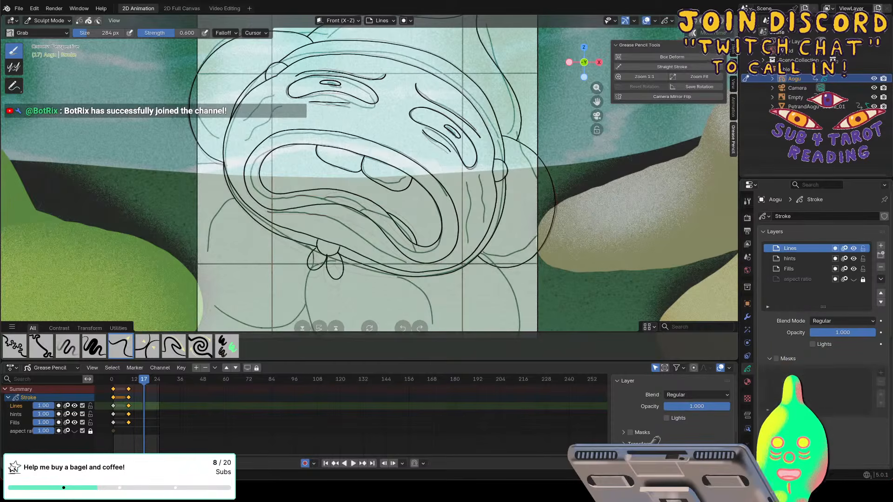
Play the animation from frame 1 and scrub through the drawings up to frame 17.
left_click_drag(144, 382, 114, 381)
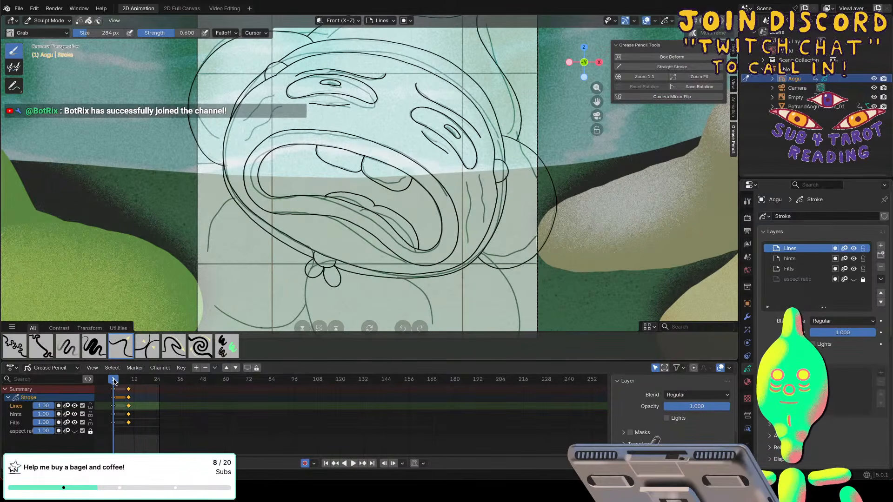
key("space")
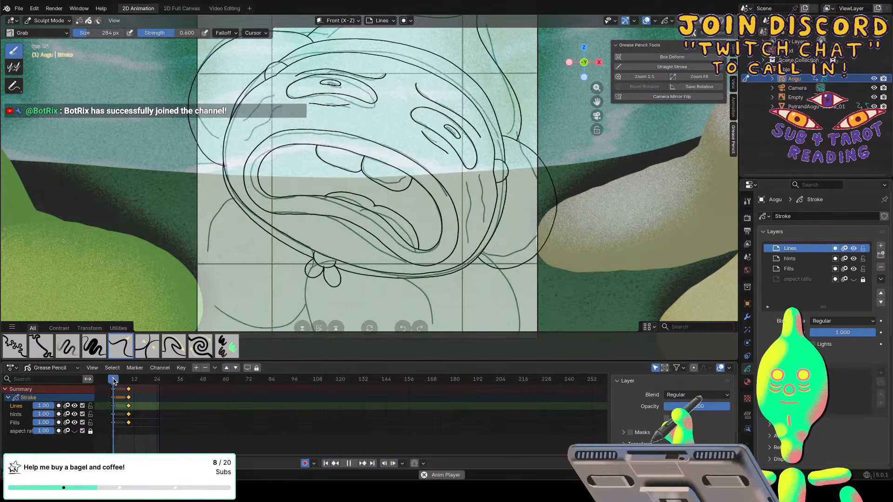
key("space")
key("space")
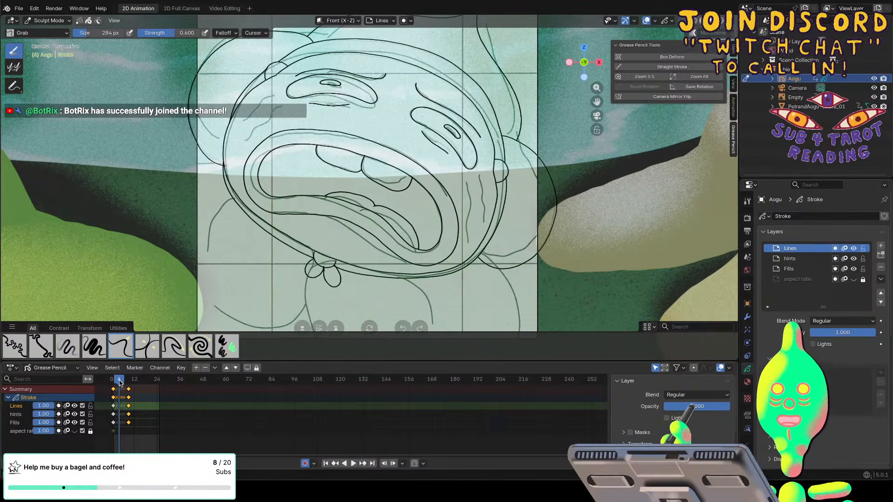
left_click_drag(127, 382, 144, 386)
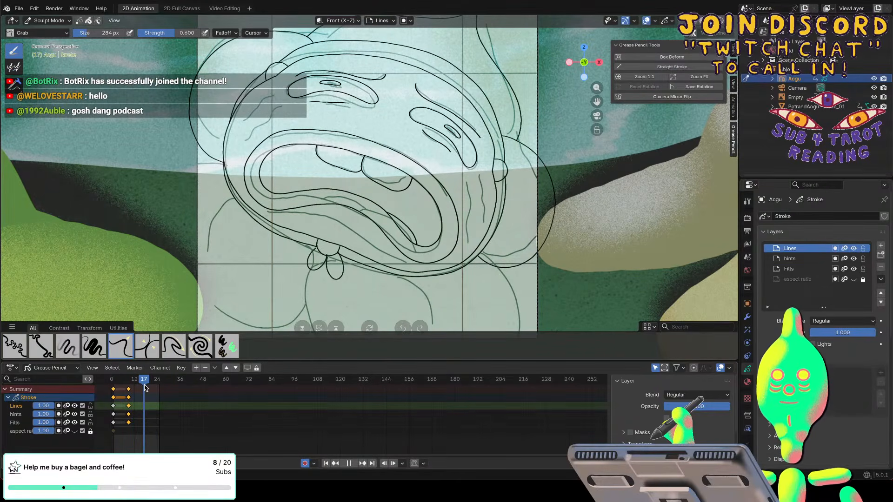
At frame 16, draw a rounded tongue outline over the lower lip in Draw Mode, hiding the Empty reference object.
mouse_move(145, 387)
left_mouse_down()
mouse_move(130, 386)
mouse_move(142, 388)
left_mouse_up()
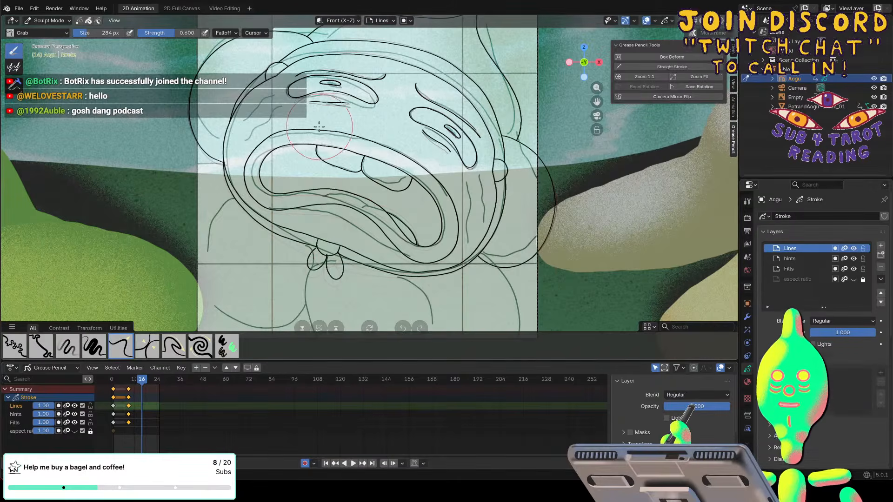
left_click(46, 21)
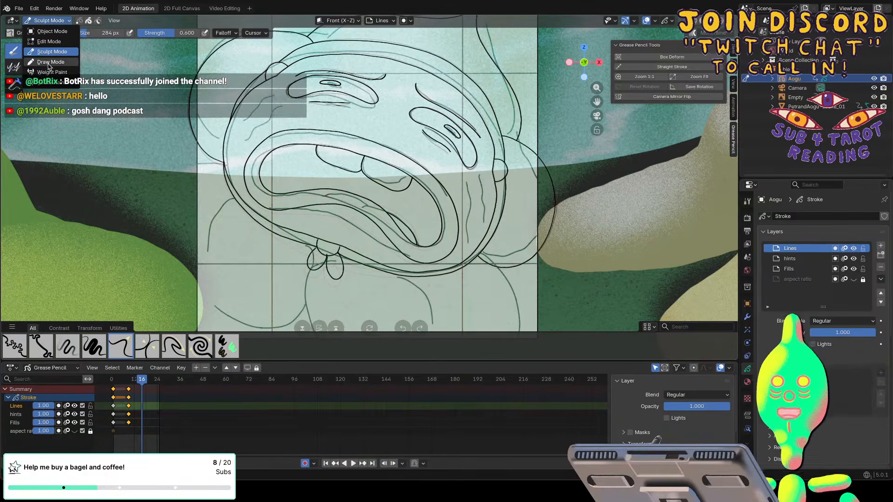
left_click(45, 61)
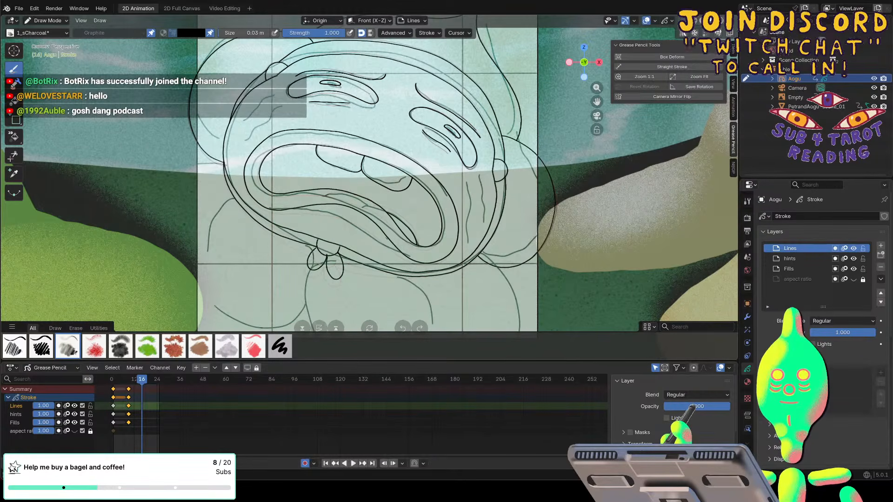
left_click_drag(394, 234, 357, 210)
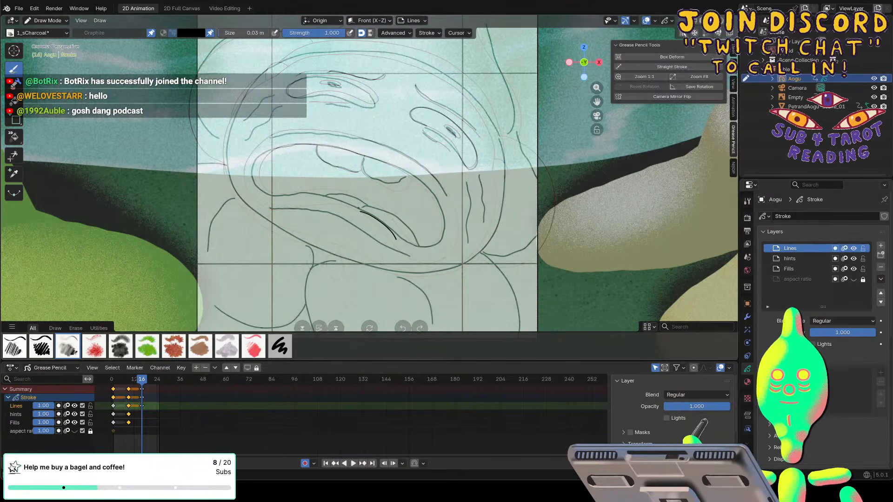
left_click(873, 96)
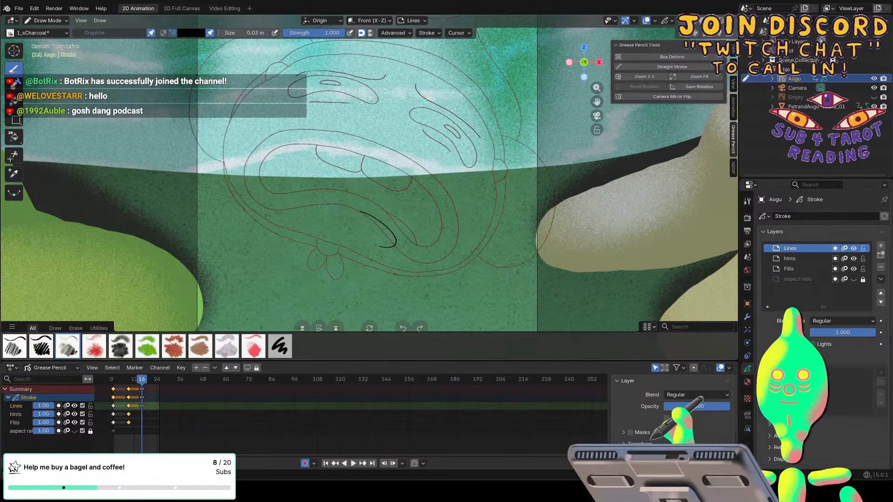
mouse_move(348, 244)
left_mouse_down()
mouse_move(316, 233)
mouse_move(294, 206)
mouse_move(332, 200)
mouse_move(362, 213)
left_mouse_up()
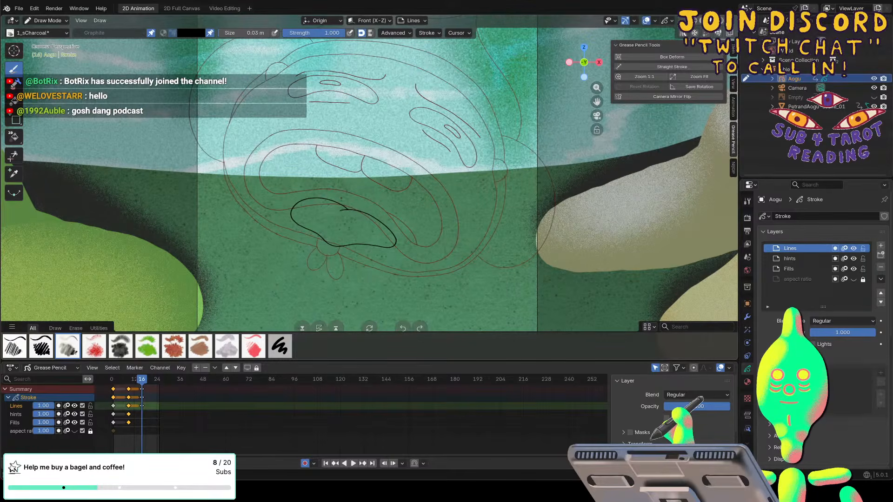
Switch to Sculpt Mode and set the Grab brush size to 168 px for the tongue outline.
left_click(49, 21)
left_click(49, 46)
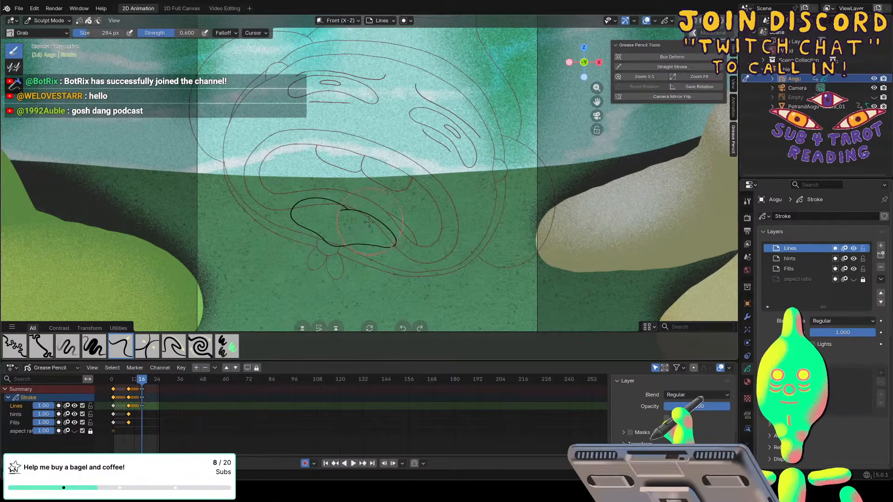
key("f")
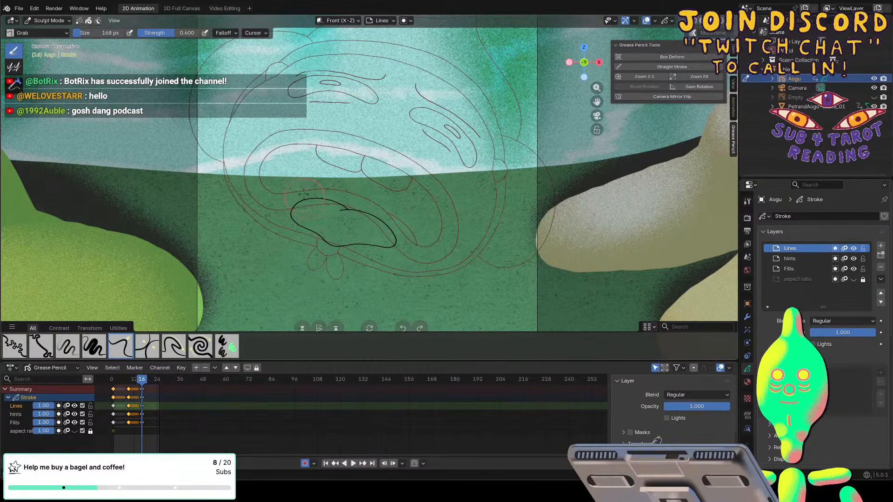
Return to Draw Mode and draw the inner mouth outline from one end of the tongue around to the other.
left_click(39, 20)
left_click(48, 59)
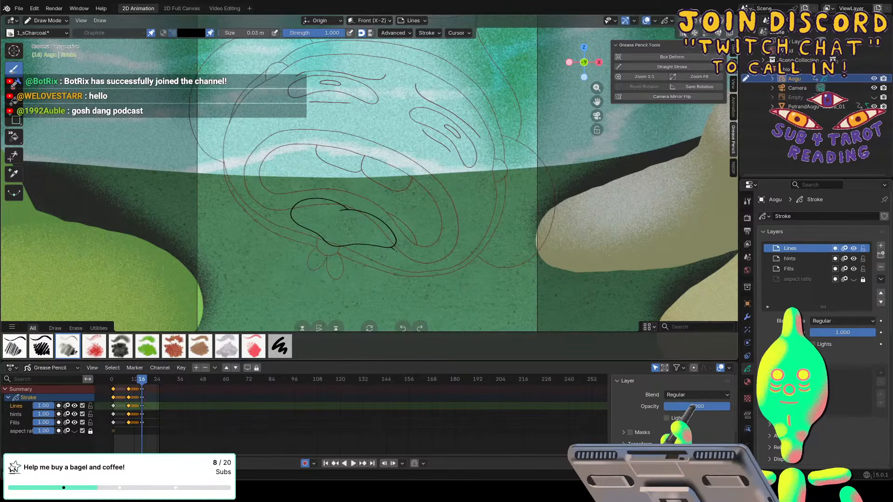
mouse_move(391, 247)
left_mouse_down()
mouse_move(425, 259)
mouse_move(442, 217)
mouse_move(431, 192)
mouse_move(393, 165)
left_mouse_up()
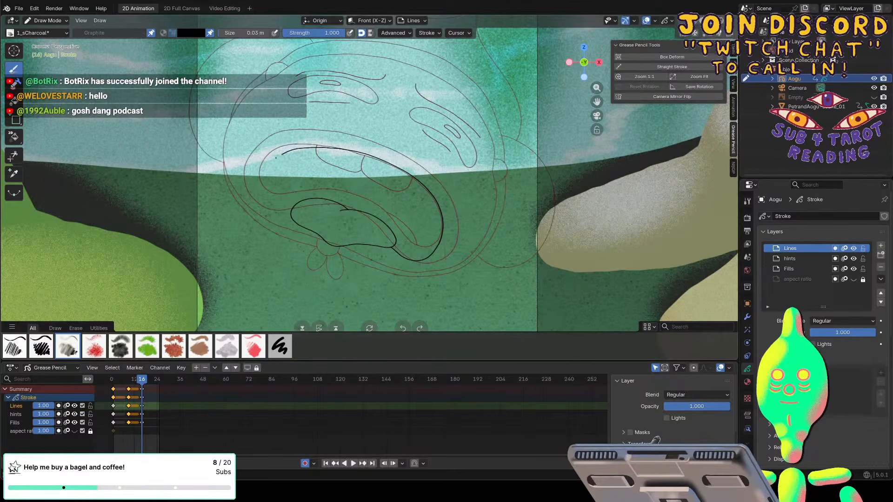
left_click_drag(258, 190, 285, 215)
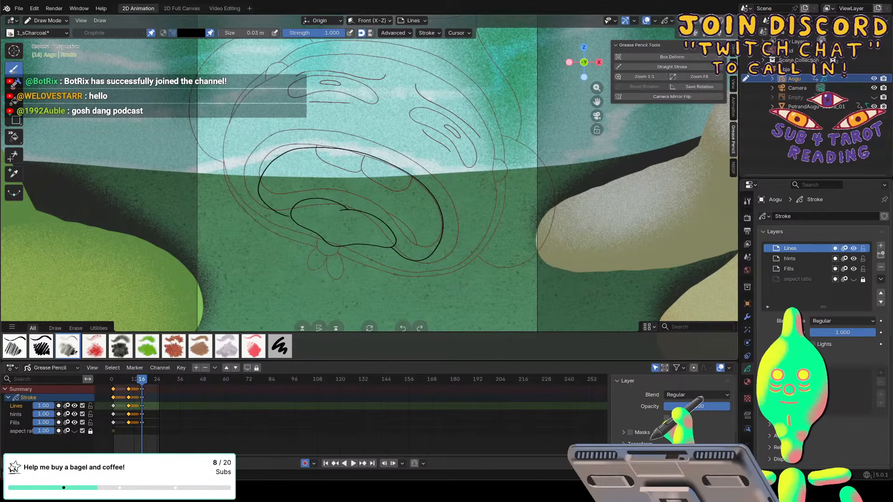
key("f")
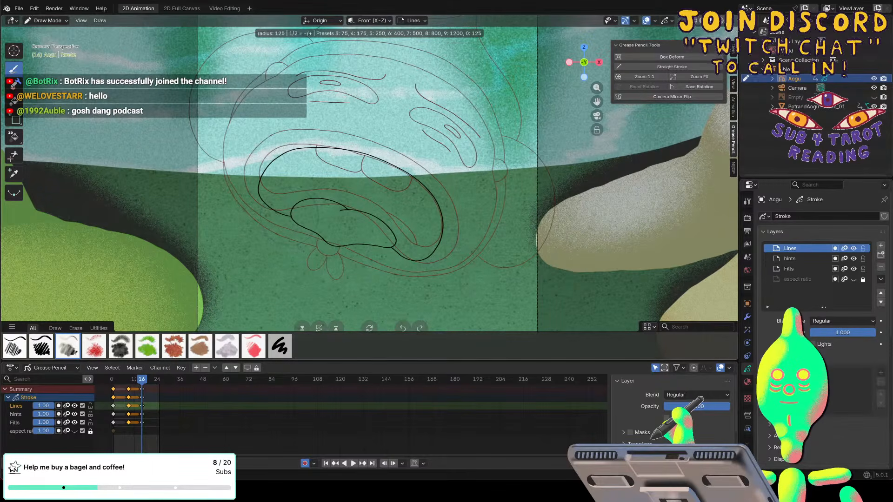
key("Escape")
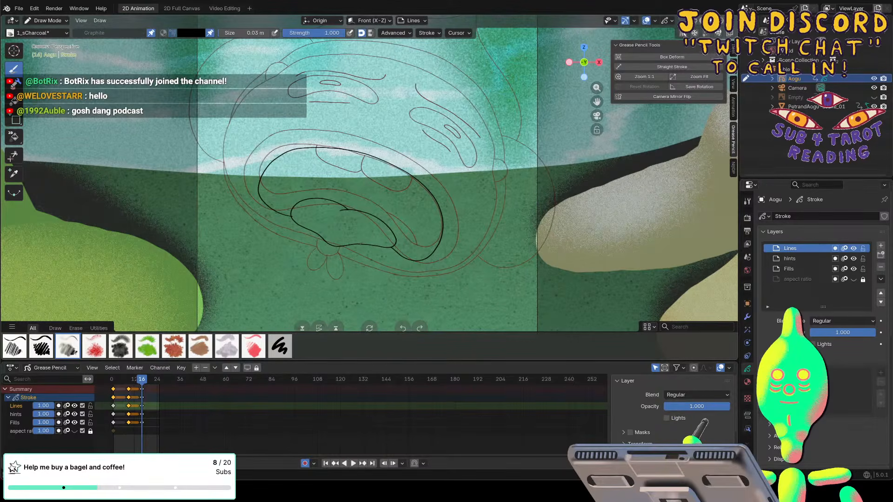
mouse_move(360, 246)
left_mouse_down()
mouse_move(411, 275)
mouse_move(438, 272)
left_mouse_up()
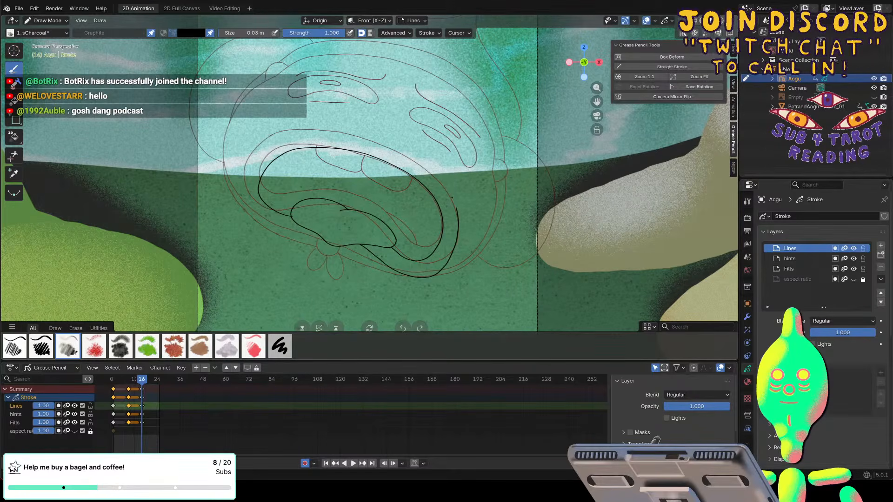
key("ctrl+z")
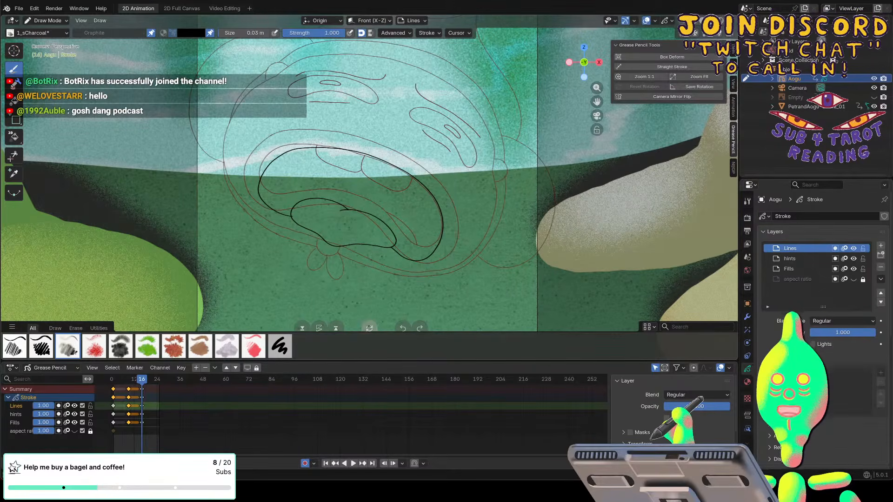
Draw the outer lip outline around the inner mouth curve in a rotated view, joining both ends to the tongue.
key("KP_0")
mouse_move(455, 285)
middle_mouse_down("ctrl+alt")
mouse_move(382, 327)
mouse_move(384, 319)
middle_mouse_up("ctrl+alt")
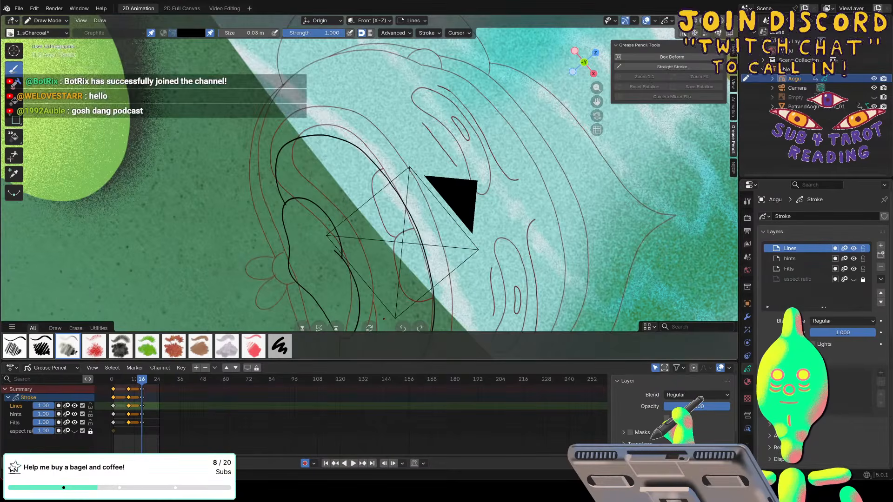
scroll(383, 319, "down", 5, "shift")
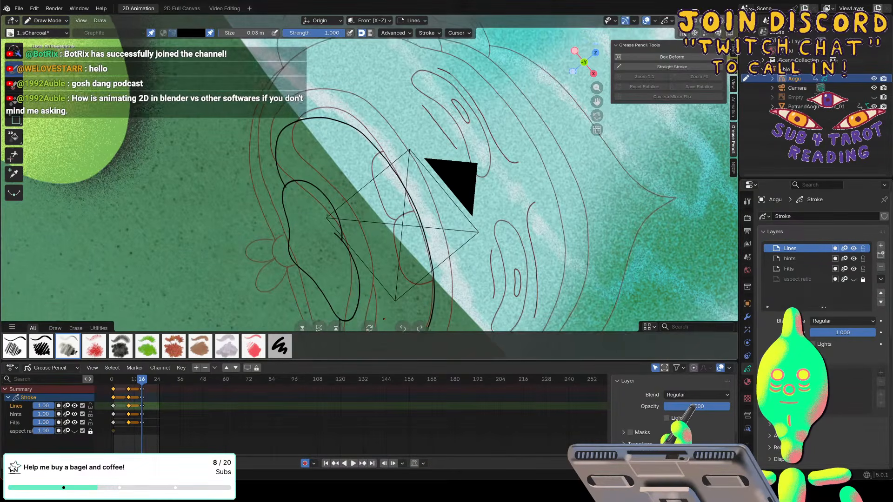
scroll(384, 319, "down", 4, "shift")
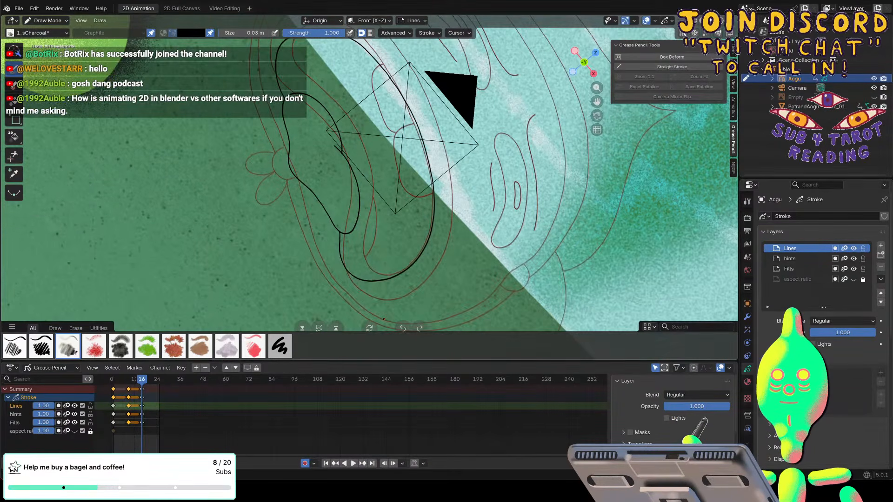
scroll(383, 319, "down", 1)
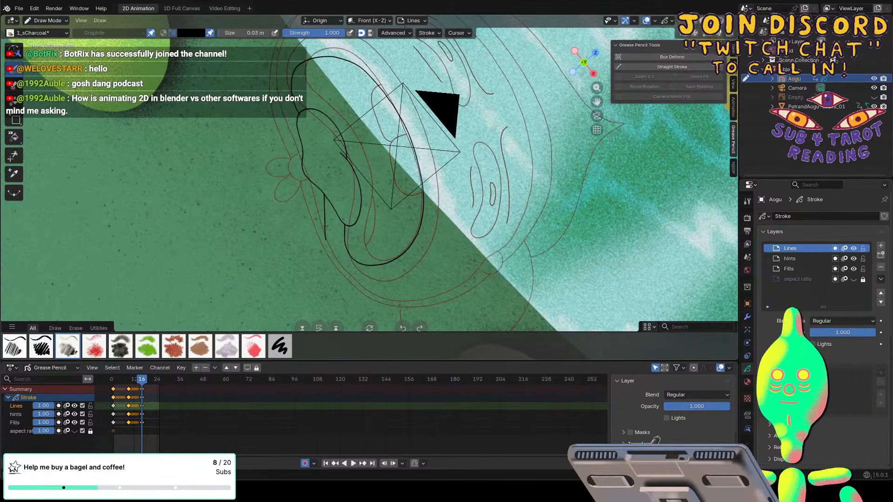
mouse_move(327, 247)
left_mouse_down()
mouse_move(354, 279)
mouse_move(390, 282)
mouse_move(422, 253)
left_mouse_up()
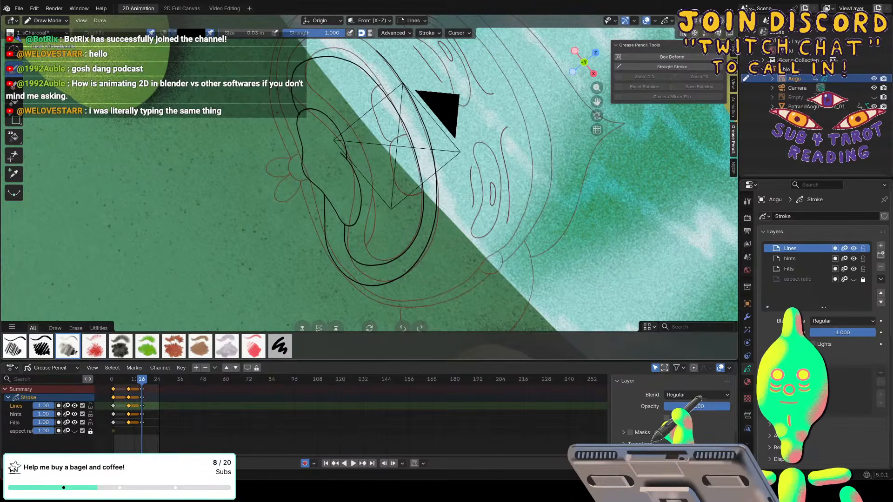
mouse_move(254, 107)
middle_mouse_down("shift")
mouse_move(277, 95)
mouse_move(277, 141)
middle_mouse_up("shift")
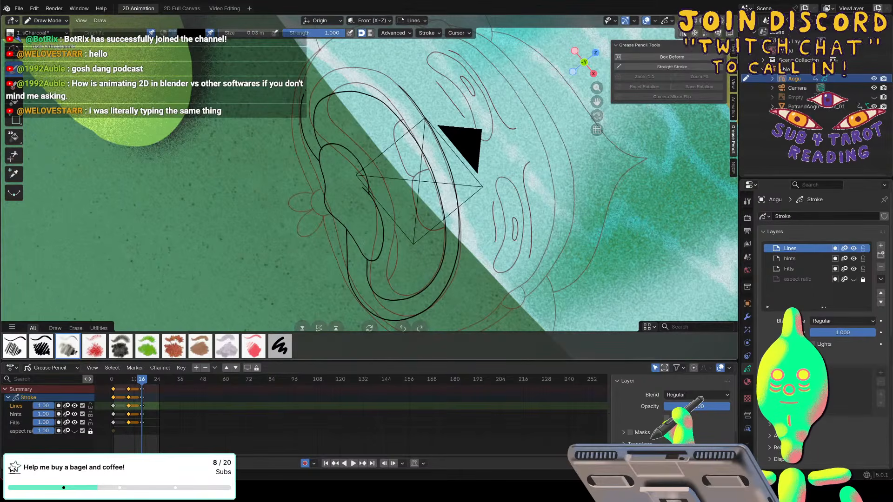
left_click_drag(366, 72, 400, 84)
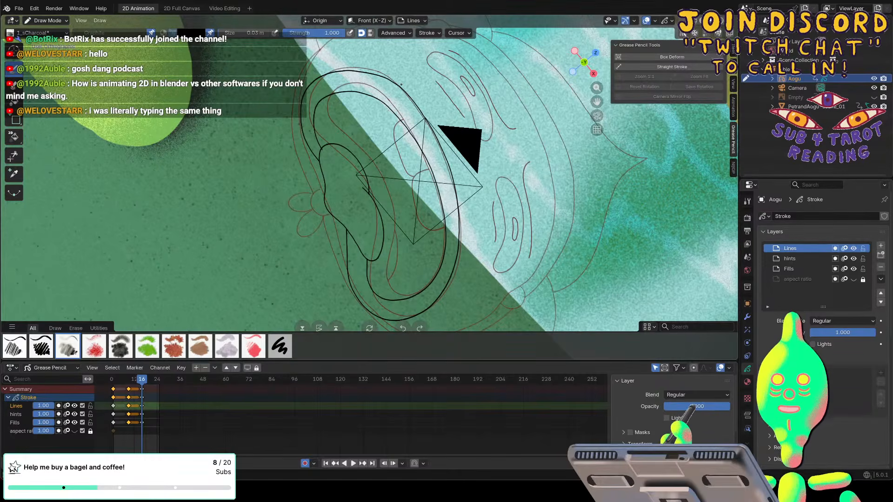
key("f")
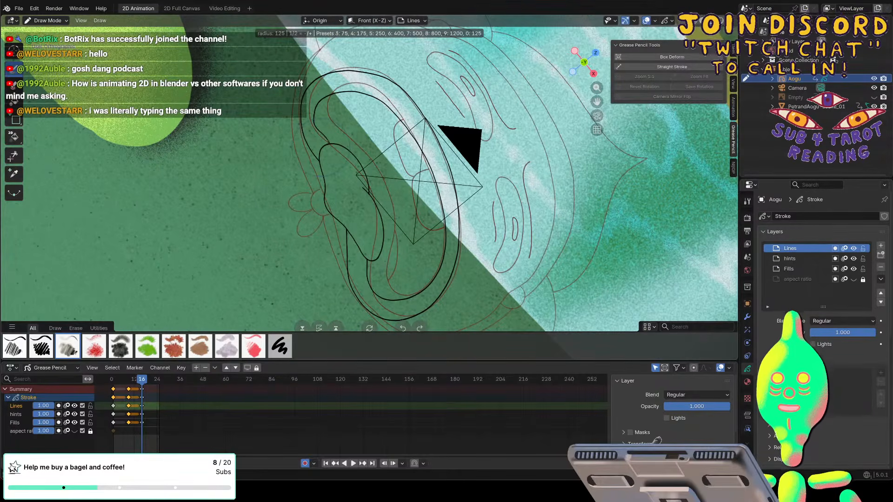
left_click_drag(327, 142, 329, 143)
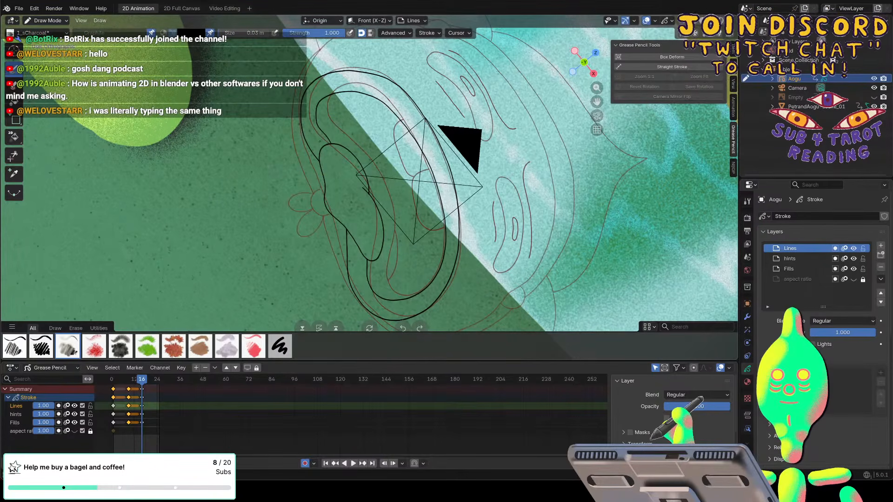
Set the Eraser Hard brush to erase whole strokes, and return to the drawing brush in camera view.
key("e")
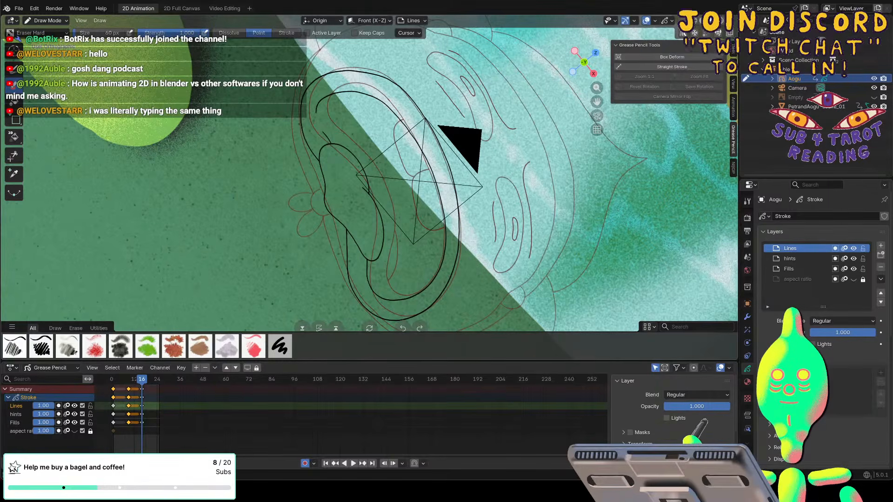
left_click(285, 33)
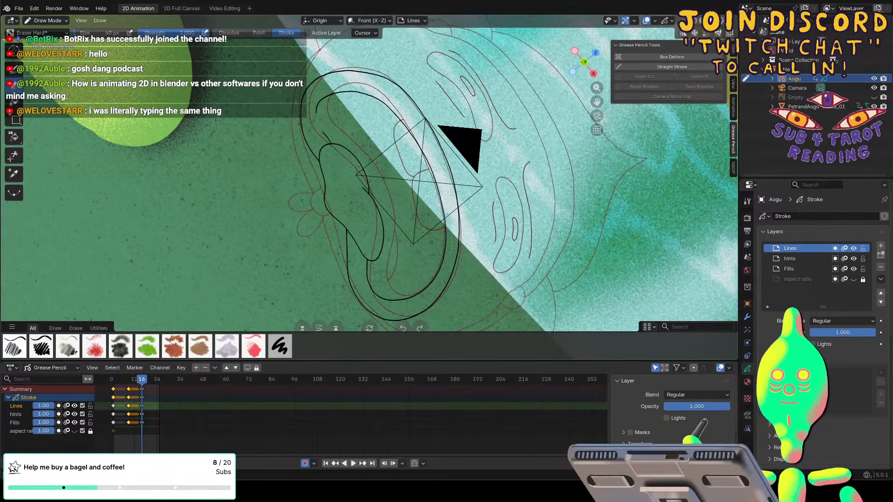
left_click(17, 66)
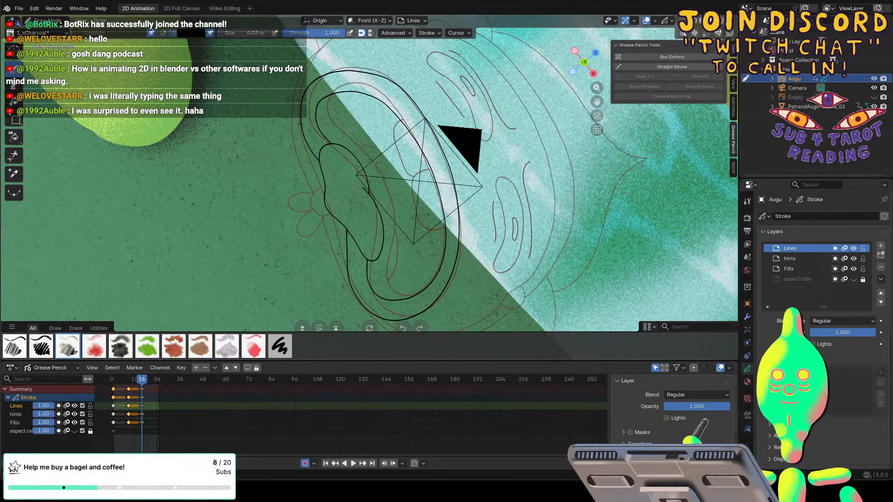
key("KP_0")
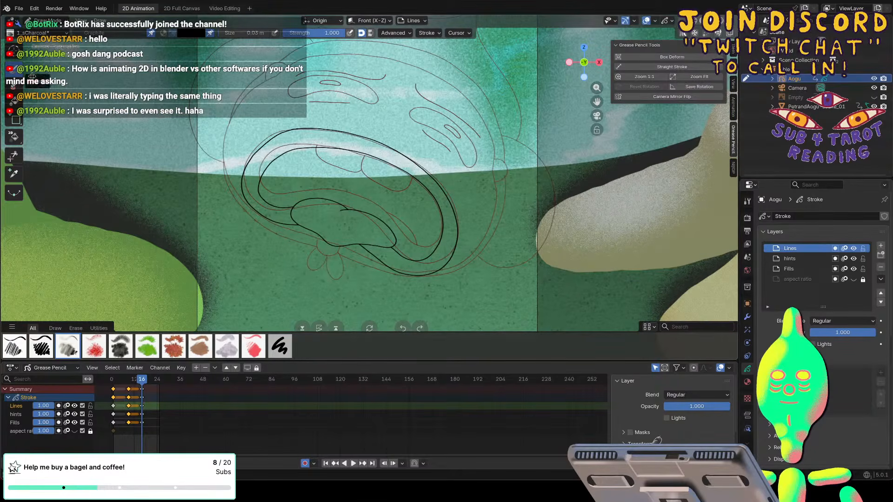
left_click(49, 20)
left_click(52, 51)
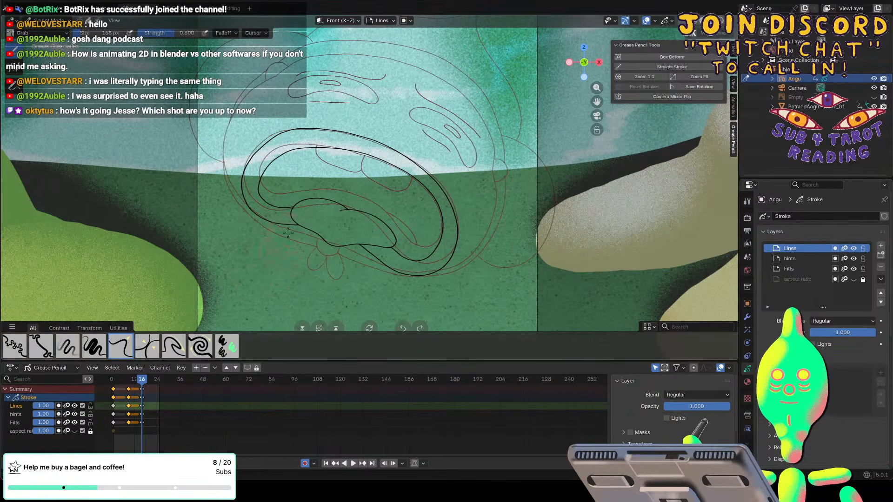
left_click(41, 23)
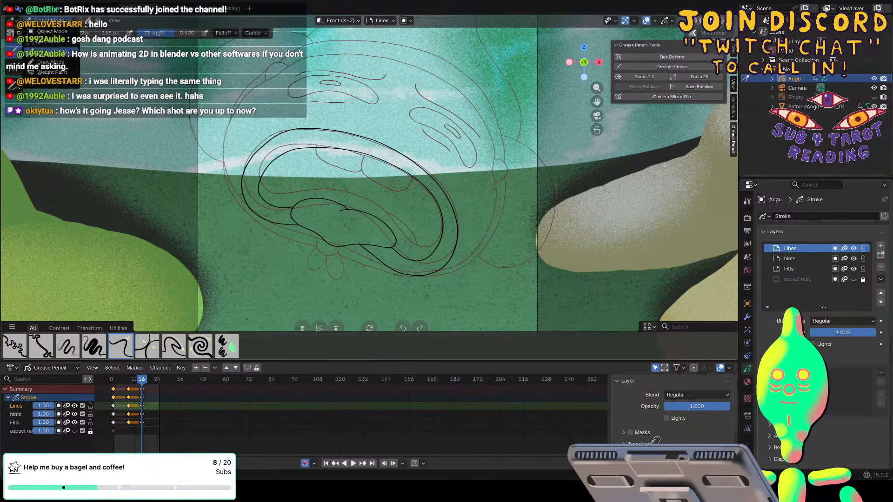
left_click(41, 45)
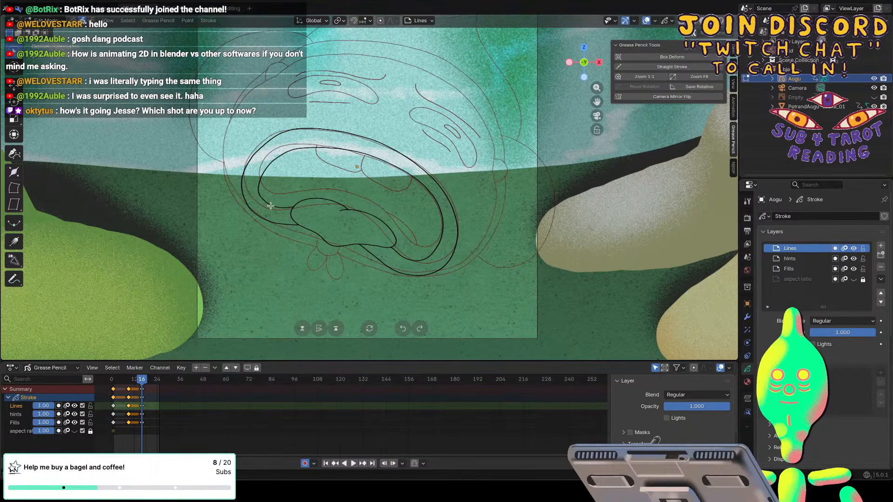
left_click(40, 24)
left_click(41, 65)
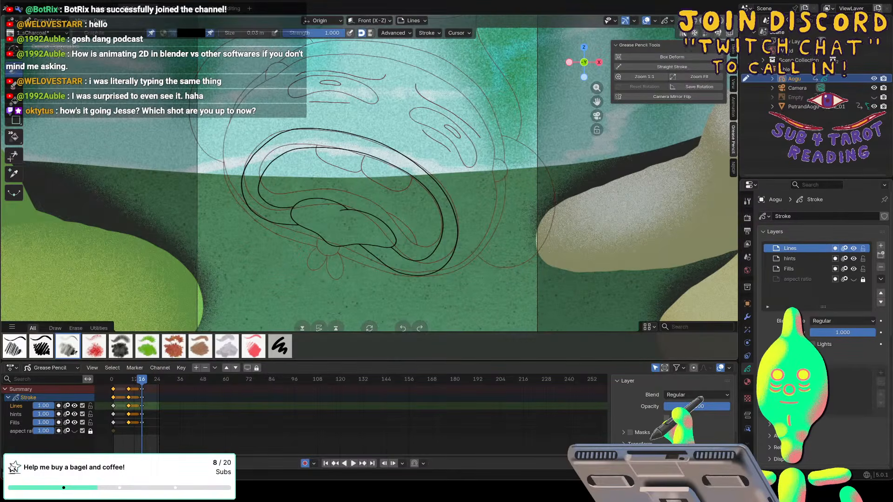
Try to adjust the loose end of the lower lip line with the Grab brush in Sculpt Mode, and return to Draw Mode.
key("f")
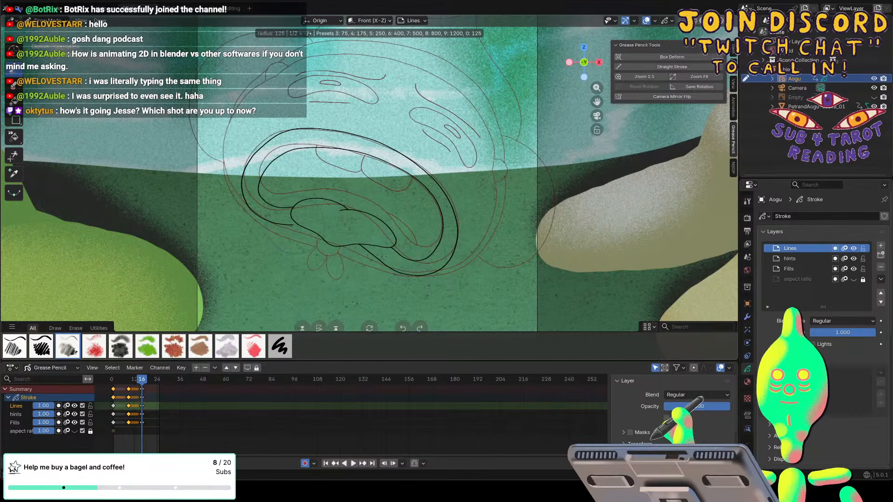
left_click(263, 209)
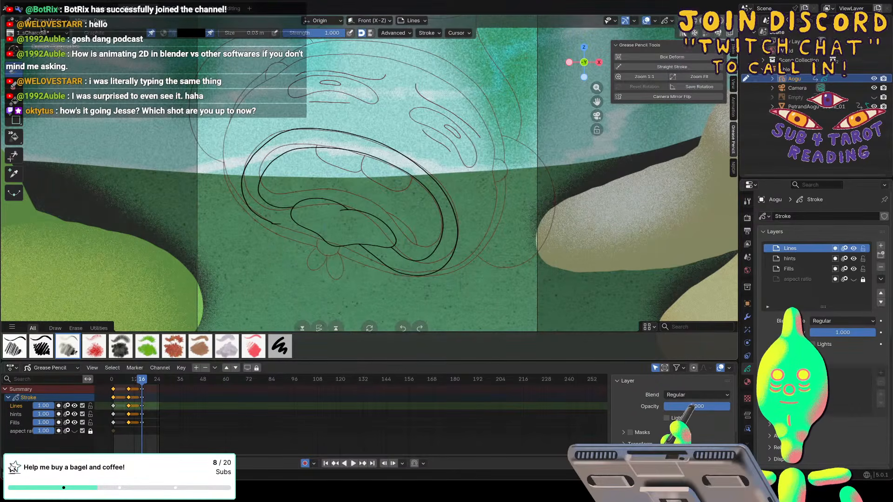
left_click(49, 21)
left_click(47, 52)
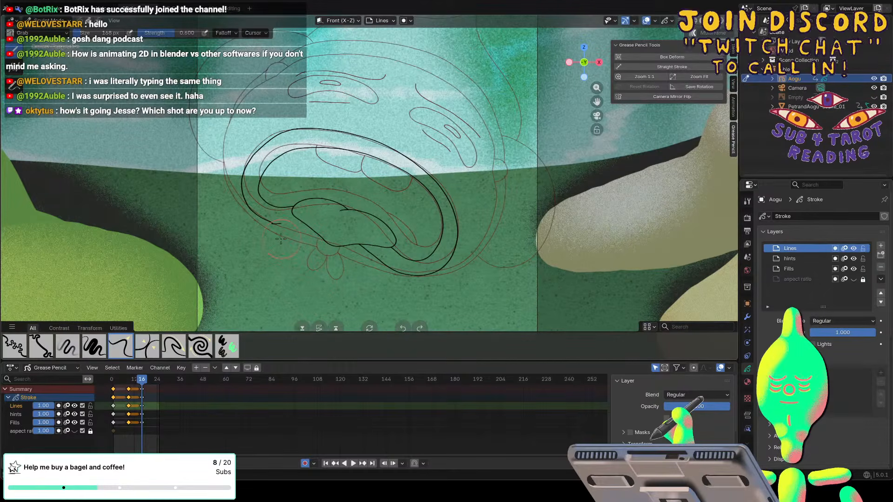
left_click(43, 21)
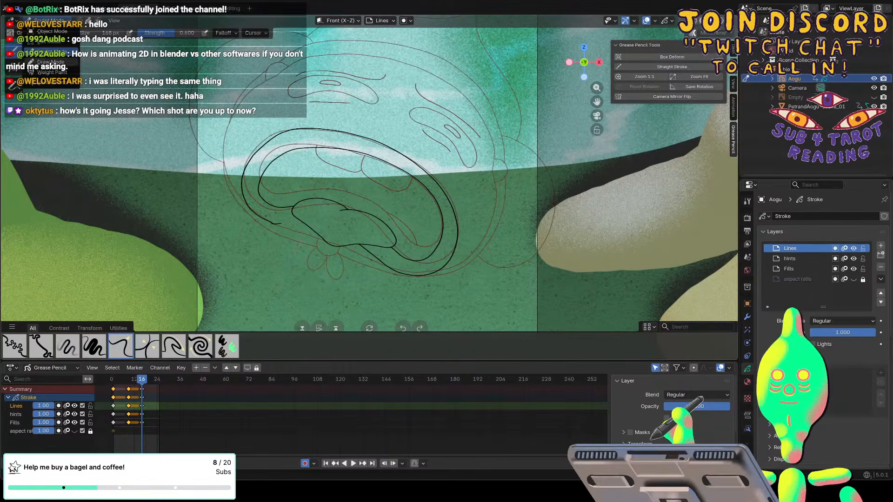
left_click(42, 61)
key("f")
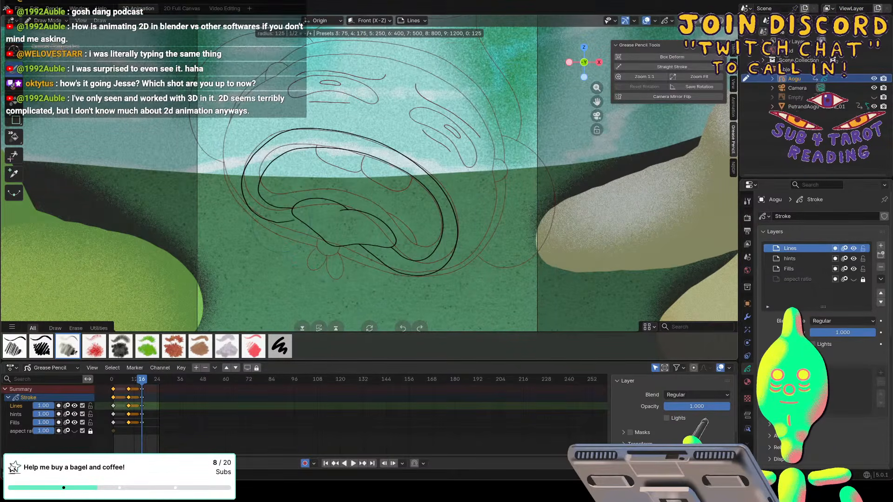
key("Escape")
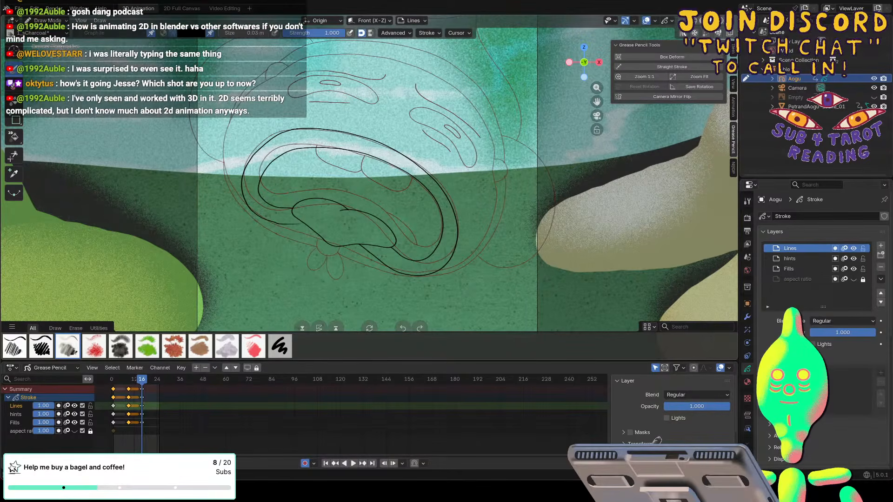
Set the Eraser Hard brush to erase points, trim the lower lip line's loose end and redraw it up to the tongue.
key("e")
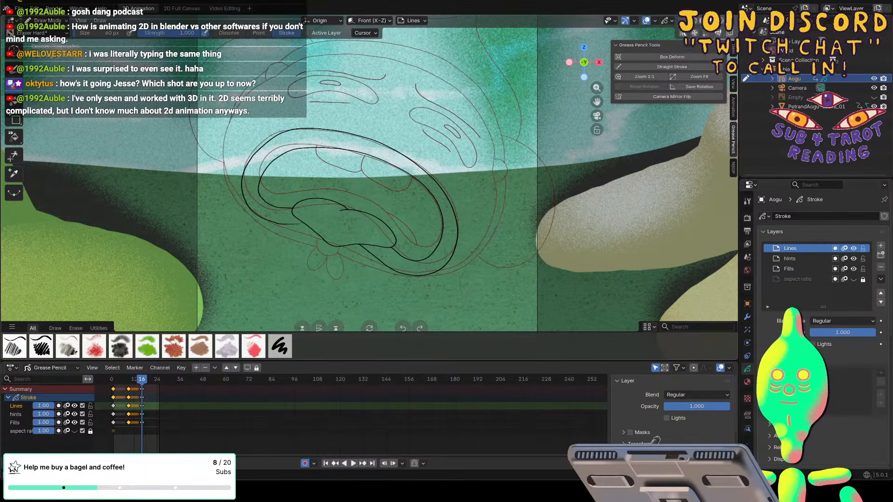
left_click(259, 33)
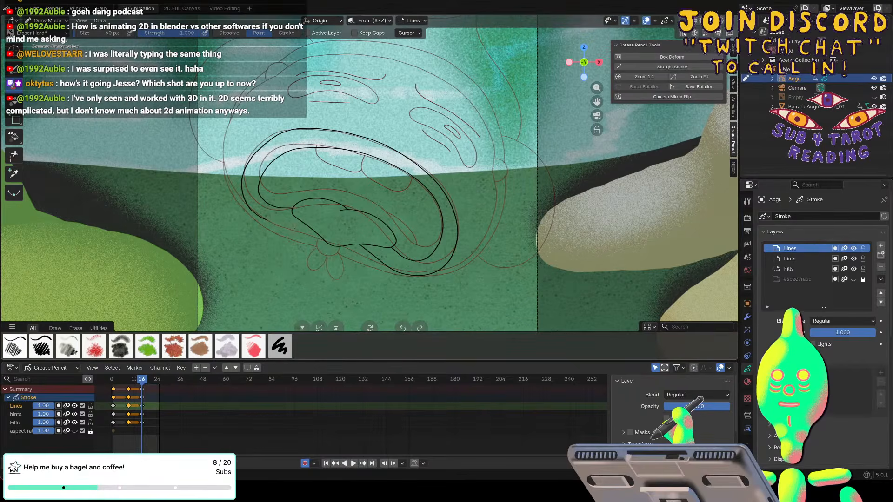
left_click(16, 70)
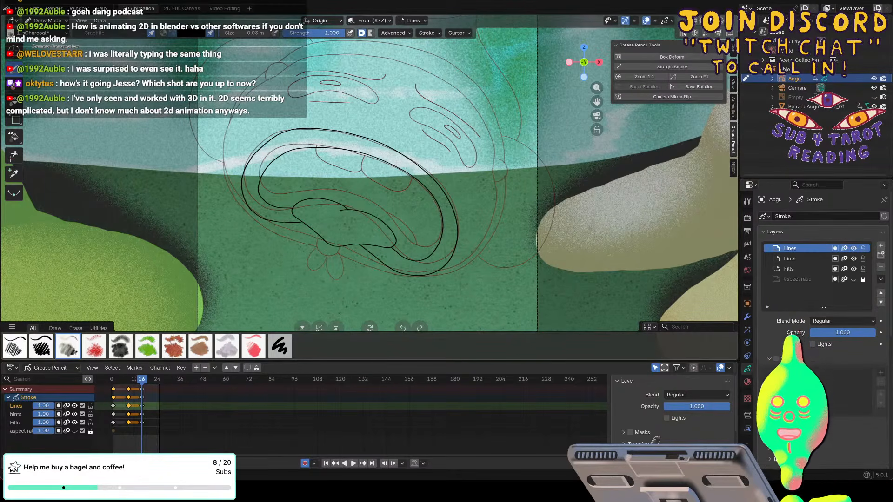
scroll(372, 186, "up", 1)
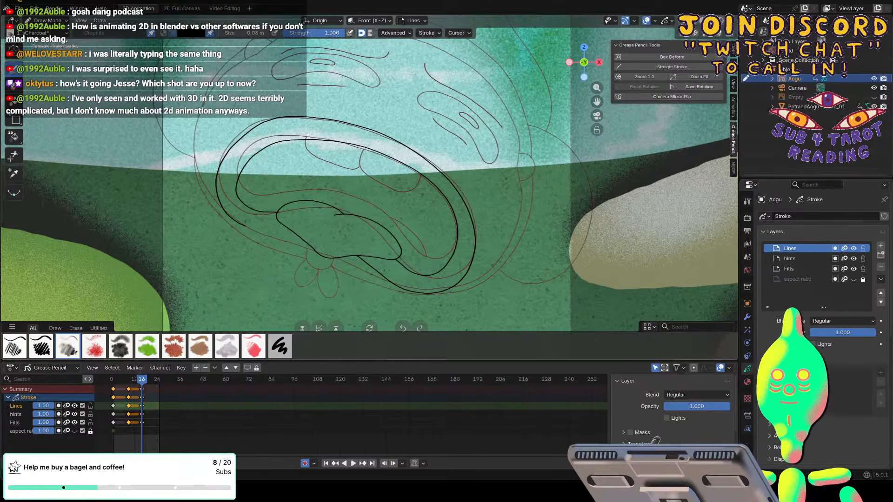
left_click_drag(245, 227, 280, 230)
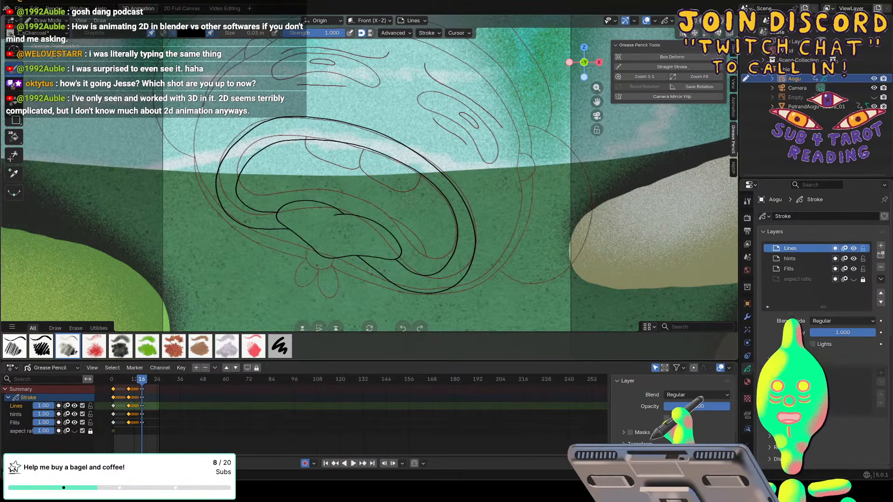
Draw the outlines of two upper teeth along the inner mouth outline, and scrub the timeline to check the drawing.
key("KP_0")
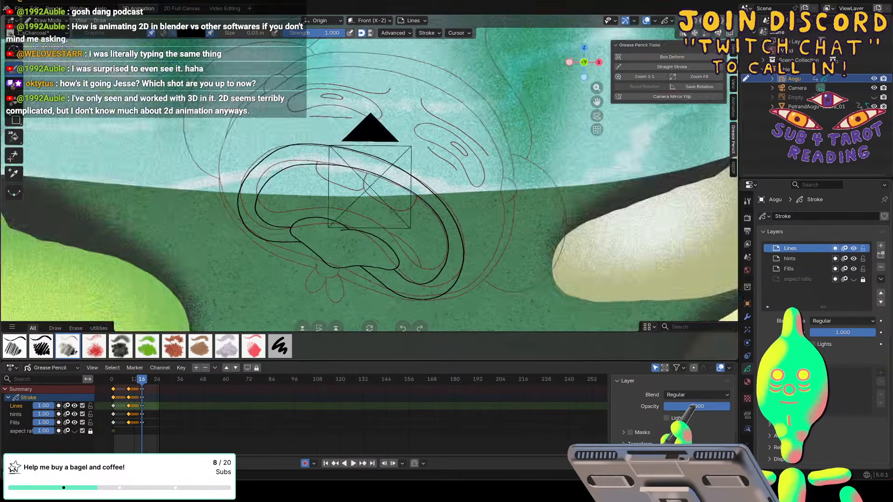
key("KP_0")
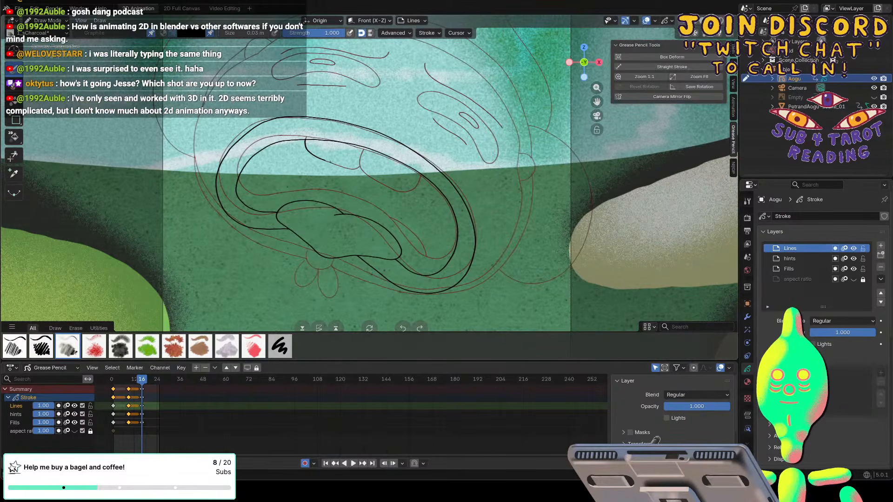
left_click_drag(330, 162, 351, 167)
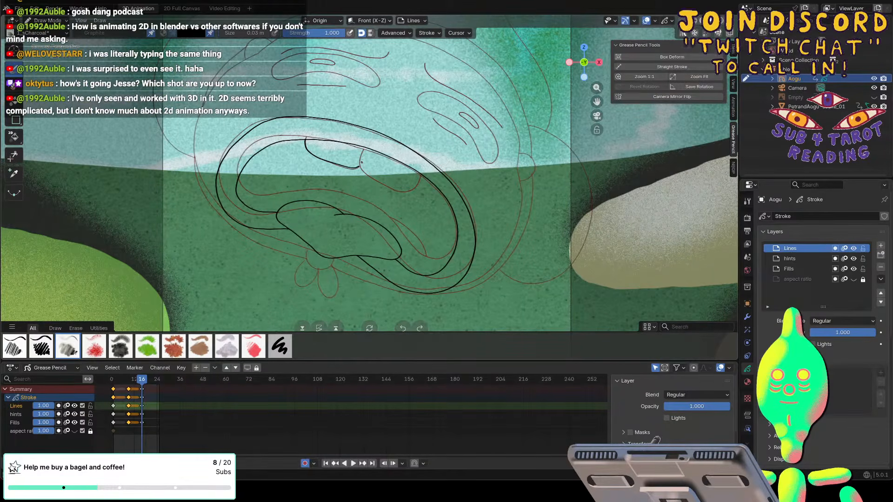
key("ctrl+z")
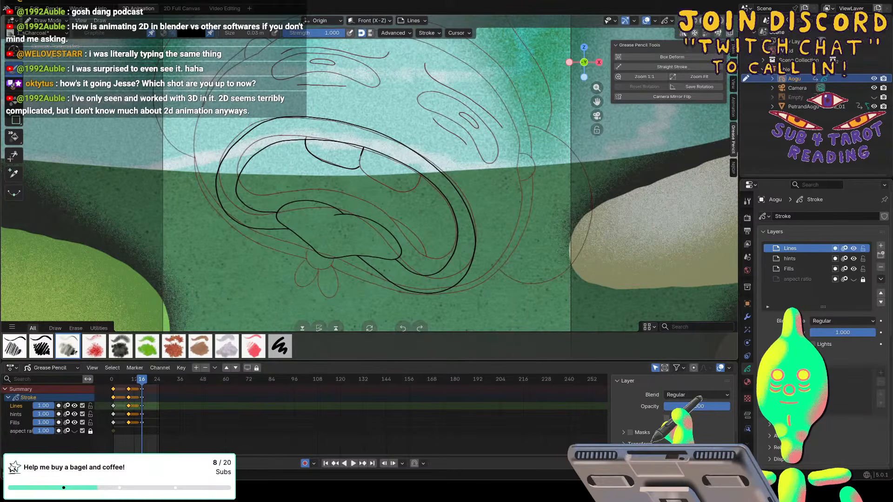
mouse_move(363, 147)
left_mouse_down()
mouse_move(367, 175)
mouse_move(387, 185)
mouse_move(420, 171)
left_mouse_up()
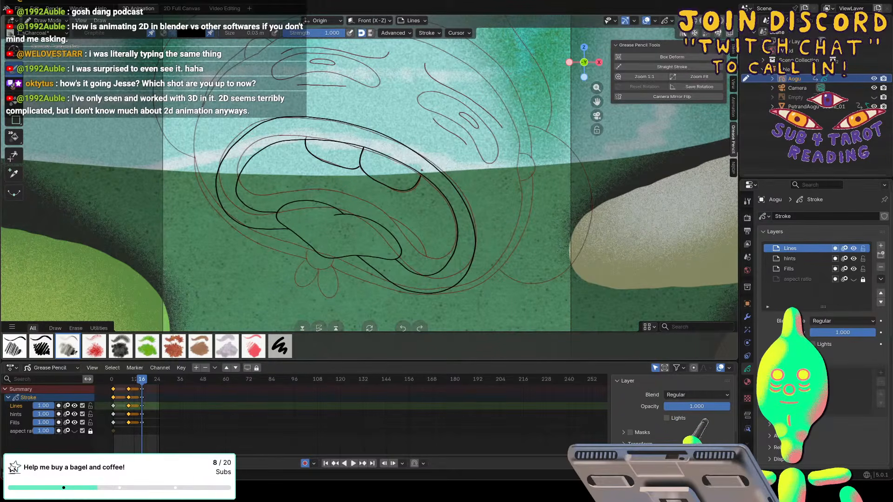
key("space")
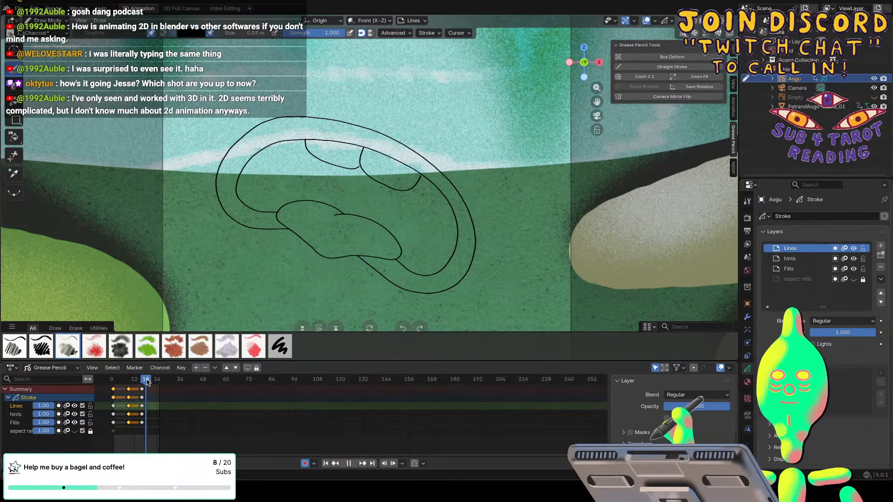
key("space")
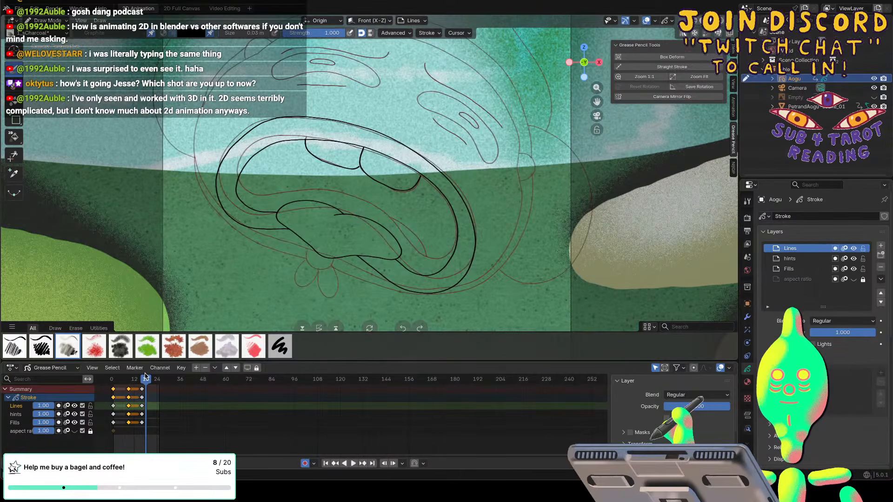
At frame 16, reduce the eraser to 24 px, erase the tongue outline's left end and redraw it between the two mouth lines.
key("e")
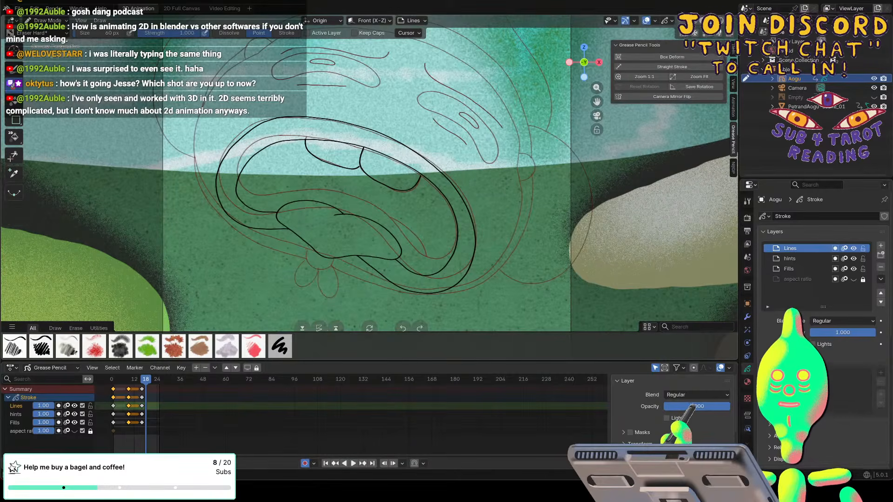
left_click_drag(277, 213, 280, 223)
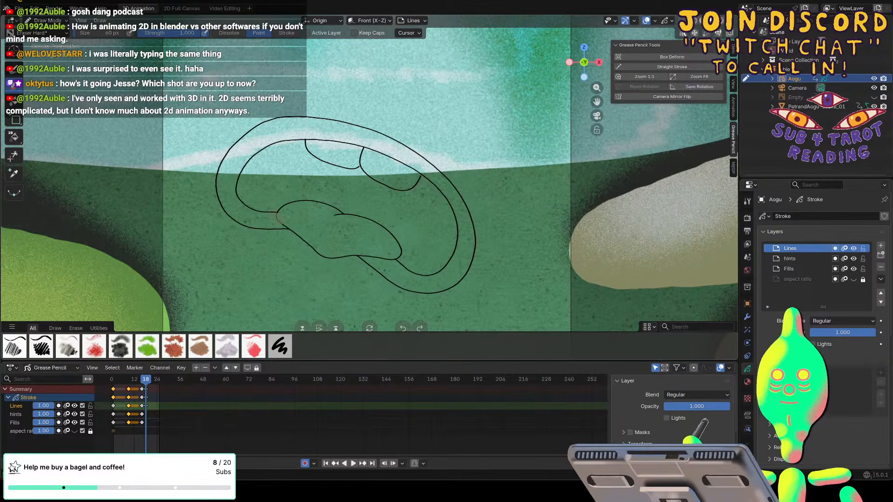
key("space")
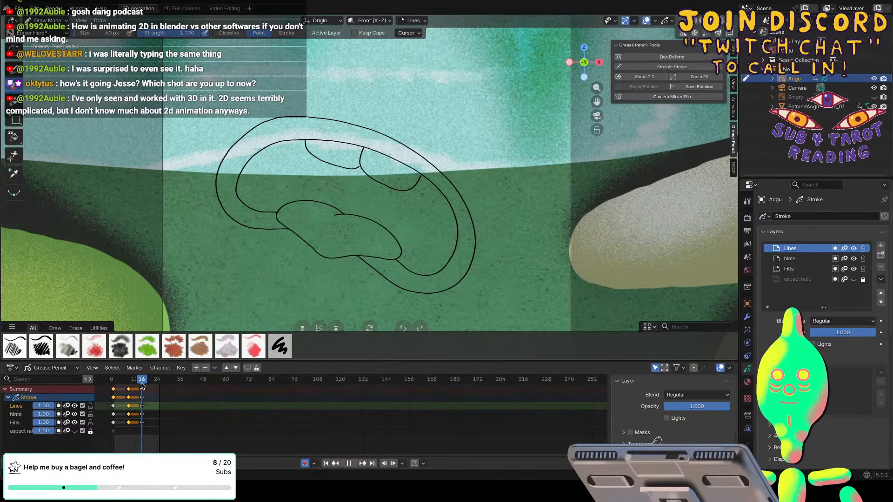
key("space")
key("bracketleft")
key("bracketleft")
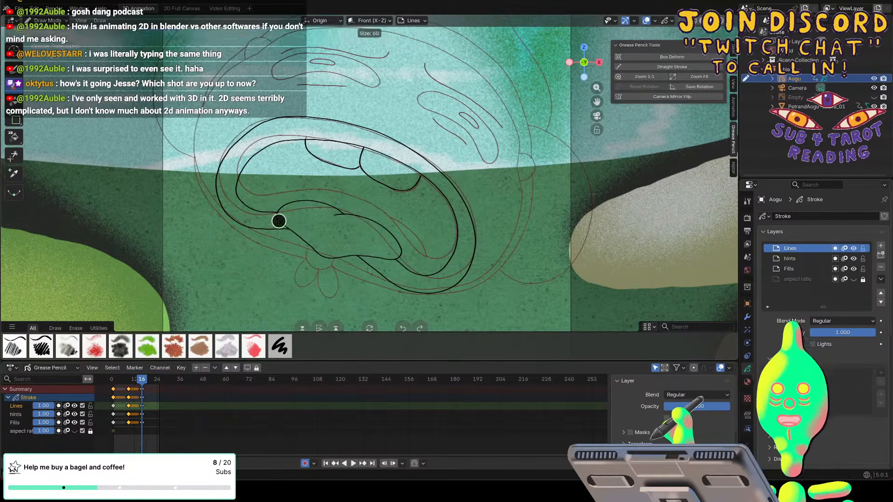
key("bracketleft")
key("bracketleft")
key("bracketleft")
key("bracketleft")
key("bracketleft")
key("bracketleft")
key("bracketleft")
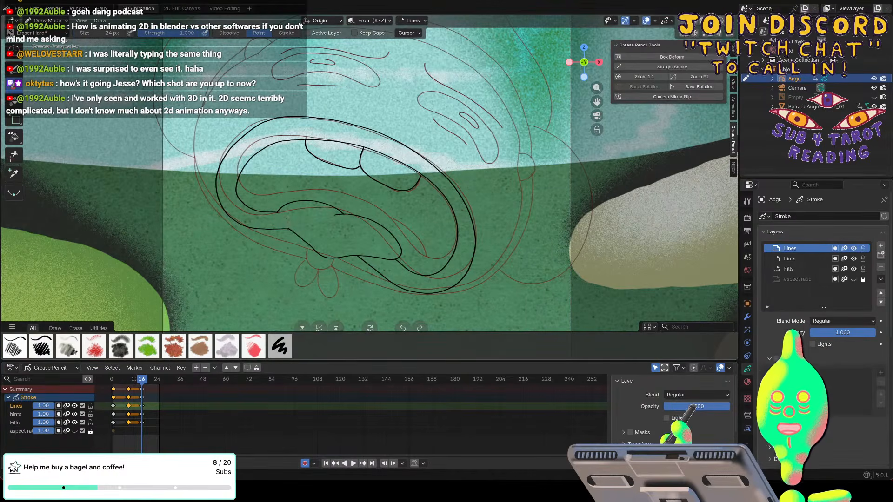
key("e")
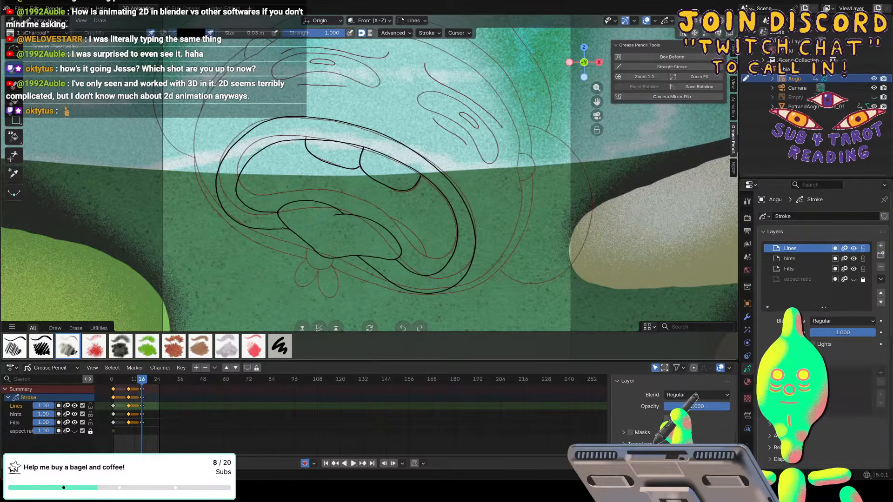
Erase and redraw the rounded right end of the tongue outline, and scrub the timeline to check it.
left_click(13, 84)
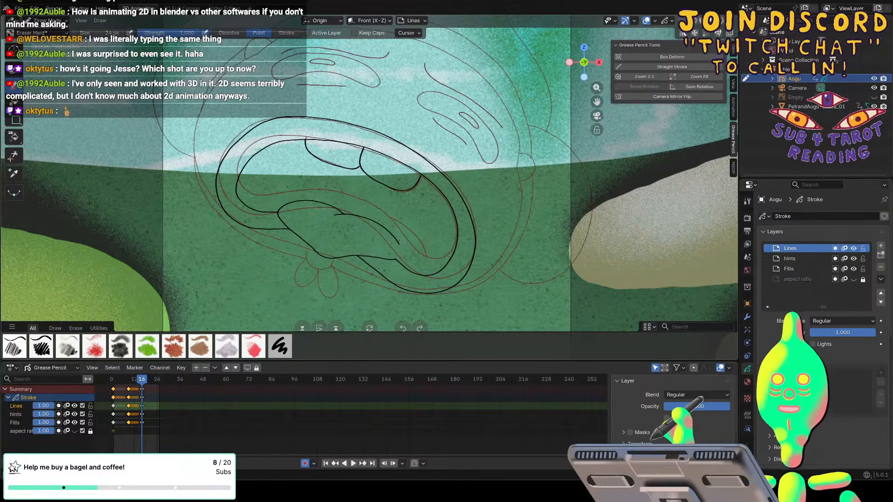
left_click(13, 65)
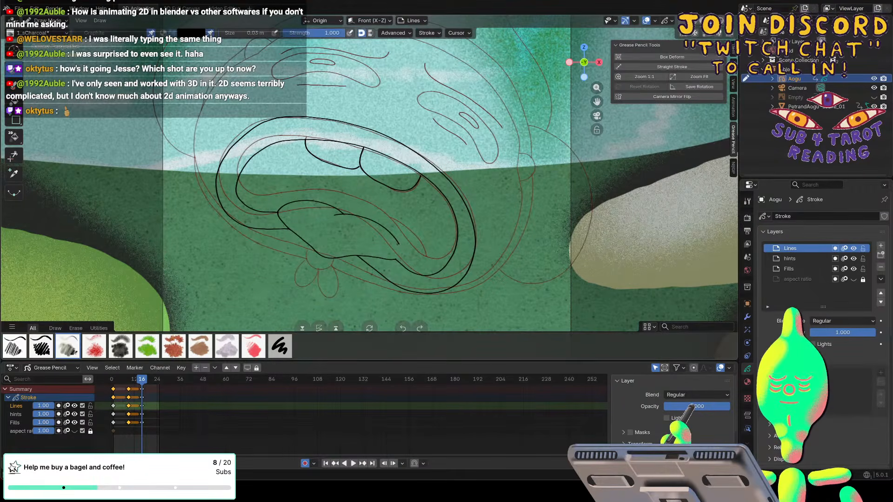
left_click_drag(399, 244, 400, 262)
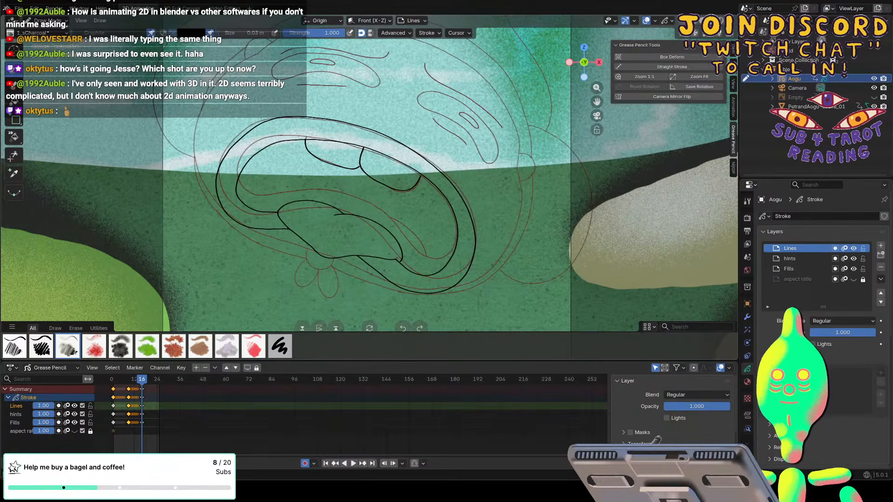
key("space")
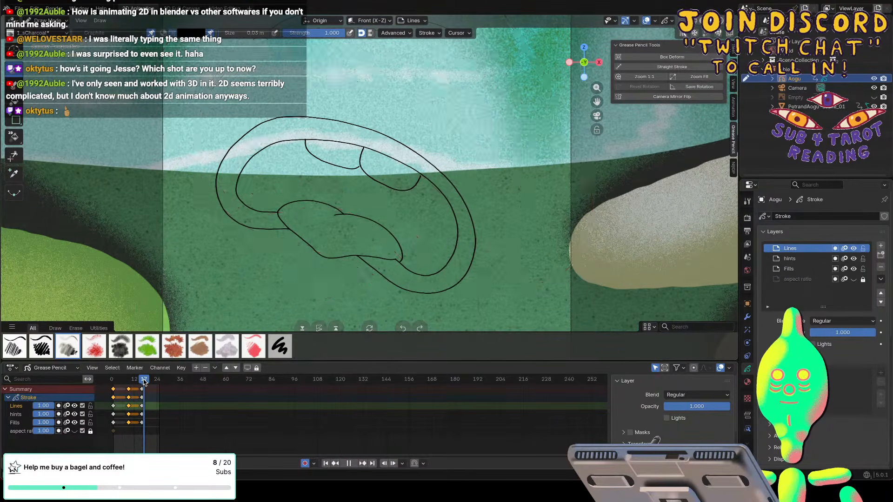
key("space")
In Sculpt Mode, try nudging the outer mouth outline at its upper left and right with the Grab brush, comparing with the neighbouring frames.
left_click(49, 20)
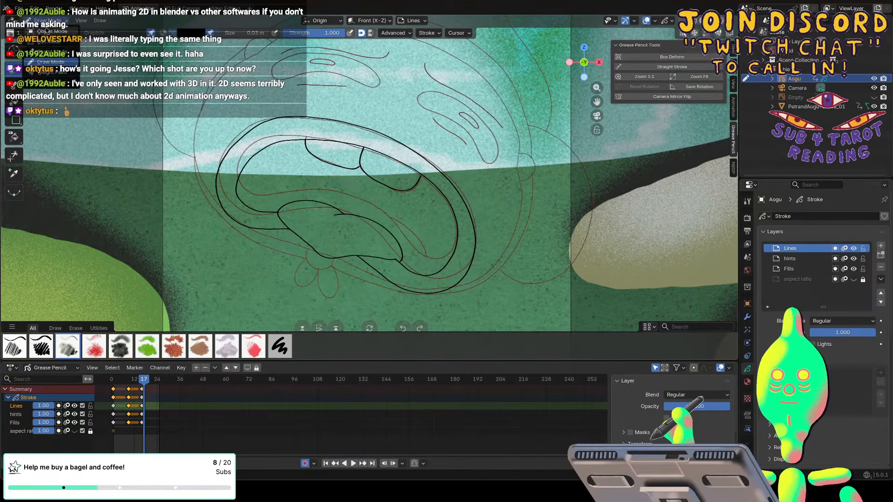
left_click(49, 51)
left_click_drag(269, 113, 278, 111)
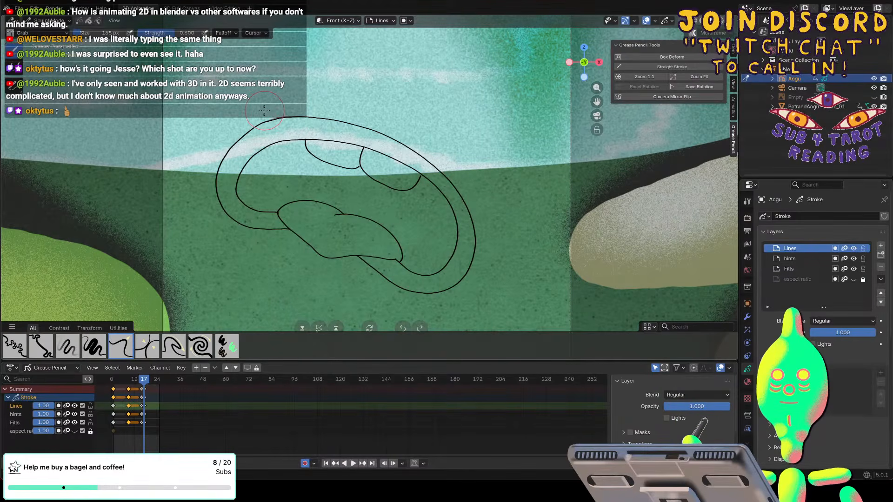
key("ctrl+z")
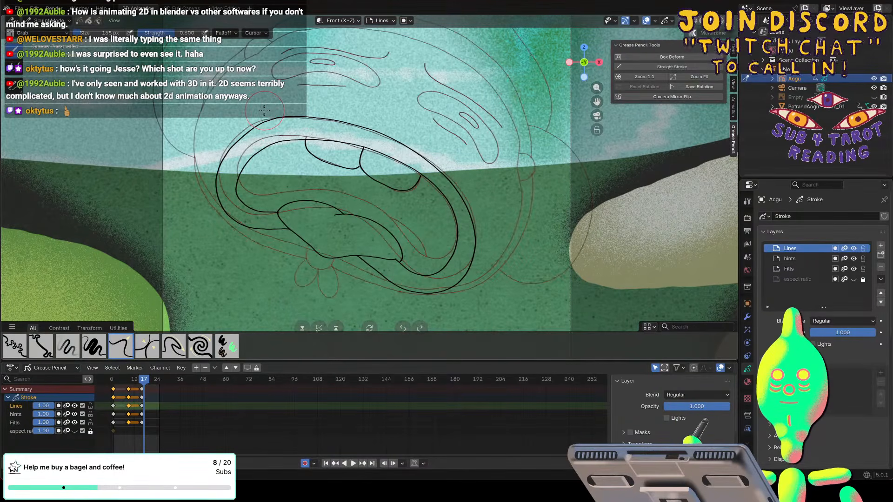
left_click(142, 381)
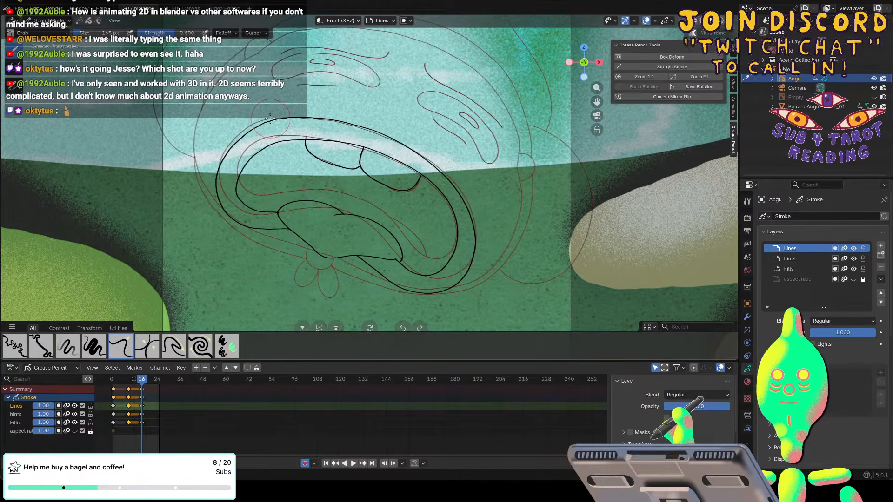
key("space")
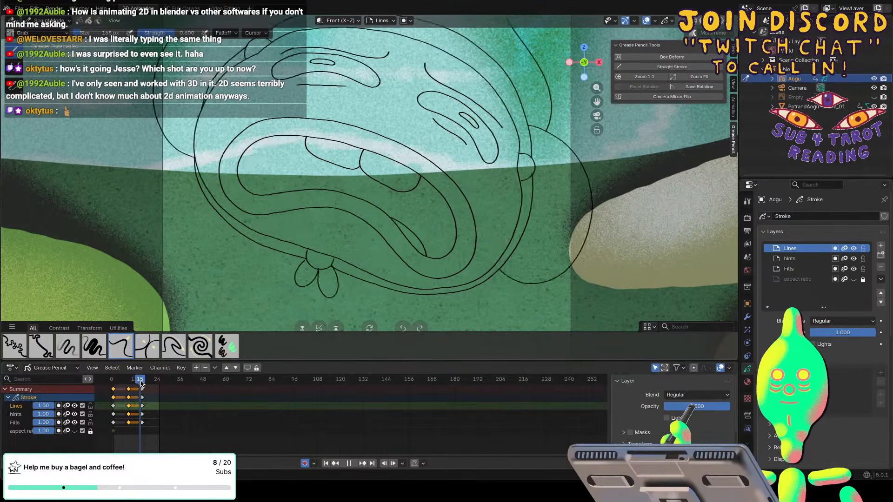
key("space")
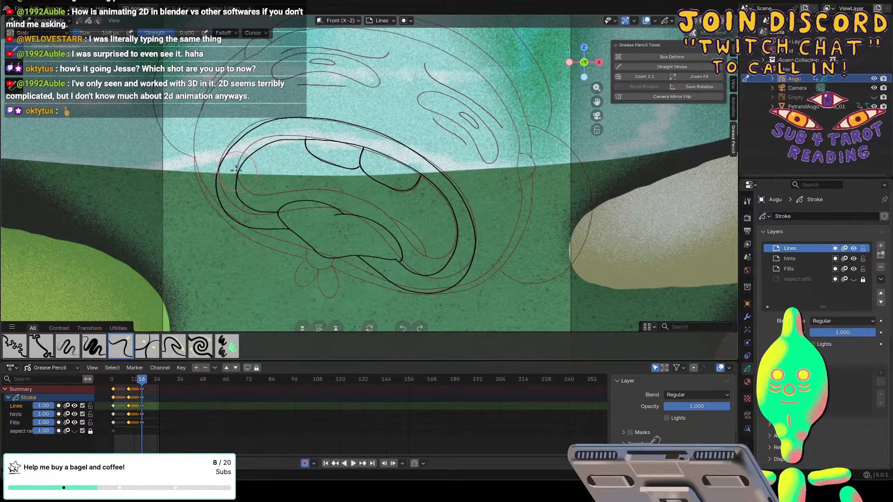
key("space")
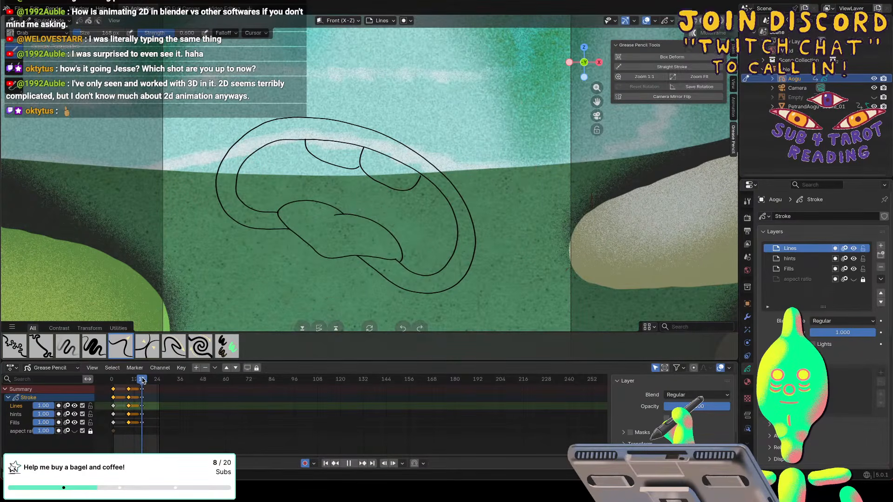
key("space")
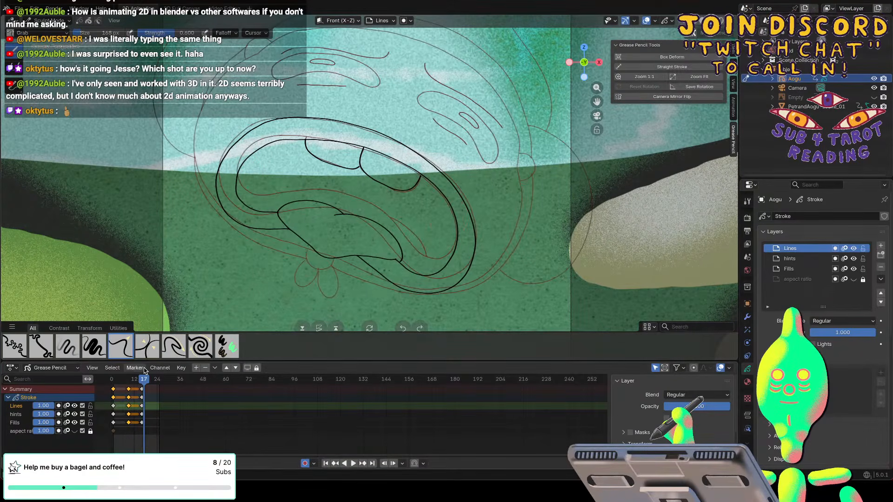
left_click(470, 216)
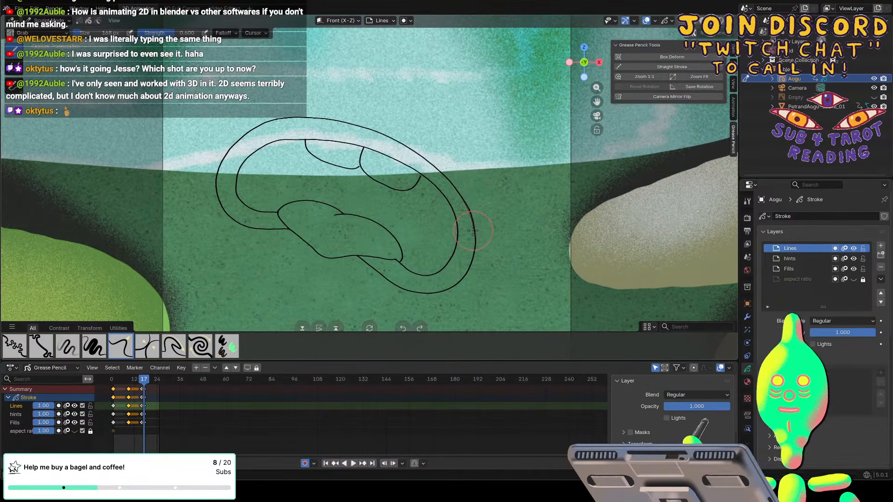
key("ctrl+z")
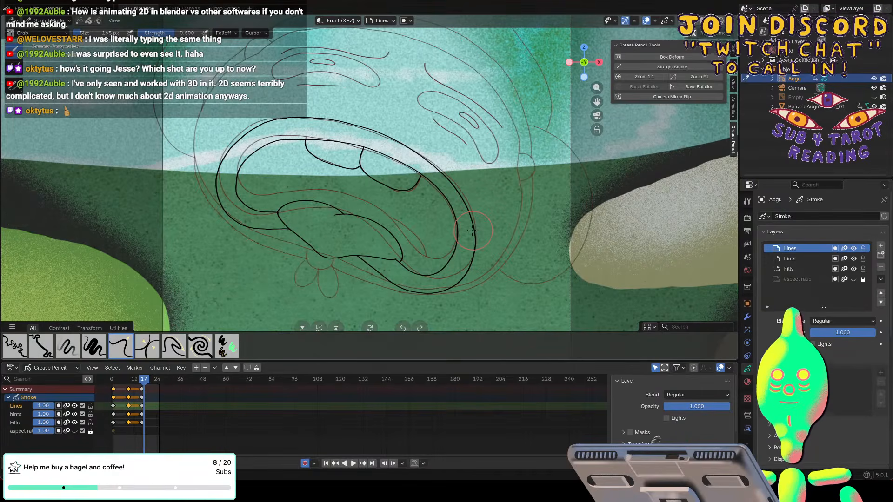
Return to frame 16 in Draw Mode and draw a round eye outline on each side of the face above the mouth.
left_click(142, 381)
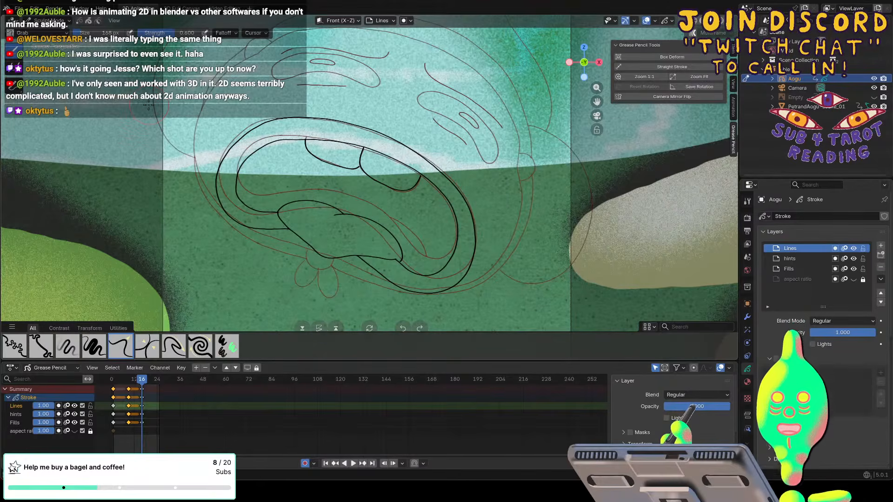
left_click(52, 21)
left_click(42, 61)
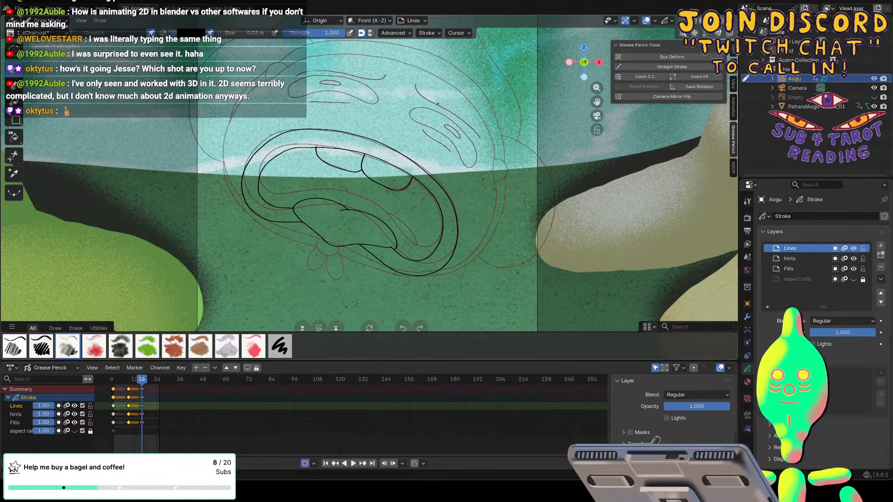
scroll(438, 104, "down", 1)
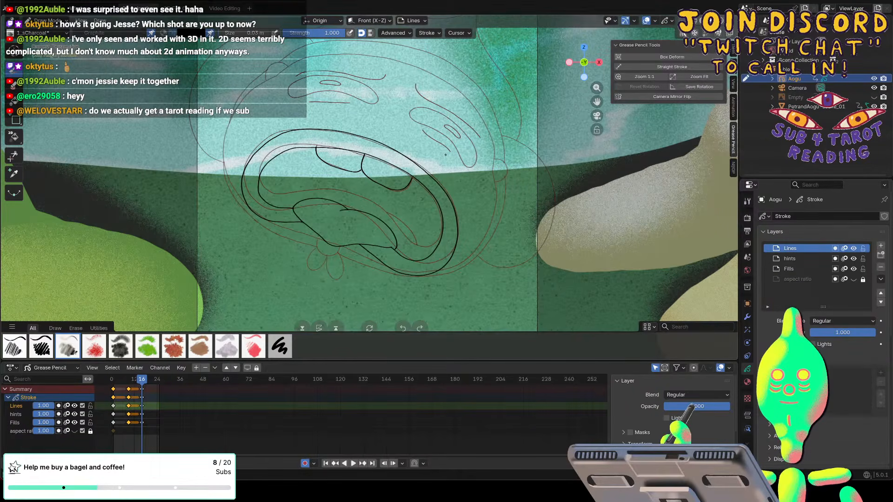
mouse_move(444, 155)
left_mouse_down()
mouse_move(463, 151)
mouse_move(470, 136)
mouse_move(422, 106)
left_mouse_up()
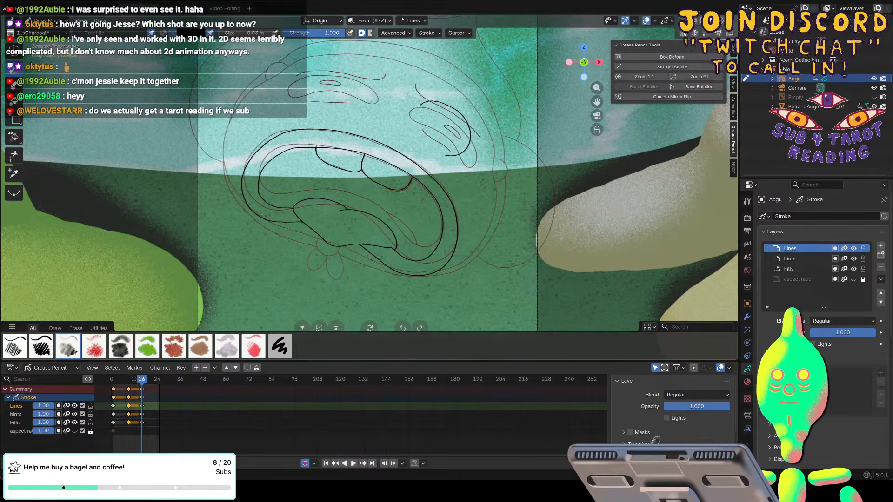
key("ctrl+z")
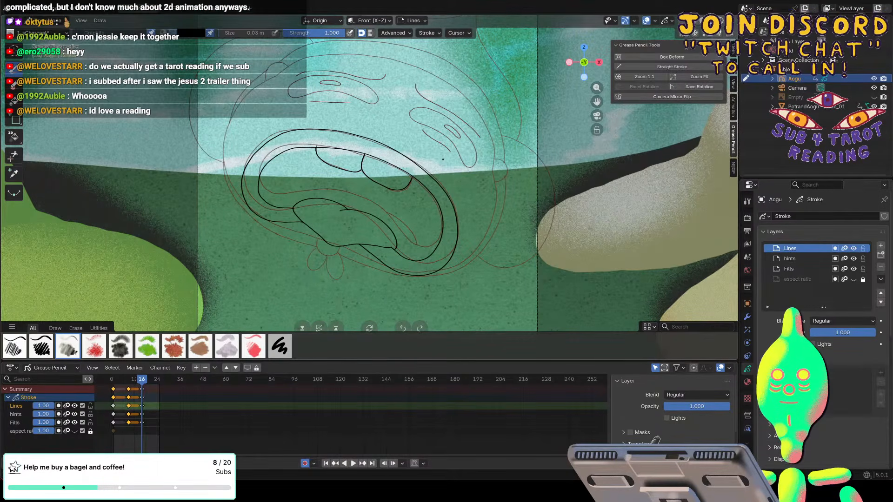
mouse_move(469, 159)
left_mouse_down()
mouse_move(478, 134)
mouse_move(444, 99)
mouse_move(418, 108)
left_mouse_up()
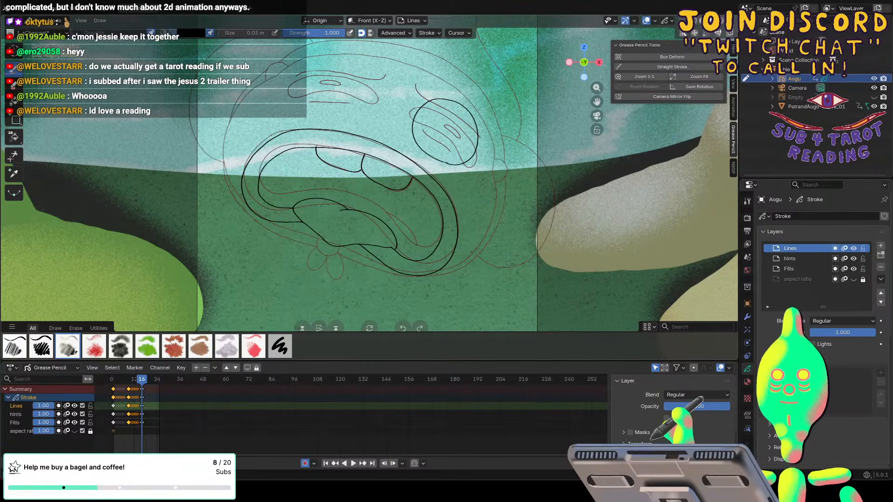
mouse_move(328, 122)
left_mouse_down()
mouse_move(357, 114)
mouse_move(367, 97)
mouse_move(359, 74)
mouse_move(334, 61)
mouse_move(307, 65)
mouse_move(298, 84)
mouse_move(299, 100)
mouse_move(331, 122)
left_mouse_up()
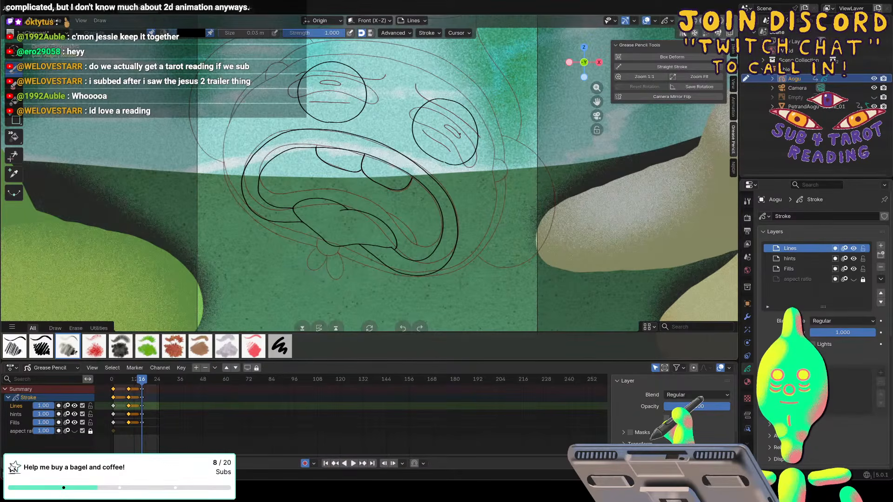
Try drawing a star-shaped pupil inside the right eye, then undo it.
mouse_move(441, 128)
left_mouse_down()
mouse_move(460, 124)
mouse_move(459, 135)
left_mouse_up()
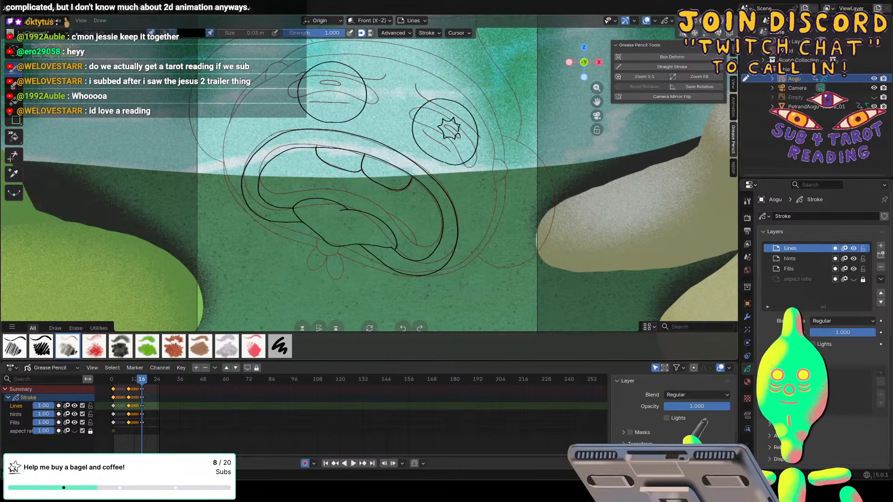
key("ctrl+z")
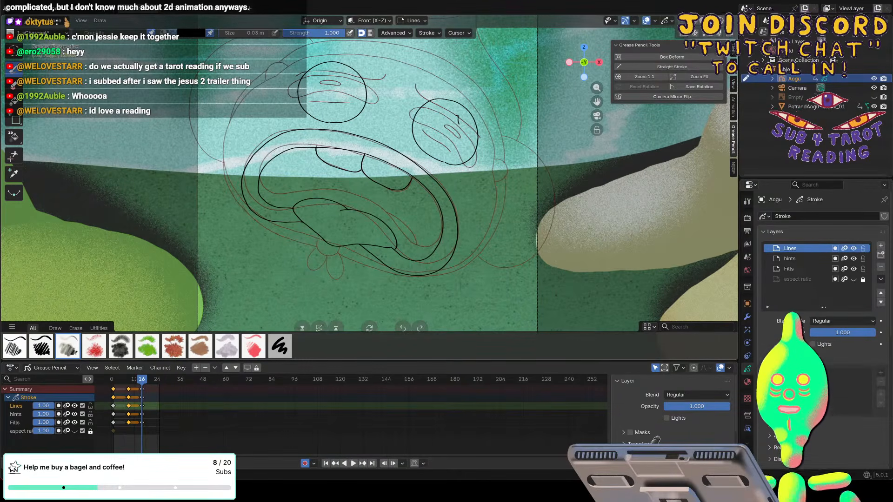
mouse_move(459, 124)
left_mouse_down()
mouse_move(442, 120)
mouse_move(442, 139)
mouse_move(462, 136)
mouse_move(462, 124)
left_mouse_up()
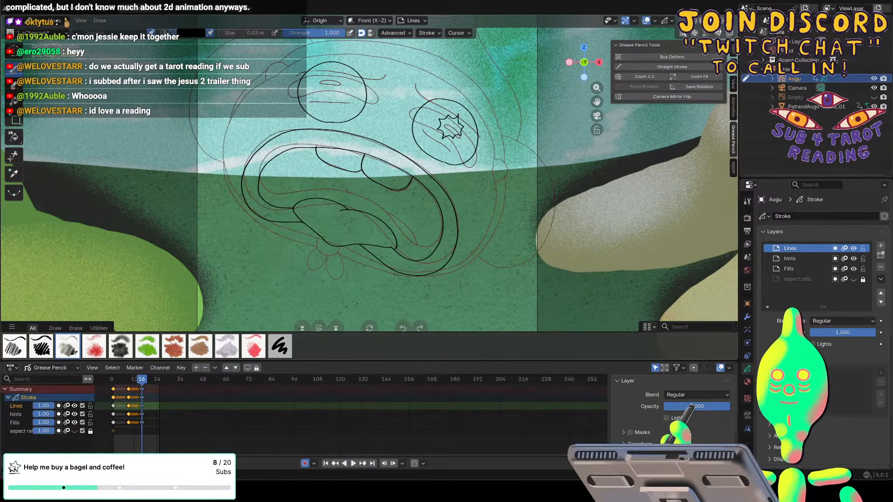
key("ctrl+z")
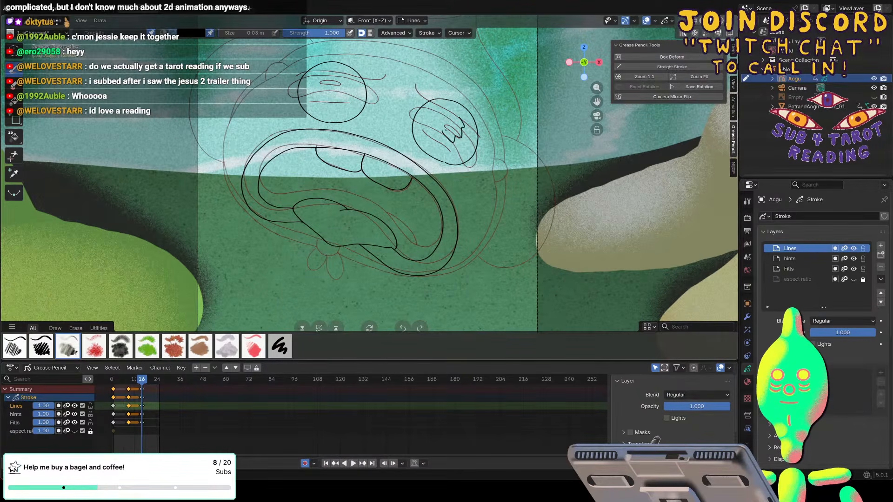
Draw a narrow pupil with jagged zigzag edges inside each of the two round eyes.
left_click_drag(446, 130, 452, 118)
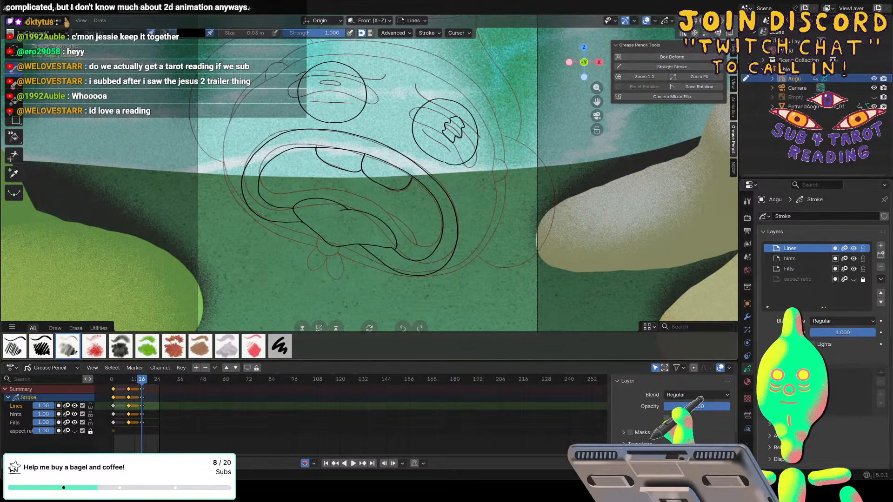
mouse_move(331, 72)
left_mouse_down()
mouse_move(338, 98)
mouse_move(322, 97)
mouse_move(327, 82)
left_mouse_up()
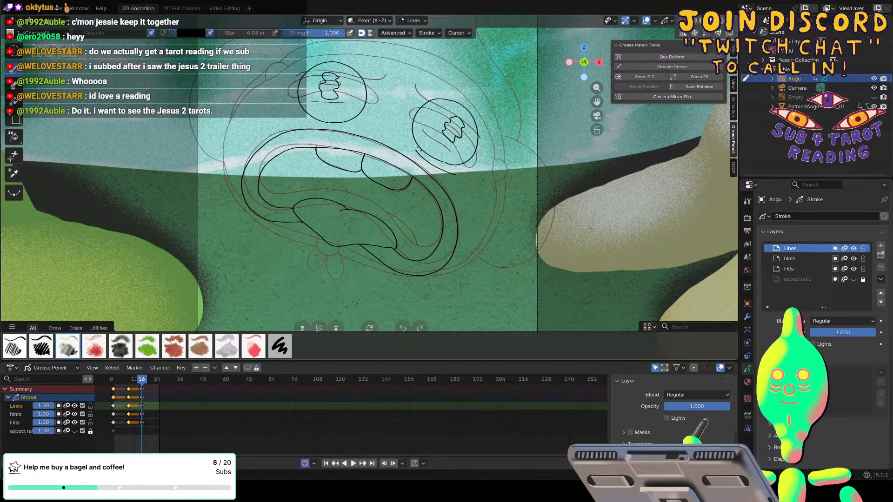
Draw short curved lines beneath both eyes and arched lid lines above them.
key("ctrl+z")
left_click_drag(457, 173, 423, 160)
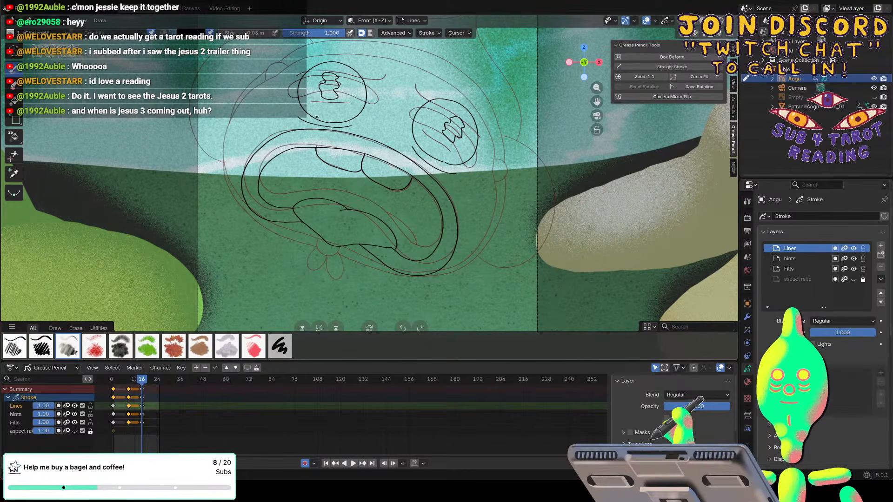
left_click_drag(322, 126, 359, 122)
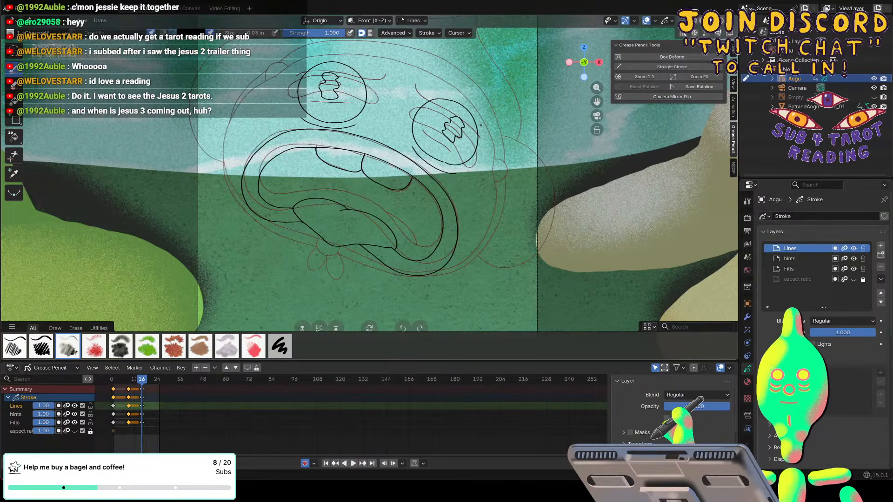
mouse_move(484, 129)
left_mouse_down()
mouse_move(478, 104)
mouse_move(453, 86)
mouse_move(428, 85)
mouse_move(474, 103)
mouse_move(486, 137)
left_mouse_up()
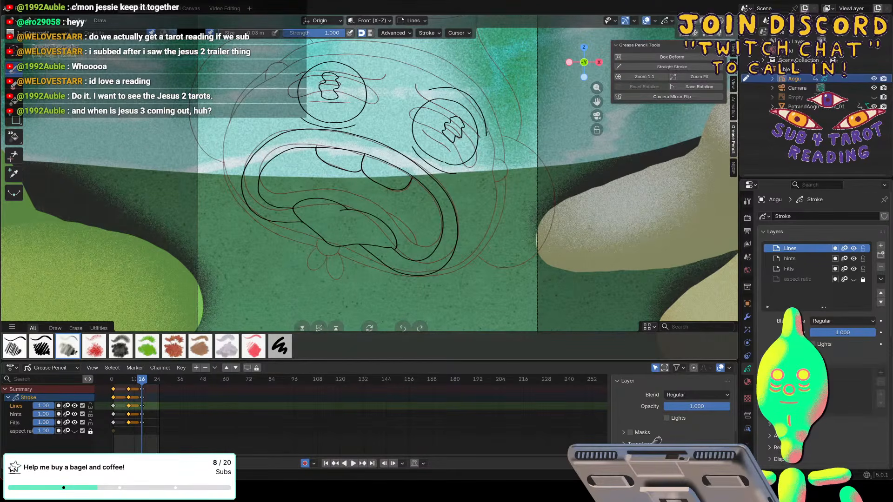
mouse_move(296, 69)
left_mouse_down()
mouse_move(327, 52)
mouse_move(353, 53)
mouse_move(370, 74)
left_mouse_up()
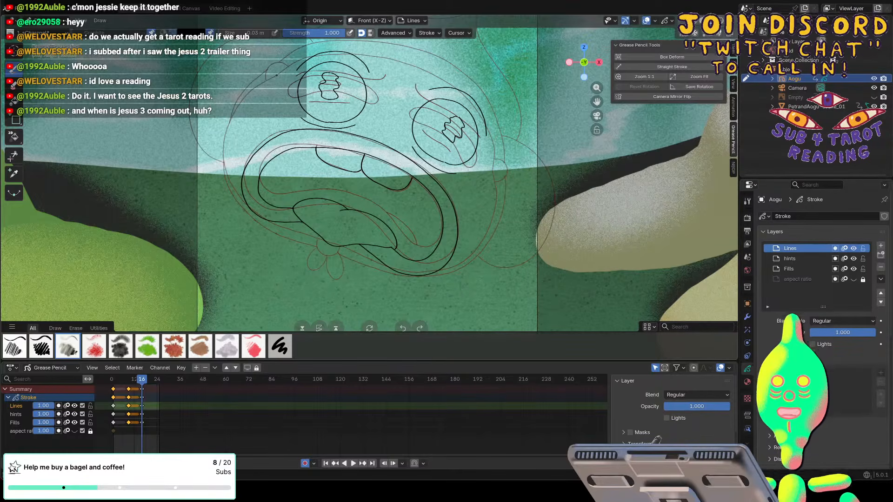
Draw the head outline down the left side and under the mouth, erase its loose end and continue it up the right side.
mouse_move(261, 86)
left_mouse_down()
mouse_move(229, 167)
mouse_move(249, 221)
left_mouse_up()
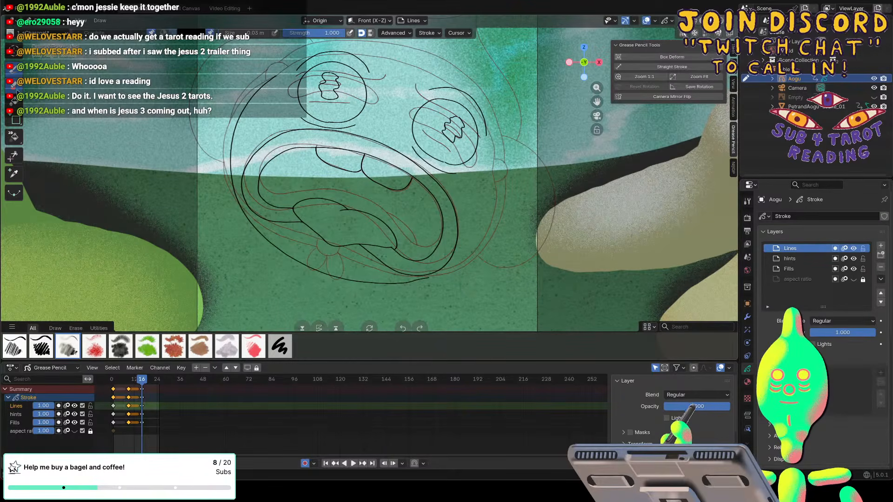
left_click(13, 85)
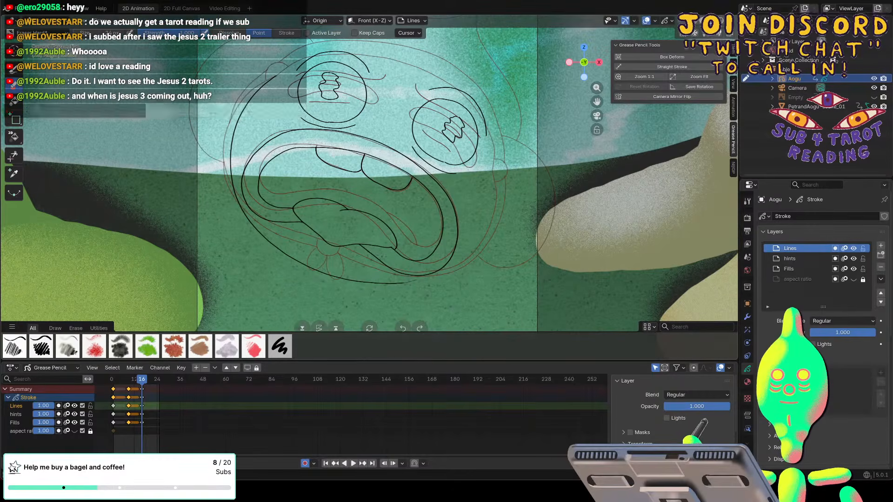
left_click_drag(426, 278, 403, 281)
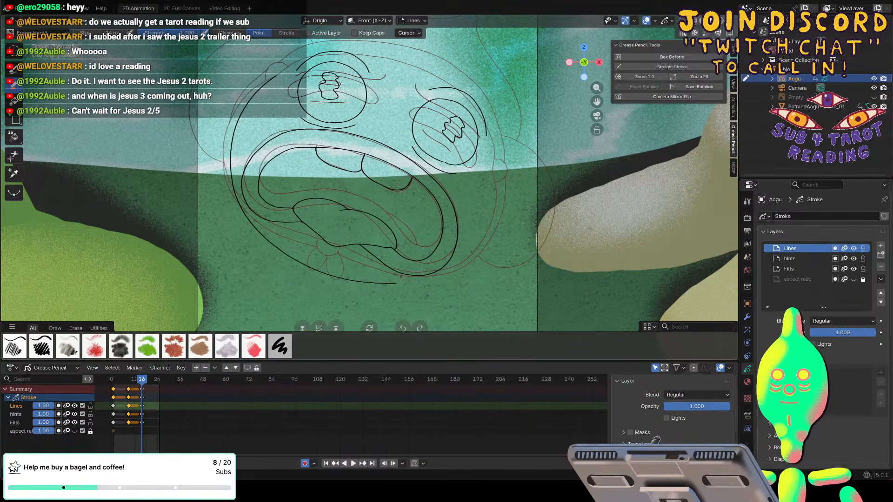
left_click(13, 70)
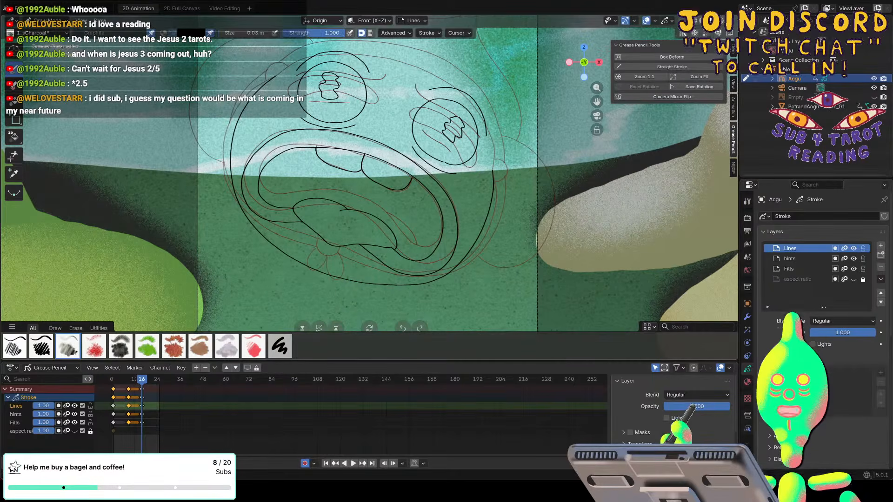
Draw small rounded knobs on the head outline at its upper left, its right side and under the chin.
key("f")
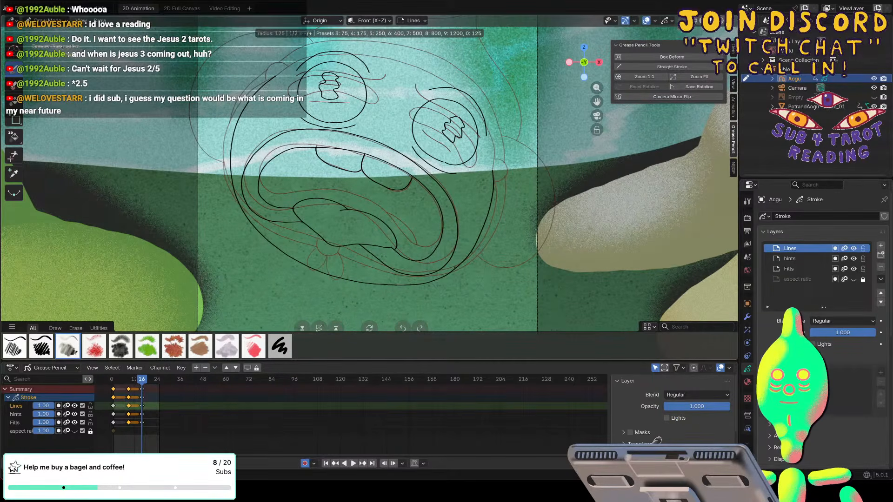
key("Escape")
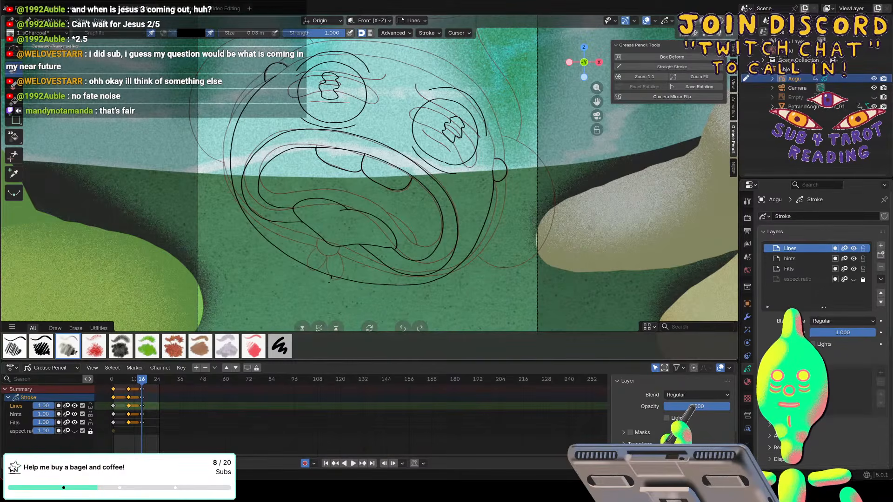
left_click_drag(331, 277, 307, 272)
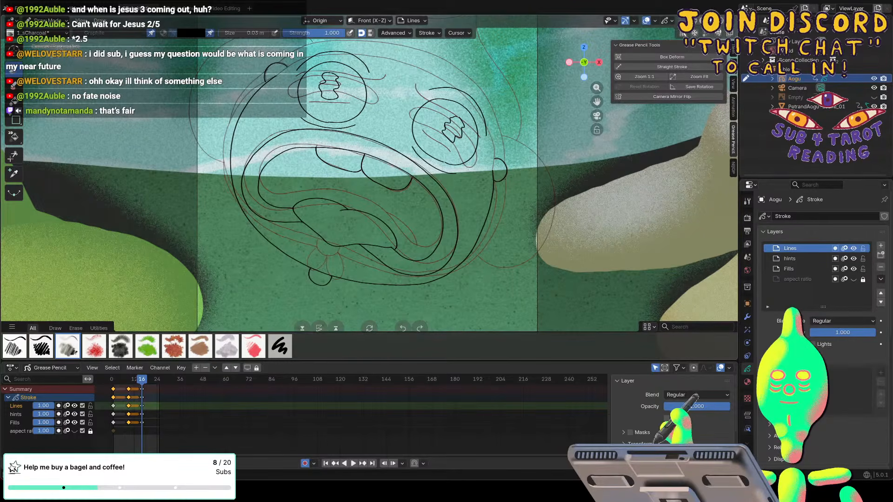
Draw an outer contour linking the knobs around the head's sides and bottom, and two small lobes hanging from the chin knob.
left_click_drag(505, 177, 502, 195)
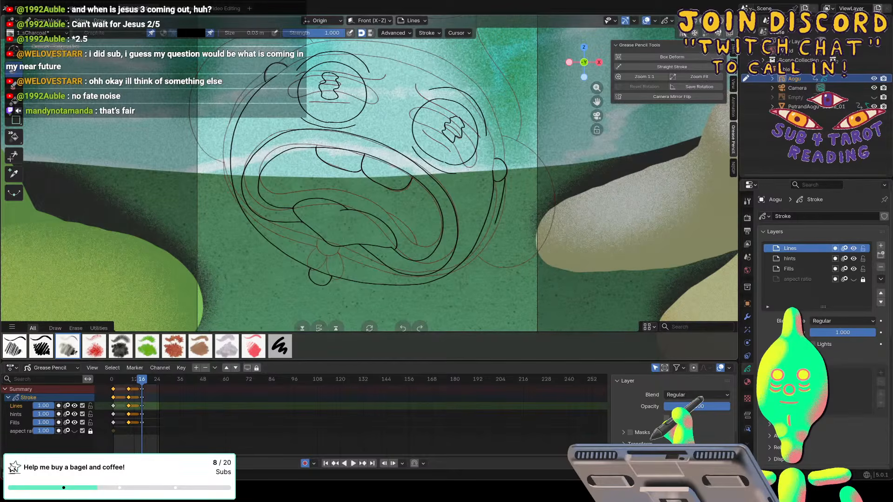
mouse_move(465, 269)
left_mouse_down()
mouse_move(437, 287)
mouse_move(395, 292)
mouse_move(331, 281)
left_mouse_up()
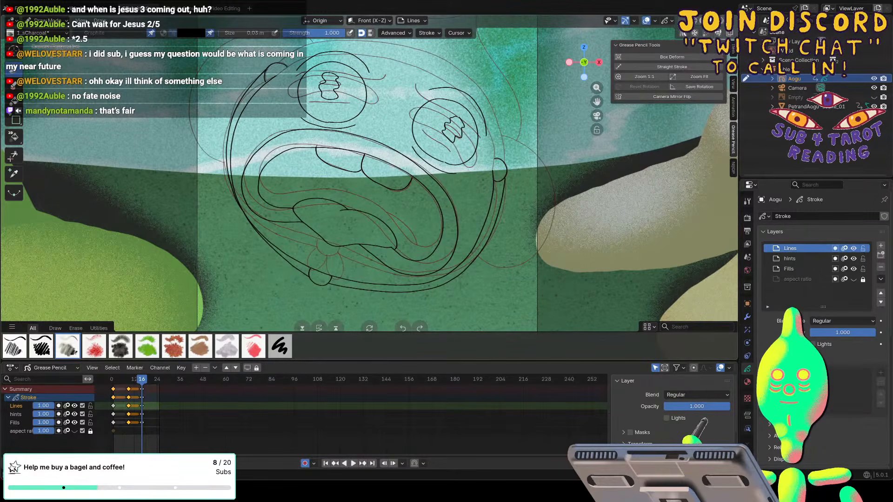
mouse_move(329, 280)
left_mouse_down()
mouse_move(334, 300)
mouse_move(322, 308)
mouse_move(317, 281)
mouse_move(303, 295)
left_mouse_up()
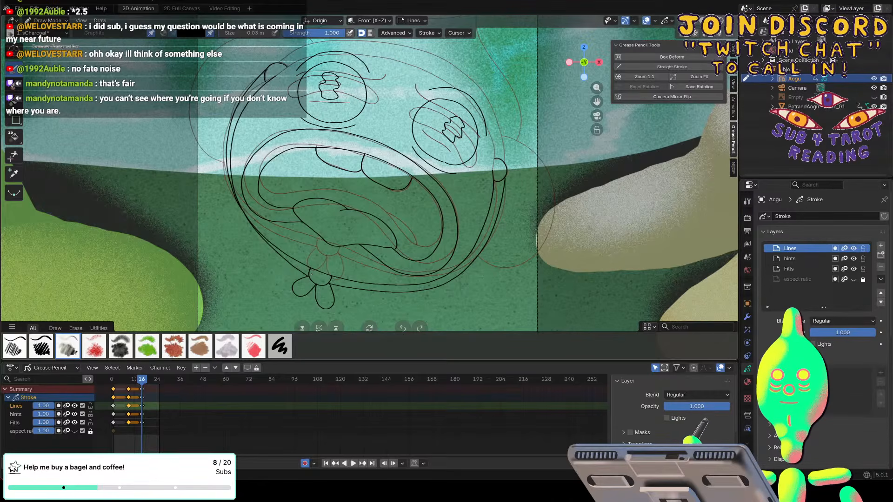
Close the top of the head with an inner and an outer arc running from the upper-left knob to the right knob.
scroll(311, 274, "up", 5, "shift")
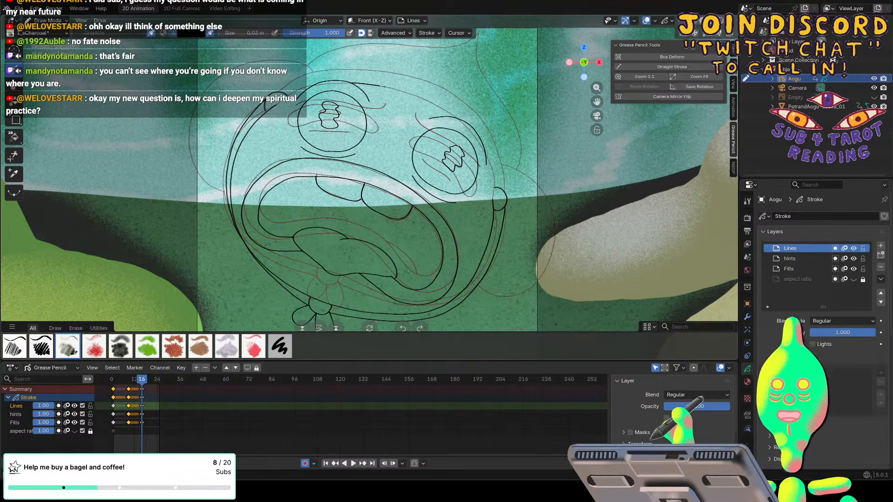
left_click_drag(353, 83, 412, 94)
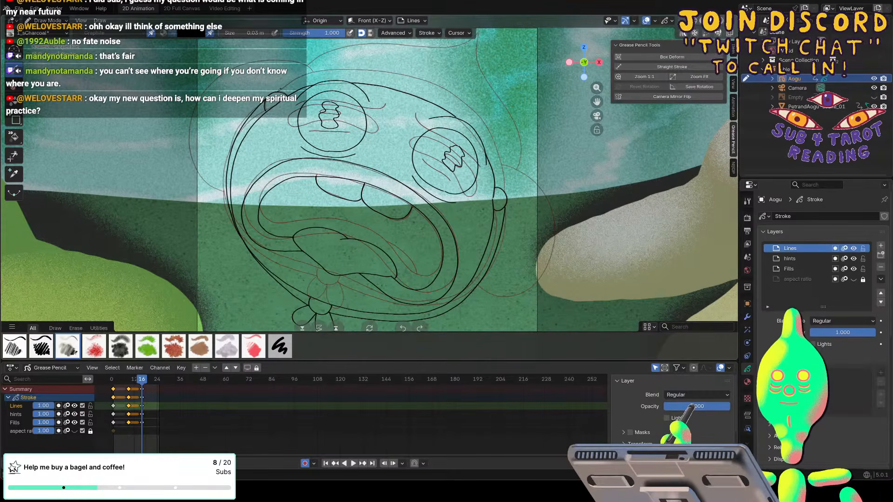
mouse_move(317, 70)
left_mouse_down()
mouse_move(385, 71)
mouse_move(437, 84)
left_mouse_up()
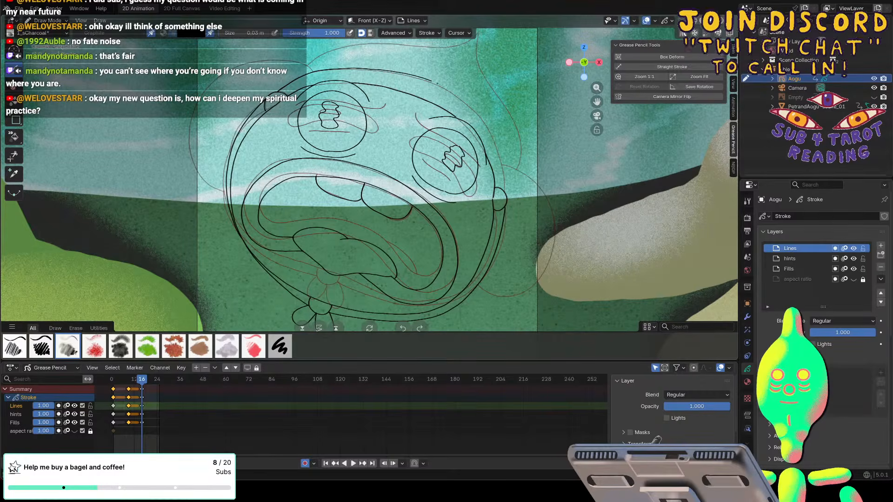
left_click_drag(483, 118, 504, 179)
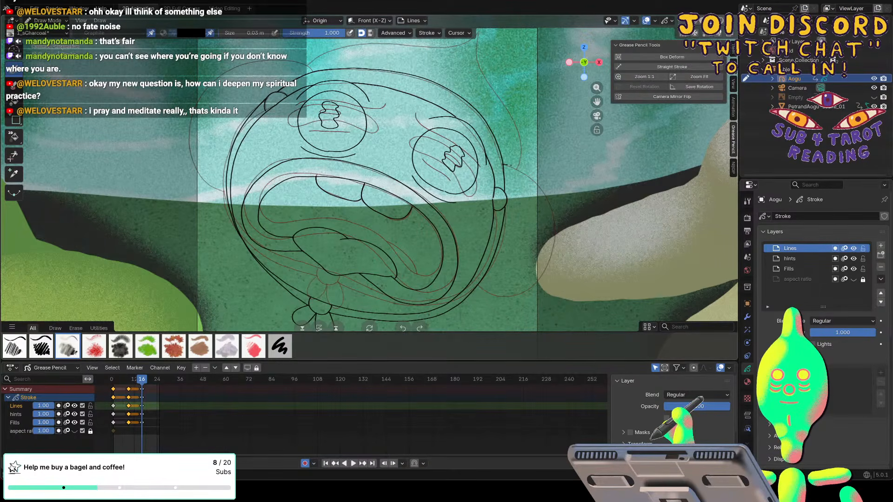
Draw a large round ear on each side of the head, following the previous drawing's ghost lines.
left_click_drag(510, 165, 552, 216)
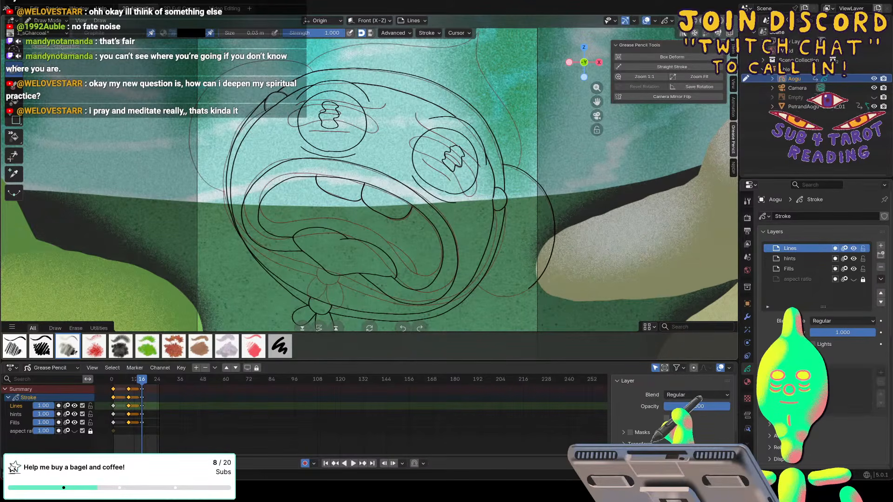
left_click_drag(546, 266, 498, 295)
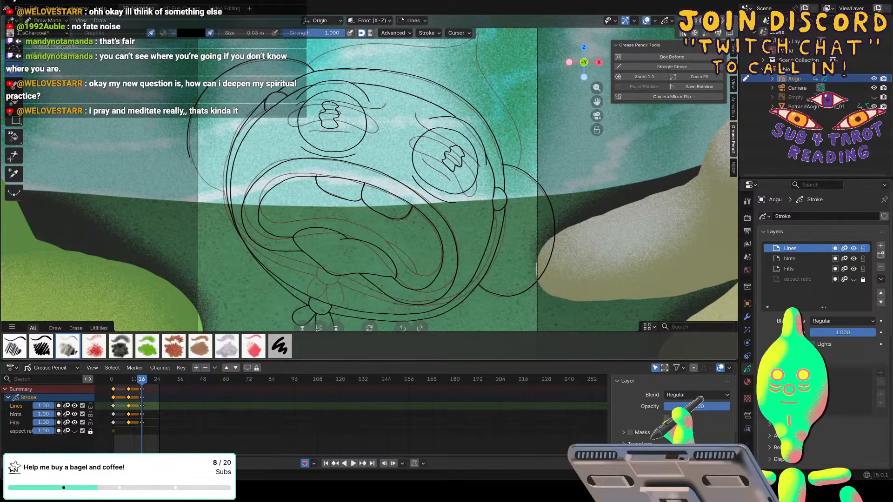
left_click_drag(190, 158, 227, 191)
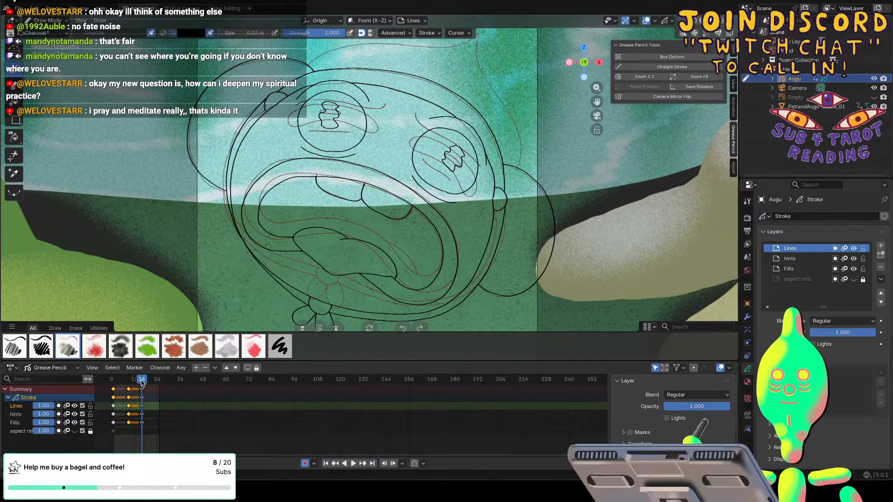
Draw the curved pointed tip above the head on frame 16, running from the right ear up and back to the left ear.
key("space")
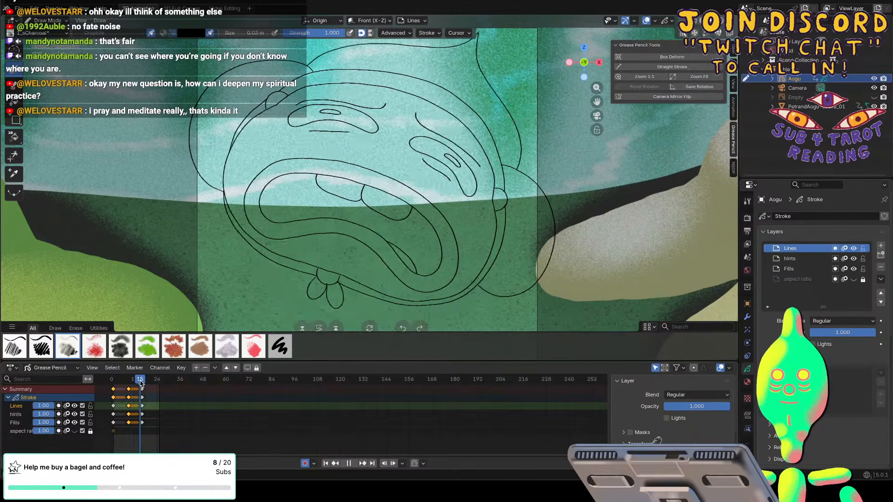
key("space")
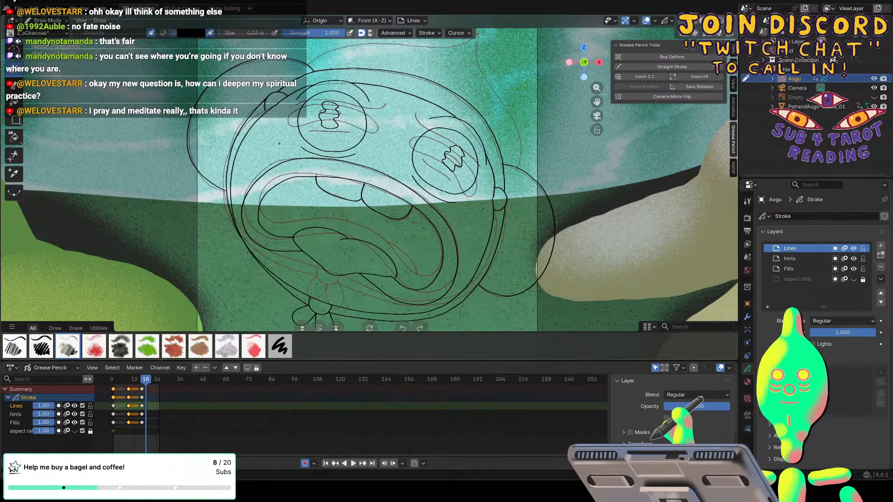
scroll(279, 144, "up", 4, "shift")
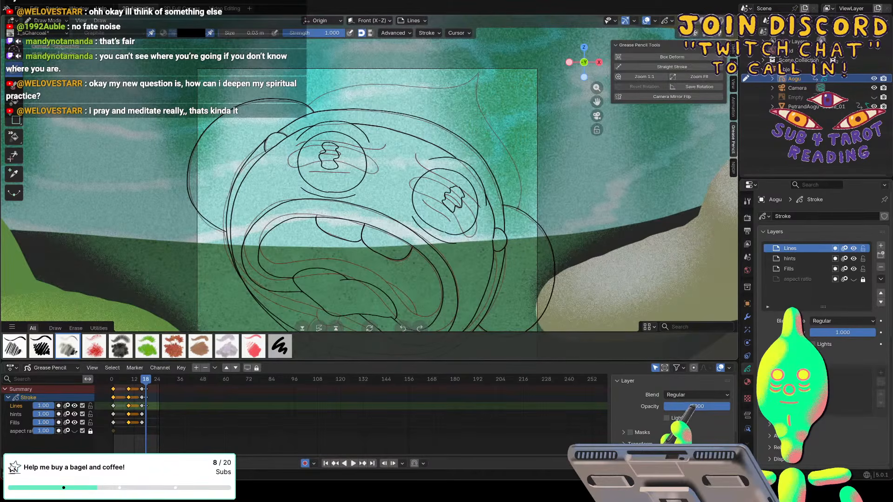
left_click_drag(520, 198, 519, 209)
key("space")
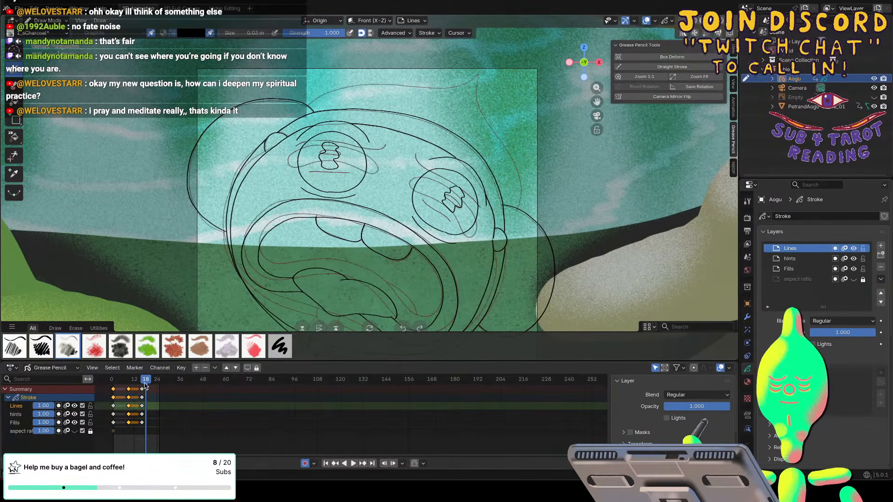
key("space")
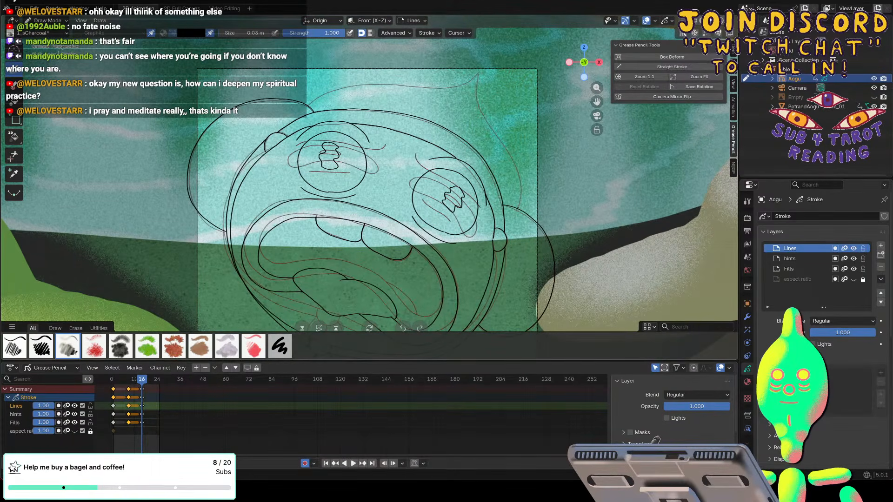
left_click_drag(520, 188, 499, 137)
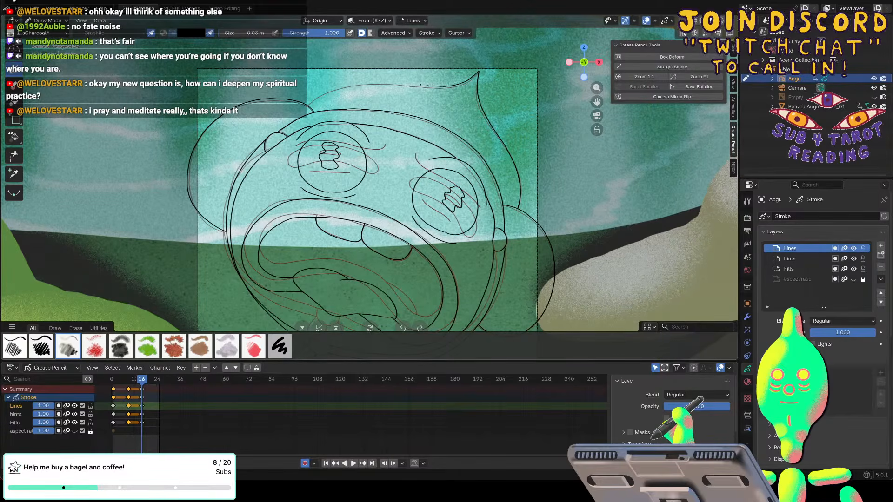
mouse_move(420, 85)
left_mouse_down()
mouse_move(340, 87)
mouse_move(308, 105)
left_mouse_up()
Compare the finished face lines at frame 16 with the neighbouring frames and switch the Grease Pencil object to Sculpt Mode.
scroll(369, 188, "down", 4)
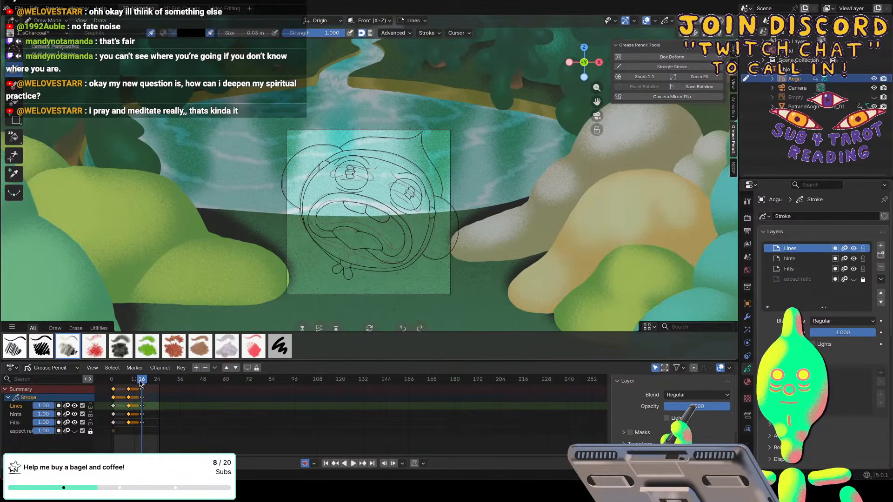
key("space")
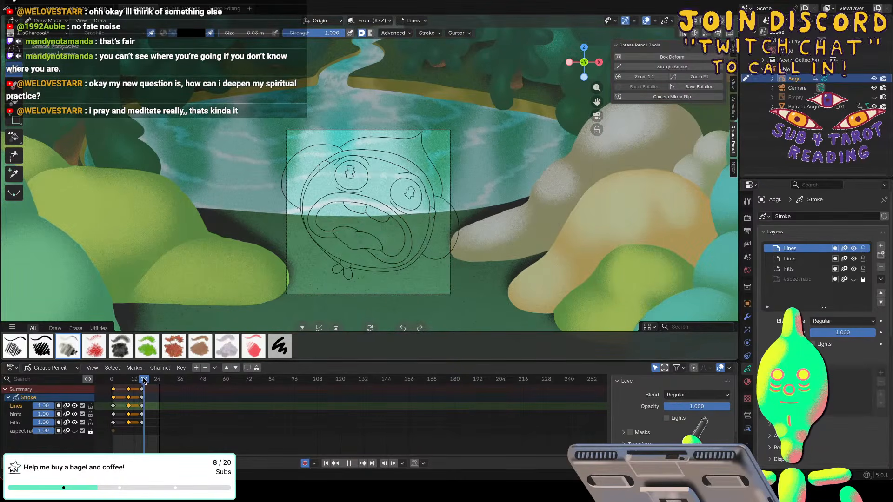
key("space")
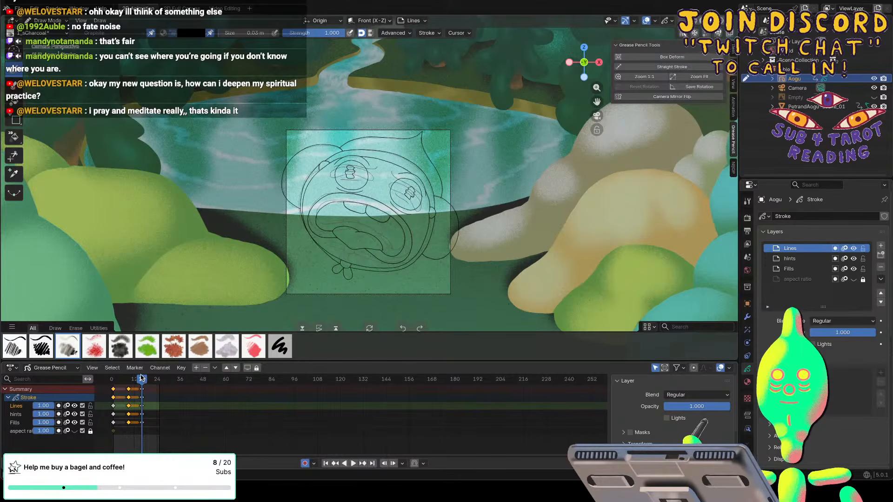
left_click(48, 20)
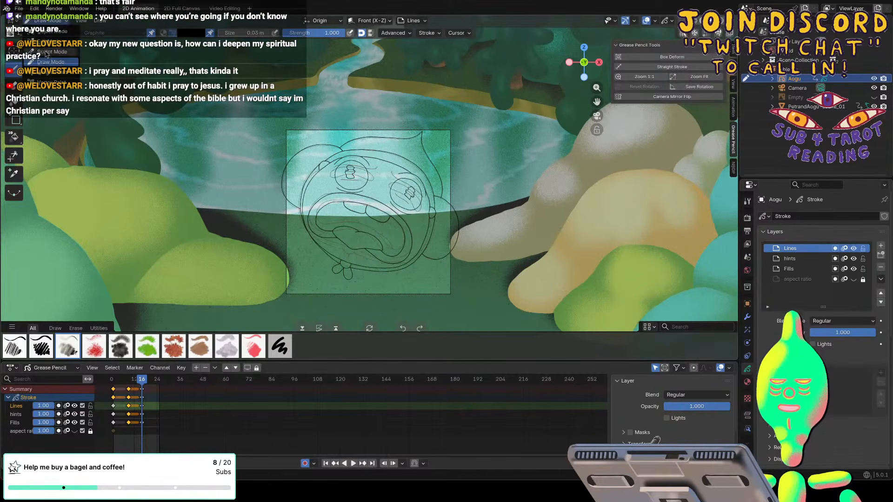
left_click(49, 51)
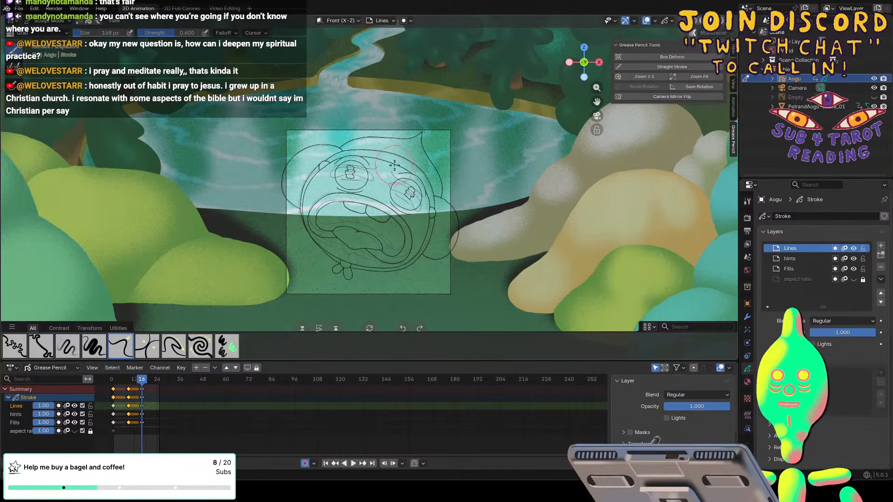
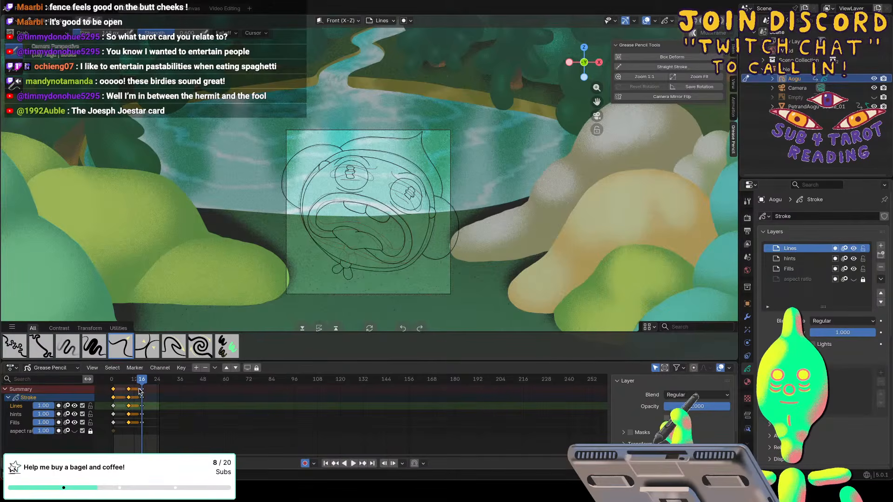
With the Grab brush enlarged to 568 px, nudge the chin area to the left and both ears slightly inward on the frame 16 drawing.
key("space")
left_click_drag(139, 384, 140, 383)
key("Right")
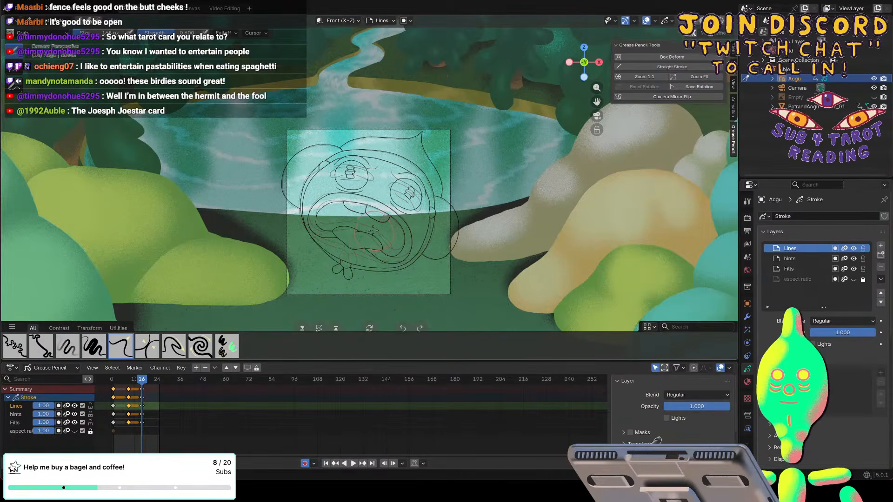
key("f")
left_click(424, 244)
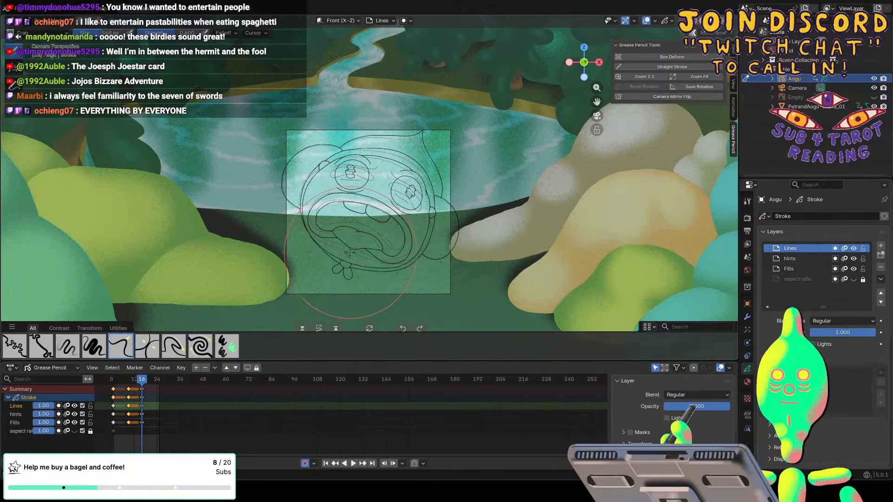
mouse_move(350, 250)
left_mouse_down()
mouse_move(305, 245)
mouse_move(305, 233)
left_mouse_up()
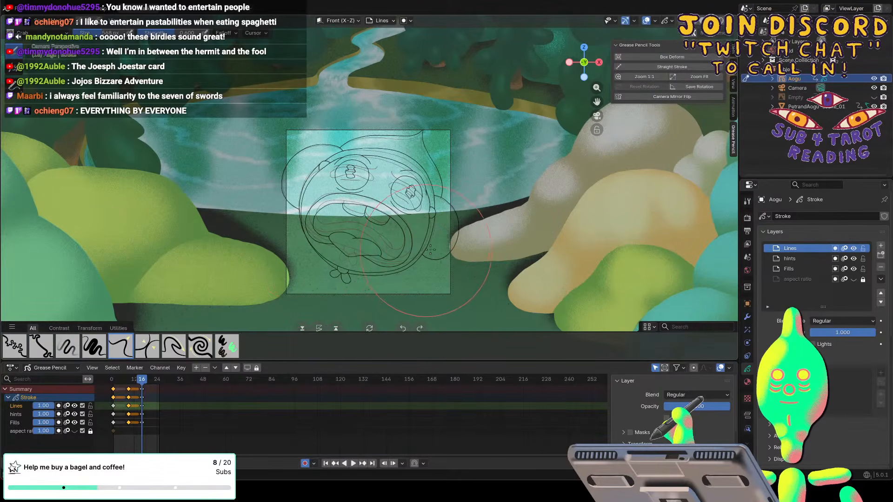
left_click_drag(446, 240, 443, 240)
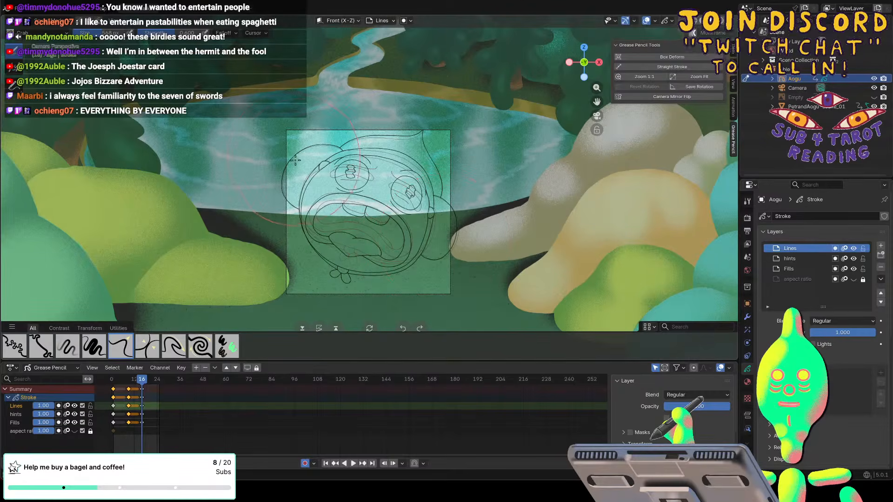
mouse_move(295, 163)
left_mouse_down()
mouse_move(294, 182)
mouse_move(303, 177)
left_mouse_up()
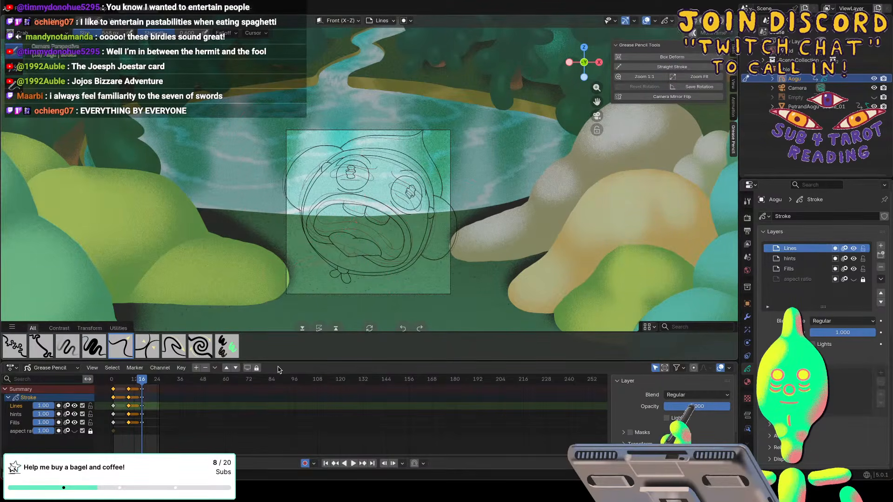
Play the animation around the newest drawing and again from frame 1 to check the timing of the key drawings.
key("space")
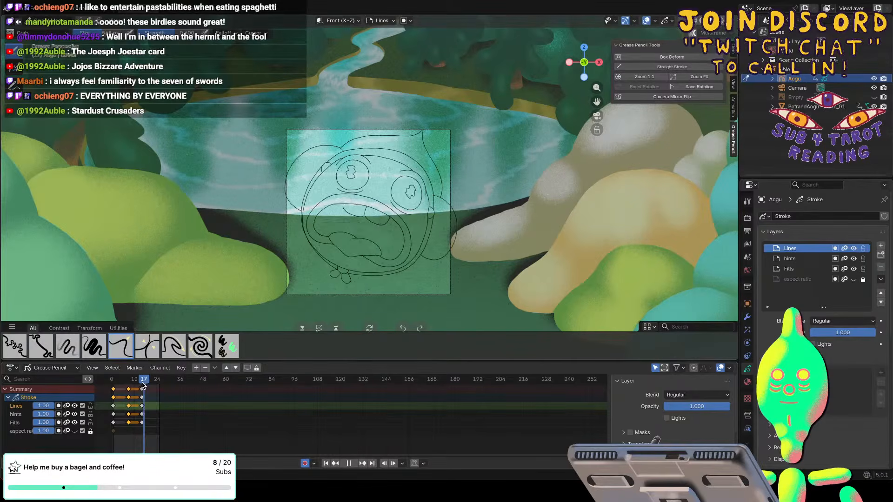
key("space")
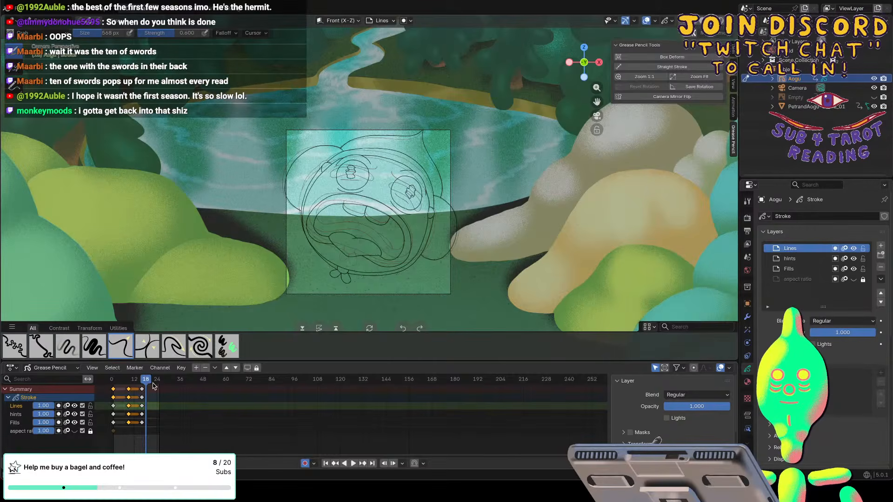
left_click_drag(146, 379, 115, 385)
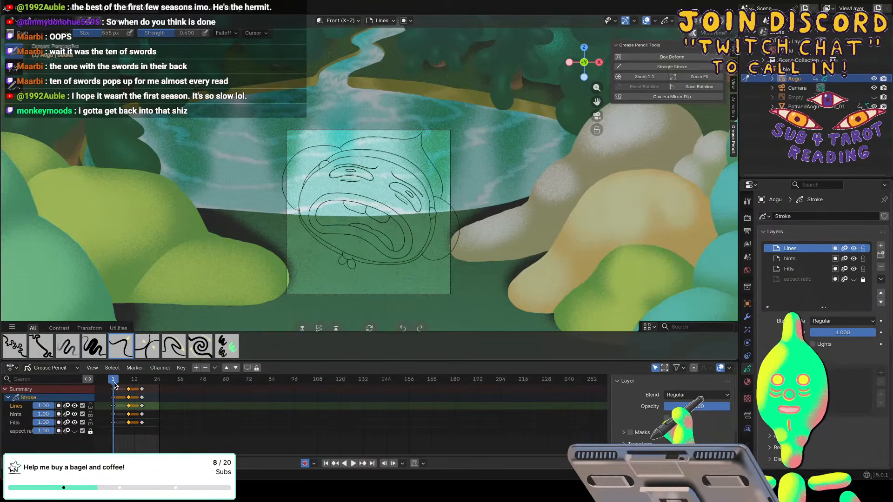
key("space")
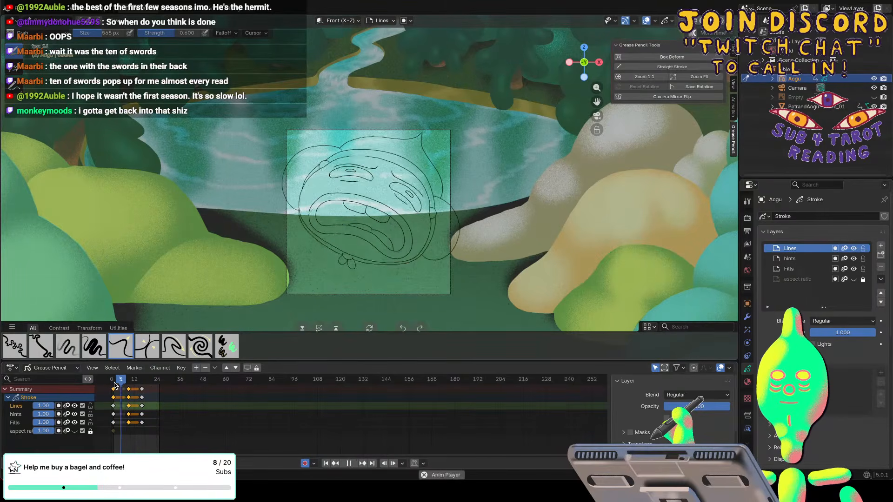
key("space")
Move the keyframes of all layers at frame 16 one frame earlier, to frame 15.
left_click(142, 389)
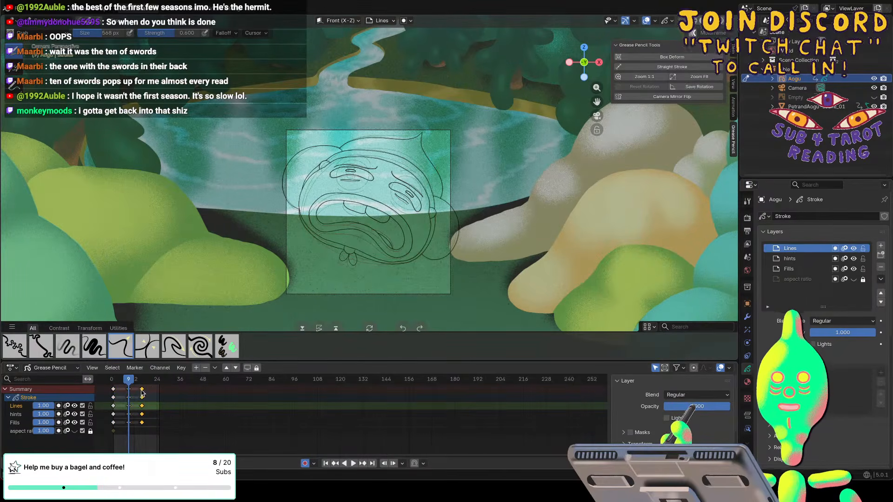
left_click_drag(138, 393, 136, 393)
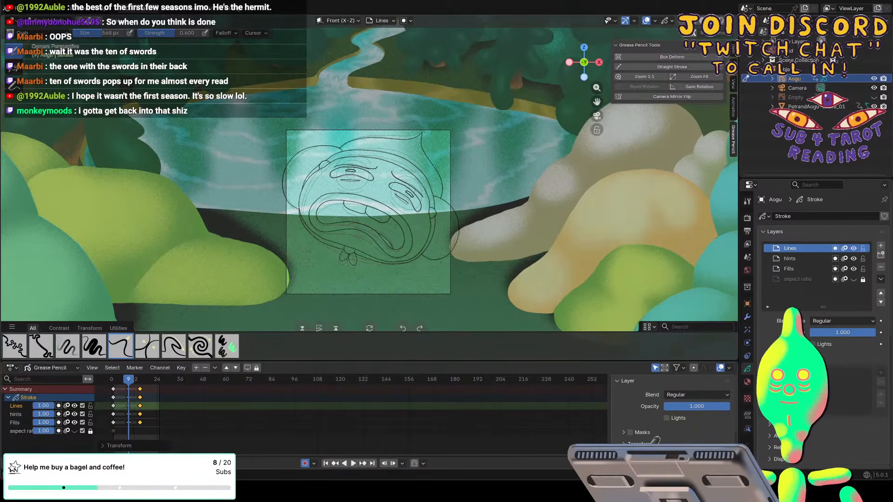
left_click_drag(99, 454, 233, 455)
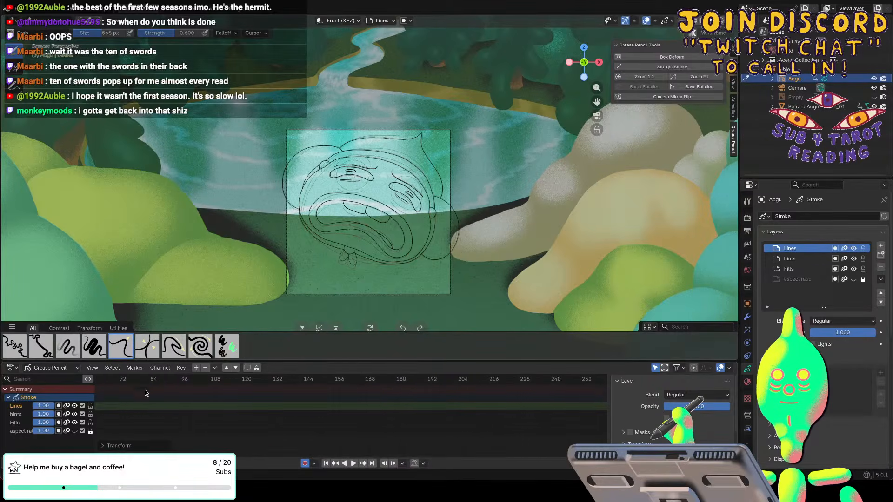
scroll(153, 425, "left", 15)
scroll(151, 424, "right", 2)
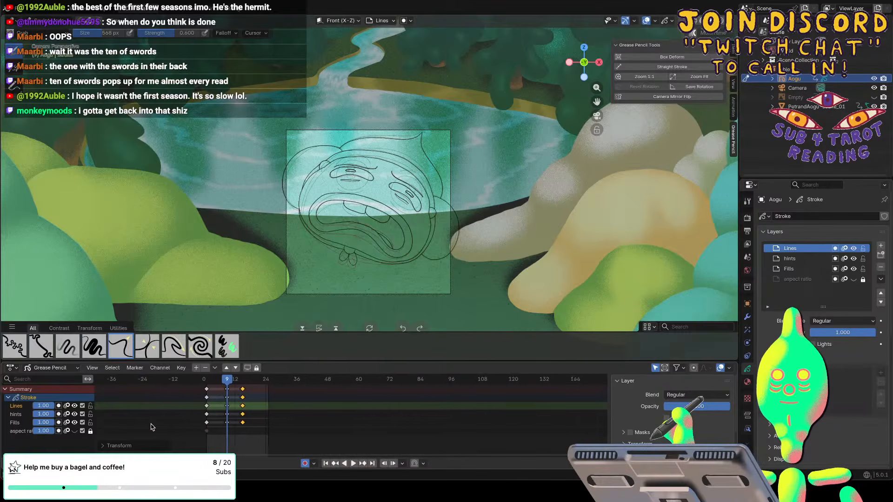
scroll(153, 427, "right", 2)
scroll(210, 395, "up", 1)
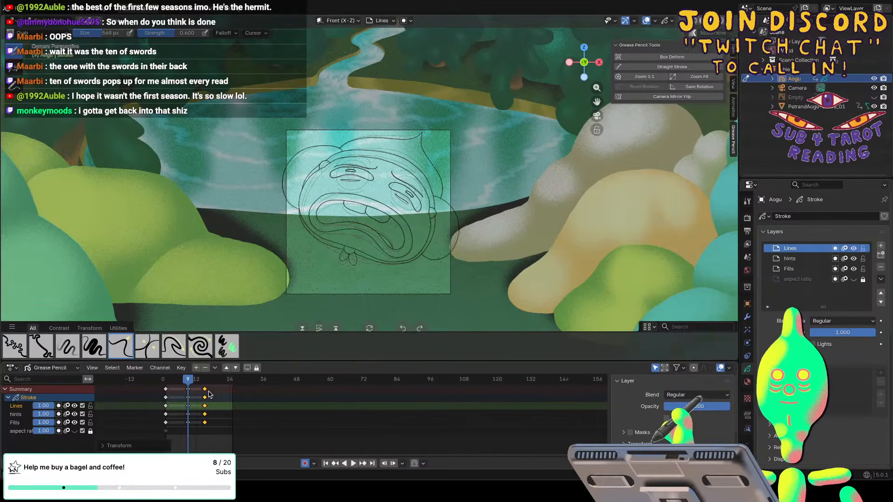
scroll(208, 394, "up", 3)
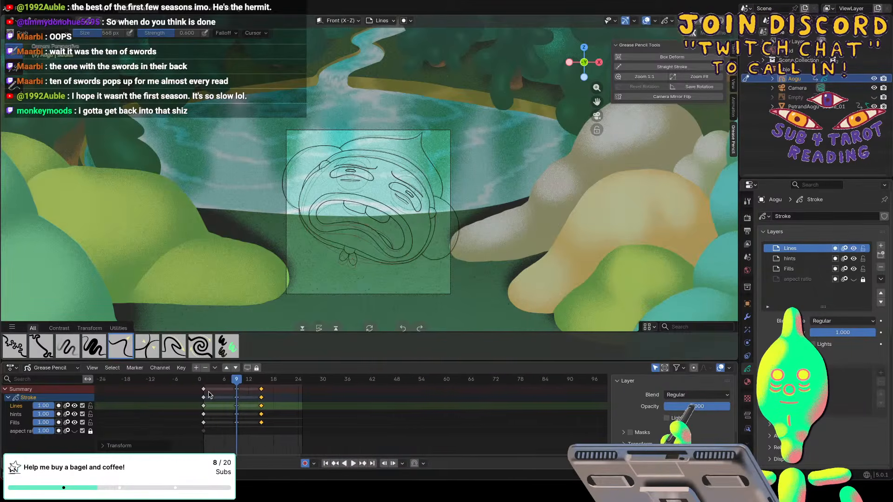
scroll(208, 395, "up", 4)
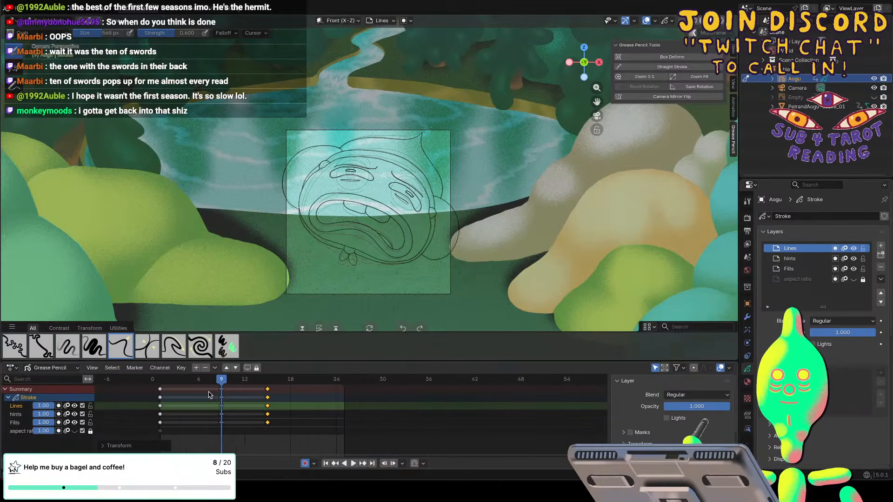
scroll(208, 394, "up", 4)
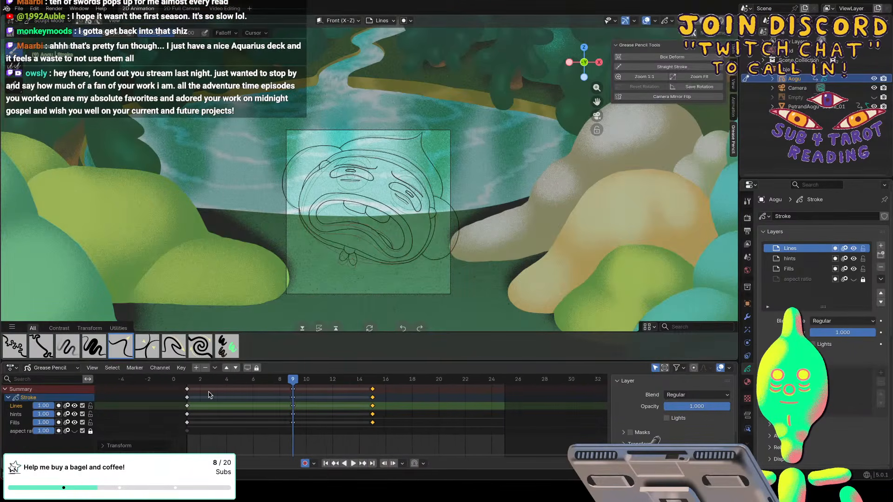
scroll(208, 394, "up", 3)
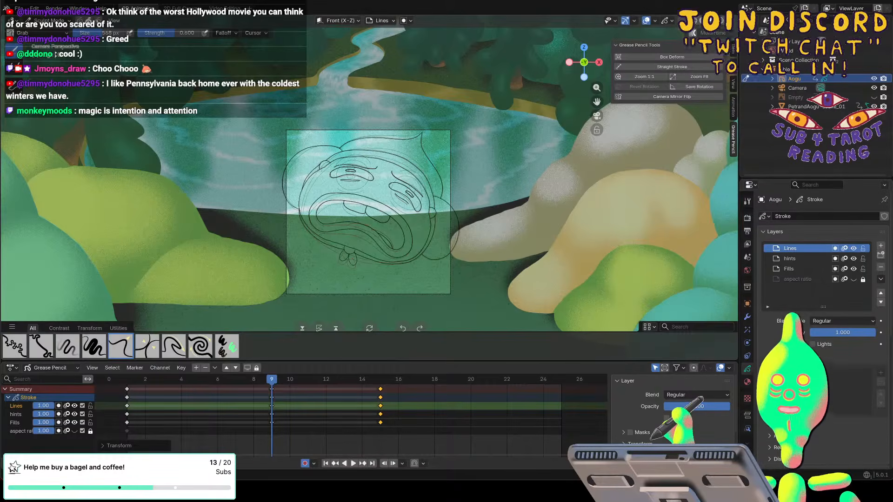
Go to frame 15 and reduce the Grab brush size to 148 px over the face.
left_click_drag(272, 380, 380, 380)
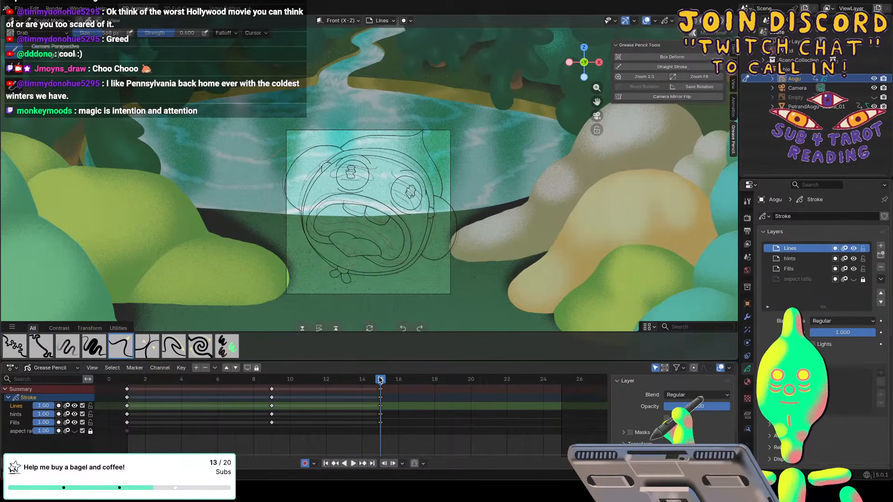
key("f")
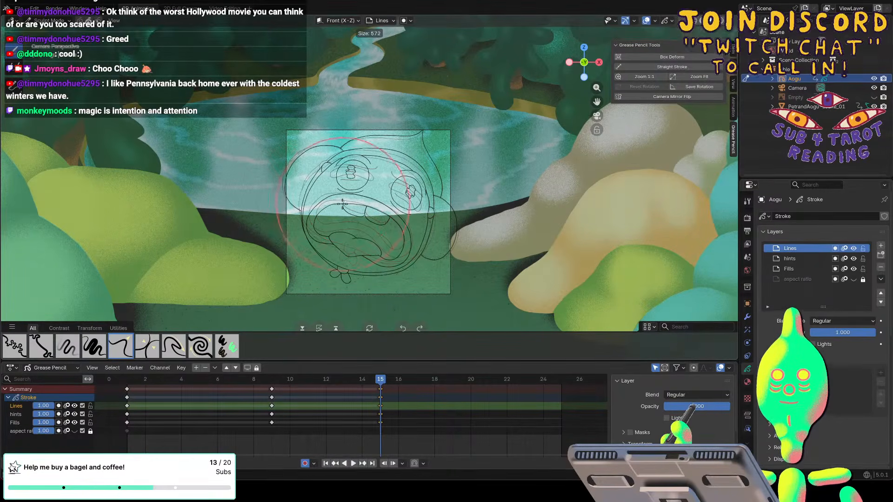
left_click(349, 203)
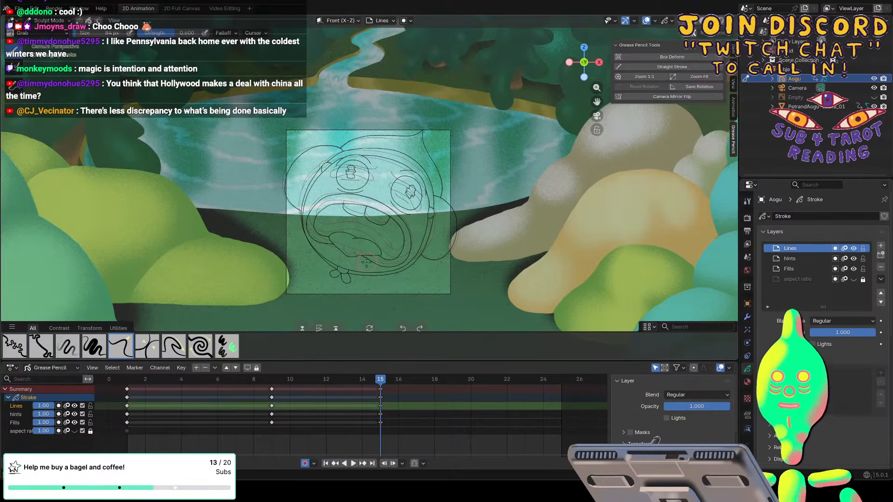
scroll(379, 247, "up", 2)
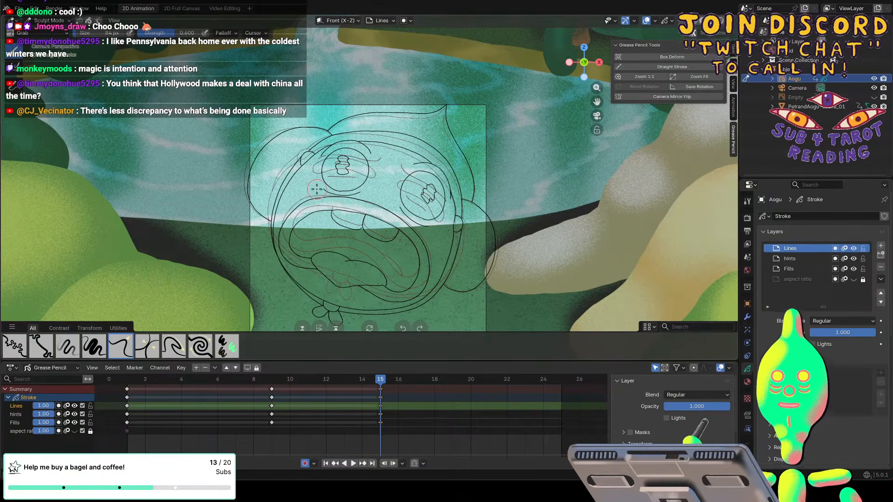
key("f")
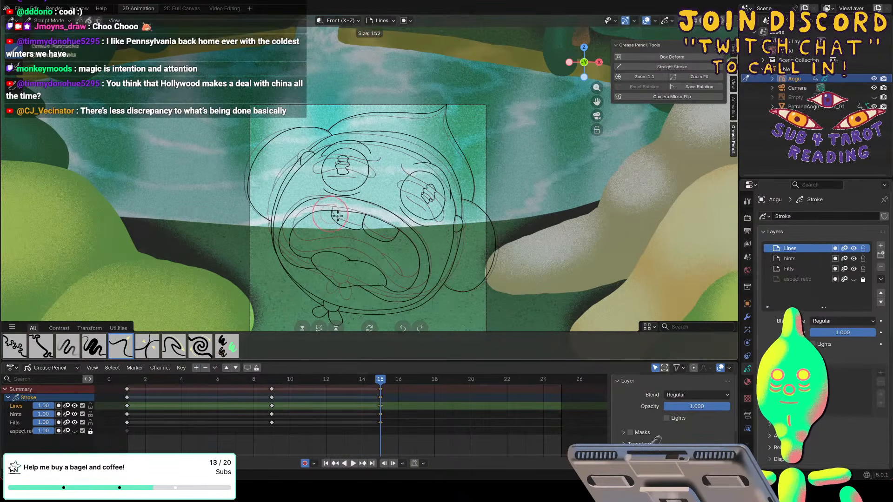
left_click(332, 211)
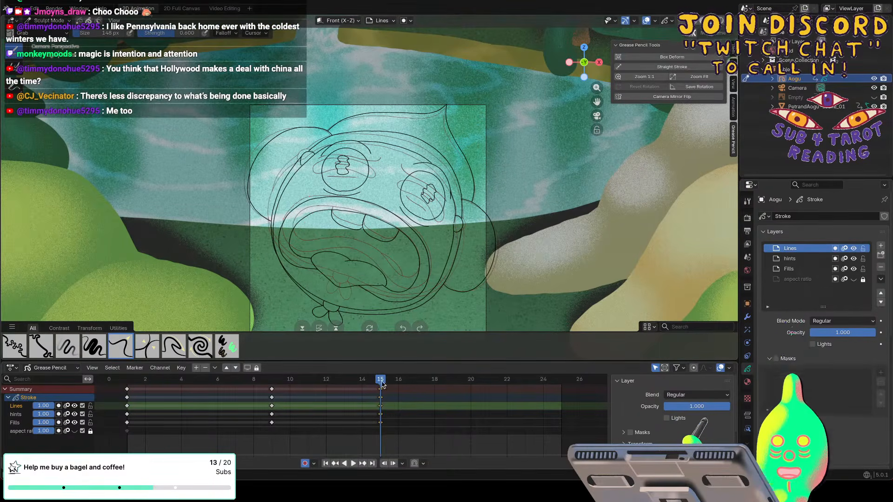
Preview the playback around frame 15 and switch the Grease Pencil object from Sculpt Mode to Draw Mode.
key("space")
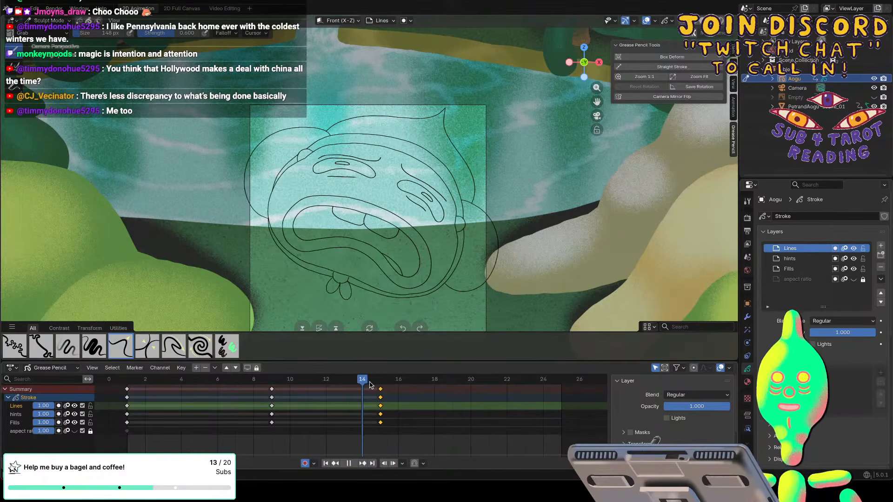
key("space")
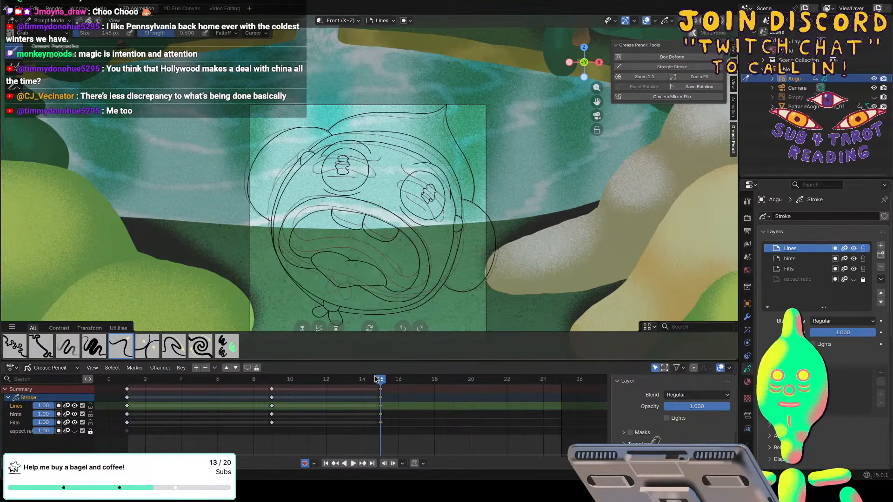
left_click(60, 21)
left_click(50, 61)
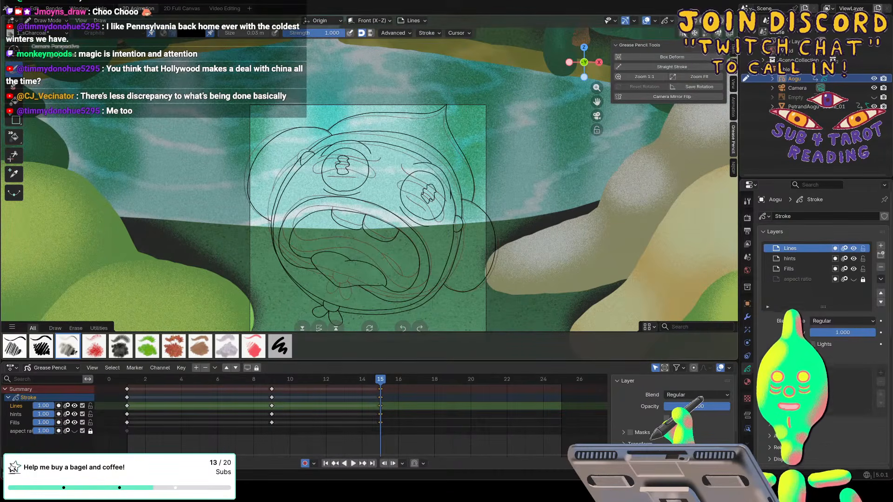
key("f")
left_click(362, 220)
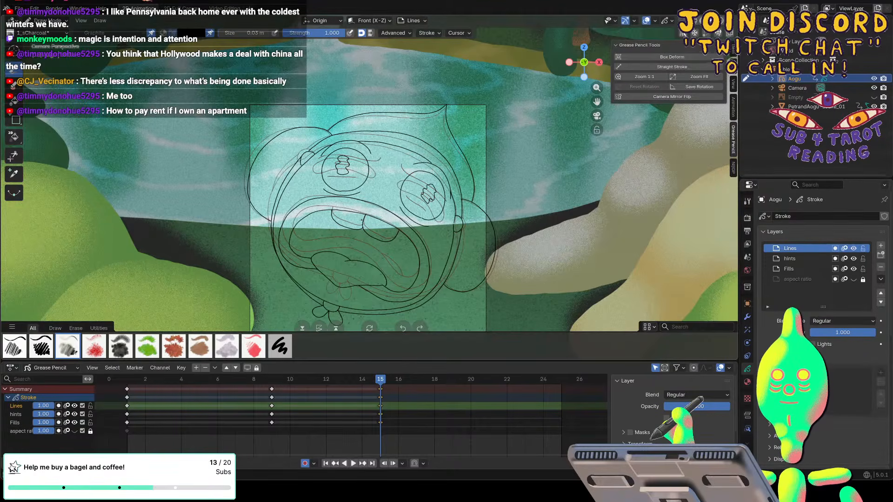
Play and scrub the animation between frames 9 and 20 to examine the change into the frame 15 drawing.
left_click(376, 395)
key("space")
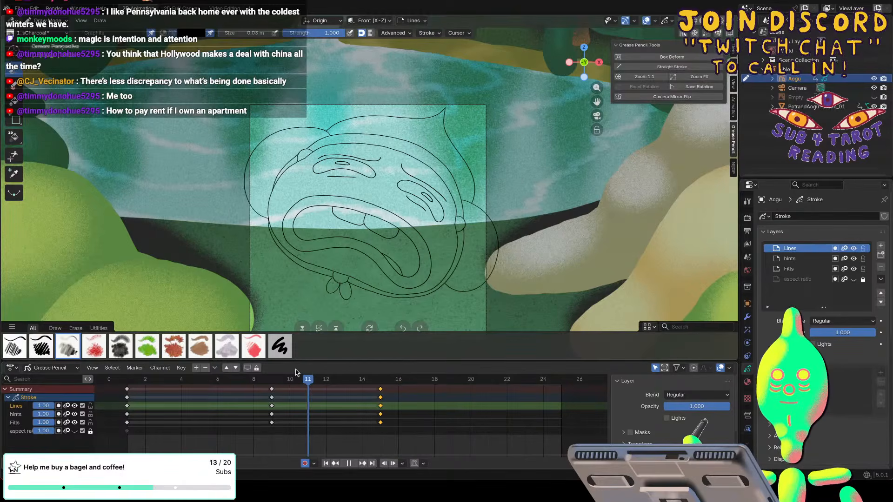
key("space")
left_click(274, 376)
mouse_move(275, 423)
left_mouse_down()
mouse_move(270, 387)
mouse_move(272, 395)
mouse_move(465, 376)
left_mouse_up()
left_click(277, 407)
key("space")
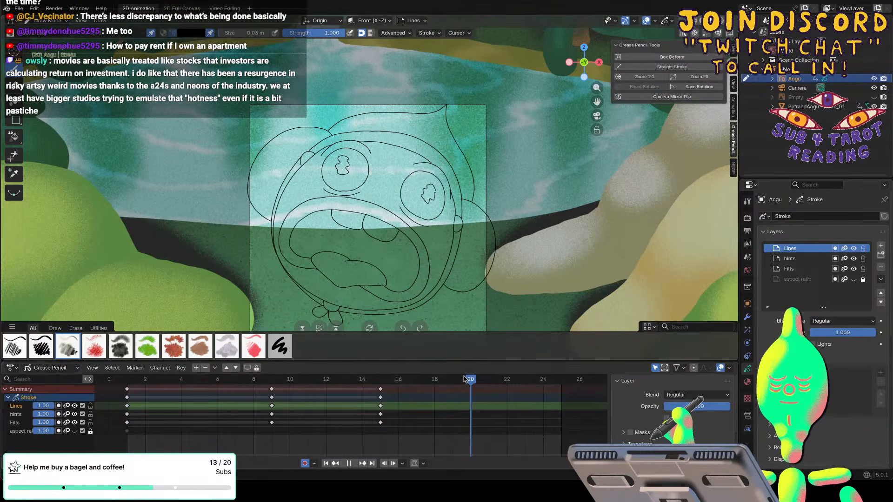
mouse_move(465, 378)
left_mouse_down()
mouse_move(362, 380)
mouse_move(380, 380)
left_mouse_up()
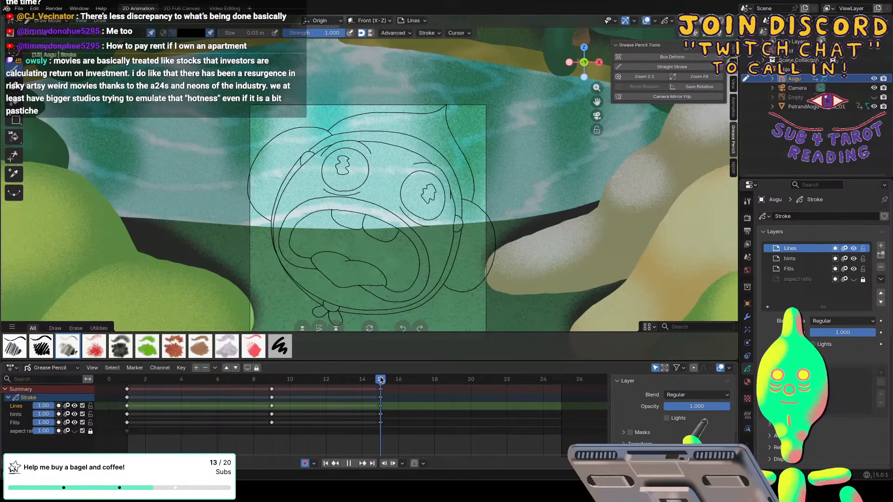
left_click_drag(380, 377, 380, 376)
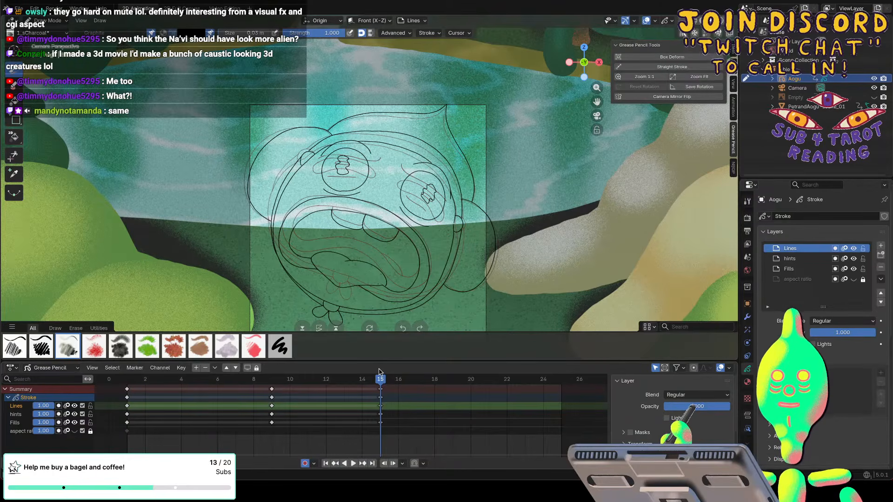
Duplicate the frame 9 keyframes of all layers to frame 18 and make frame 18 the current frame.
key("space")
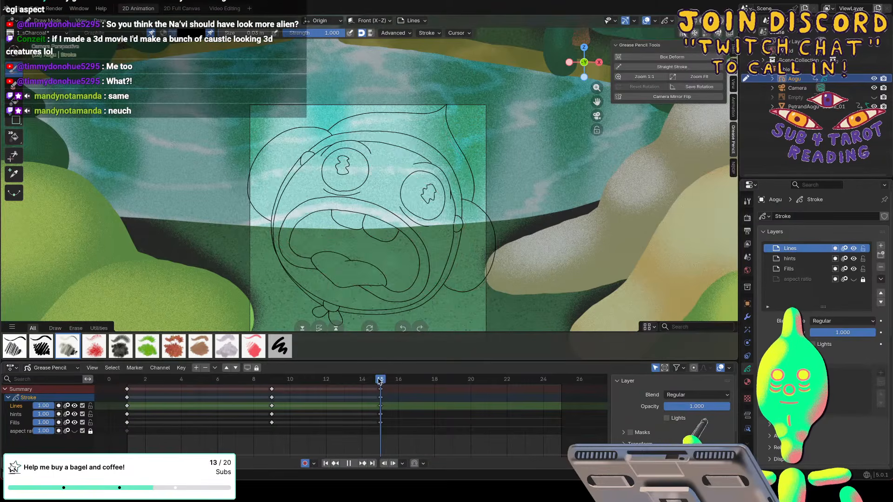
left_click_drag(383, 382, 269, 385)
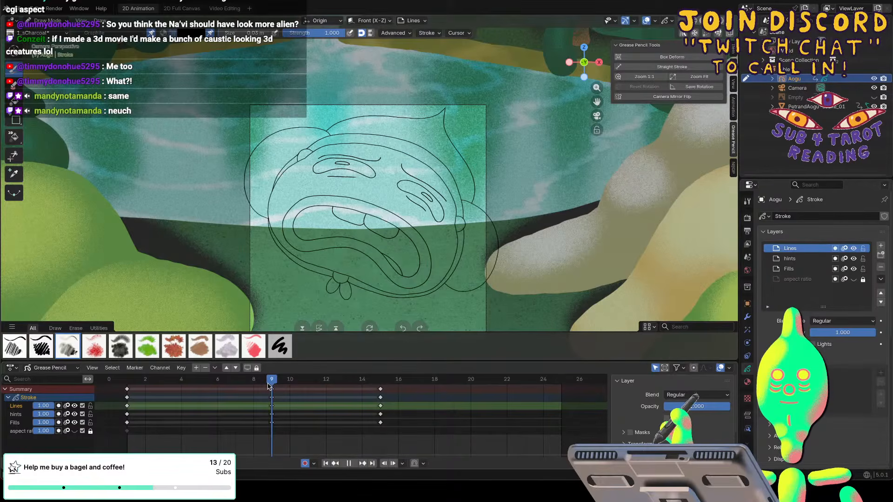
left_click_drag(268, 384, 385, 376)
left_click(271, 389)
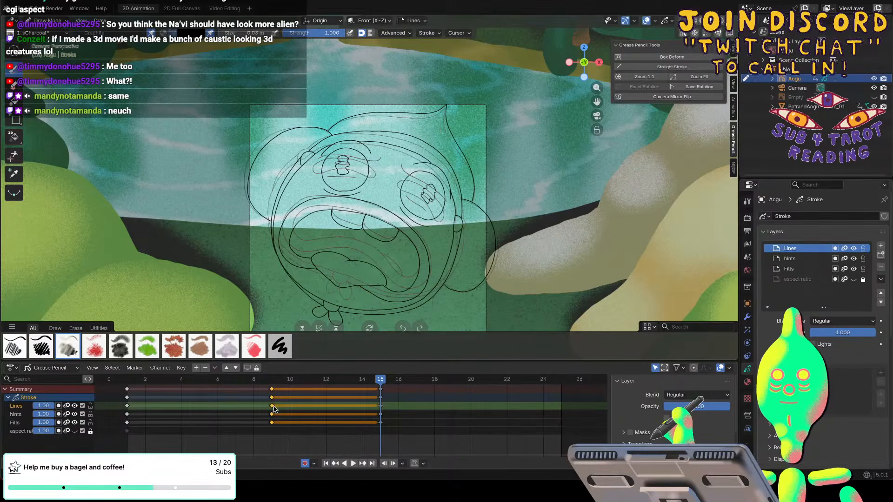
key("shift+d")
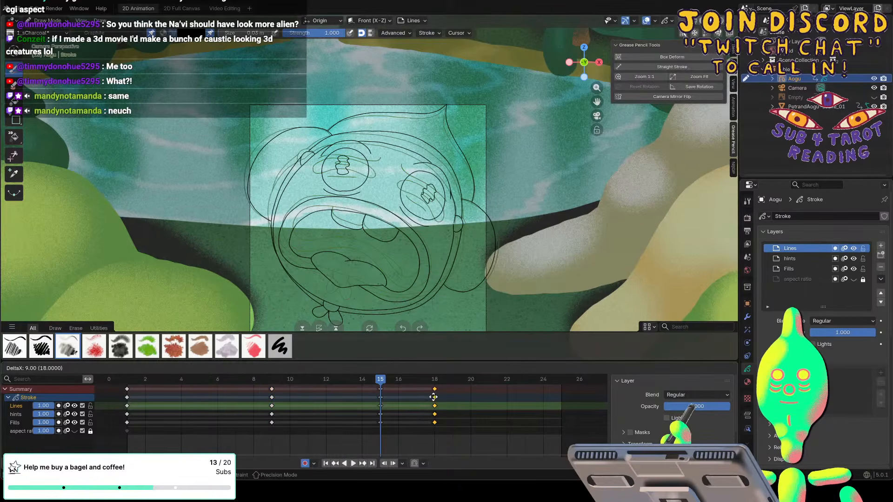
left_click(445, 396)
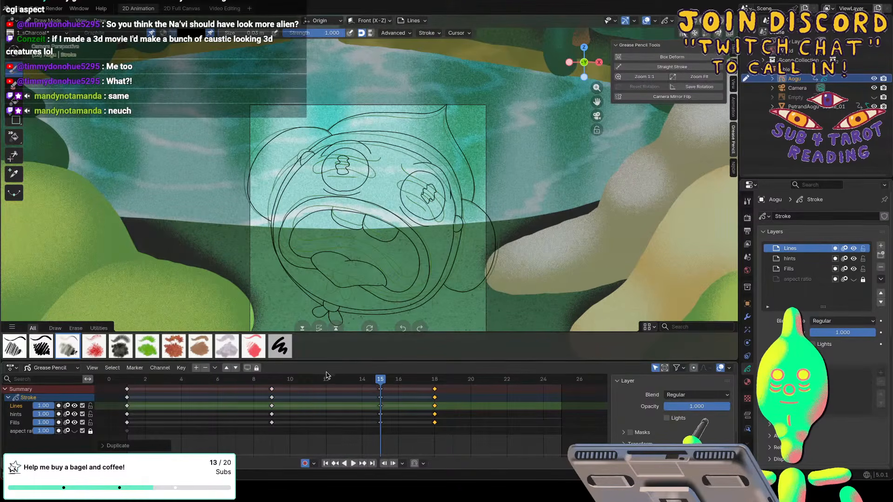
key("space")
mouse_move(383, 380)
left_mouse_down()
mouse_move(451, 381)
mouse_move(436, 382)
left_mouse_up()
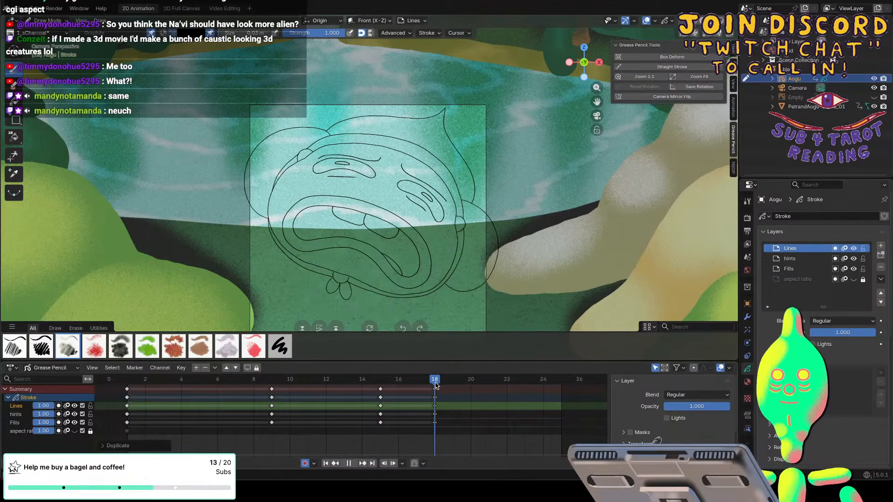
key("space")
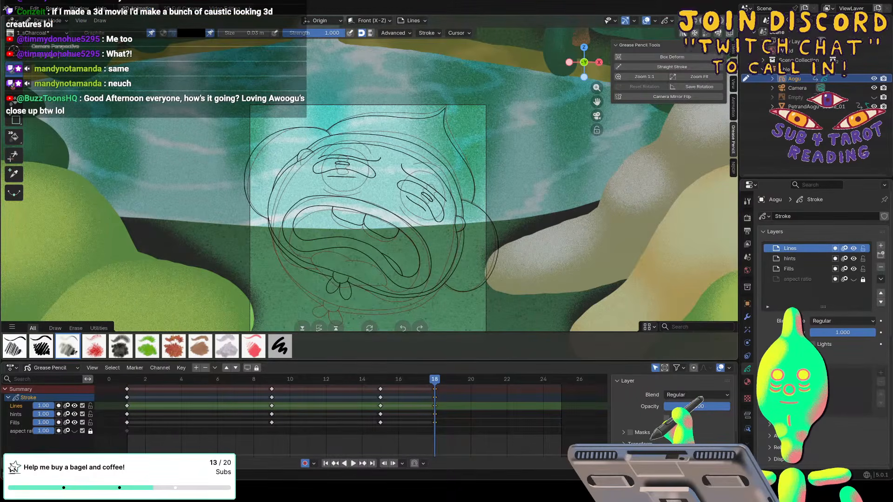
Erase the mouth outlines and both eyes from the frame 18 drawing with the eraser in Stroke mode, keeping the teeth.
left_click(14, 84)
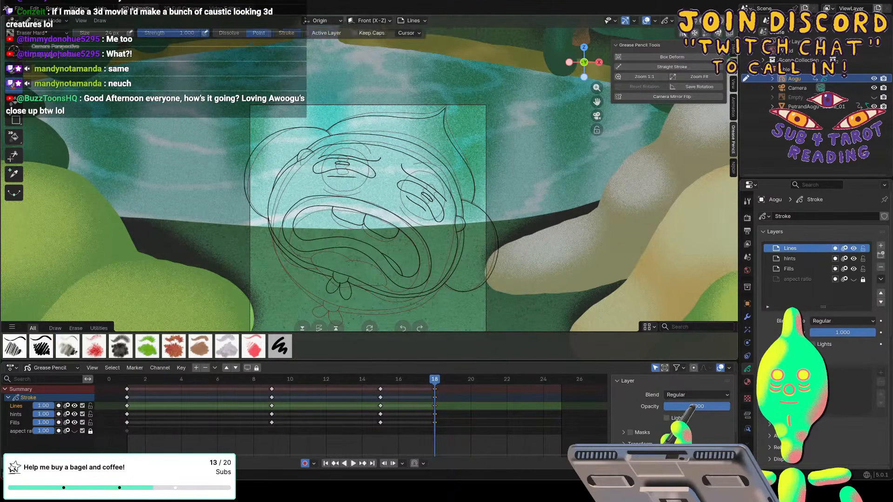
left_click(285, 33)
left_click_drag(299, 203, 388, 253)
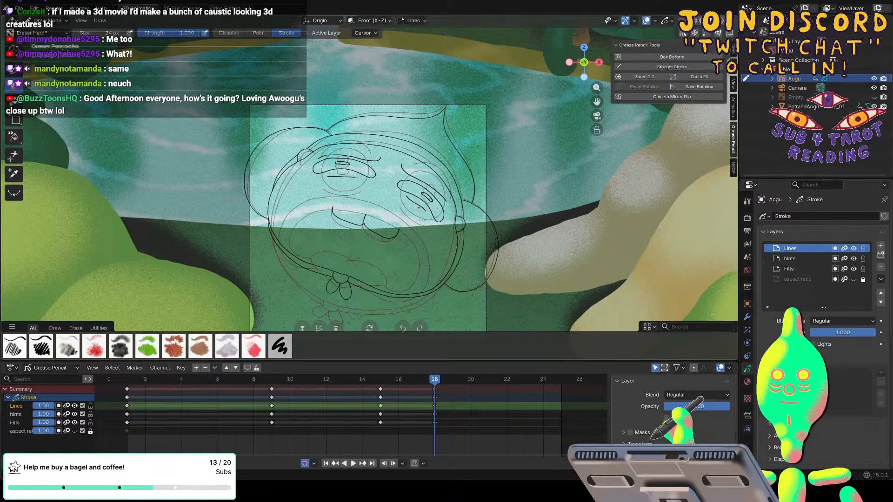
left_click_drag(418, 208, 420, 177)
left_click_drag(316, 166, 375, 173)
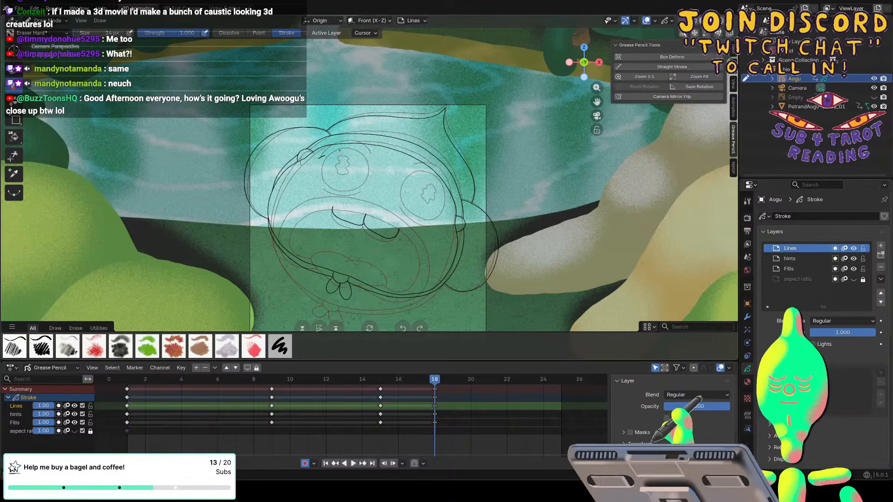
Draw new almond-shaped outlines for both eyes, using the onion-skinned round eyes as a guide.
left_click(14, 72)
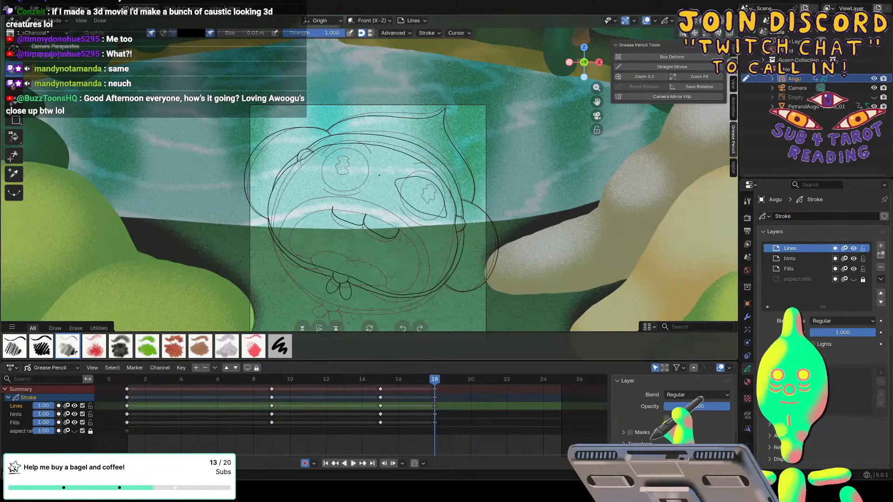
left_click_drag(378, 174, 356, 155)
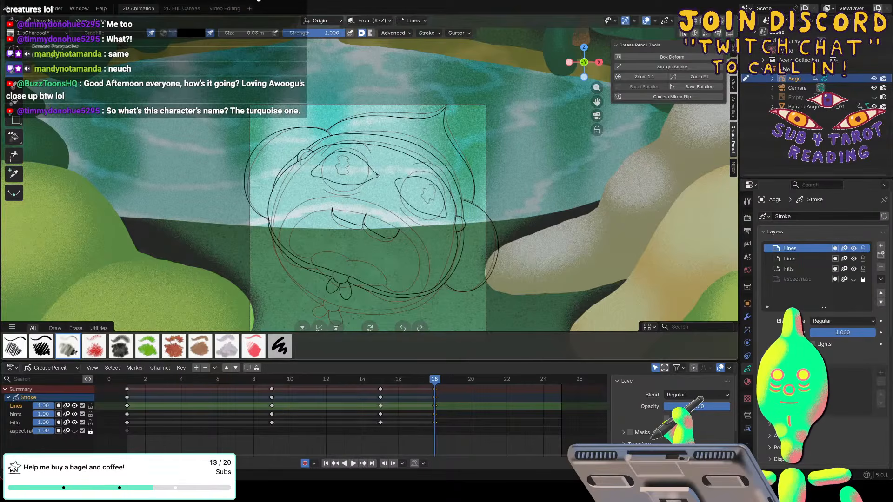
Erase the inner corner of the left eye with the eraser in Point mode and redraw the line into a clean tip.
scroll(377, 175, "down", 2)
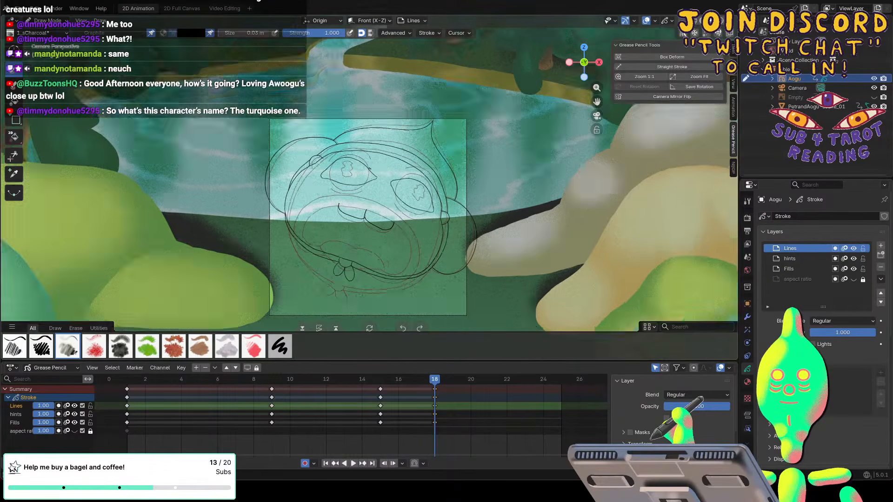
scroll(367, 170, "up", 4)
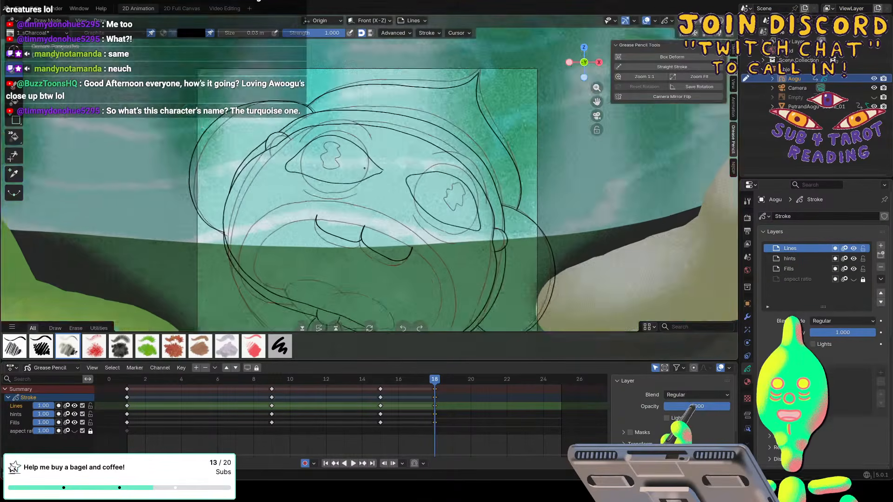
scroll(364, 167, "up", 2)
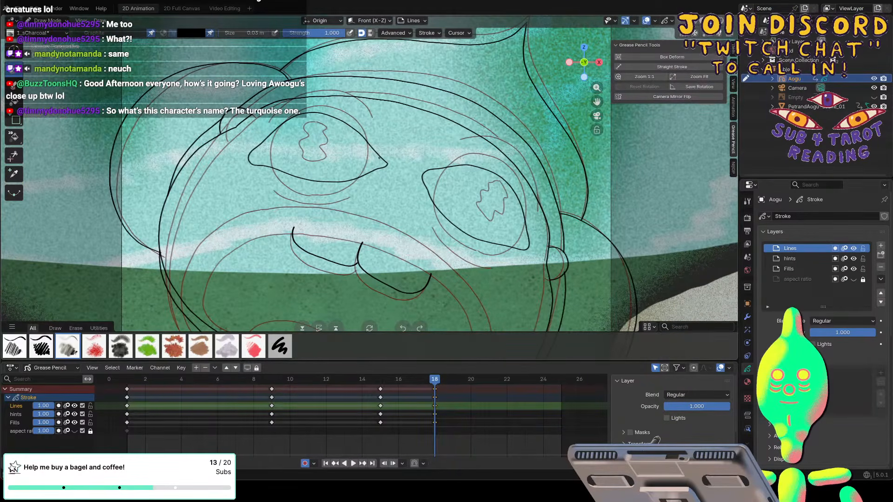
key("e")
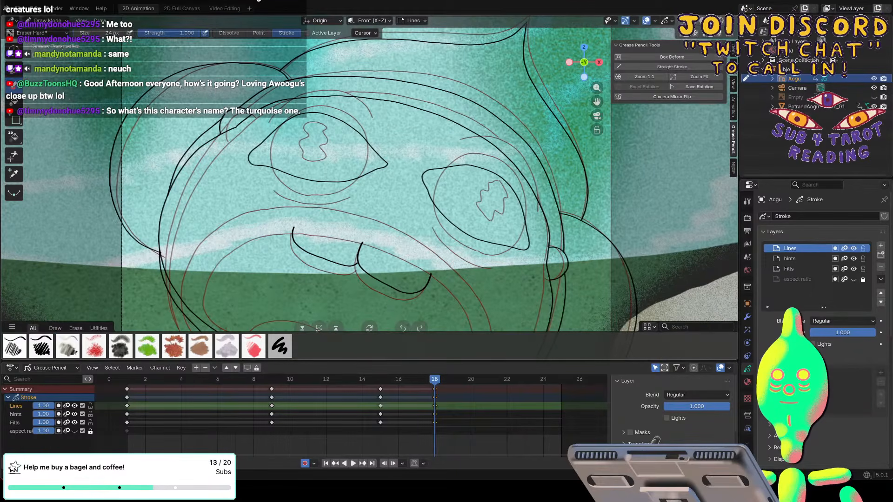
left_click(259, 33)
left_click_drag(372, 152, 382, 162)
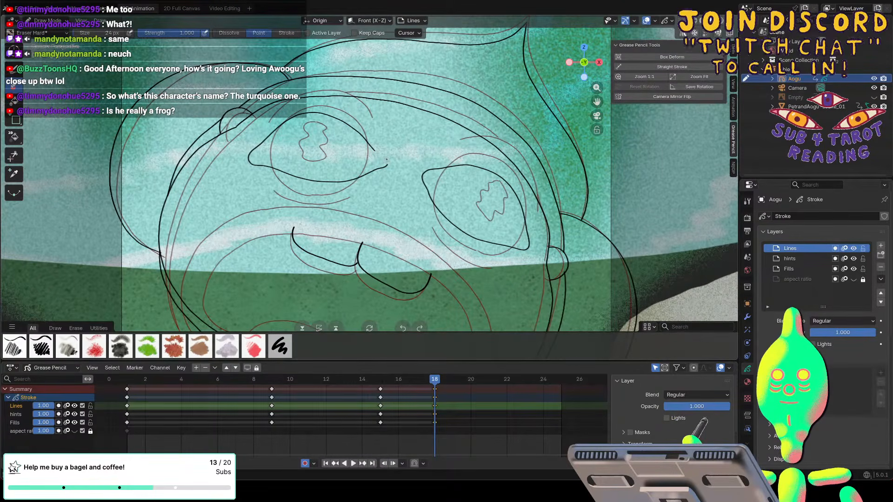
key("b")
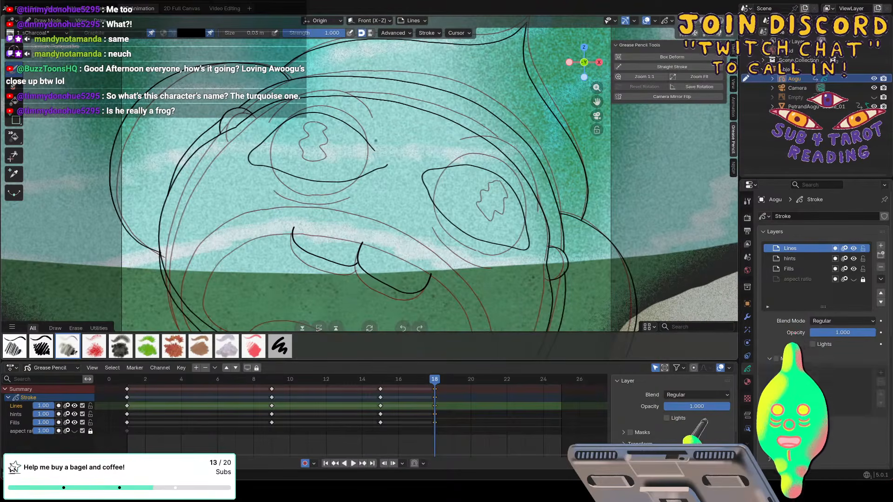
left_click_drag(376, 151, 387, 164)
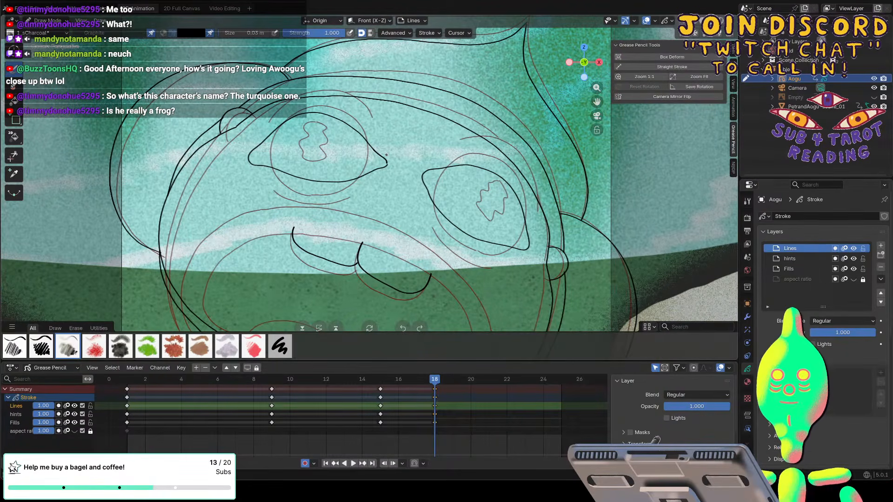
Draw curved crease lines above and below both eyes and a small round pupil in each eye.
key("f")
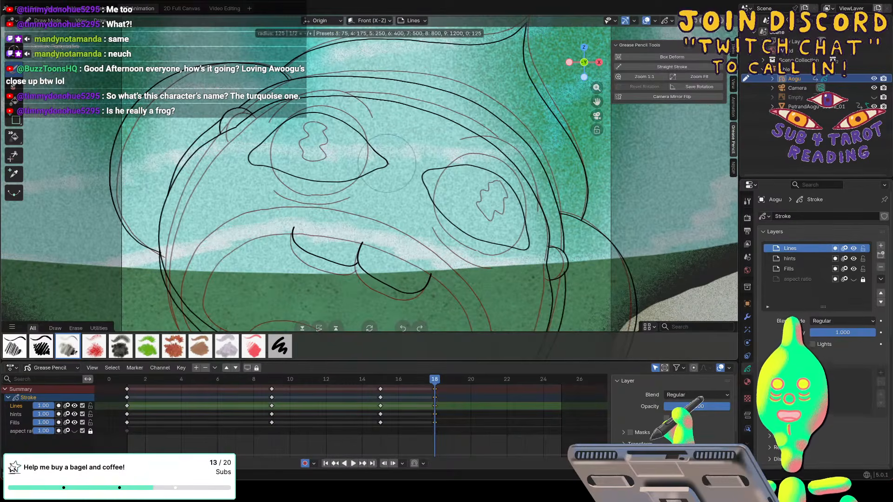
left_click(387, 163)
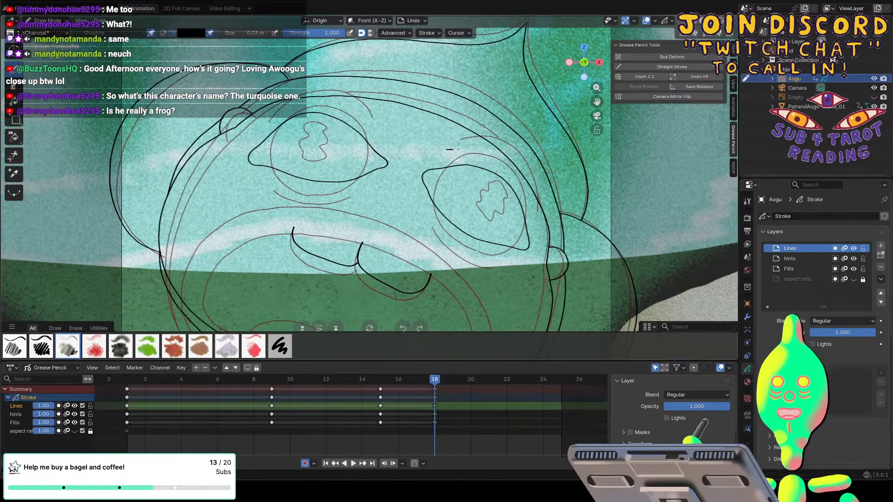
mouse_move(447, 149)
left_mouse_down()
mouse_move(502, 163)
mouse_move(535, 222)
left_mouse_up()
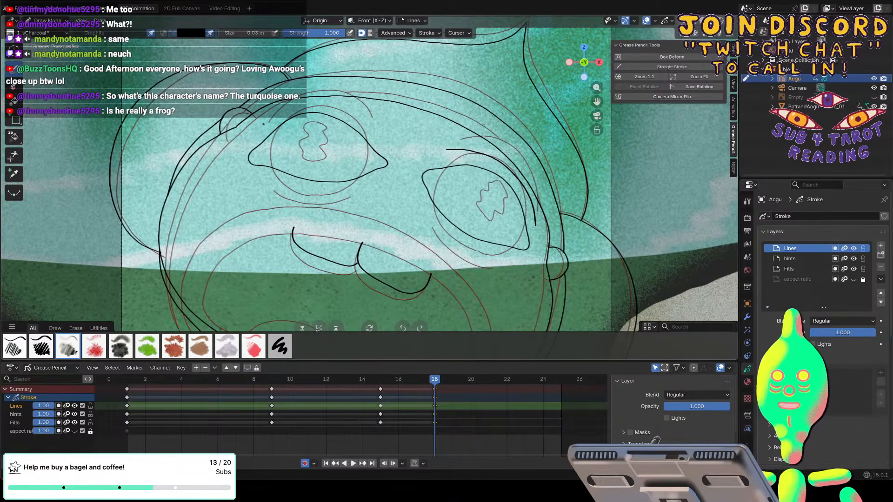
mouse_move(279, 112)
left_mouse_down()
mouse_move(351, 110)
mouse_move(377, 136)
left_mouse_up()
key("ctrl+z")
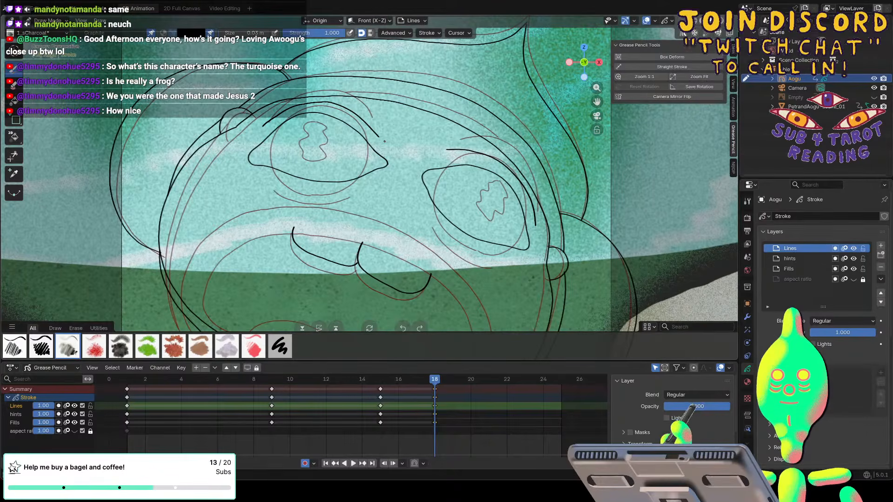
left_click_drag(267, 179, 322, 193)
key("ctrl+z")
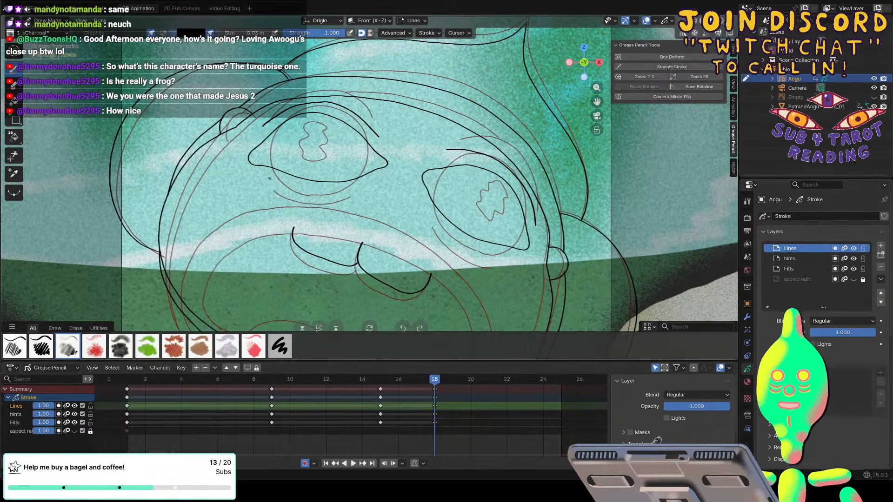
mouse_move(264, 176)
left_mouse_down()
mouse_move(321, 194)
mouse_move(359, 186)
left_mouse_up()
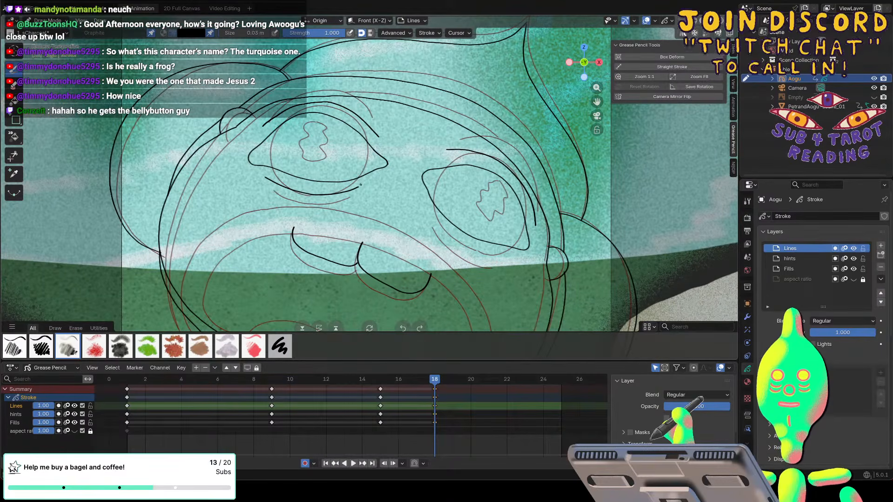
left_click_drag(436, 224, 495, 259)
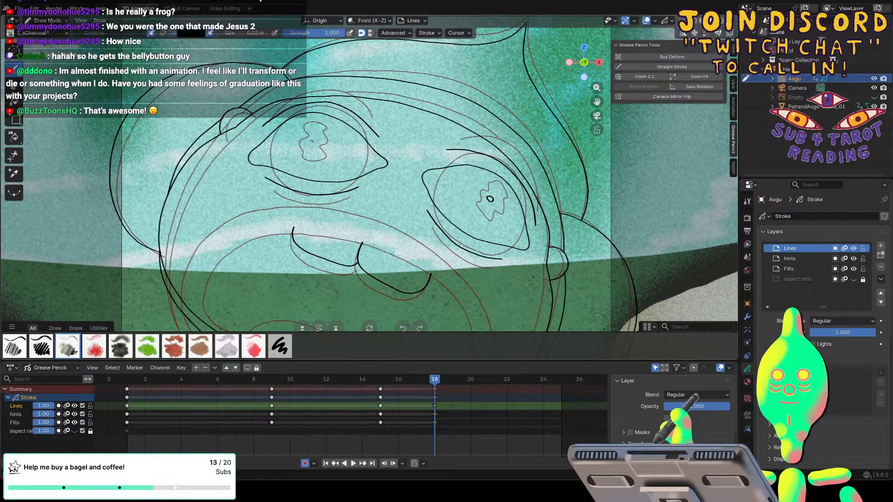
left_click_drag(311, 142, 317, 141)
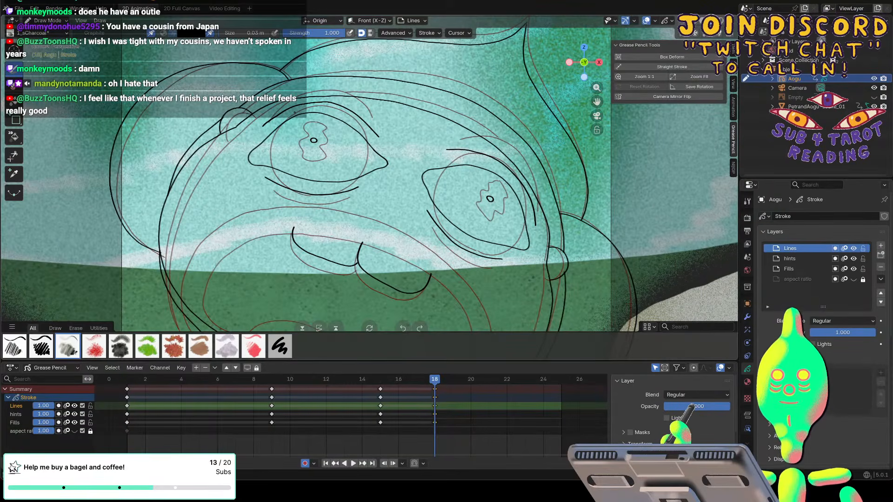
Nudge the outer corner of the left eye slightly upward with the Grab brush in Sculpt Mode, and return to Draw Mode.
left_click(47, 21)
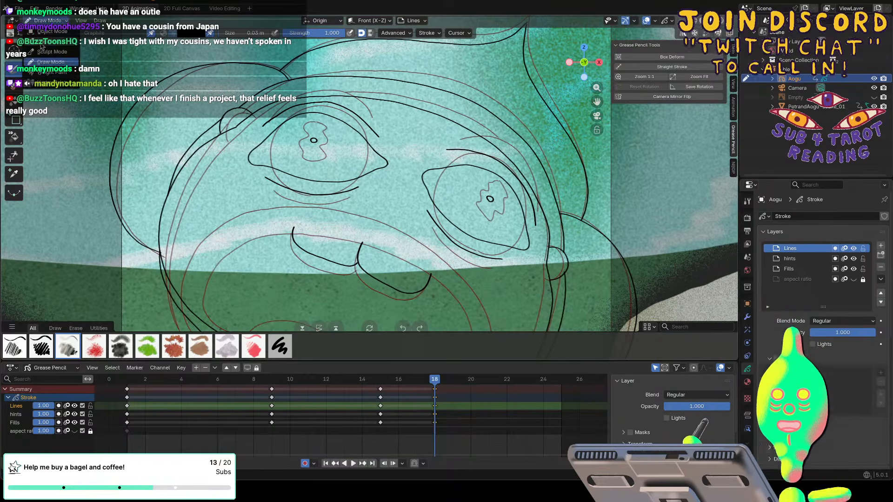
left_click(51, 52)
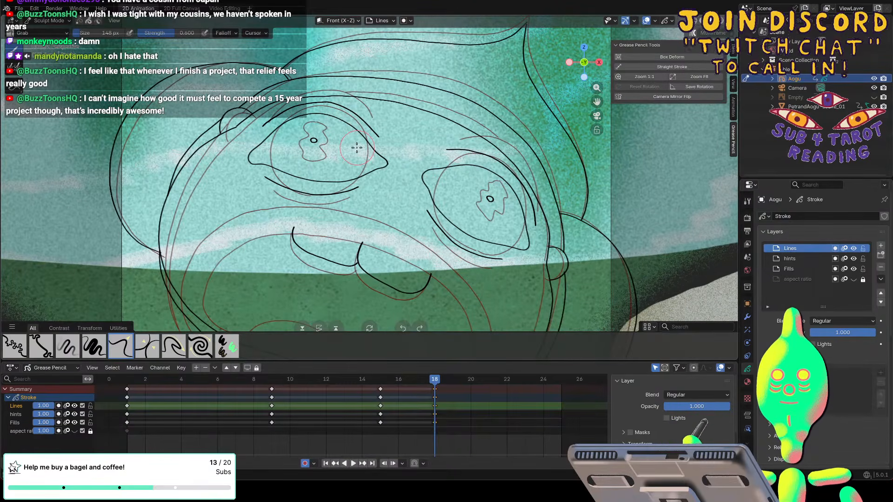
left_click_drag(247, 165, 246, 162)
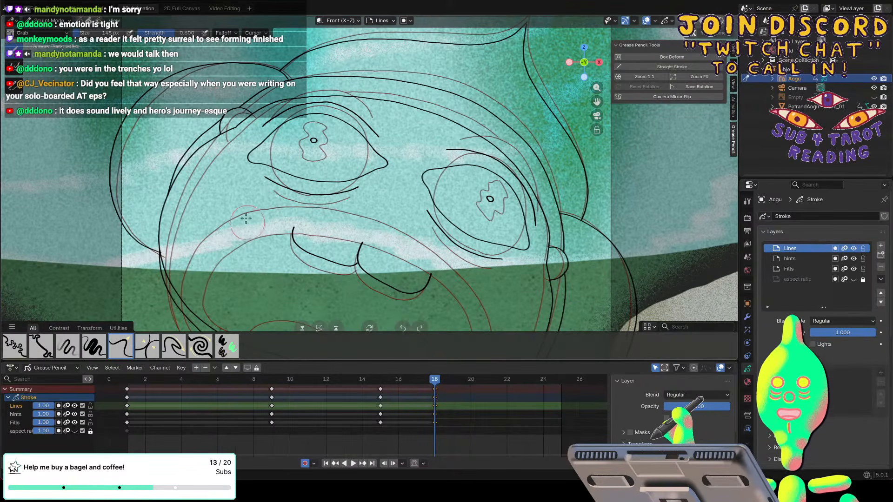
key("ctrl+Tab")
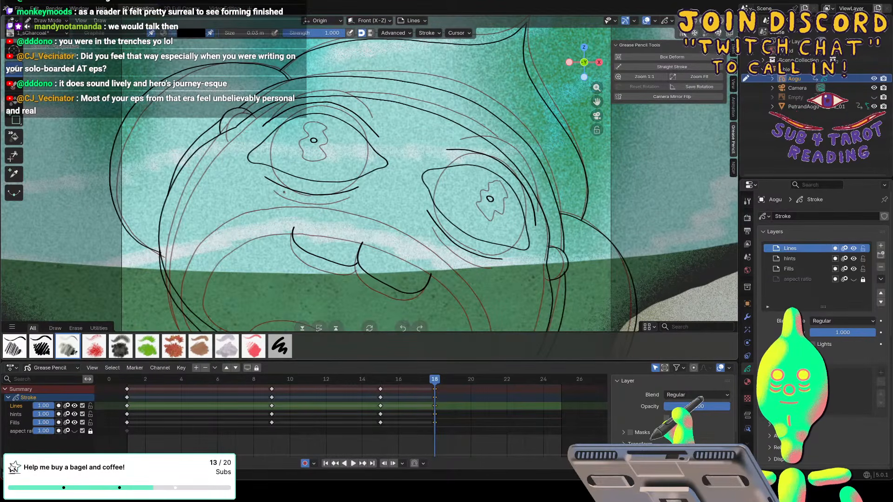
Draw the inner and outer lip outlines of a new elongated mouth around the teeth, with the canvas rotated for the long curves.
scroll(284, 192, "down", 5, "shift")
scroll(284, 192, "down", 10, "shift")
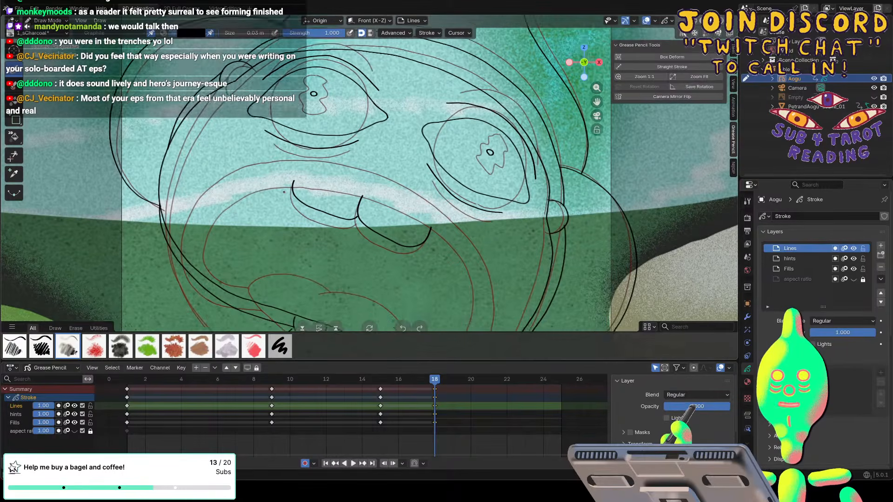
scroll(284, 192, "down", 2, "shift")
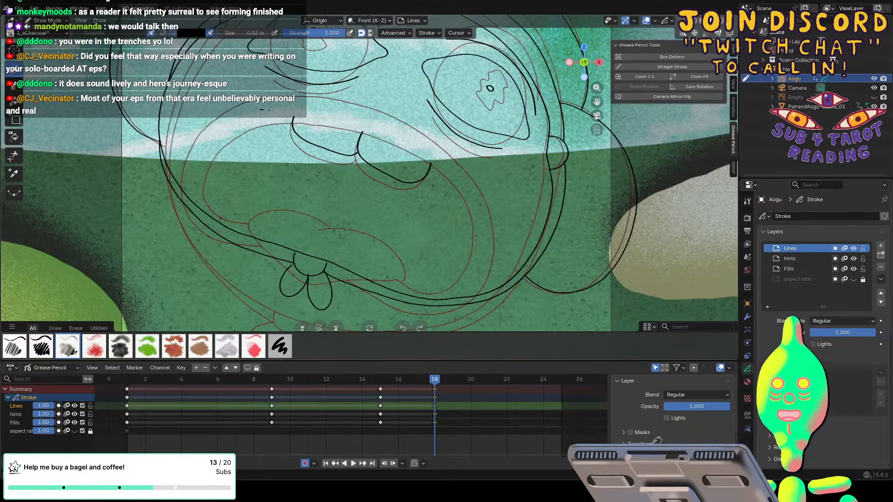
mouse_move(260, 110)
left_mouse_down()
mouse_move(401, 147)
mouse_move(489, 205)
left_mouse_up()
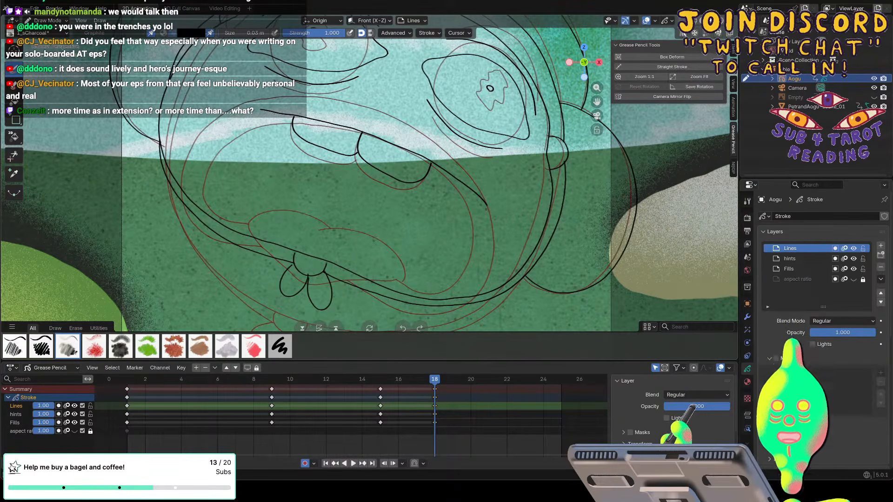
key("ctrl+z")
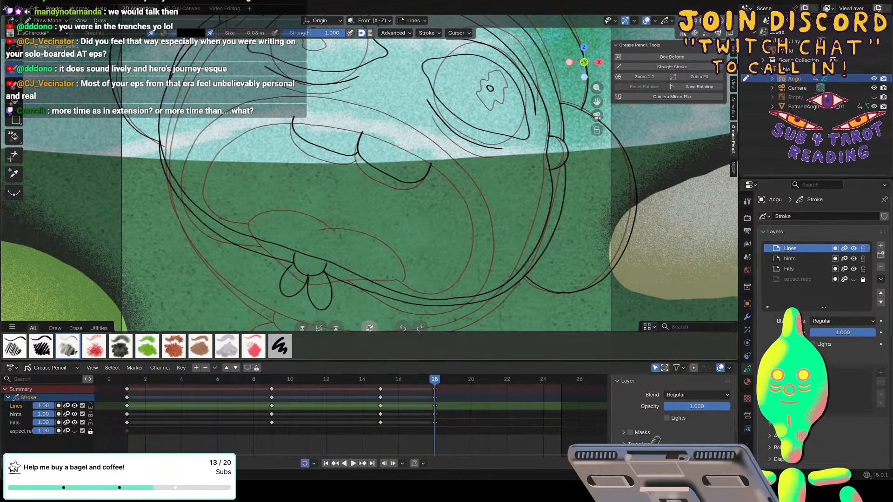
left_click_drag(369, 328, 277, 326)
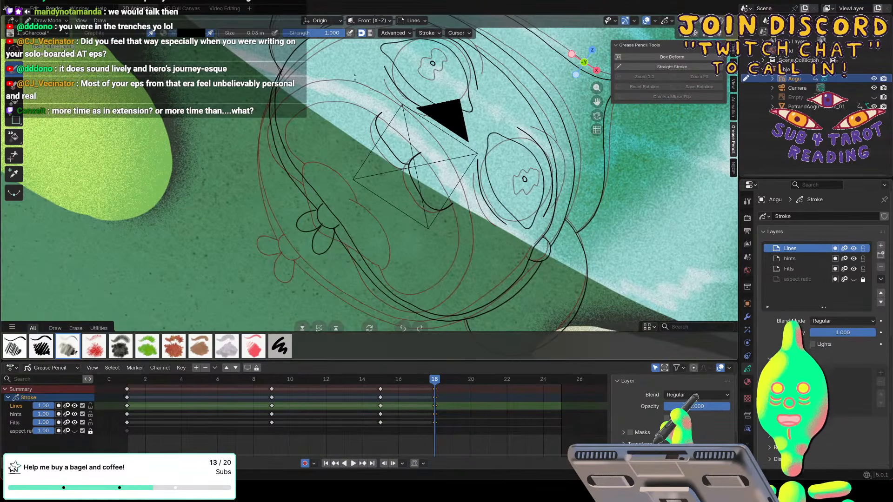
left_click_drag(342, 82, 361, 96)
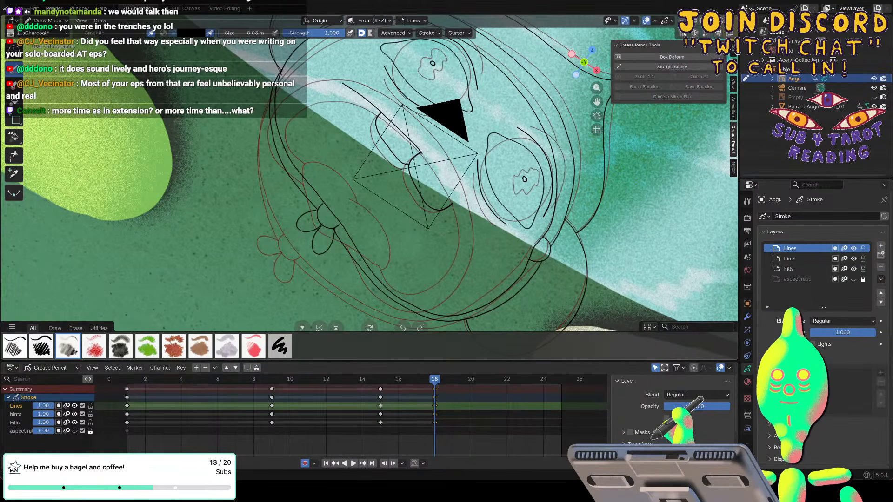
left_click_drag(446, 189, 467, 279)
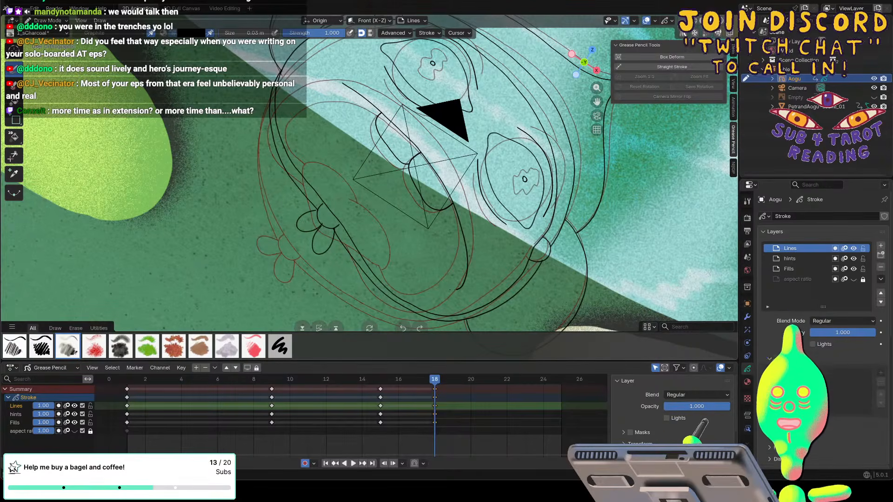
mouse_move(423, 254)
left_mouse_down()
mouse_move(329, 119)
mouse_move(314, 86)
mouse_move(326, 78)
left_mouse_up()
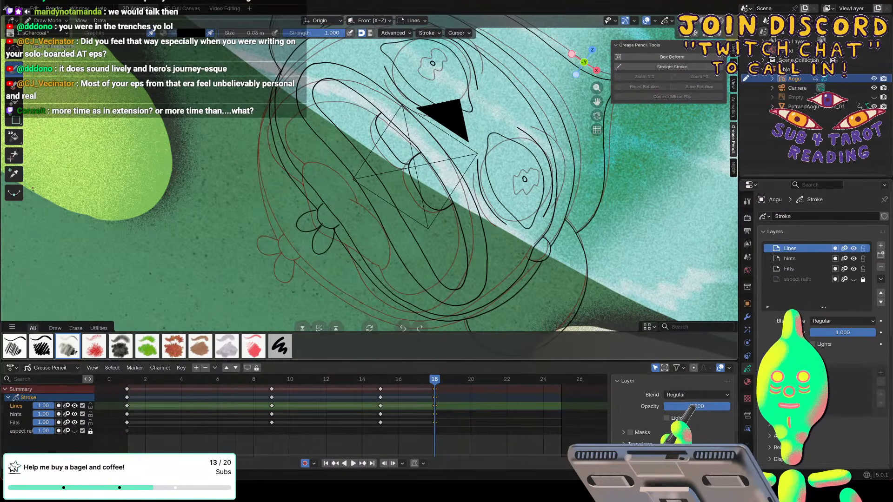
Switch the Grease Pencil object from Draw Mode to Sculpt Mode for adjusting the new mouth lines.
left_click(46, 21)
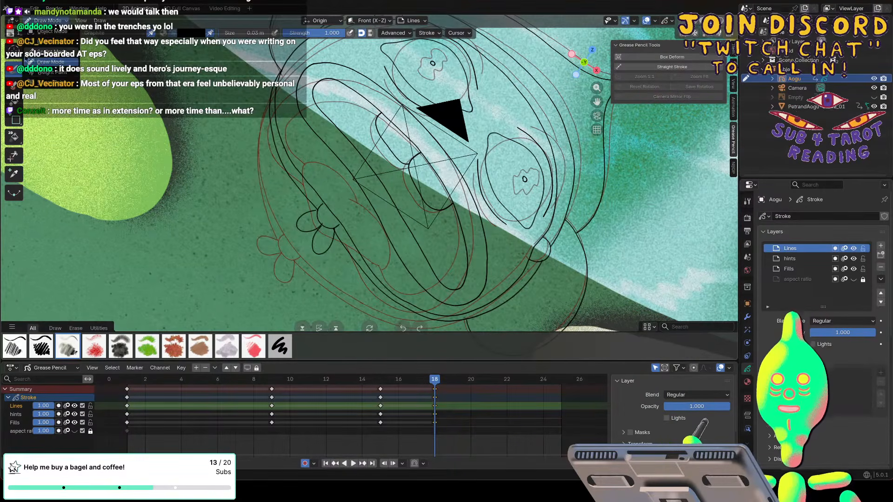
left_click(44, 51)
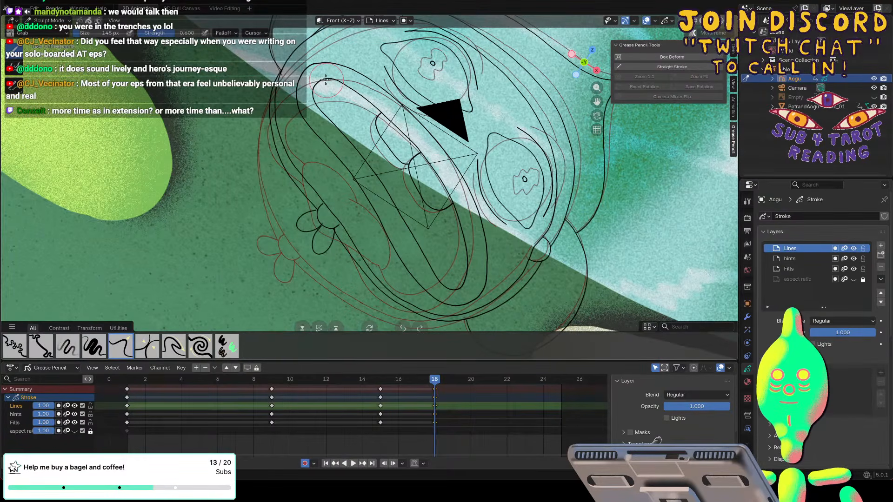
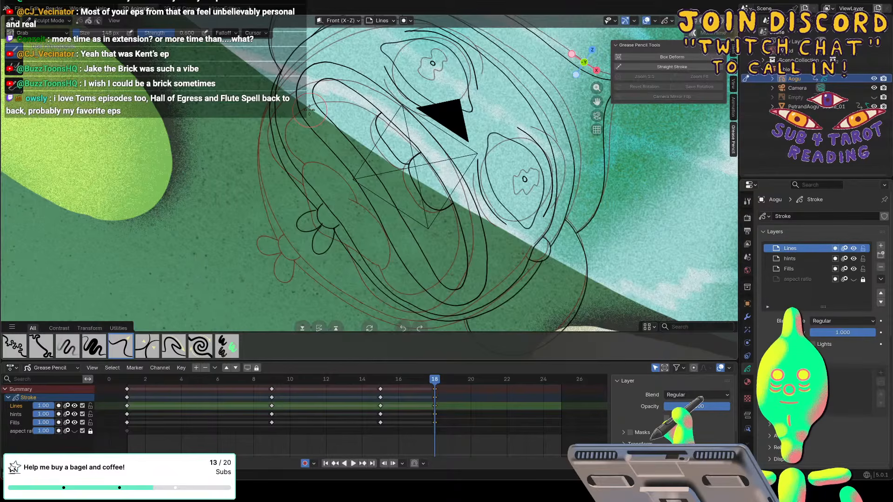
Return to Draw Mode and draw the upper and lower contour lines of a long, wavy tongue inside the mouth.
left_click_drag(371, 327, 346, 324)
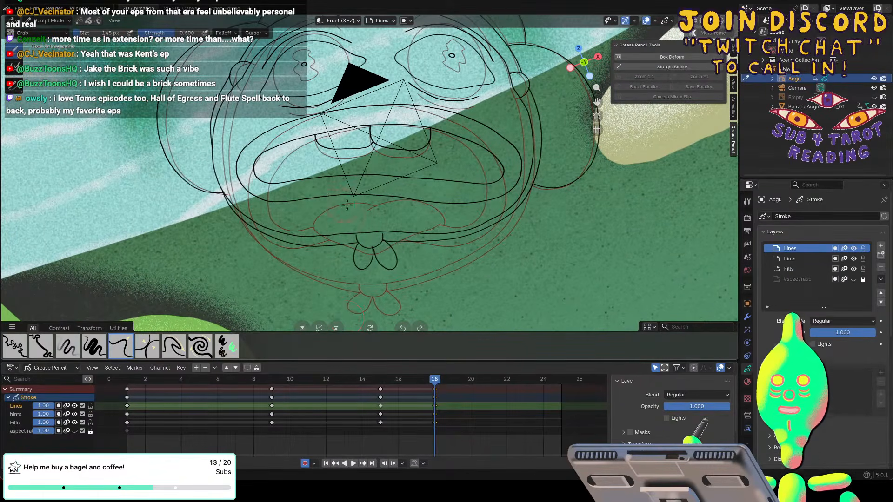
key("KP_0")
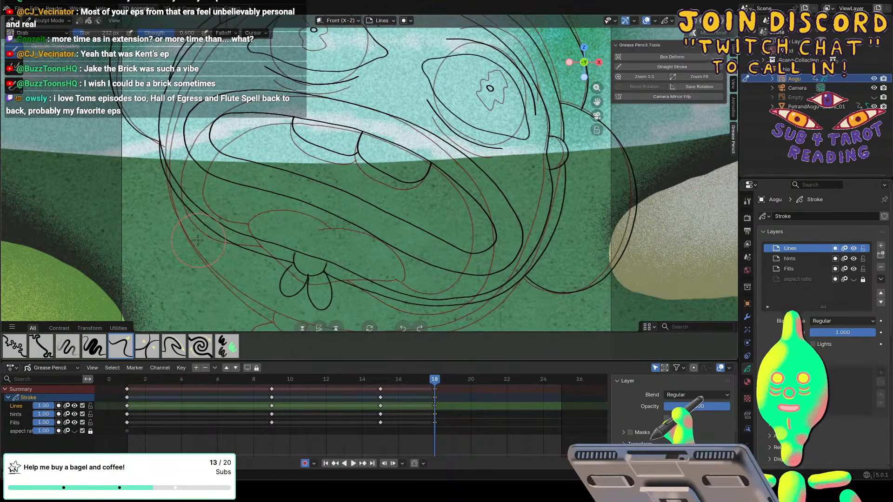
left_click(52, 22)
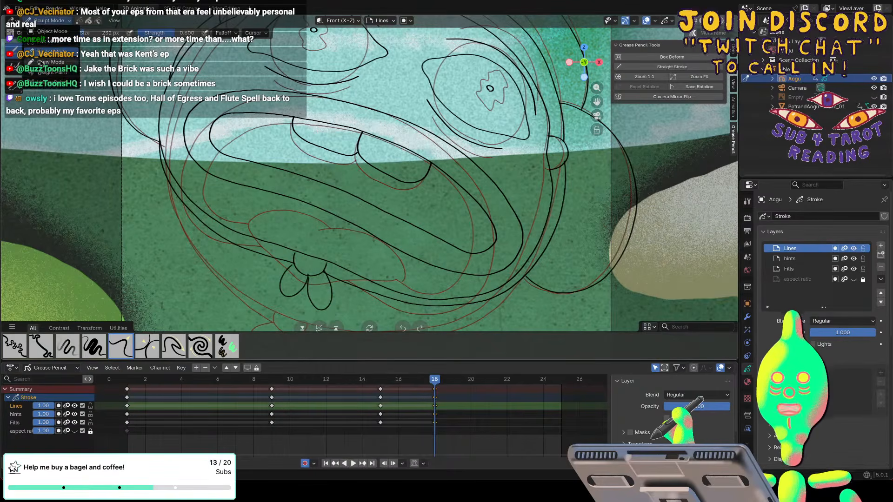
left_click(40, 59)
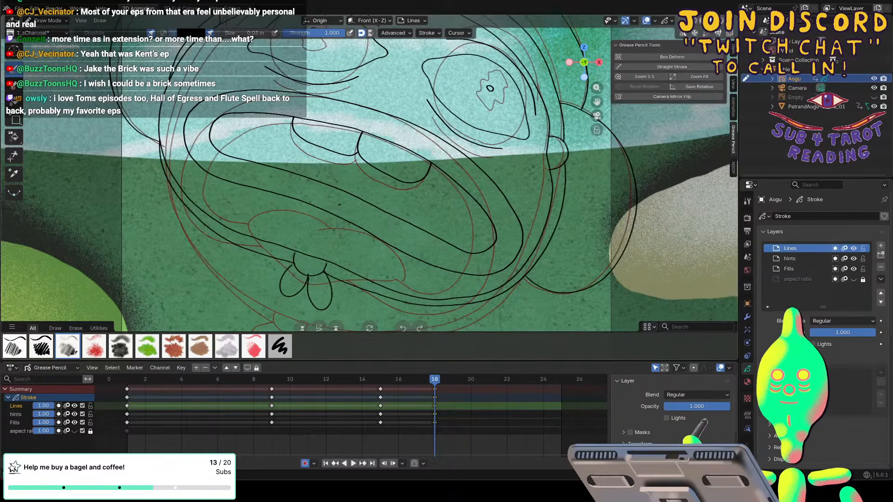
left_click_drag(338, 205, 398, 214)
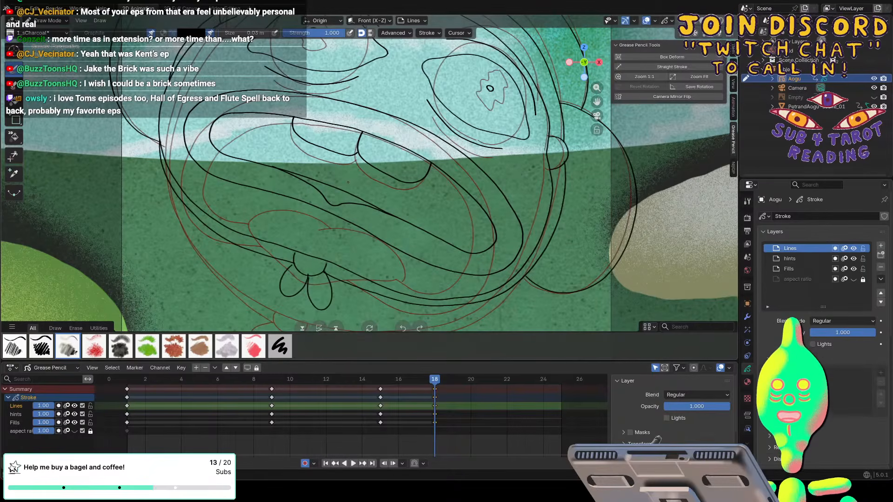
mouse_move(348, 183)
left_mouse_down()
mouse_move(386, 198)
mouse_move(411, 225)
left_mouse_up()
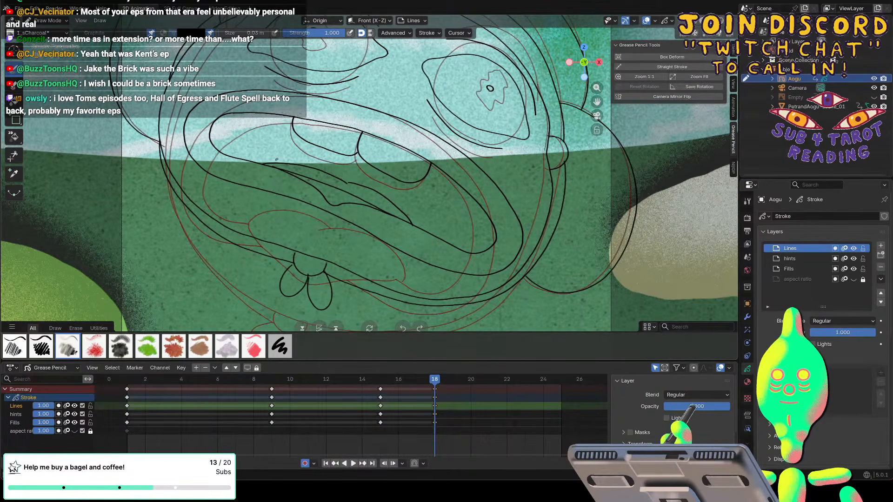
mouse_move(261, 164)
left_mouse_down()
mouse_move(326, 170)
mouse_move(348, 182)
left_mouse_up()
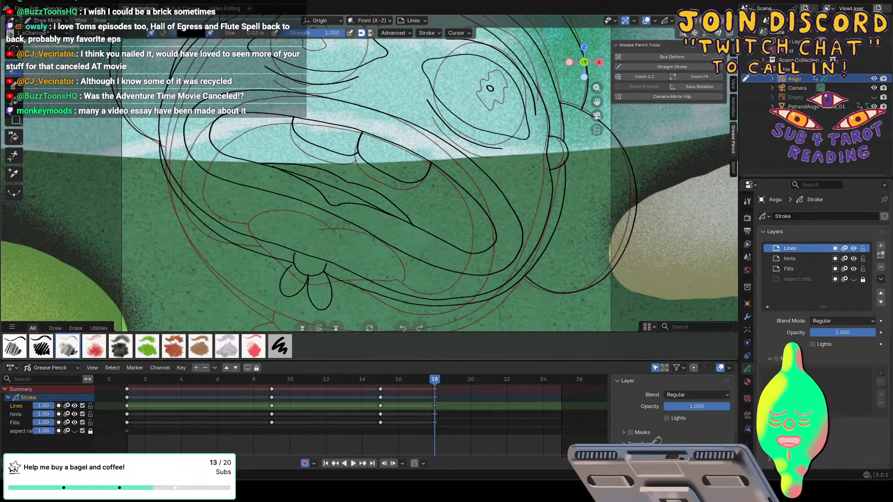
Erase the overlapping stray line ends on the tongue contour with a smaller eraser.
left_click(14, 89)
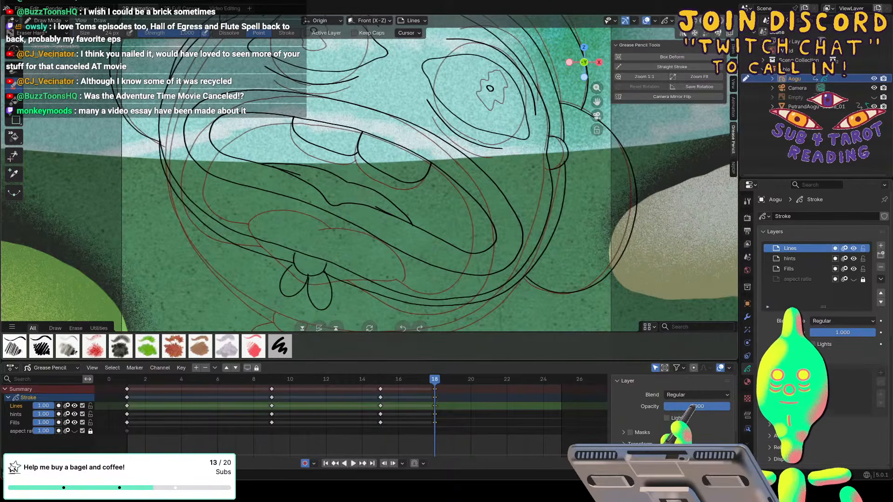
scroll(371, 197, "up", 3)
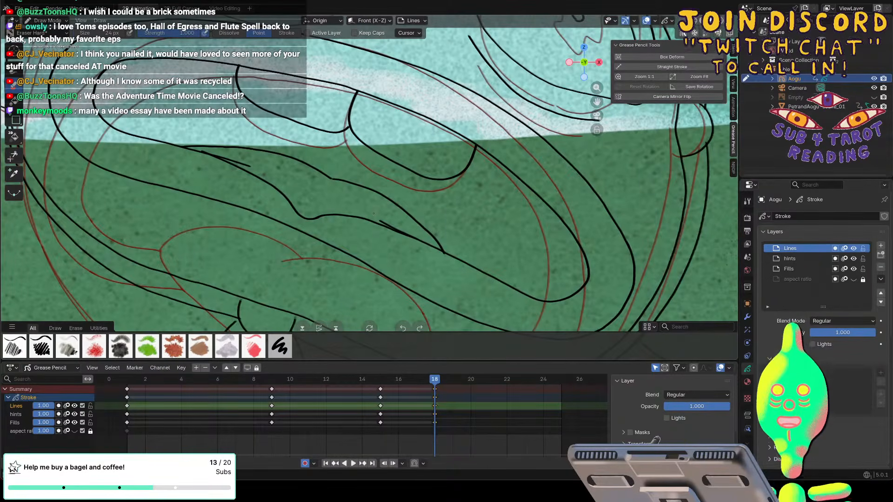
key("f")
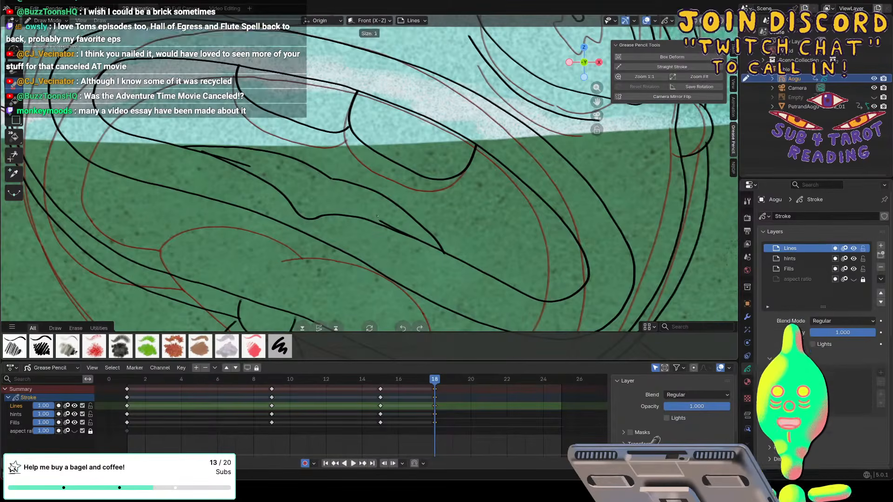
left_click(377, 215)
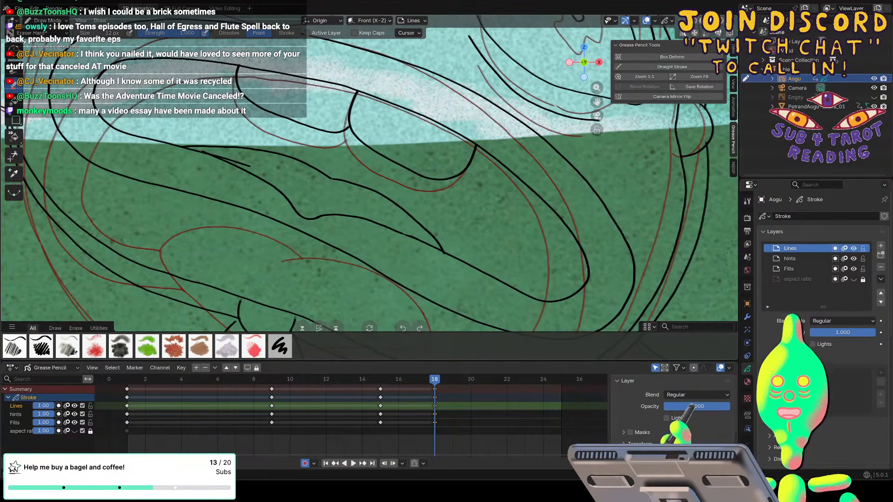
mouse_move(235, 161)
left_mouse_down()
mouse_move(217, 156)
mouse_move(238, 161)
left_mouse_up()
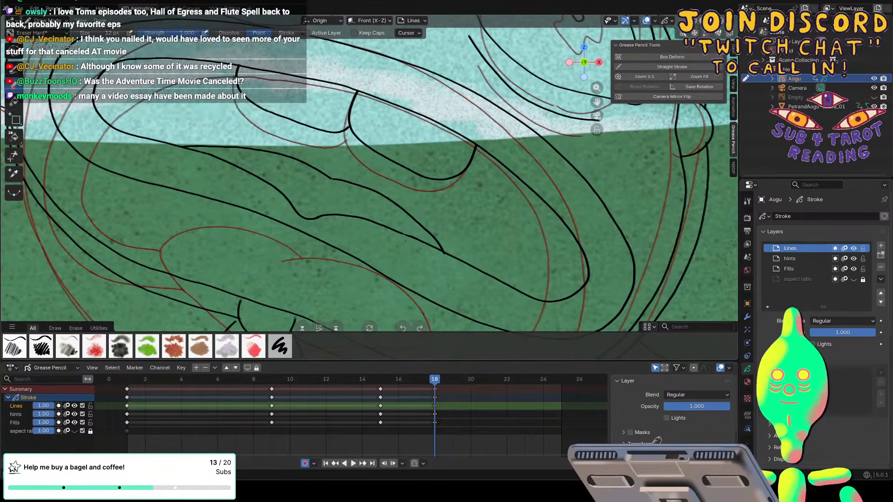
Extend the tongue's lower tip to meet the inner lip line and add a short crease at the bend in its upper contour.
key("d")
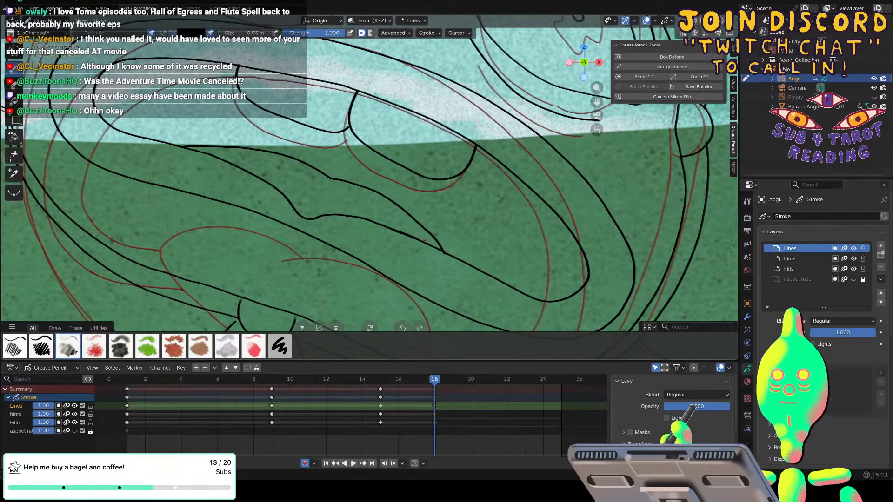
key("f")
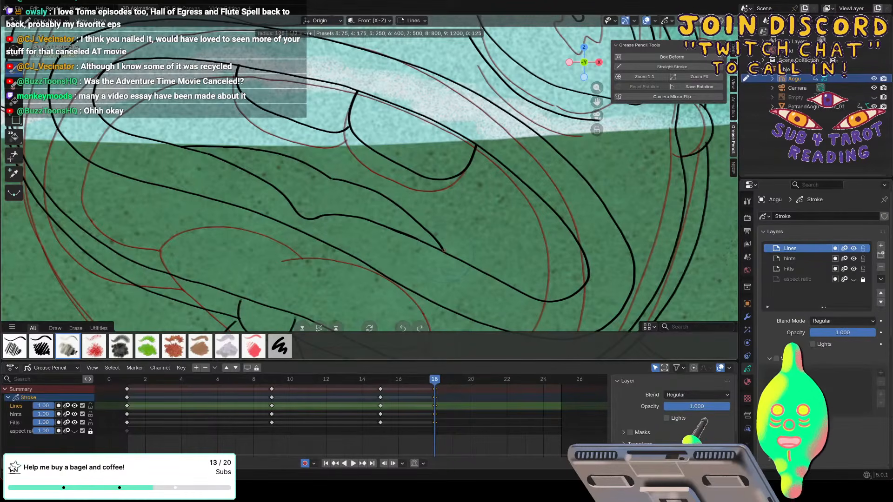
left_click(444, 250)
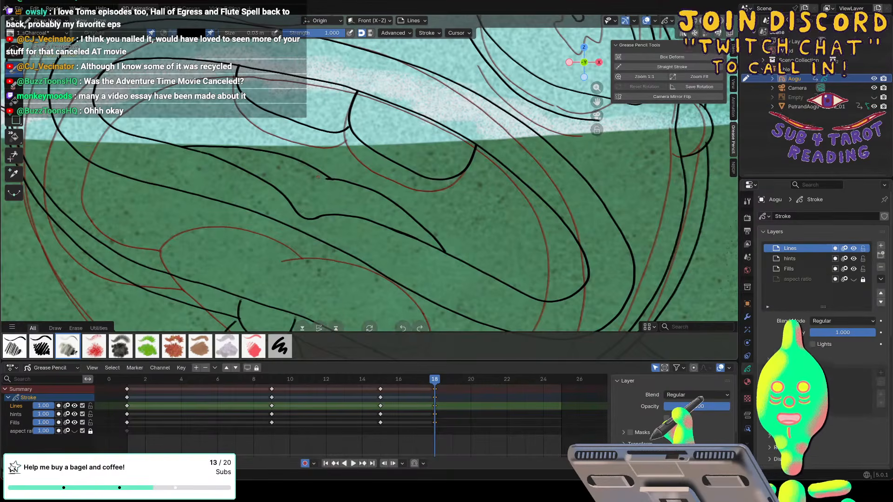
scroll(317, 176, "down", 4)
scroll(317, 177, "down", 3)
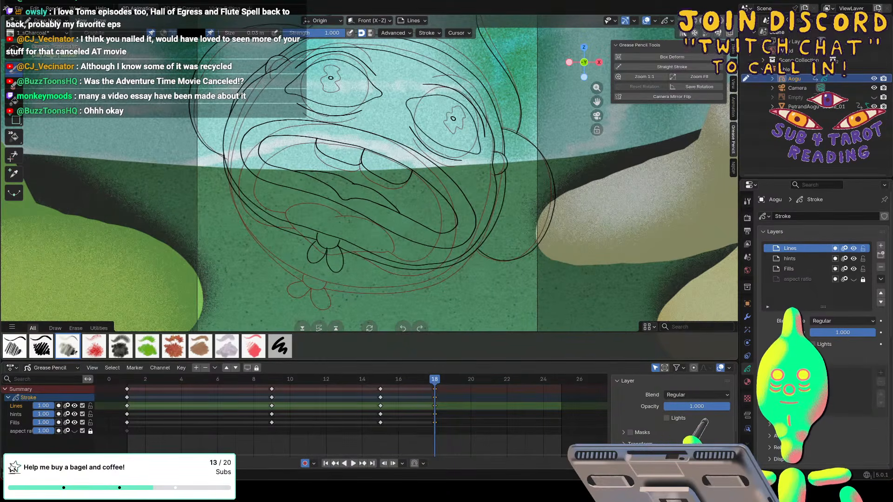
Touch up the line joins around the small rounded bump between the two chin lobes with the drawing brush.
scroll(325, 264, "up", 5)
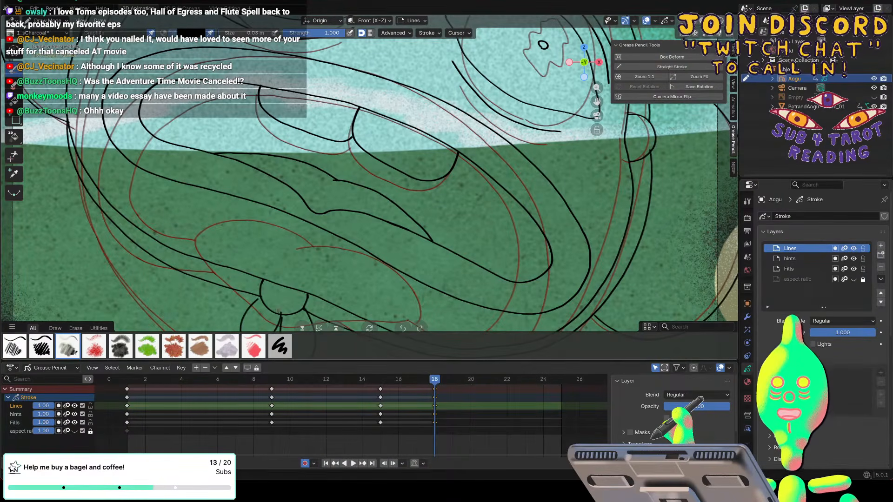
key("f")
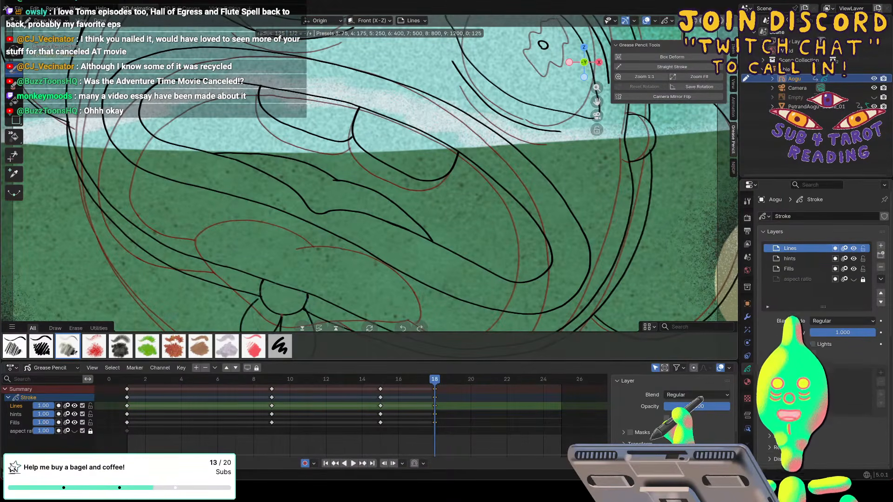
left_click(281, 315)
key("f")
left_click(261, 296)
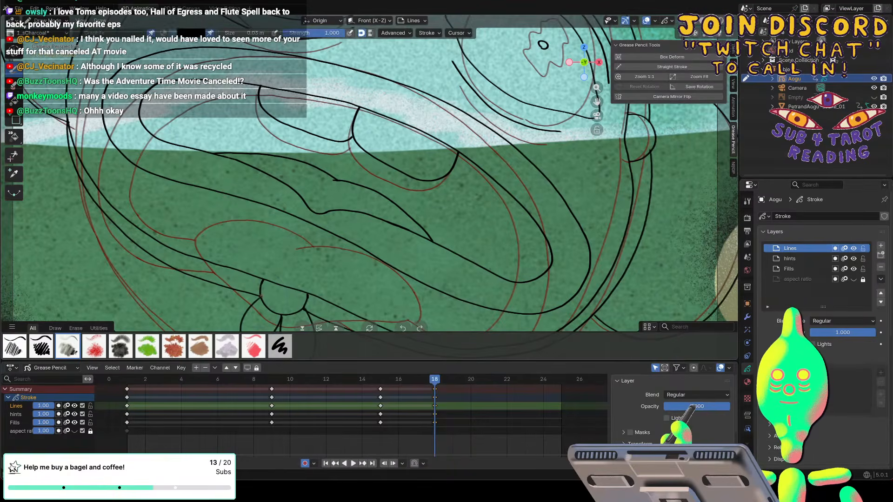
key("f")
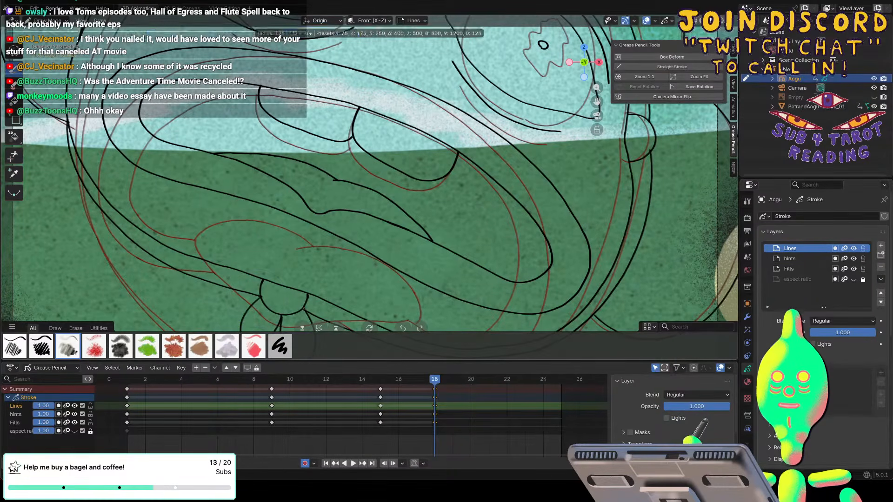
left_click(304, 308)
key("f")
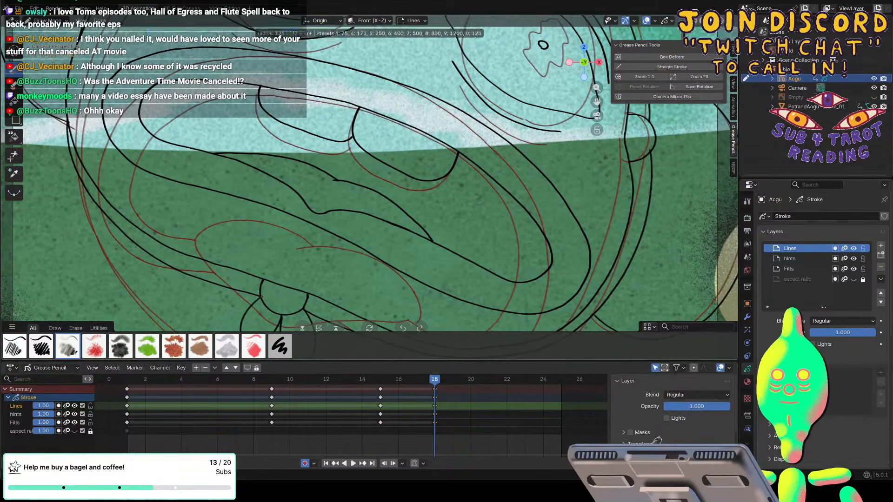
left_click(257, 295)
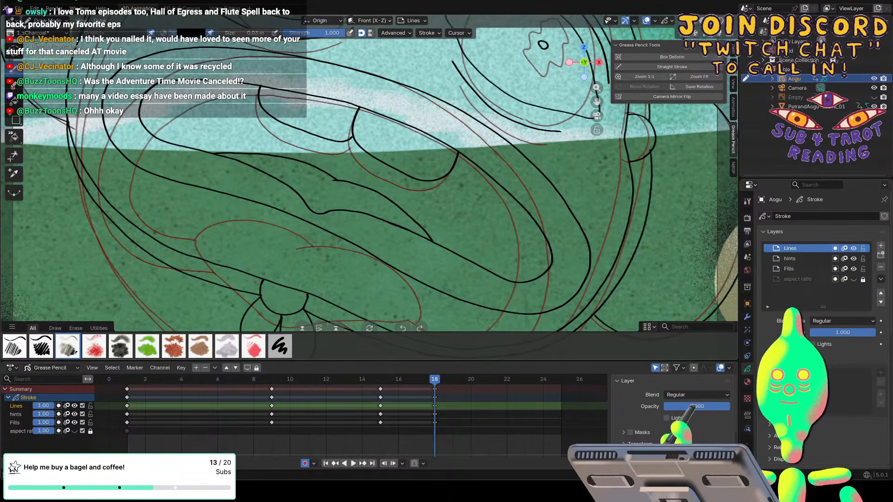
scroll(255, 282, "down", 10)
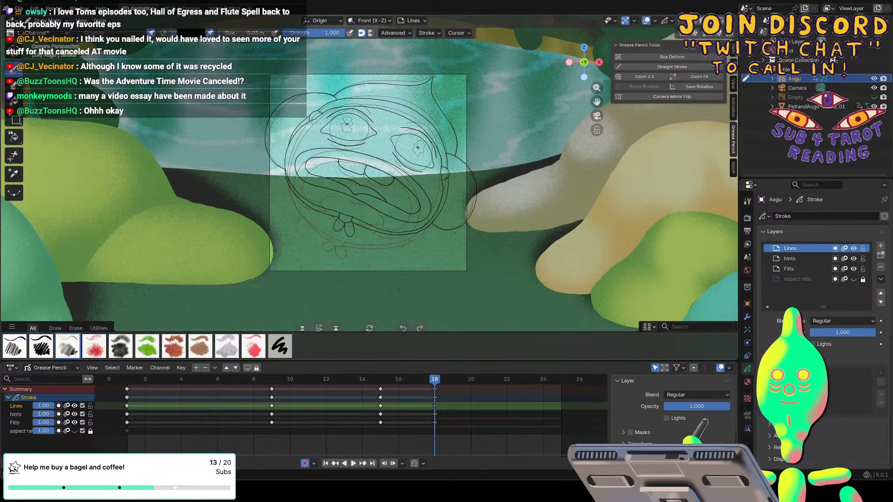
Move the frame 9 key drawings on all layers to frame 11, checking the timing in playback.
key("space")
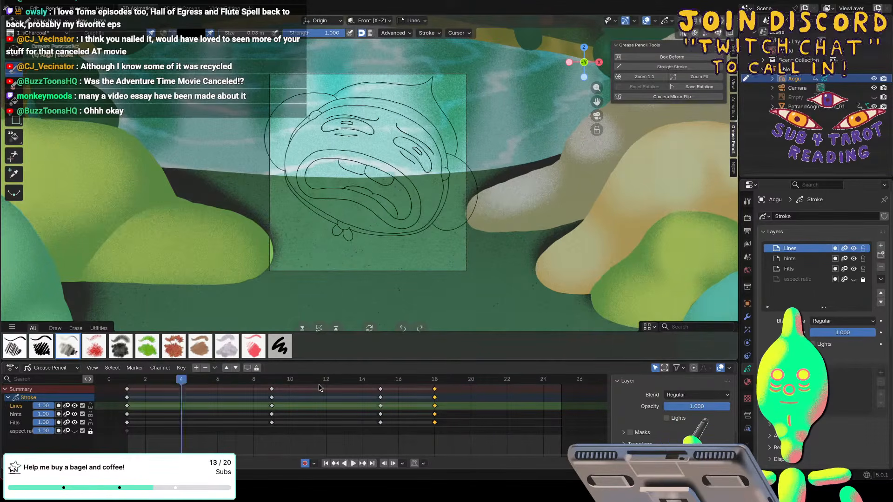
mouse_move(200, 383)
left_mouse_down()
mouse_move(259, 386)
mouse_move(127, 384)
mouse_move(343, 383)
mouse_move(200, 384)
mouse_move(305, 394)
left_mouse_up()
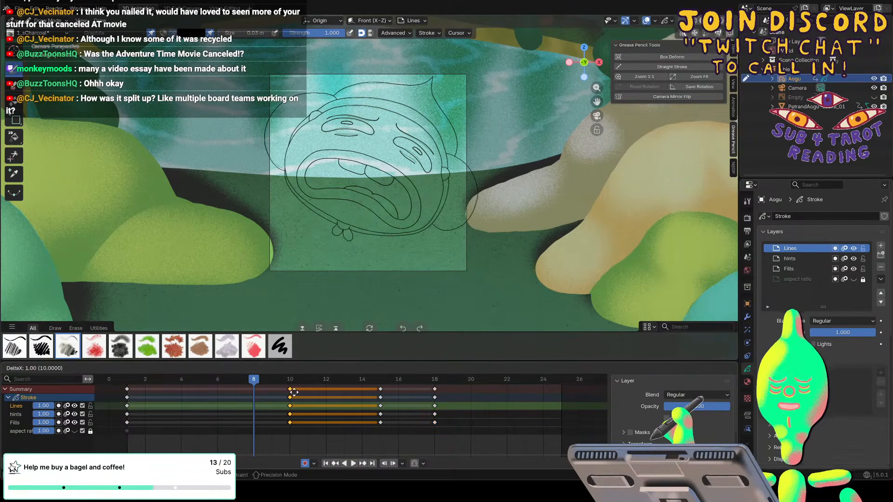
key("space")
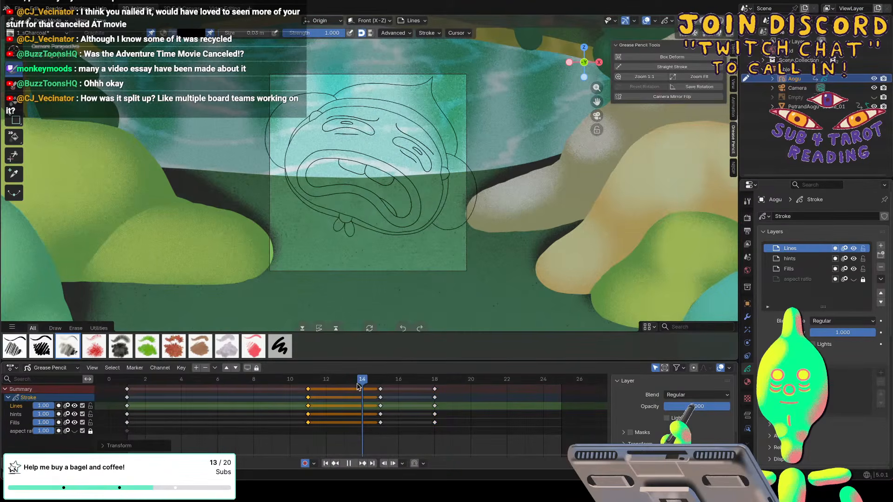
key("Escape")
Move the frame 15 key drawings to frame 13, checking the timing in playback, and save the file.
left_click_drag(381, 393, 346, 392)
key("space")
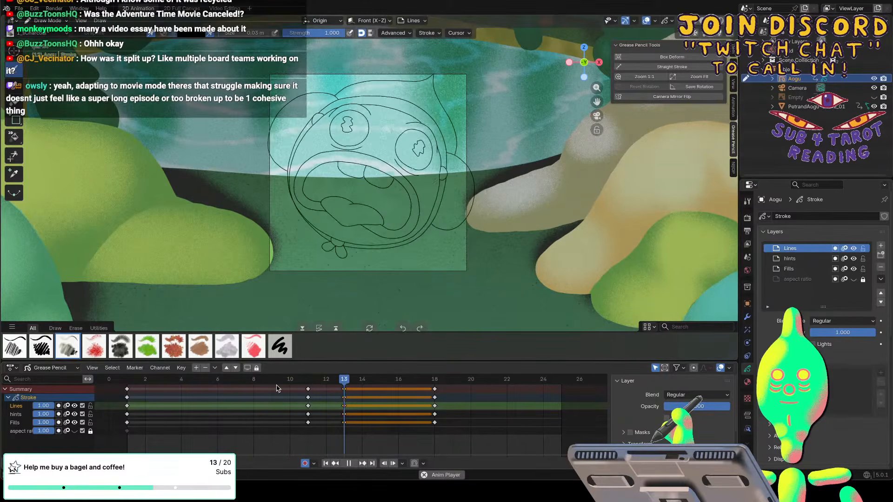
key("Escape")
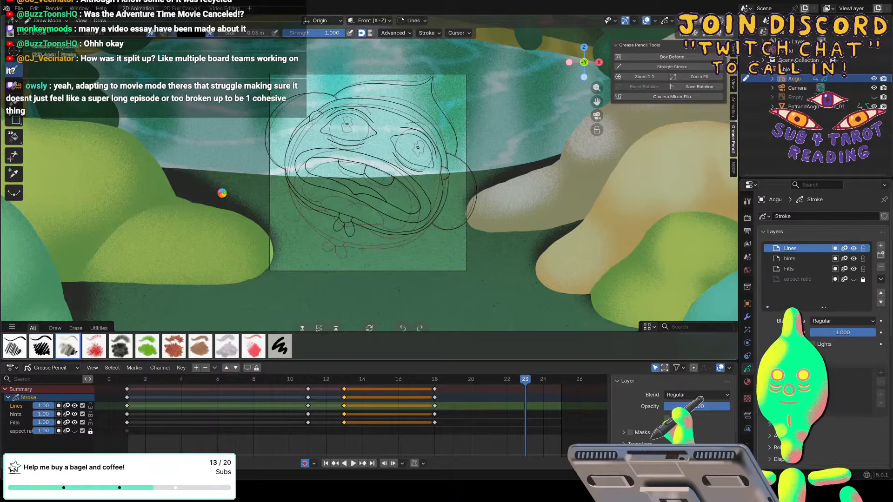
key("ctrl+s")
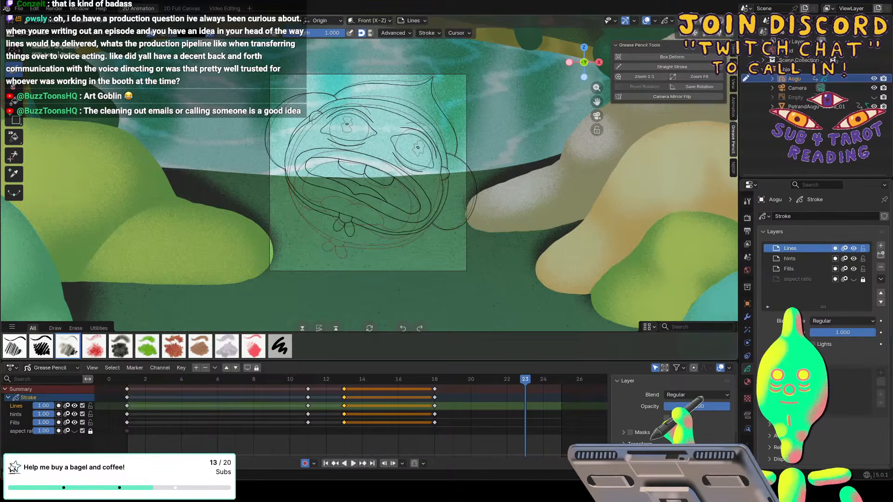
Play and scrub the animation from frame 1 to review the timing of the facial poses.
key("space")
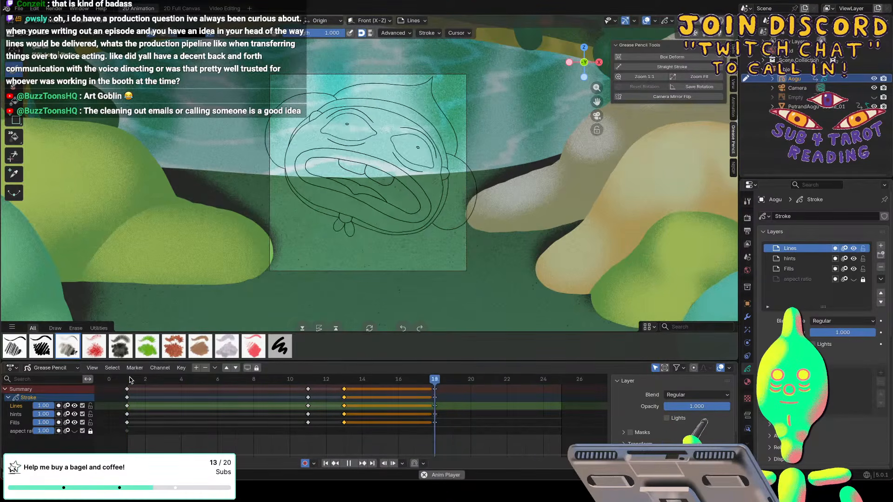
key("space")
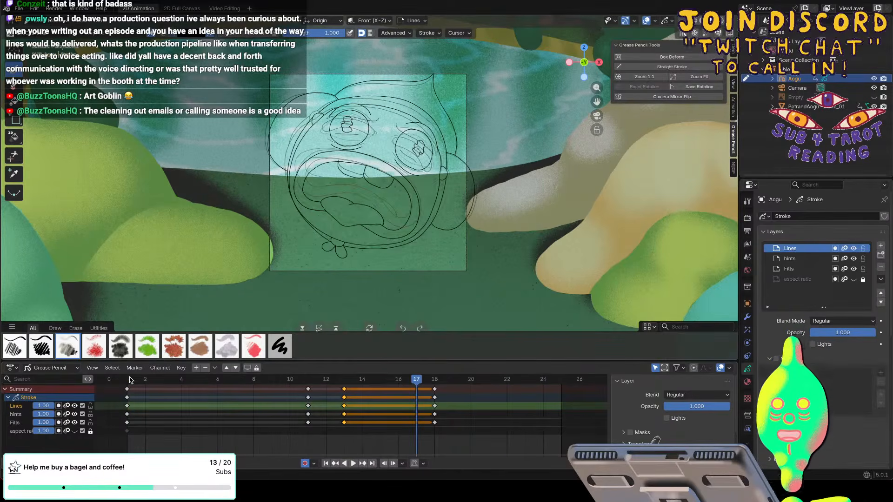
left_click(129, 380)
key("space")
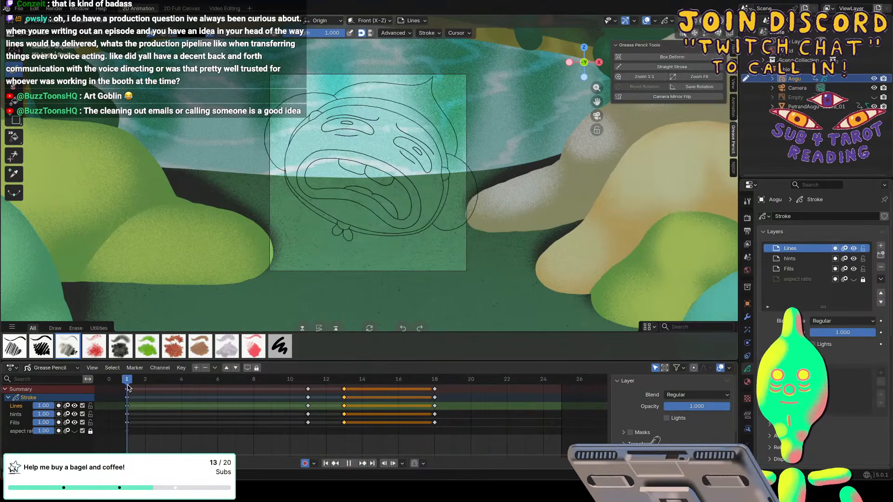
left_click_drag(128, 388, 183, 384)
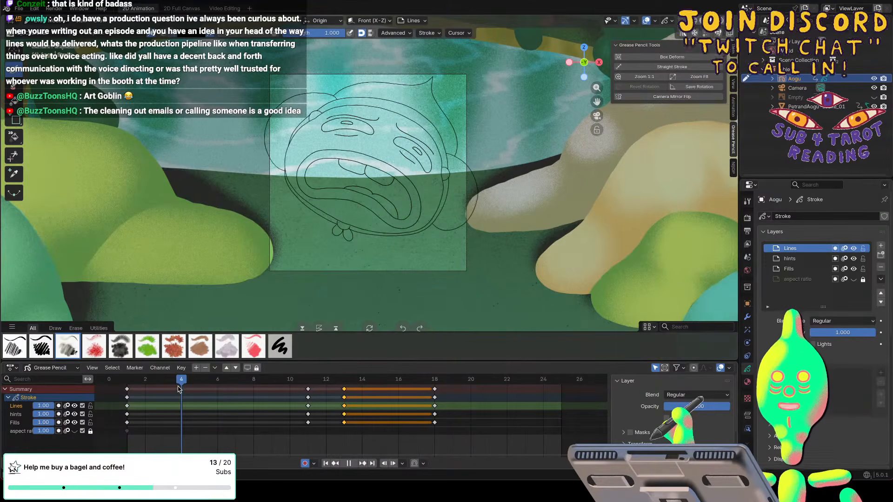
key("space")
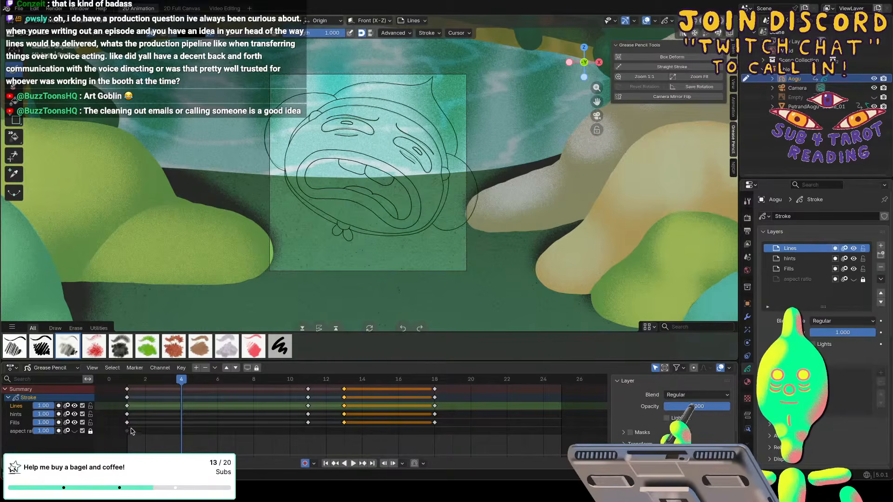
Duplicate the frame 1 key drawings on the Lines, hints and Fills layers to frame 4.
left_click(128, 388)
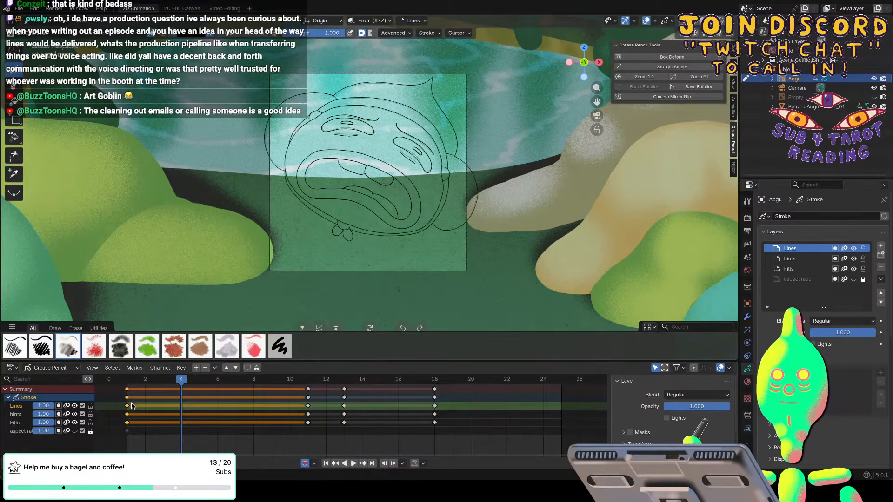
key("shift+d")
left_click(181, 415)
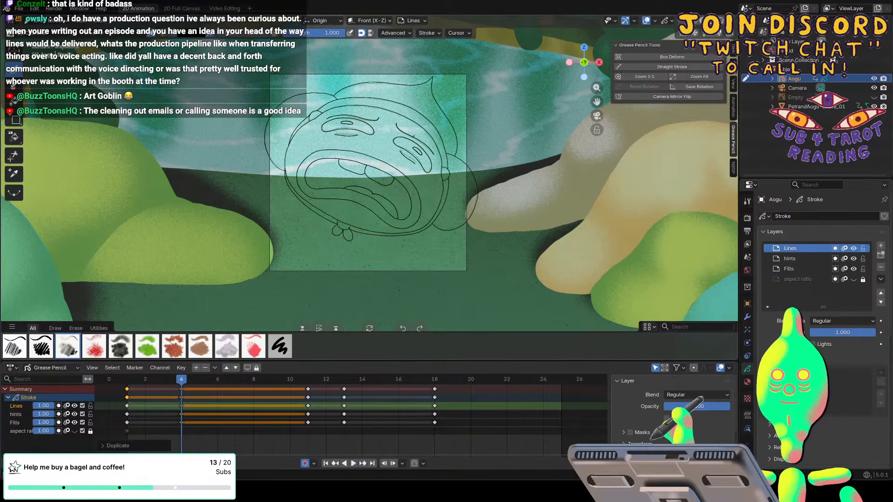
Erase the eyebrows, eye outlines, pupils and under-eye creases from the frame 4 drawing with the Erase tool.
scroll(367, 128, "up", 2)
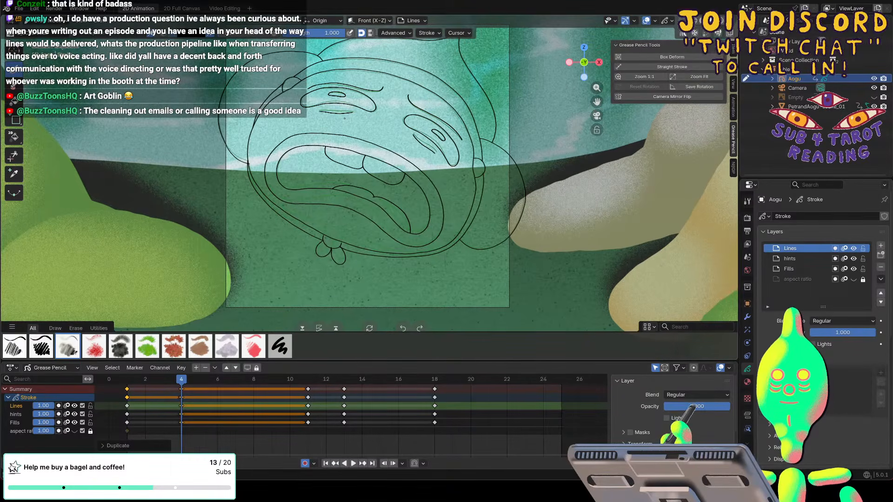
left_click(14, 87)
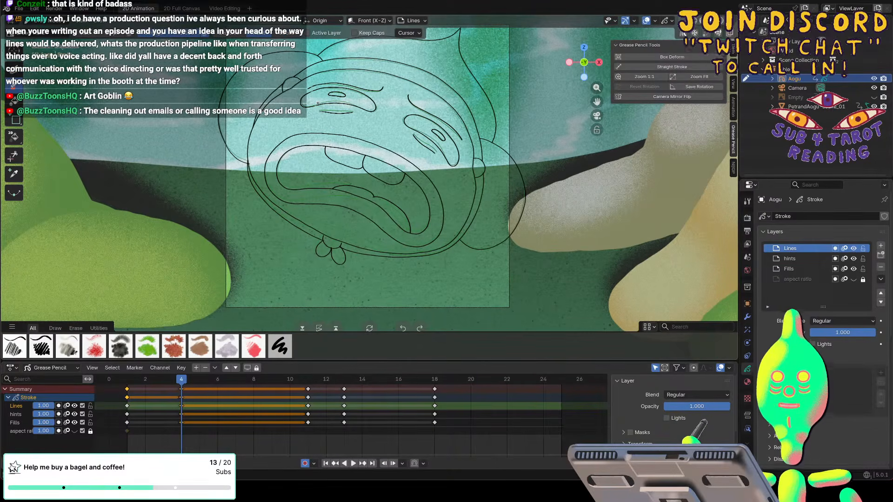
left_click(277, 34)
left_click_drag(322, 113, 317, 85)
left_click_drag(419, 144, 423, 103)
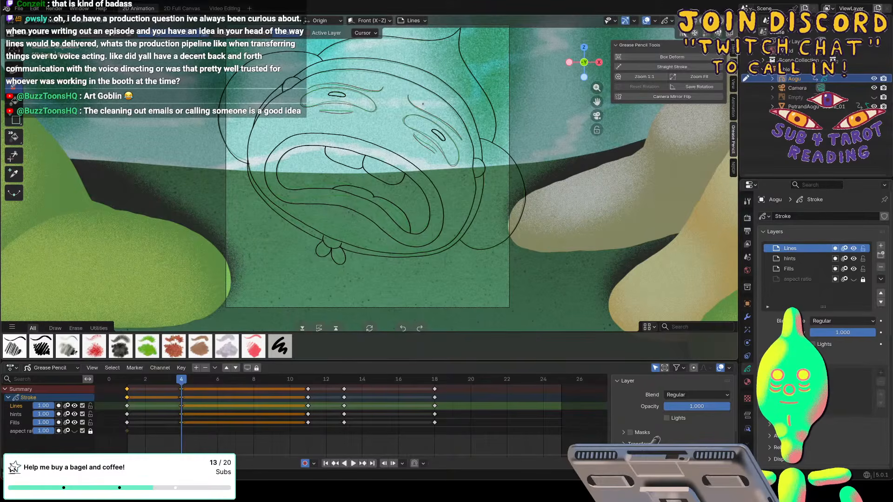
left_click(337, 94)
left_click(437, 135)
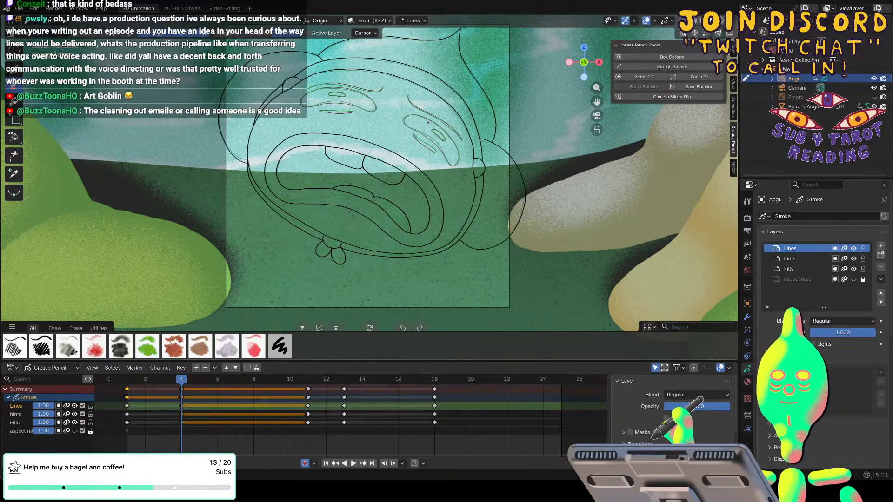
Redraw both eyebrows on frame 4 with the drawing brush, plus the outline and pupil of the character's left-hand eye as seen in view.
left_click(13, 69)
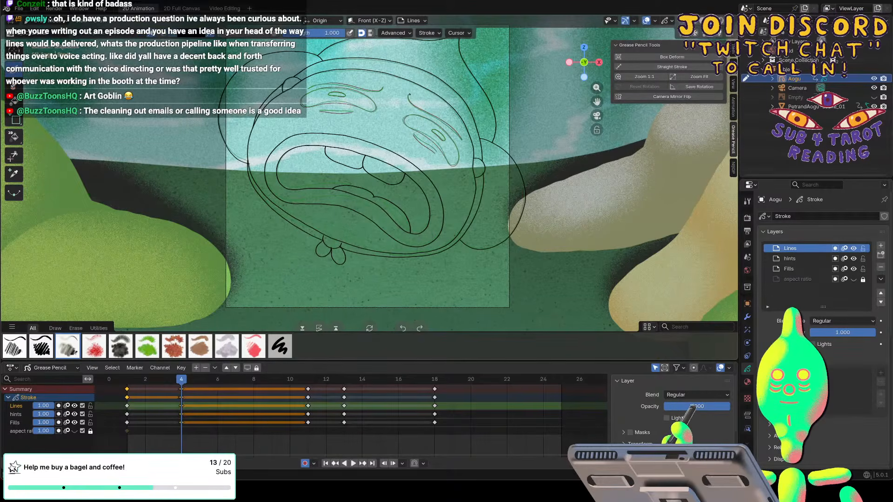
left_click_drag(410, 95, 455, 128)
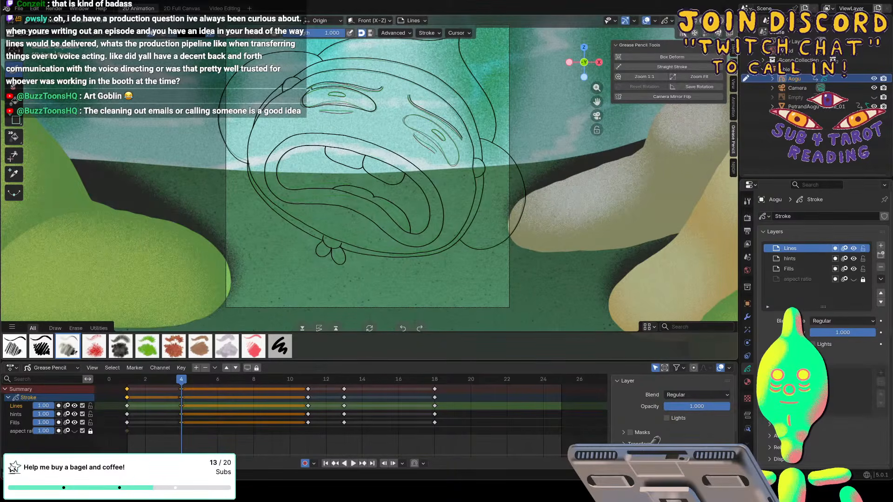
scroll(369, 192, "up", 3)
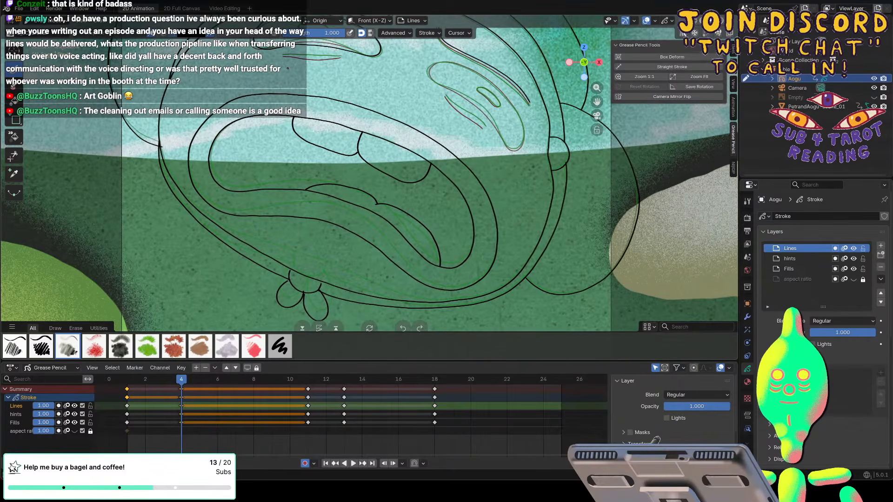
scroll(288, 69, "up", 11, "shift")
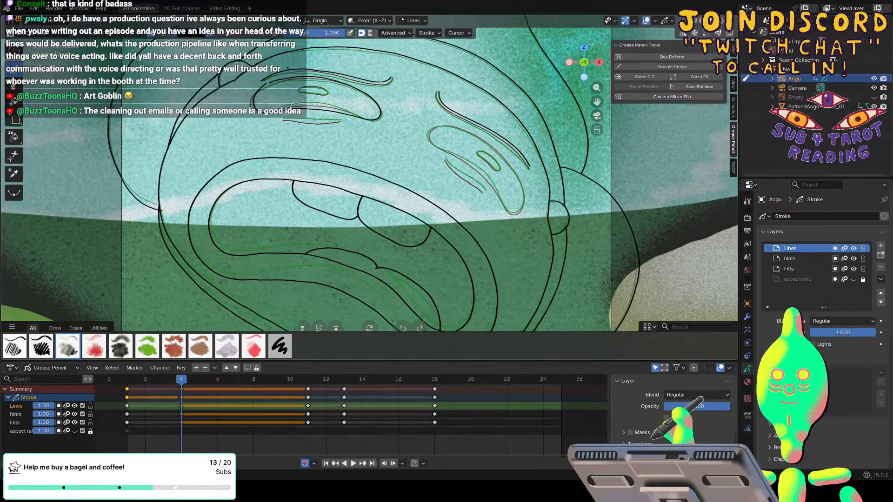
scroll(288, 68, "up", 1, "shift")
key("e")
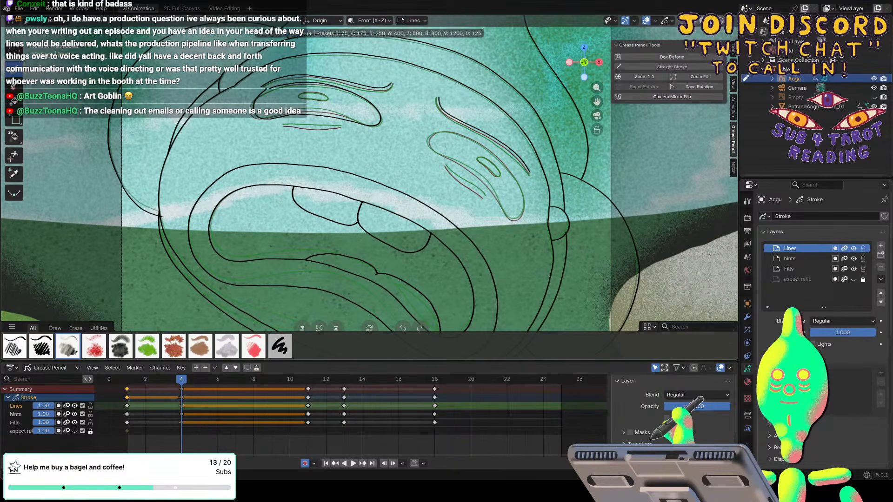
key("Escape")
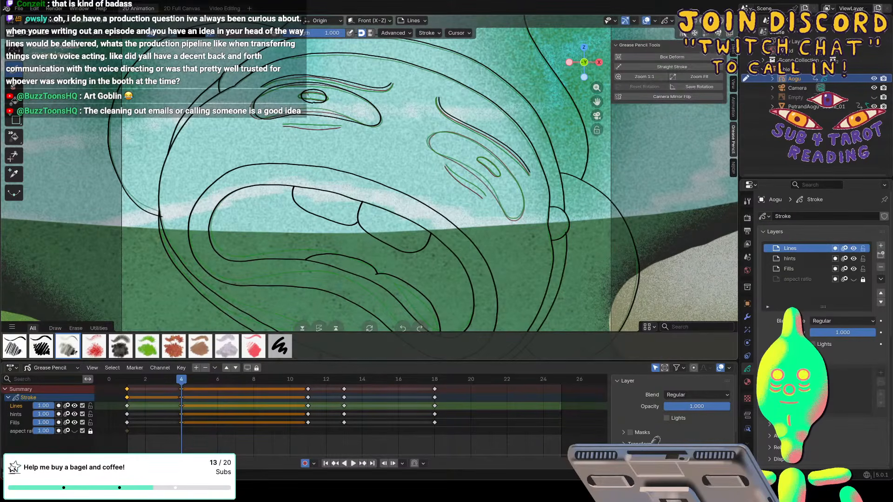
key("g")
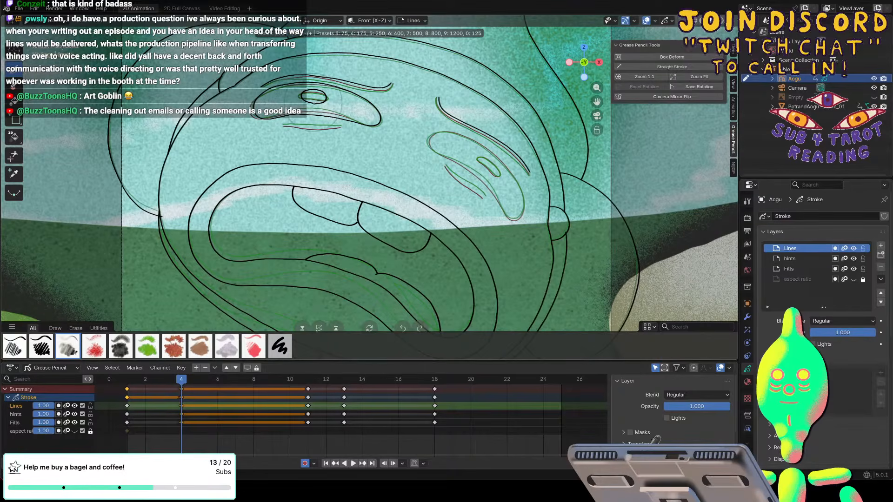
left_click(312, 99)
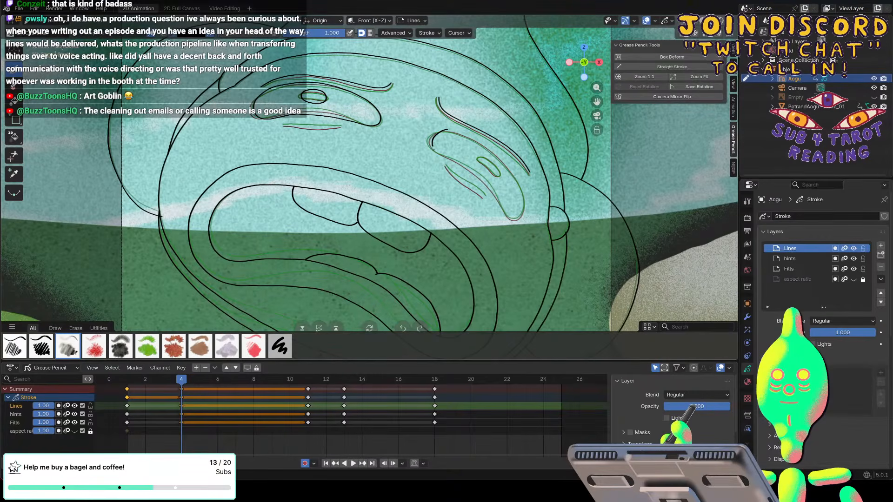
Redraw the outline of the right-hand eye on frame 4 and close the gap in its upper edge.
mouse_move(452, 165)
left_mouse_down()
mouse_move(497, 209)
mouse_move(524, 209)
mouse_move(502, 155)
mouse_move(467, 135)
left_mouse_up()
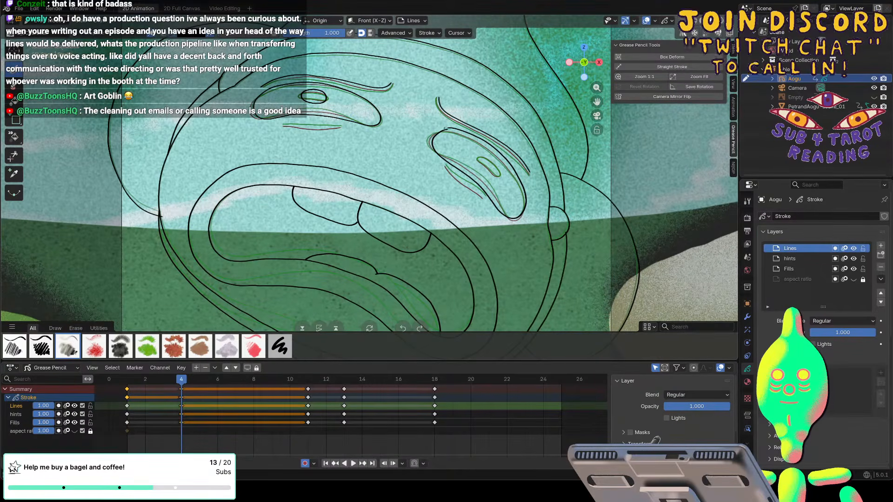
key("f")
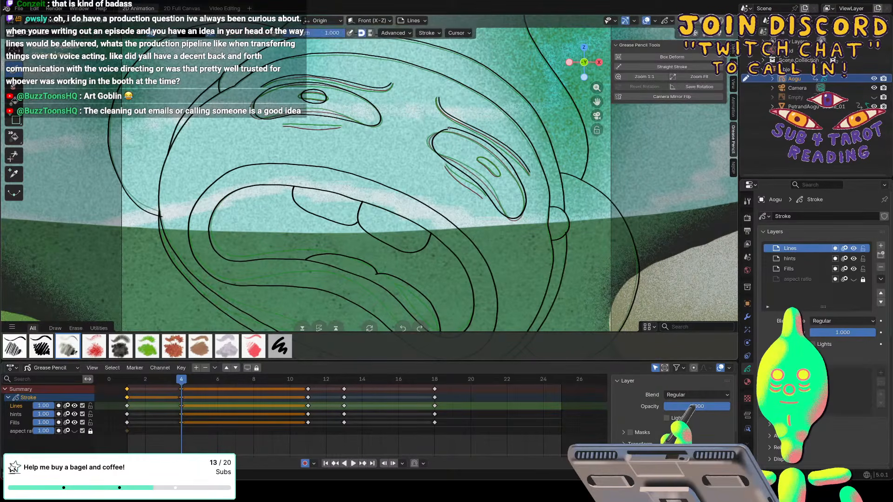
left_click(449, 129)
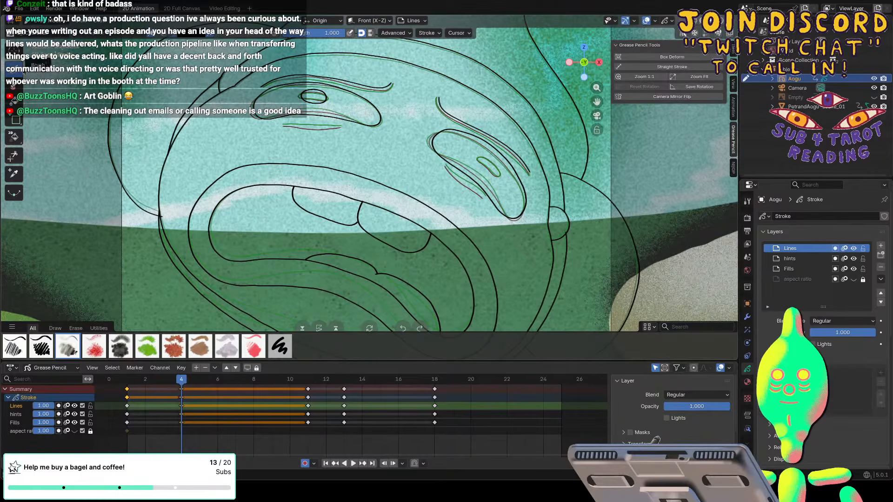
Redraw the creases under both eyes and the right-hand pupil on frame 4, comparing them with frame 1 by scrubbing and playback.
left_click_drag(288, 128, 340, 127)
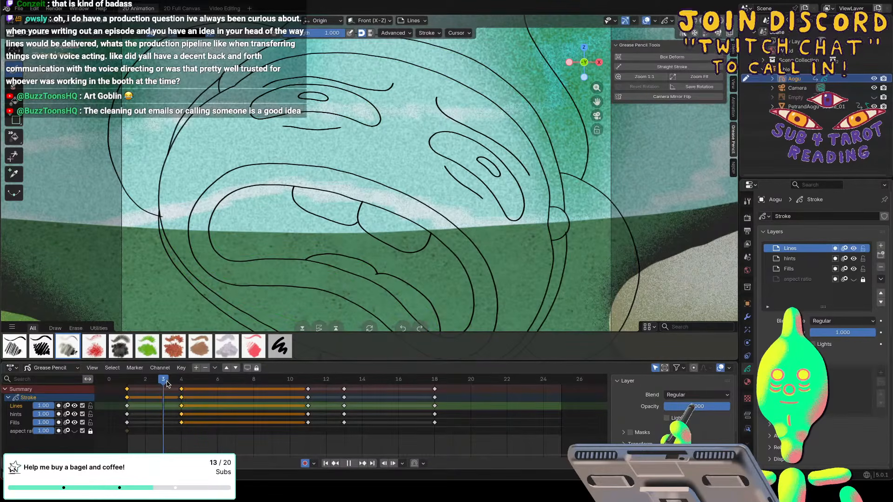
mouse_move(180, 381)
left_mouse_down()
mouse_move(171, 381)
mouse_move(180, 381)
left_mouse_up()
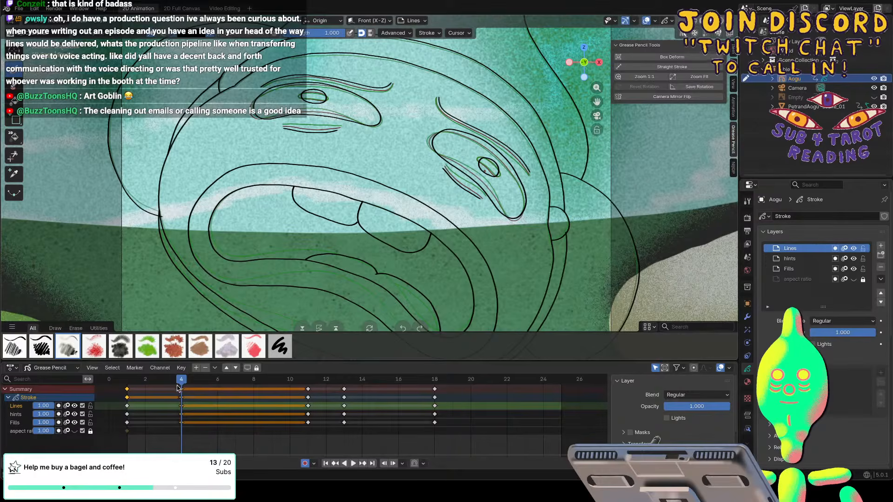
key("space")
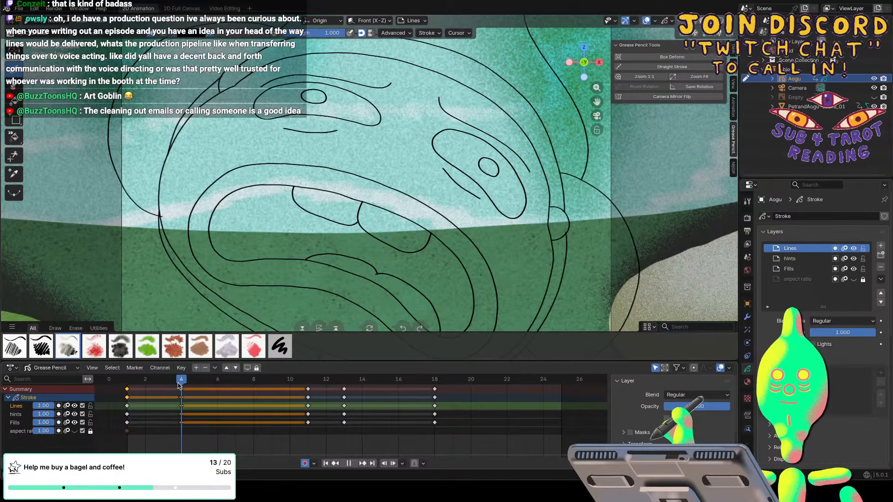
key("space")
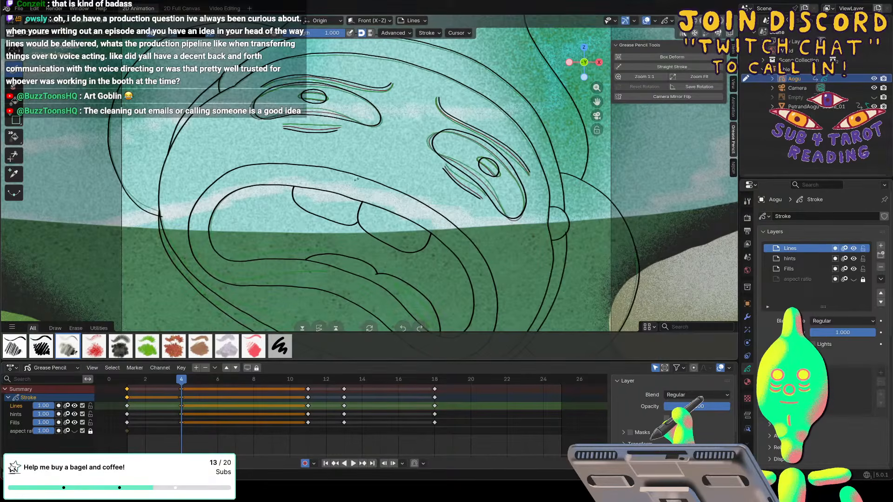
Nudge the lower lip, tongue and chin of frame 4 in Sculpt Mode with an enlarged brush, checking the motion in playback.
mouse_move(357, 180)
middle_mouse_down("ctrl")
mouse_move(321, 207)
mouse_move(296, 281)
middle_mouse_up("ctrl")
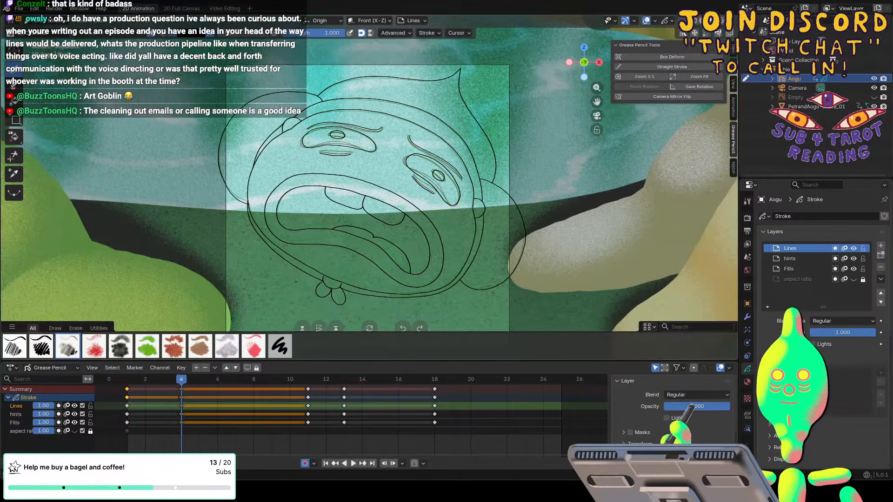
left_click(59, 23)
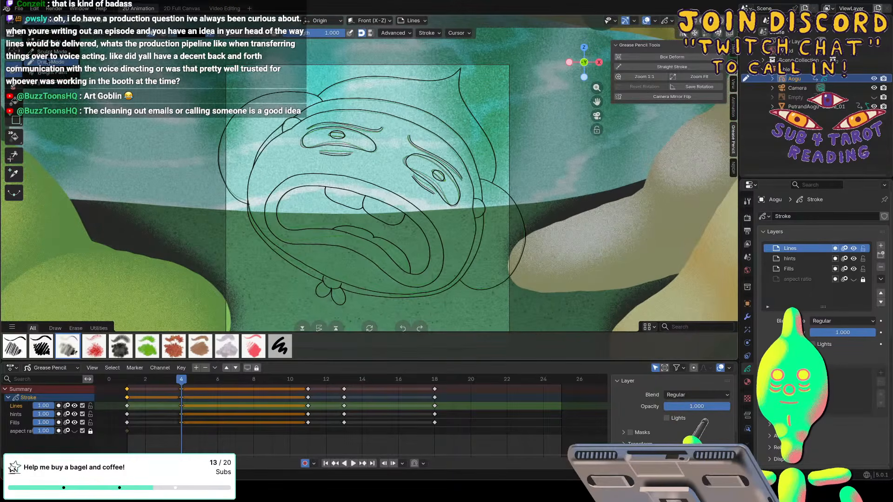
left_click(62, 60)
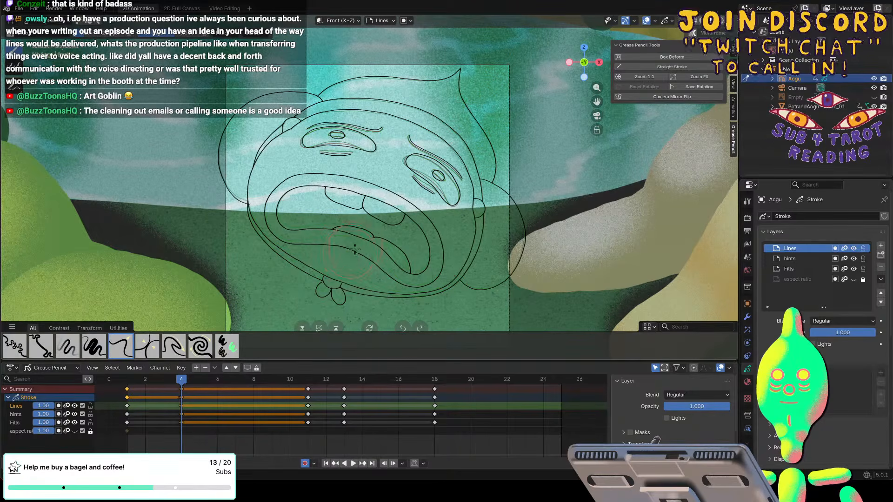
key("f")
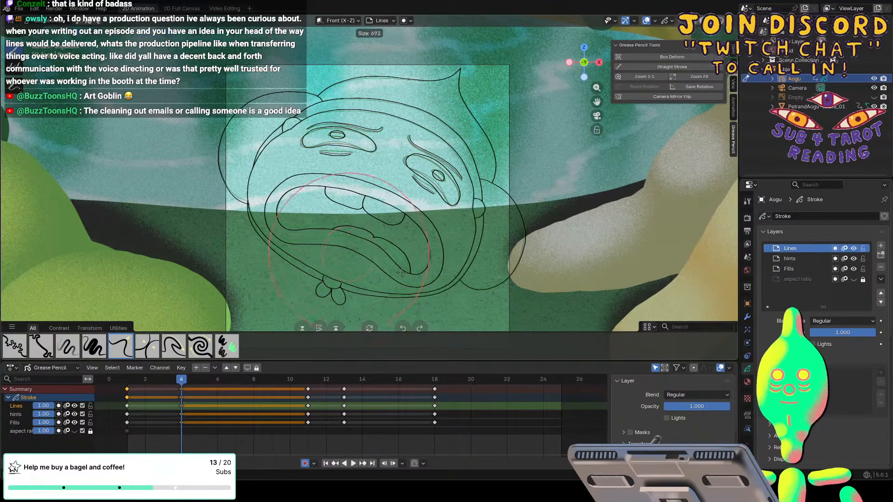
left_click(393, 254)
left_click_drag(348, 260, 346, 262)
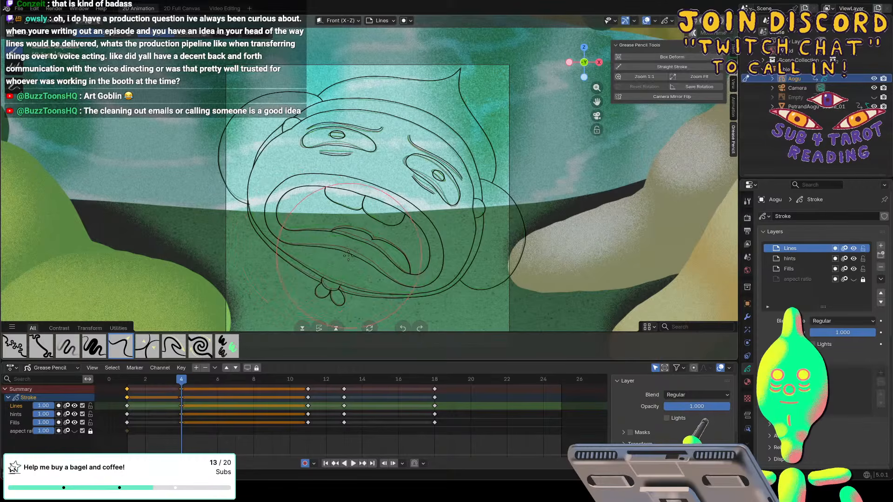
key("space")
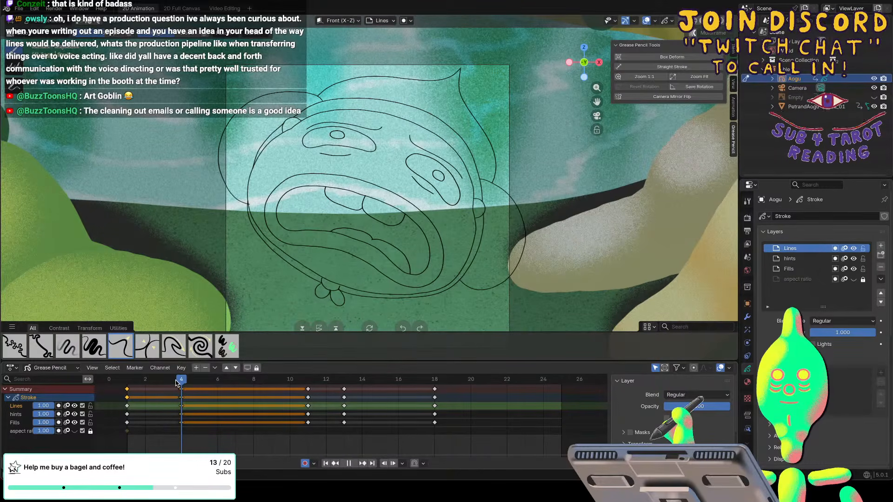
left_click(177, 379)
key("space")
key("space")
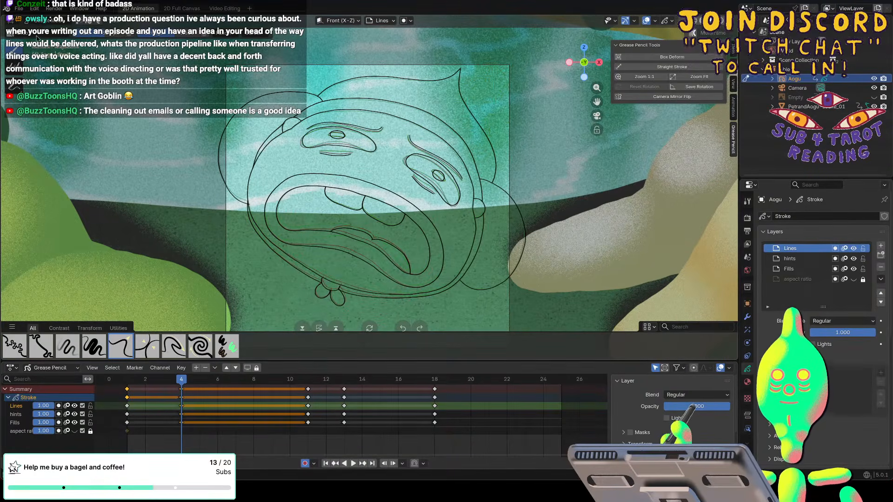
Return to Draw Mode and erase the two upper teeth from the frame 4 drawing.
left_click(42, 21)
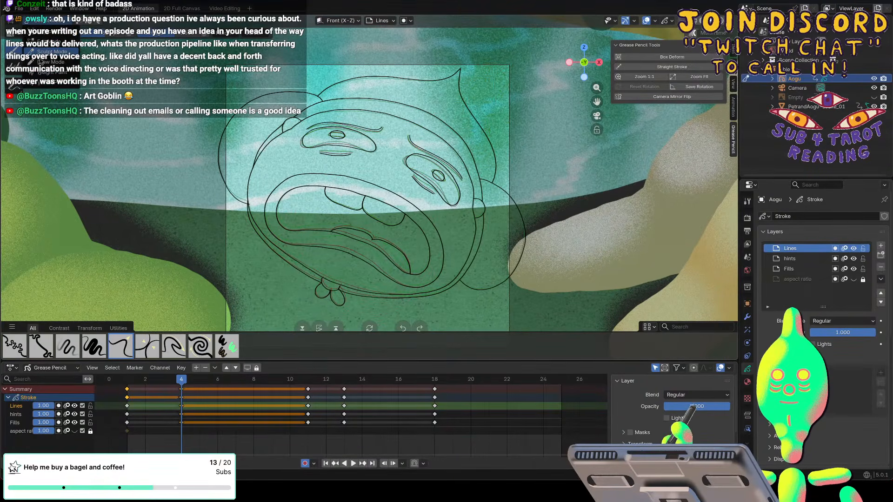
left_click(47, 61)
left_click(14, 88)
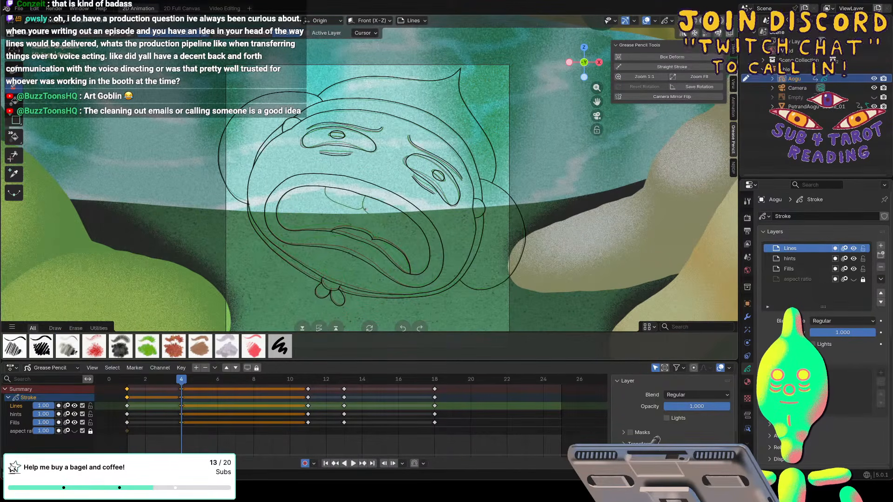
Copy the two upper teeth strokes from frame 1 in Edit Mode and paste them into frame 4.
left_click_drag(180, 381, 129, 382)
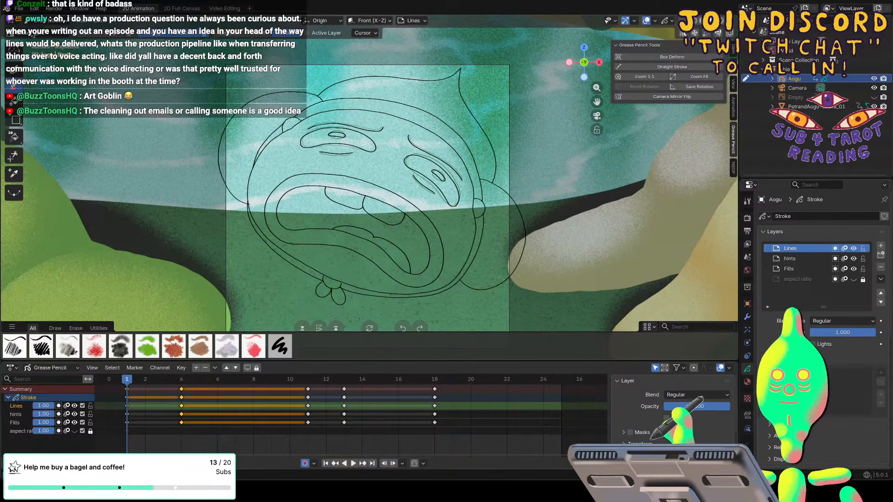
key("Tab")
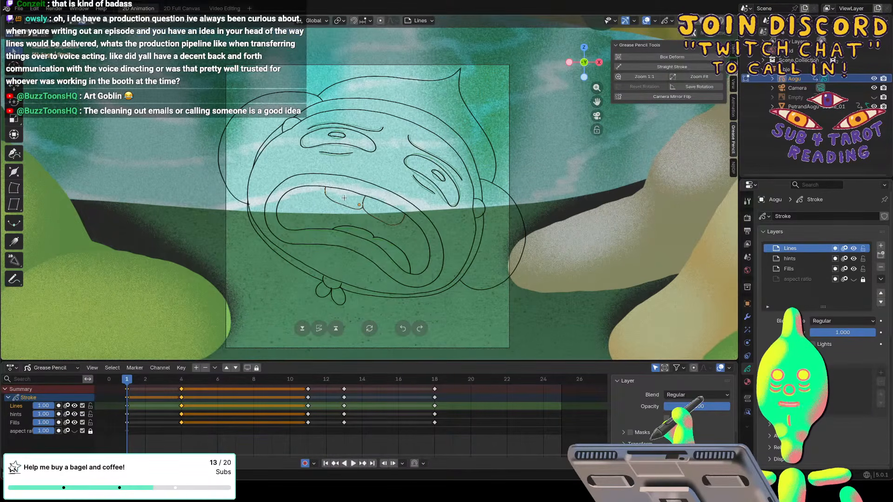
key("ctrl+c")
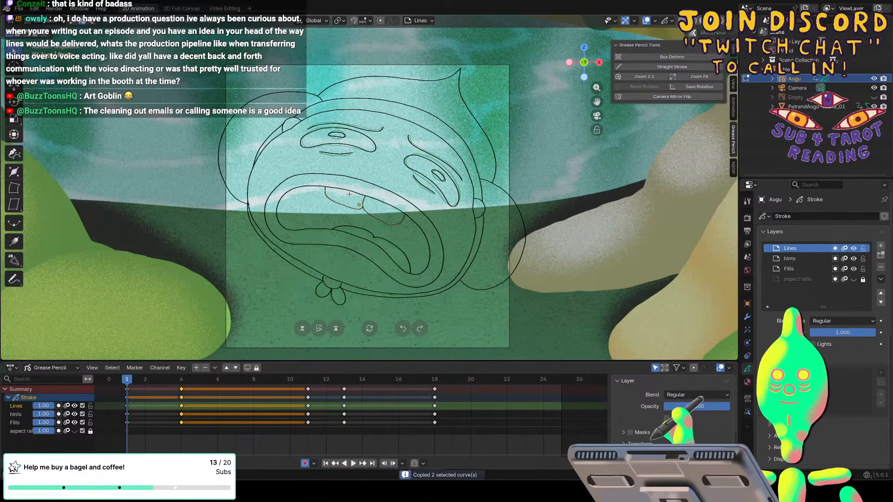
mouse_move(145, 383)
left_mouse_down()
mouse_move(127, 387)
mouse_move(184, 392)
left_mouse_up()
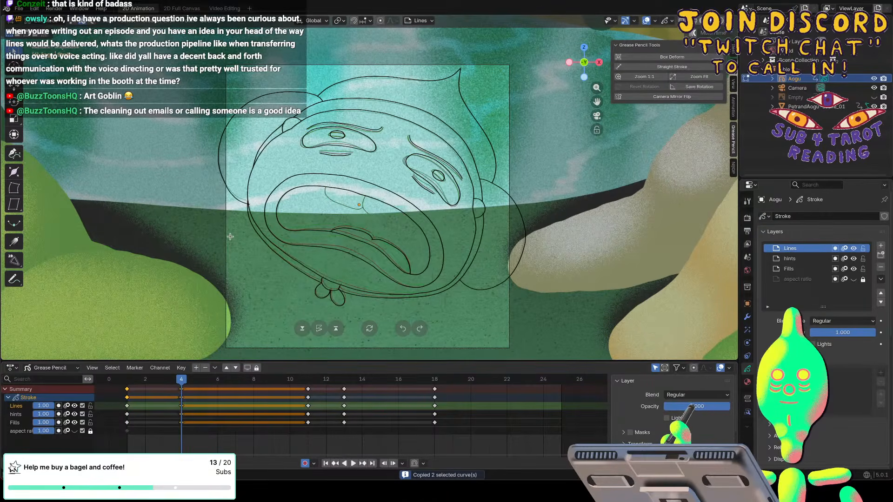
key("ctrl+v")
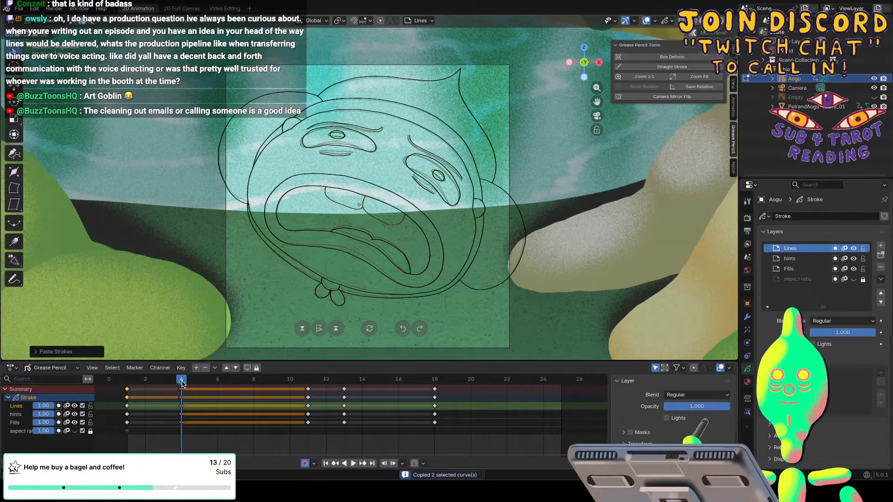
Switch to Draw Mode and review the pasted upper teeth on frame 4 by playback and scrubbing.
key("space")
key("space")
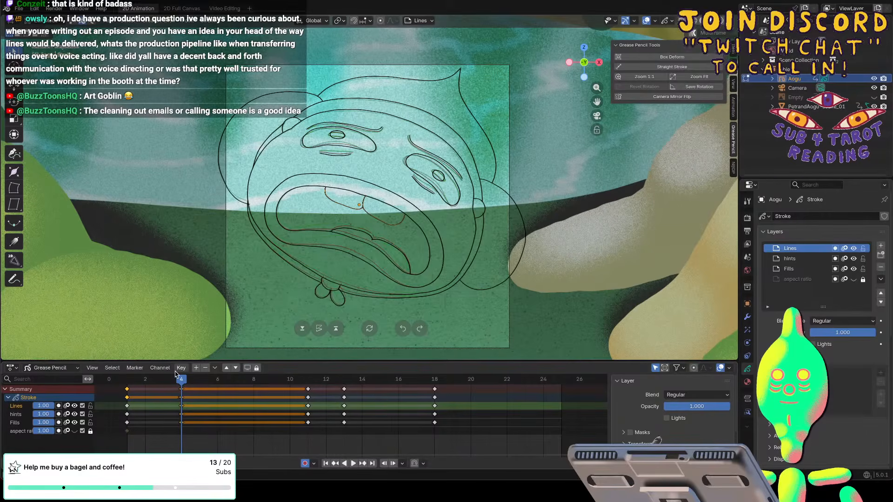
left_click(40, 21)
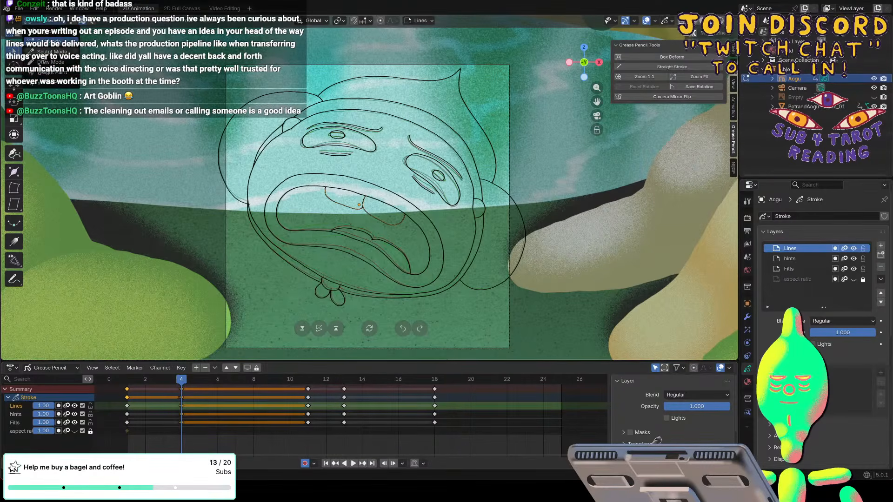
left_click(40, 61)
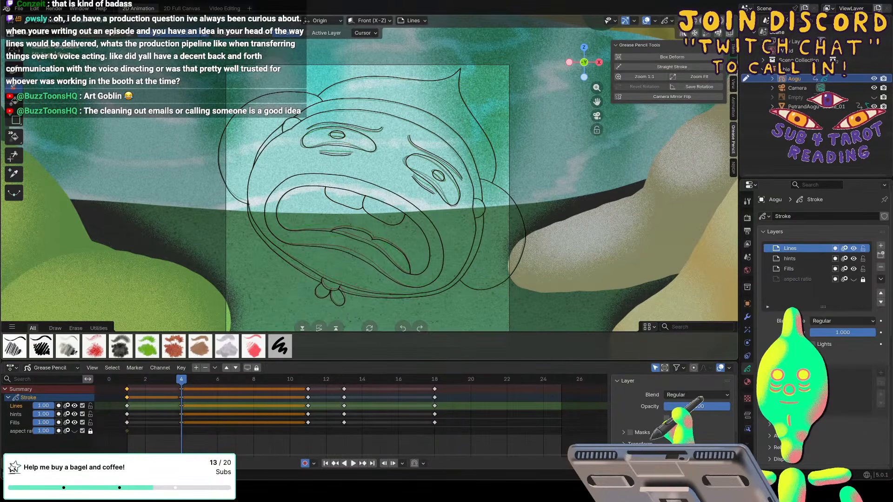
key("space")
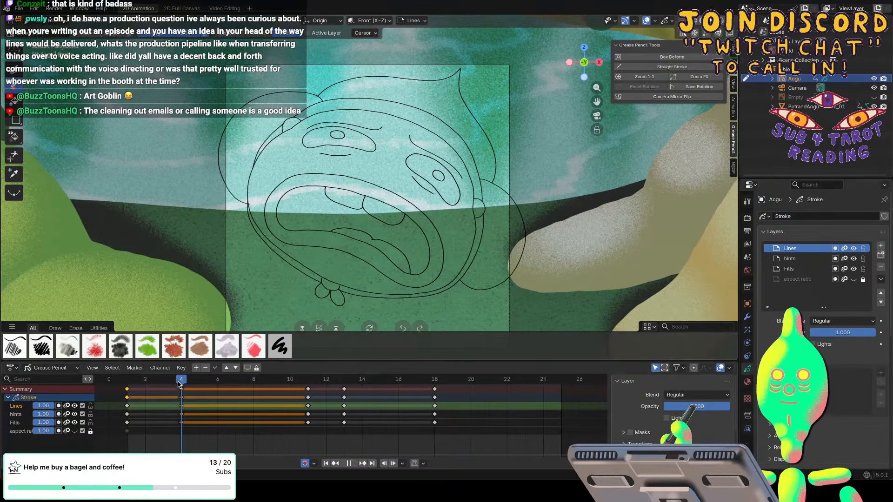
left_click_drag(178, 385, 181, 381)
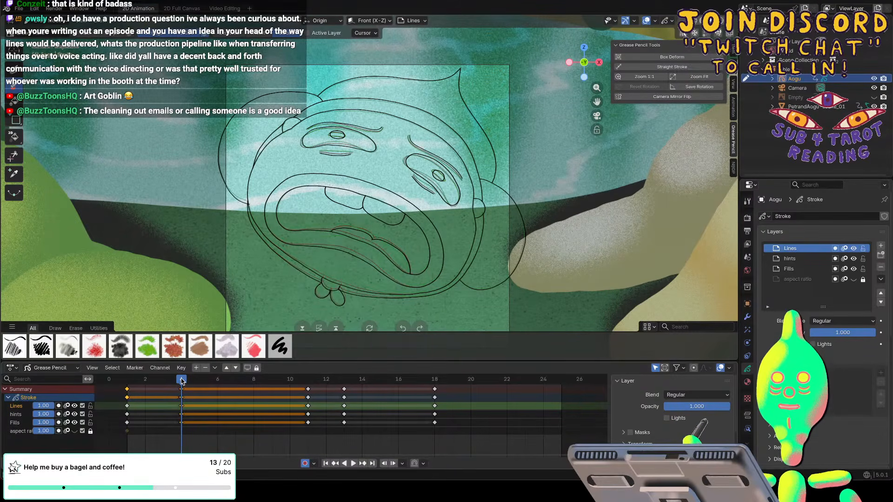
Rework the tongue outline on frame 4 with the eraser and drawing brush, checking it in playback.
left_click(13, 73)
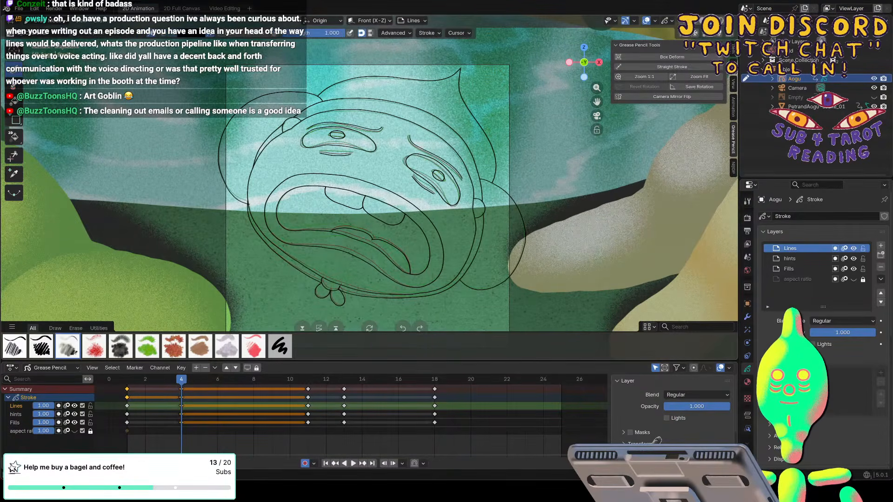
left_click(15, 89)
left_click(257, 34)
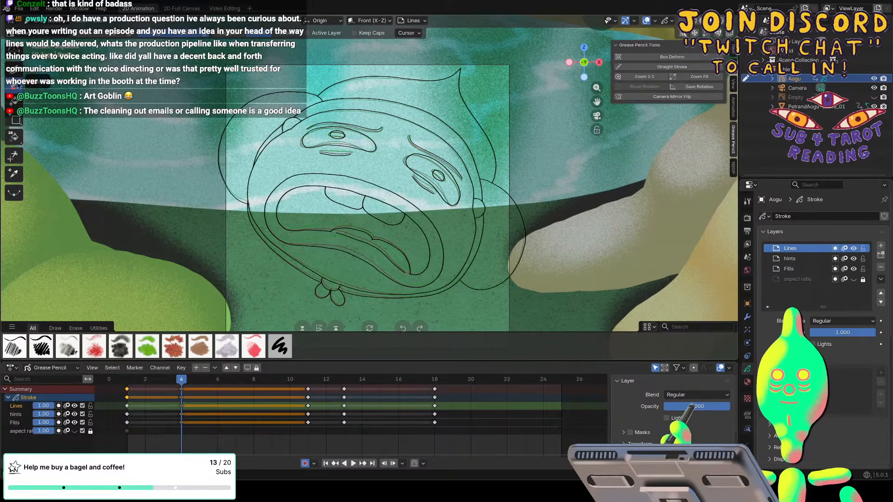
left_click(258, 36)
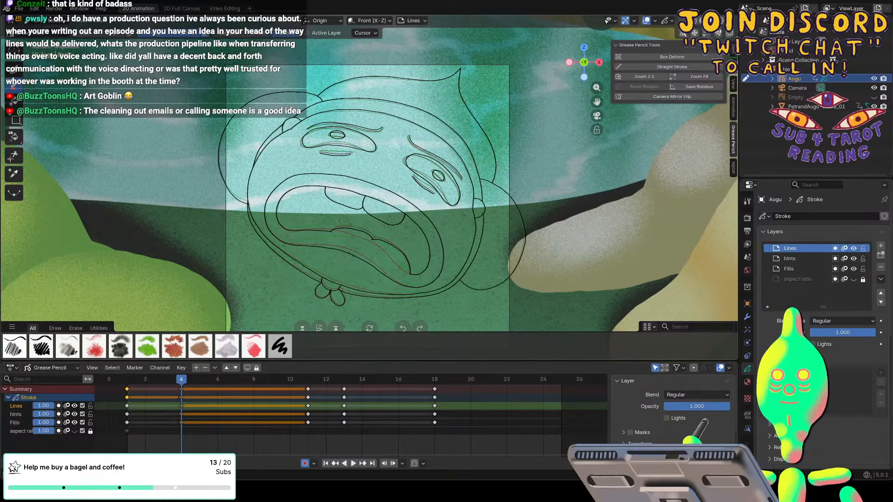
left_click(14, 70)
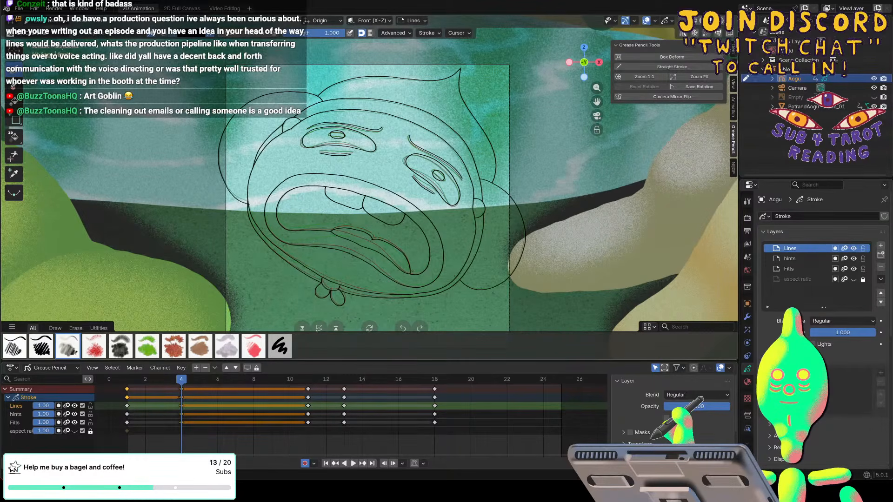
key("space")
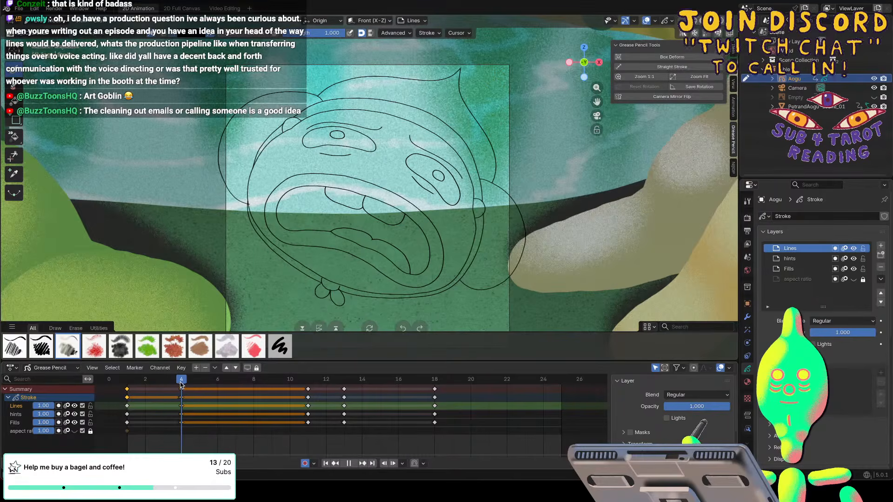
key("space")
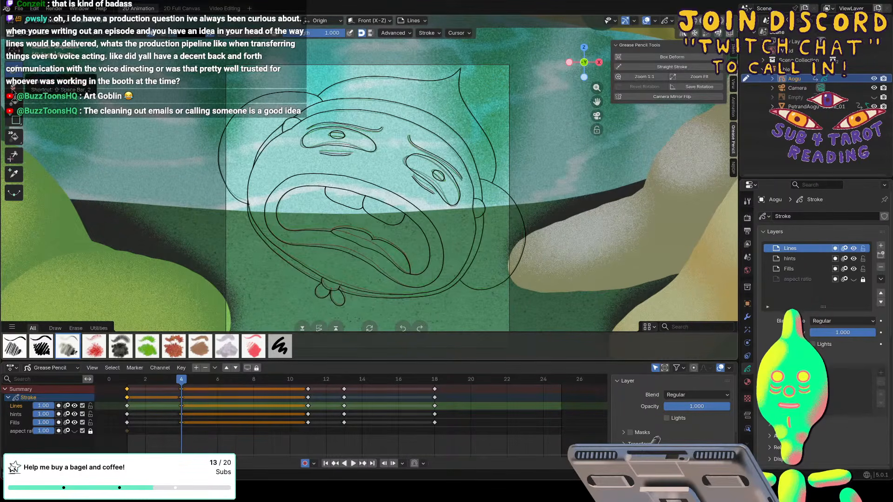
Nudge the tongue and lower lip of frame 4 in Sculpt Mode with a resized brush, scrubbing to compare against frame 1.
left_click(46, 21)
left_click(47, 61)
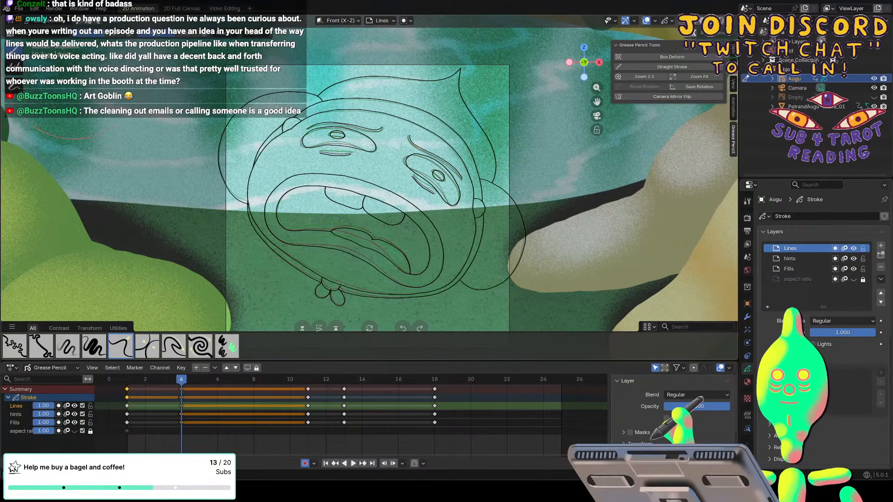
key("f")
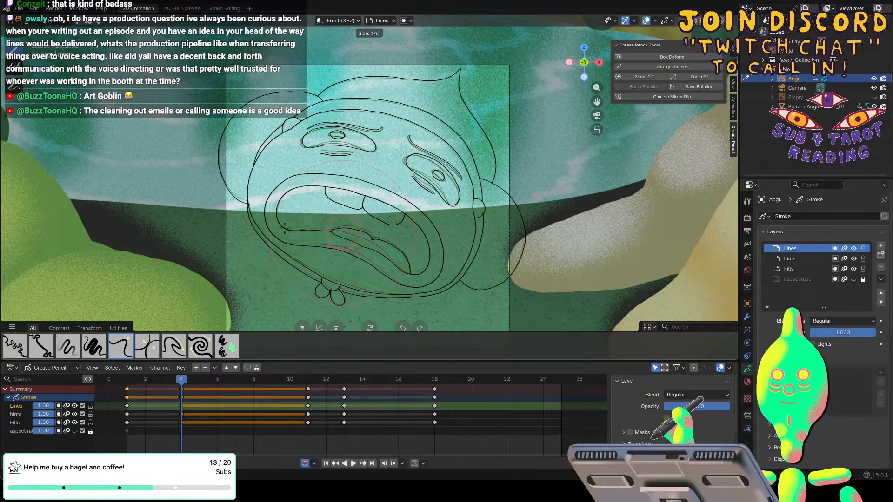
left_click(284, 228)
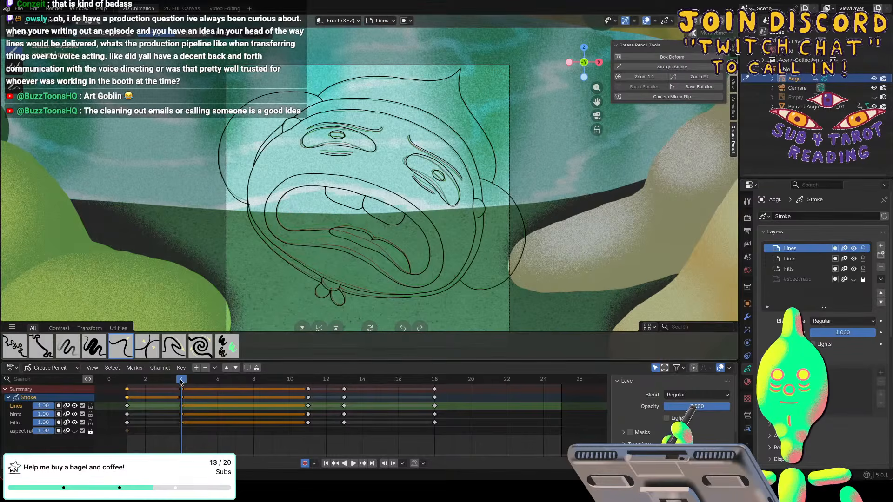
mouse_move(183, 383)
left_mouse_down()
mouse_move(171, 382)
mouse_move(182, 379)
left_mouse_up()
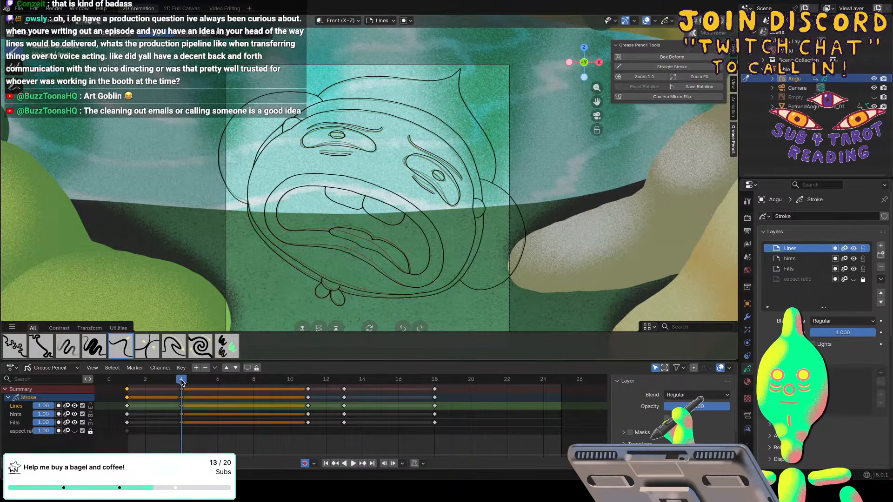
mouse_move(182, 380)
left_mouse_down()
mouse_move(169, 381)
mouse_move(178, 381)
left_mouse_up()
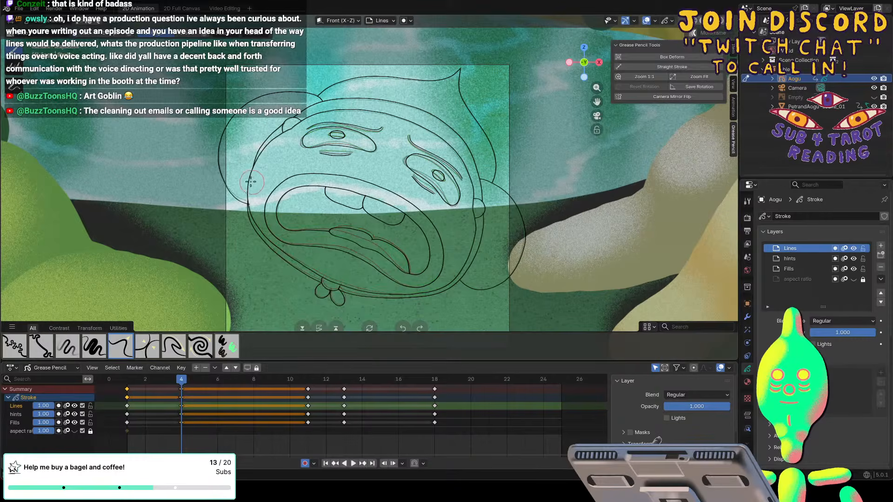
Push the left cheek and jaw outline of frame 4 slightly inward with an enlarged sculpt brush, checking the motion in playback.
key("f")
left_click(300, 197)
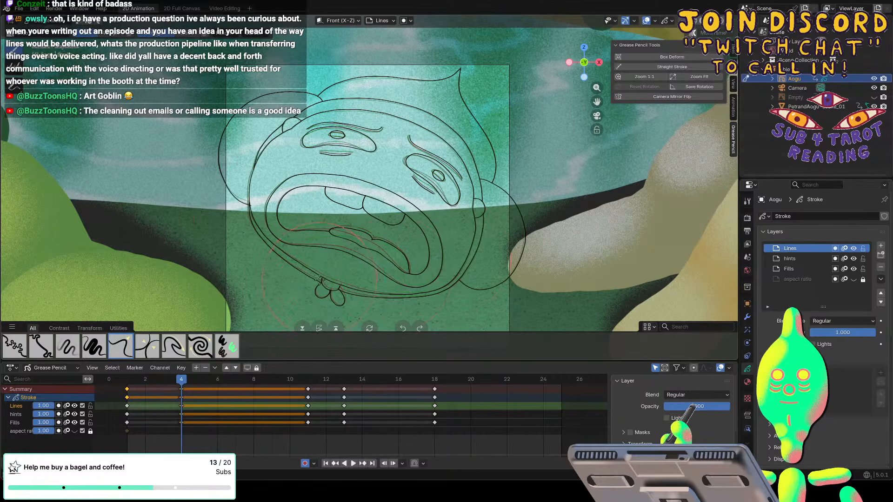
key("space")
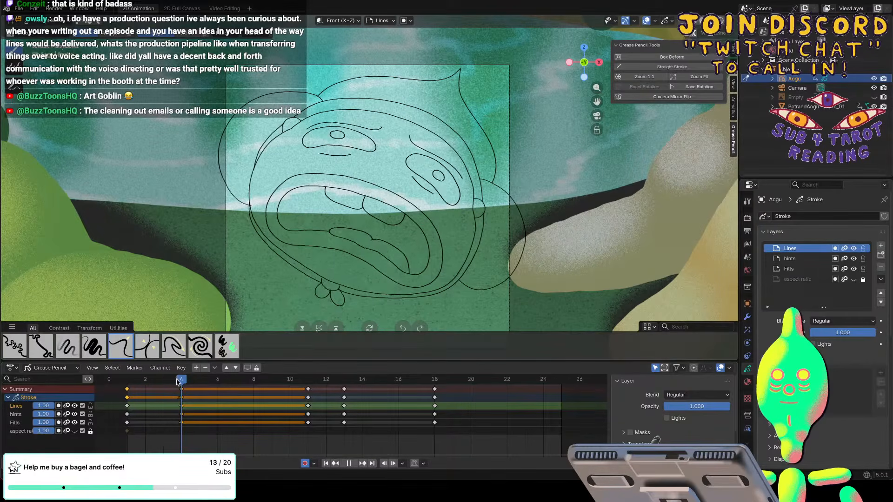
key("space")
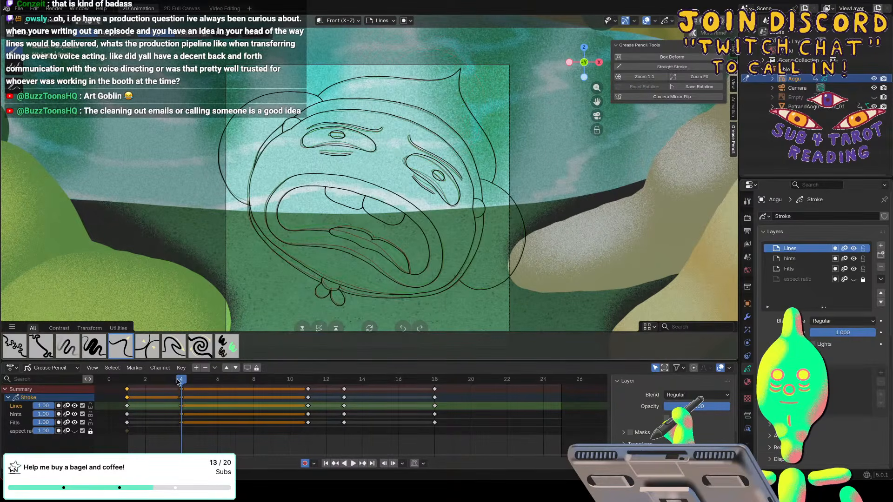
key("space")
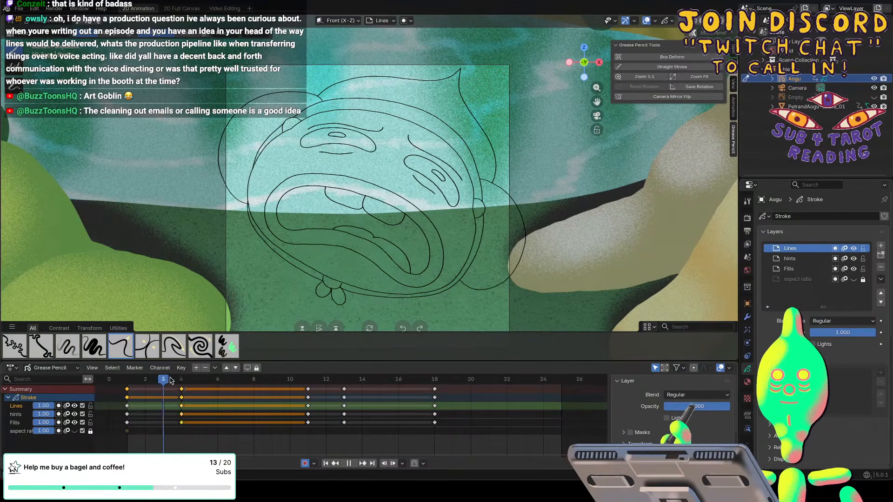
key("space")
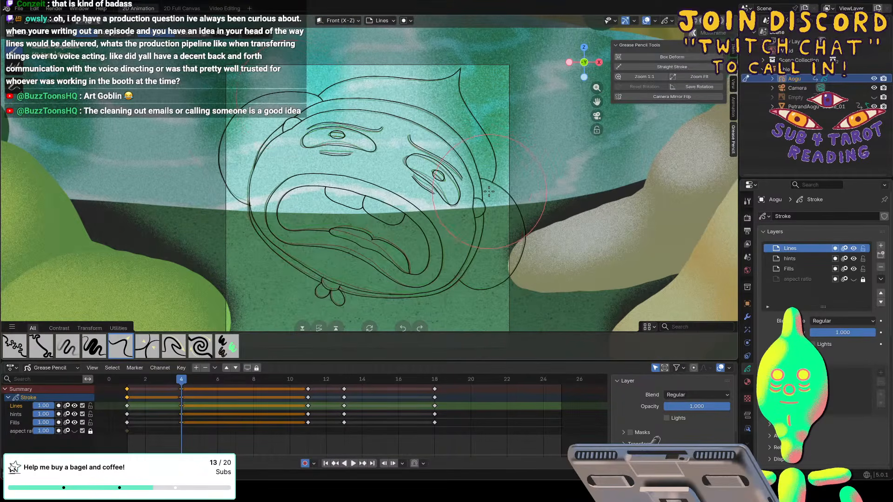
key("space")
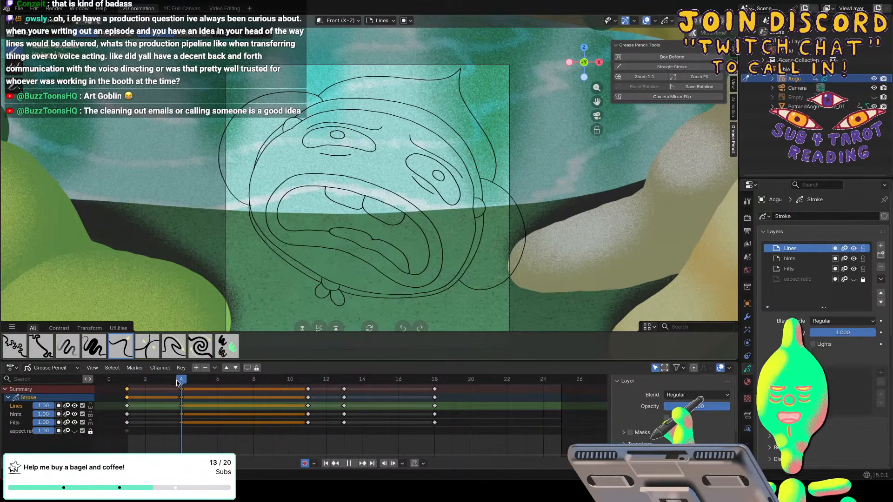
key("space")
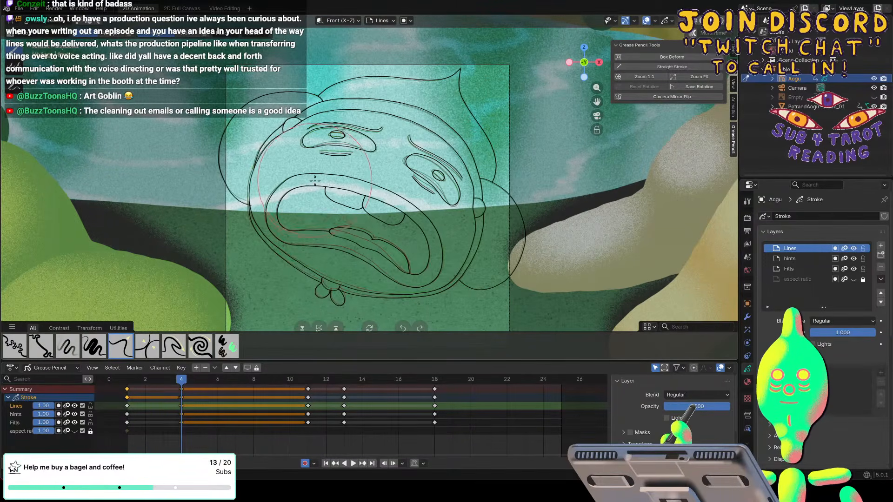
Nudge the upper lip line of frame 4 using a smaller sculpt brush and play back the result.
key("f")
left_click(290, 182)
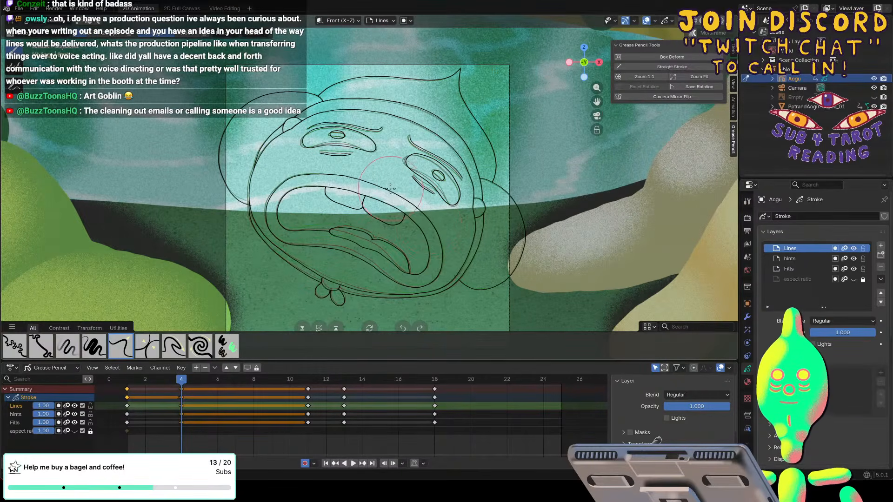
key("space")
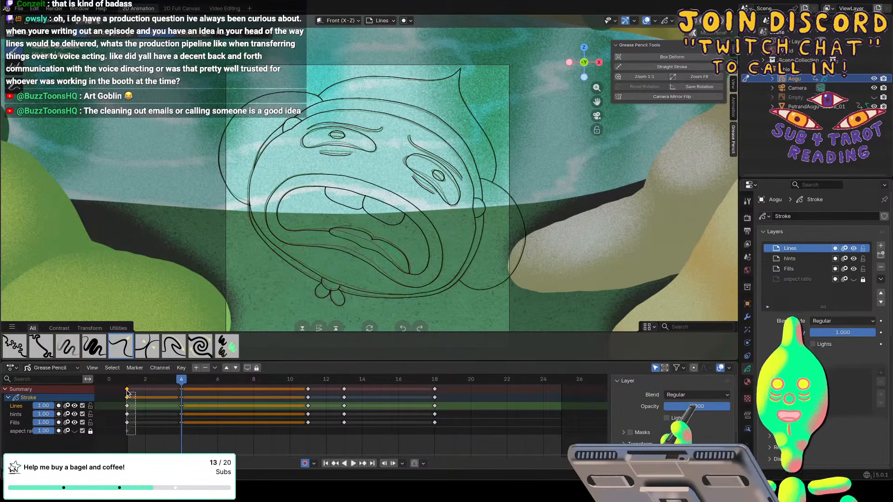
Duplicate the frame 1 keyframes to frame 7 and play the animation.
left_click(134, 401)
key("g")
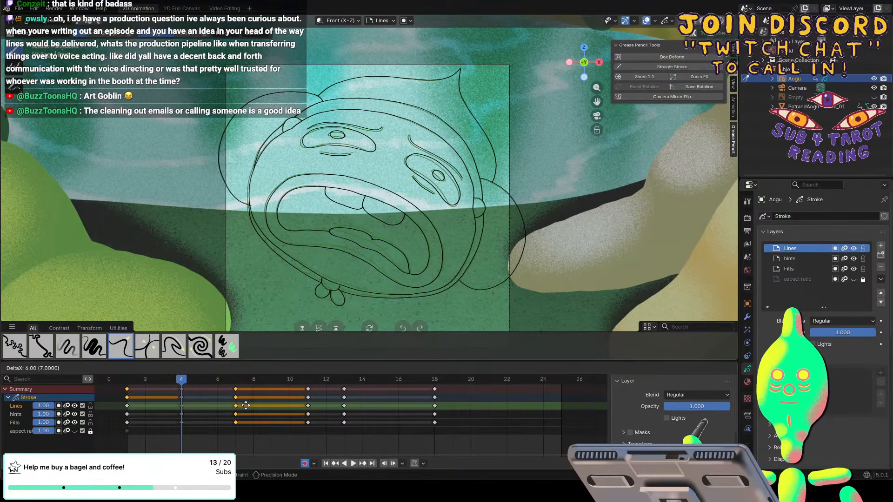
left_click(241, 405)
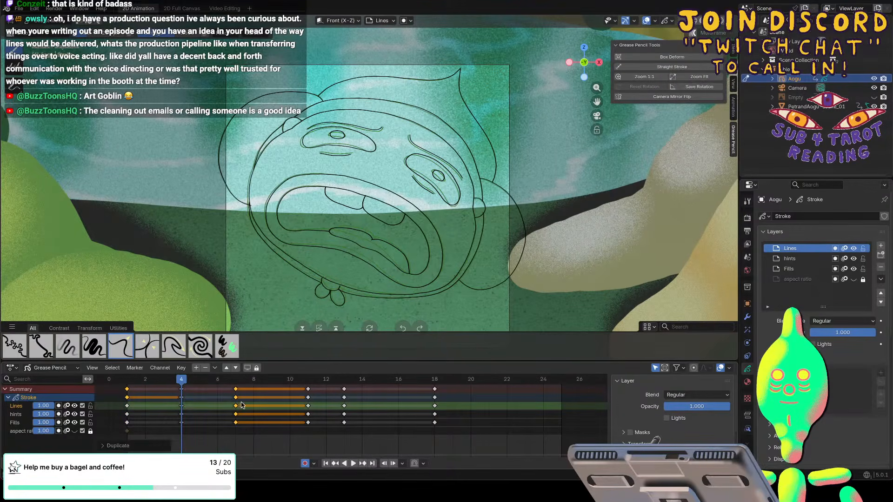
key("space")
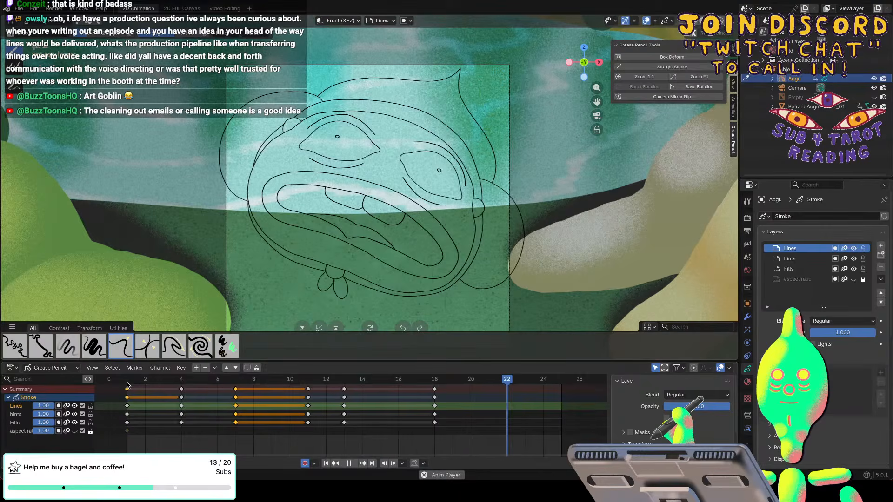
Move the duplicated frame 7 keys to frame 10 and the frame 4 keys to frame 5, reviewing the timing in playback.
left_click_drag(236, 389, 290, 389)
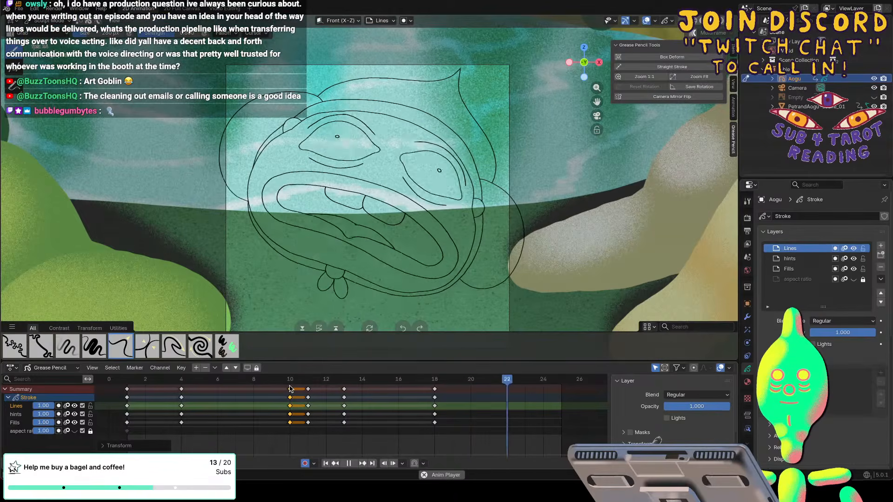
key("space")
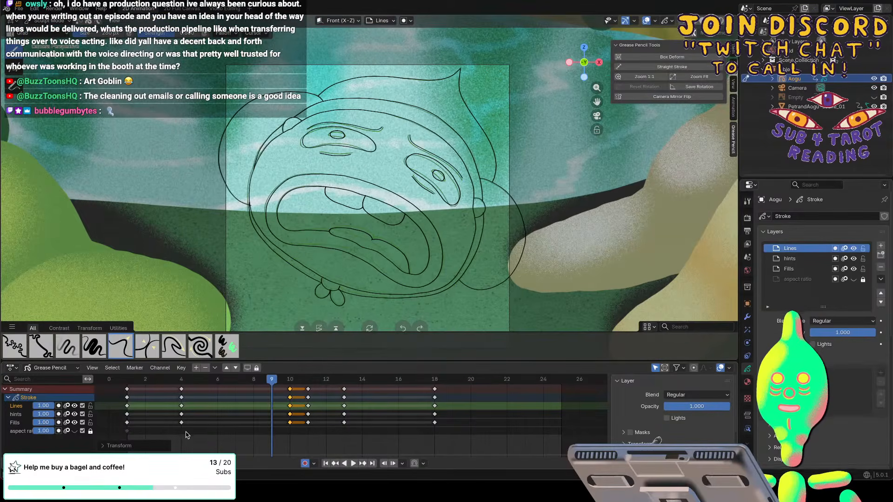
left_click_drag(181, 389, 194, 387)
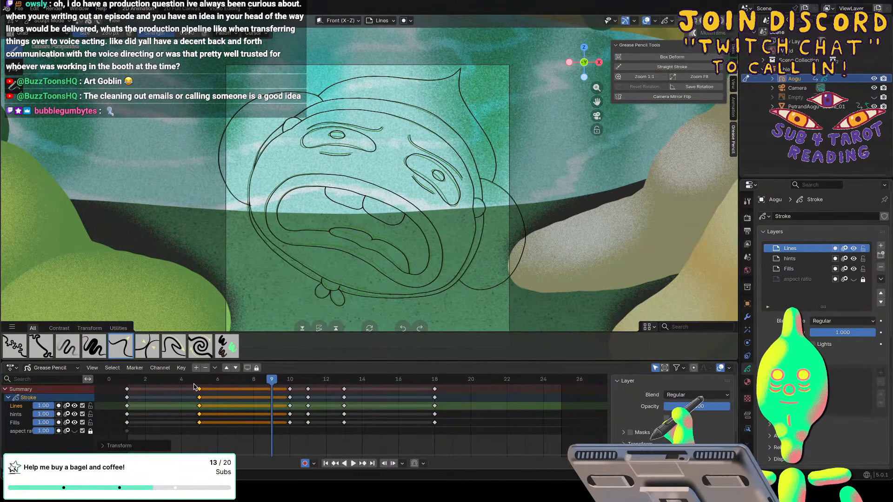
key("space")
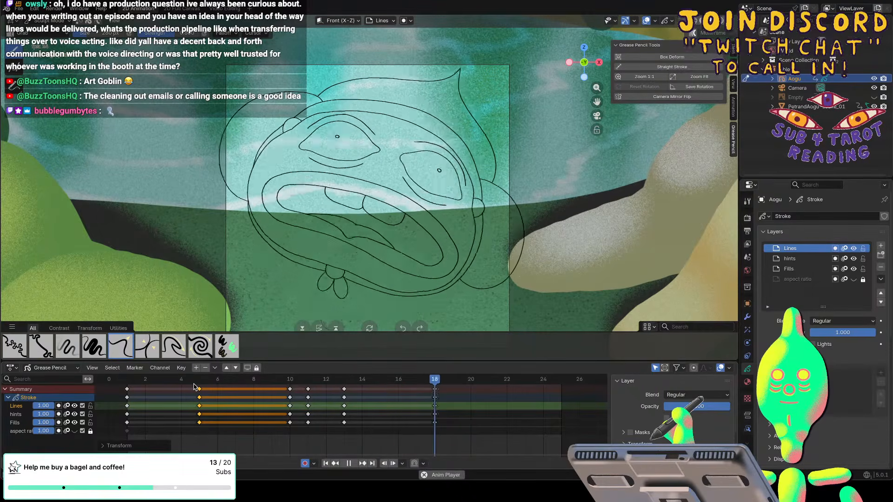
key("space")
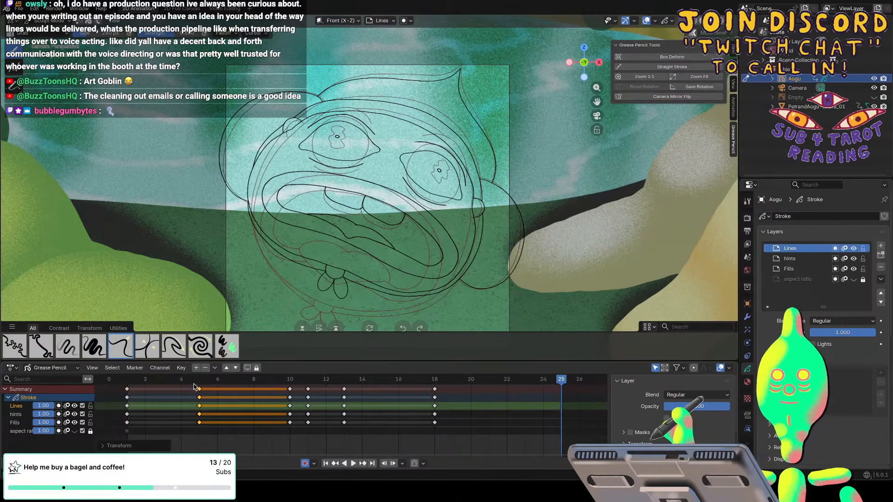
Save the file, replay the animation and return to frame 1.
key("ctrl+s")
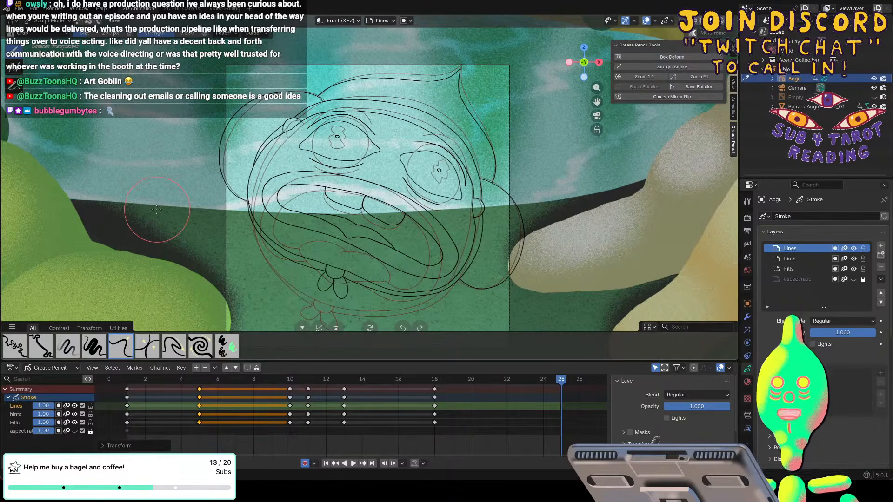
key("space")
key("space")
left_click(129, 377)
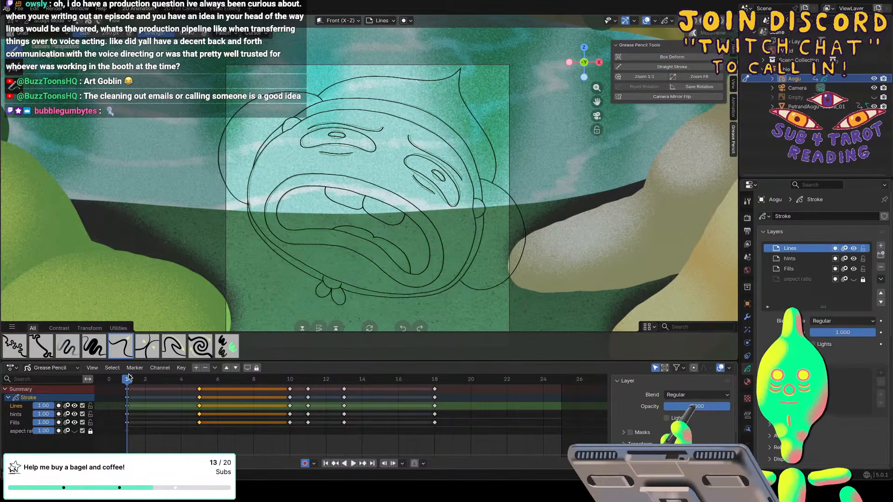
Return to Object Mode and add a blank Grease Pencil object to the scene.
left_click(48, 21)
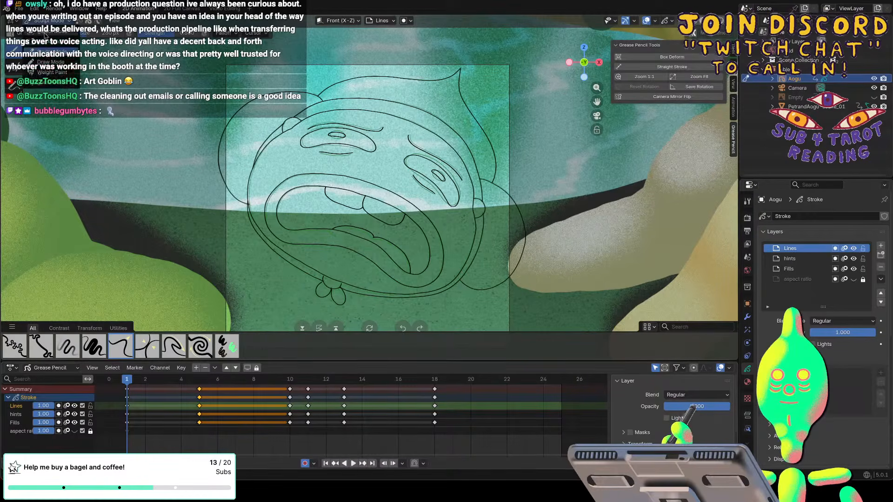
left_click(48, 34)
left_click(123, 22)
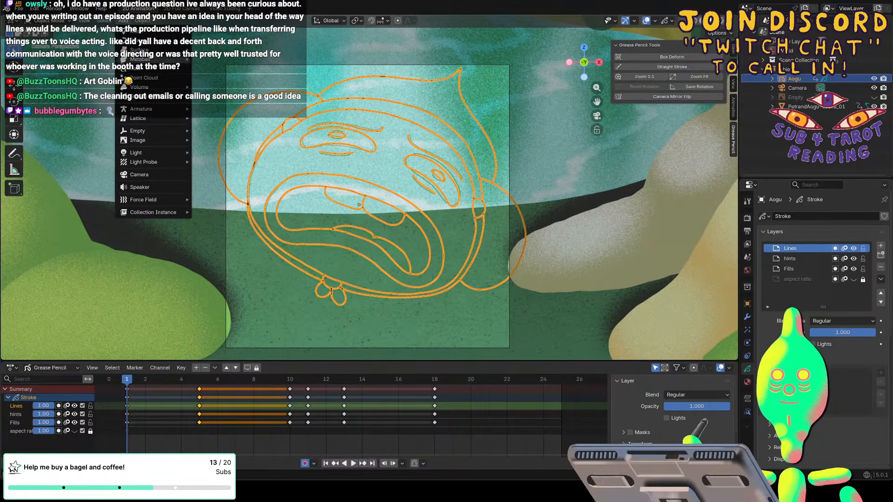
mouse_move(131, 131)
mouse_move(135, 98)
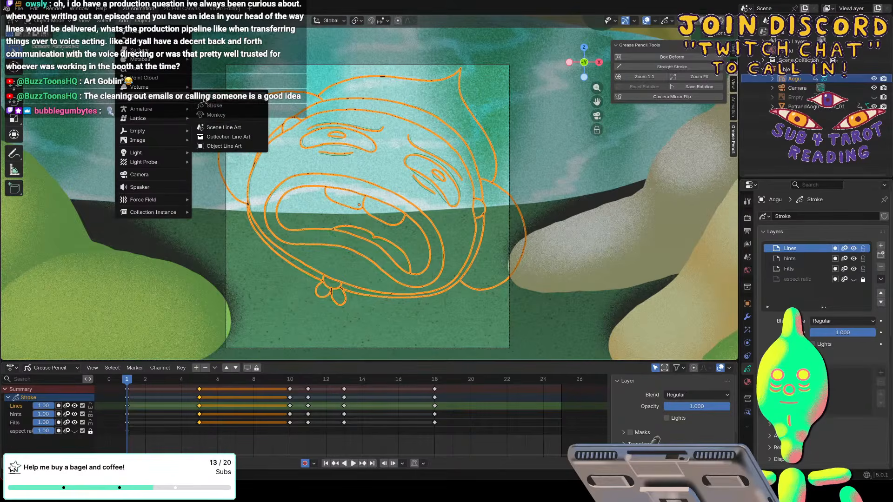
left_click(211, 101)
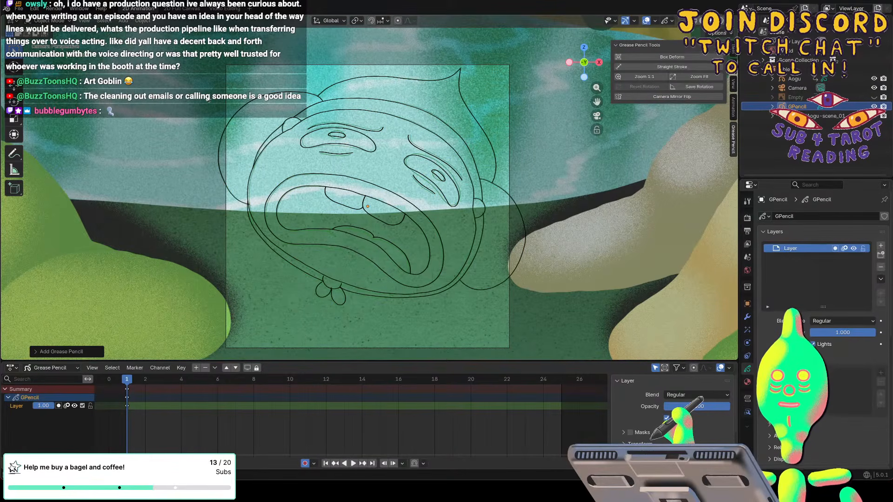
Draw a short test stroke over the character's face on the new Grease Pencil object in Draw Mode.
left_click(48, 21)
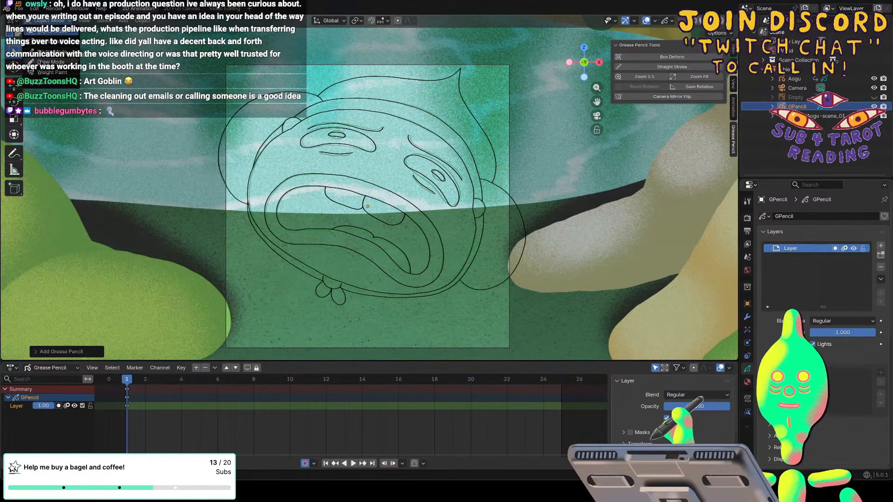
left_click(51, 62)
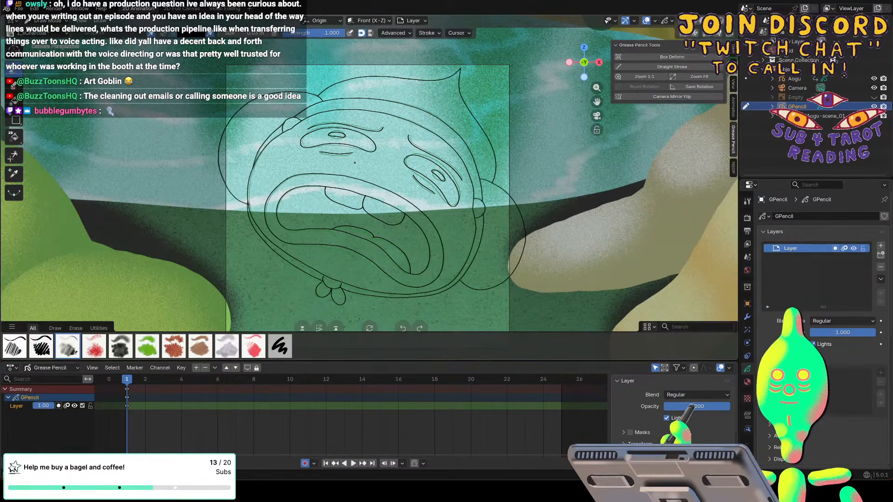
left_click_drag(355, 163, 376, 202)
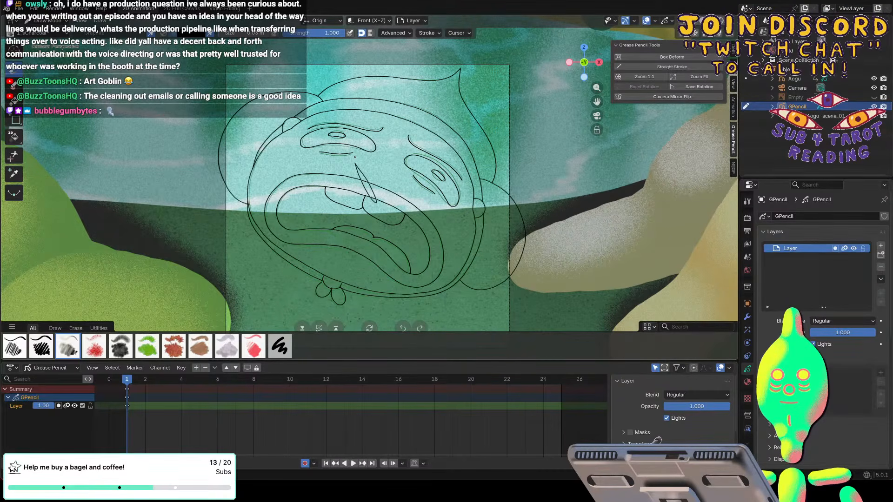
In Object Mode, move the new Grease Pencil object about 0.42 m along the global Y axis.
left_click(47, 20)
left_click(45, 34)
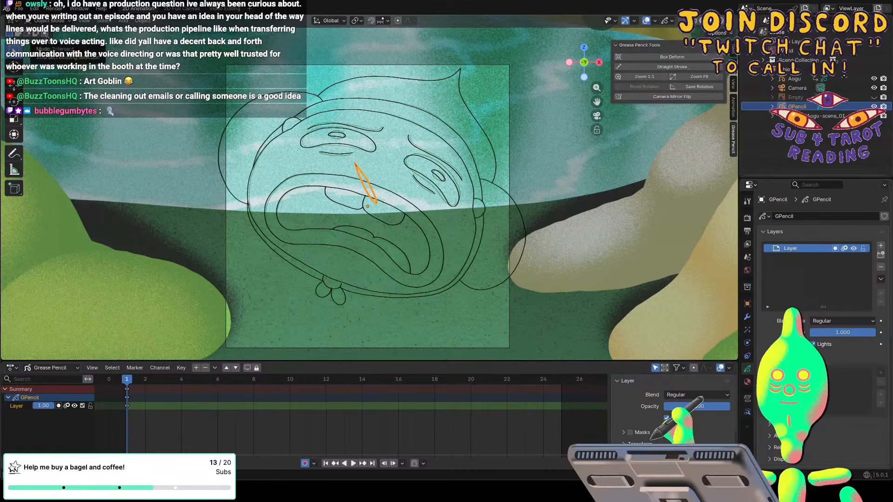
middle_click_drag(141, 116, 128, 113)
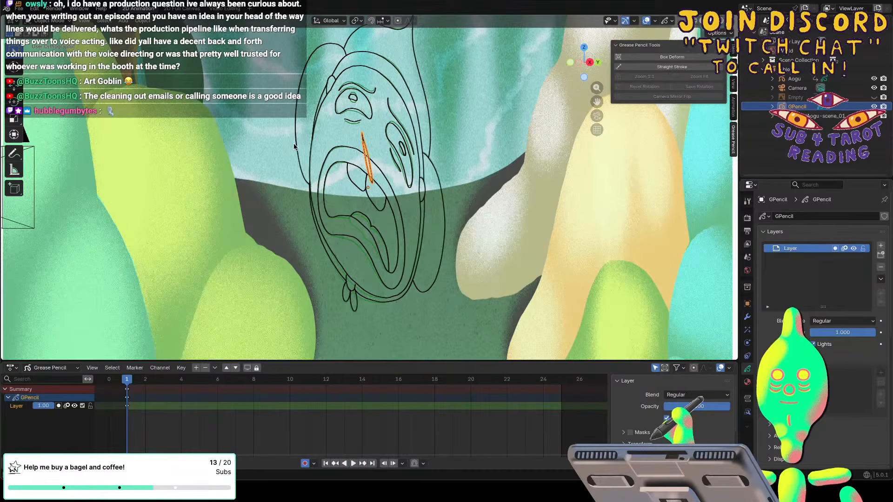
key("g")
key("y")
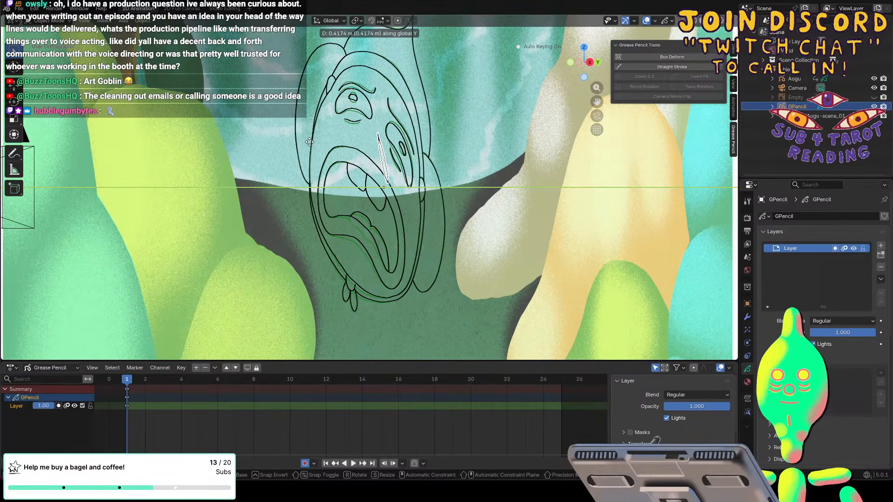
left_click(309, 141)
Shift the new Grease Pencil object back along negative global Y, finishing with about 0.49 m, to place it in front of the character's lines.
key("KP_3")
scroll(310, 145, "left", 2)
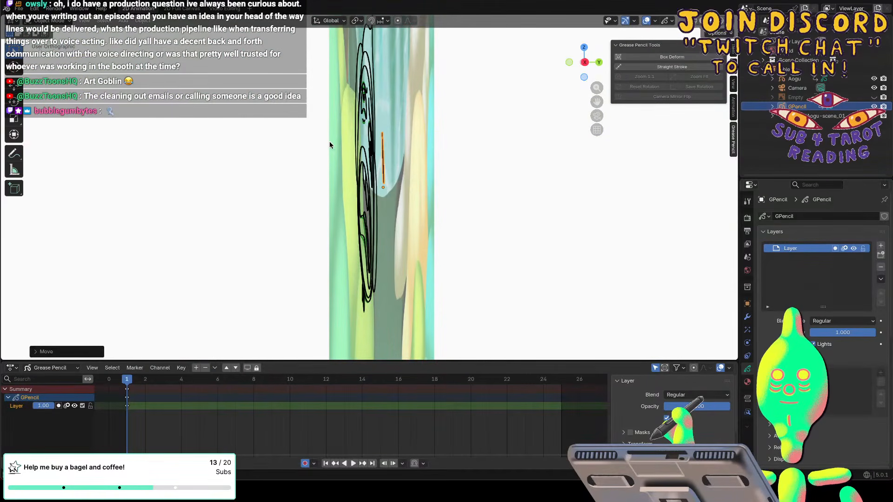
key("g")
key("y")
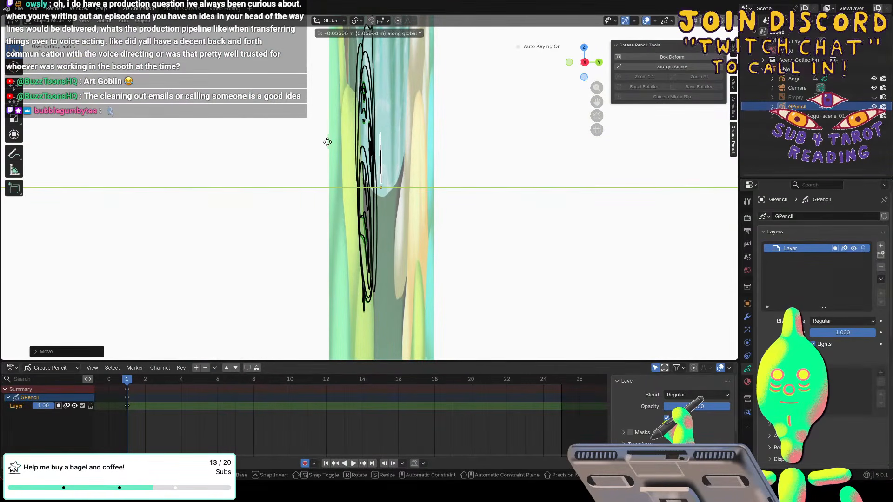
left_click(325, 141)
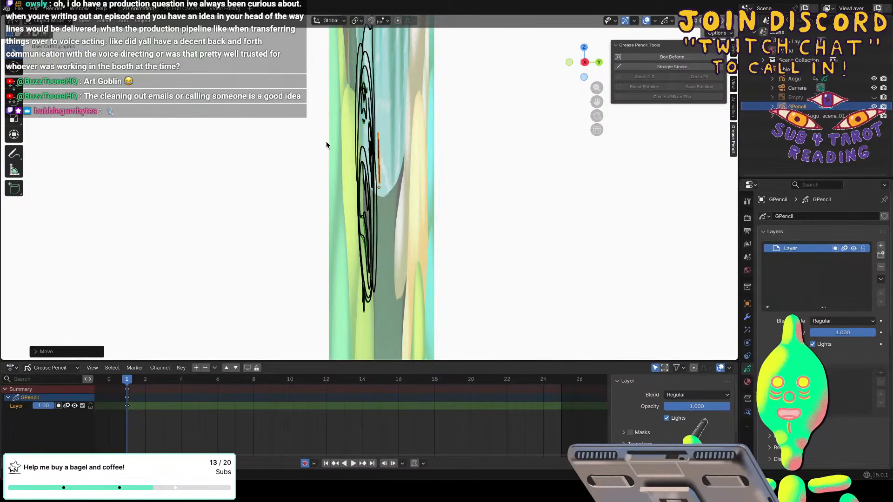
middle_click_drag(325, 141, 325, 141)
key("g")
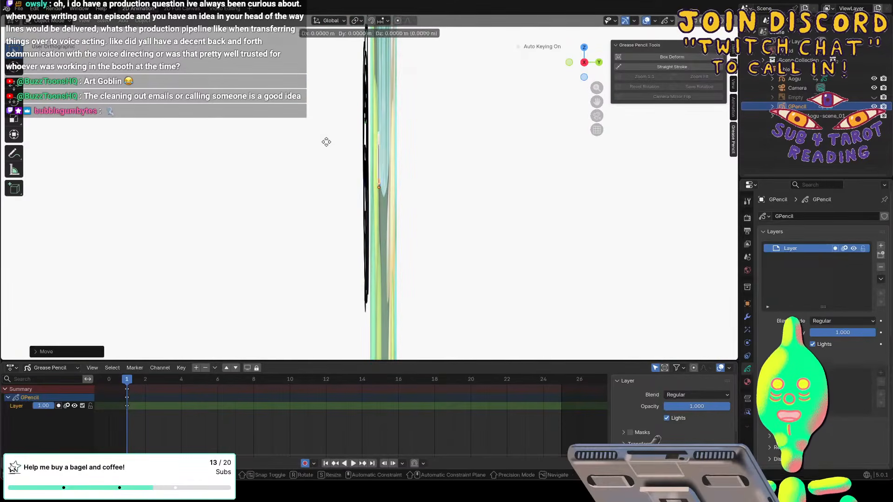
key("y")
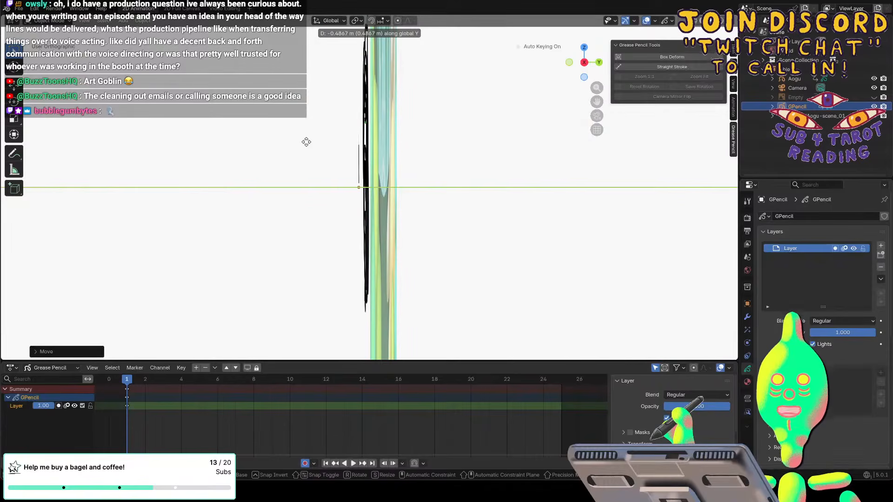
left_click(306, 141)
Erase the test stroke in the camera view using Draw Mode and rename the new Grease Pencil object HANDS.
middle_click_drag(306, 142, 306, 142)
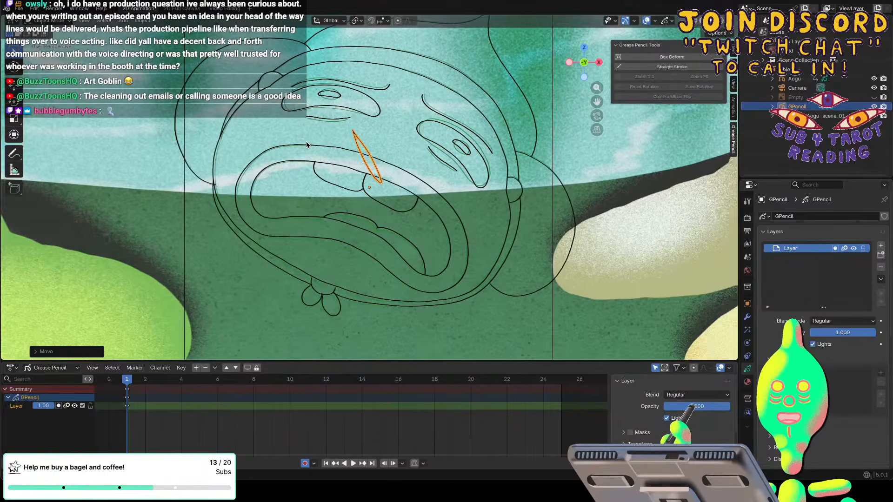
key("KP_0")
left_click(48, 61)
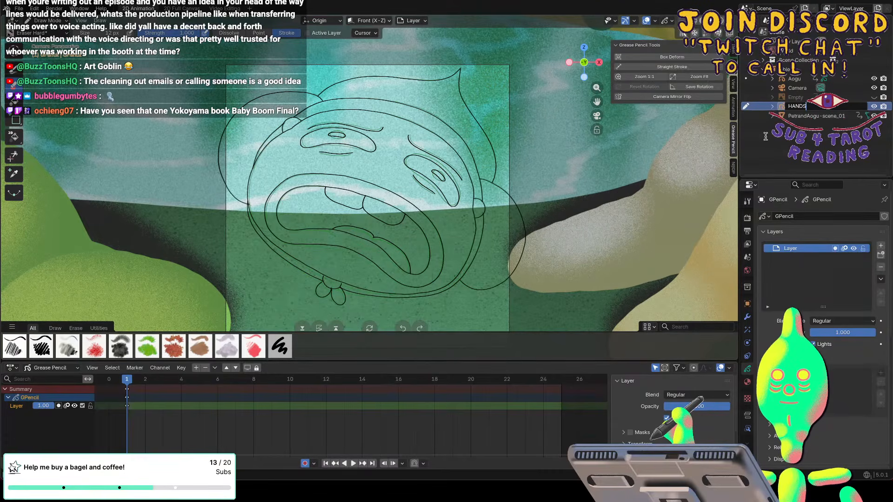
key("Return")
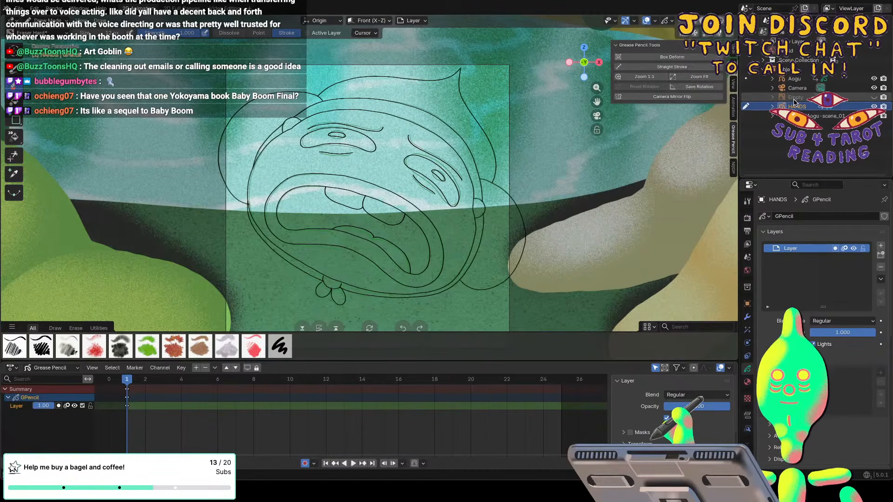
left_click(16, 75)
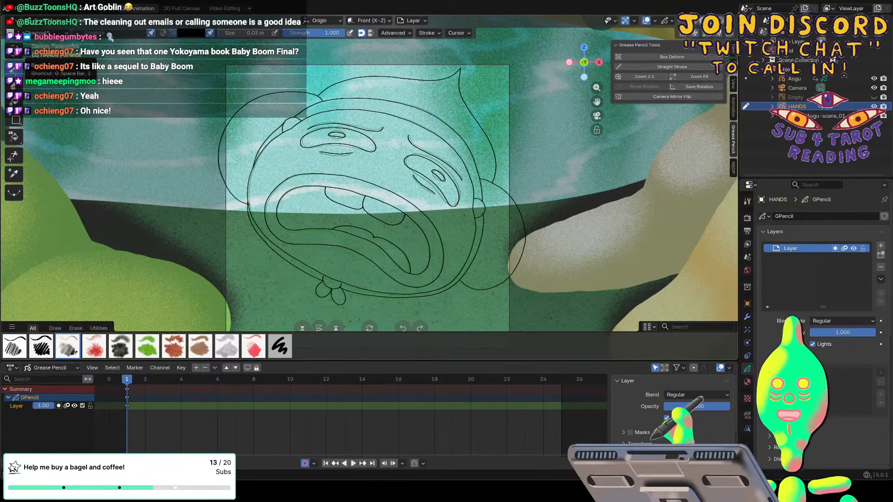
Unhide the reference image empty in the viewport and set its opacity to 0.185.
left_click(874, 97)
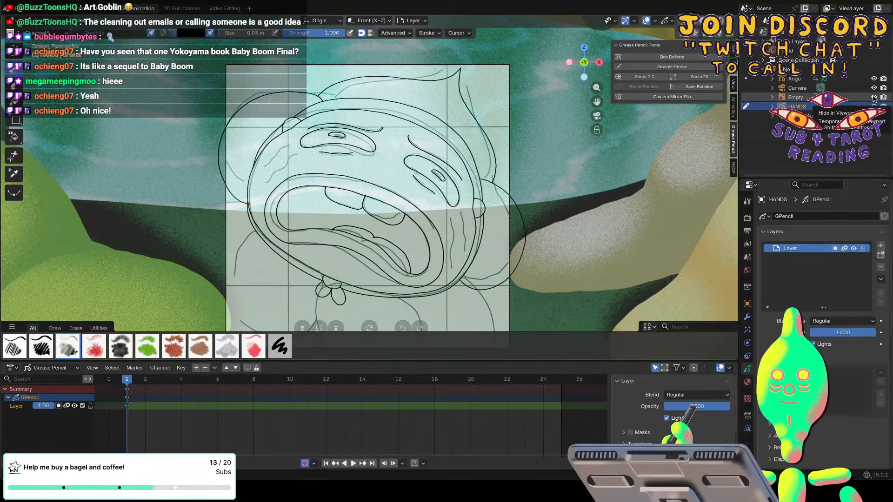
left_click(794, 97)
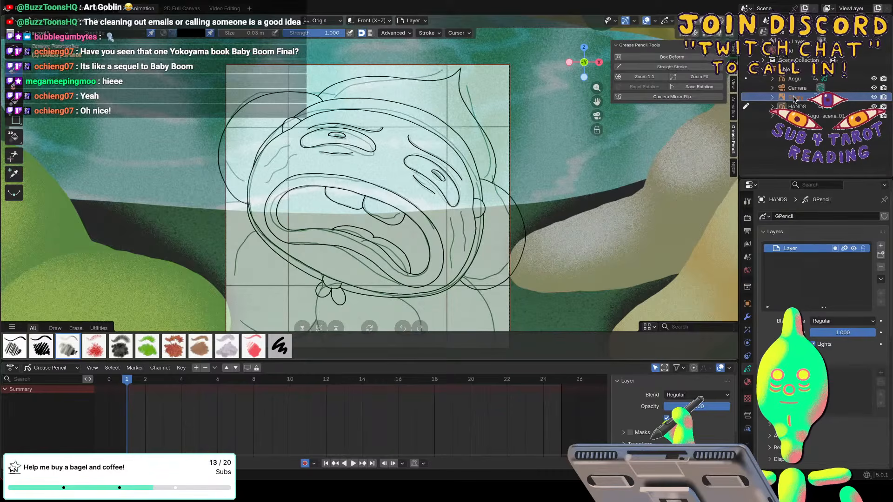
mouse_move(874, 331)
left_mouse_down()
mouse_move(828, 332)
mouse_move(878, 332)
left_mouse_up()
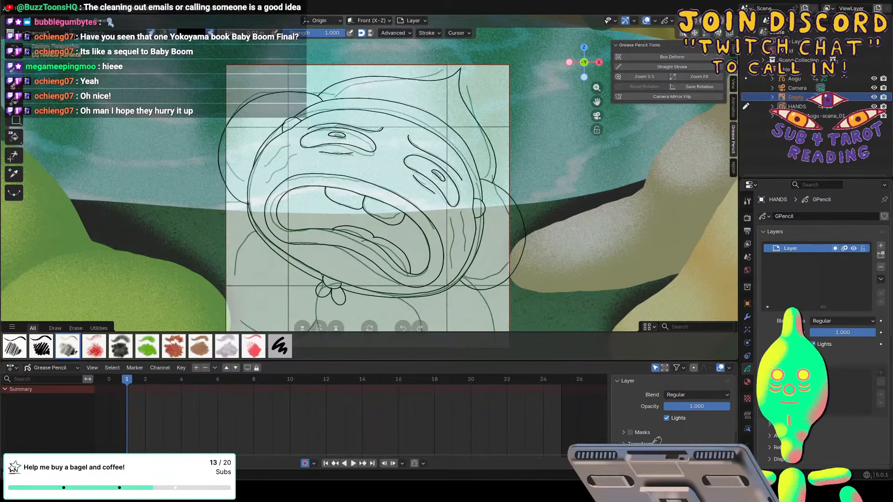
left_click(50, 23)
left_click(44, 31)
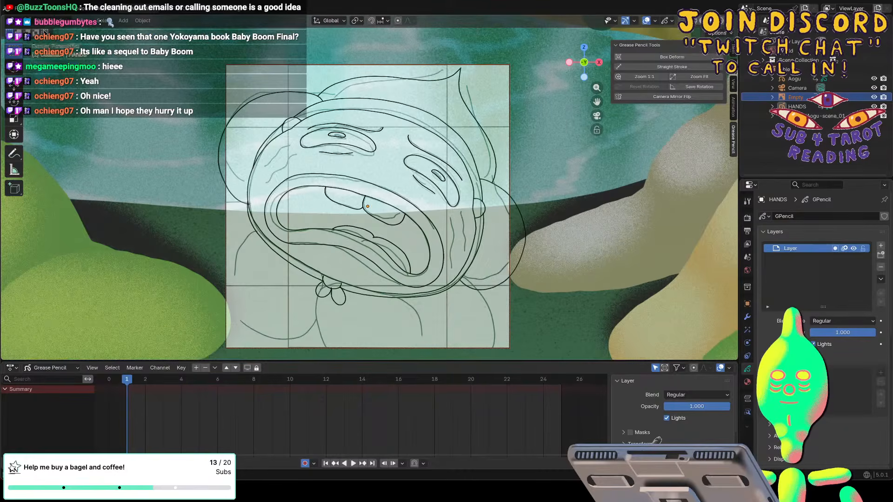
left_click(792, 97)
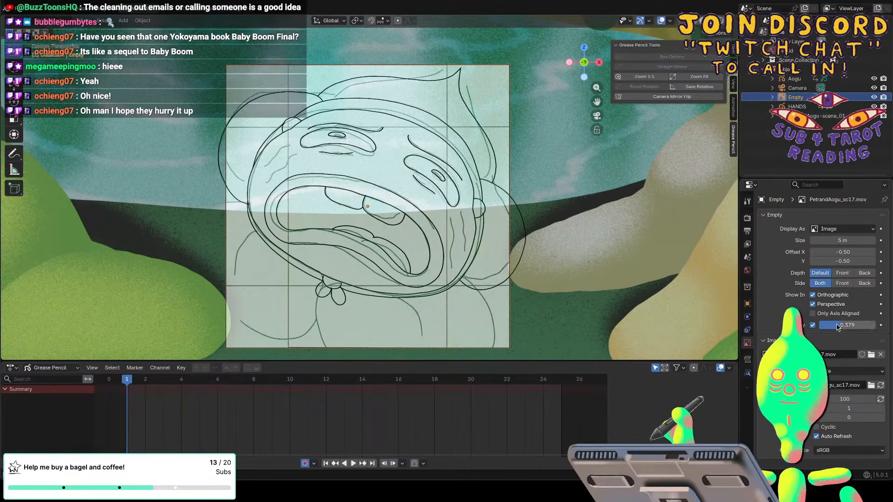
mouse_move(837, 327)
left_mouse_down()
mouse_move(813, 327)
mouse_move(823, 326)
left_mouse_up()
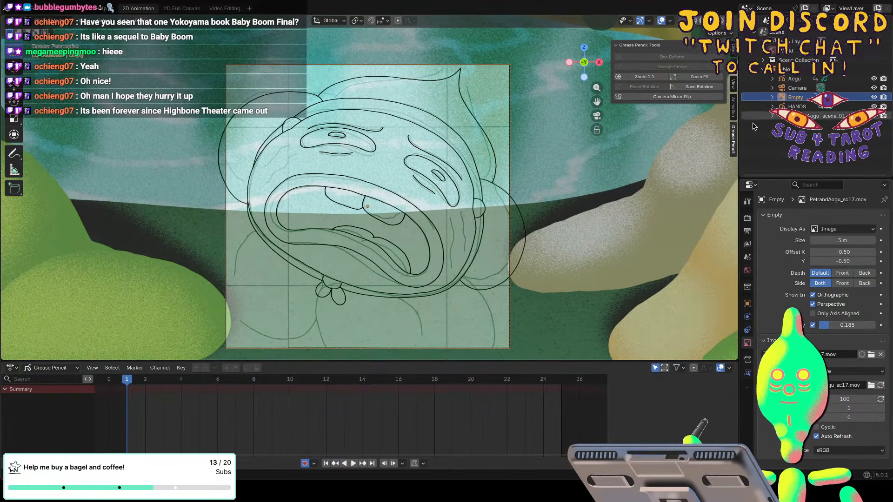
Draw two large rounded outlines below the character's mouth on the HANDS object, following the faint reference sketch.
left_click(796, 106)
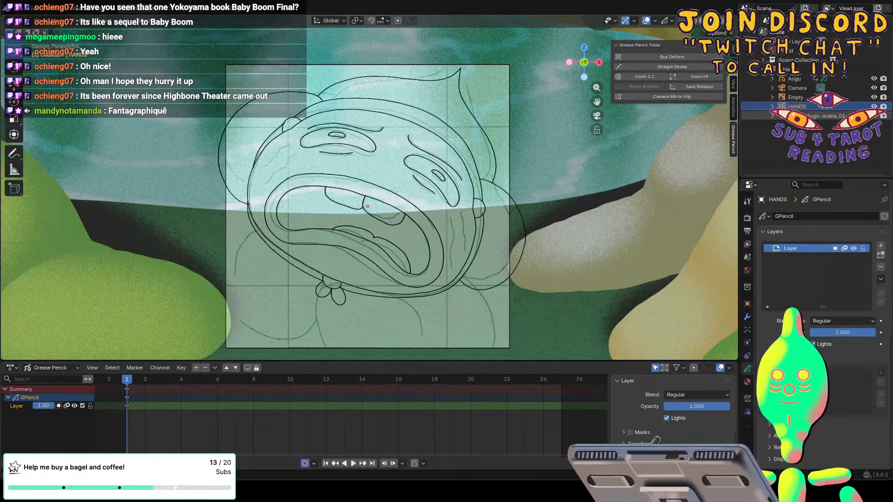
scroll(215, 231, "down", 7, "shift")
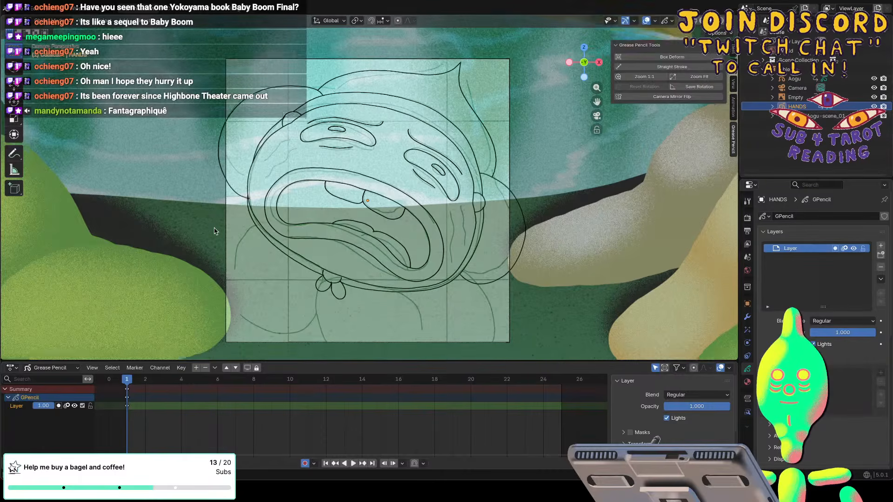
scroll(214, 231, "down", 5, "shift")
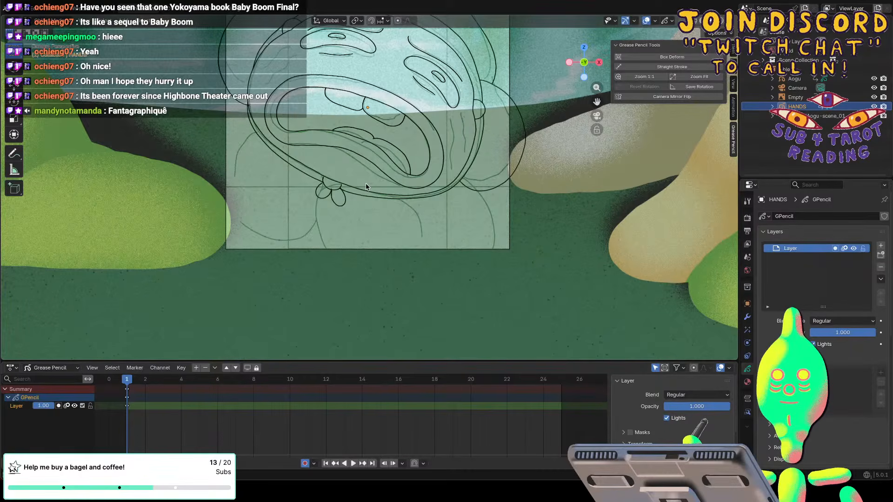
left_click(795, 97)
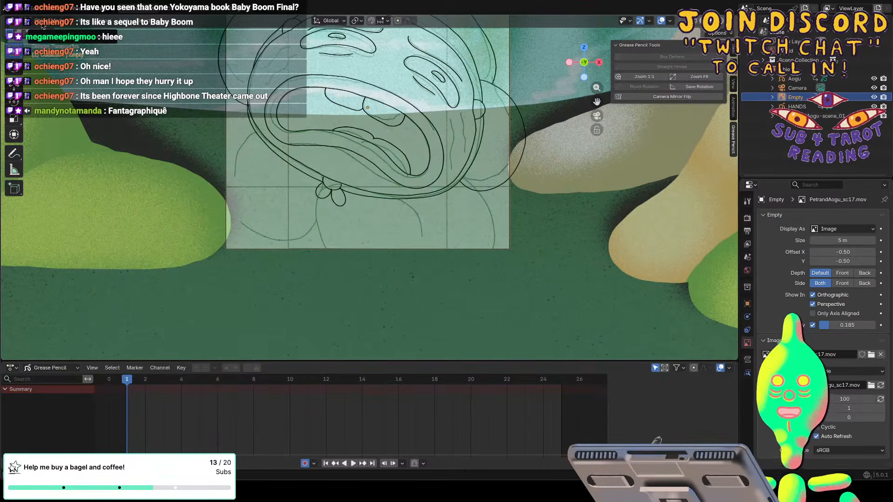
left_click(793, 106)
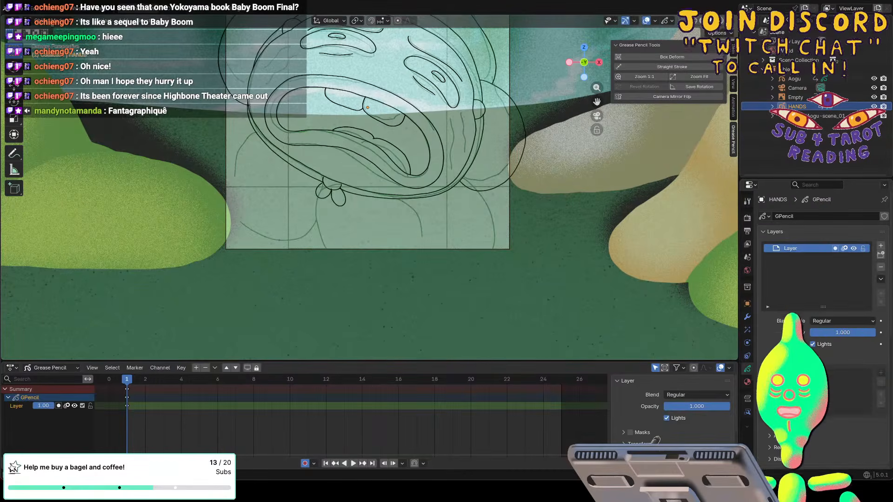
left_click(49, 20)
left_click(48, 61)
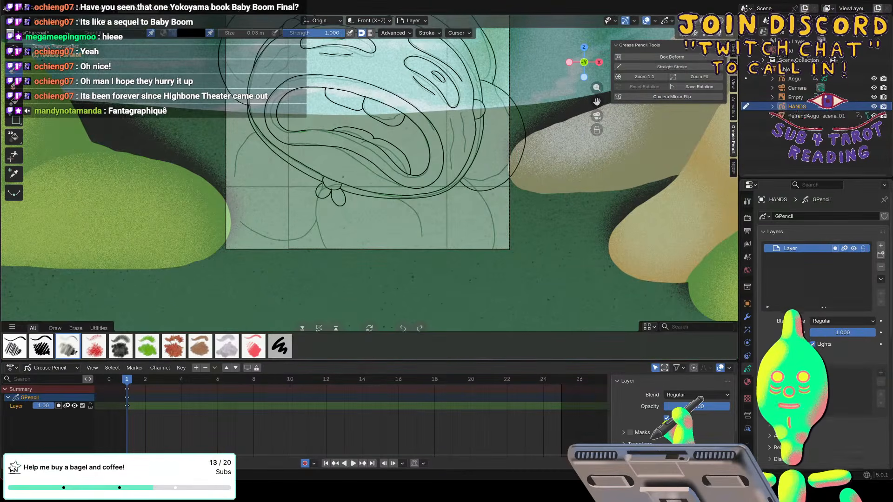
mouse_move(343, 180)
left_mouse_down()
mouse_move(393, 190)
mouse_move(414, 212)
mouse_move(420, 242)
mouse_move(402, 266)
mouse_move(339, 270)
mouse_move(309, 244)
mouse_move(303, 214)
mouse_move(323, 179)
left_mouse_up()
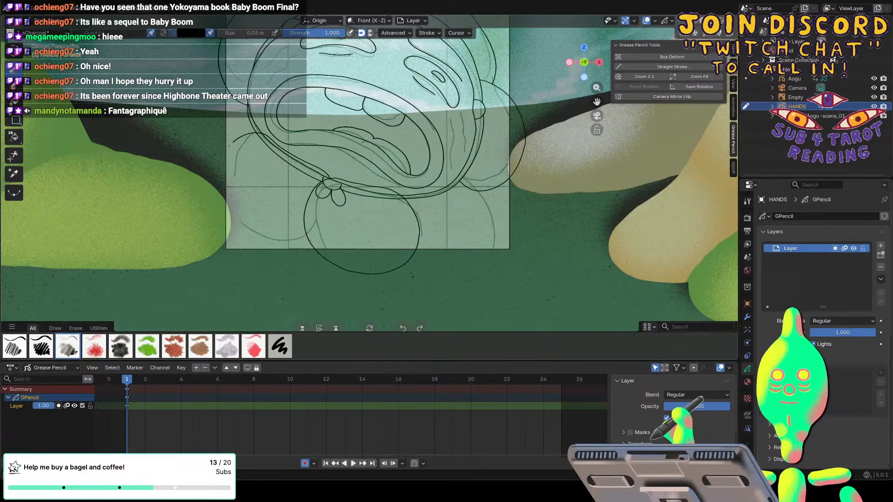
mouse_move(230, 146)
left_mouse_down()
mouse_move(218, 170)
mouse_move(229, 218)
left_mouse_up()
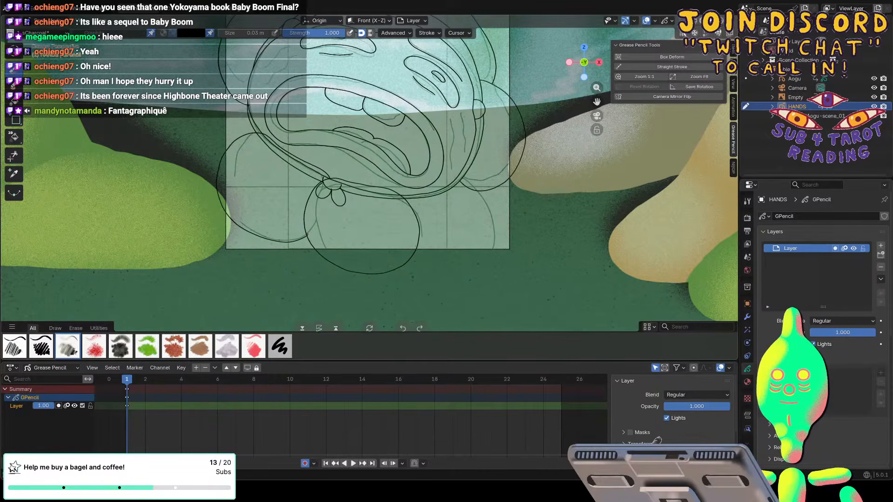
In Sculpt Mode, resize the Grab brush and pull the outer edge of the left hand outline slightly inward at frame 1.
left_click(53, 23)
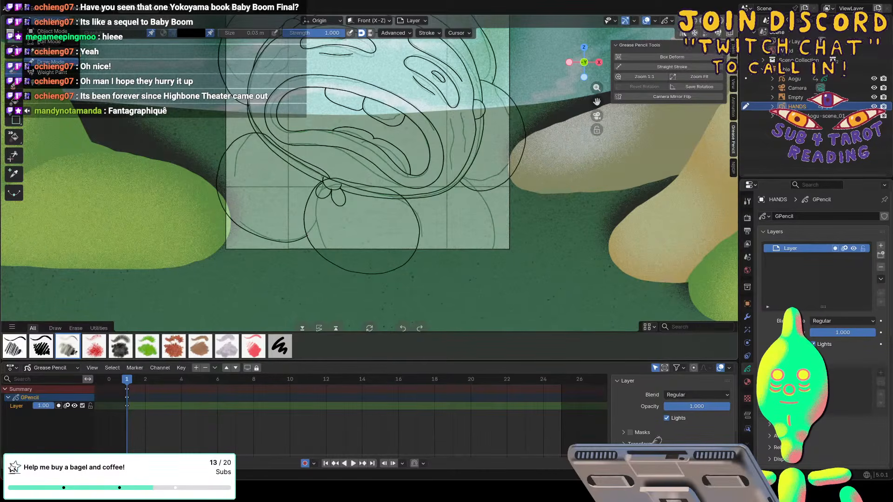
left_click(52, 51)
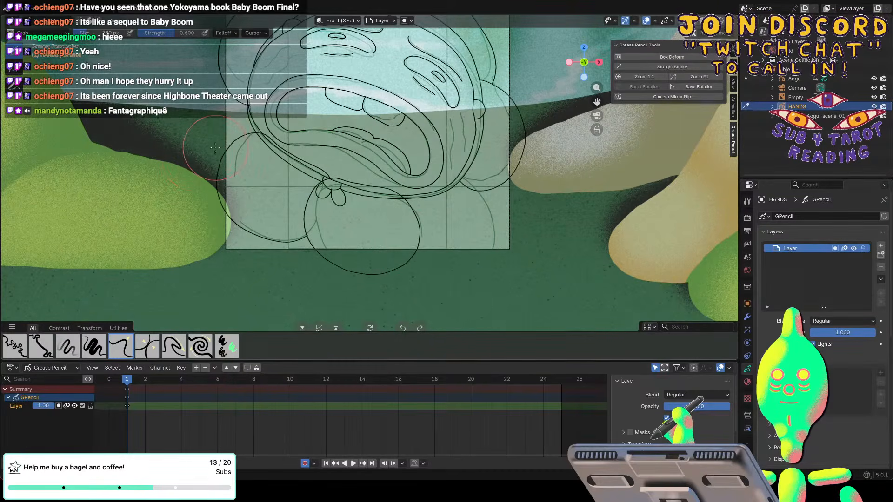
key("f")
left_click(219, 181)
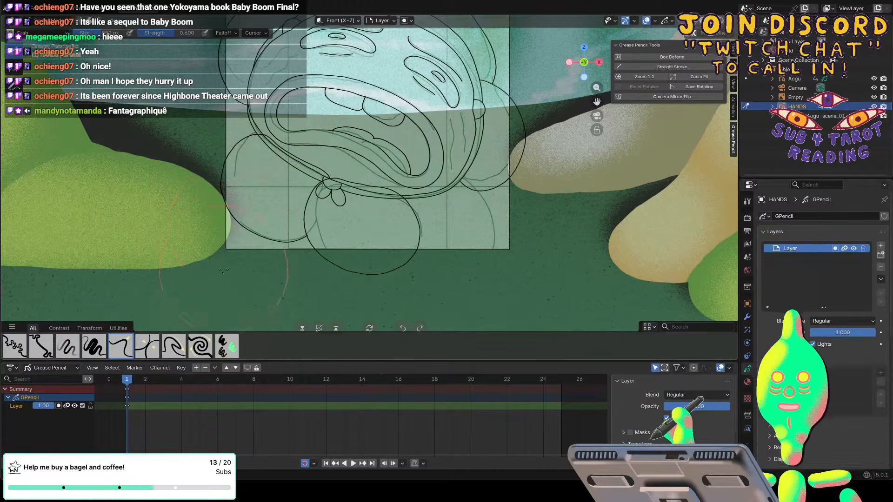
Return to Draw Mode and draw a smaller rounded shape below each of the two large hand outlines.
left_click(32, 21)
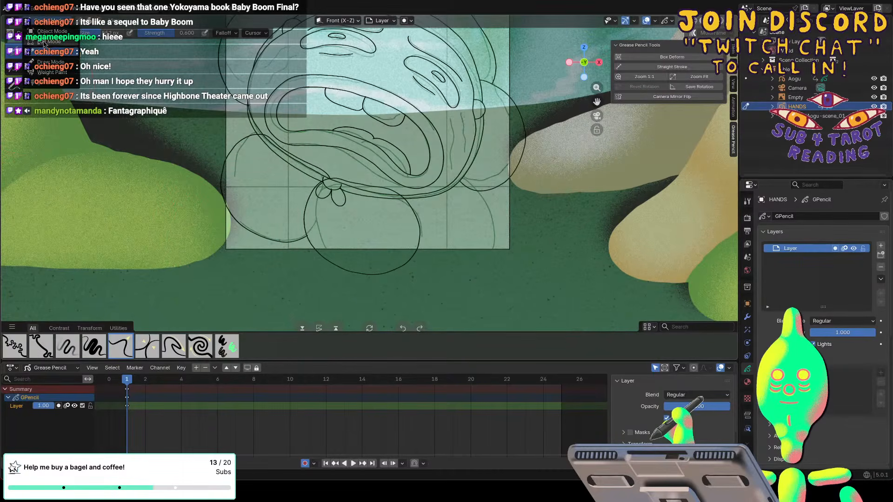
left_click(51, 62)
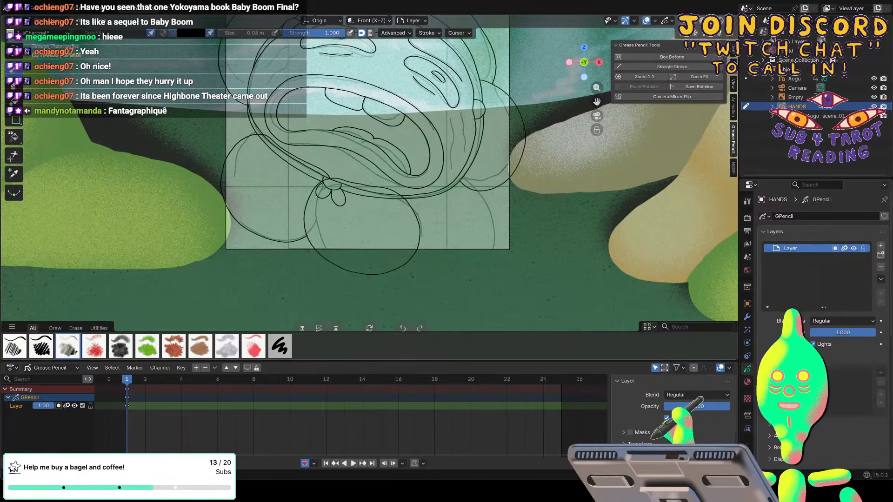
mouse_move(409, 261)
left_mouse_down()
mouse_move(412, 282)
mouse_move(393, 299)
mouse_move(340, 288)
mouse_move(327, 262)
left_mouse_up()
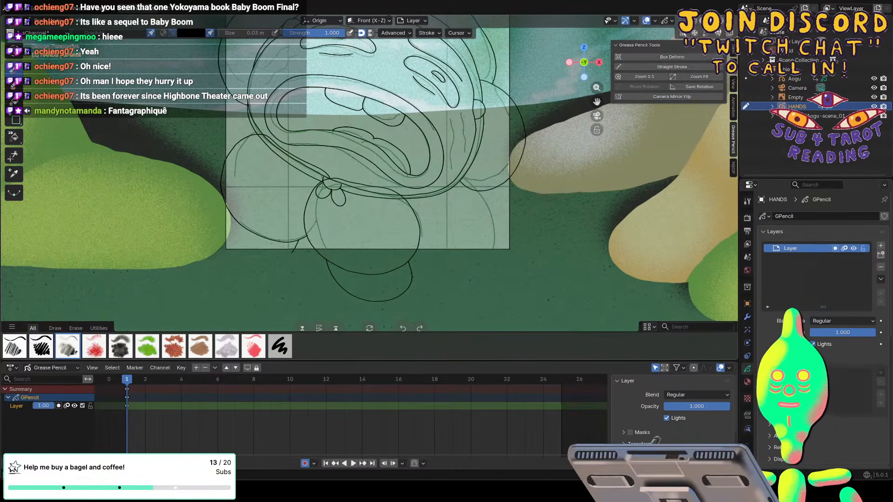
mouse_move(299, 240)
left_mouse_down()
mouse_move(247, 265)
mouse_move(216, 234)
mouse_move(224, 198)
left_mouse_up()
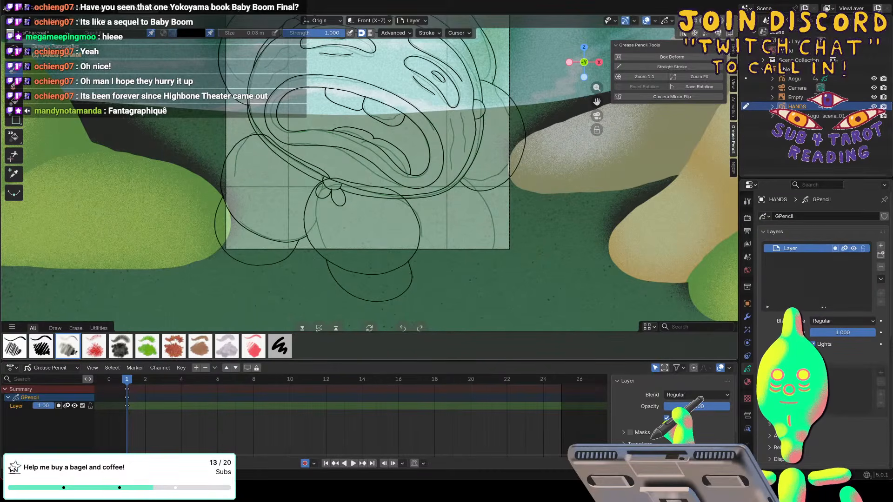
key("f")
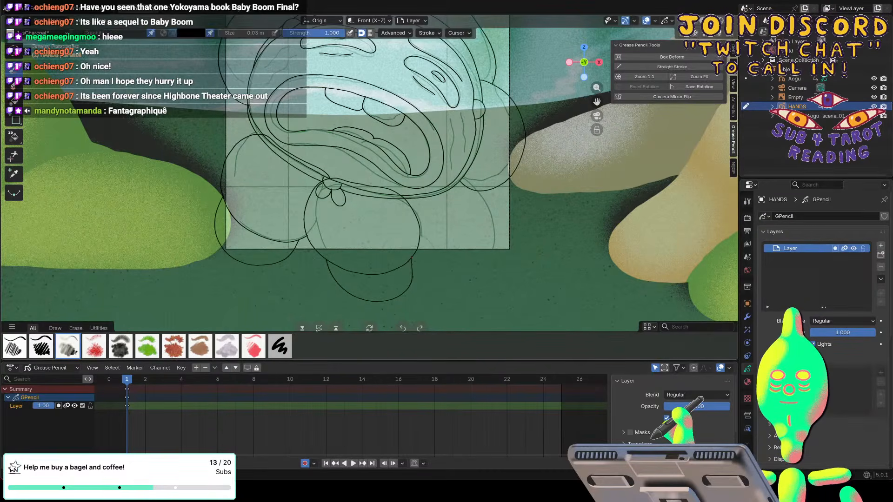
left_click_drag(411, 272, 416, 269)
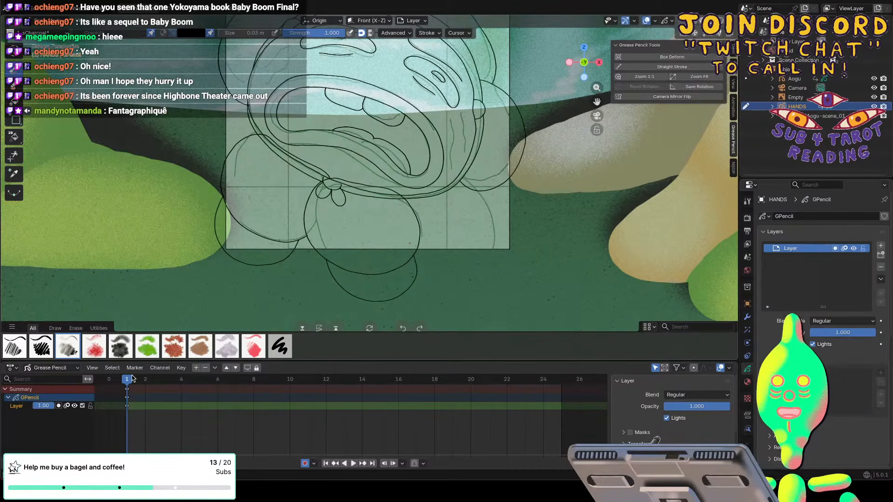
Move to frame 5 and nudge the HANDS outlines with the Grab brush in Sculpt Mode to create a new keyframe.
key("space")
left_click_drag(130, 382, 198, 382)
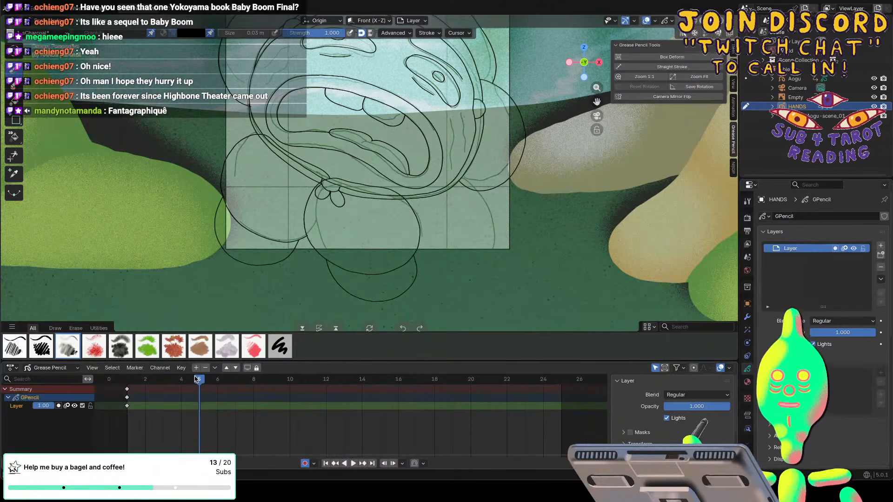
left_click(48, 20)
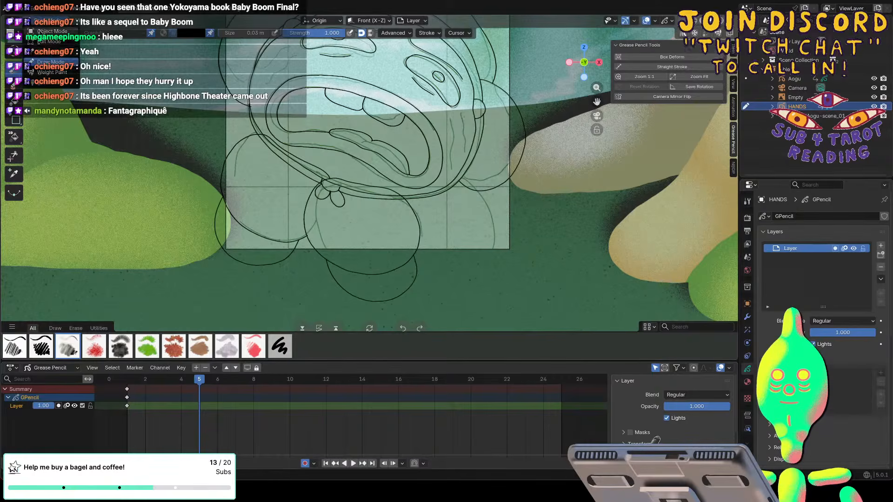
left_click(46, 47)
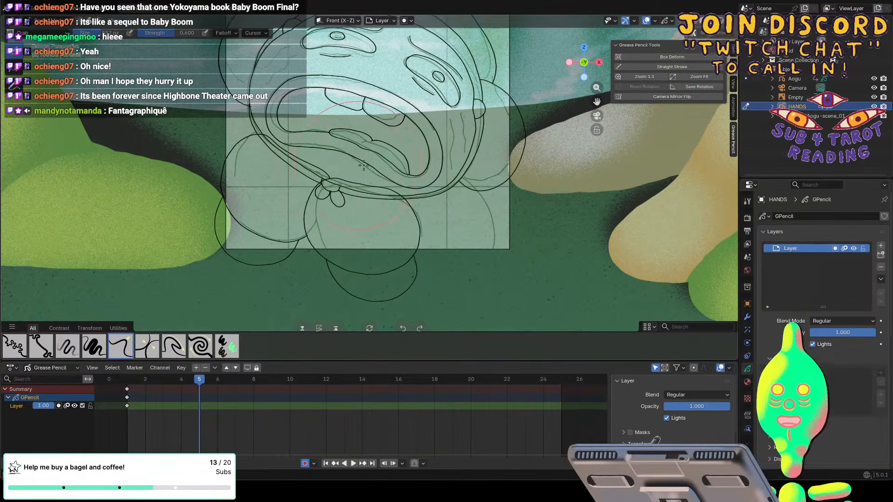
mouse_move(353, 170)
left_mouse_down()
mouse_move(364, 169)
mouse_move(302, 151)
left_mouse_up()
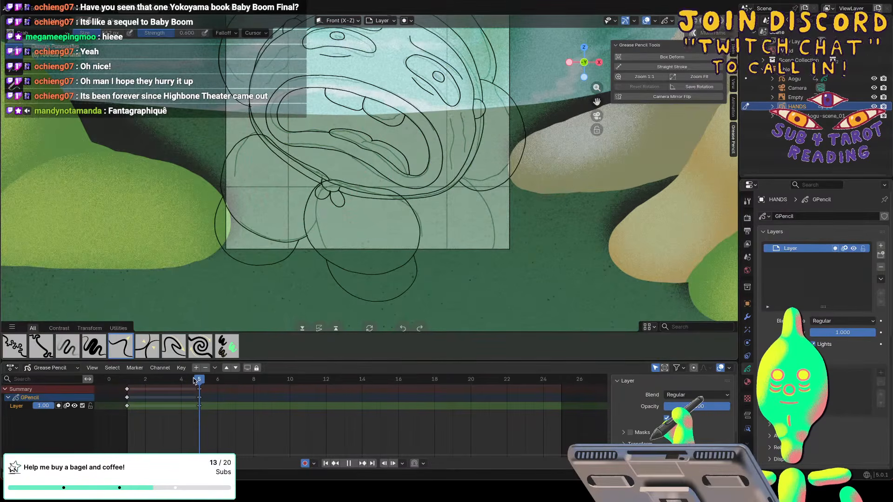
Key a slight Grab adjustment of the HANDS outlines at frame 10 and hide the reference image empty in the viewport.
left_click_drag(199, 382, 290, 379)
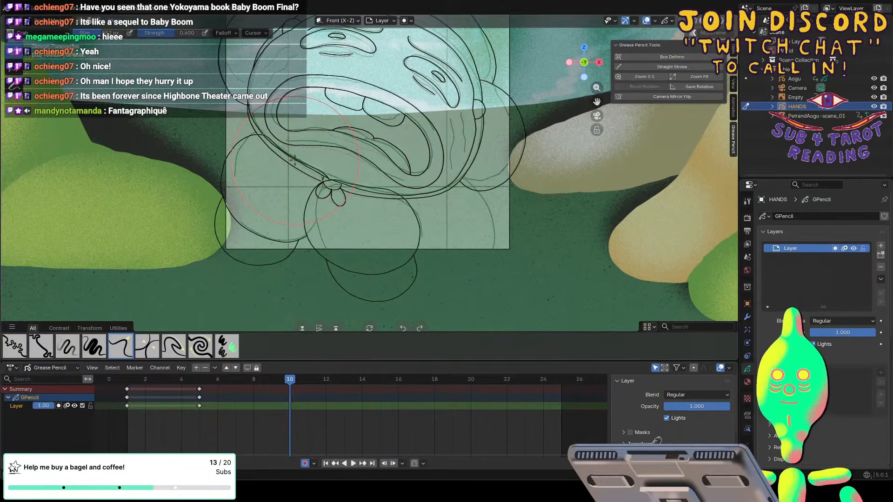
left_click_drag(351, 178, 349, 175)
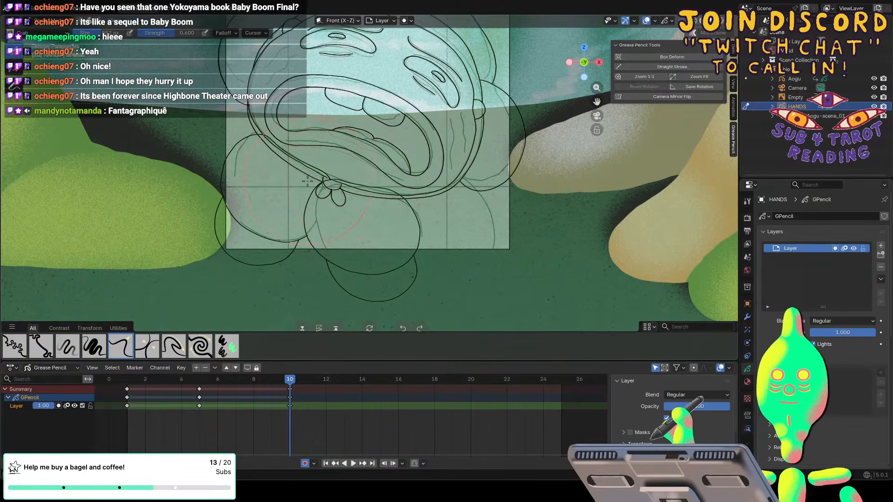
key("space")
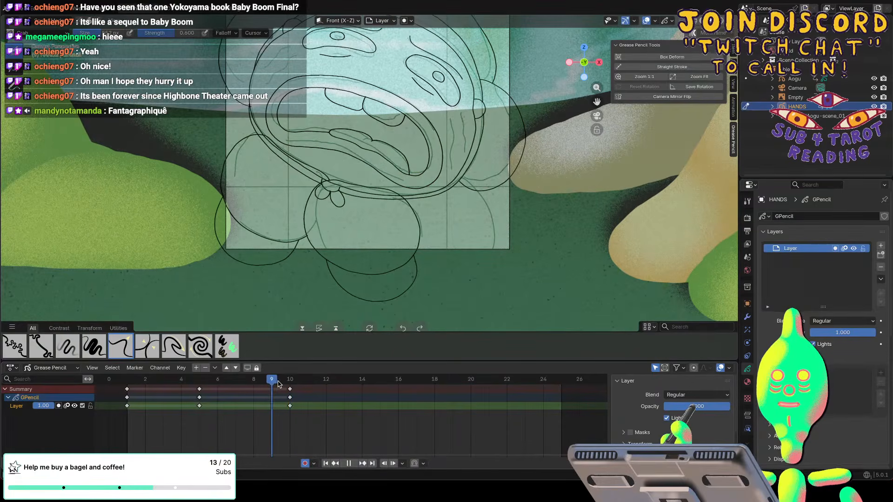
key("space")
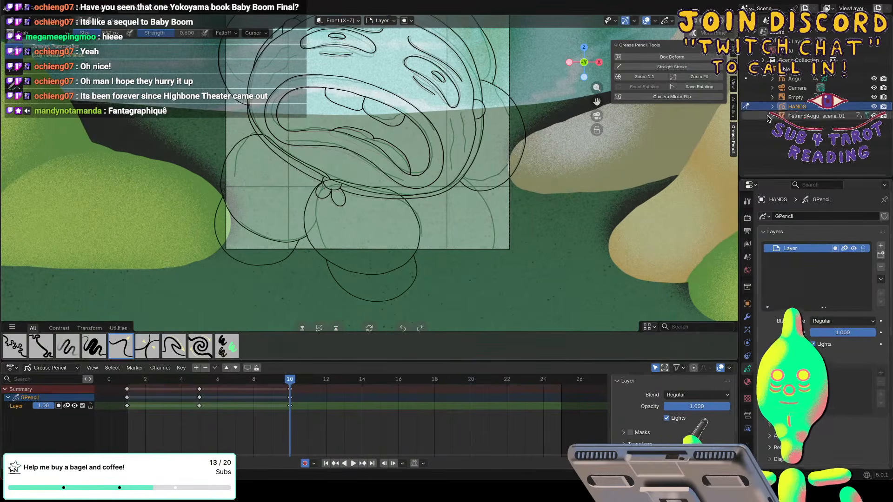
left_click(874, 97)
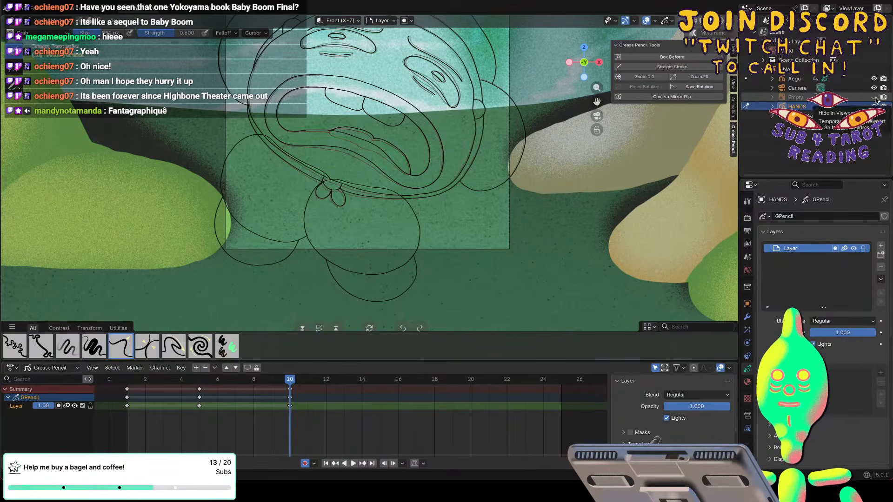
Move to frame 11 and nudge the HANDS outlines near the character's chin, adjusting the Grab brush size between strokes.
key("space")
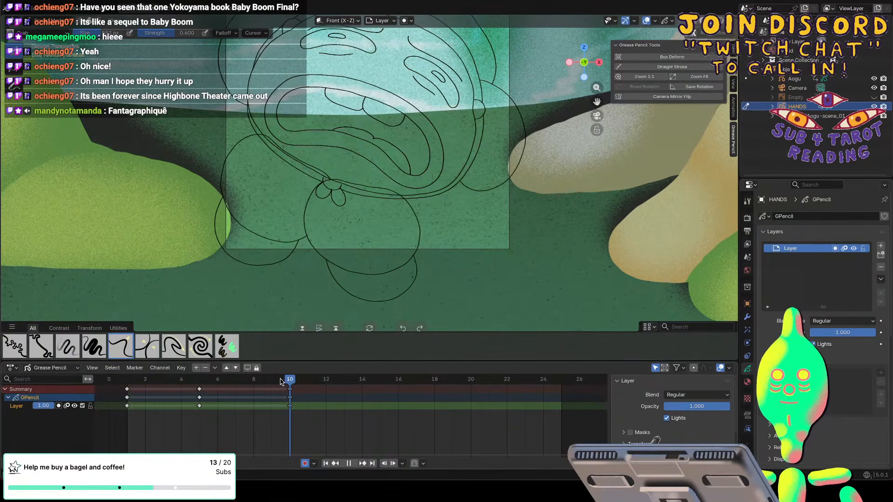
mouse_move(290, 381)
left_mouse_down()
mouse_move(280, 380)
mouse_move(307, 379)
left_mouse_up()
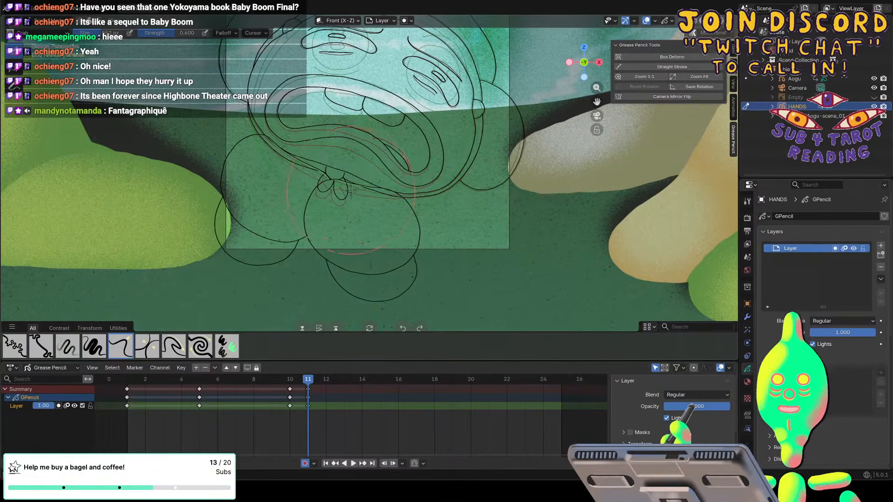
left_click_drag(339, 179, 338, 176)
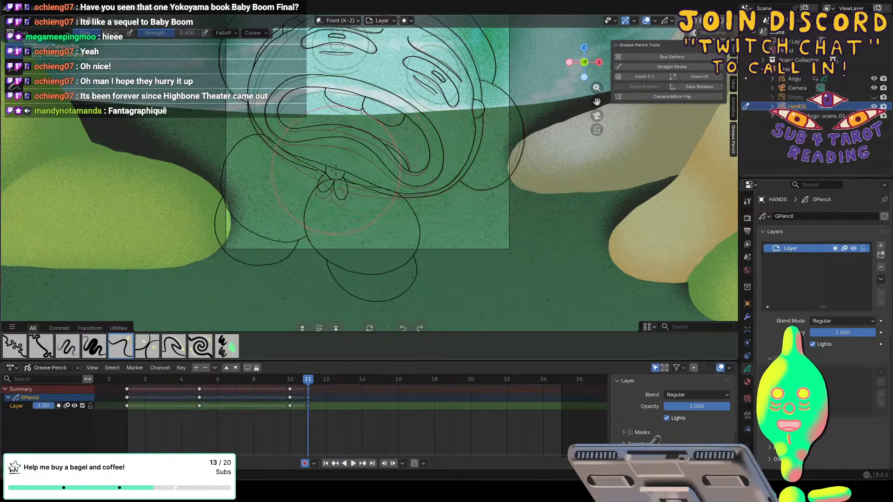
key("f")
left_click(319, 178)
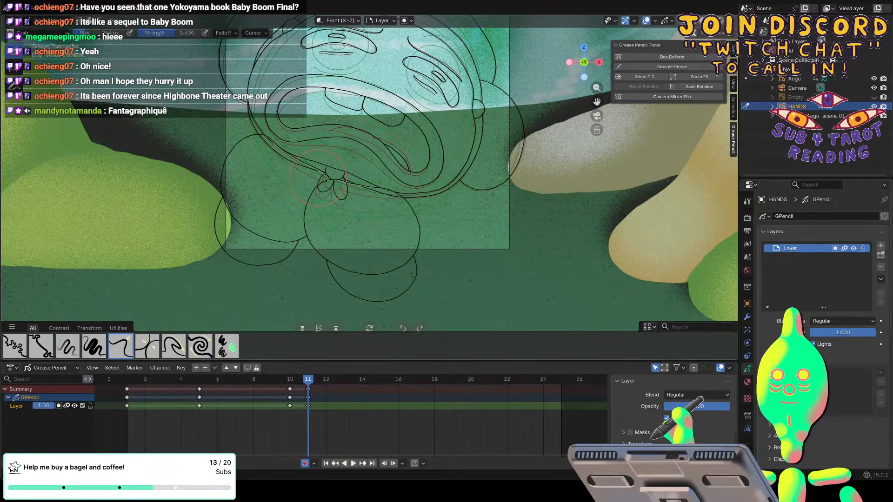
key("f")
left_click(360, 184)
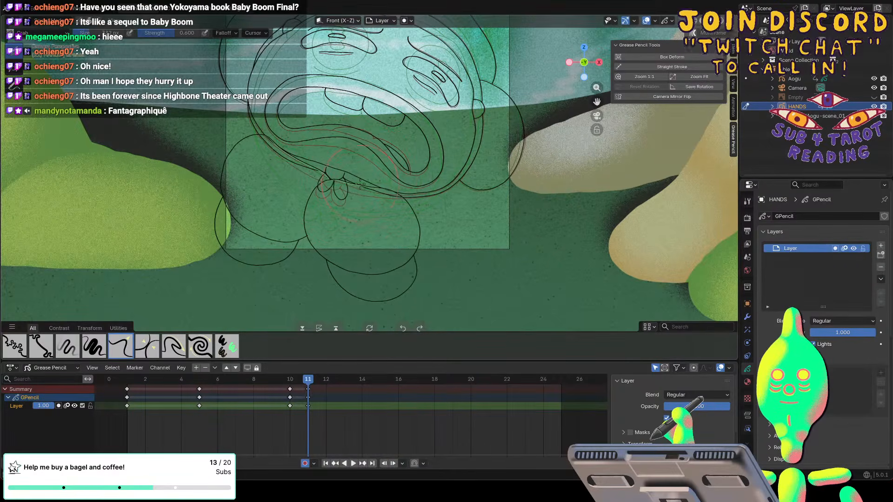
left_click_drag(361, 180, 366, 181)
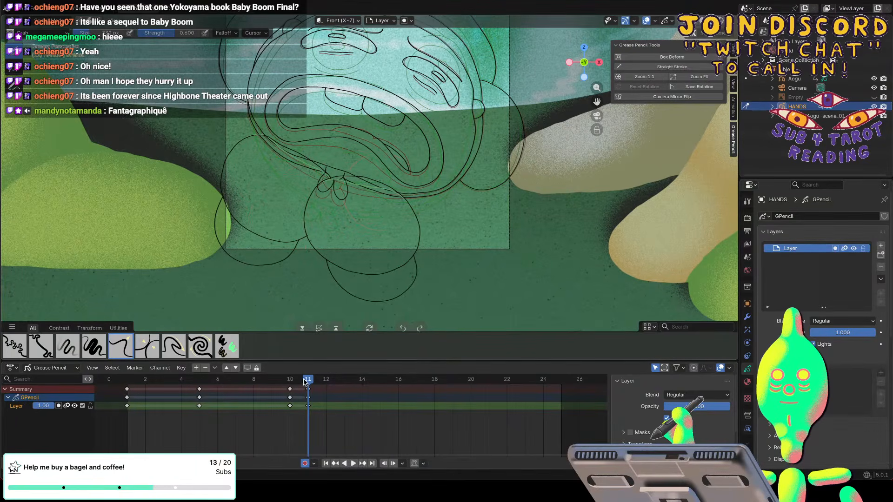
In Edit Mode, move the HANDS strokes at frame 11 by about 0.1 m along X and Z, and check the motion against frame 10.
mouse_move(304, 379)
left_mouse_down()
mouse_move(289, 380)
mouse_move(305, 380)
left_mouse_up()
left_click(43, 21)
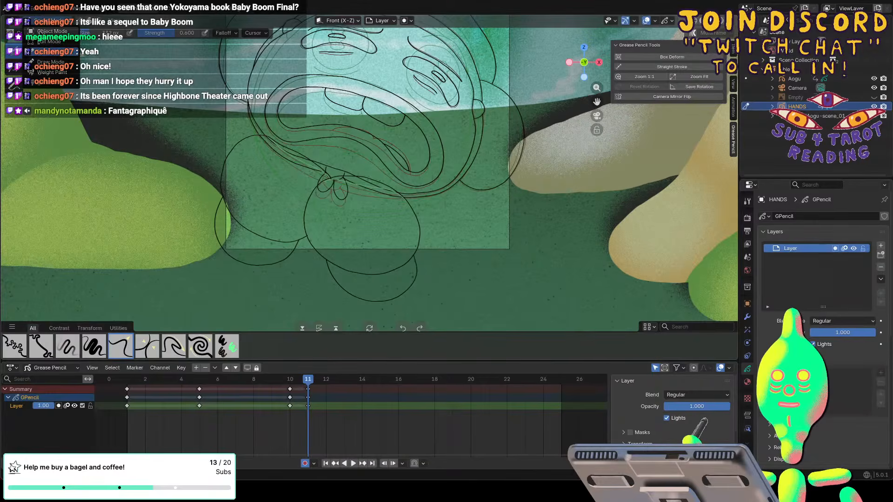
left_click(49, 42)
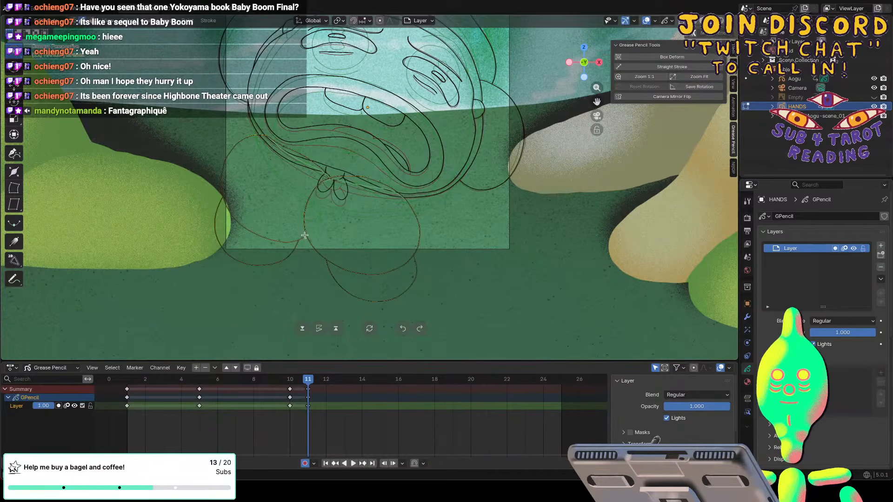
key("g")
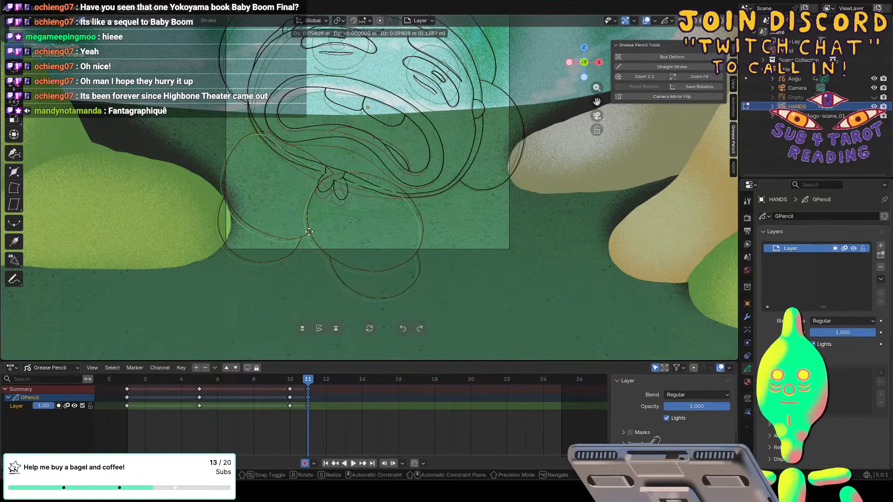
left_click(308, 231)
key("space")
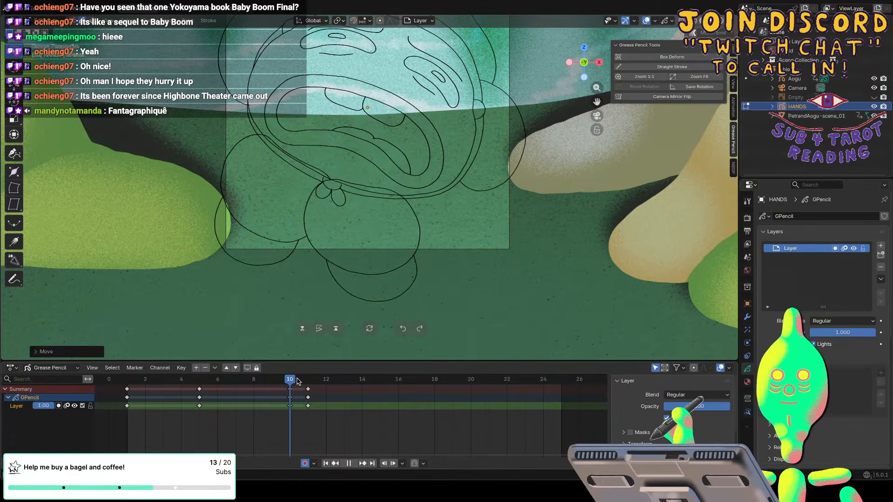
key("space")
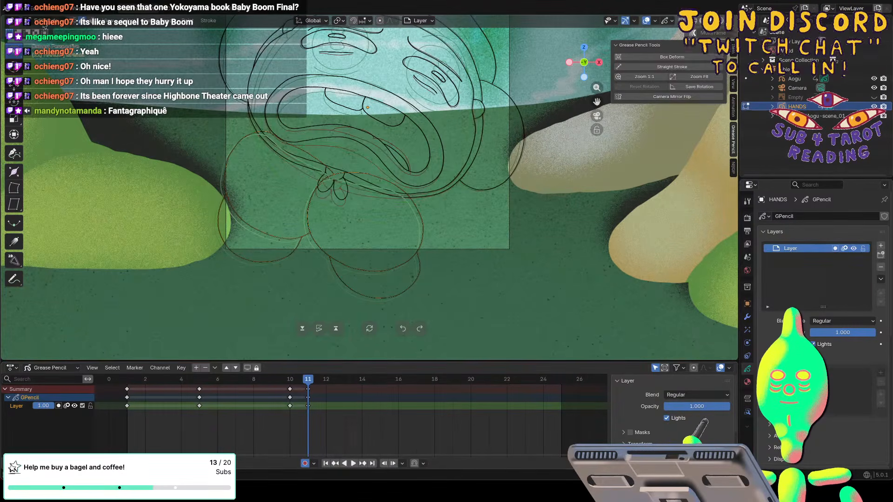
Go back to Sculpt Mode, resize the Grab brush, and refine the upper edge of the left hand outline at frame 11.
key("Tab")
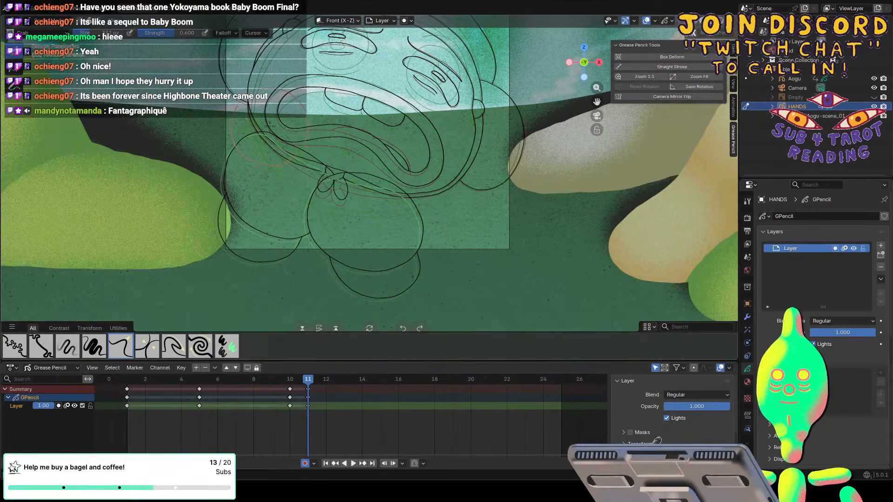
key("f")
left_click(267, 126)
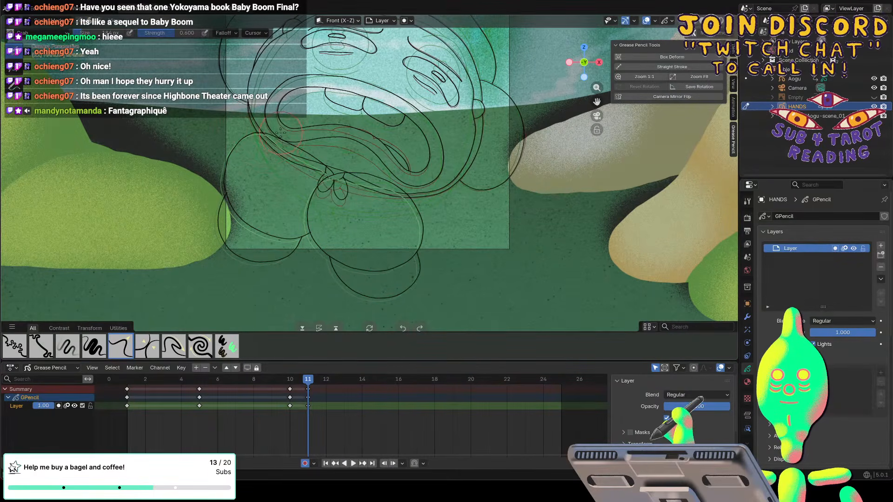
Go to frame 13 and, in Edit Mode, move the HANDS strokes by about -0.11 m along X and -0.73 m along Z.
key("space")
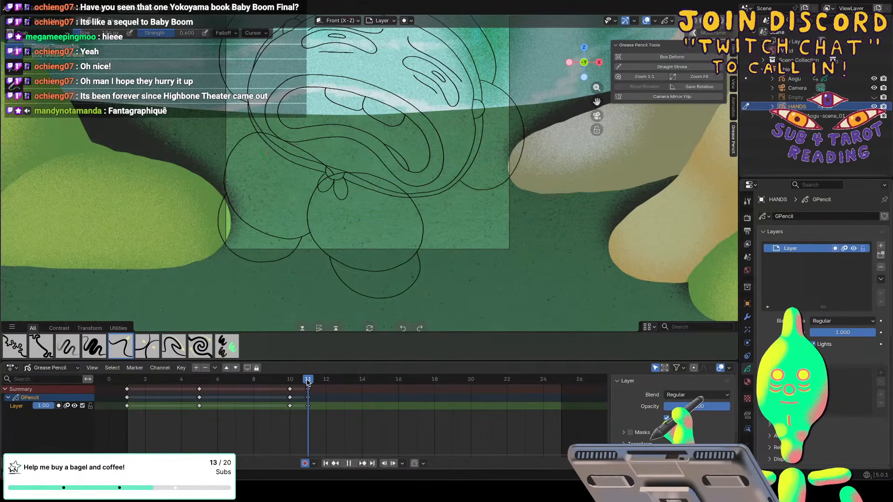
left_click_drag(300, 381, 349, 380)
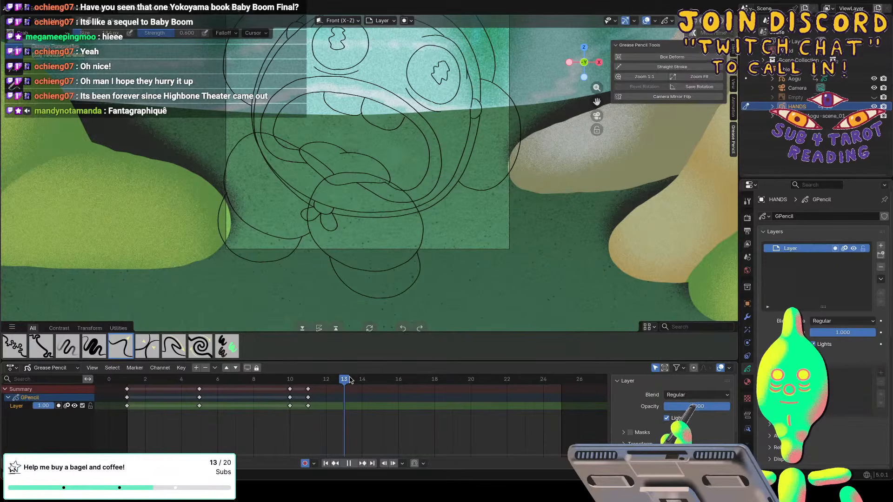
key("space")
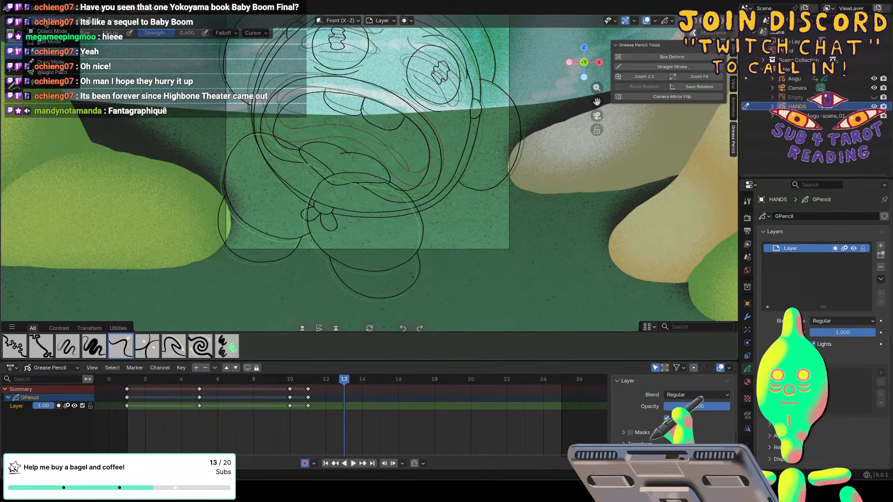
left_click(39, 19)
left_click(52, 31)
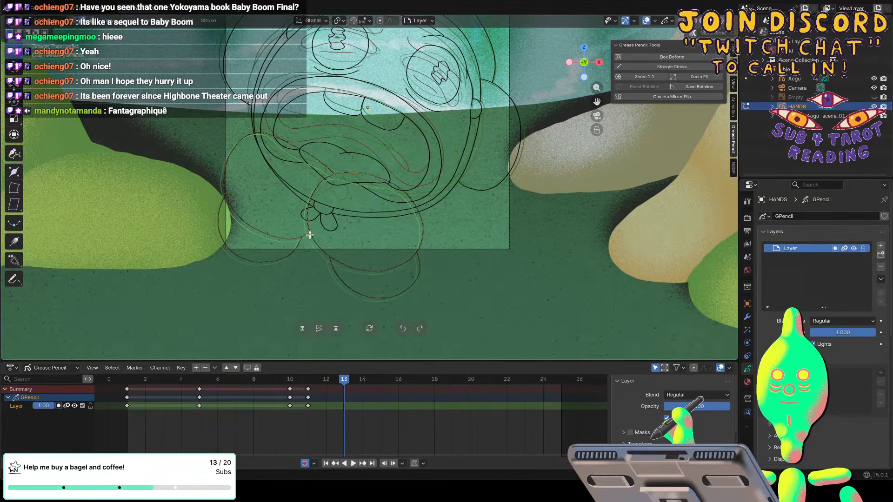
key("g")
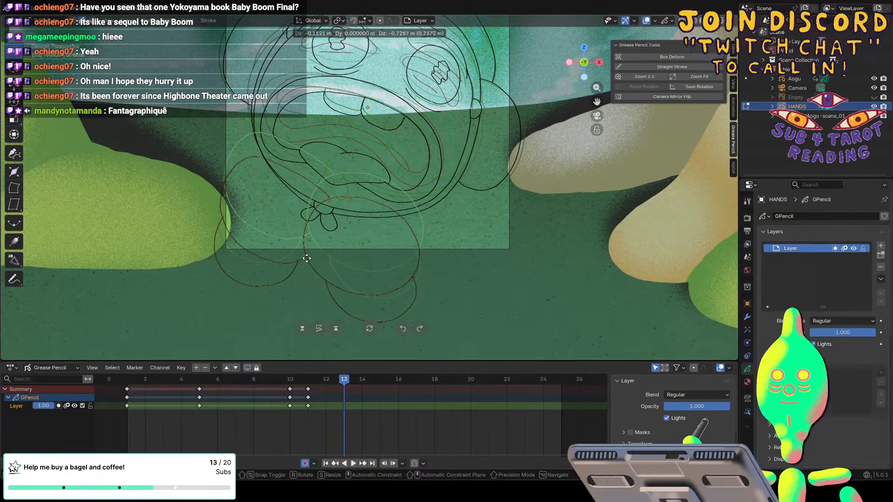
left_click(306, 258)
left_click(175, 239)
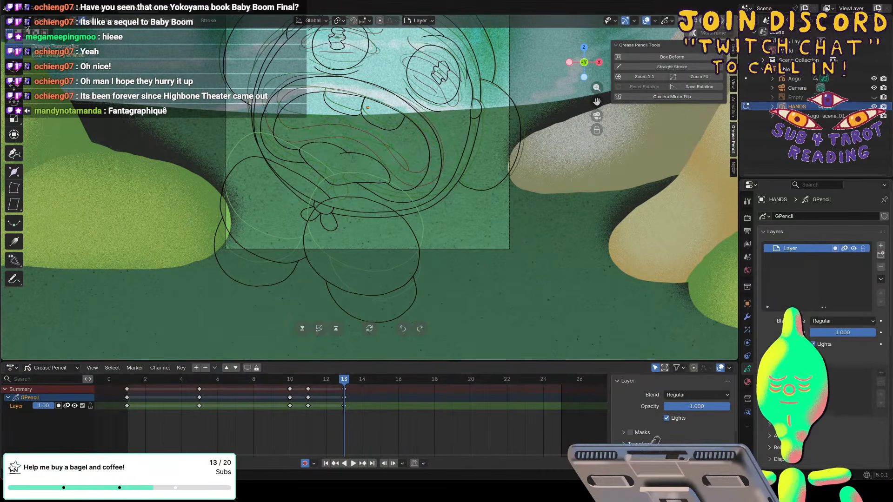
Return to Sculpt Mode, enlarge the Grab brush, and refine the upper edges of the HANDS outlines at frame 13.
left_click(40, 20)
left_click(54, 54)
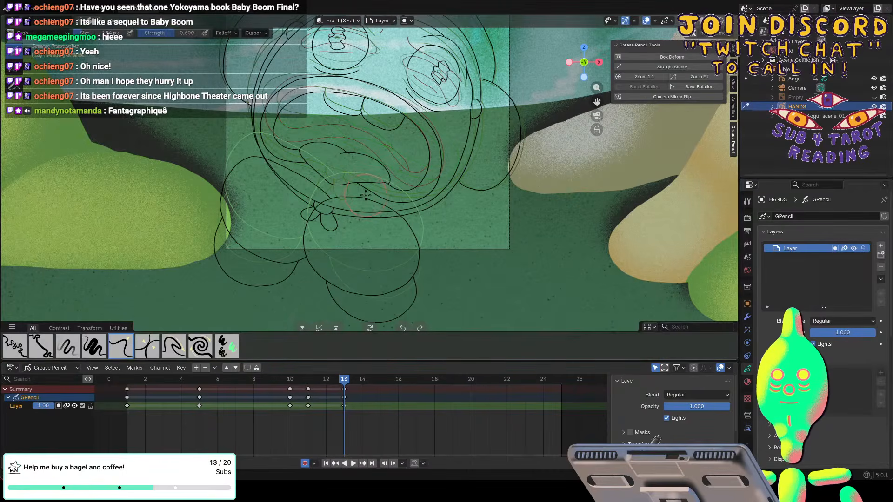
key("f")
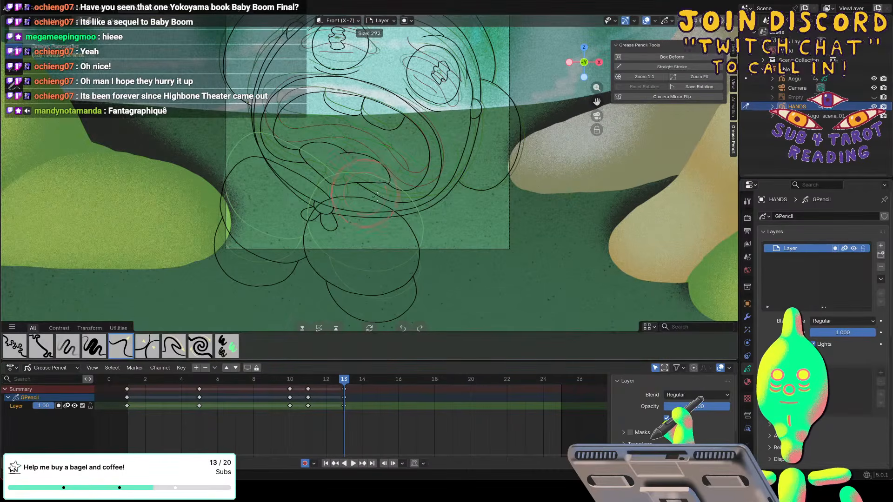
left_click(379, 195)
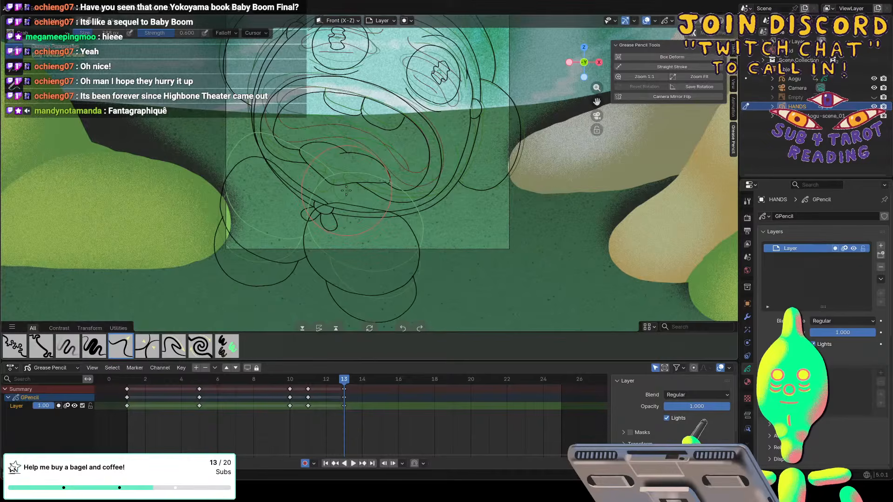
Scrub forward to frame 19 and reshape the upper edges of both HANDS outlines below the chin with the Grab brush.
key("space")
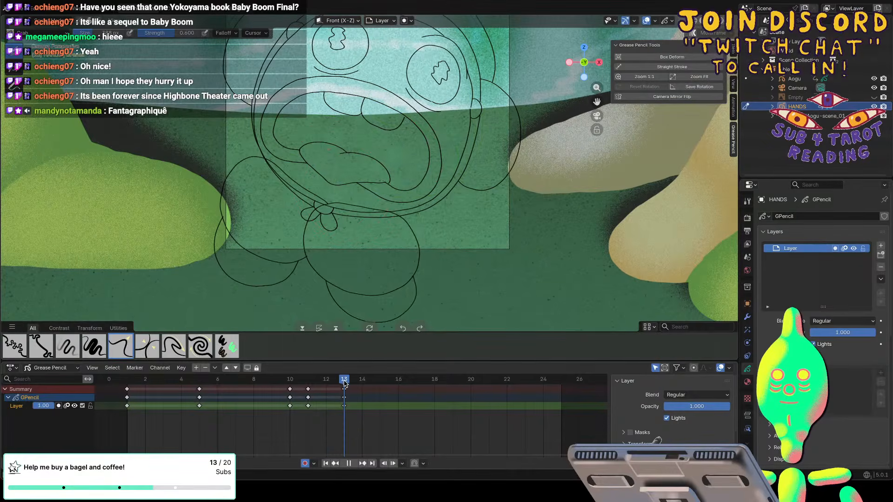
left_click_drag(345, 382, 457, 379)
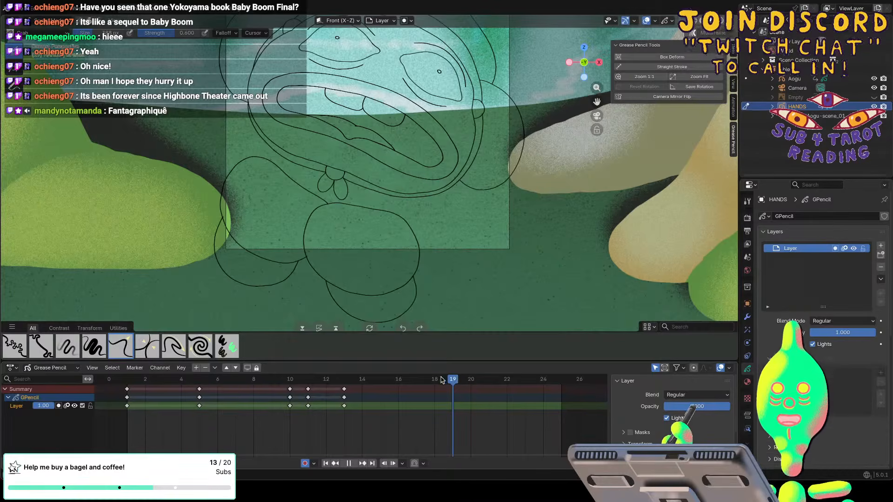
left_click(435, 380)
mouse_move(435, 381)
left_mouse_down()
mouse_move(345, 376)
mouse_move(459, 367)
left_mouse_up()
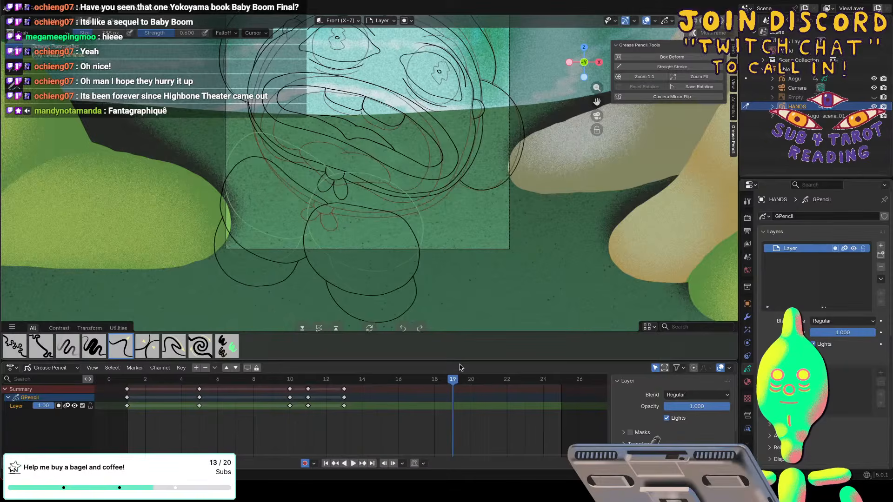
mouse_move(282, 181)
left_mouse_down()
mouse_move(290, 173)
mouse_move(304, 178)
left_mouse_up()
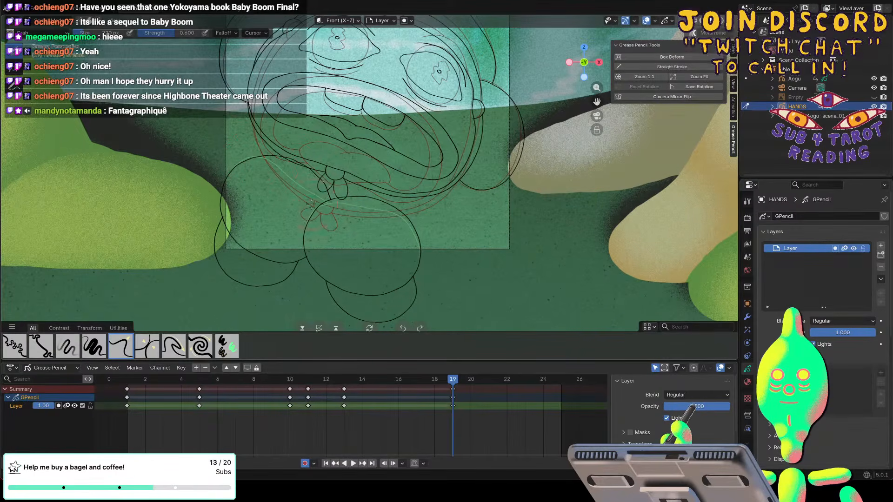
left_click(49, 21)
left_click(51, 61)
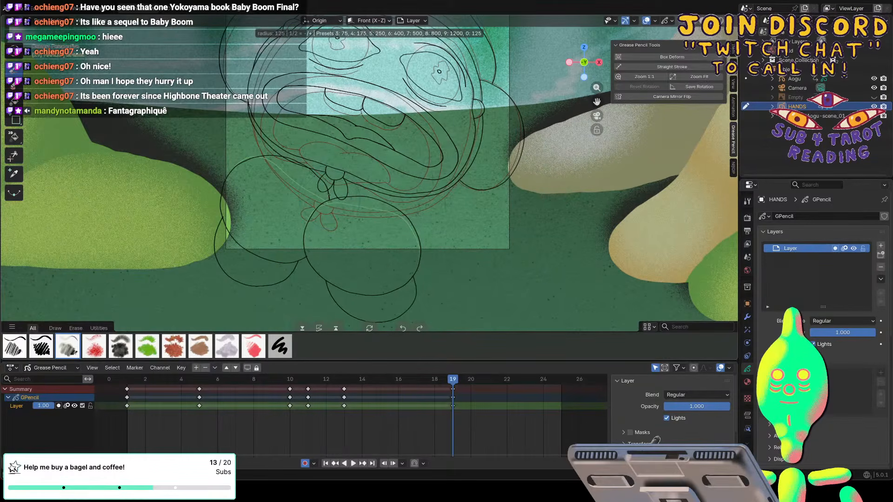
key("e")
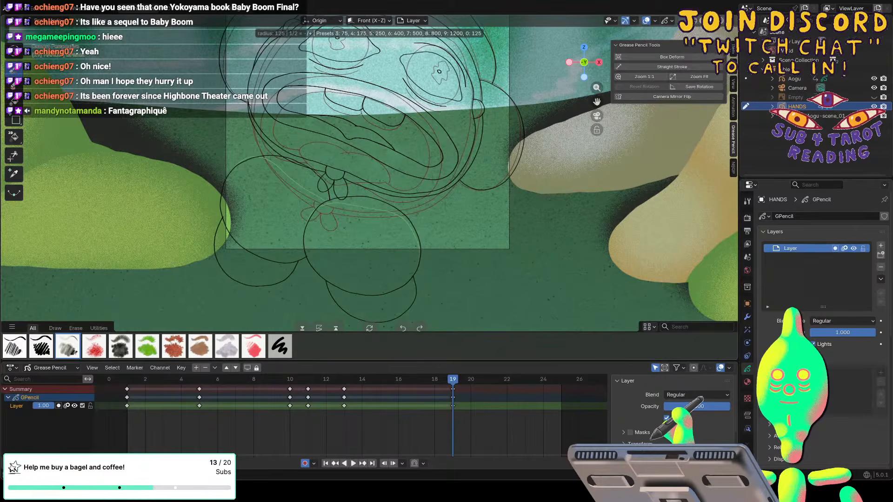
key("Escape")
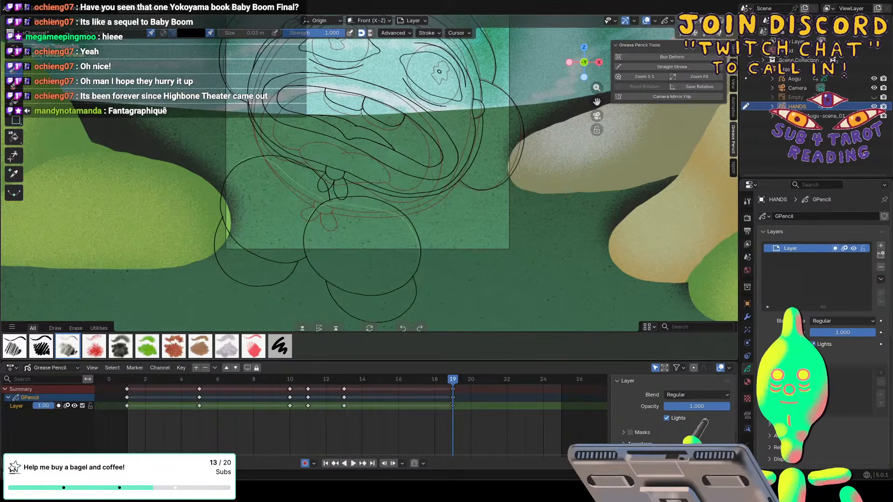
Inspect the hand outlines up close, and shift the new HANDS keyframe from frame 19 to frame 18.
scroll(369, 174, "down", 2)
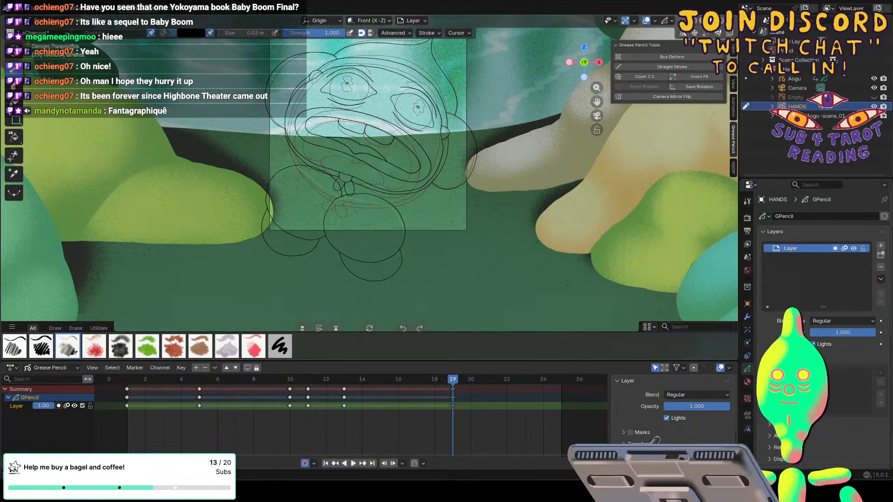
scroll(370, 174, "up", 1)
scroll(369, 175, "up", 6)
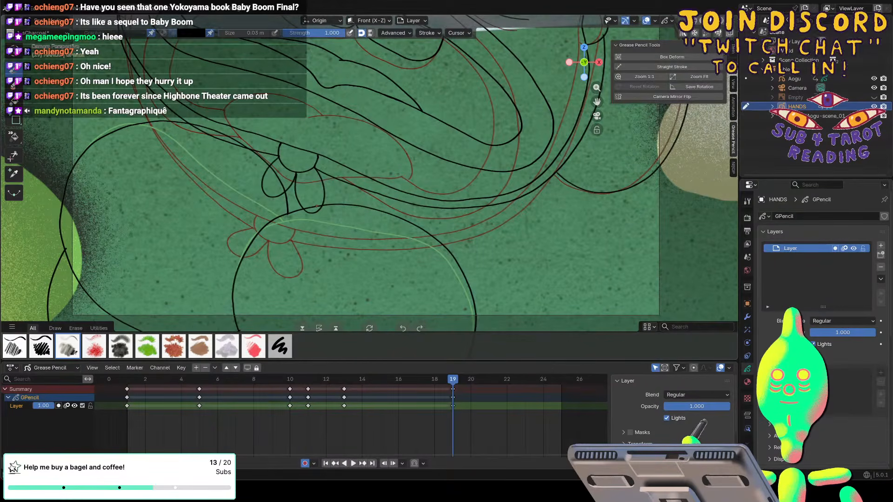
scroll(317, 206, "down", 5)
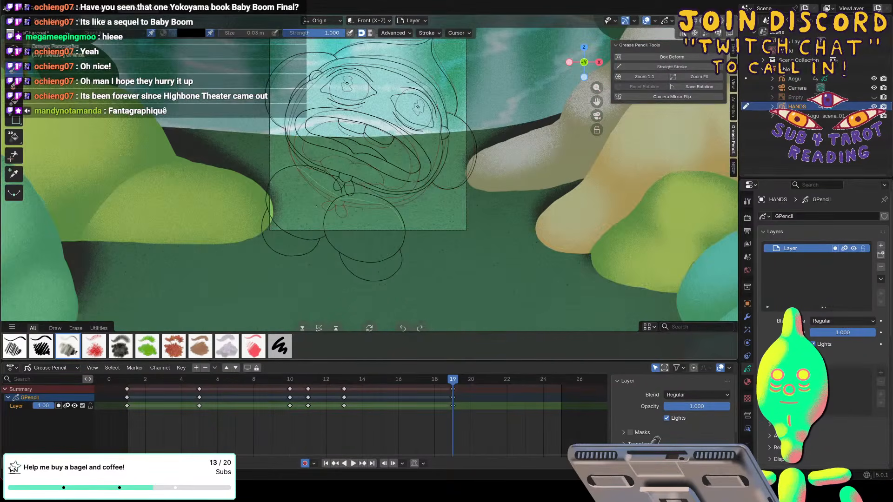
scroll(316, 206, "down", 1)
key("space")
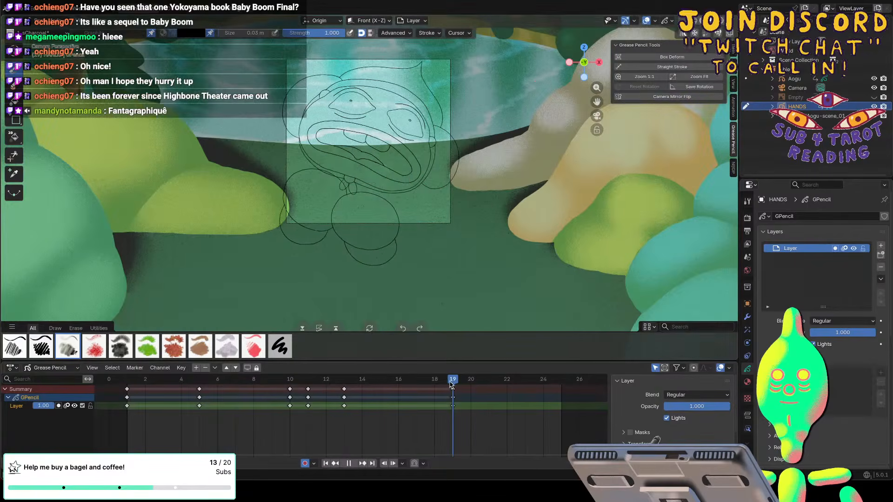
mouse_move(451, 384)
left_mouse_down()
mouse_move(422, 385)
mouse_move(452, 389)
mouse_move(436, 392)
mouse_move(417, 383)
mouse_move(435, 379)
left_mouse_up()
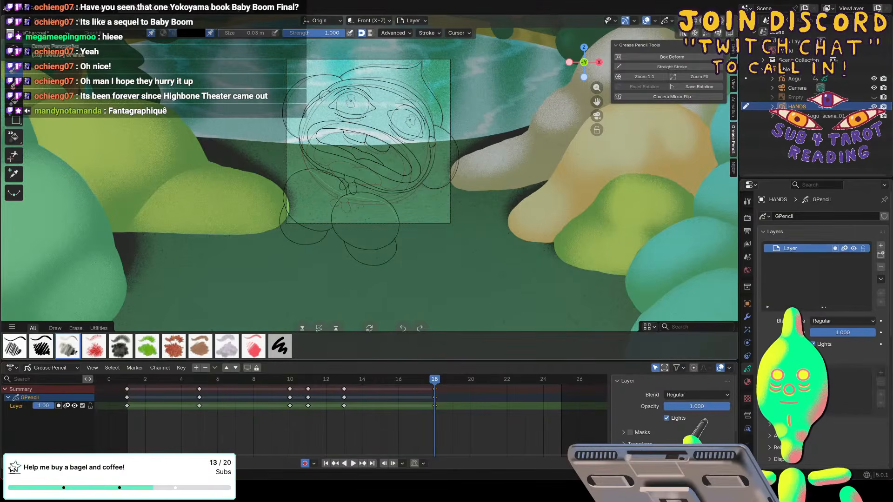
In Edit Mode, move the HANDS strokes at frame 18 by about 0.27 m along X and 0.46 m along Z.
left_click(43, 22)
left_click(46, 42)
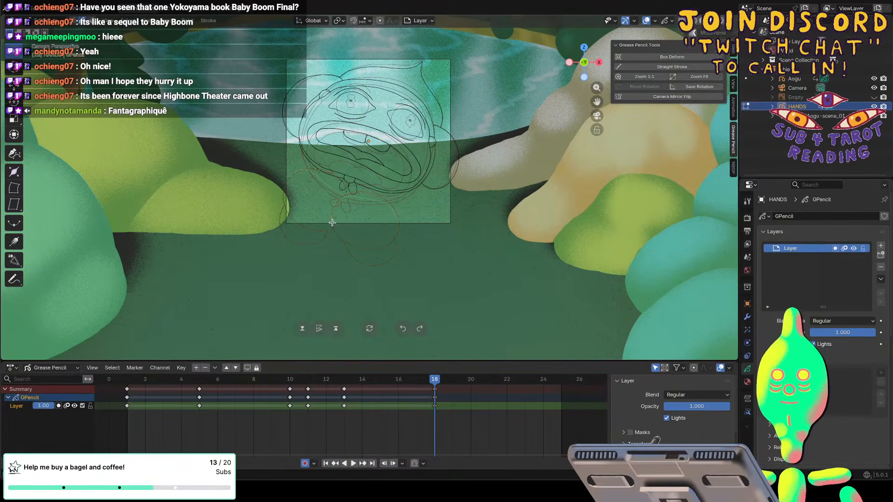
key("g")
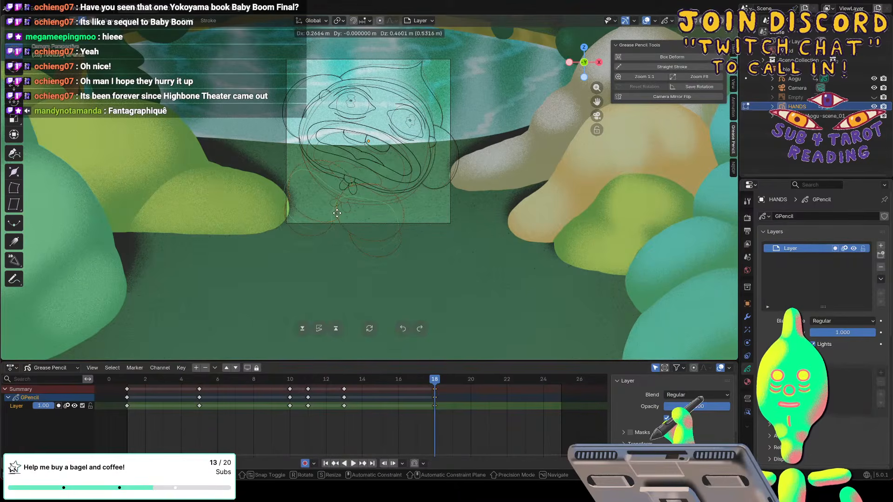
left_click(336, 213)
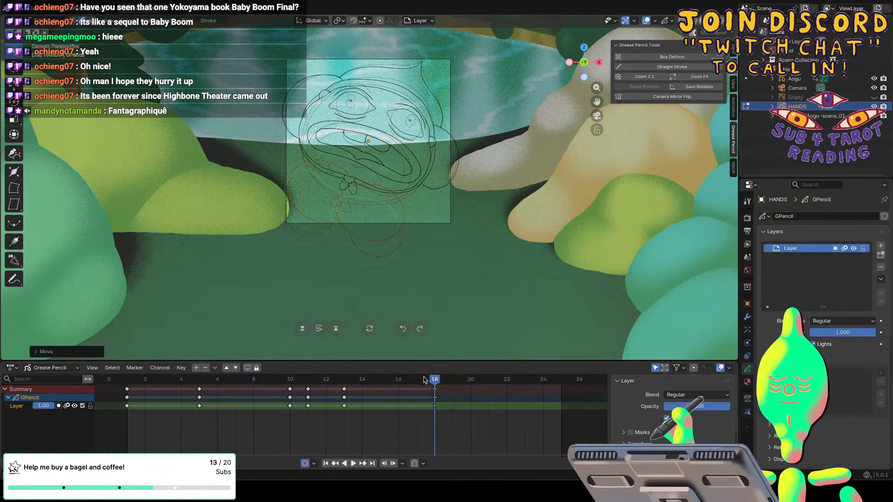
Scrub to frame 20, key the HANDS drawing there in Draw Mode, and save the file.
key("space")
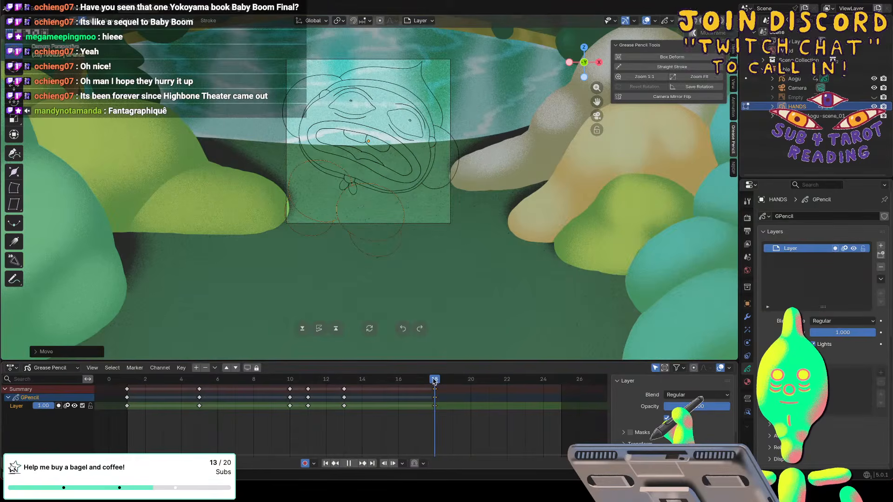
left_click_drag(427, 381, 476, 376)
left_click(52, 21)
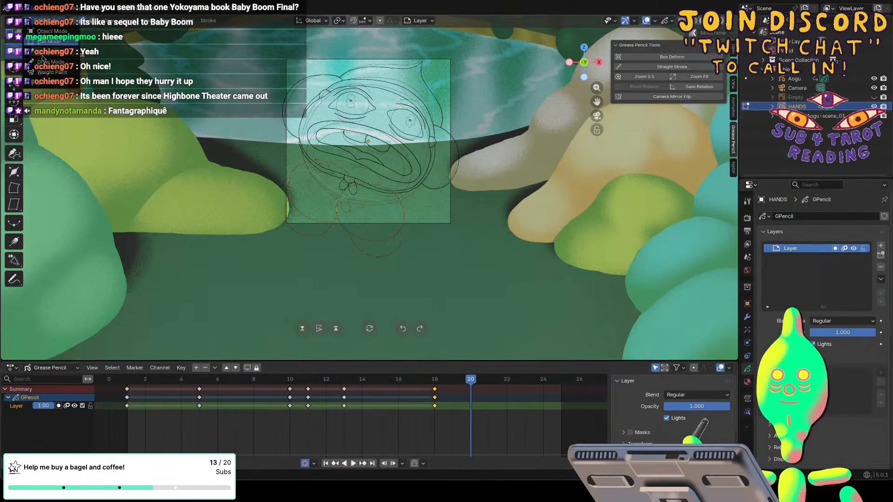
left_click(52, 62)
left_click(128, 170)
key("ctrl+s")
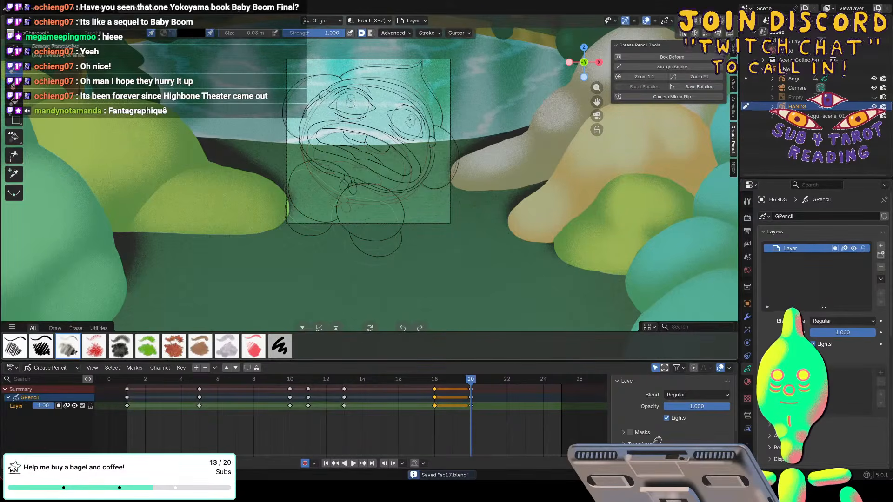
Play back the HANDS animation and scrub from frame 20 back to frame 1 to review the motion.
key("space")
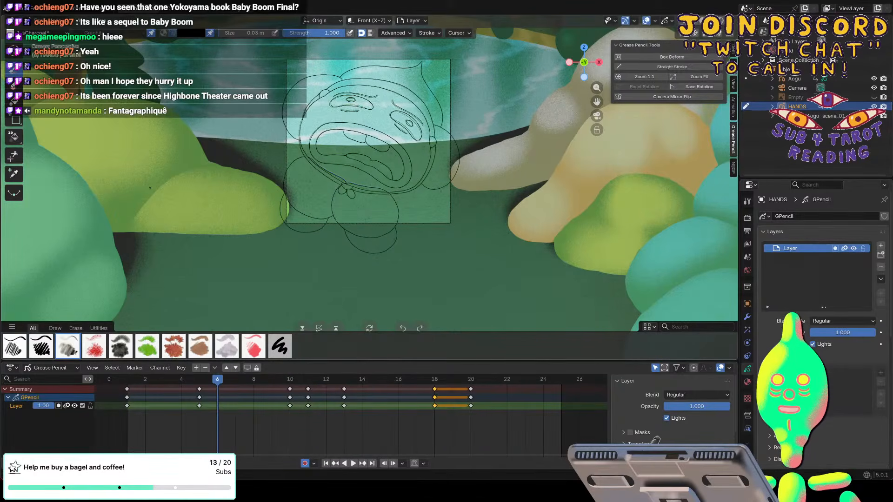
left_click(470, 381)
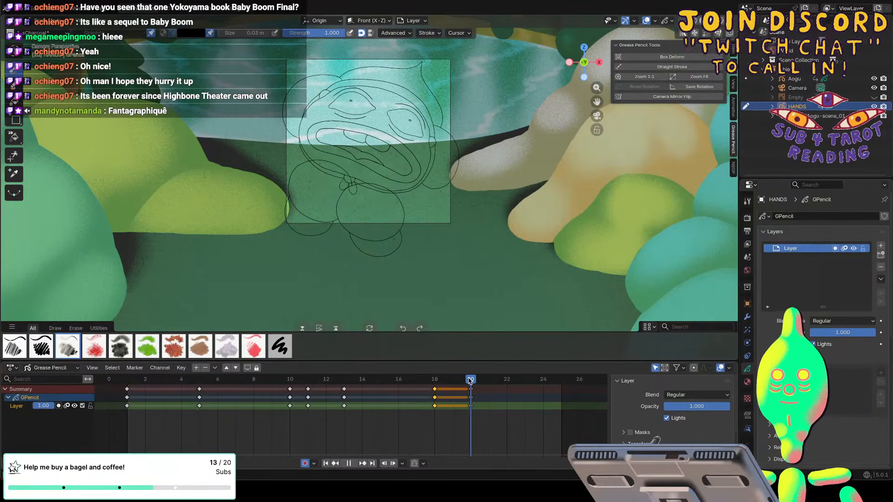
mouse_move(469, 378)
left_mouse_down()
mouse_move(327, 390)
mouse_move(135, 382)
left_mouse_up()
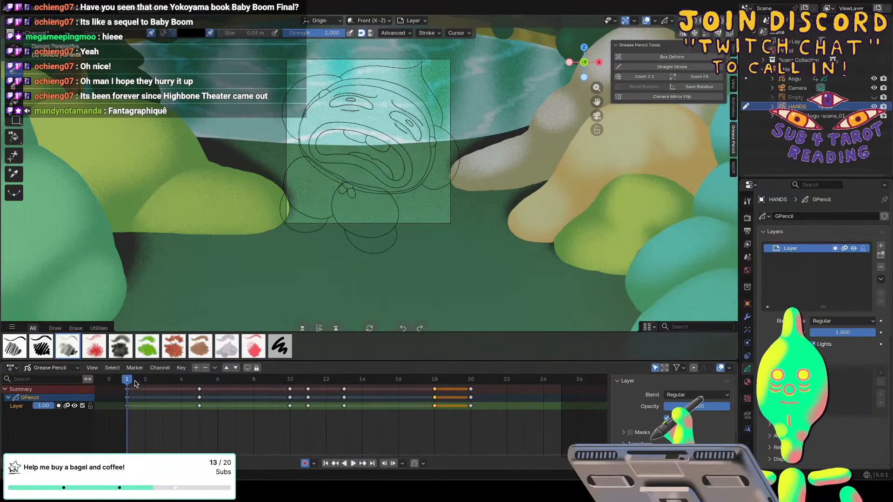
Switch Draw Mode from the HANDS object to the Aogu object and preview the animation.
left_click(791, 79)
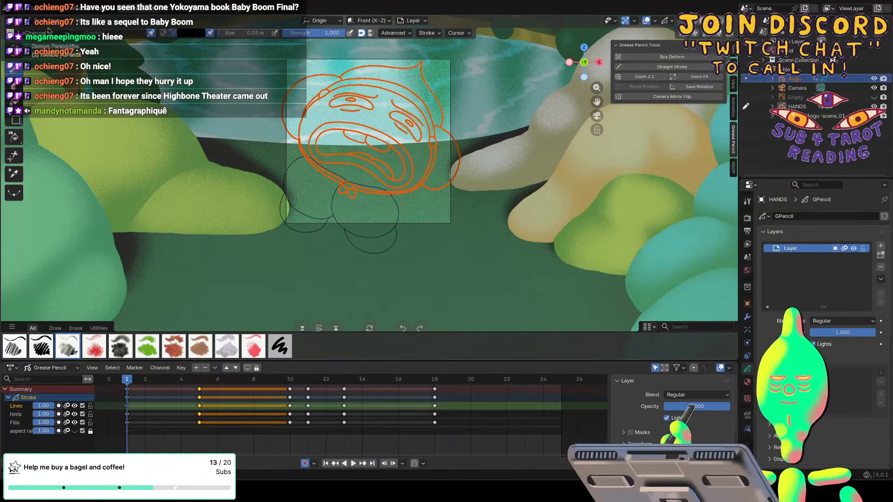
left_click(746, 79)
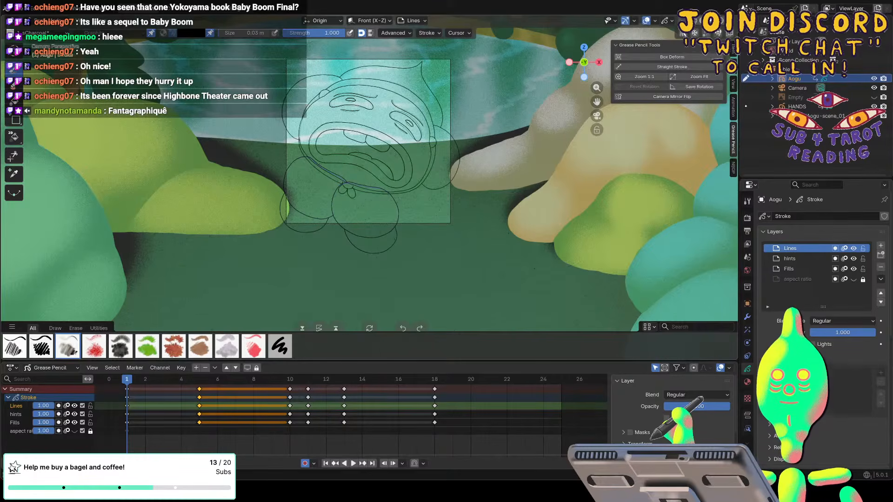
key("space")
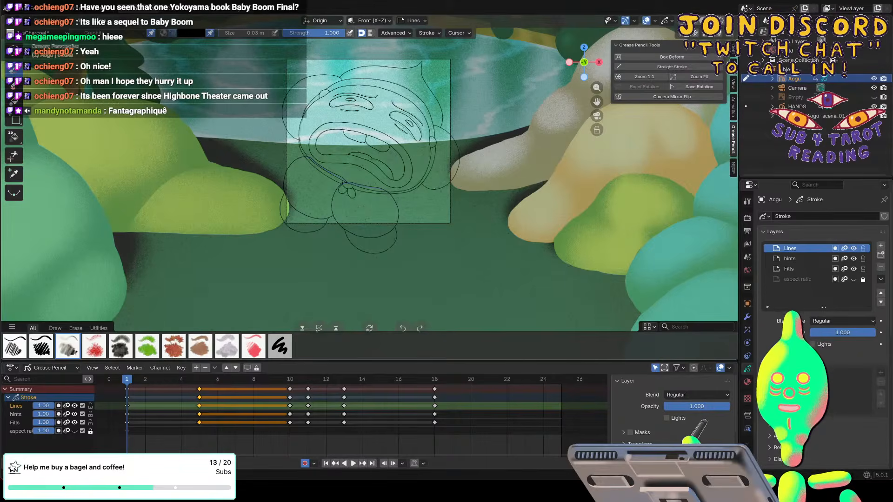
Try a curved body line around and below the hands on Aogu's Lines layer at frame 1, and undo it.
left_click_drag(435, 189, 388, 270)
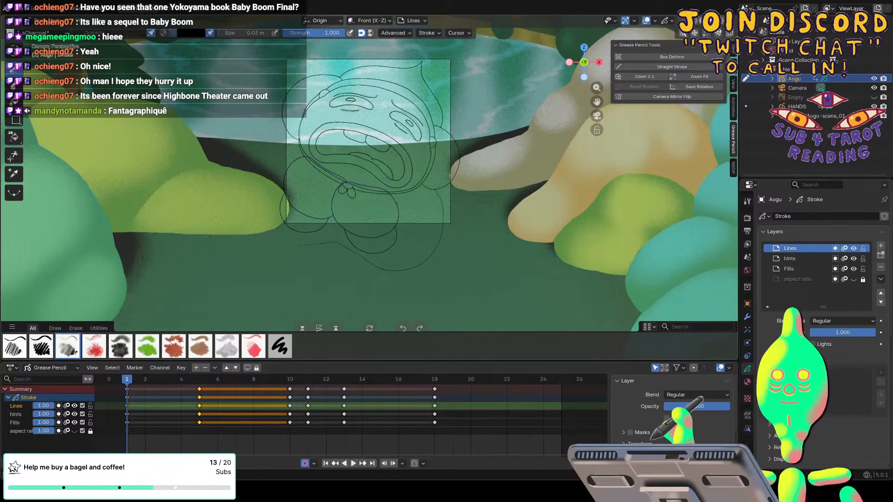
key("ctrl+z")
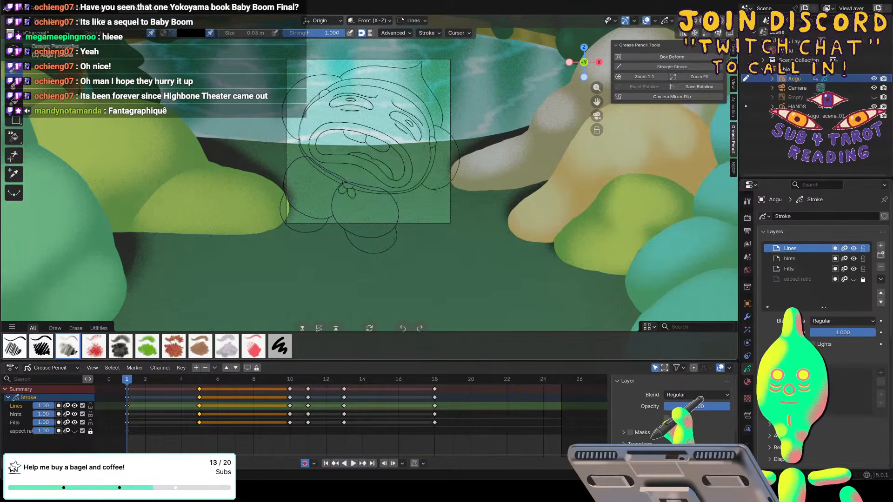
Restore the undone body curve and continue it up around the left hand to the head on Aogu's Lines layer.
key("ctrl+shift+z")
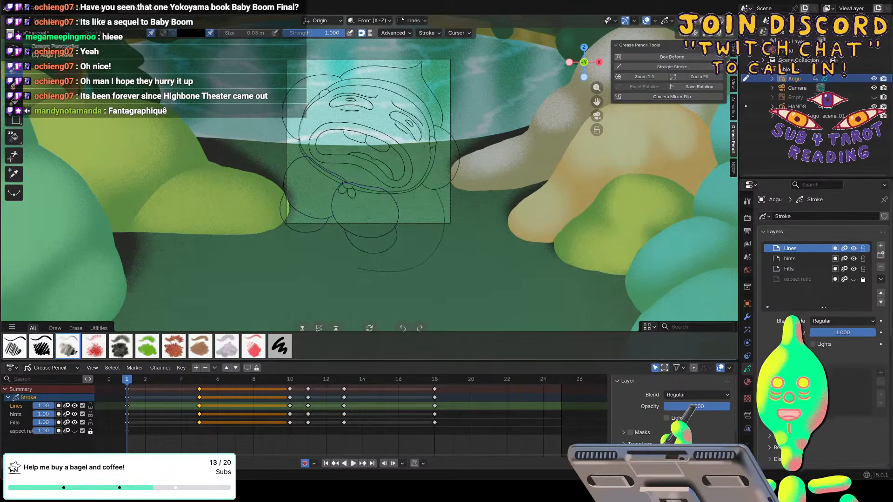
mouse_move(269, 229)
left_mouse_down()
mouse_move(265, 172)
mouse_move(295, 148)
left_mouse_up()
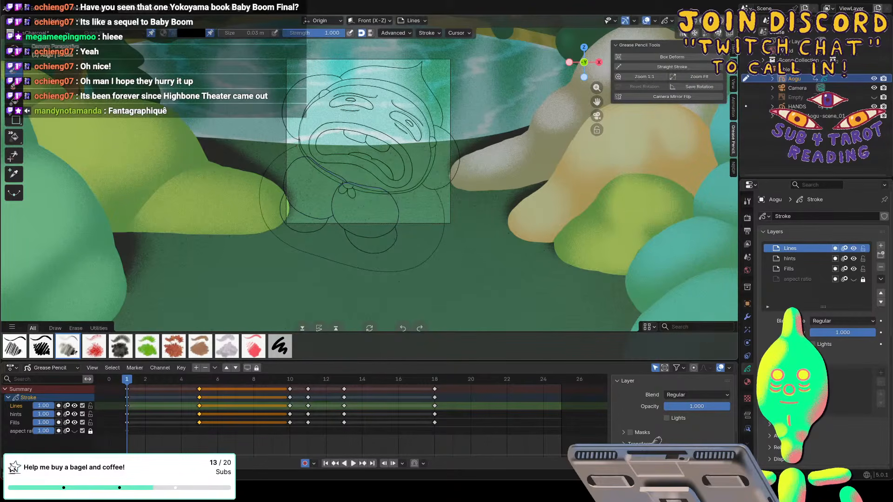
scroll(368, 187, "up", 4)
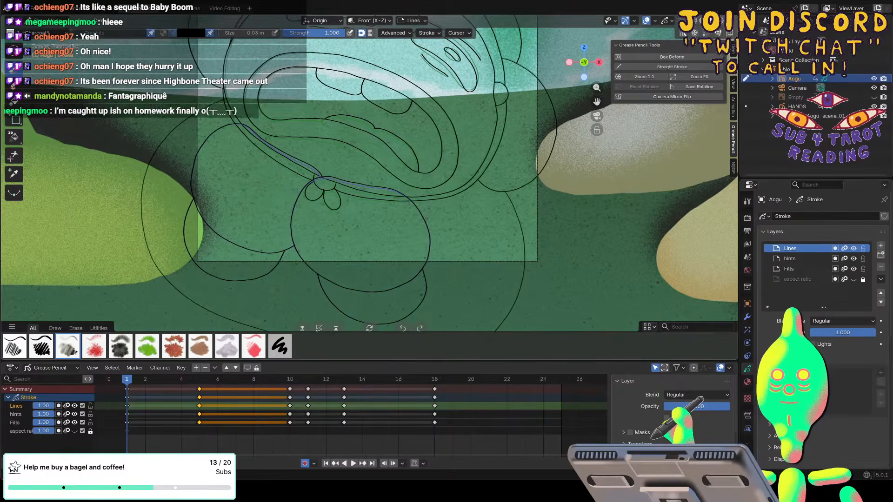
Try to widen the body outline beside the left hand with a short freehand adjustment, and undo it.
key("f")
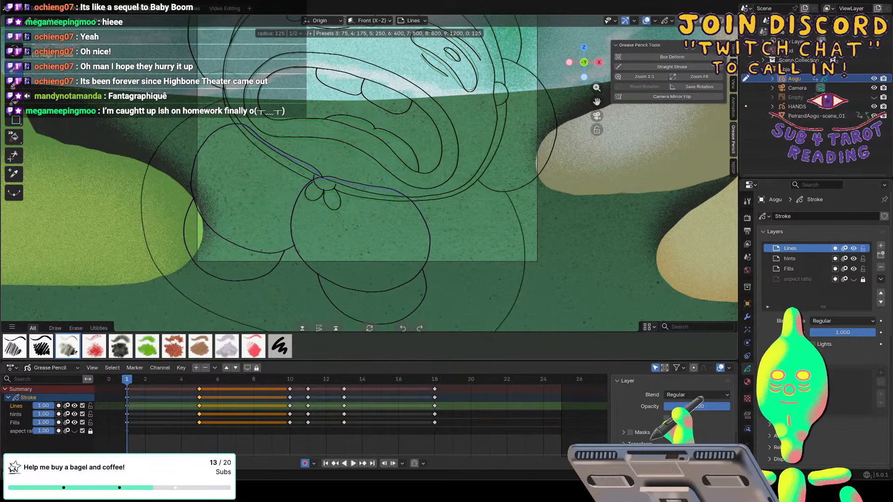
key("Escape")
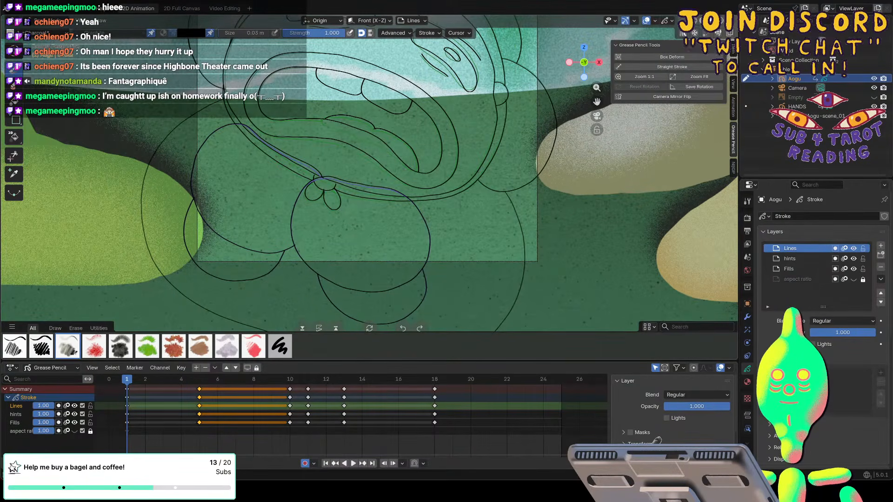
key("f")
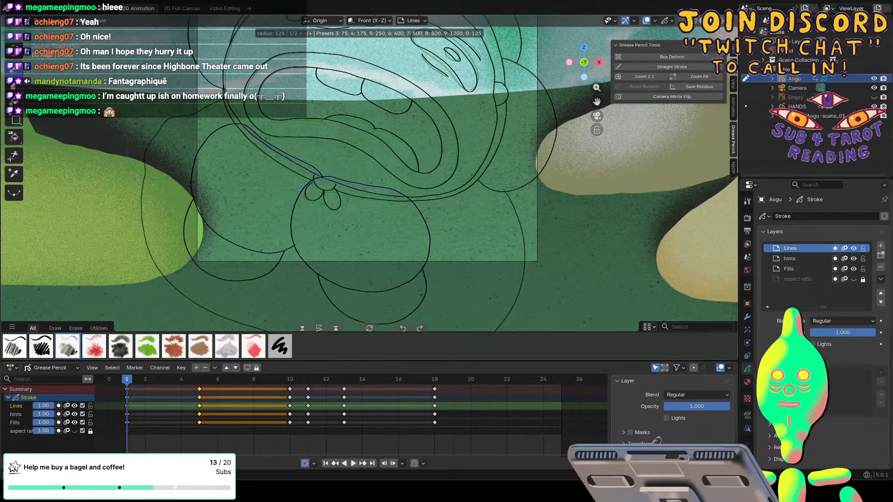
mouse_move(144, 179)
left_mouse_down()
mouse_move(137, 197)
mouse_move(136, 175)
left_mouse_up()
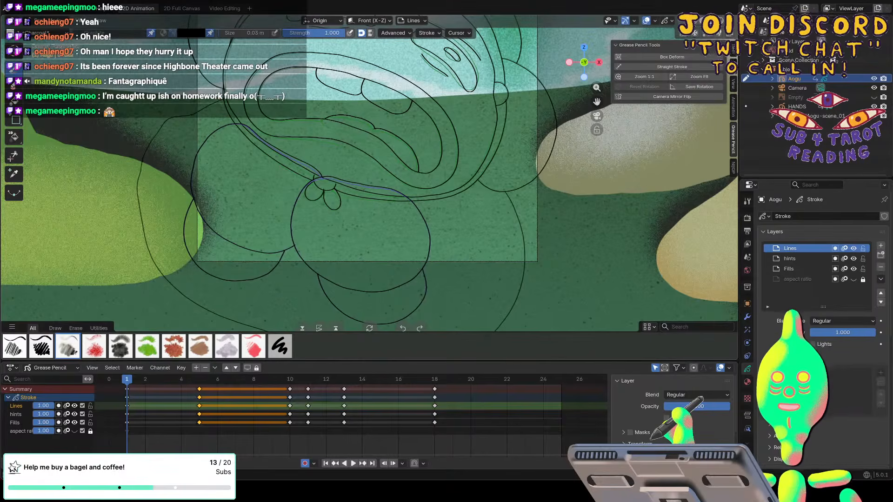
key("ctrl+z")
key("ctrl+z")
key("ctrl+z")
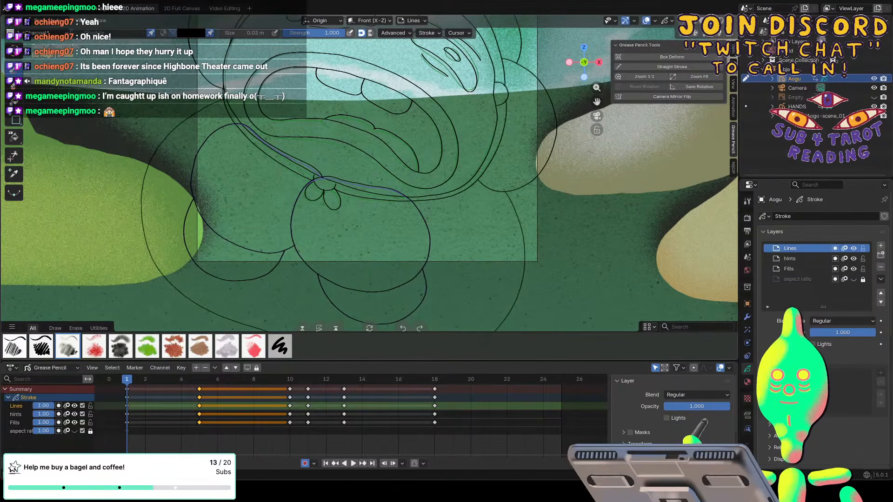
Switch Aogu to Sculpt Mode, adjust the brush size, and push the body outline slightly outward beside the left hand.
key("f")
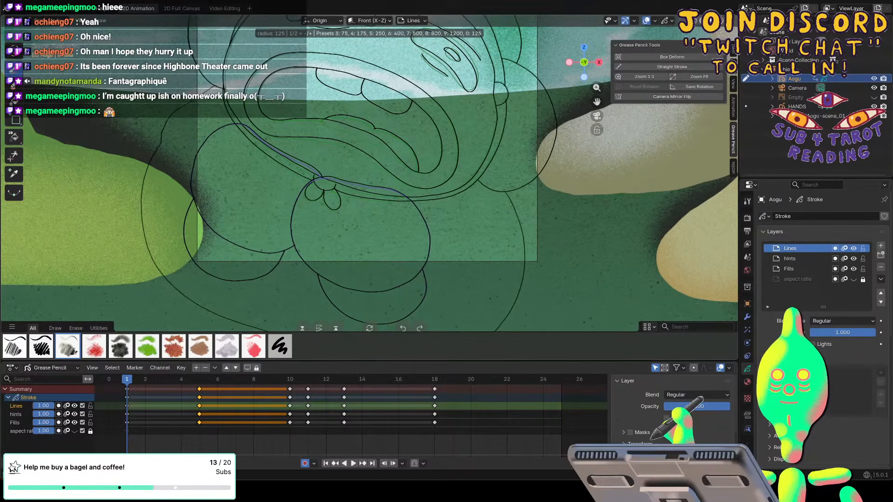
left_click(150, 147)
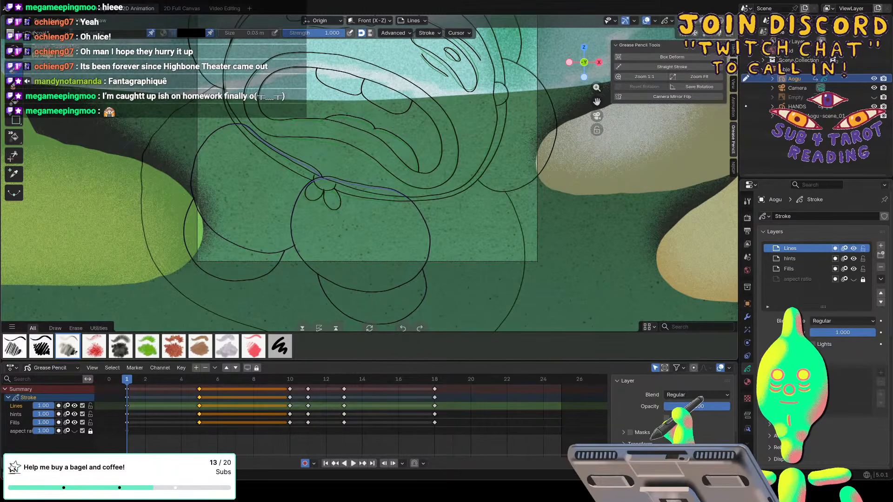
left_click(38, 23)
left_click(43, 51)
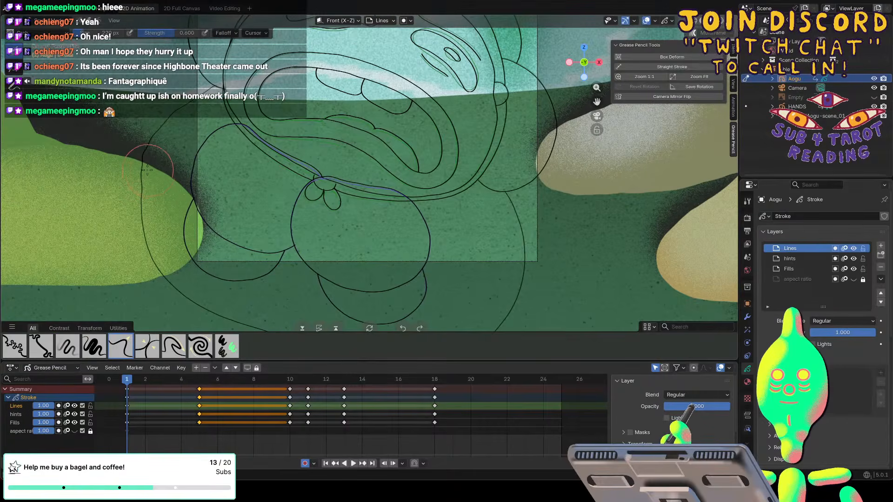
key("f")
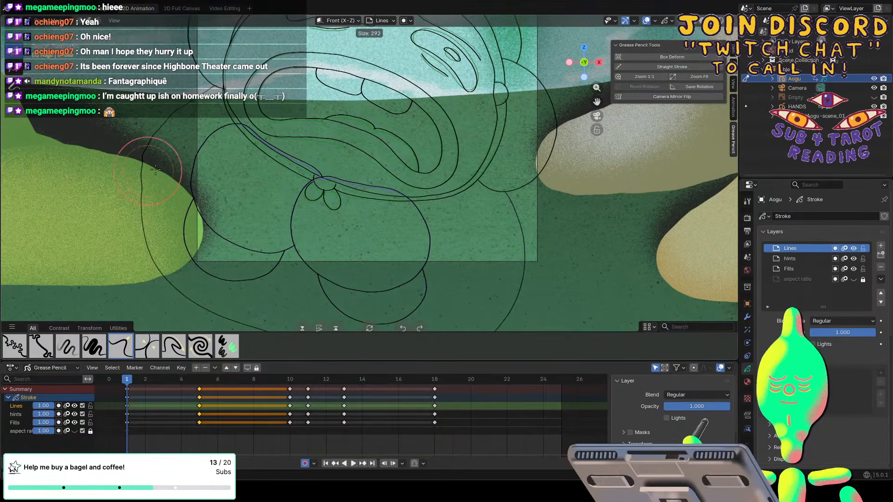
left_click(157, 173)
left_click_drag(142, 181, 139, 181)
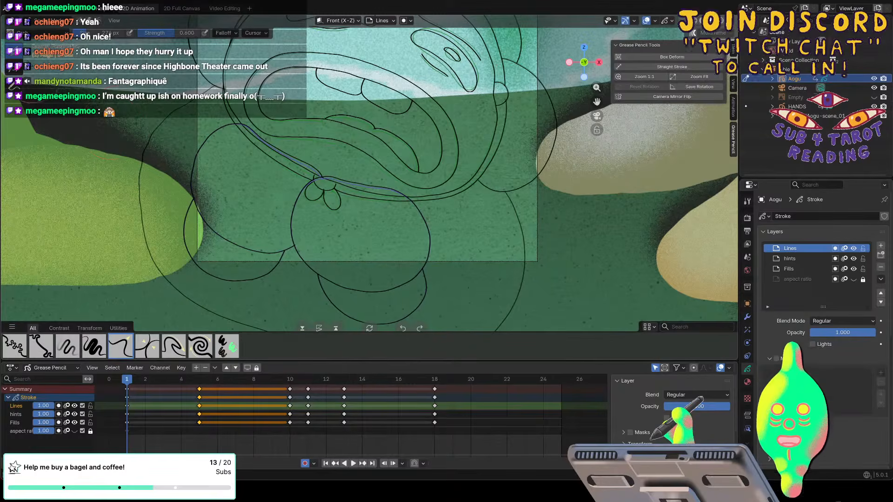
Return to Draw Mode, cut the body outline beside the left hand with the Point eraser, and remove its upper segment with the Stroke eraser.
left_click(50, 21)
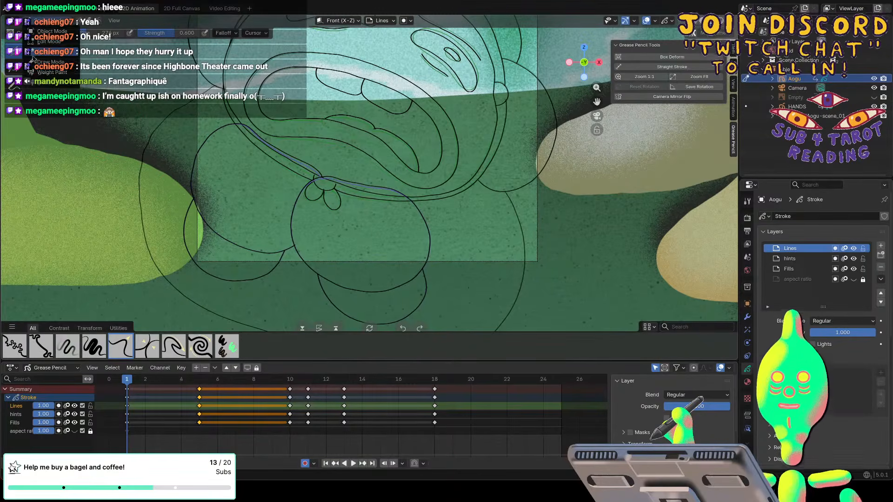
left_click(50, 62)
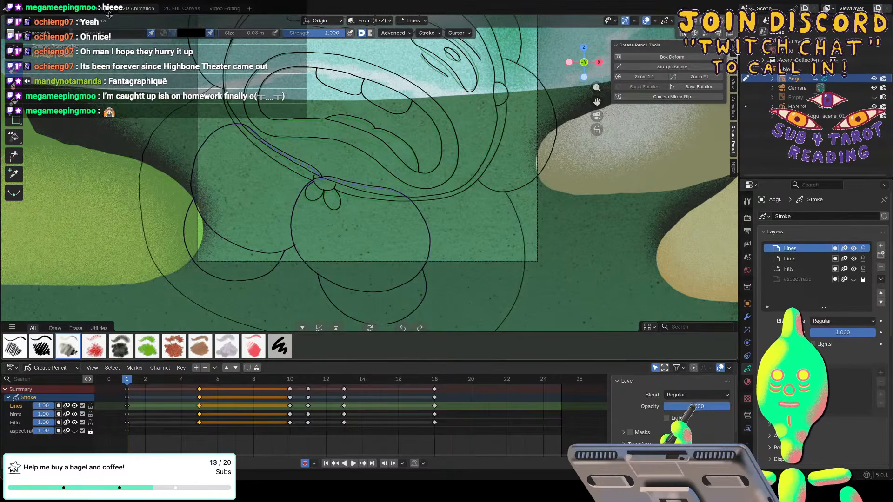
key("e")
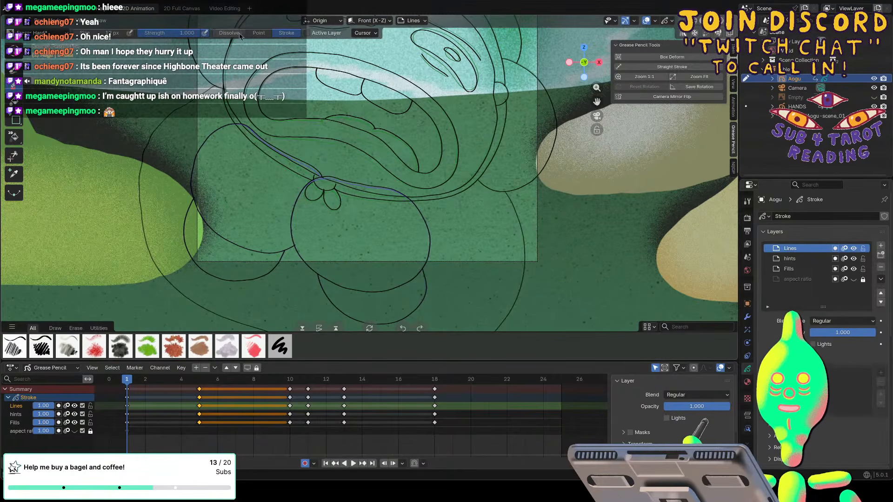
left_click(258, 33)
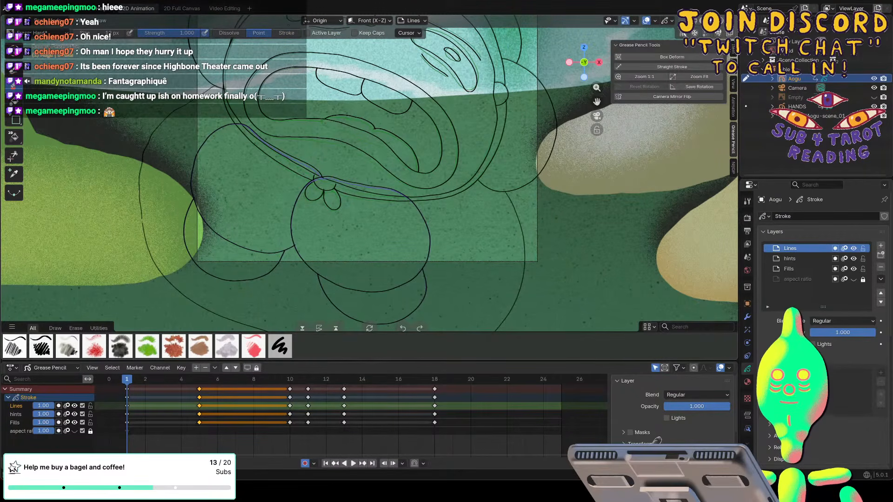
left_click(275, 33)
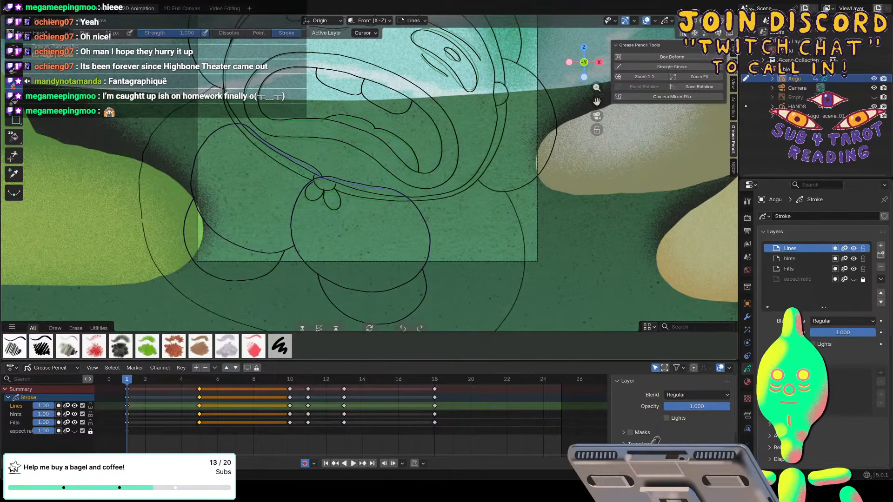
Switch back to the drawing brush and redraw the body outline's missing upper segment beside the left hand, up to the head.
left_click(15, 68)
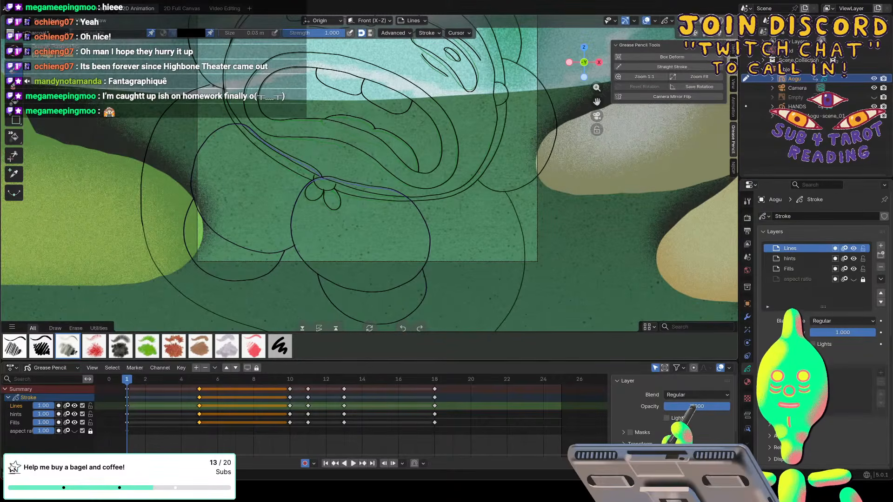
key("f")
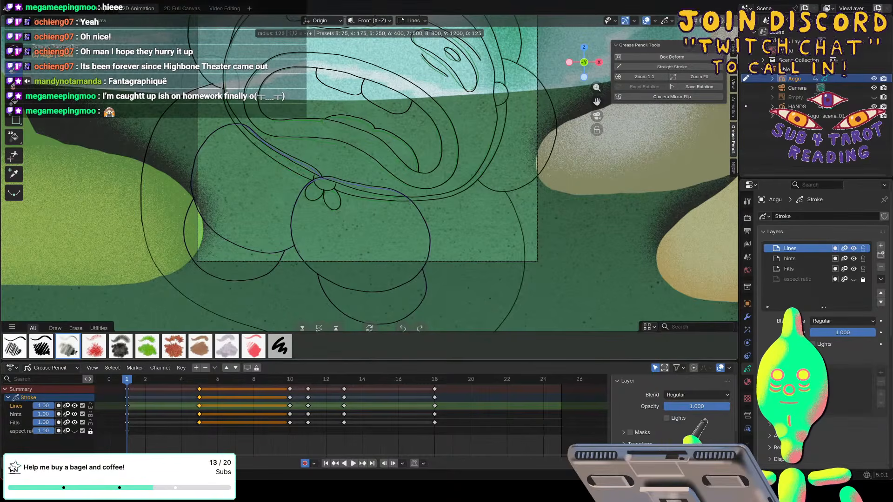
key("Escape")
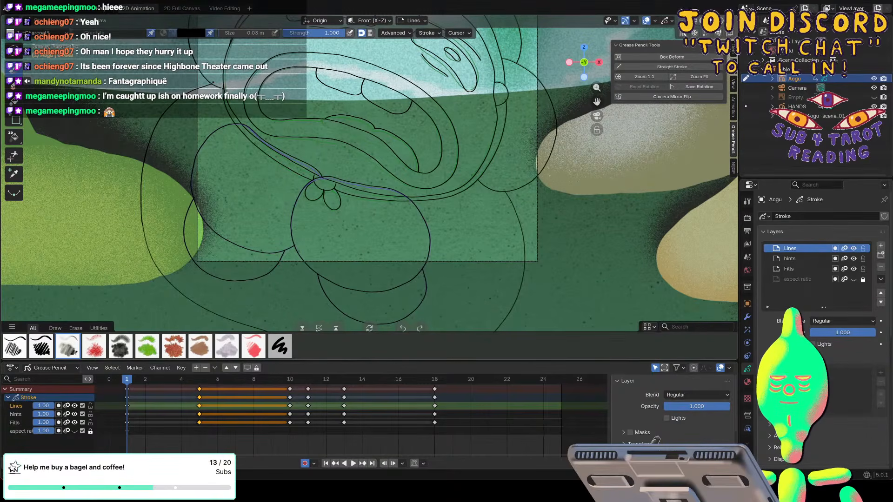
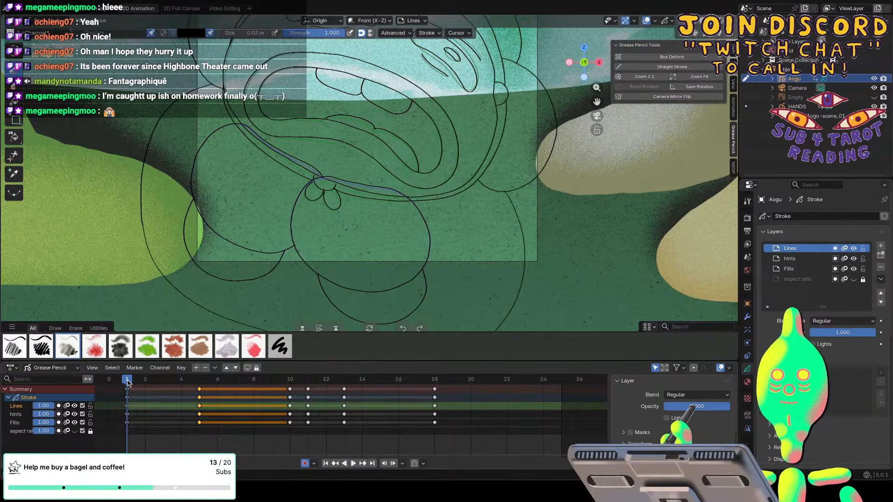
Switch Aogu to Edit Mode, select the whole body outline on frame 1, and copy it.
key("space")
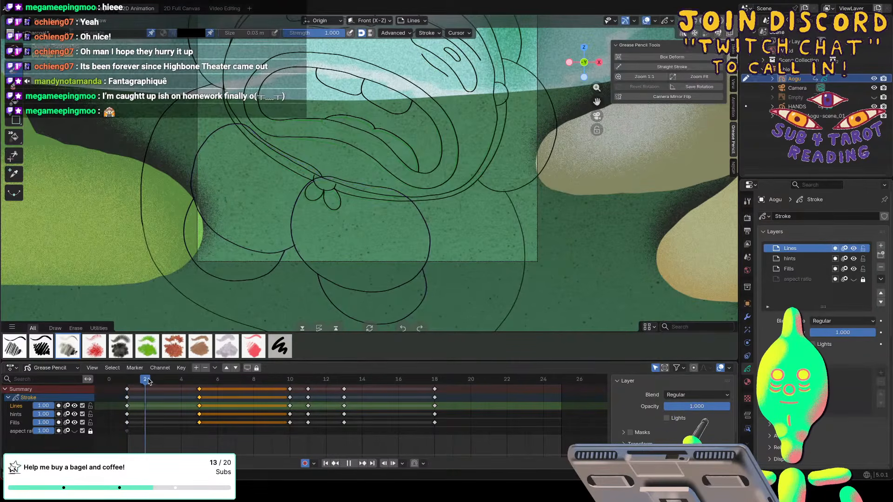
key("Escape")
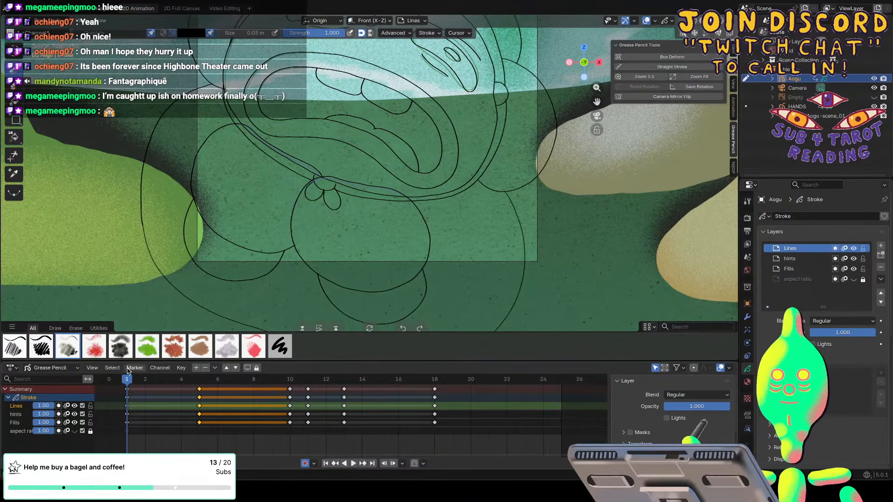
left_click(45, 21)
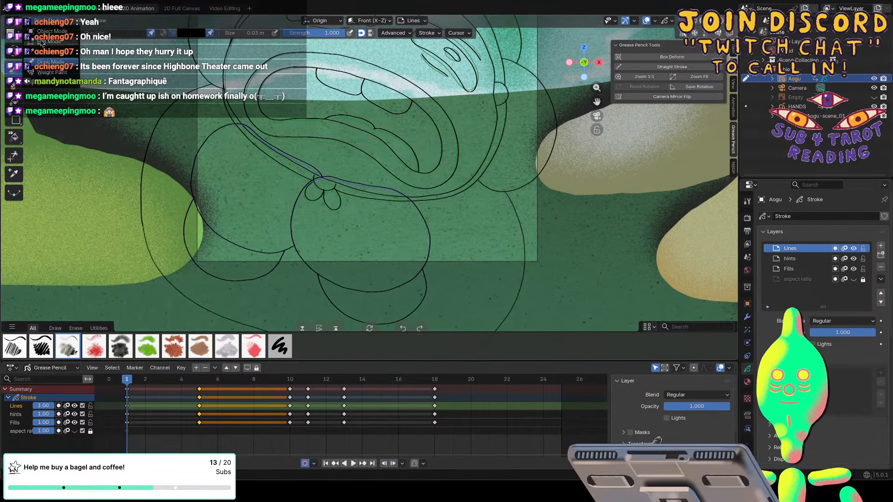
left_click(43, 42)
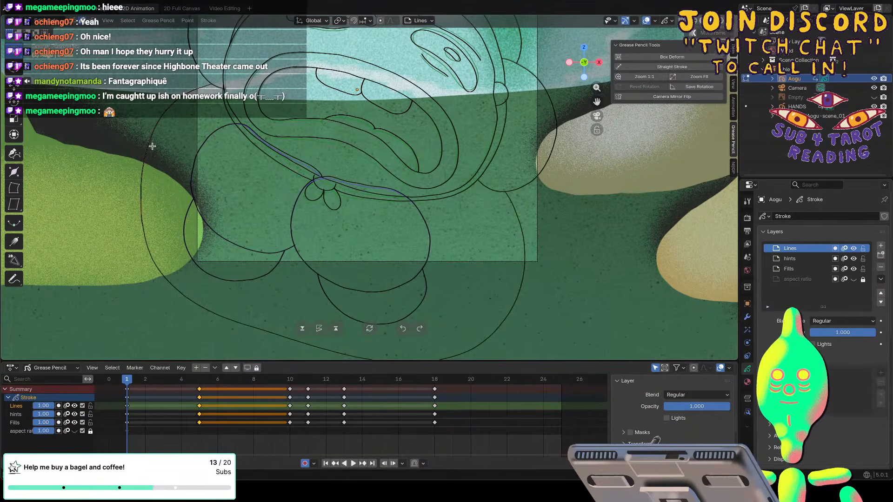
left_click(152, 146)
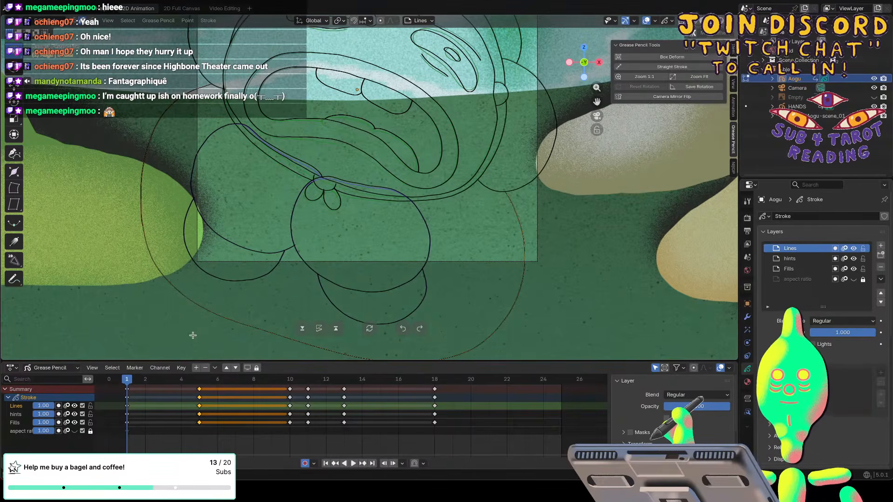
key("ctrl+c")
Paste the copied body outline into the Lines layer's drawings on frames 5 and 10.
key("space")
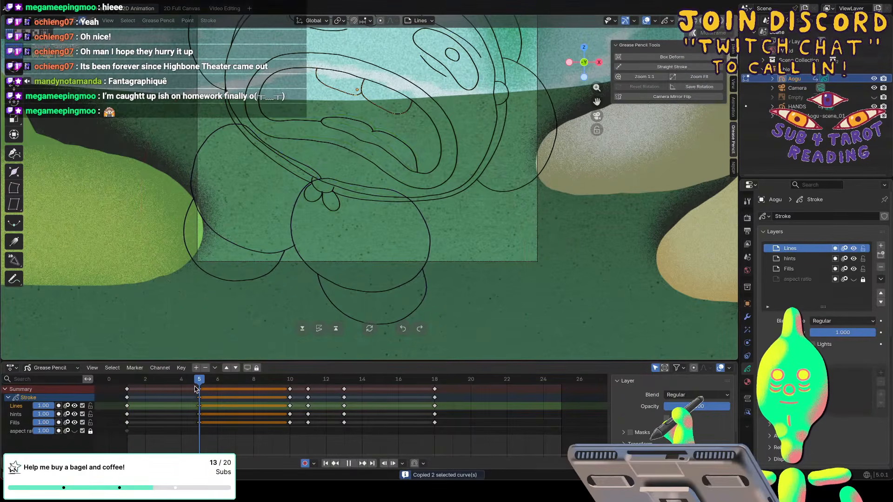
key("space")
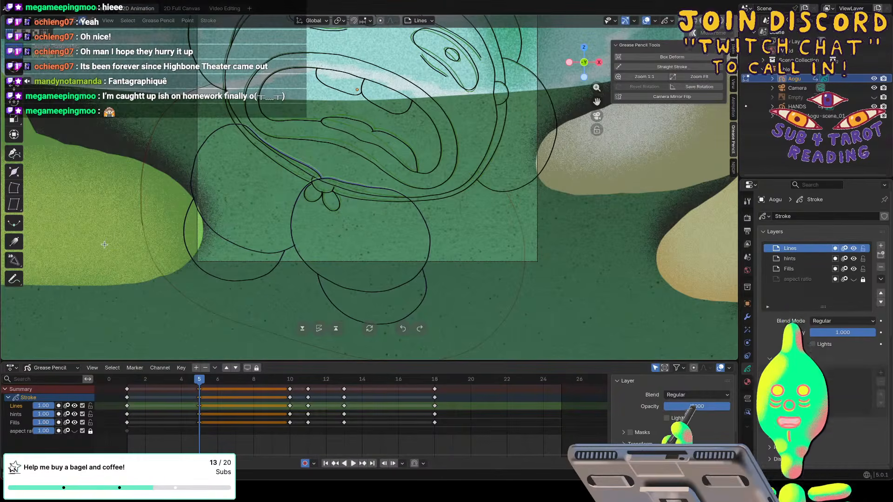
key("ctrl+v")
key("space")
key("space")
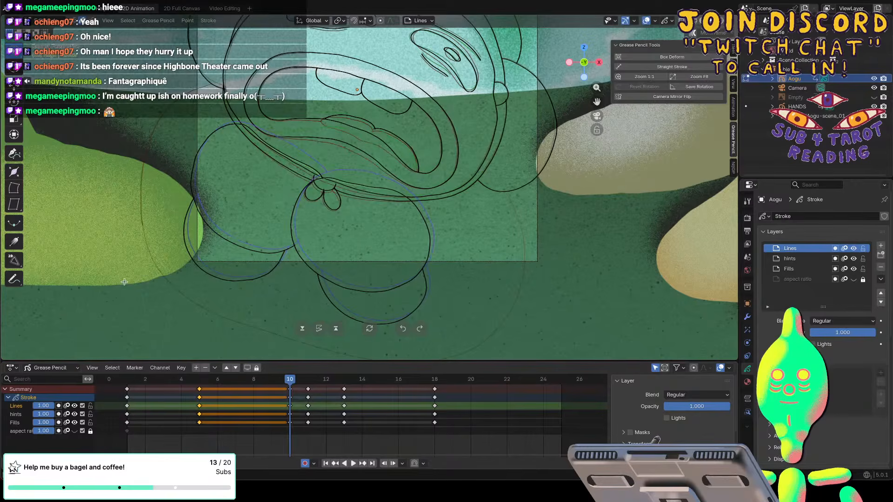
key("ctrl+v")
Paste the copied body outline into the Lines layer's drawings on frames 11, 13 and 18.
key("space")
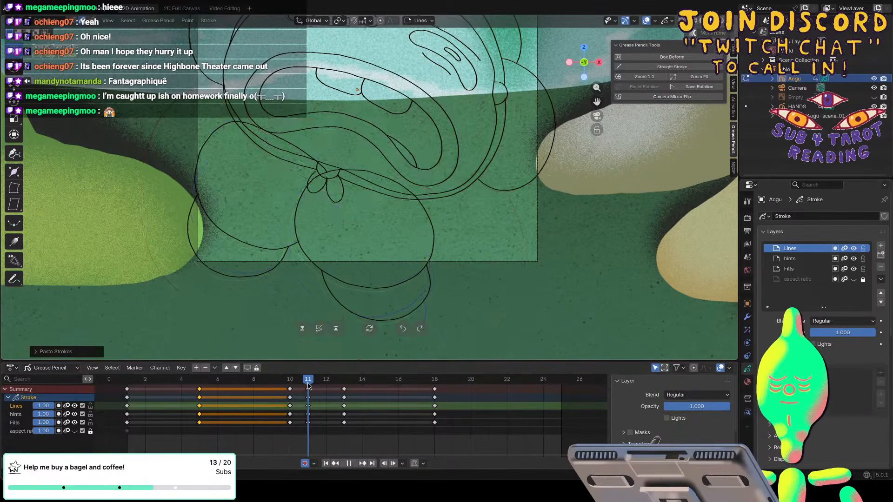
key("space")
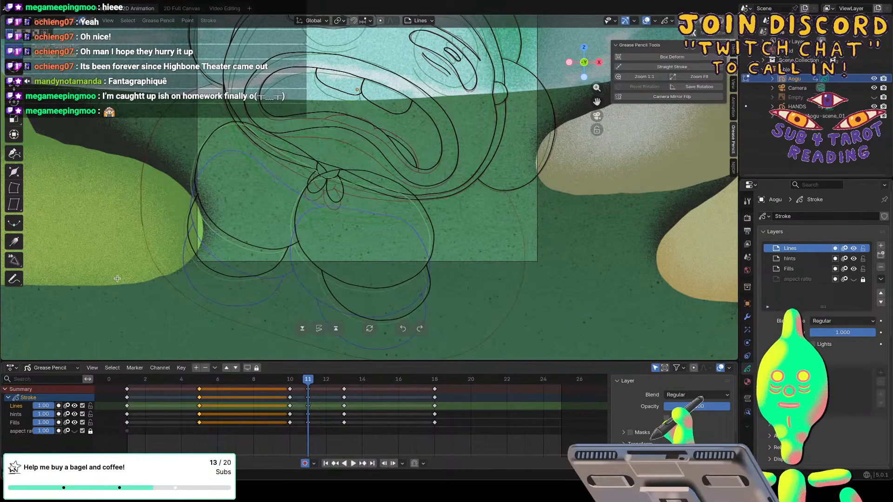
key("ctrl+v")
left_click_drag(307, 379, 337, 375)
key("ctrl+v")
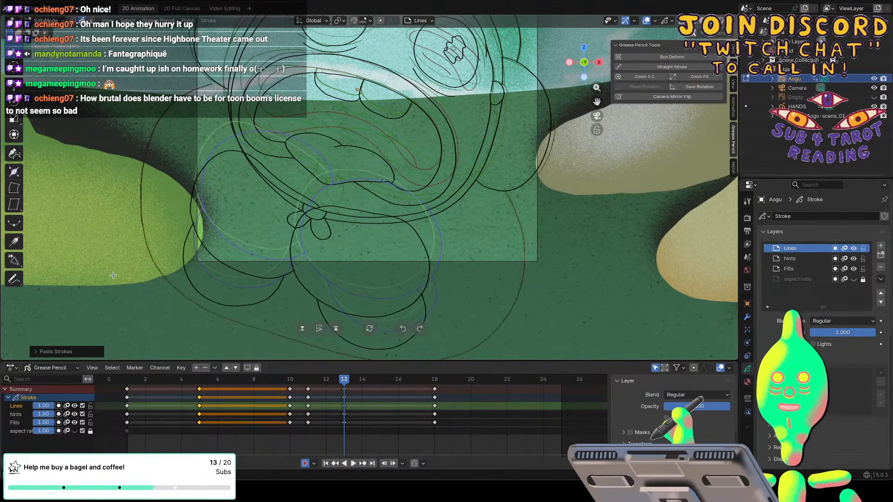
key("space")
key("space")
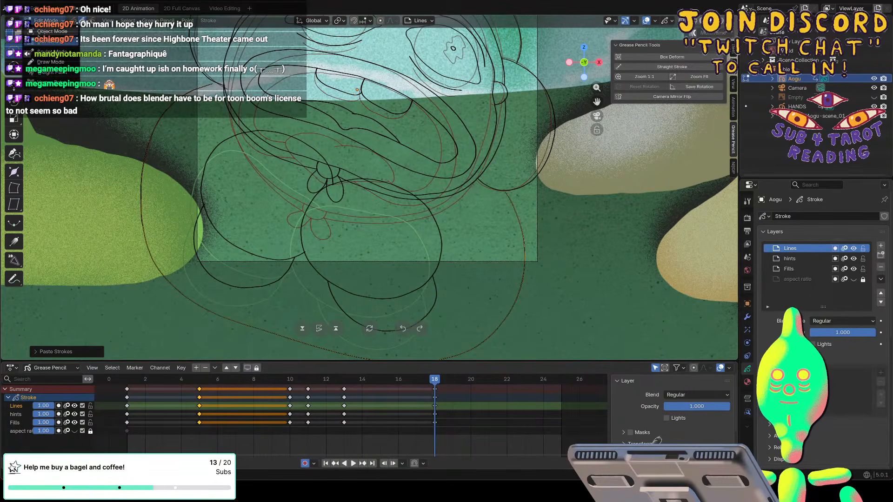
Return Aogu to Draw Mode and check the pasted body outline on frames 11, 13 and 18.
key("Tab")
key("space")
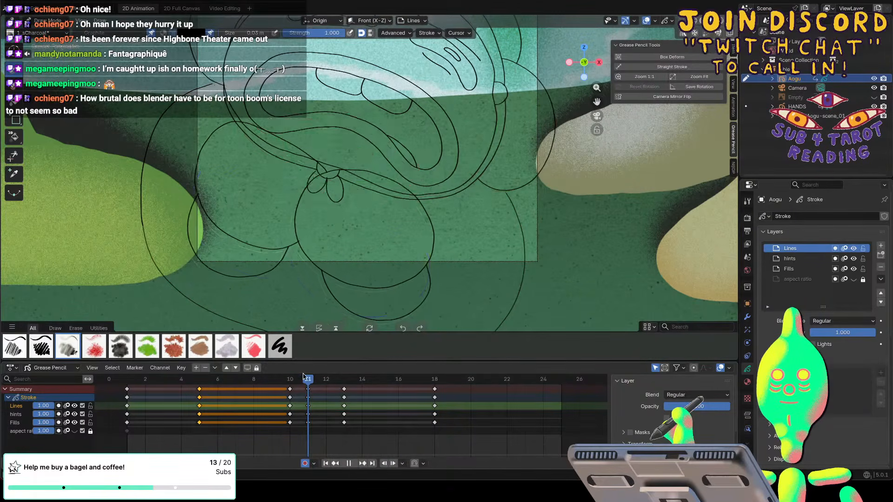
key("space")
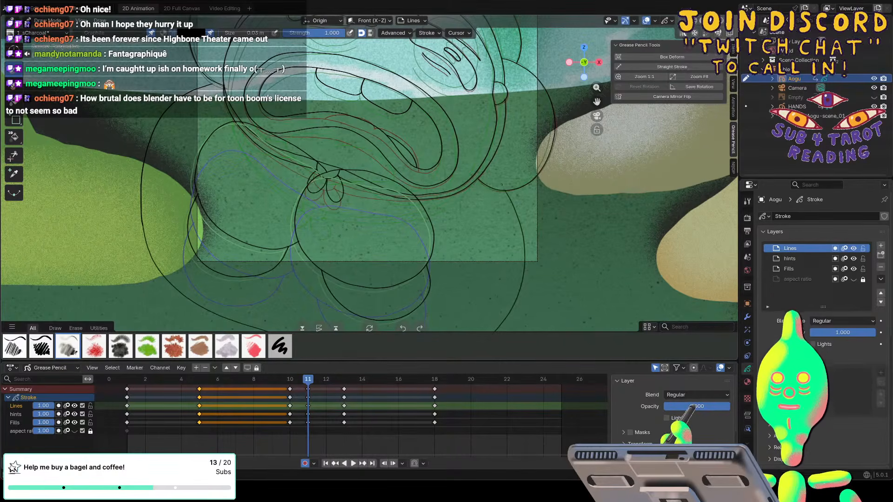
key("f")
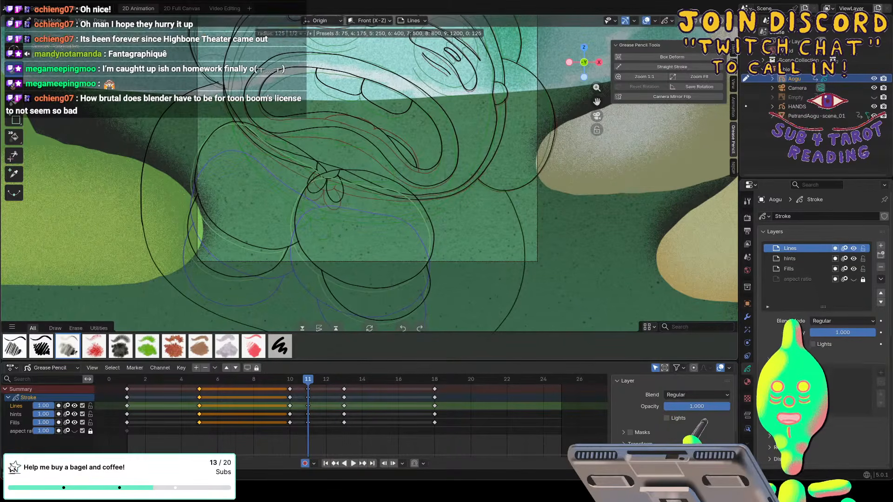
key("Escape")
key("Right")
key("Right")
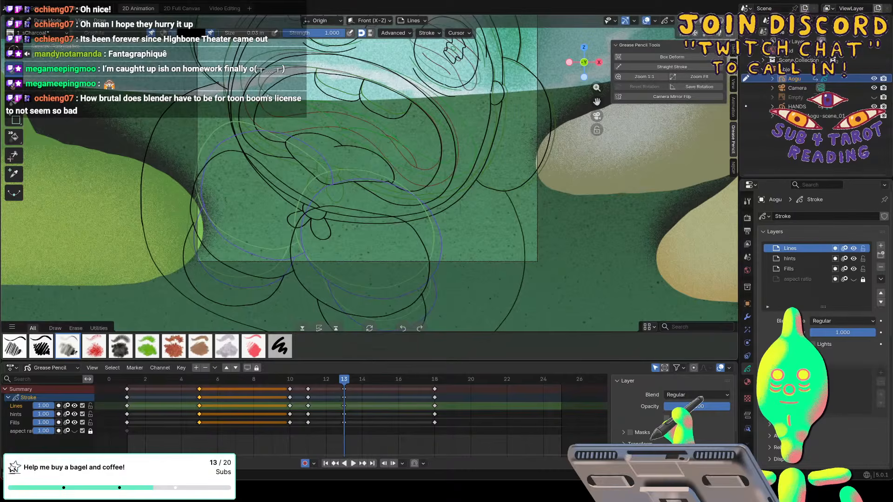
key("f")
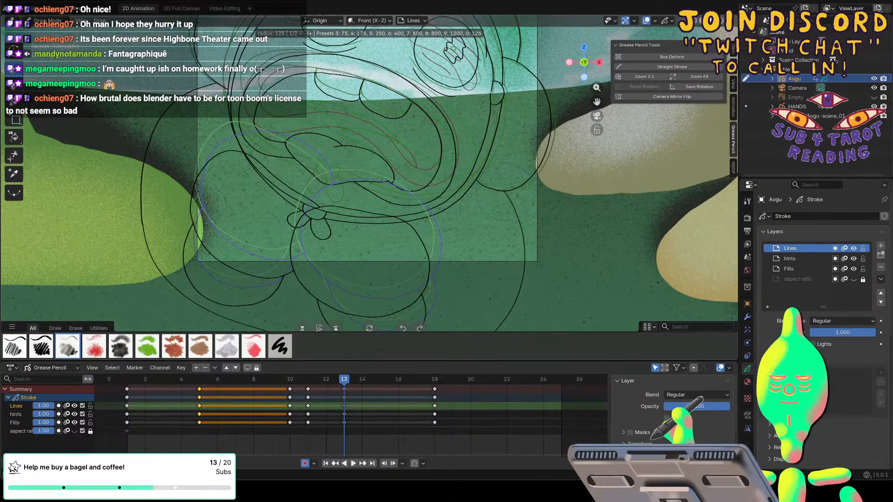
key("Escape")
left_click(431, 380)
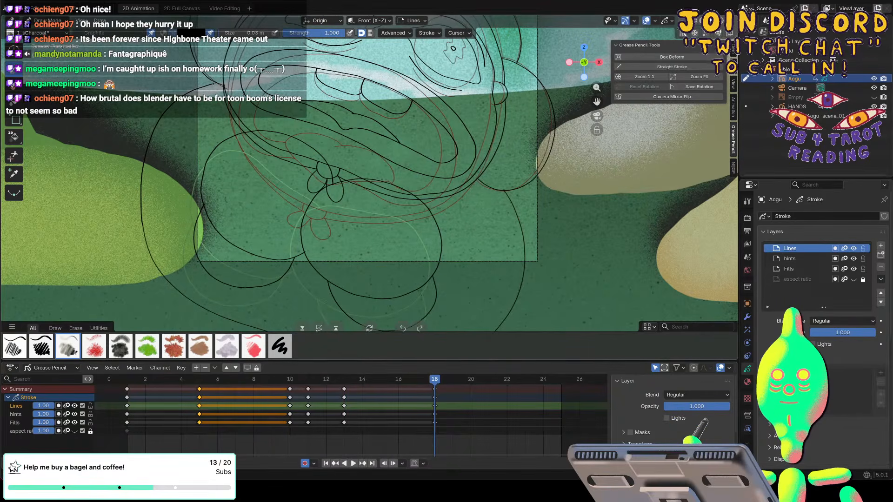
key("f")
scroll(128, 132, "down", 4)
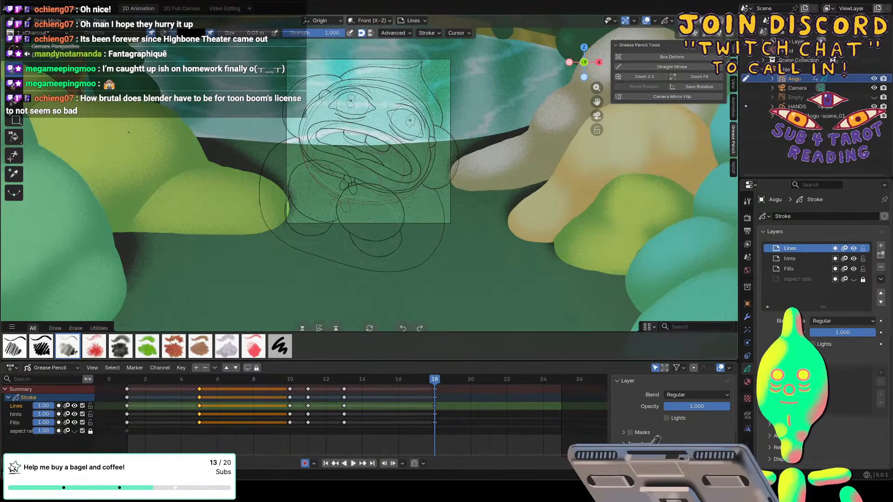
Play the animation through its end, switch to the HANDS object, and delete its keyframe at frame 20.
key("space")
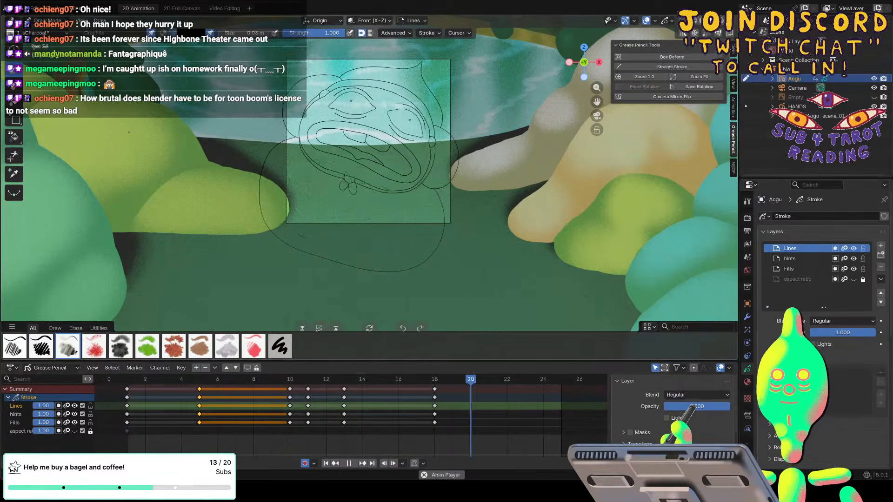
key("space")
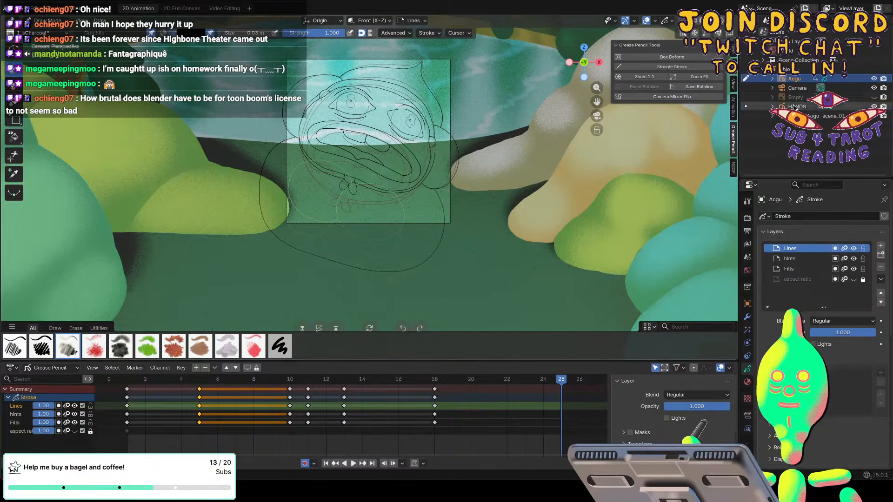
left_click(745, 108)
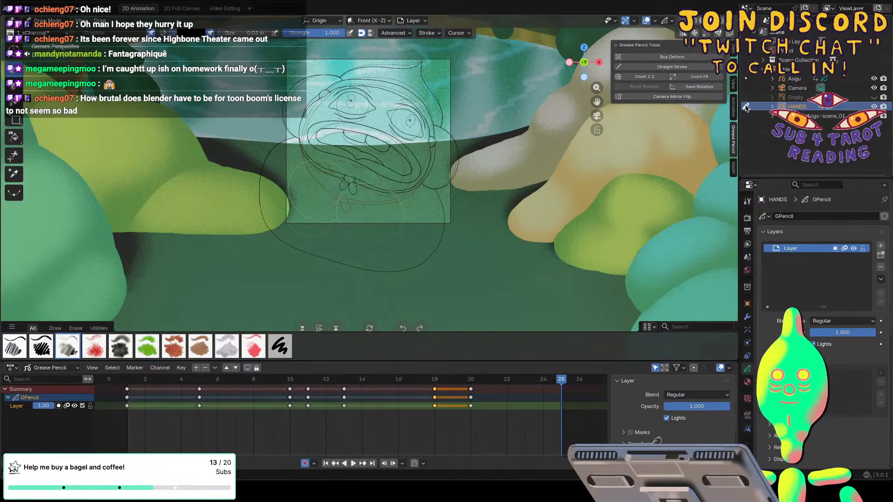
mouse_move(562, 380)
left_mouse_down()
mouse_move(415, 389)
mouse_move(452, 393)
left_mouse_up()
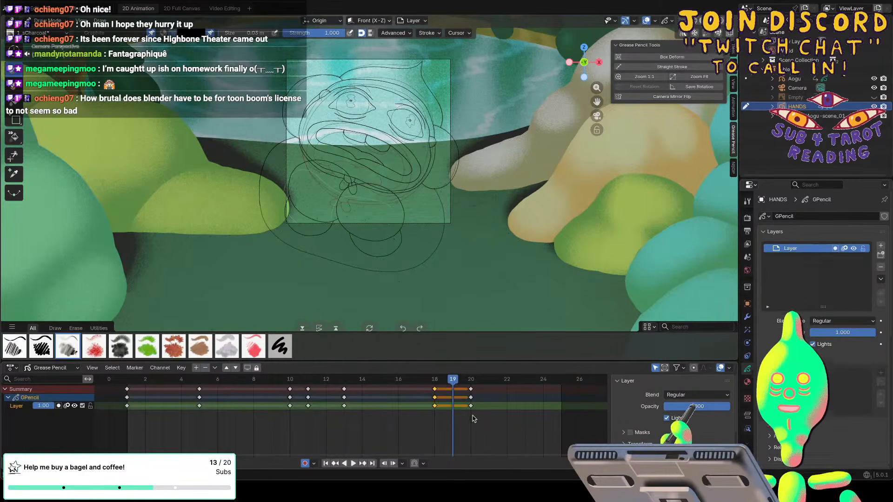
left_click(471, 388)
key("x")
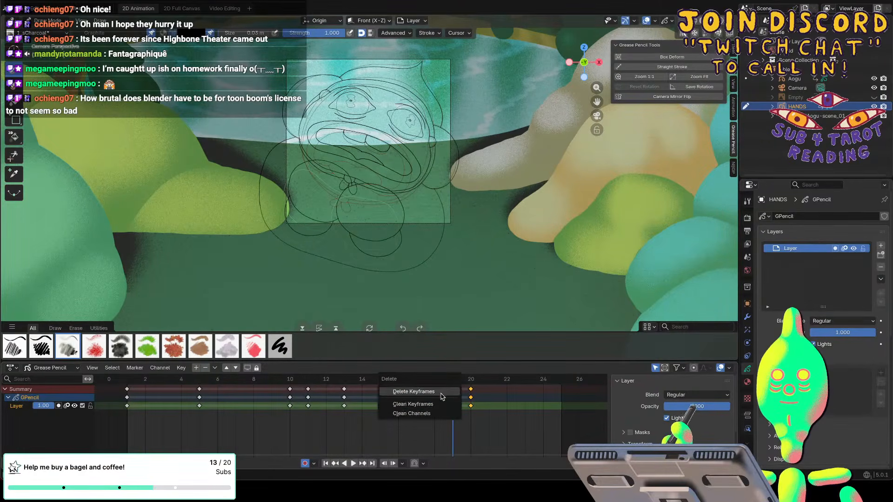
left_click(396, 394)
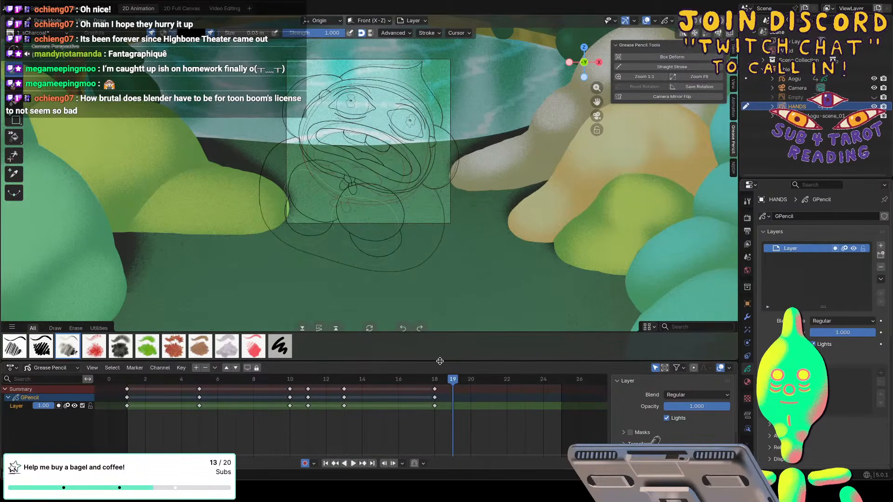
Play back the animation to review the hands with the body outline, and save the file.
key("space")
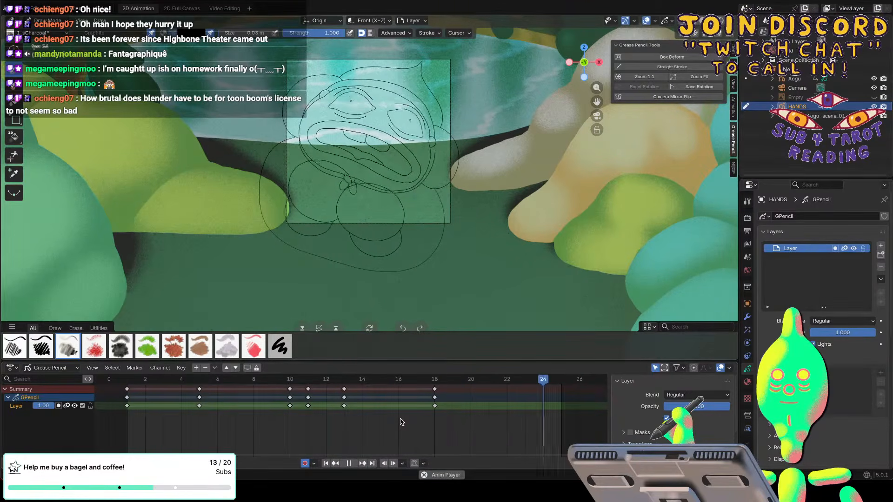
key("space")
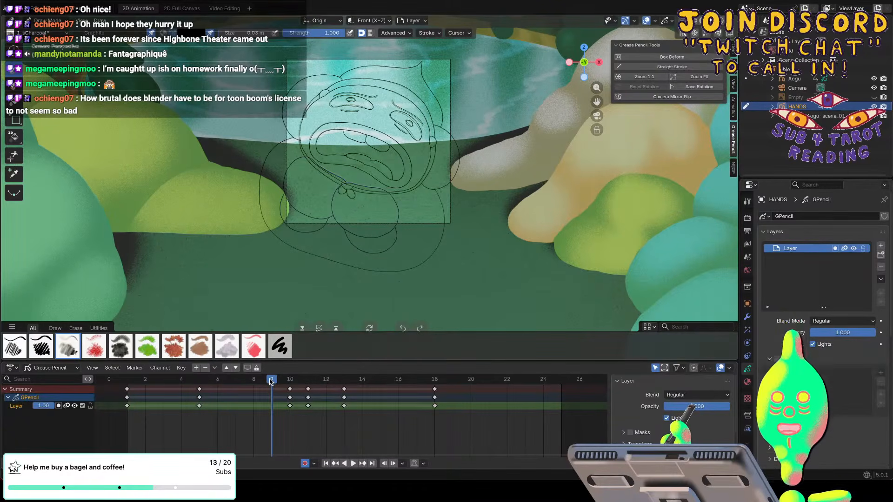
key("ctrl+s")
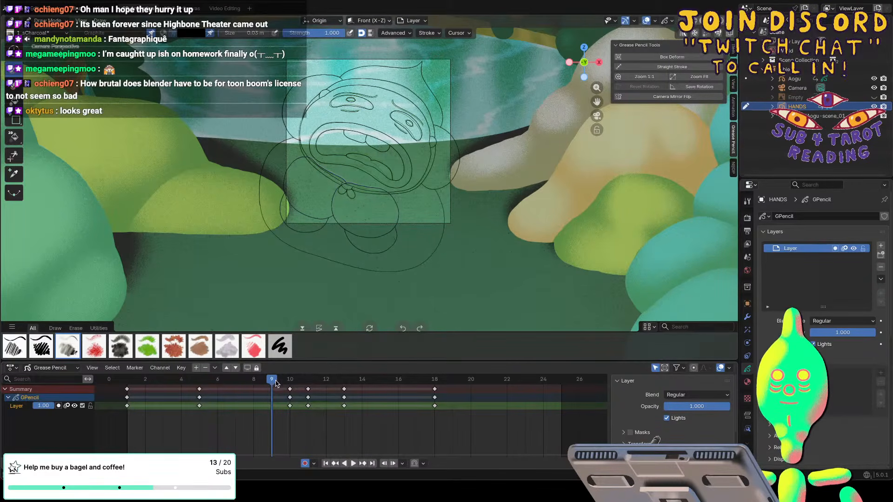
left_click_drag(271, 385, 129, 389)
key("space")
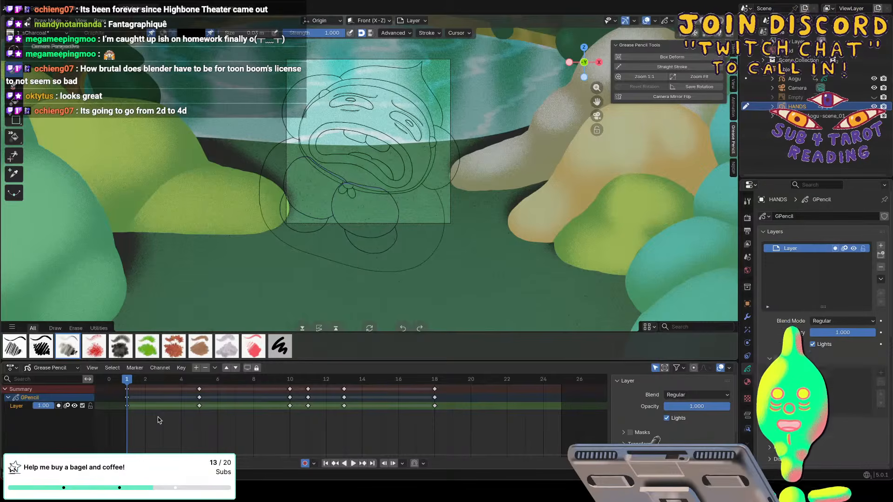
Switch to Object Mode and add a new Grease Pencil Stroke object on frame 1.
left_click(791, 80)
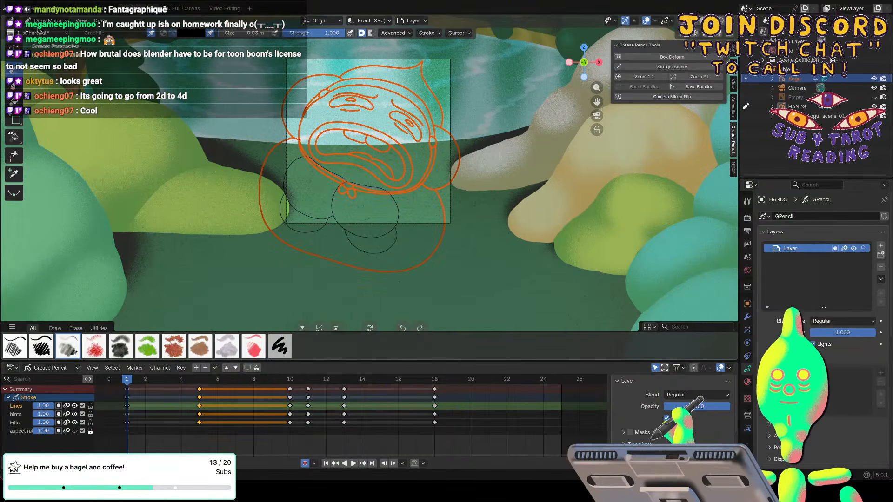
left_click(48, 20)
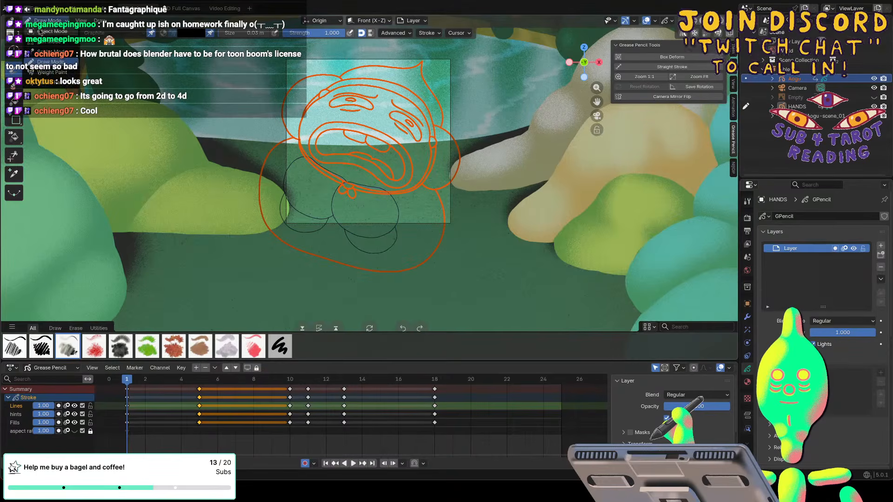
left_click(51, 31)
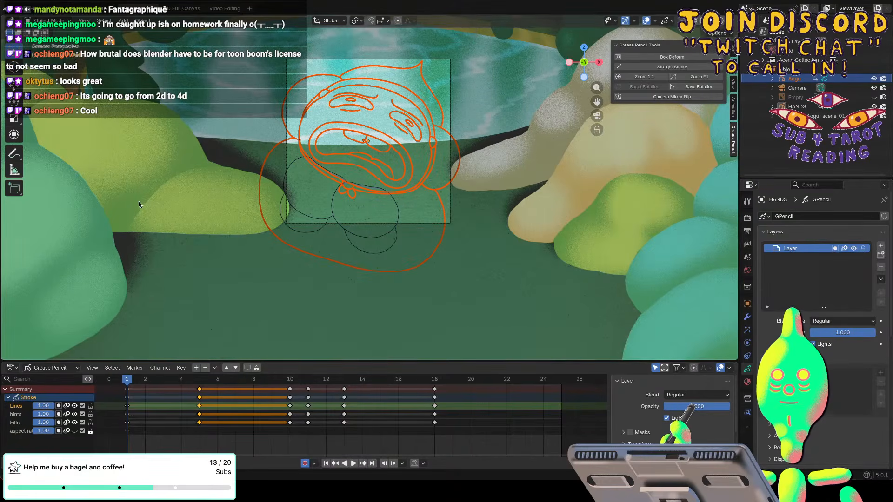
left_click(124, 20)
mouse_move(127, 135)
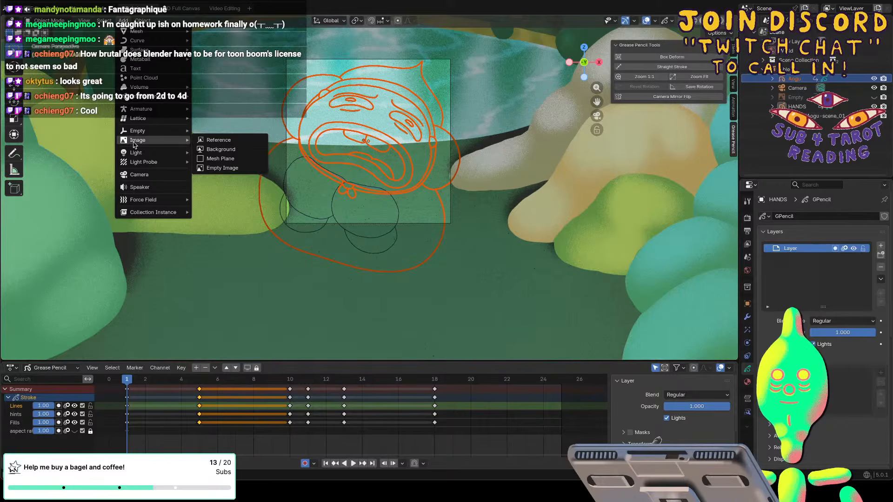
mouse_move(154, 96)
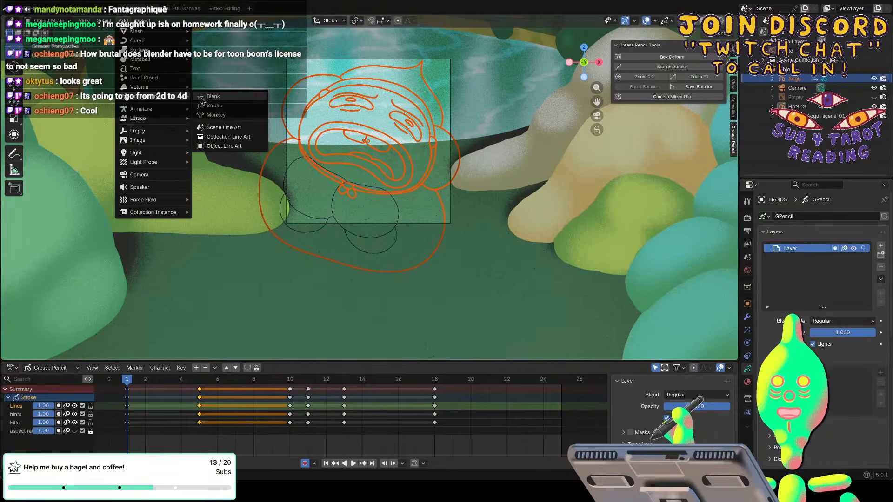
left_click(210, 106)
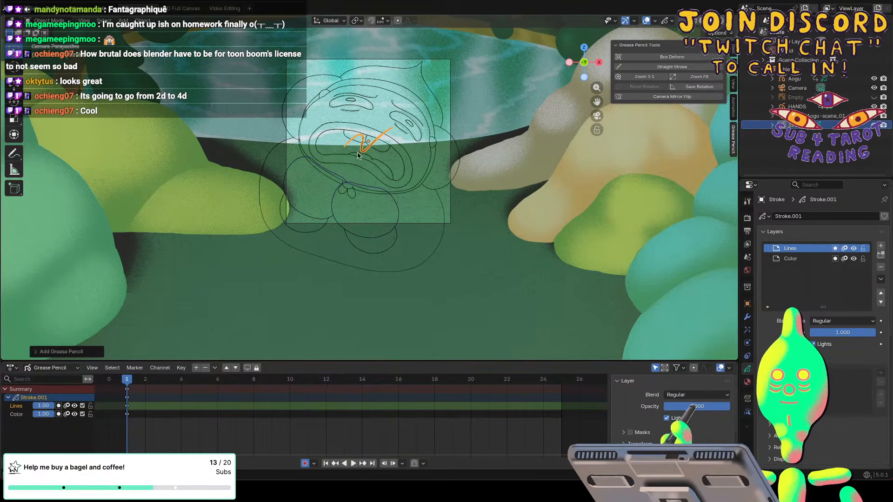
Move the new stroke object along the Y axis to sit in front of the character, checking it from the side, and return to camera view.
key("KP_Decimal")
middle_click_drag(358, 155, 353, 154)
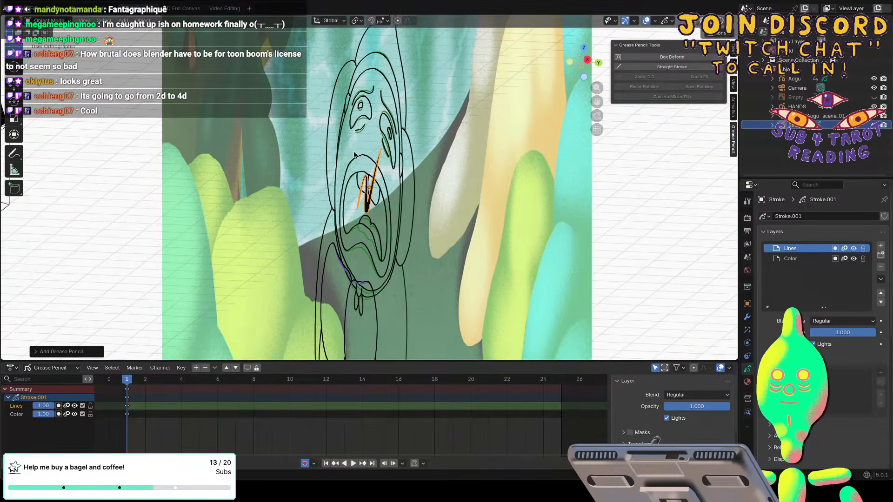
key("g")
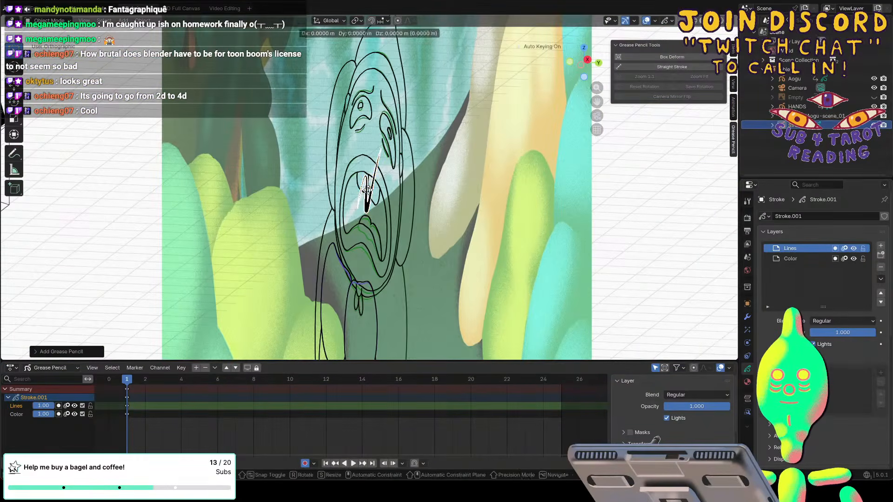
key("y")
left_click(363, 192)
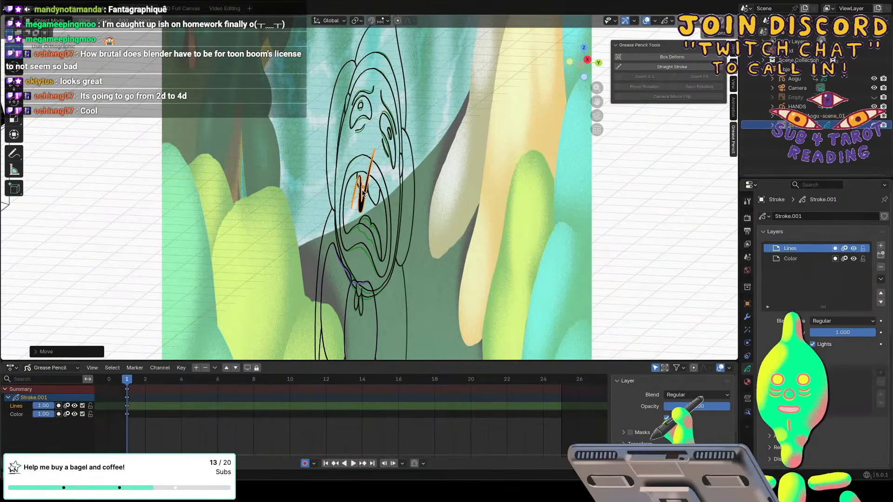
middle_click_drag(363, 193, 364, 193)
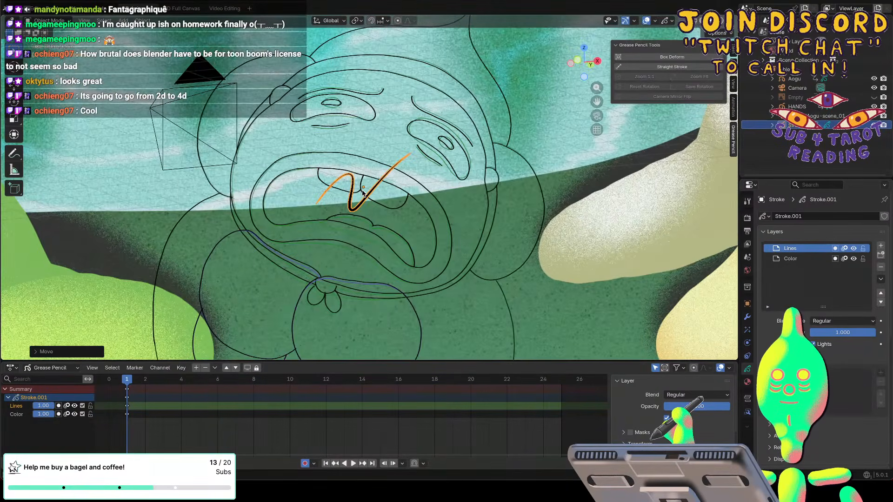
key("KP_0")
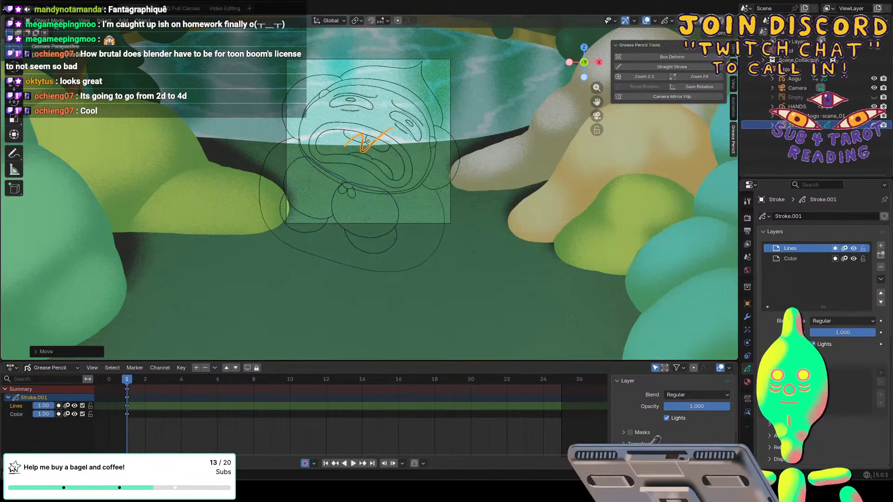
Erase the default stroke in Draw Mode and rename the Grease Pencil object tears.
left_click(55, 23)
left_click(55, 61)
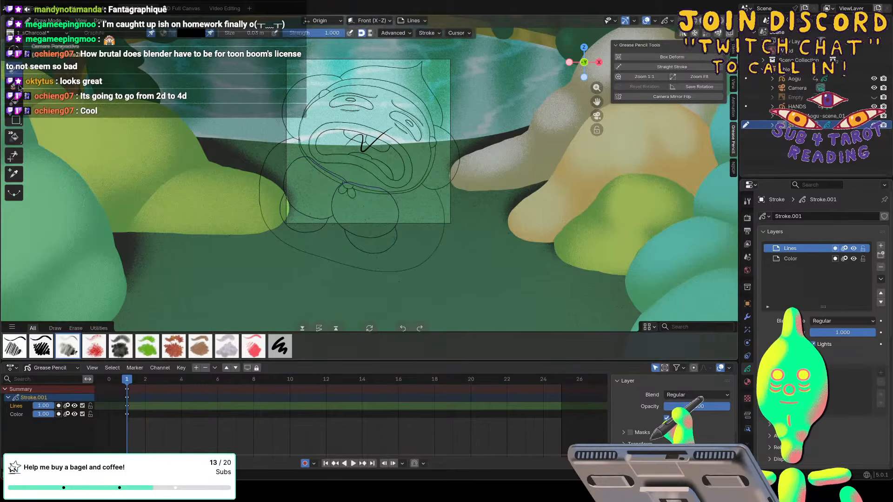
left_click(18, 85)
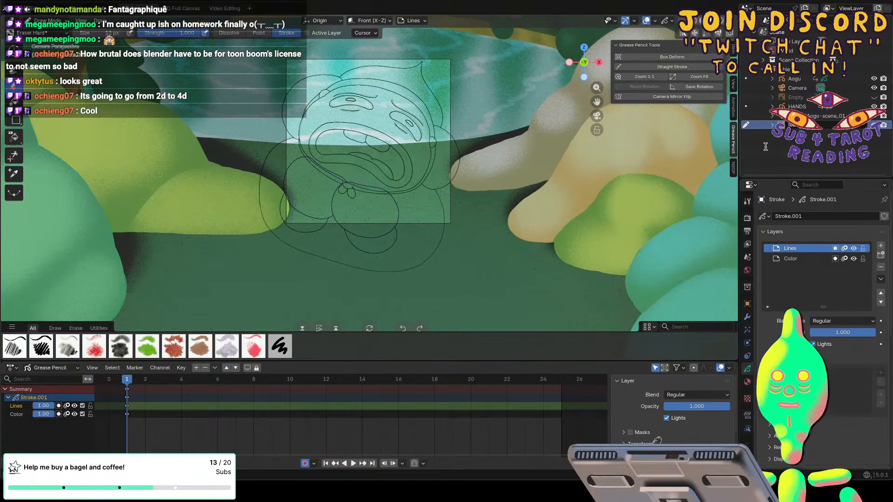
left_click(783, 123)
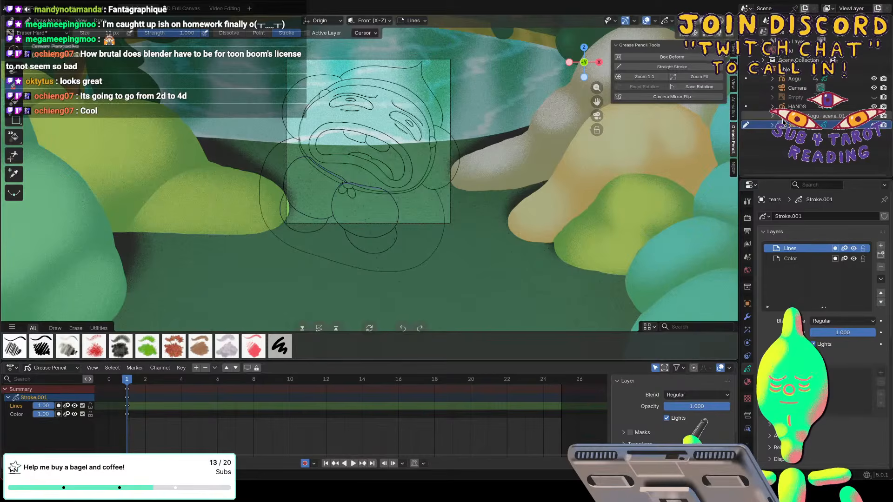
Preview the crying animation's timing and return to frame 1.
key("space")
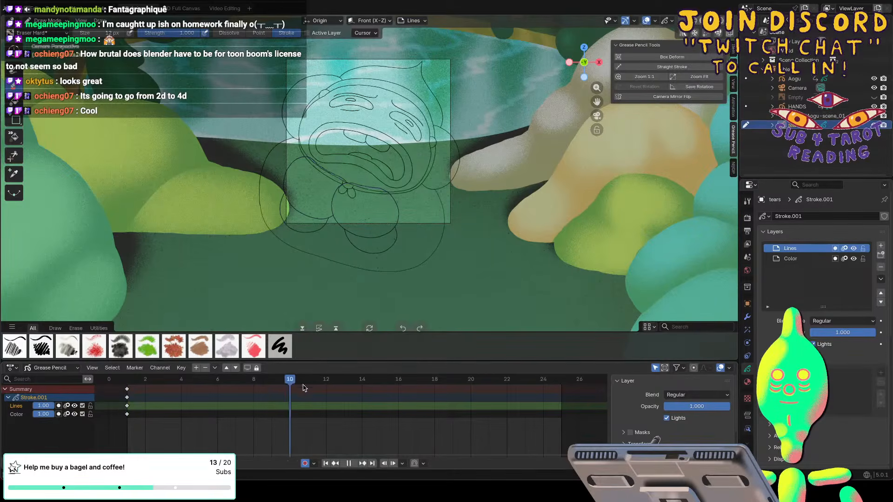
key("Escape")
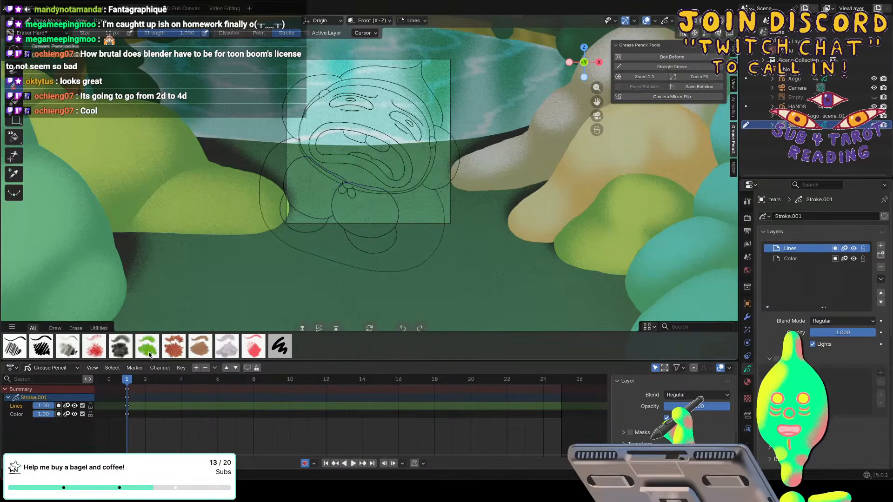
key("space")
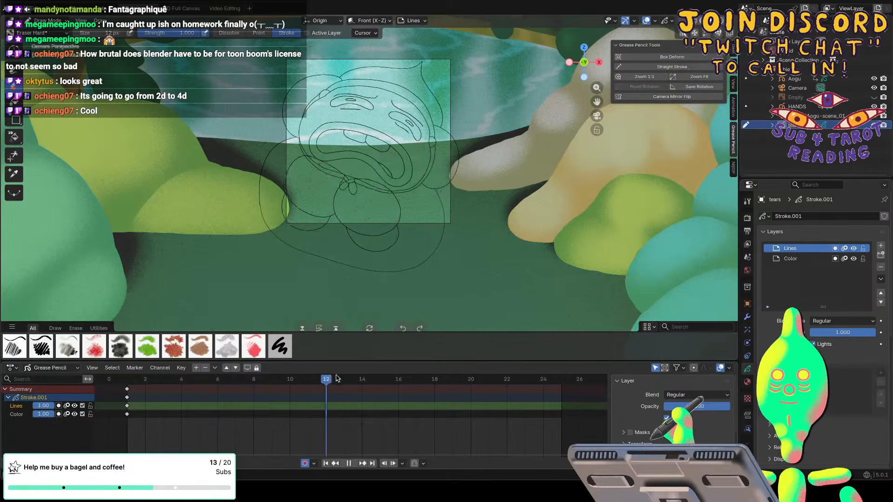
left_click(135, 378)
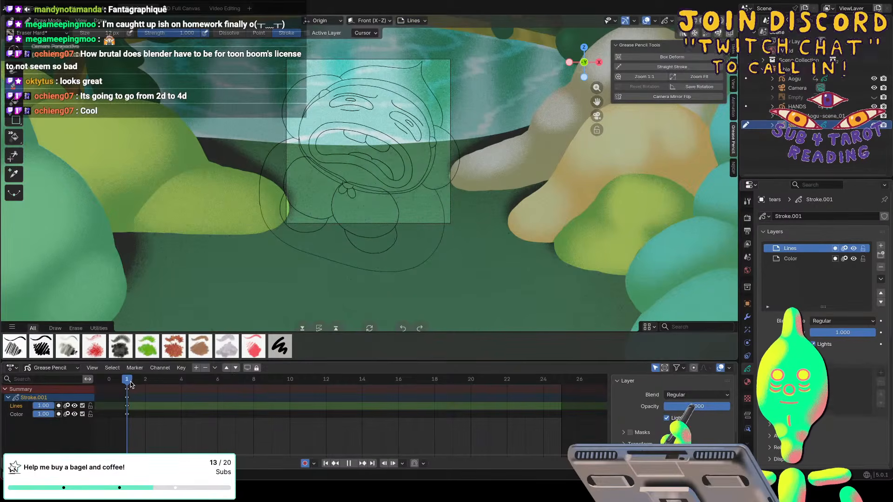
key("Escape")
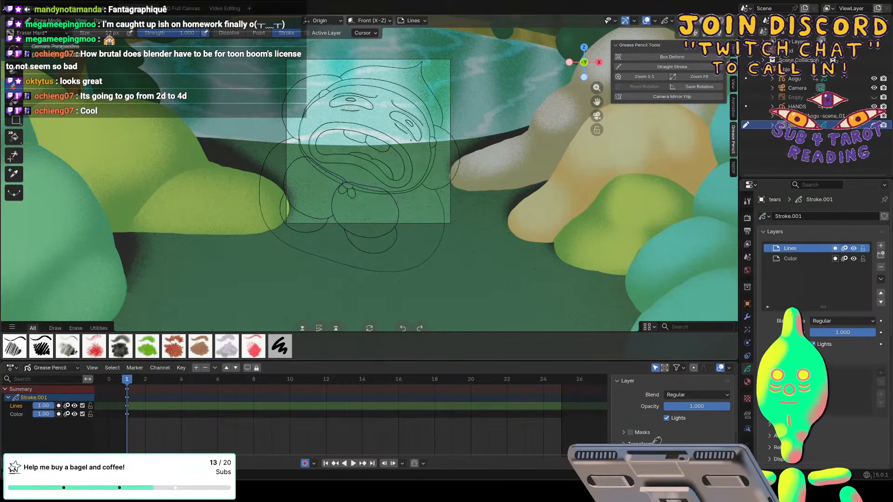
Draw a teardrop outline at the corner of each eye on frame 1 with the charcoal brush.
scroll(370, 173, "up", 3)
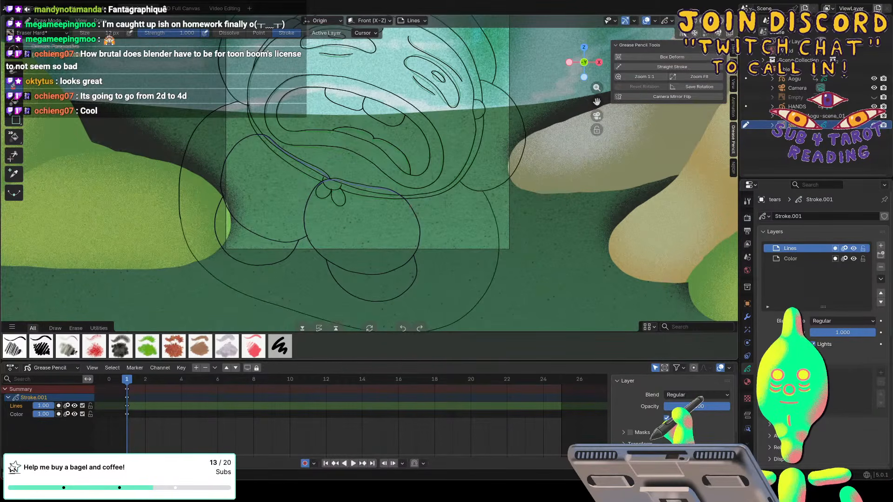
scroll(410, 206, "up", 2, "shift")
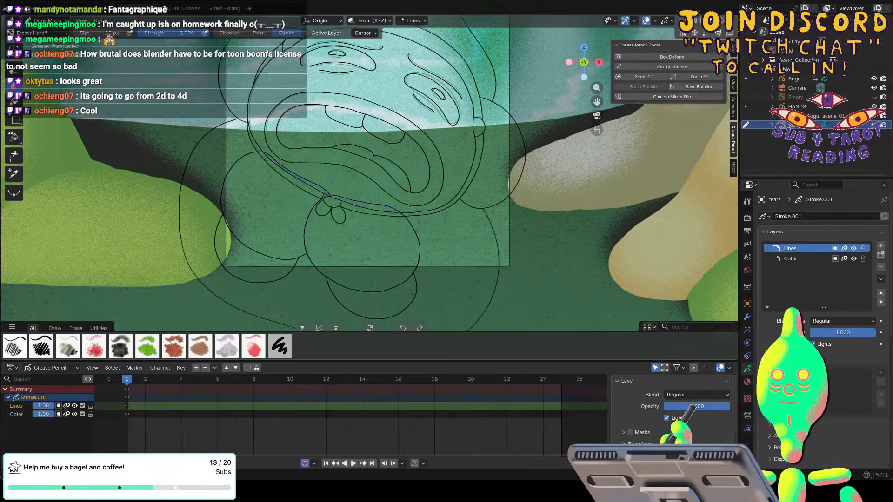
scroll(411, 206, "up", 4, "shift")
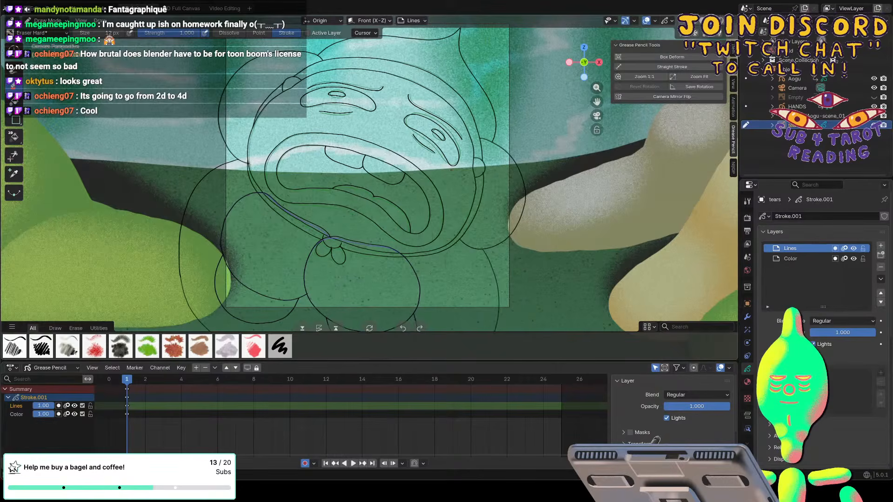
key("b")
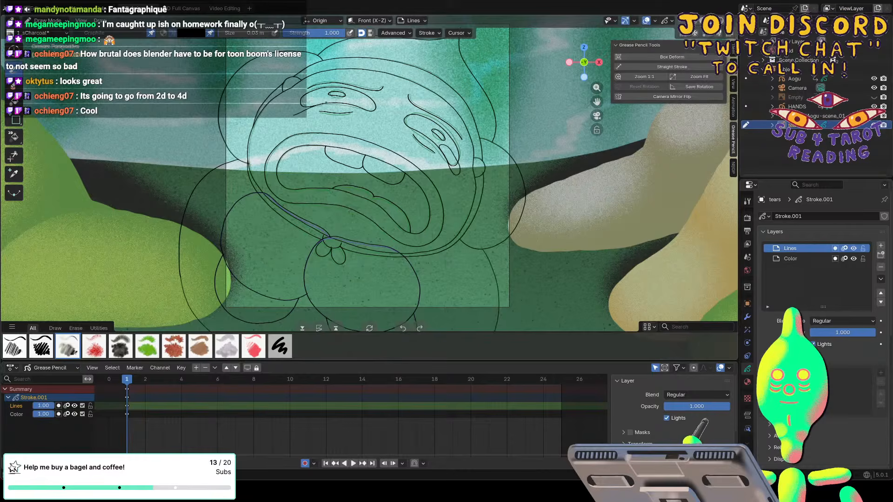
left_click_drag(307, 99, 288, 106)
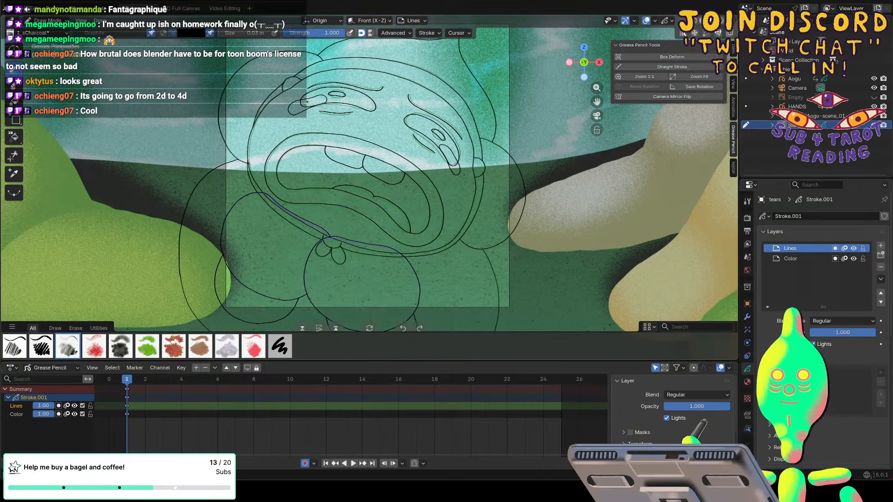
Refine the teardrop outlines on frame 1 in Sculpt Mode using a small Grab brush.
left_click(47, 20)
left_click(51, 51)
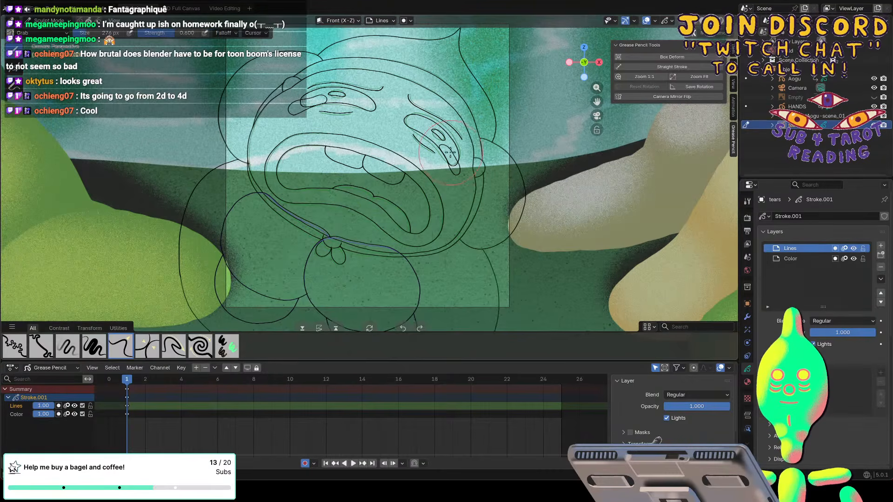
key("f")
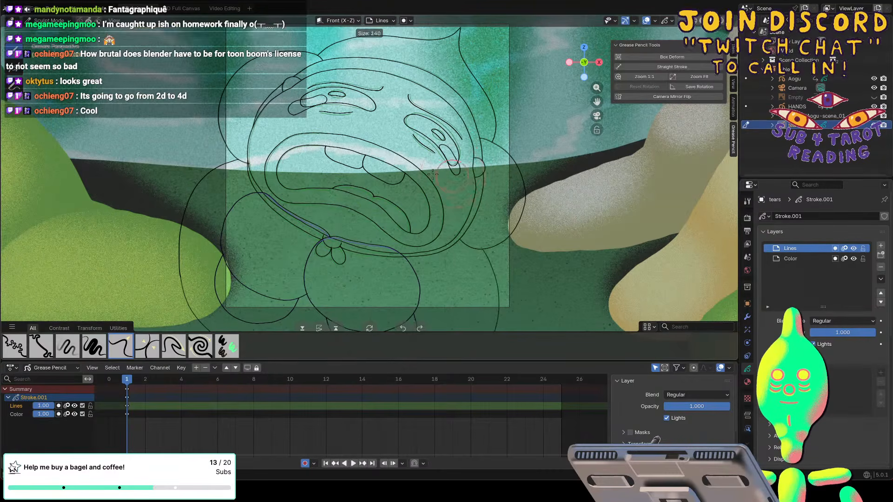
left_click(457, 167)
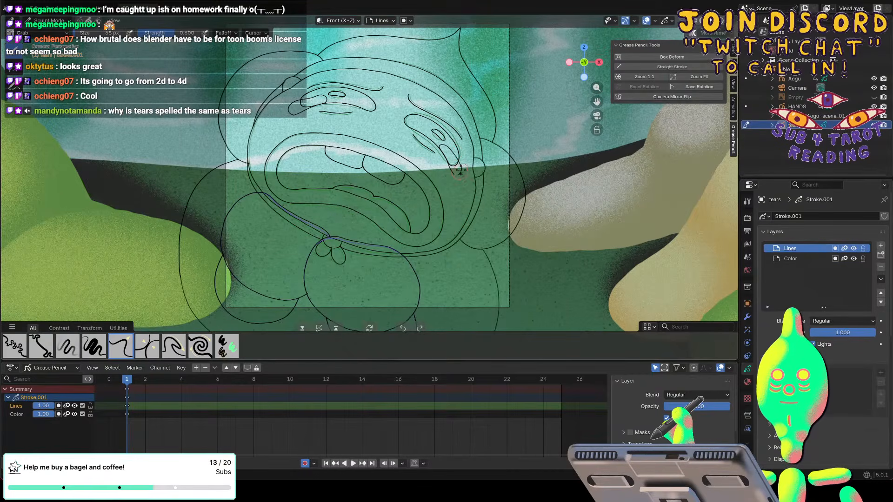
key("f")
left_click(456, 175)
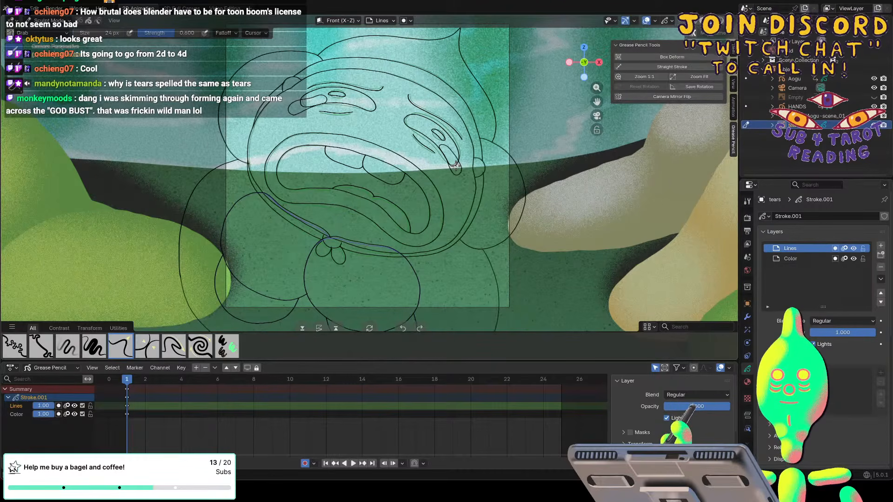
key("f")
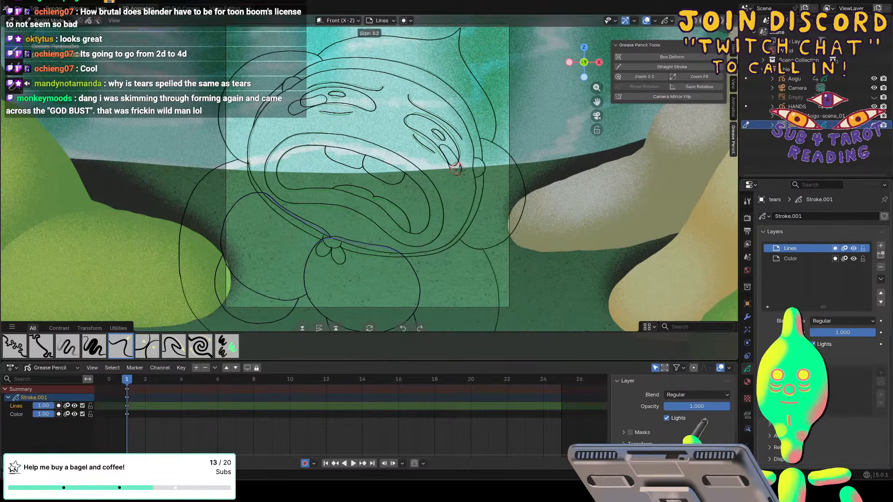
left_click(458, 169)
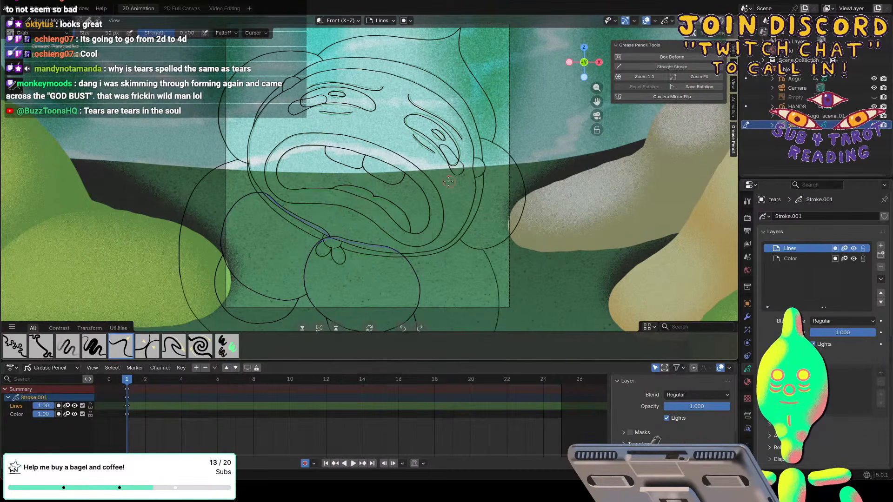
Insert a blank keyframe on the tears' Lines layer at frame 5 and redraw the teardrops at both eyes in Draw Mode.
key("space")
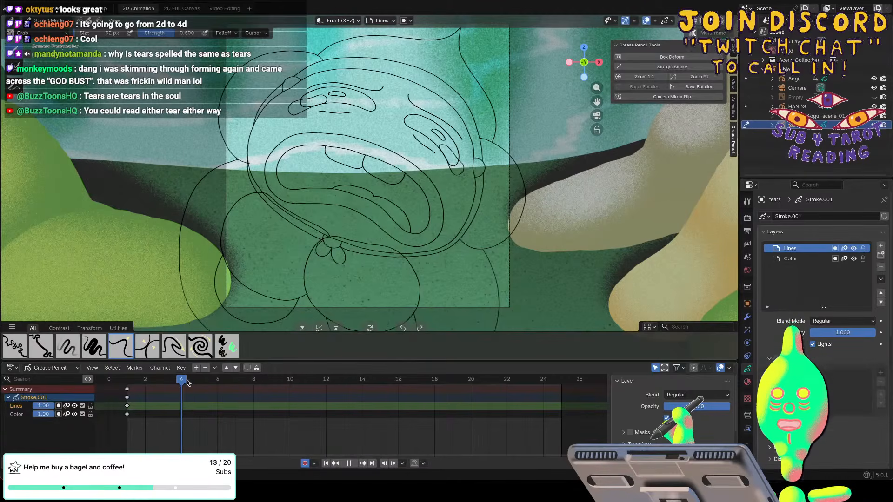
key("space")
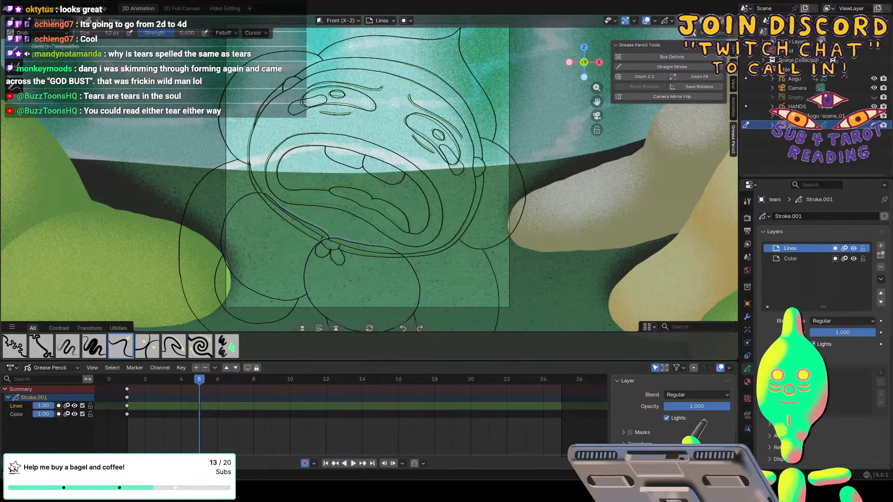
left_click(50, 21)
left_click(41, 61)
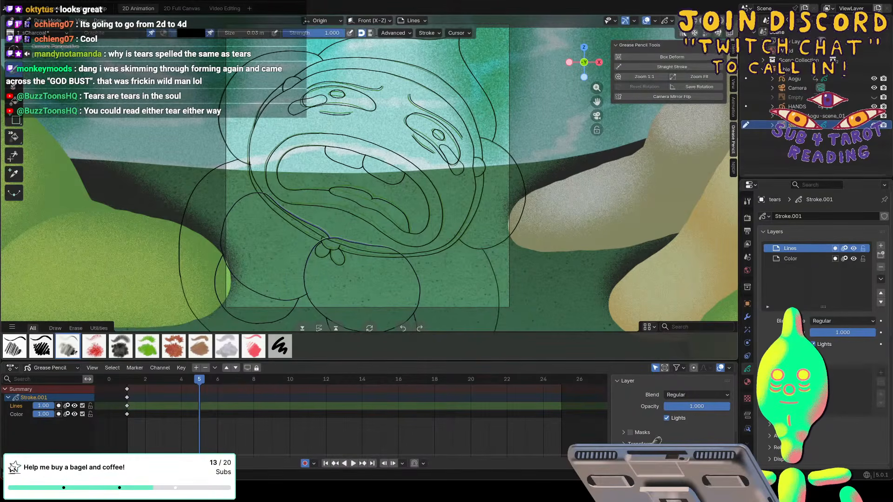
key("shift+i")
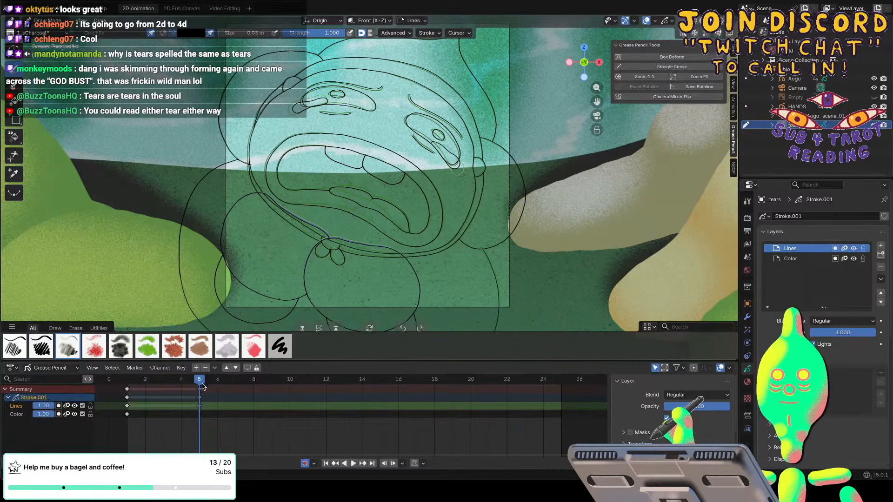
Compare the frames around frame 10, insert a blank keyframe there, and redraw the tears to match the eyes.
key("space")
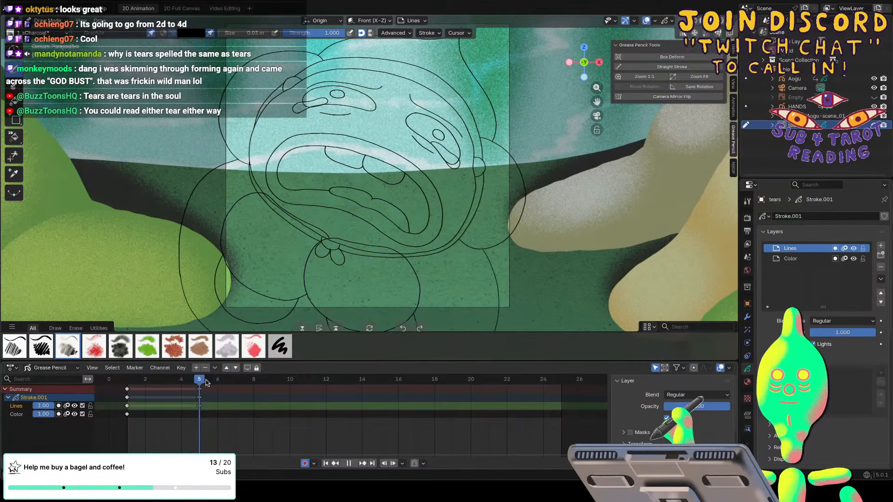
left_click_drag(206, 382, 299, 375)
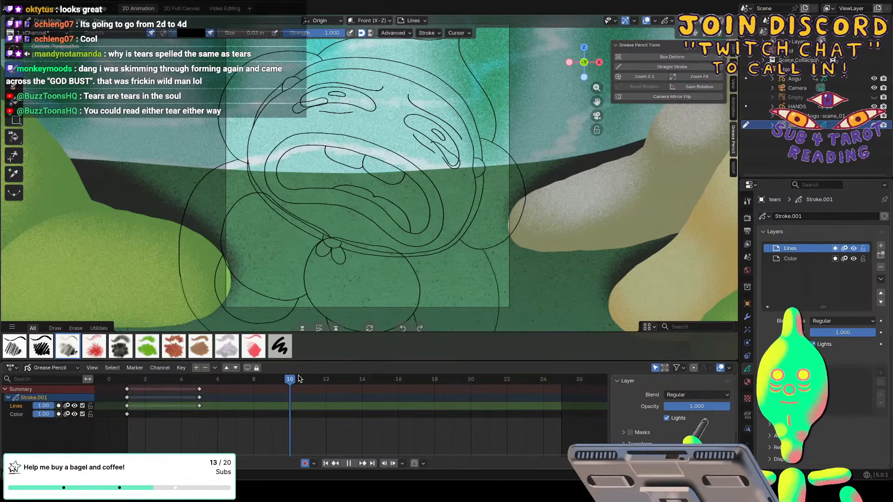
left_click_drag(298, 379, 268, 382)
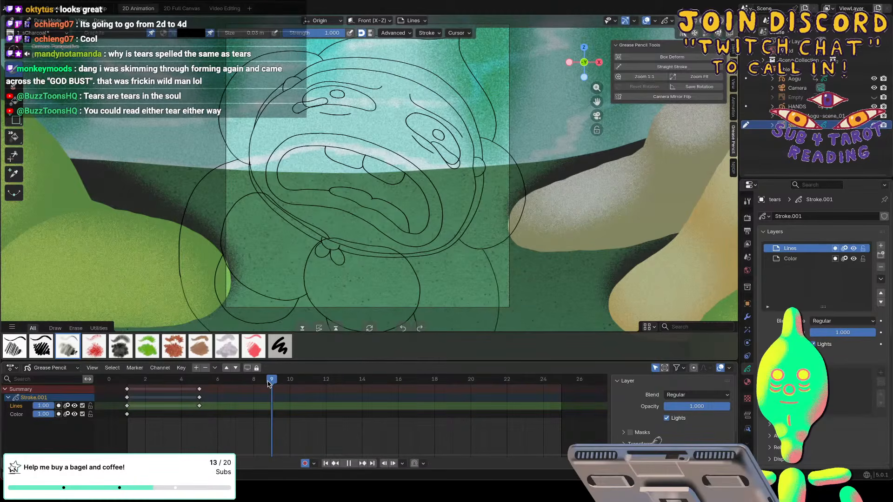
mouse_move(269, 382)
left_mouse_down()
mouse_move(315, 386)
mouse_move(291, 381)
left_mouse_up()
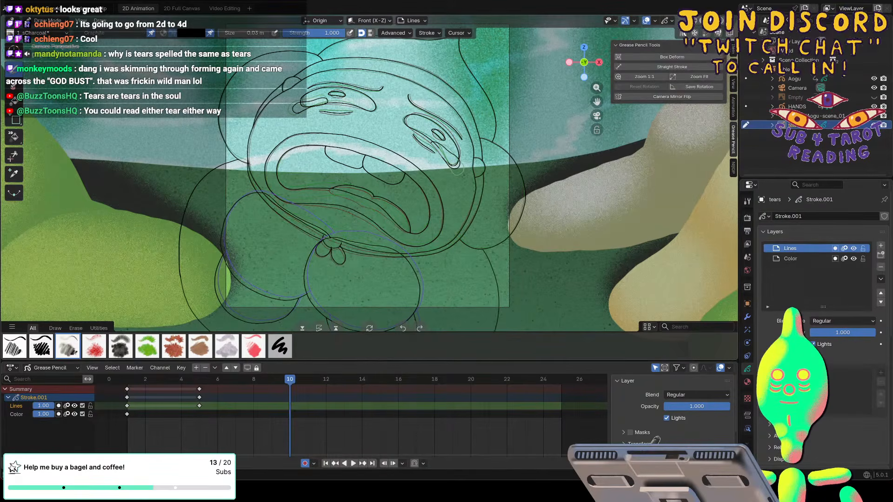
key("shift+i")
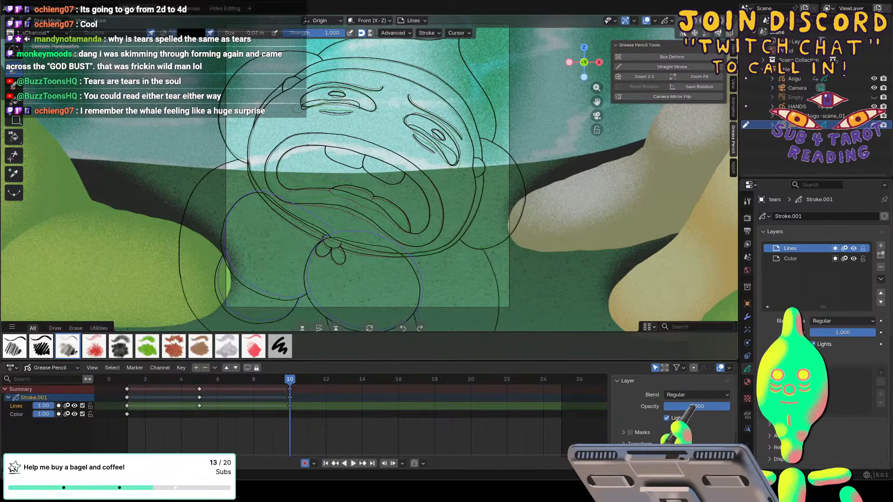
Go to frame 11 and insert a keyframe there on the tears' Lines layer for the teardrops at the eyes.
key("space")
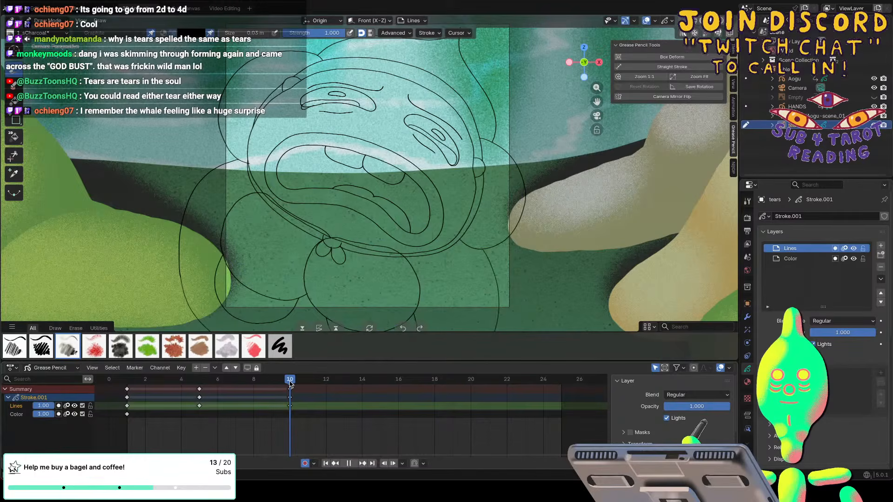
mouse_move(289, 383)
left_mouse_down()
mouse_move(153, 390)
mouse_move(309, 395)
left_mouse_up()
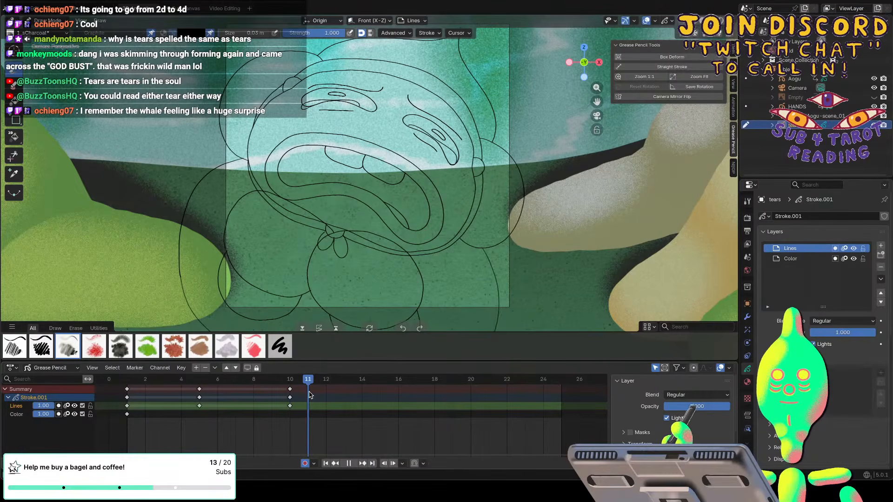
left_click_drag(311, 394, 311, 391)
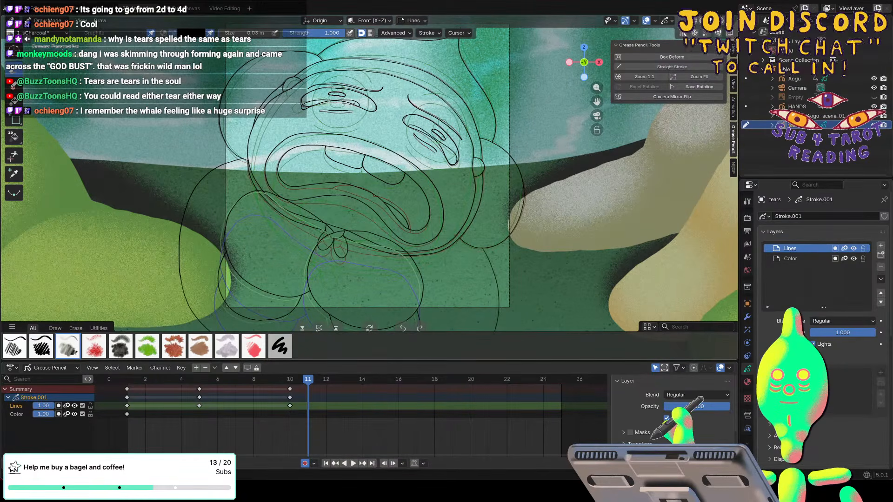
key("shift+i")
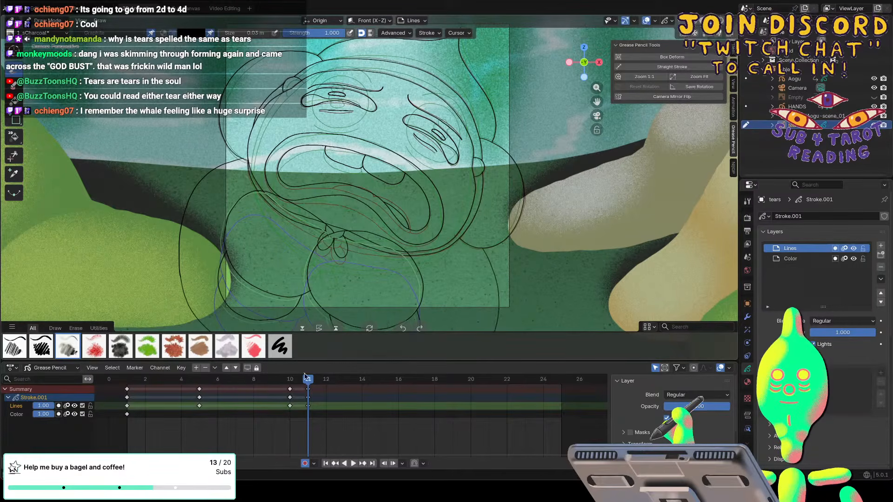
Draw round teardrops flying off beside both eyes on frame 13 of the tears' Lines layer with the charcoal brush.
key("space")
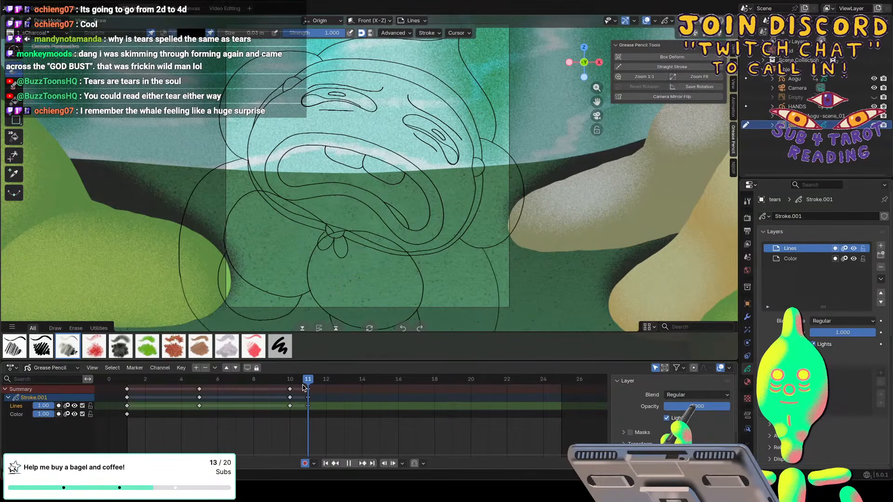
left_click_drag(303, 387, 346, 387)
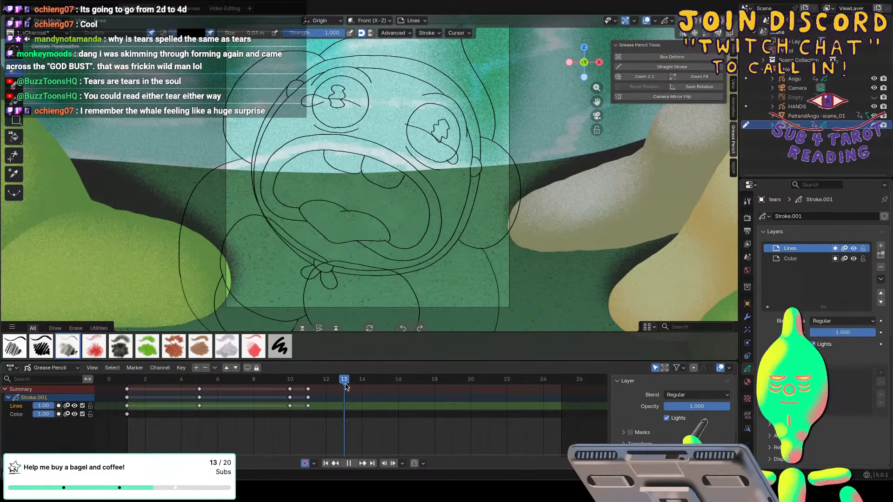
key("space")
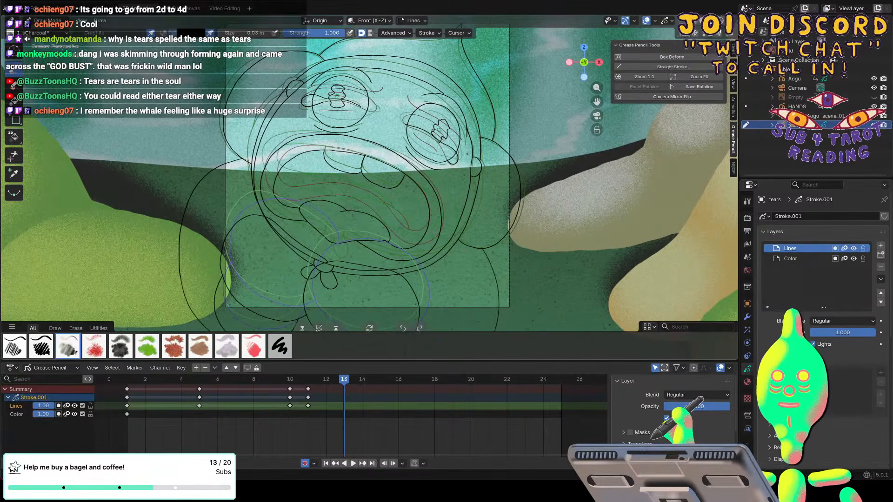
left_click_drag(472, 151, 471, 156)
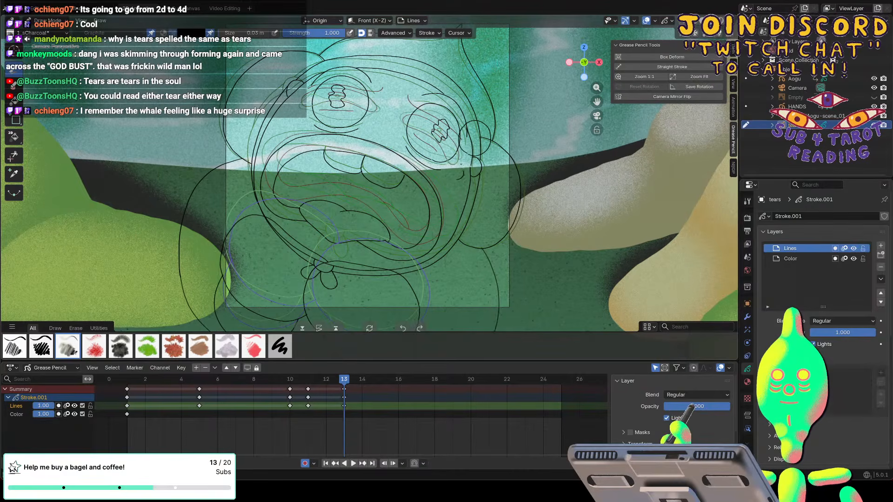
left_click_drag(460, 163, 451, 165)
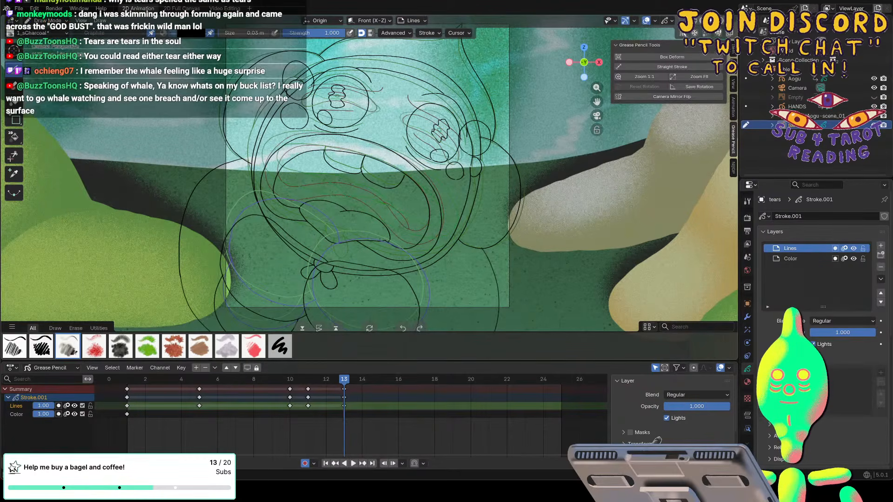
Reshape the teardrops beside the left eye on frame 13 in Sculpt Mode, enlarging the Grab brush to 148 px.
left_click(49, 21)
left_click(49, 52)
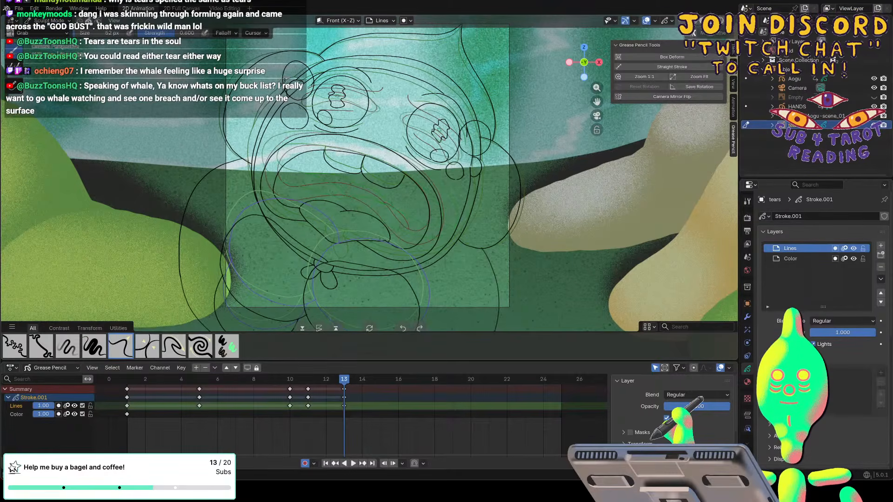
key("f")
left_click(292, 80)
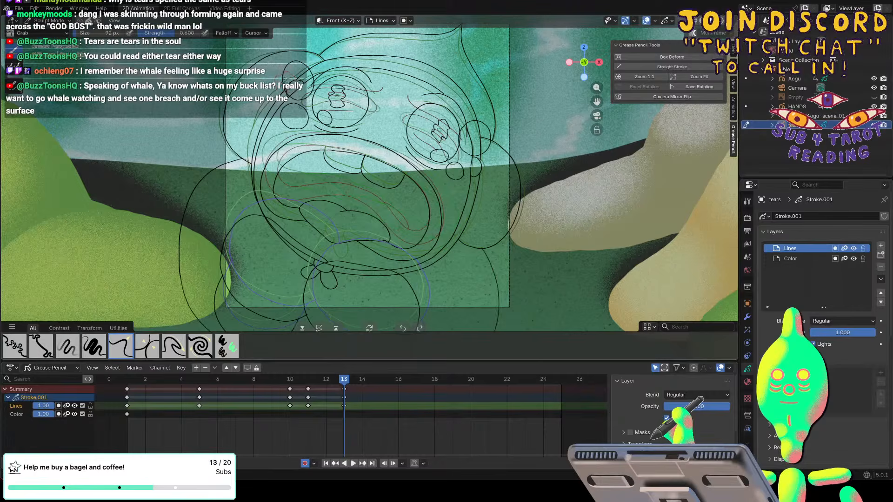
left_click_drag(287, 84, 285, 82)
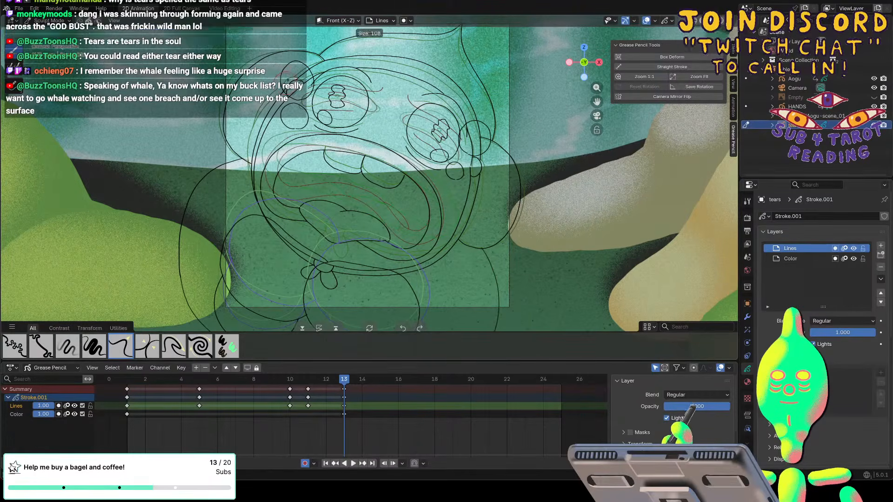
key("f")
left_click(281, 78)
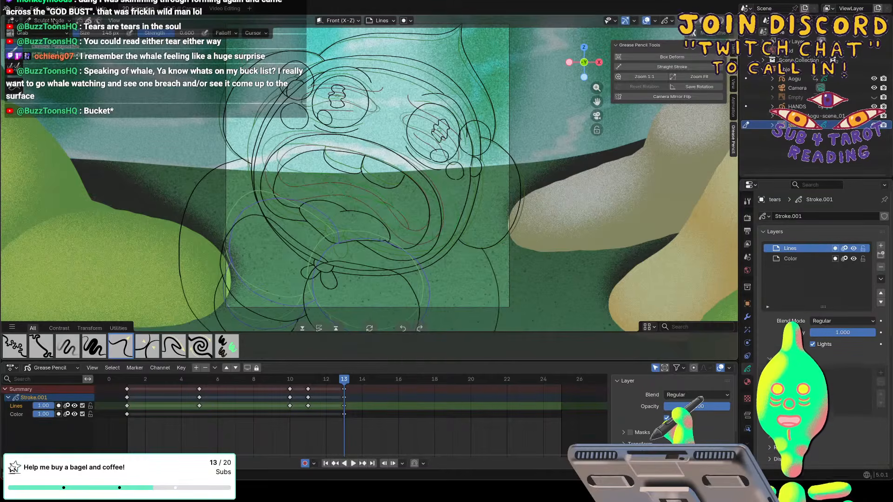
Return to Draw Mode and rework the small teardrop under the left eye on frame 13.
left_click(48, 21)
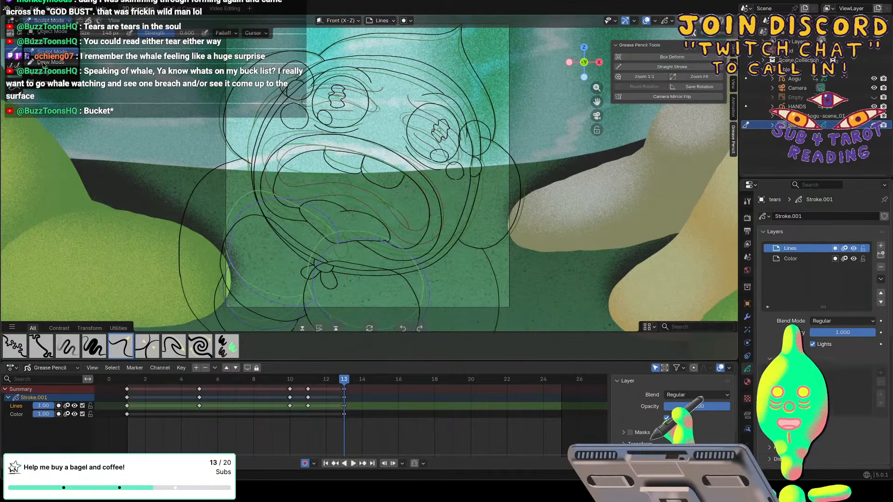
left_click(47, 62)
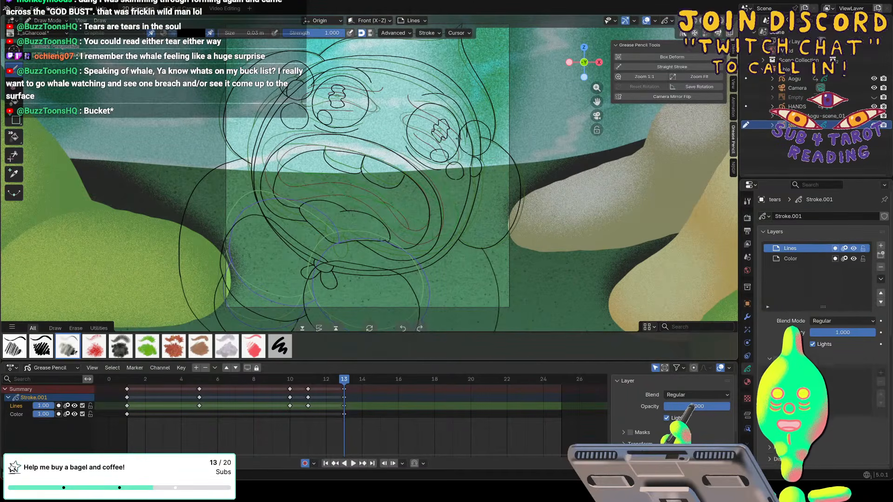
key("f")
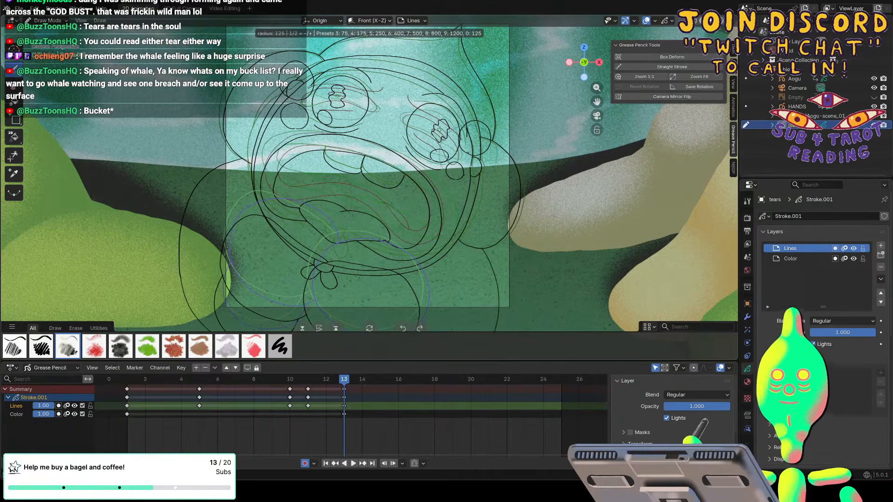
key("Escape")
key("f")
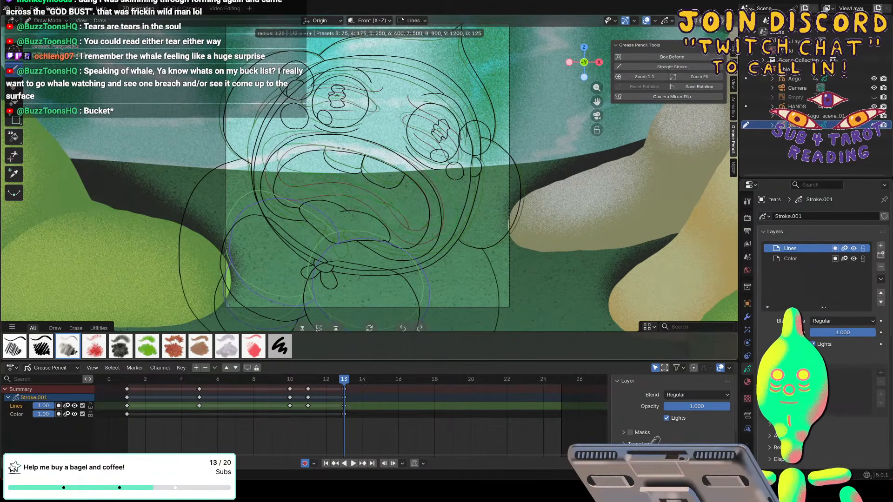
key("Escape")
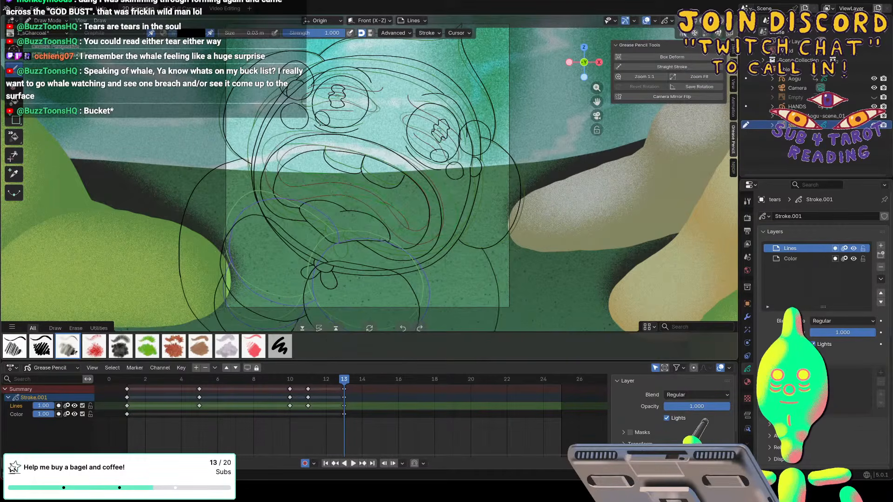
key("f")
key("Escape")
At frame 15, turn off onion skinning for the Aogu character's Lines layer and lower the layer's opacity to 0.54.
key("space")
mouse_move(314, 385)
left_mouse_down()
mouse_move(293, 384)
mouse_move(361, 381)
mouse_move(328, 385)
mouse_move(355, 385)
left_mouse_up()
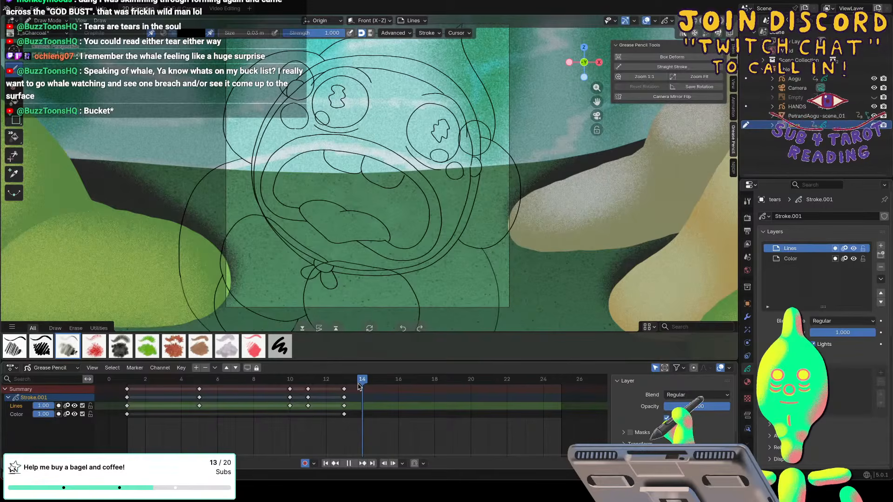
left_click_drag(358, 386, 379, 386)
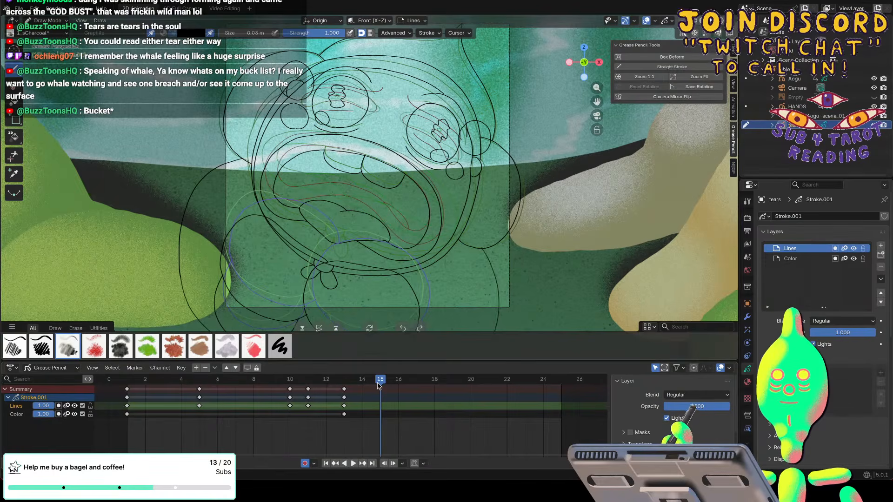
left_click(792, 78)
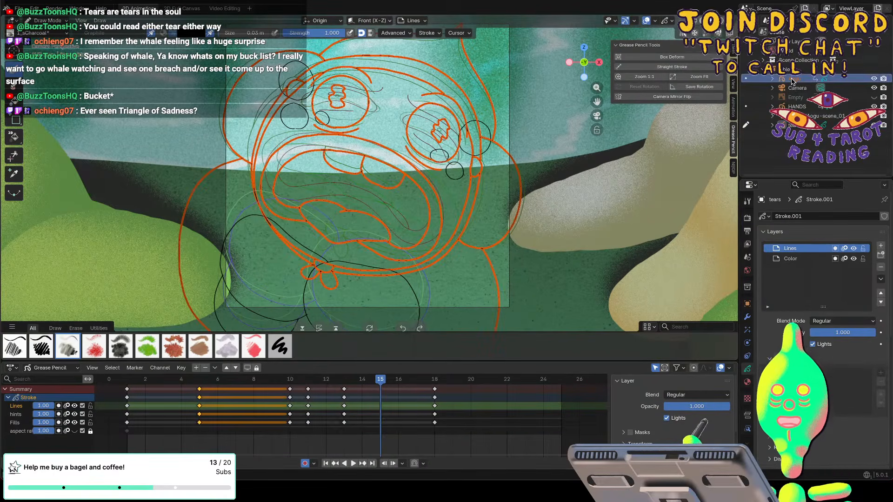
left_click(67, 405)
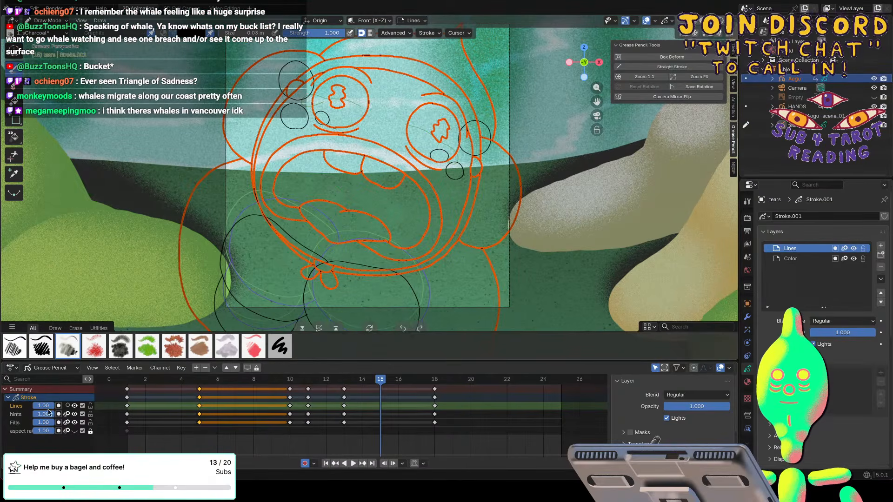
left_click_drag(52, 407, 40, 411)
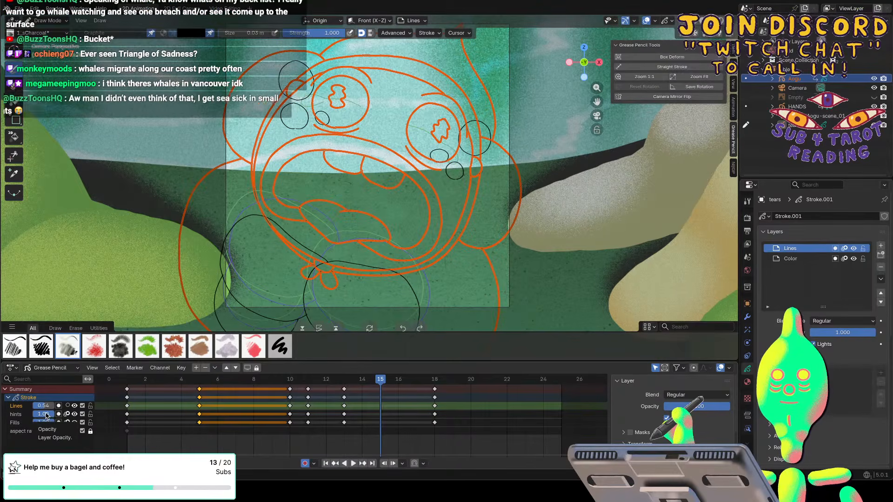
Turn off onion skinning for the HANDS object's layer and make the tears object active again.
left_click(791, 125)
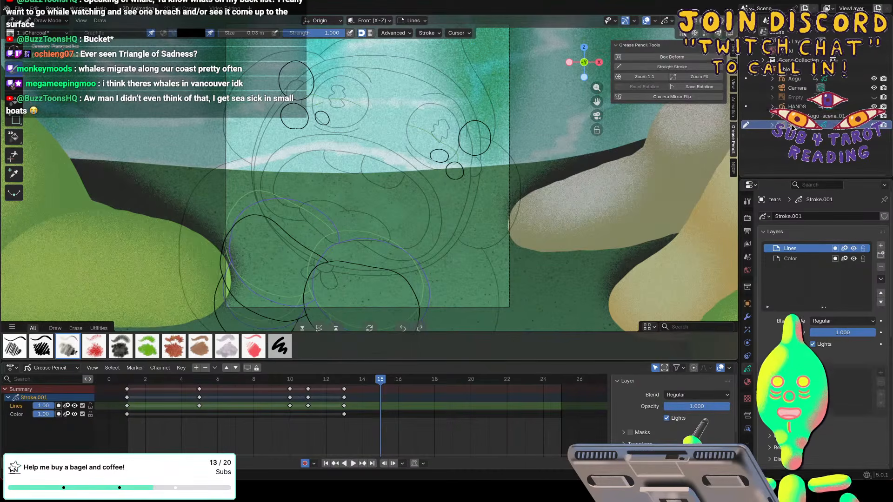
left_click(791, 106)
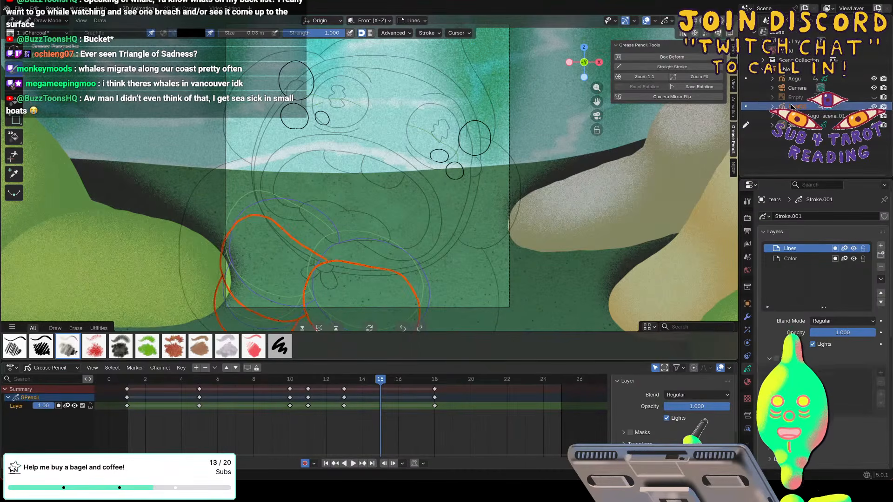
left_click(66, 405)
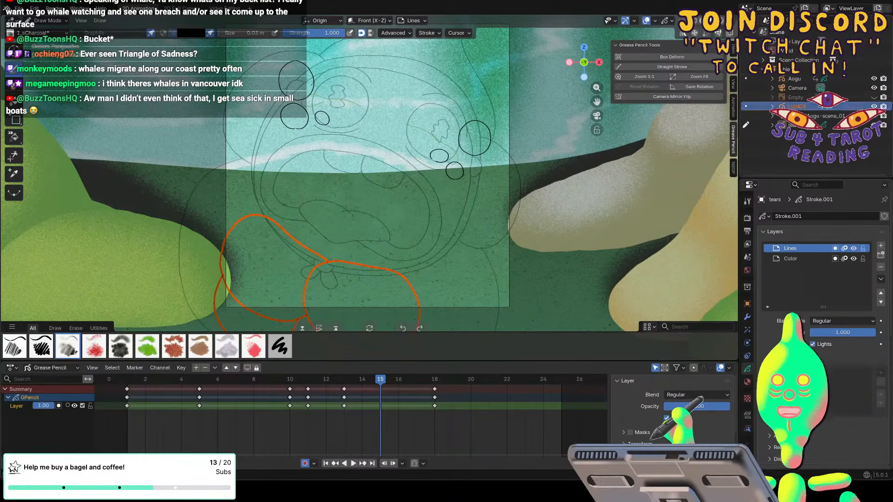
left_click(792, 125)
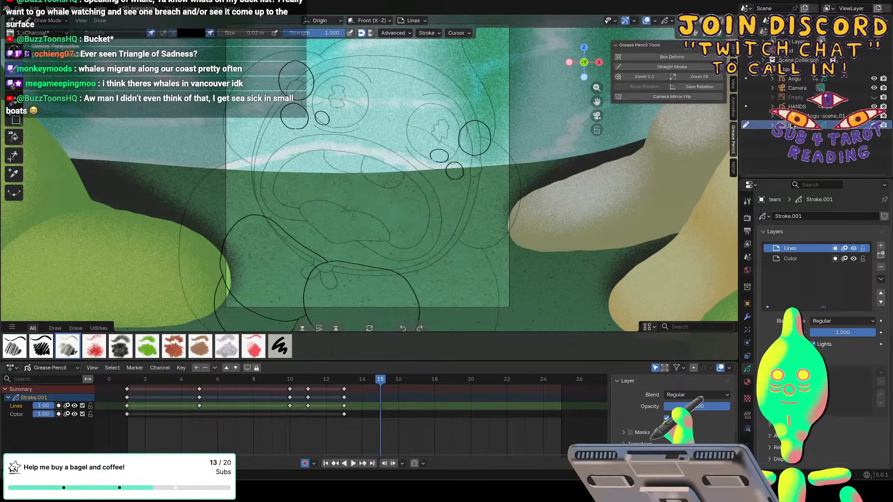
Draw the round teardrops on frame 15 further out from both eyes, undoing and redrawing misplaced strokes.
scroll(124, 121, "up", 6, "shift")
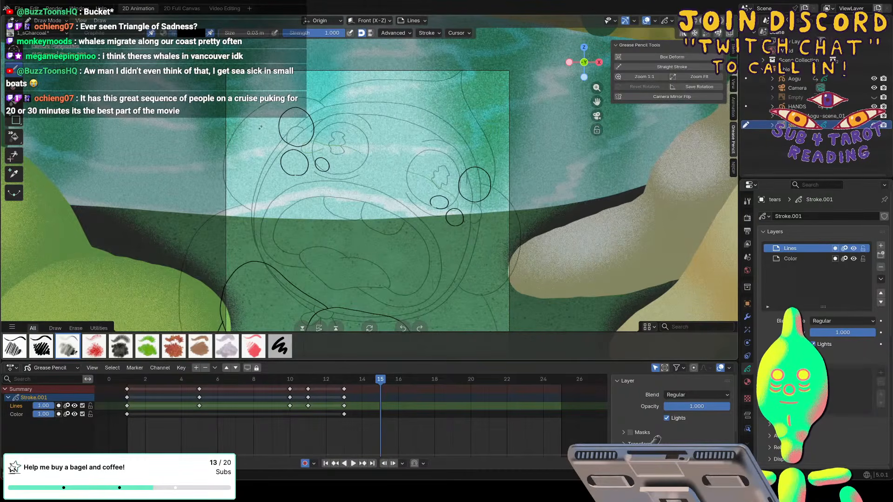
mouse_move(259, 136)
left_mouse_down()
mouse_move(282, 125)
mouse_move(286, 110)
mouse_move(270, 95)
mouse_move(253, 99)
mouse_move(246, 116)
mouse_move(262, 135)
left_mouse_up()
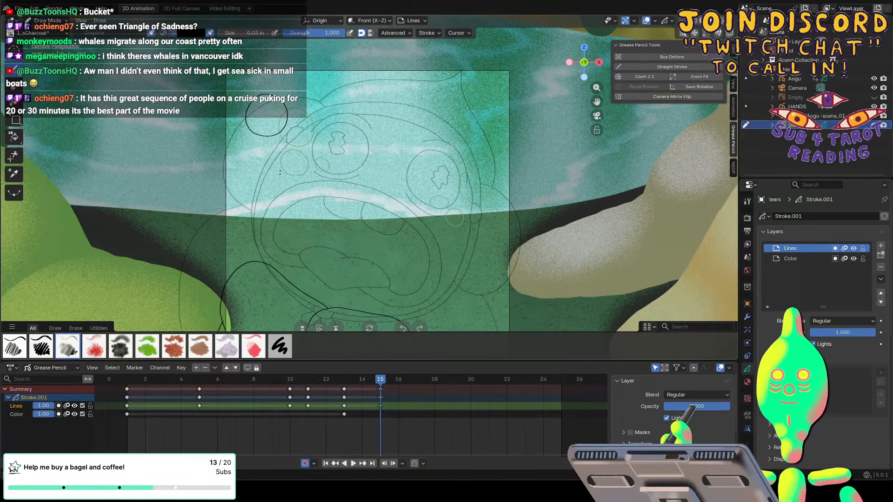
mouse_move(276, 180)
left_mouse_down()
mouse_move(286, 165)
mouse_move(278, 158)
mouse_move(258, 172)
mouse_move(268, 188)
left_mouse_up()
key("ctrl+z")
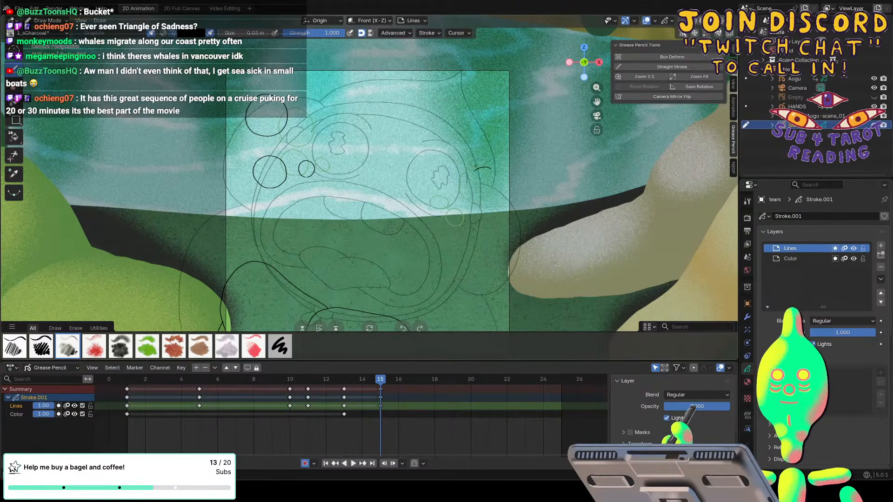
mouse_move(490, 169)
left_mouse_down()
mouse_move(474, 171)
mouse_move(494, 205)
mouse_move(512, 197)
left_mouse_up()
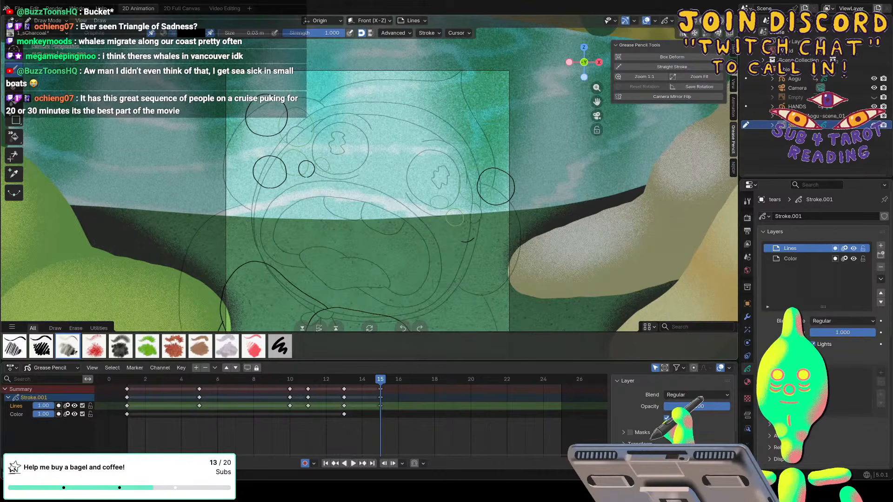
mouse_move(474, 238)
left_mouse_down()
mouse_move(468, 216)
mouse_move(463, 242)
left_mouse_up()
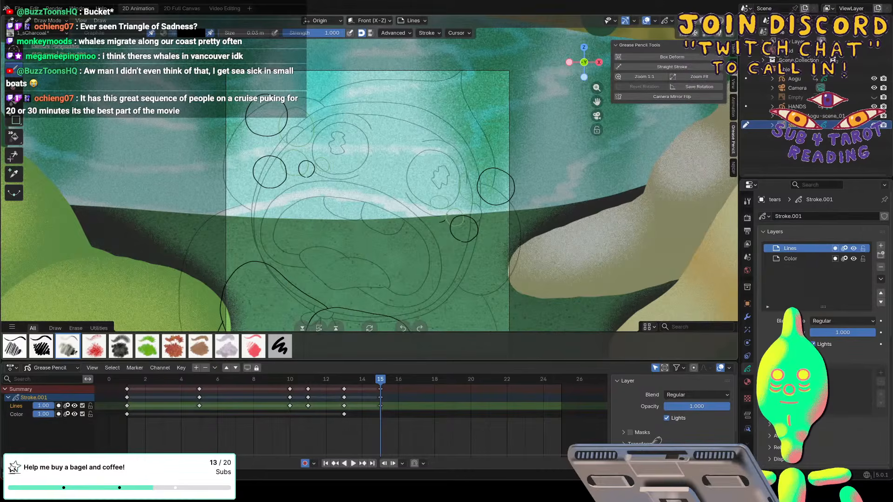
left_click_drag(447, 214, 441, 222)
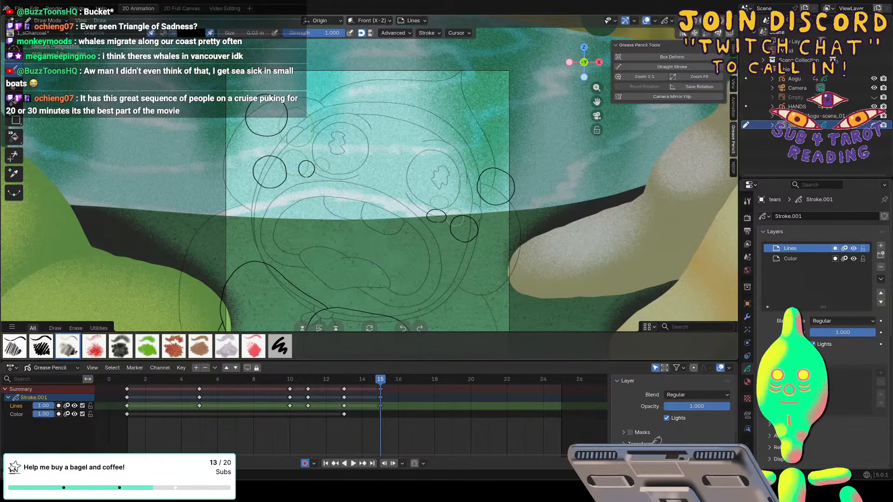
key("ctrl+z")
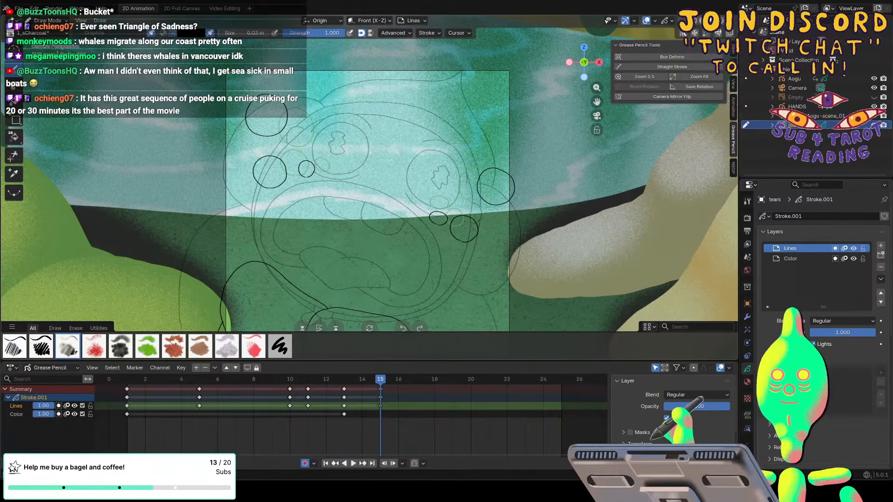
key("space")
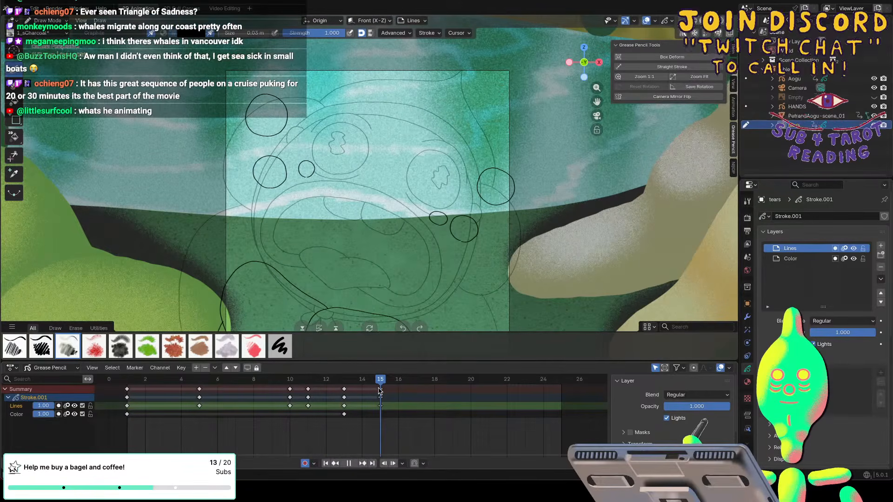
On frame 17, draw the left eye's tears as an elongated blob and smaller round droplets, undoing a misplaced stroke.
left_click_drag(380, 390, 416, 388)
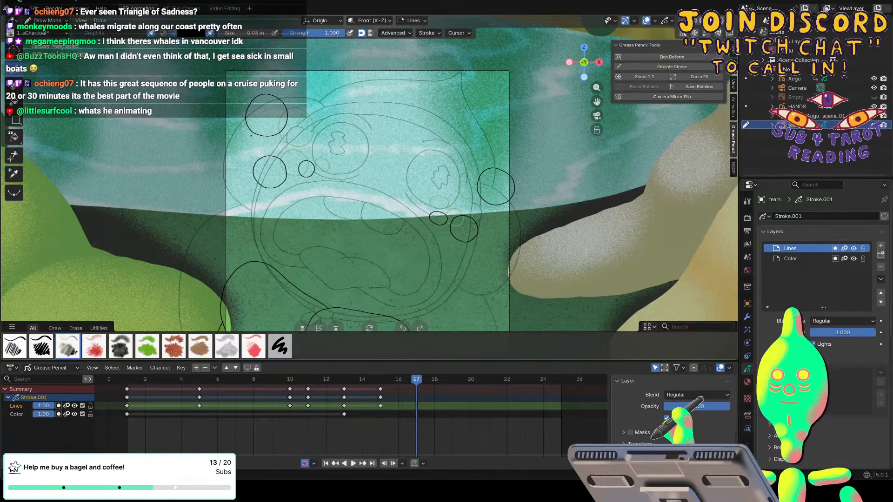
left_click_drag(247, 136, 259, 117)
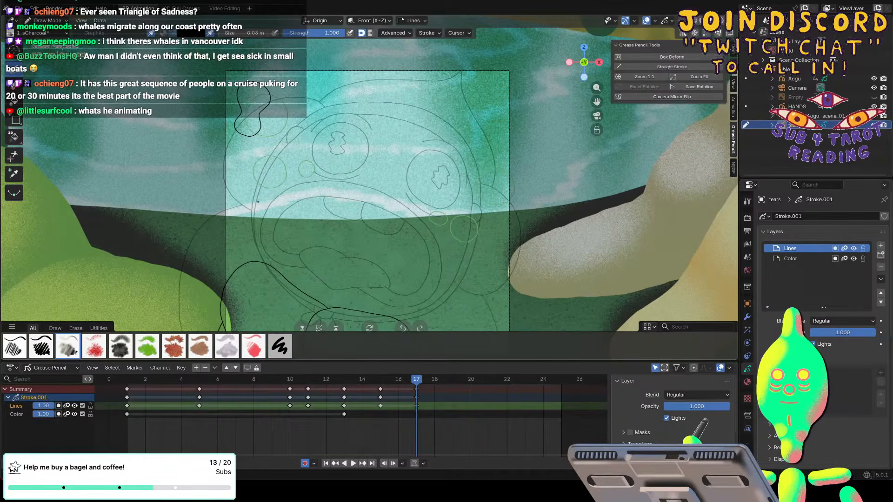
mouse_move(258, 201)
left_mouse_down()
mouse_move(266, 196)
mouse_move(255, 180)
mouse_move(245, 185)
mouse_move(259, 201)
left_mouse_up()
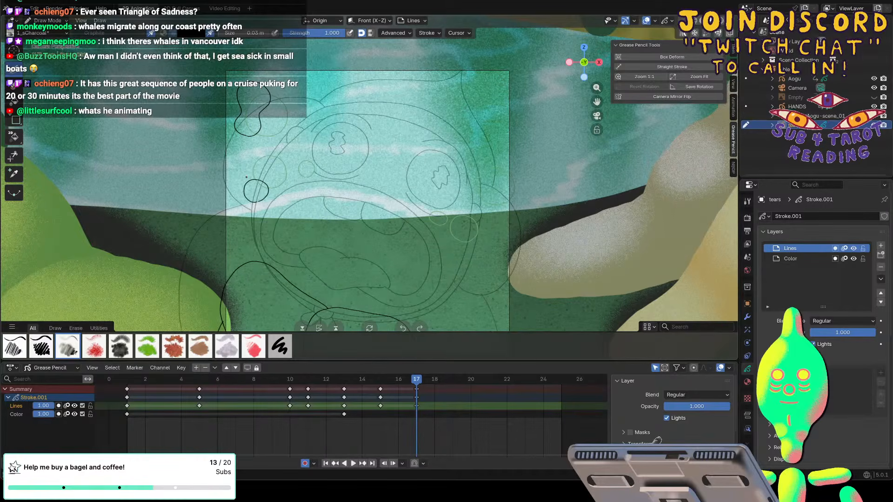
left_click_drag(255, 175, 242, 158)
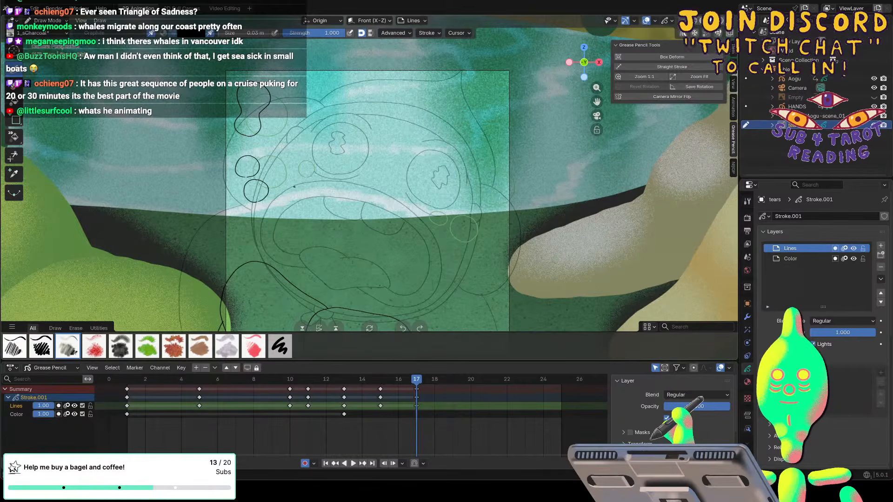
mouse_move(296, 173)
left_mouse_down()
mouse_move(283, 177)
mouse_move(292, 187)
mouse_move(283, 178)
mouse_move(290, 189)
mouse_move(297, 177)
left_mouse_up()
key("ctrl+z")
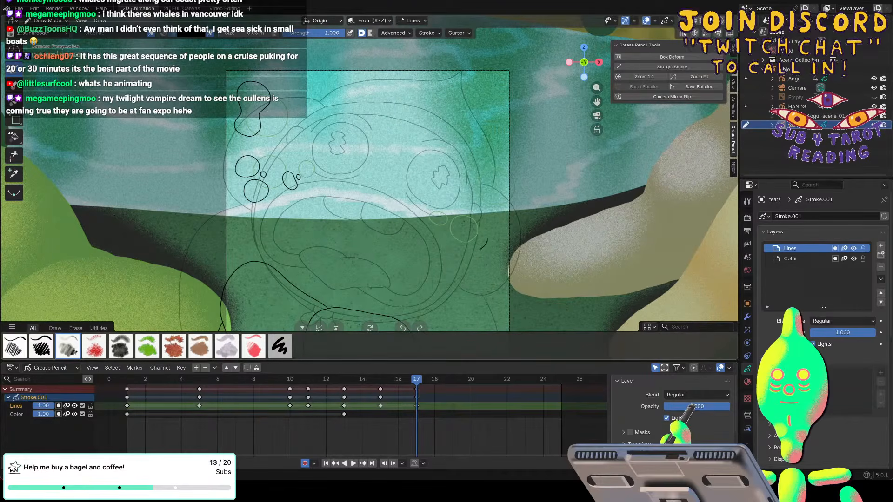
Draw the right eye's tears on frame 17 as a stretched blob beside the cheek and small droplets below the eye.
mouse_move(481, 248)
left_mouse_down()
mouse_move(469, 246)
mouse_move(480, 249)
mouse_move(463, 229)
mouse_move(462, 243)
left_mouse_up()
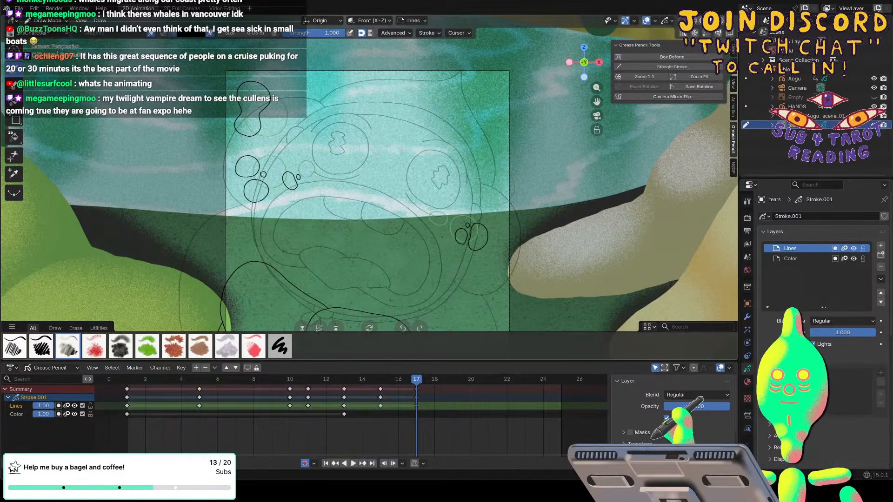
left_click_drag(442, 237, 440, 237)
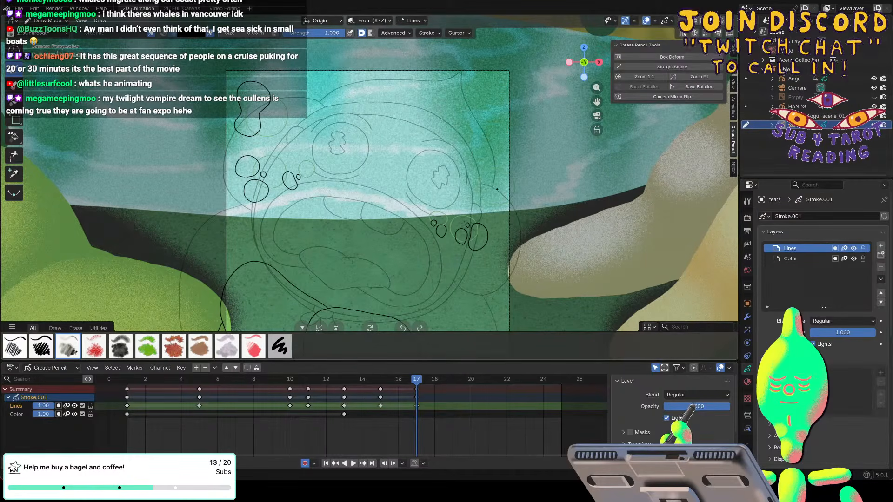
mouse_move(512, 211)
left_mouse_down()
mouse_move(523, 197)
mouse_move(512, 185)
mouse_move(487, 186)
mouse_move(498, 201)
left_mouse_up()
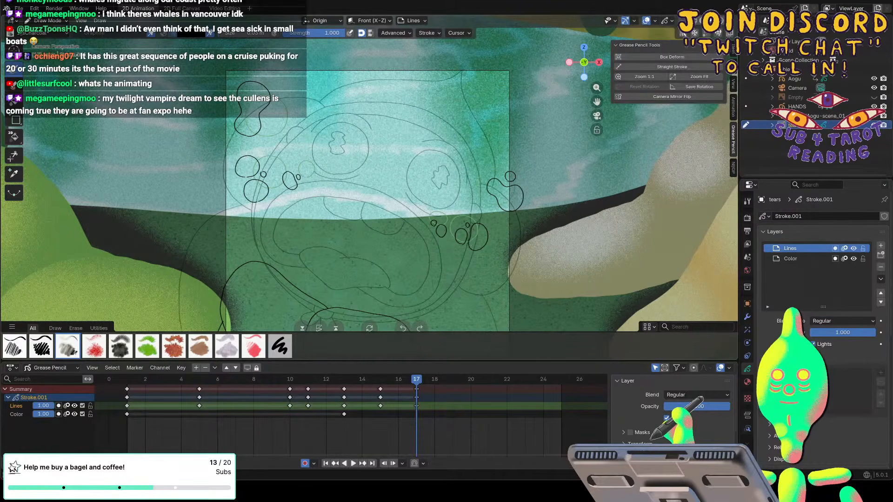
mouse_move(478, 237)
left_mouse_down()
mouse_move(489, 249)
mouse_move(470, 244)
mouse_move(479, 231)
left_mouse_up()
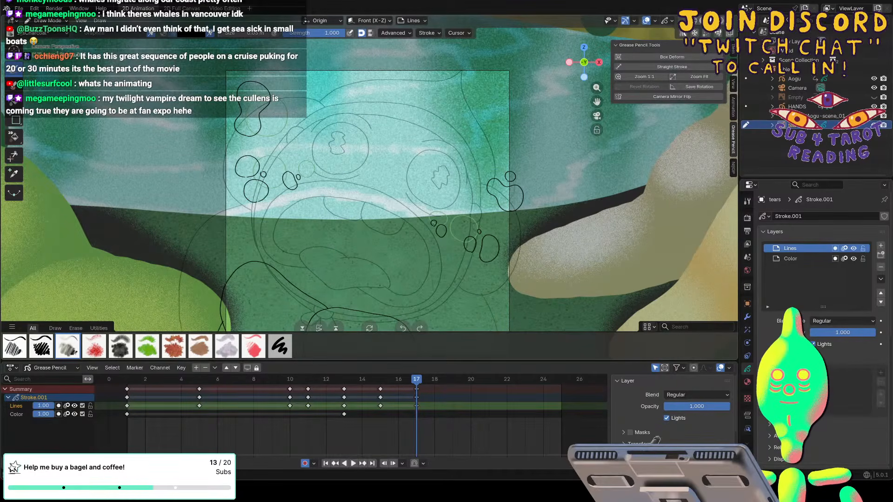
On frame 19, draw tiny scattered droplets below the right eye and further out past the cheek.
key("space")
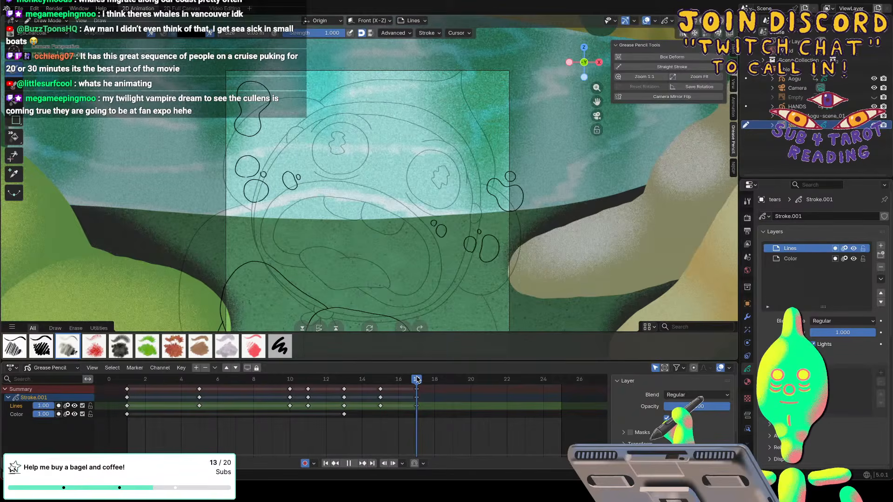
left_click_drag(417, 379, 451, 379)
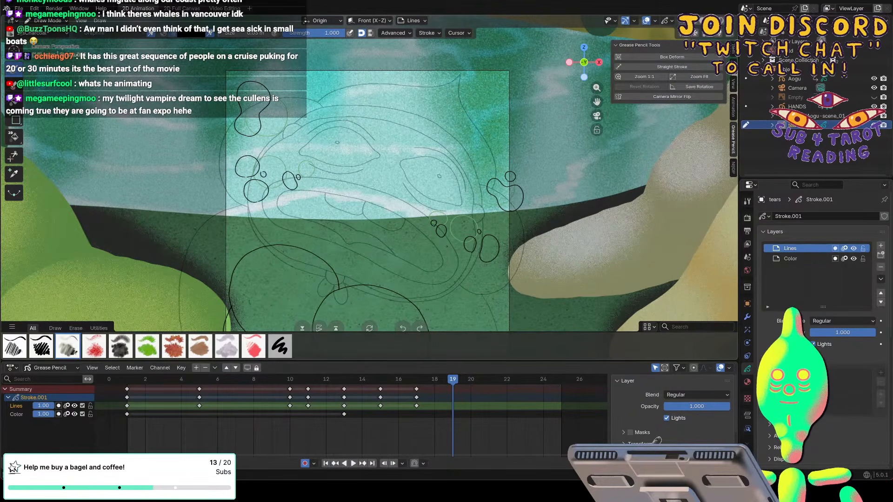
mouse_move(446, 246)
left_mouse_down()
mouse_move(439, 256)
mouse_move(437, 241)
left_mouse_up()
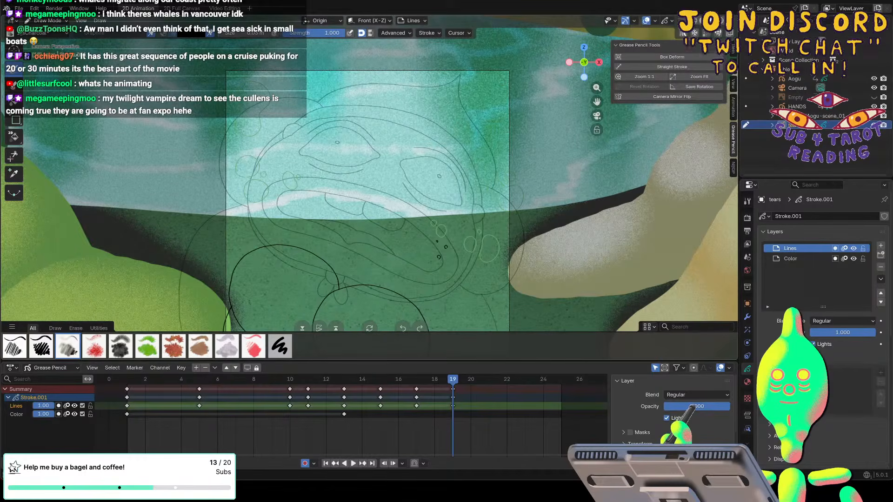
left_click_drag(492, 274, 492, 272)
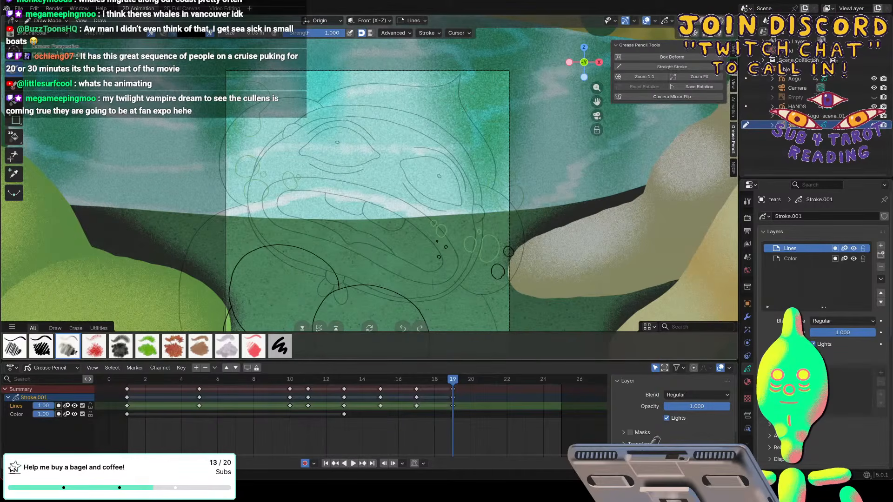
left_click_drag(473, 251, 478, 262)
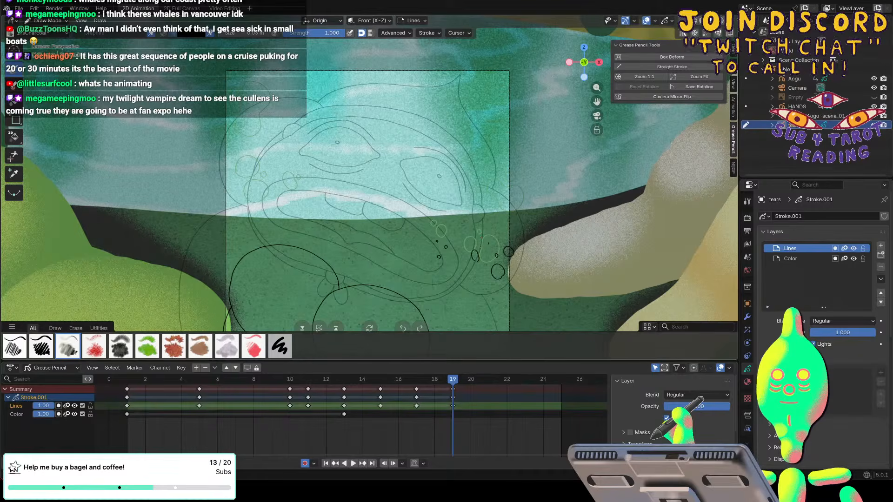
Return to the drawing brush and break the tear beside the right eye into small separate droplets on frame 19.
key("e")
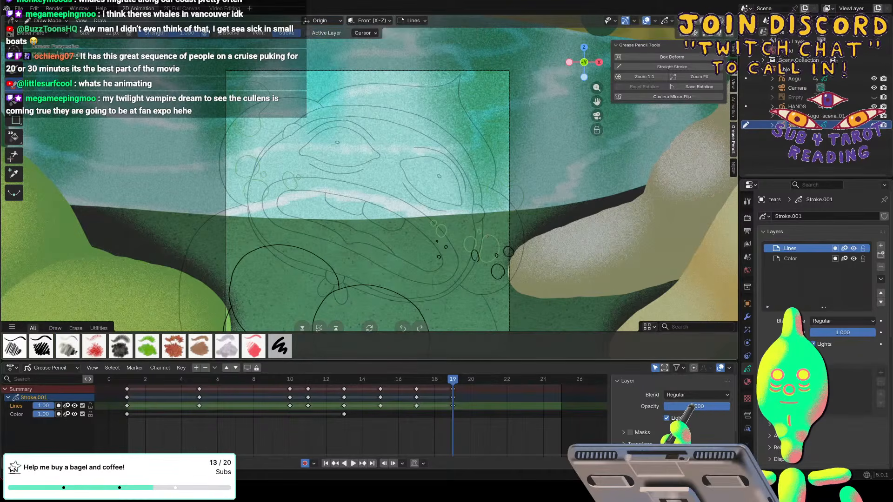
key("space")
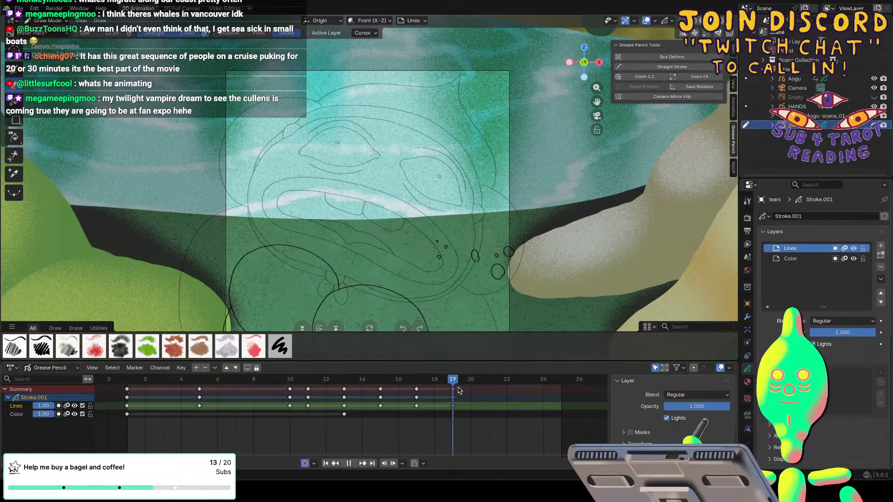
key("space")
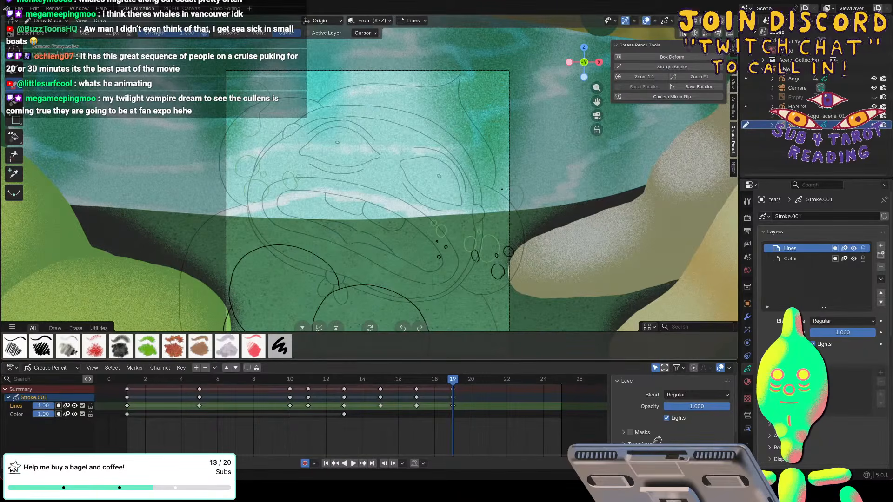
key("d")
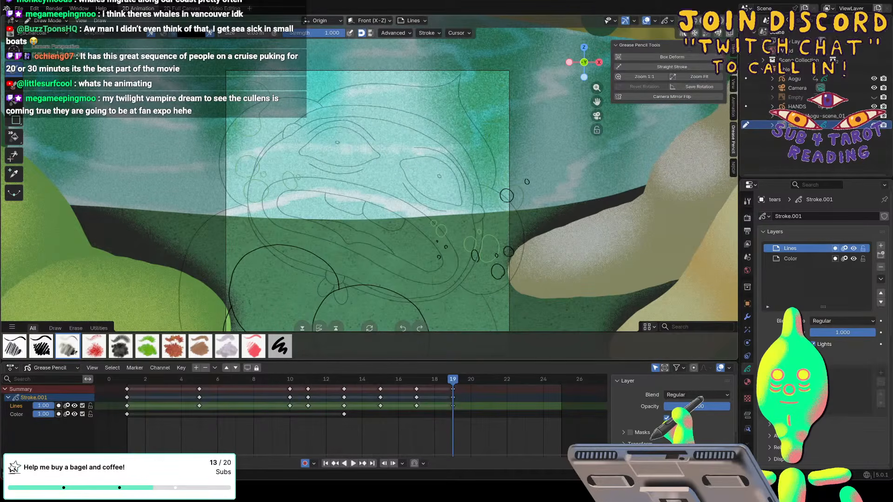
left_click_drag(529, 202, 535, 201)
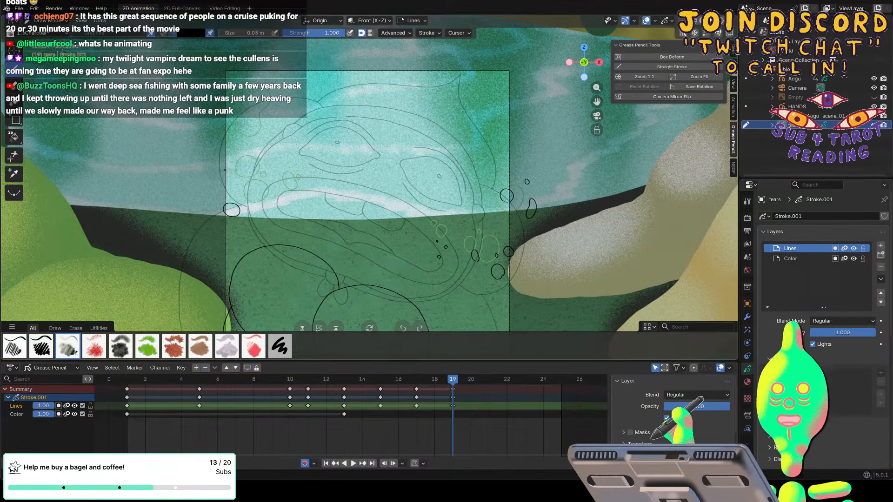
Draw the left eye's tears on frame 19 as small scattered droplets spreading towards the frame's edge.
left_click_drag(225, 171, 252, 180)
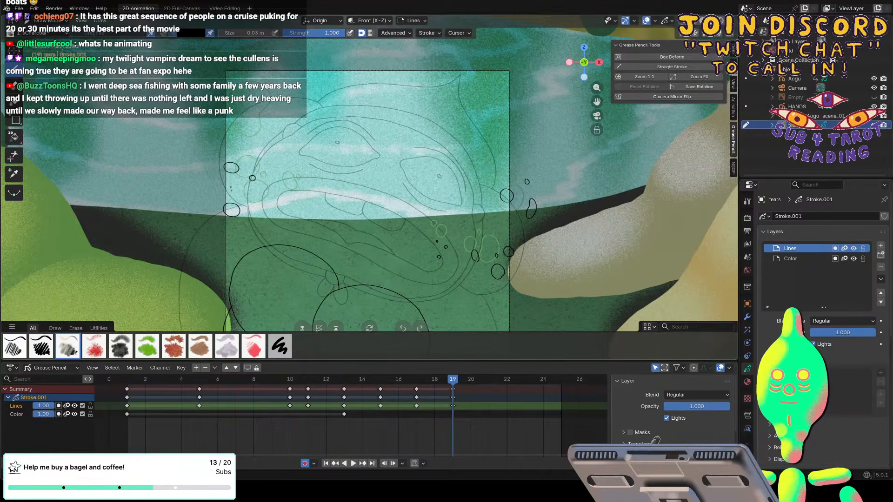
mouse_move(247, 197)
left_mouse_down()
mouse_move(284, 199)
mouse_move(277, 191)
left_mouse_up()
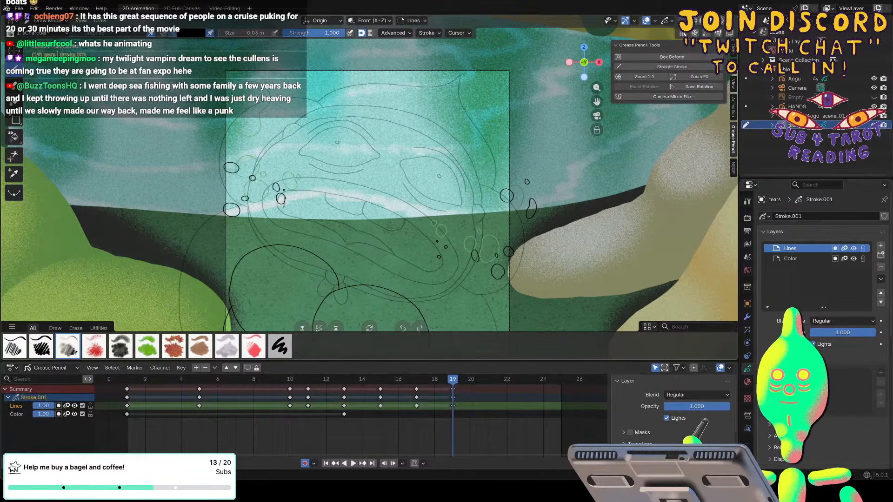
key("f")
left_click(285, 198)
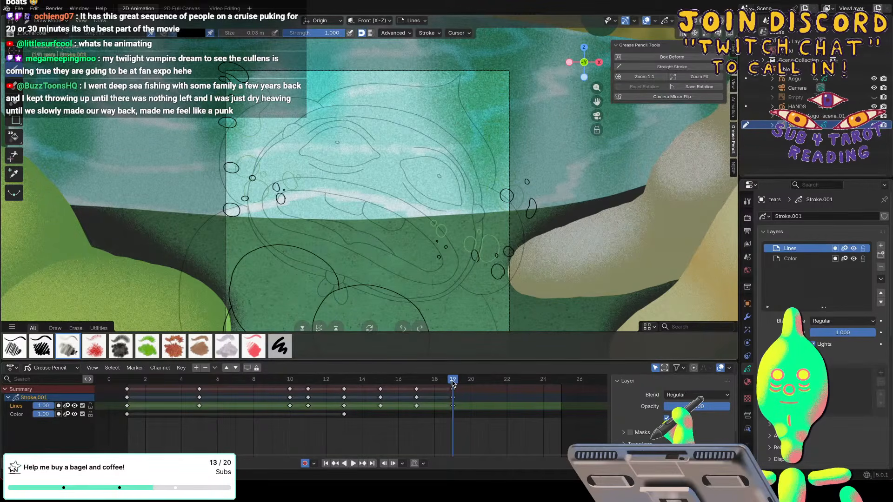
Scrub back through the tears, set a preview range of frames 5 to 22, and play the animation.
left_click_drag(452, 381, 302, 384)
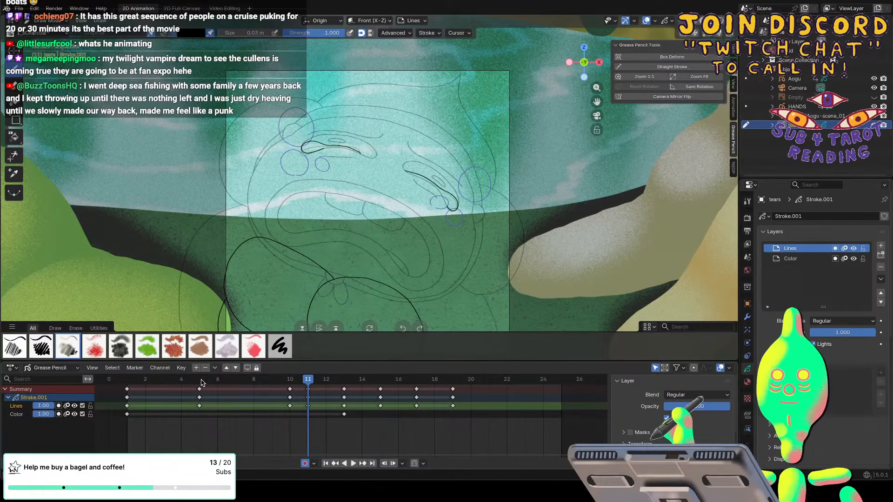
left_click_drag(196, 381, 509, 382)
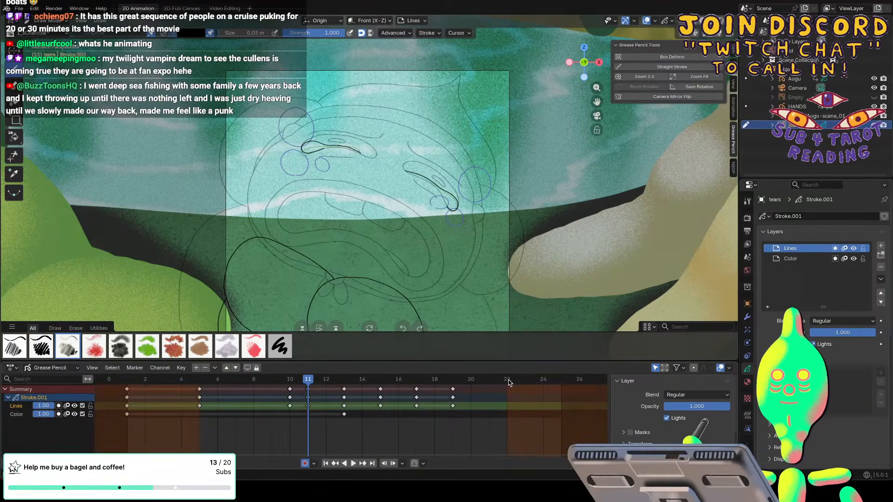
key("space")
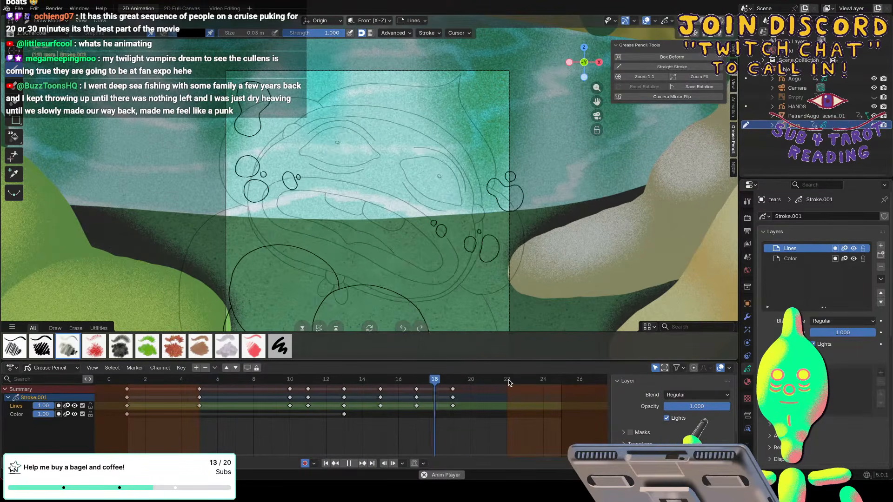
key("space")
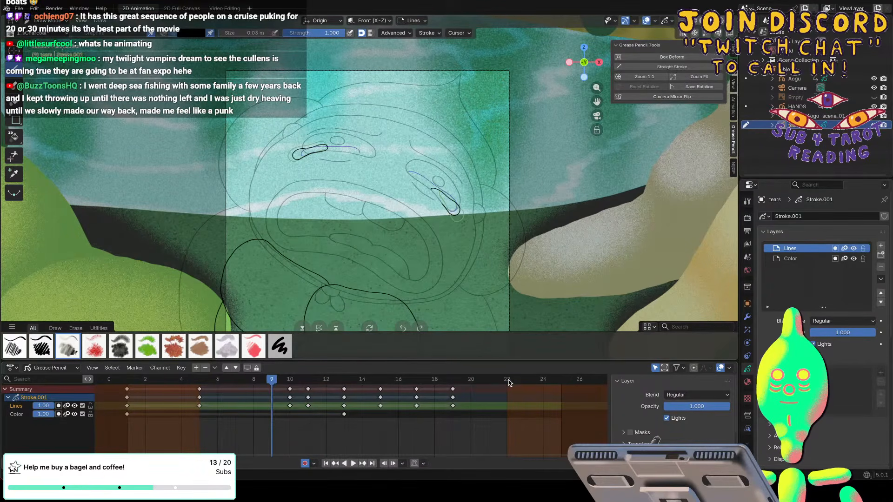
Widen the timeline preview range to frames 0 to 26 and play the whole animation.
mouse_move(137, 454)
left_mouse_down()
mouse_move(250, 455)
mouse_move(145, 452)
left_mouse_up()
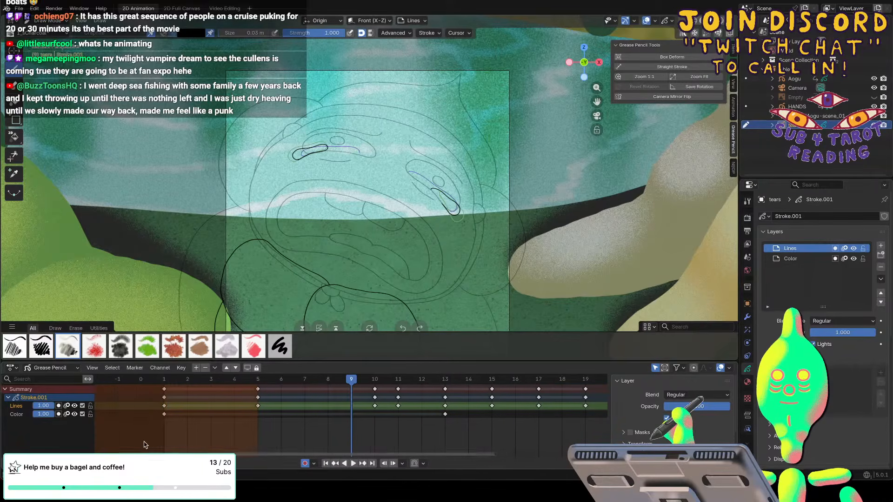
scroll(144, 440, "down", 4)
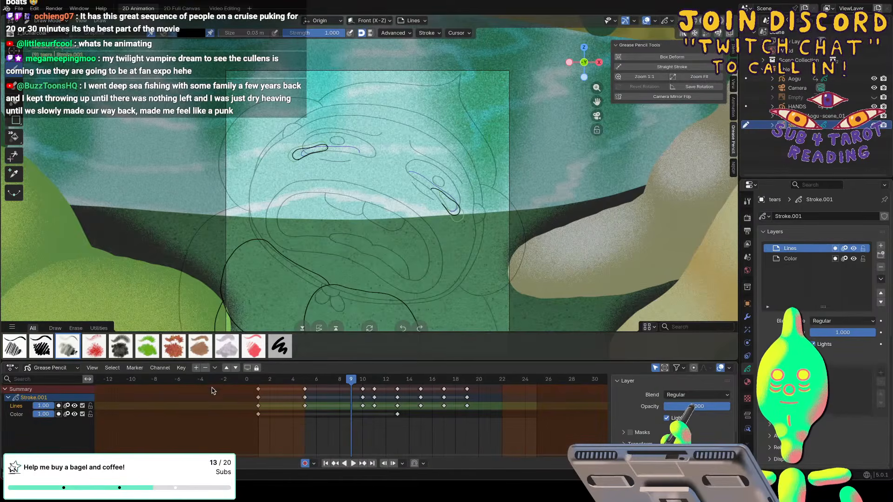
key("b")
left_click_drag(192, 384, 549, 382)
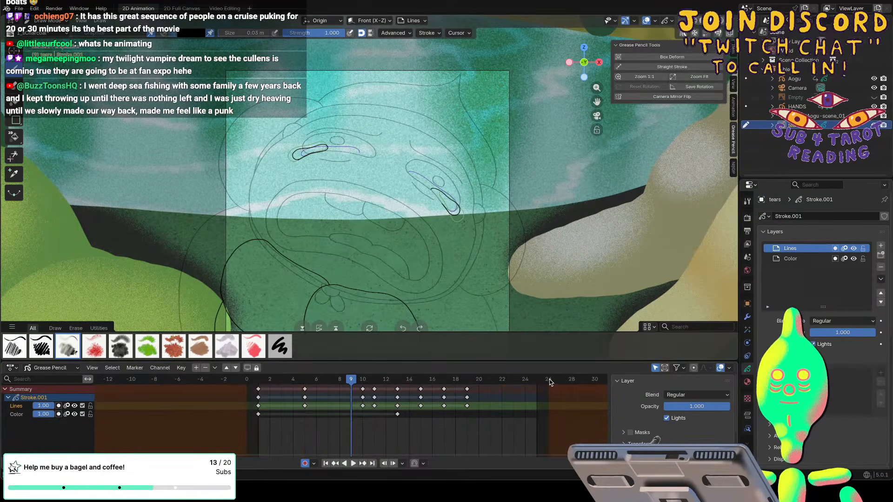
key("space")
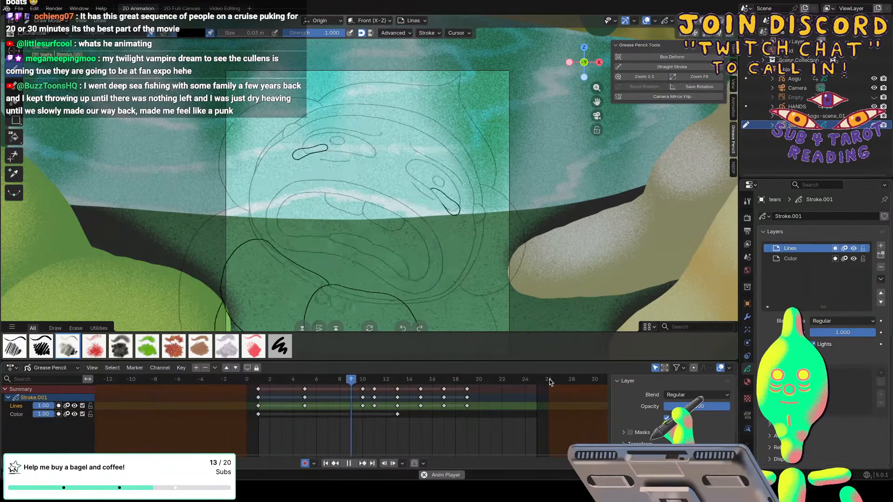
key("Escape")
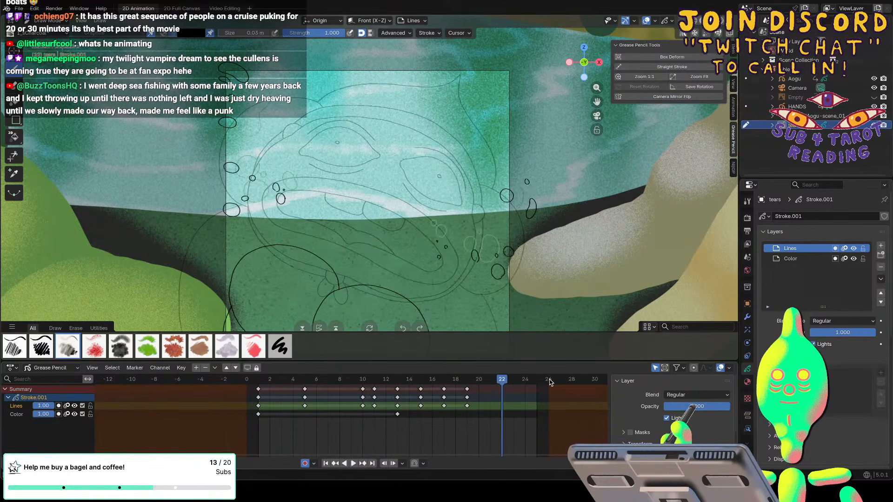
On frame 21, draw the tears as a few tiny specks scattered even further out on both sides of the face.
mouse_move(509, 384)
left_mouse_down()
mouse_move(432, 383)
mouse_move(490, 383)
left_mouse_up()
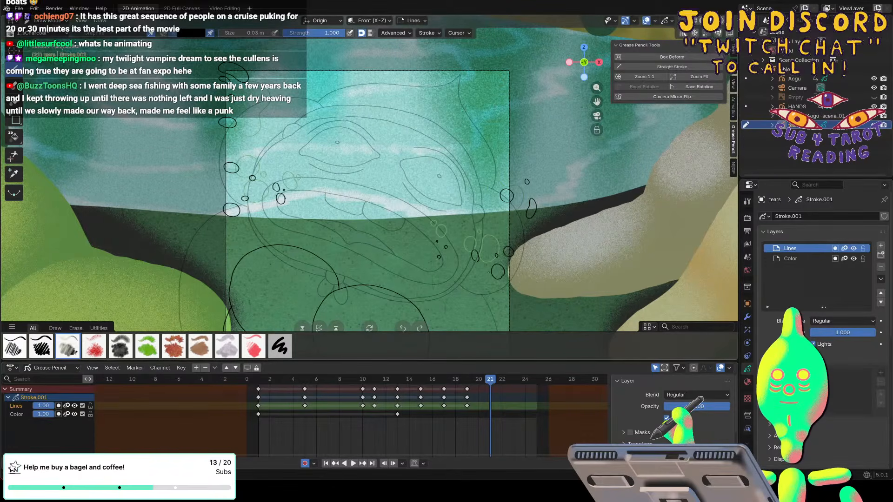
left_click_drag(486, 272, 486, 271)
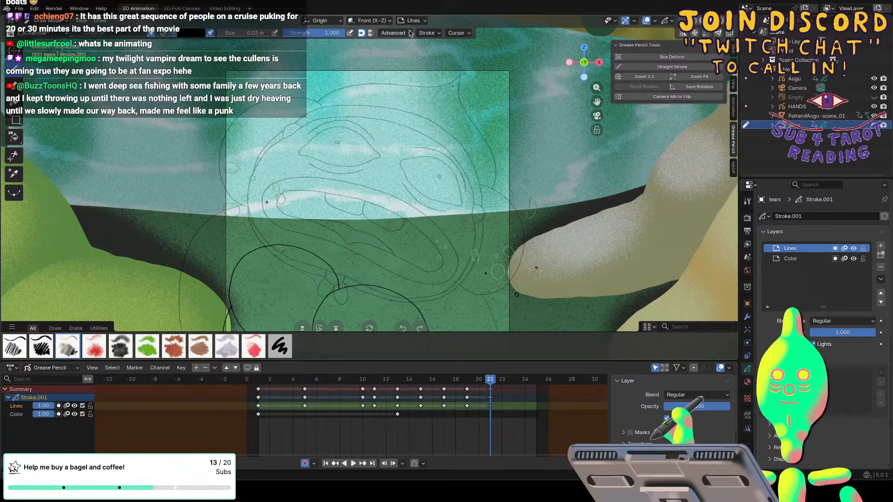
left_click(427, 32)
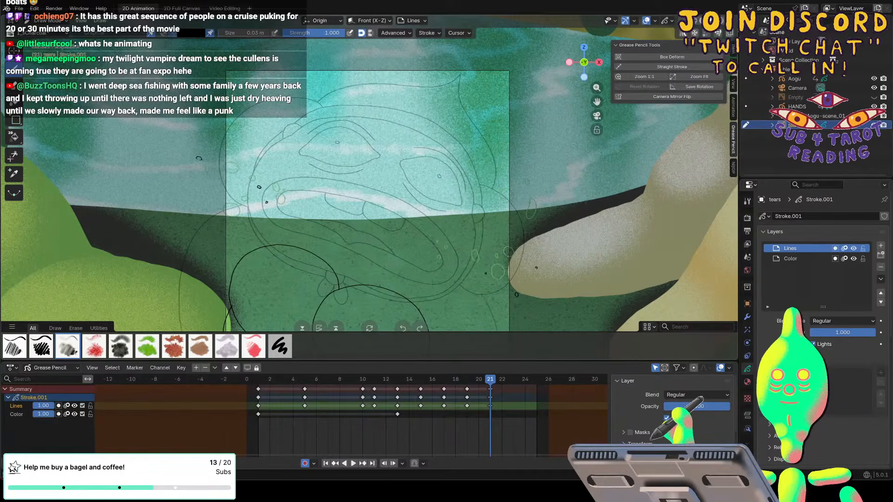
left_click_drag(203, 213, 207, 215)
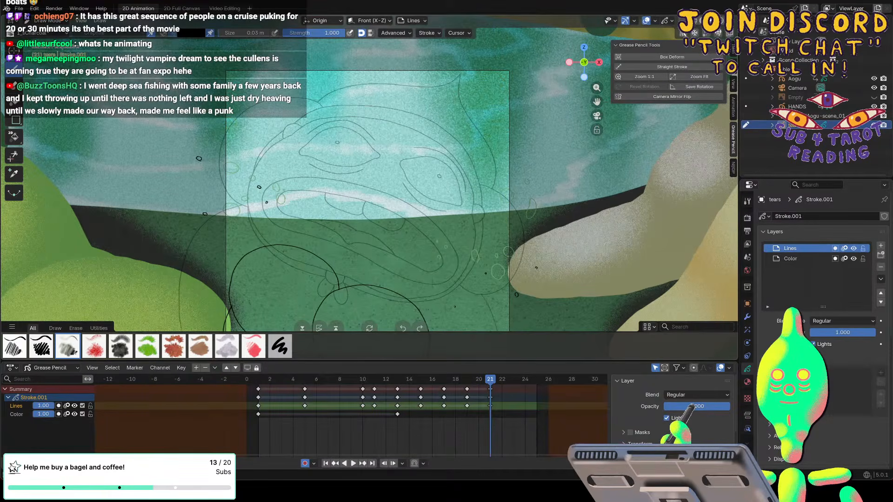
Add an empty tears drawing on frame 23 by making a small mark and erasing it.
left_click(513, 378)
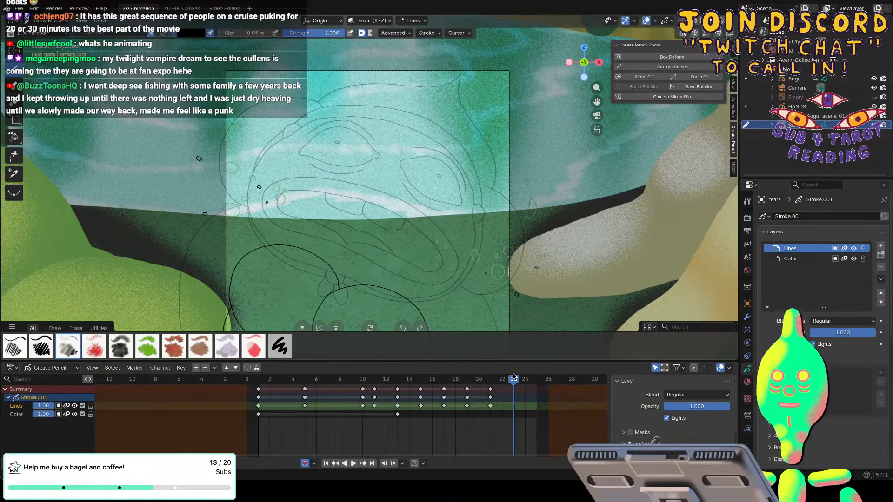
left_click_drag(150, 189, 149, 191)
key("e")
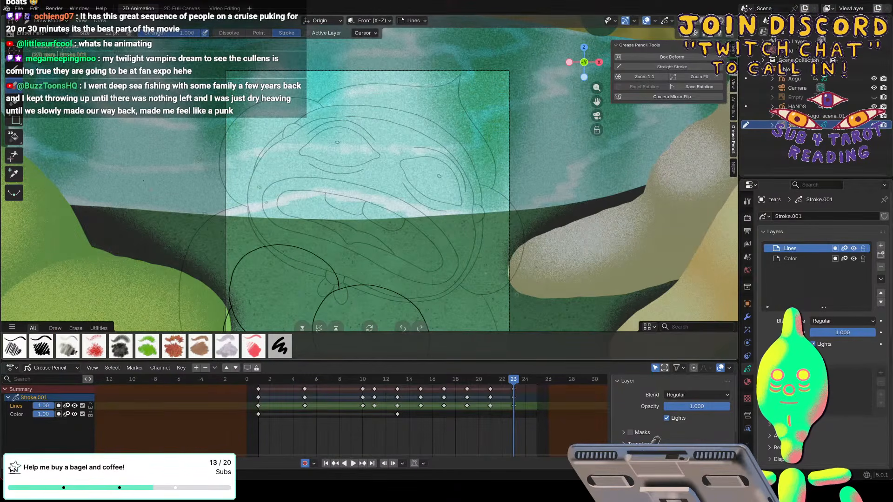
Play the whole tears animation and scrub through the droplets up to frame 17.
key("space")
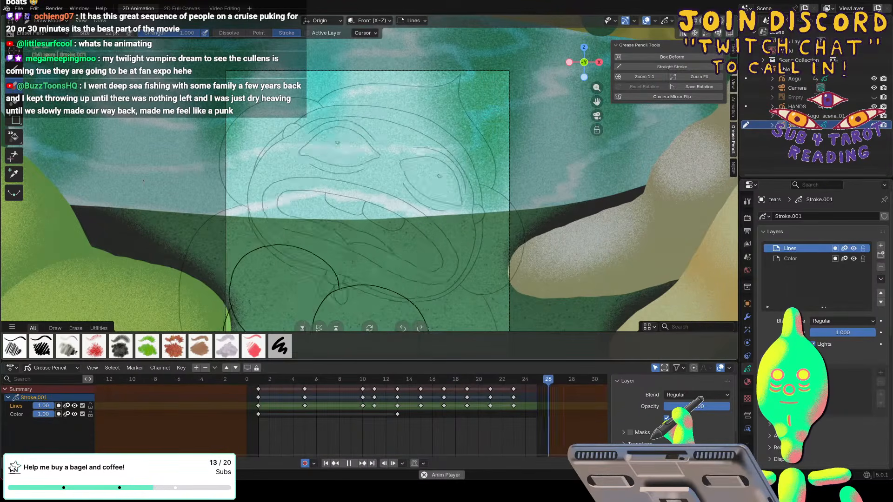
key("space")
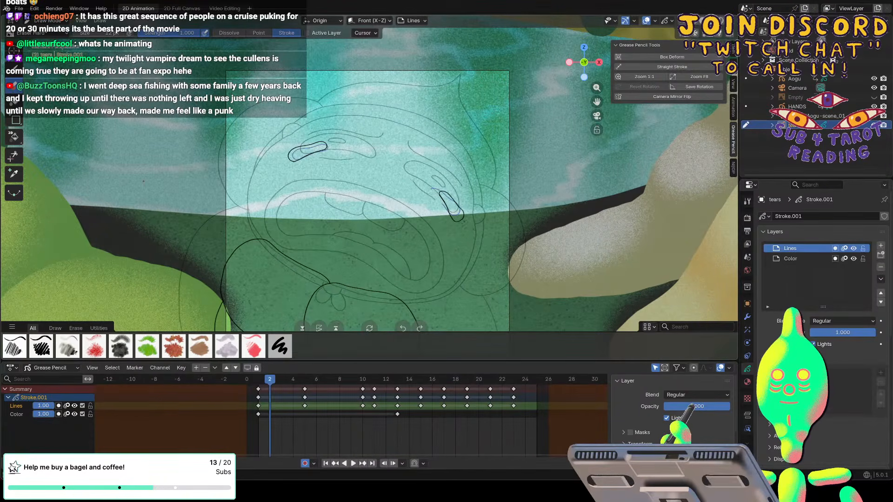
key("space")
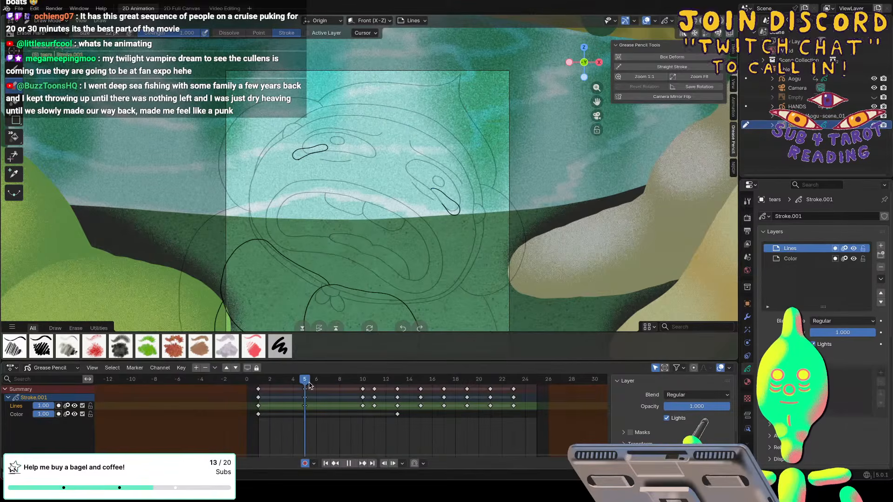
left_click_drag(309, 385, 420, 379)
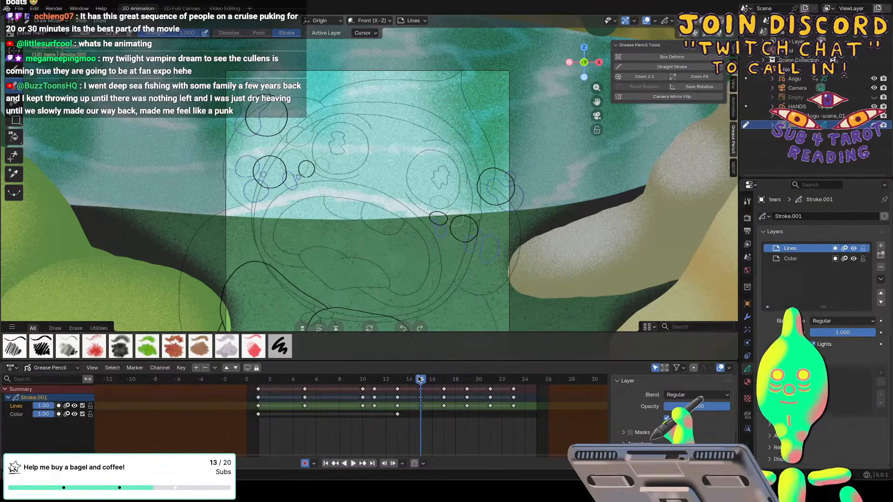
key("space")
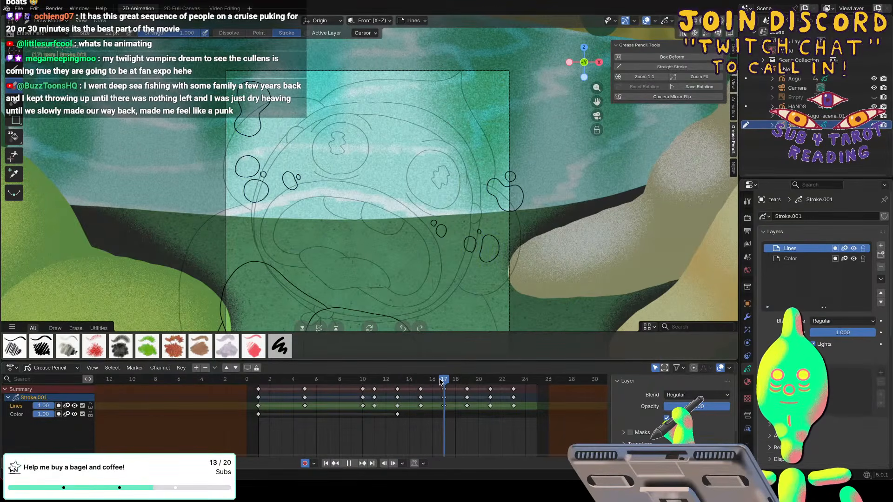
key("space")
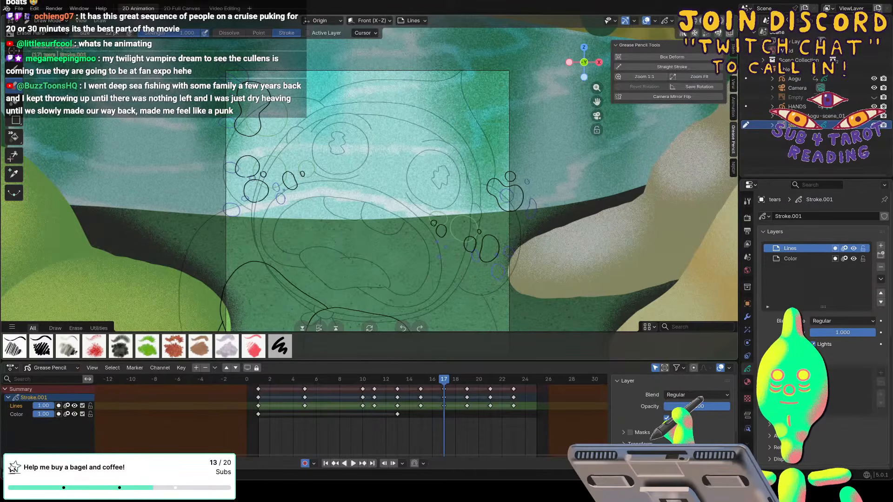
Pull the left eye's droplets slightly inward towards the face on frames 17 and 19, and bring the specks on frame 21 closer in.
key("ctrl+z")
key("ctrl+z")
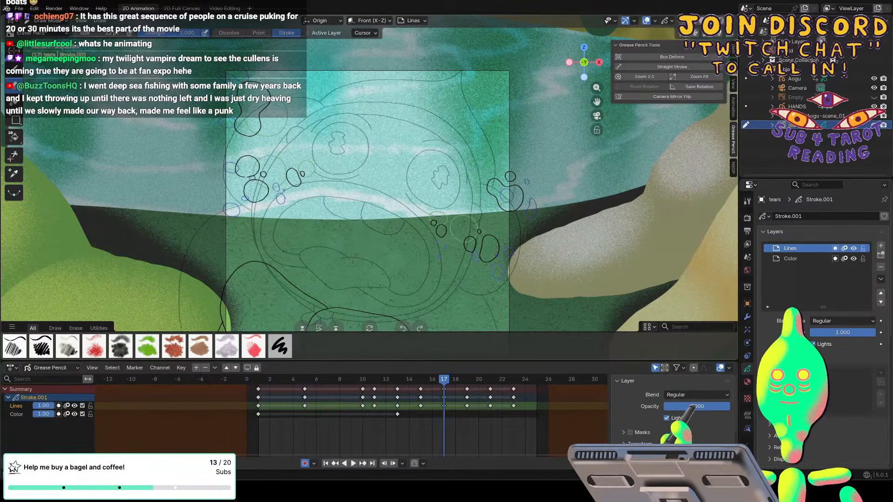
left_click_drag(444, 380, 468, 380)
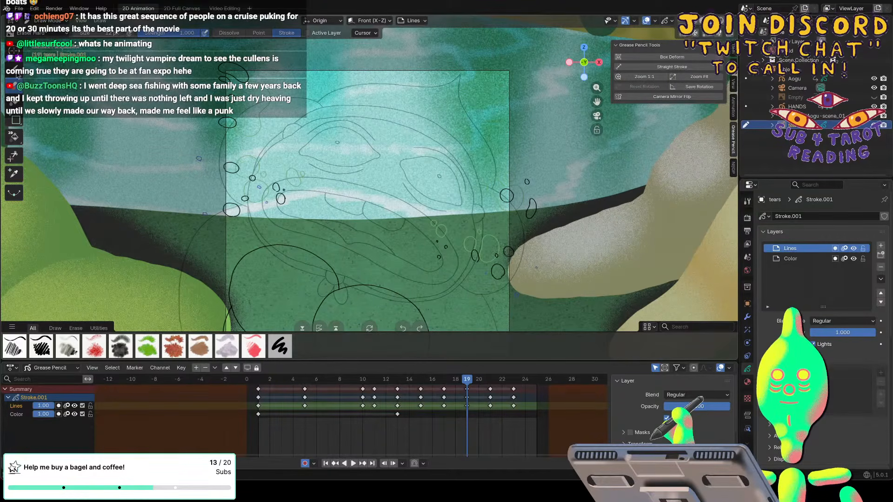
left_click(17, 73)
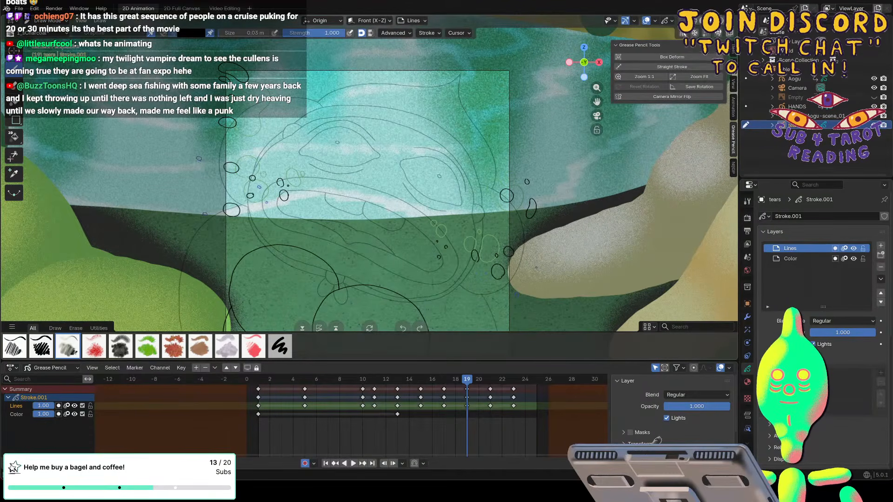
key("ctrl+z")
key("ctrl+z")
left_click_drag(229, 163, 229, 164)
left_click_drag(232, 198, 233, 199)
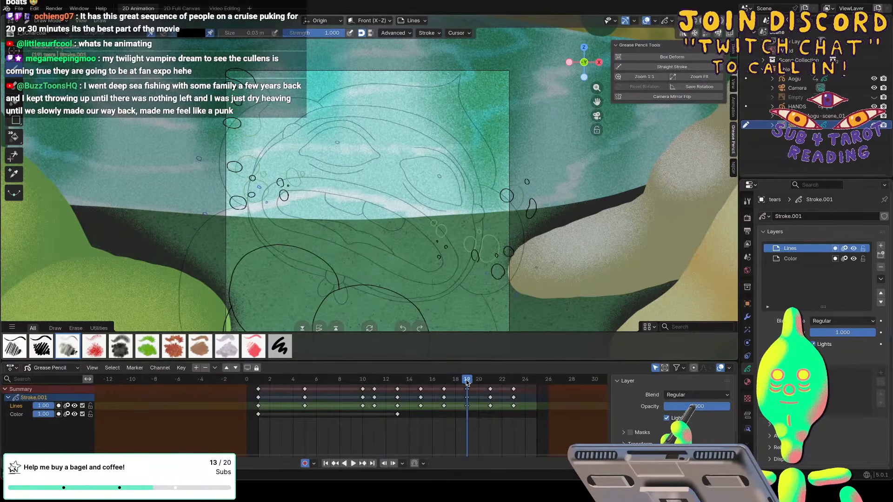
left_click_drag(470, 381, 493, 383)
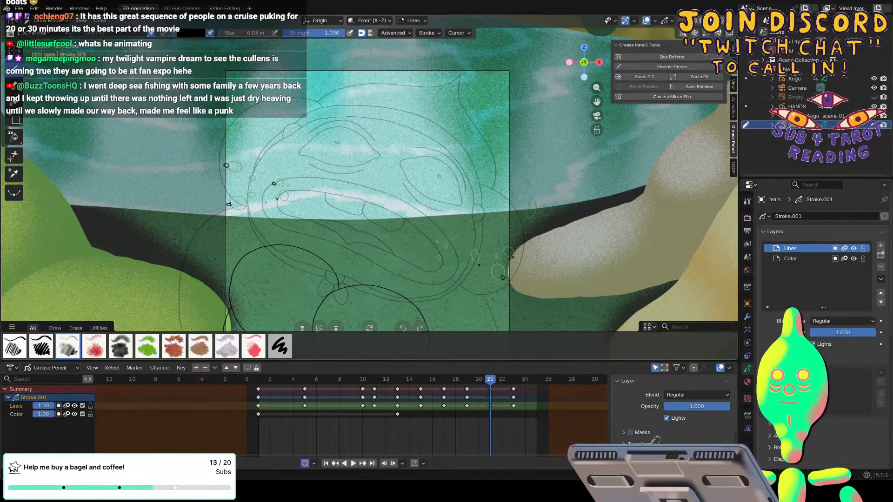
Play and scrub through the tears, move the frame 15 keyframe to frame 14, and replay the animation.
key("space")
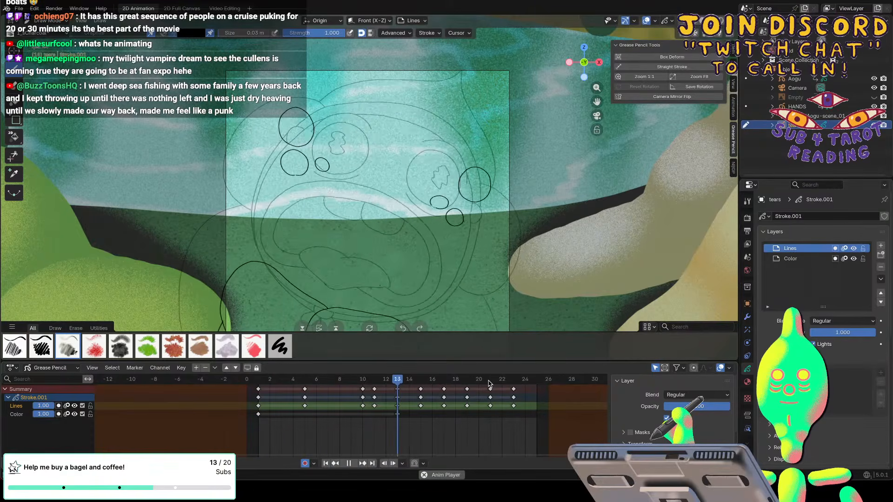
key("space")
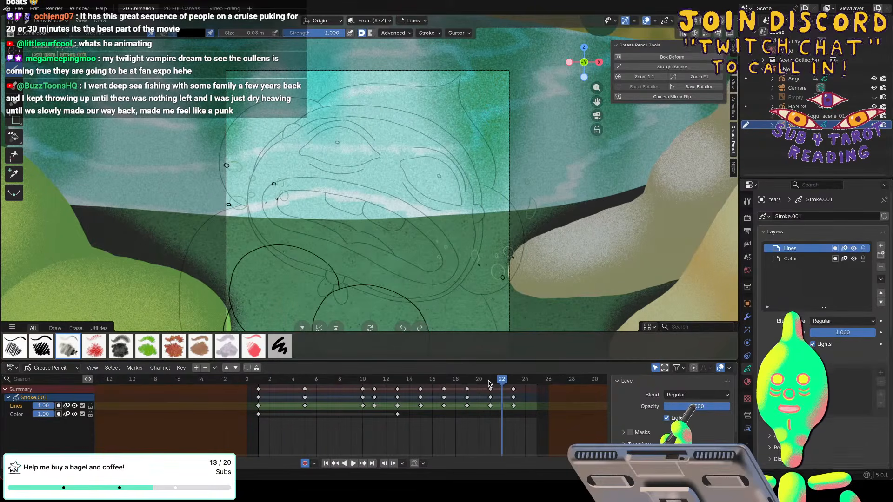
mouse_move(489, 381)
left_mouse_down()
mouse_move(363, 379)
mouse_move(397, 379)
left_mouse_up()
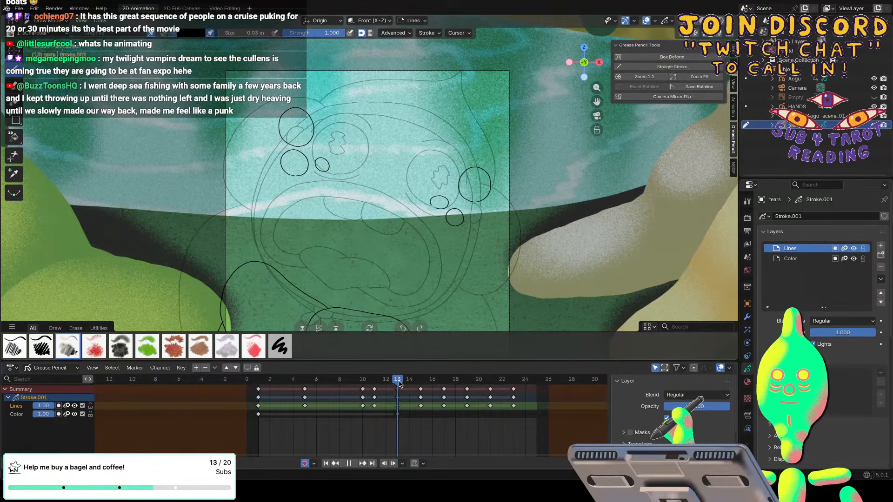
mouse_move(399, 382)
left_mouse_down()
mouse_move(421, 390)
mouse_move(400, 394)
left_mouse_up()
key("space")
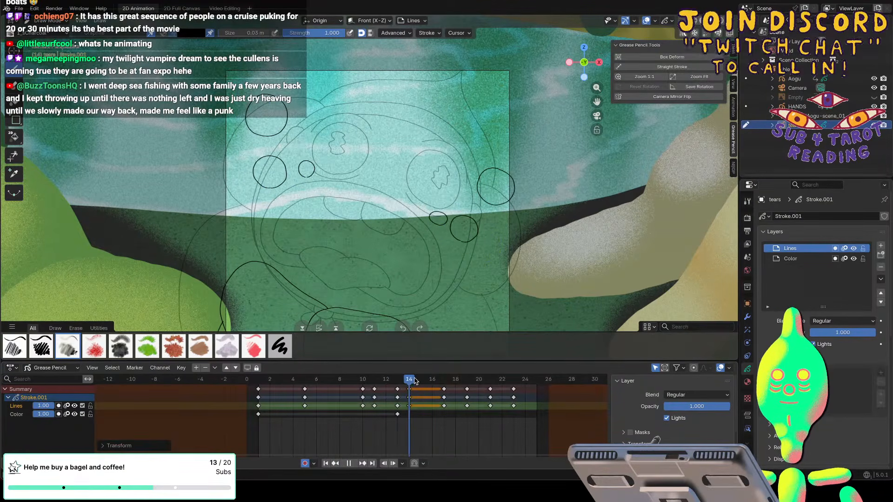
key("space")
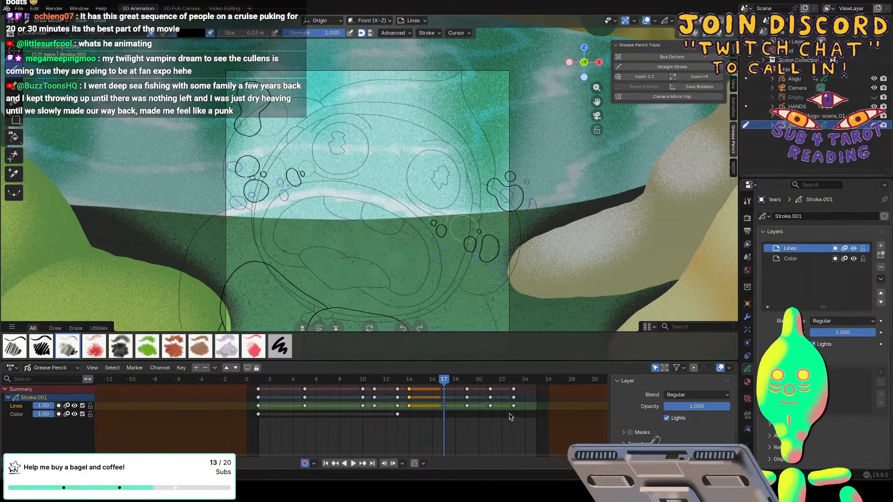
Shift the tears keyframes on frames 17 to 23 two frames earlier and play the animation.
left_click_drag(519, 414, 428, 389)
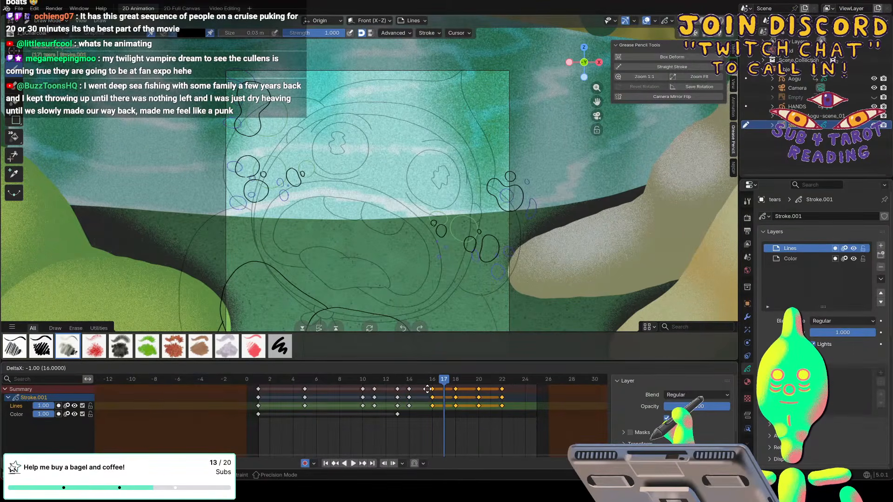
left_click_drag(420, 390, 419, 392)
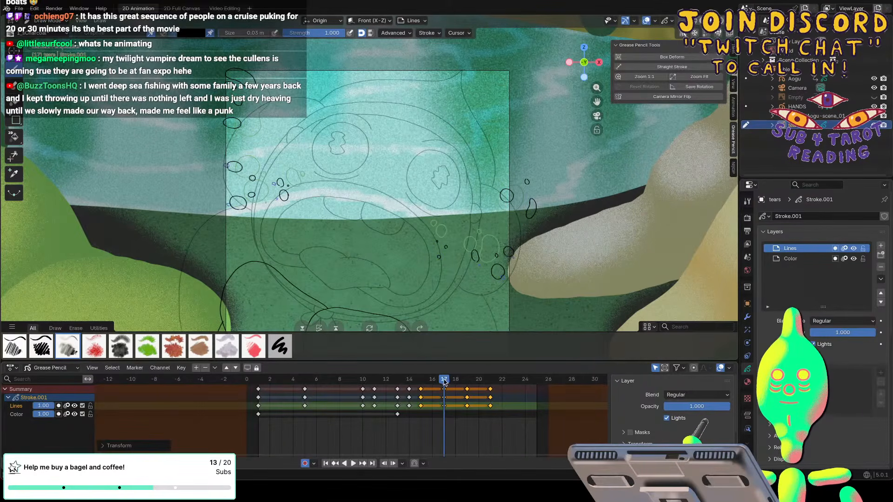
left_click_drag(444, 382, 332, 381)
key("space")
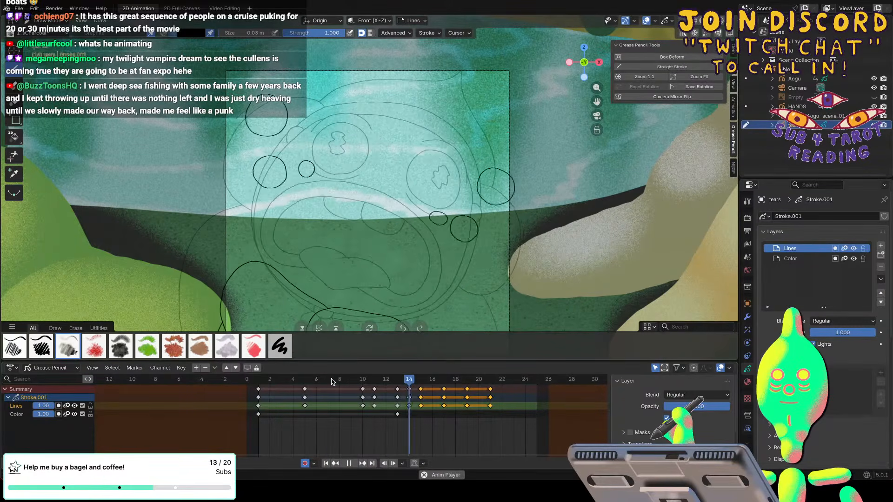
key("space")
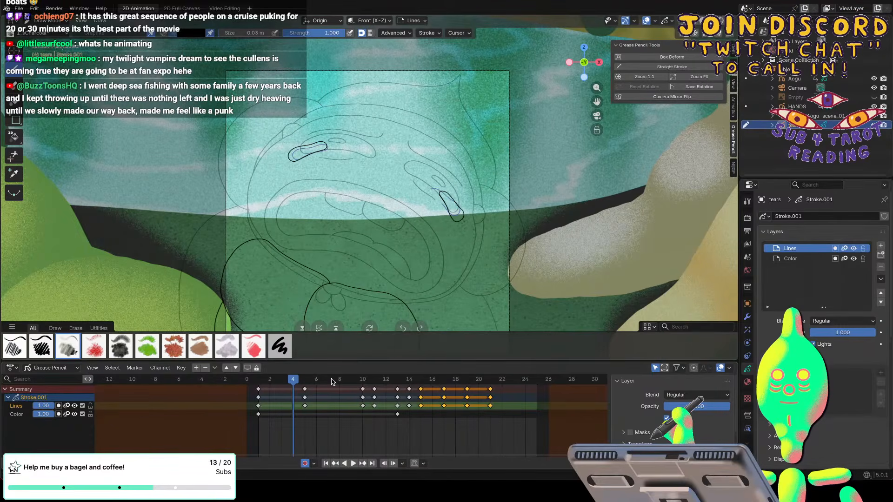
Space out the last tears keyframes by moving the frame 19 key to frame 20 and the frame 21 key to frame 23.
left_click(490, 389)
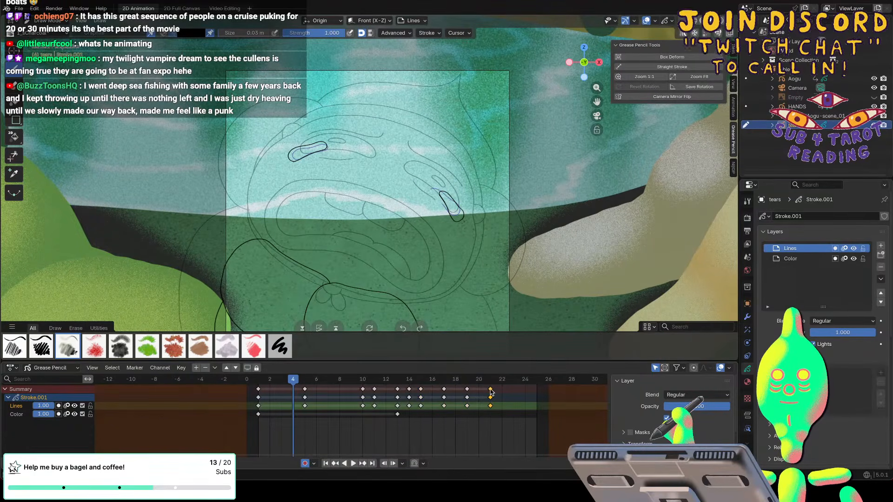
key("g")
left_click(500, 389)
left_click(467, 389)
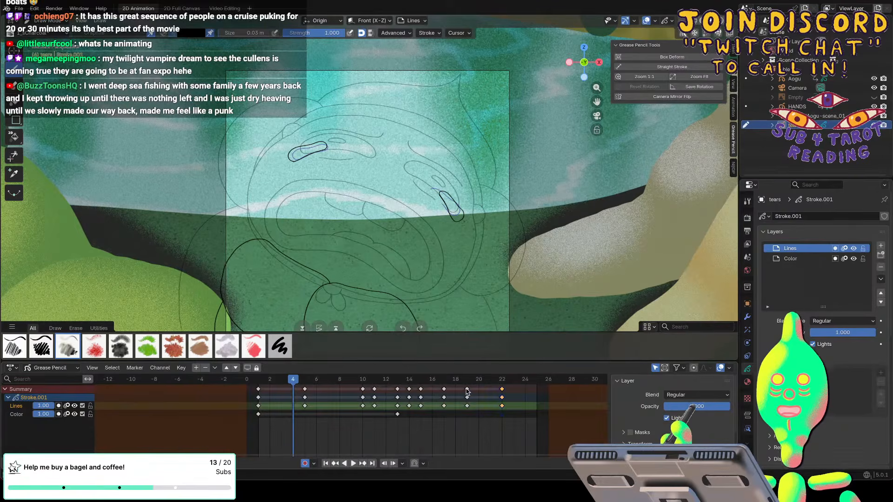
key("g")
left_click(479, 390)
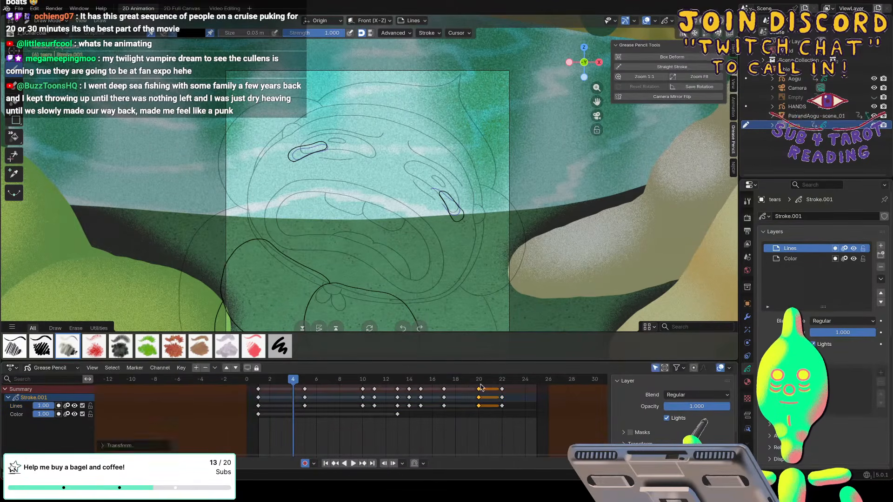
key("g")
left_click(517, 387)
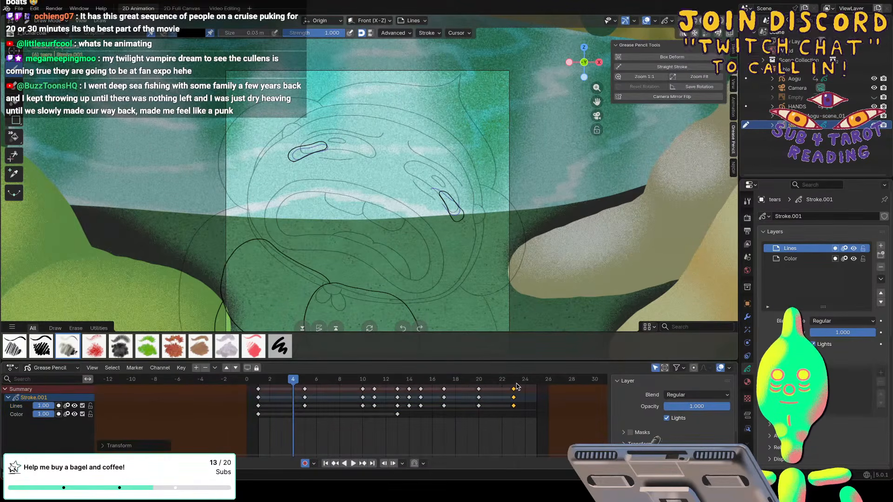
Play and scrub through the retimed tears animation, and save the file.
key("space")
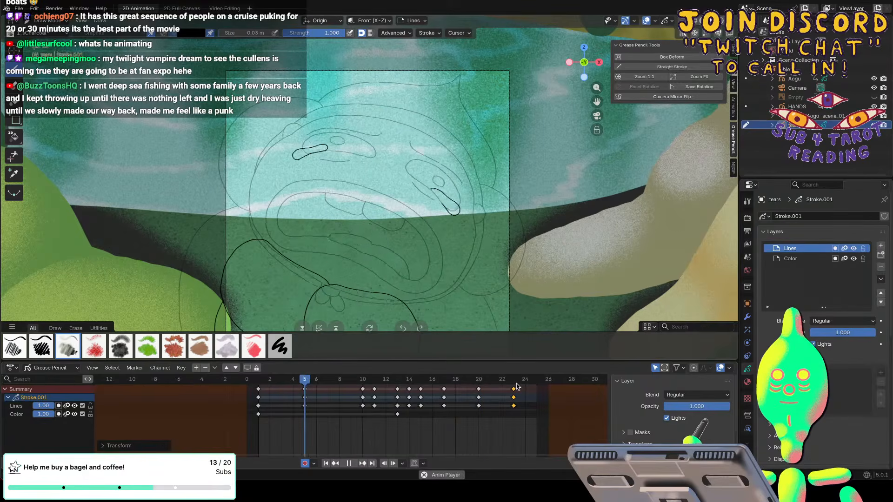
left_click(516, 386)
key("space")
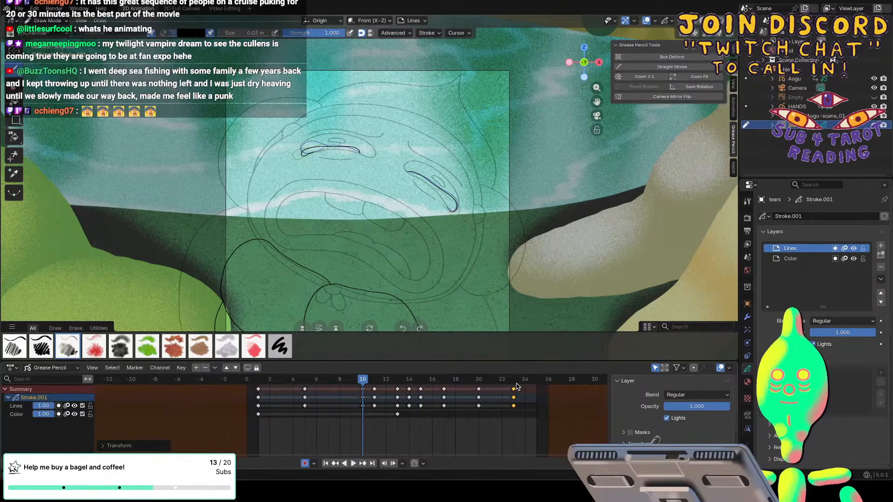
key("space")
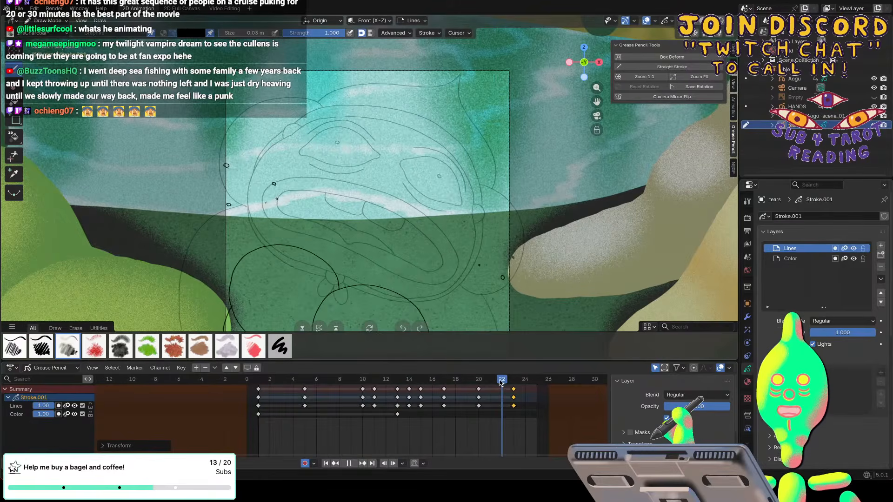
mouse_move(443, 395)
left_mouse_down()
mouse_move(467, 393)
mouse_move(355, 397)
mouse_move(499, 393)
mouse_move(340, 397)
mouse_move(477, 393)
mouse_move(345, 385)
left_mouse_up()
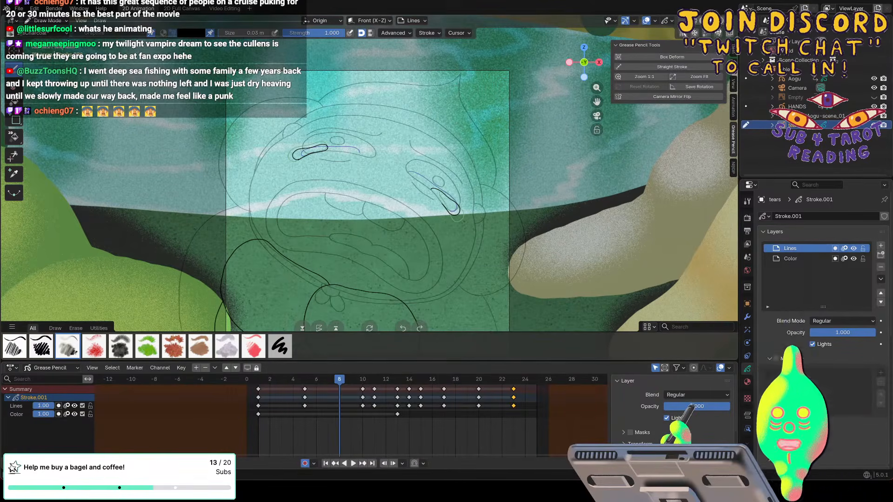
left_click(19, 8)
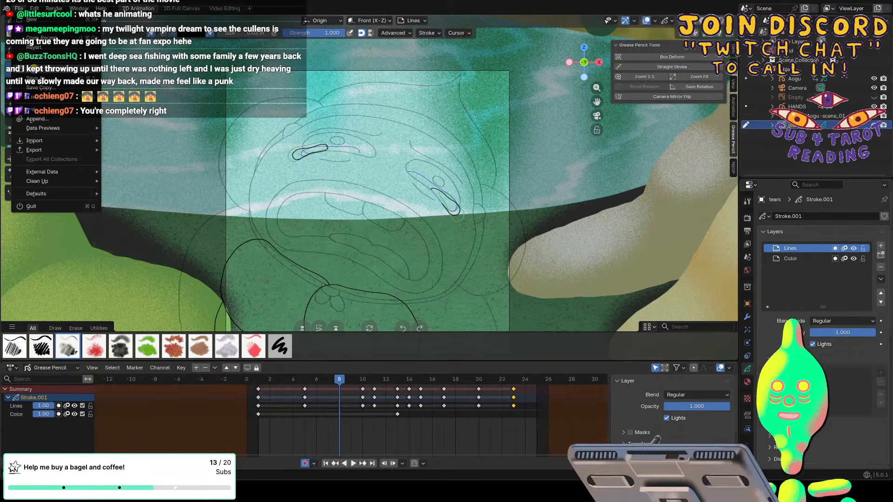
left_click(34, 69)
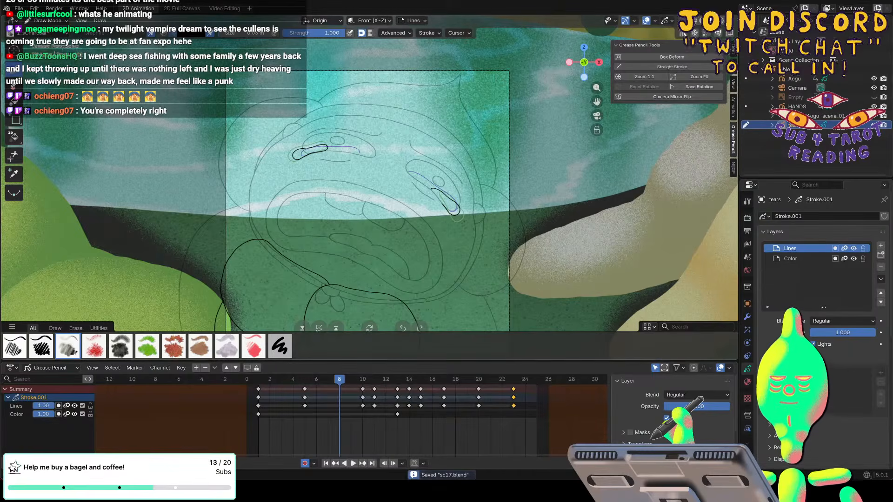
Return to frame 1 and switch drawing from the tears object to the Aogu object.
left_click_drag(344, 387, 259, 381)
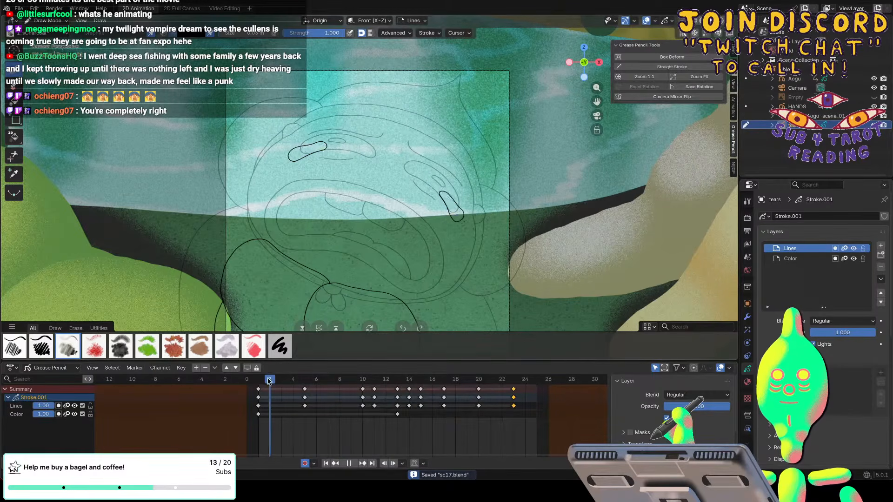
left_click(793, 80)
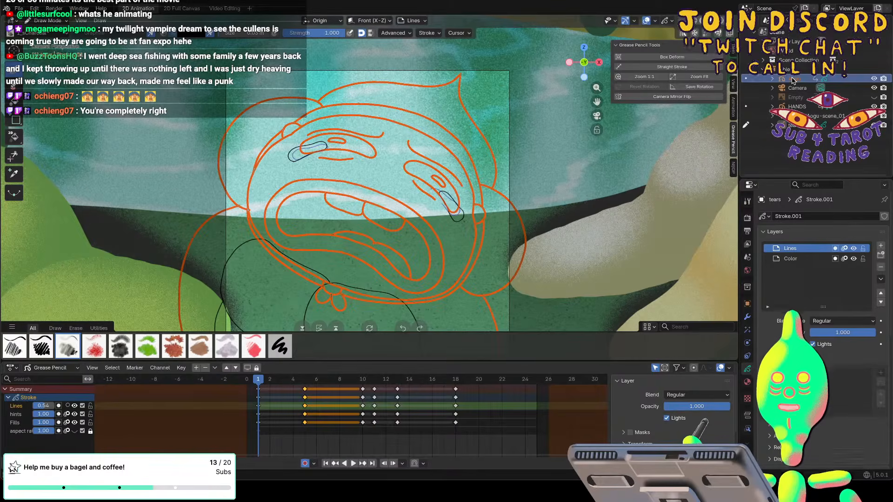
left_click(746, 79)
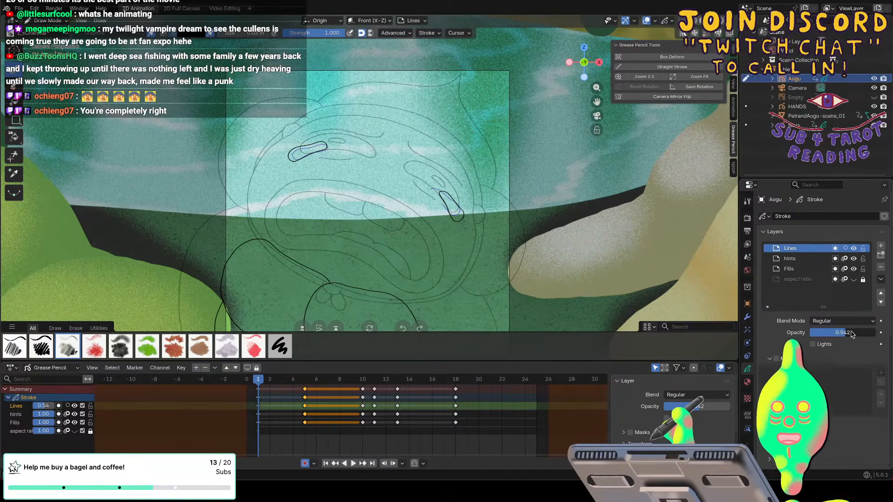
Raise the opacity of the Aogu object's Lines layer to 1.000.
left_click_drag(847, 332, 883, 332)
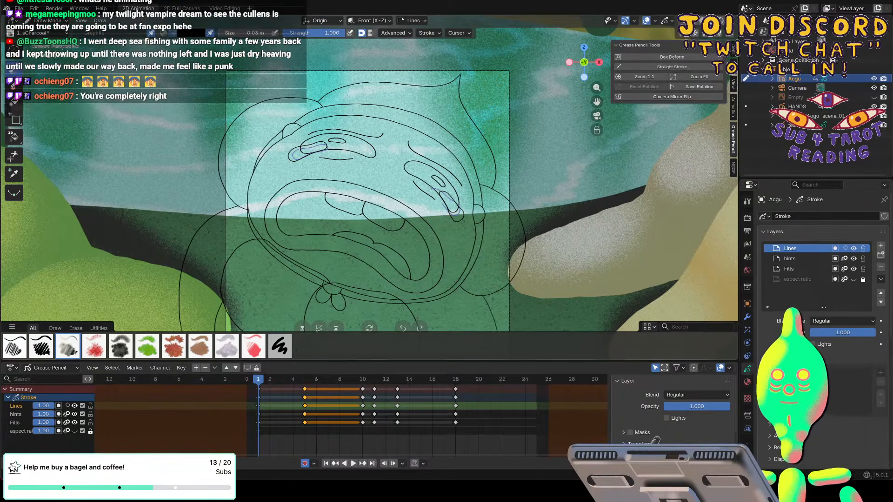
scroll(208, 232, "down", 3)
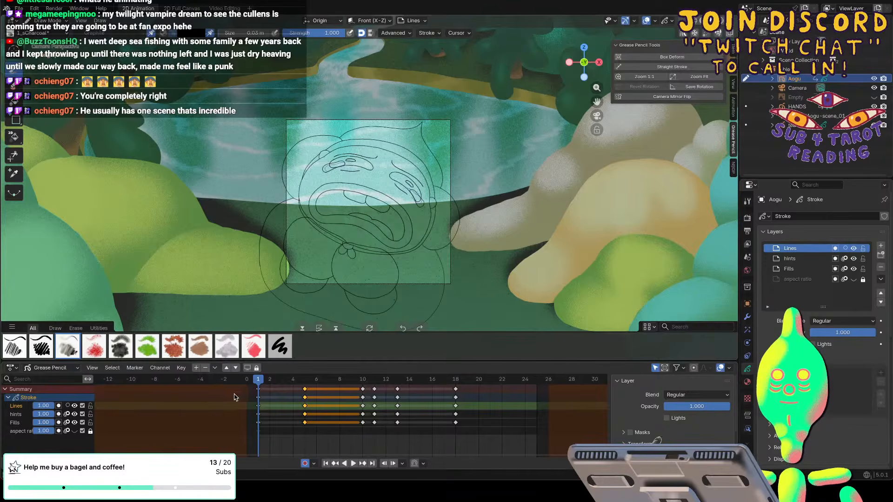
key("alt+p")
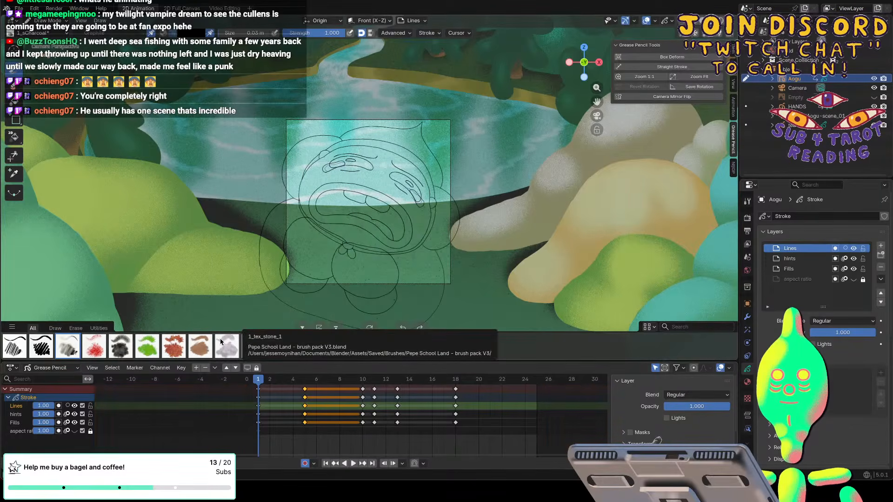
Play the animation and scrub between frames 1, 13 and 18 to review the character's crying poses and their timing.
key("space")
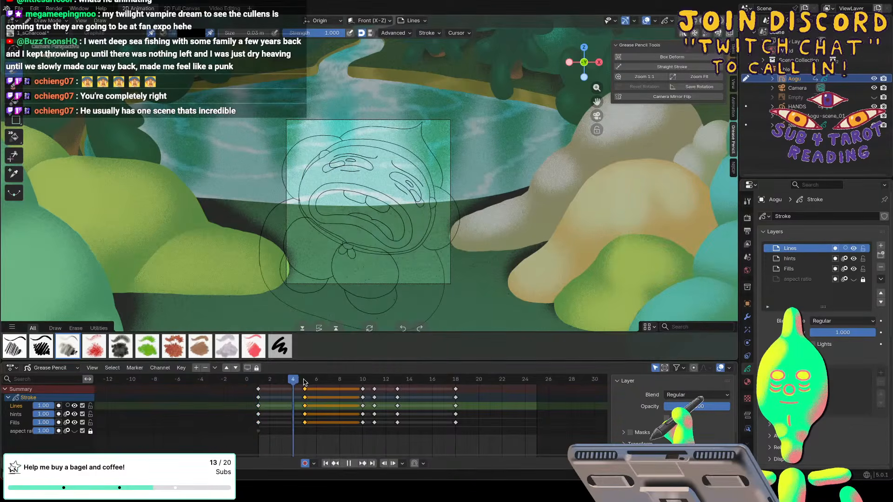
mouse_move(460, 387)
left_mouse_down()
mouse_move(256, 387)
mouse_move(362, 384)
left_mouse_up()
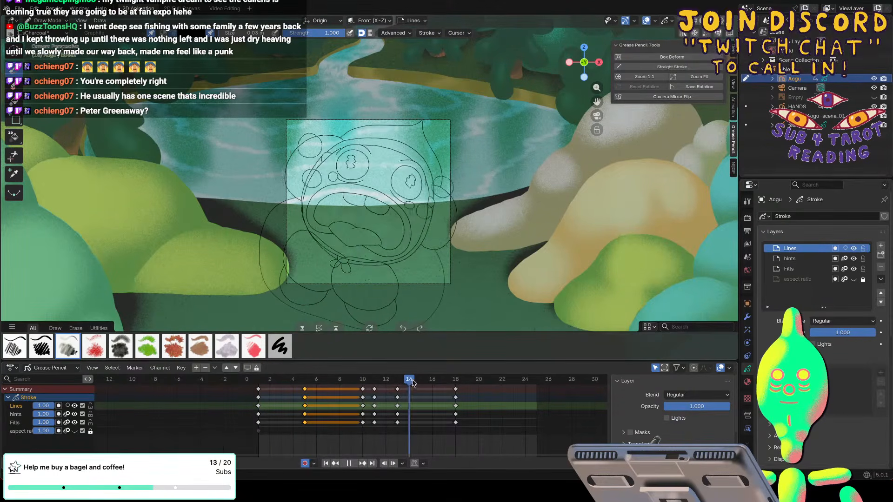
left_click_drag(282, 391, 261, 388)
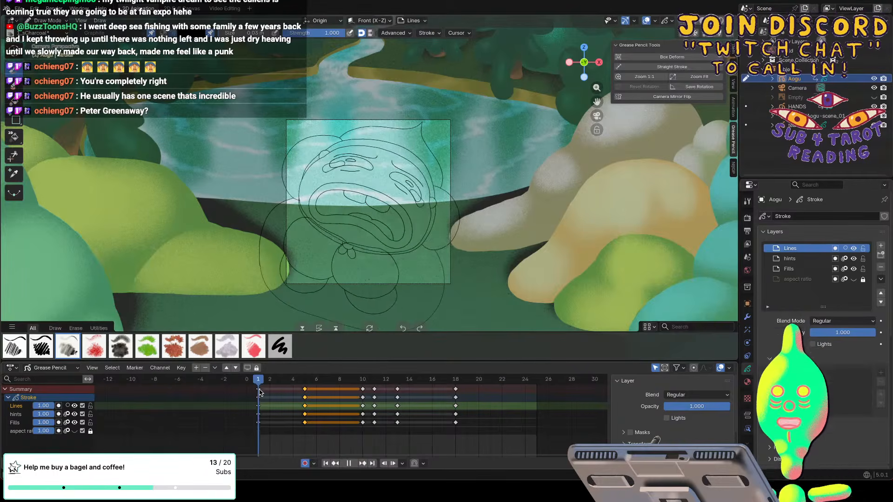
key("space")
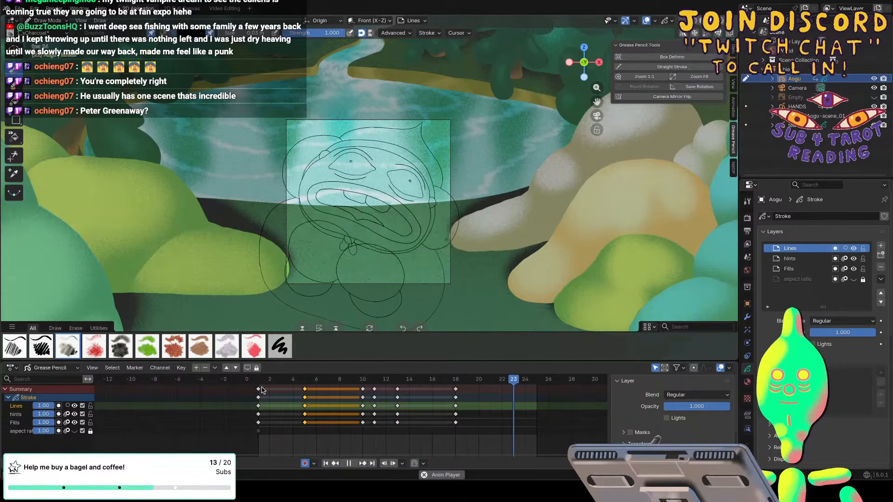
key("space")
key("space")
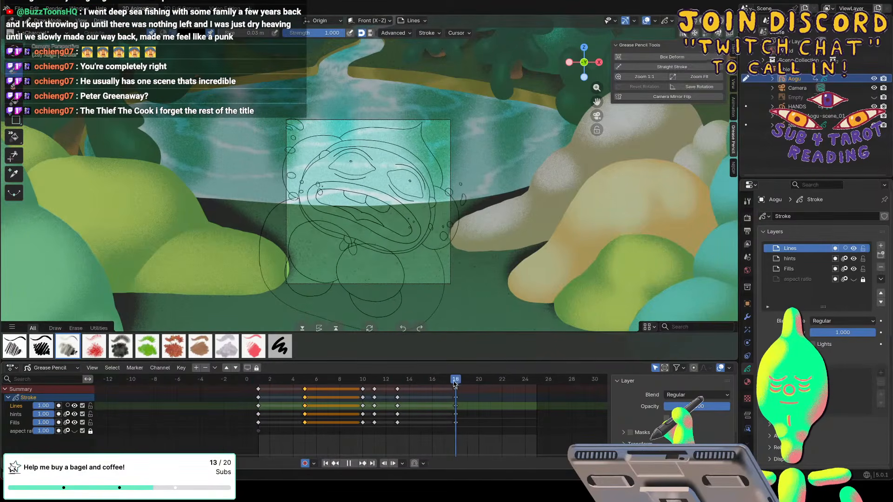
left_click_drag(427, 382, 453, 385)
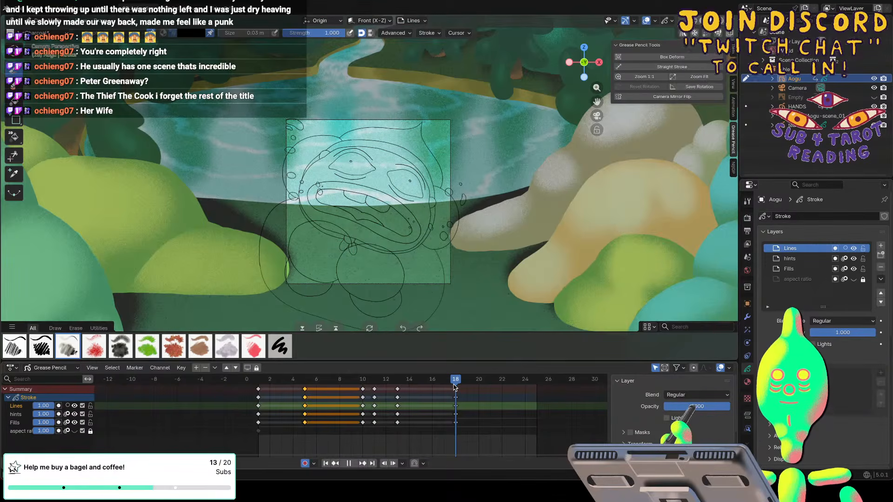
left_click_drag(451, 383, 451, 385)
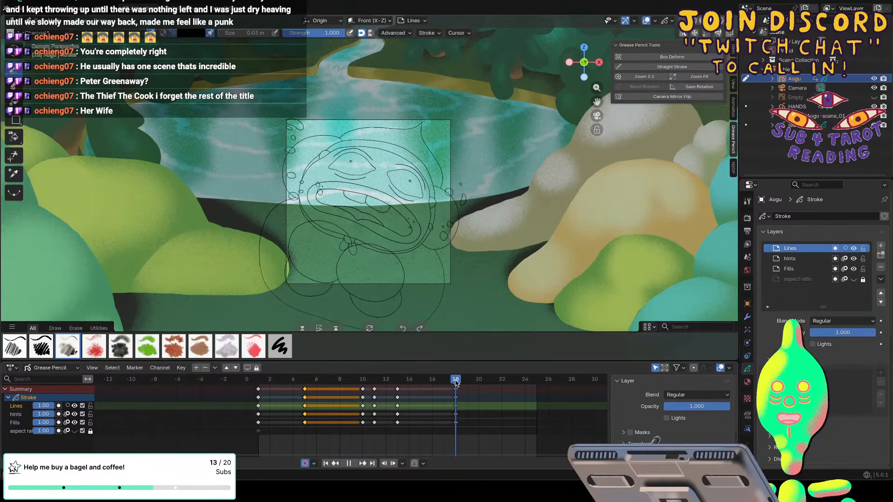
mouse_move(455, 382)
left_mouse_down()
mouse_move(269, 382)
mouse_move(420, 381)
mouse_move(373, 384)
mouse_move(399, 384)
left_mouse_up()
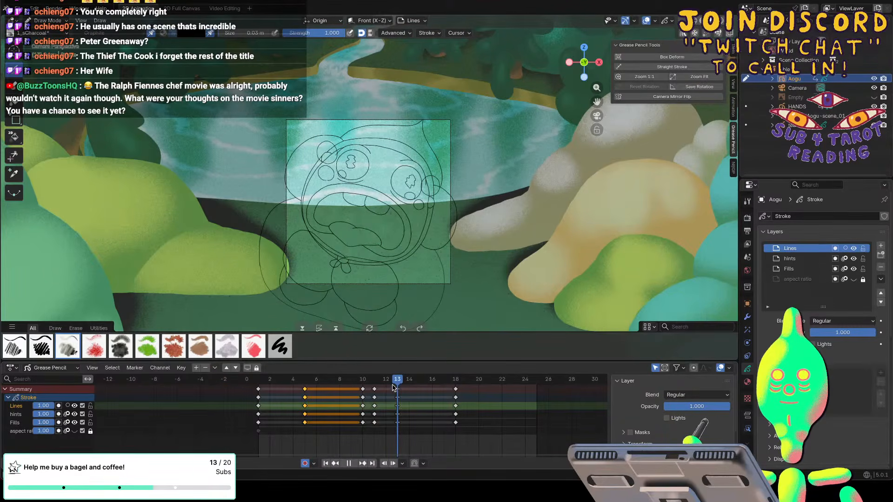
mouse_move(393, 387)
left_mouse_down()
mouse_move(386, 385)
mouse_move(399, 389)
left_mouse_up()
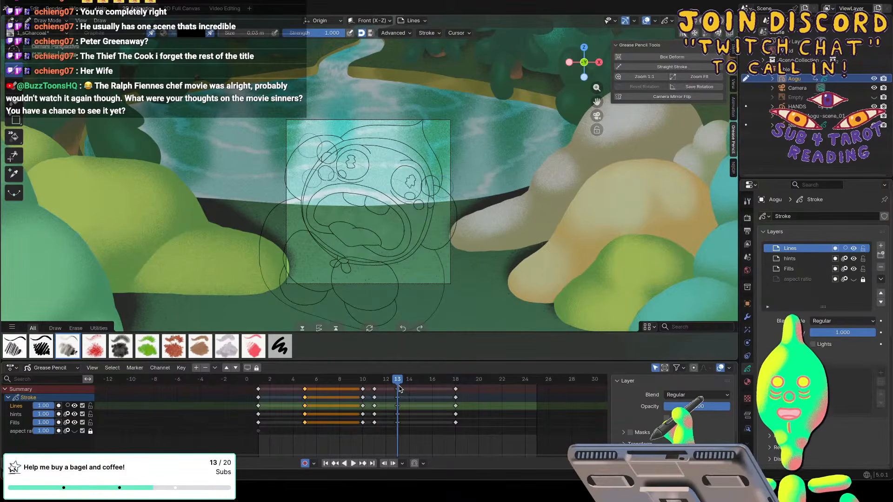
Copy the Aogu keyframes on frame 13 to frame 12 and go to frame 12.
left_click(397, 398)
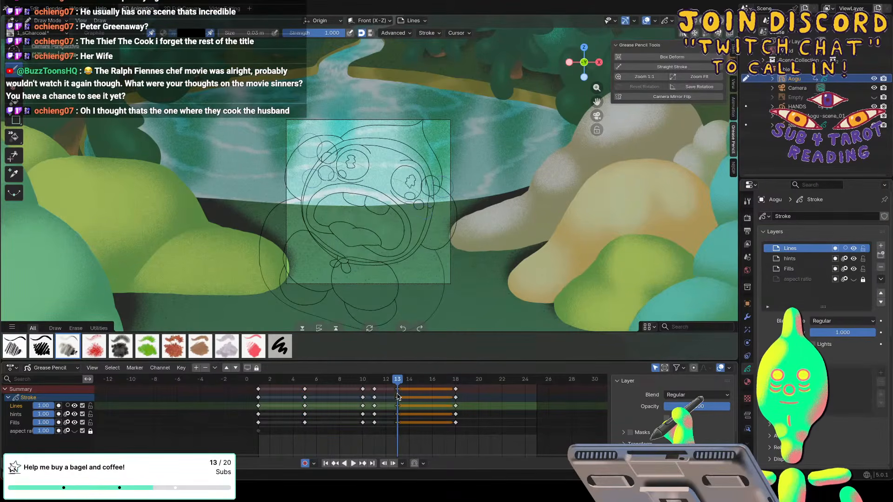
key("g")
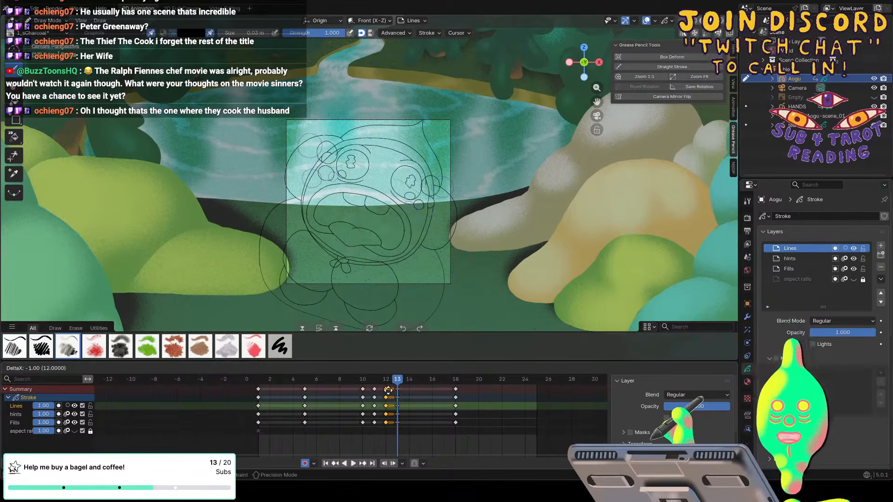
left_click(388, 391)
left_click(386, 382)
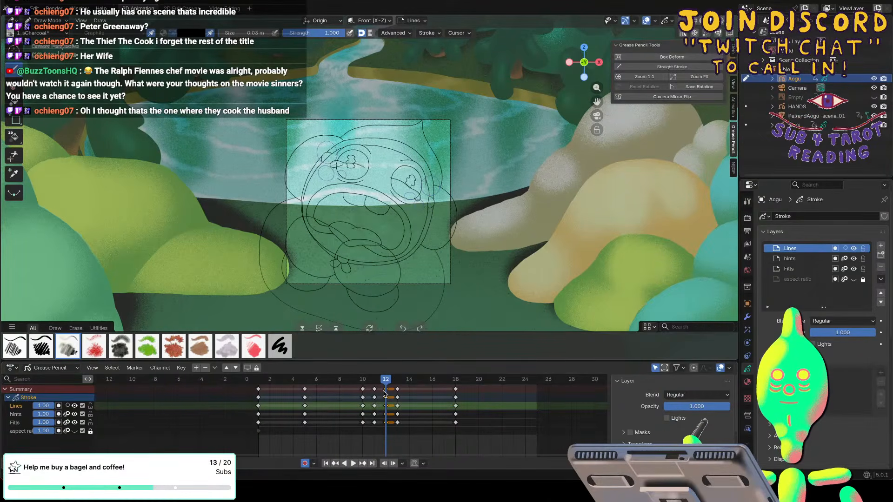
Switch to Sculpt Mode and reshape the face lines on frame 12 with the Grab brush at 472 px.
left_click(48, 21)
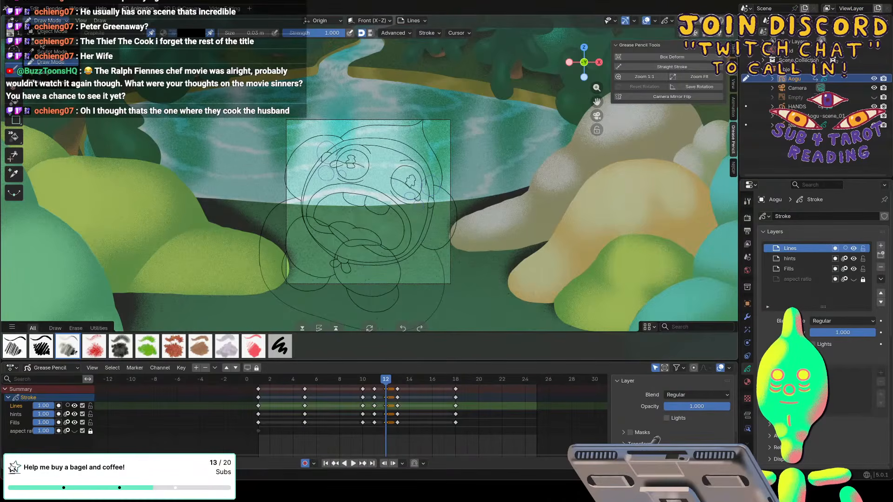
left_click(51, 52)
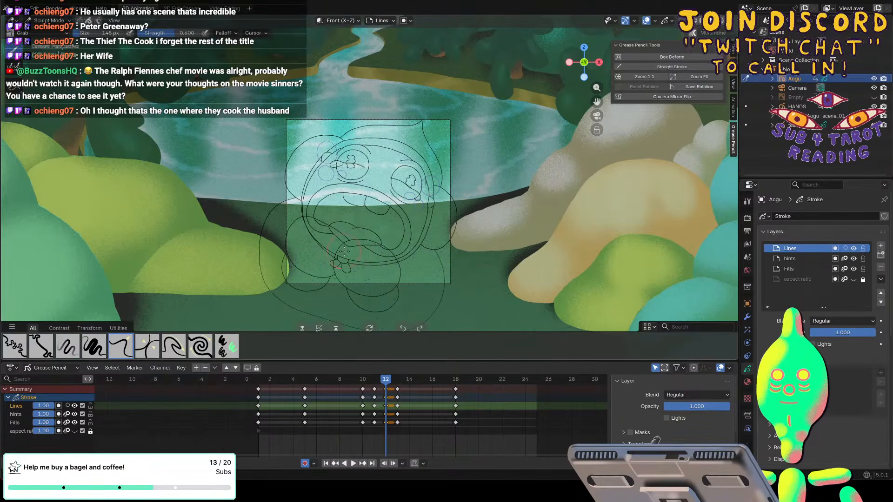
key("f")
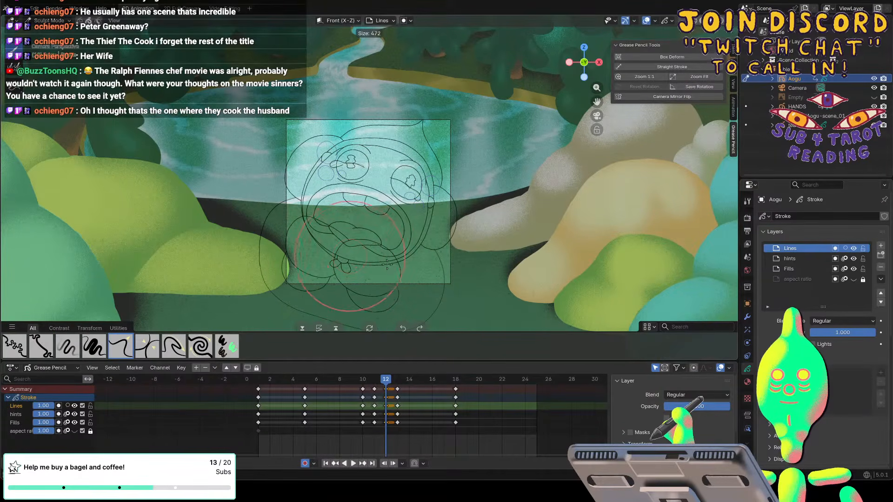
left_click(387, 264)
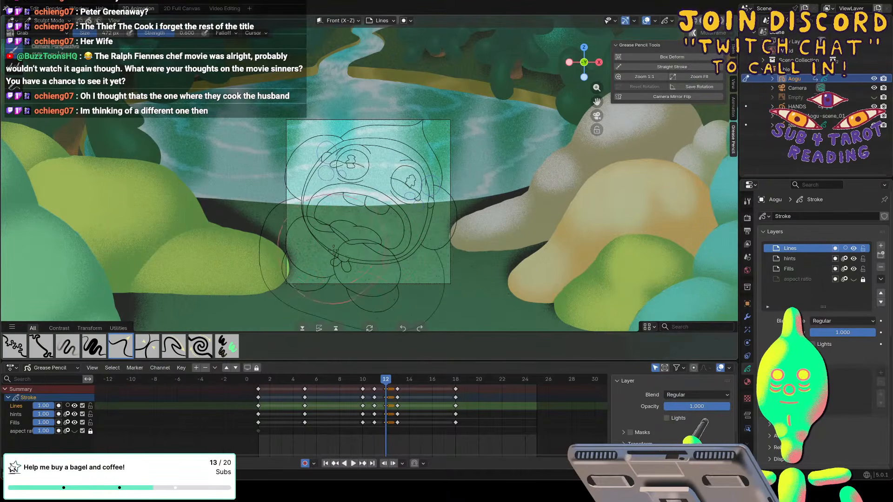
mouse_move(393, 384)
left_mouse_down()
mouse_move(377, 383)
mouse_move(405, 387)
mouse_move(385, 387)
left_mouse_up()
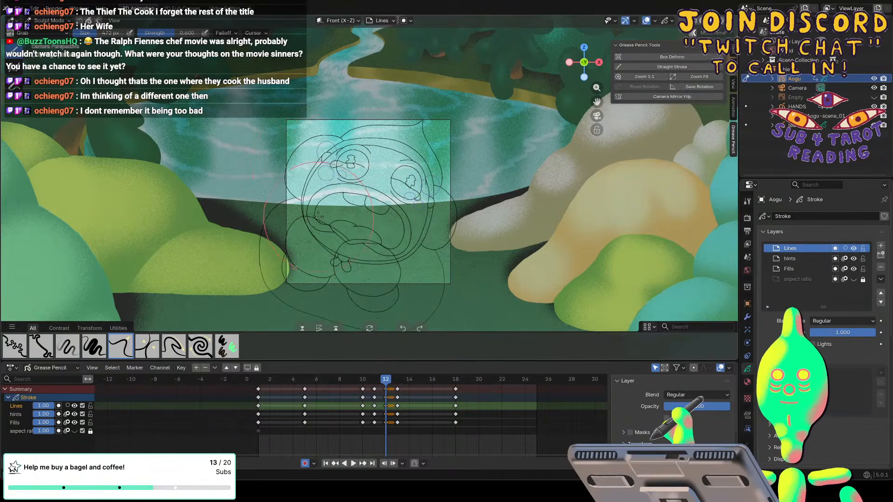
Turn on onion skinning for the Lines layer and refine the frame 12 head drawing, resizing the Grab brush down to 336 px.
left_click(67, 405)
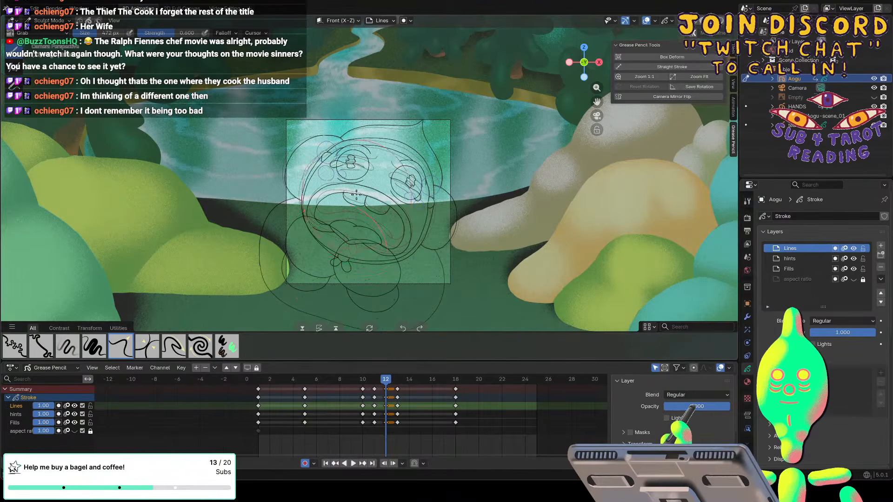
scroll(357, 216, "up", 1)
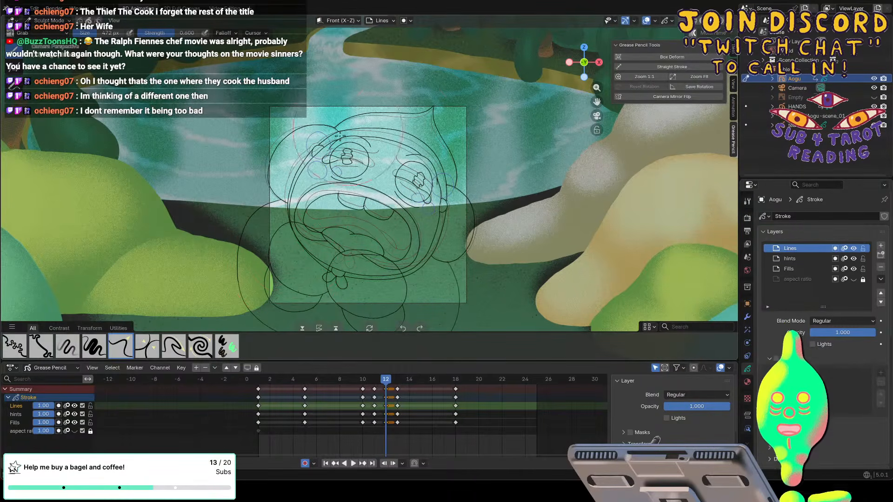
key("f")
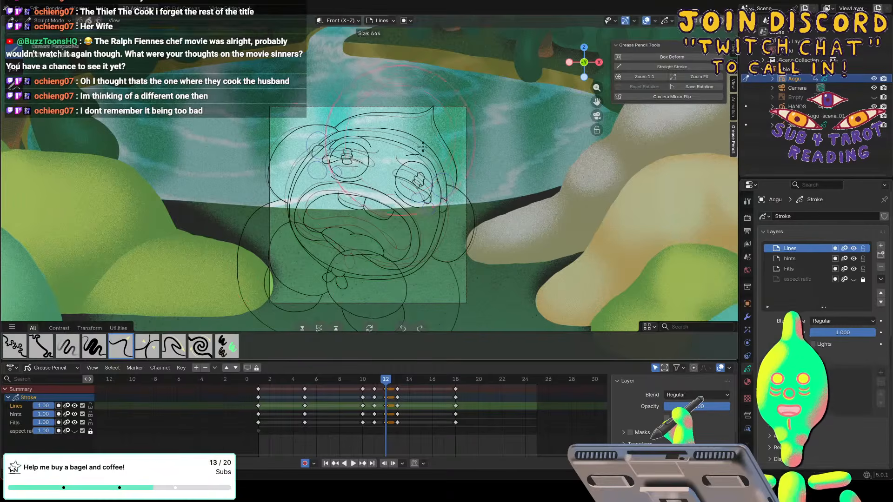
left_click(431, 154)
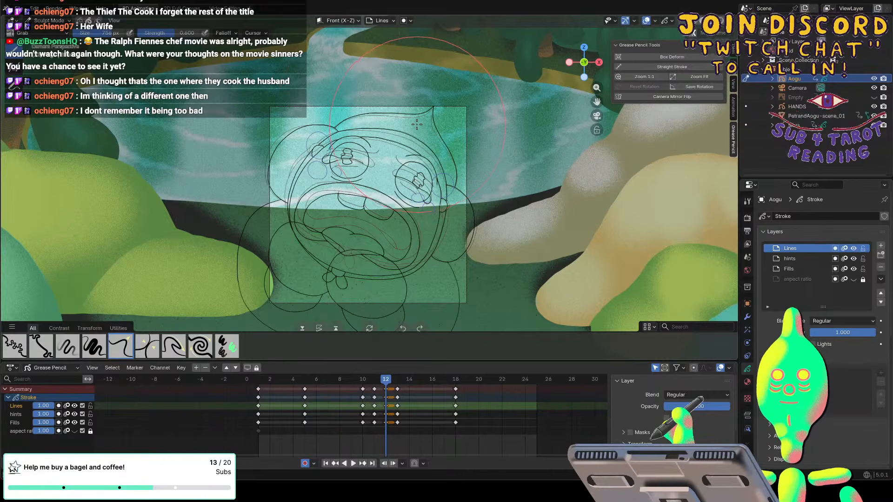
key("f")
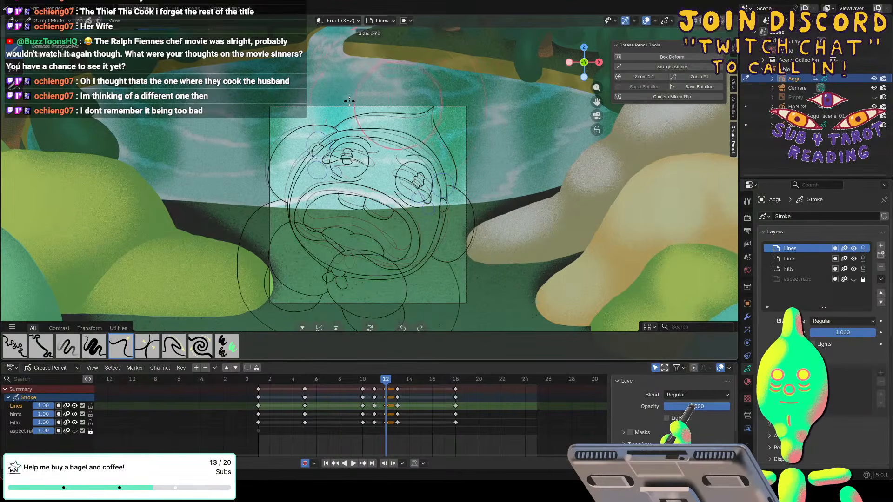
left_click(395, 109)
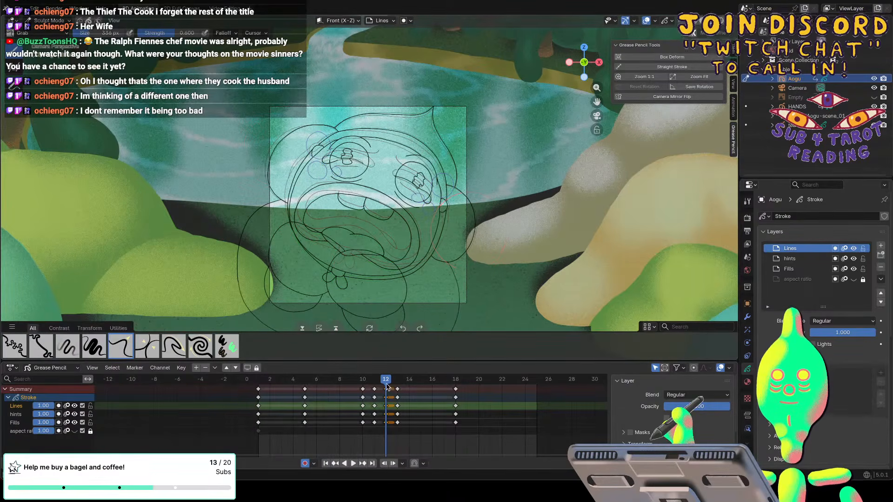
Shift the Aogu keyframes on frames 12 and 13 one frame later and review the new timing in playback.
key("space")
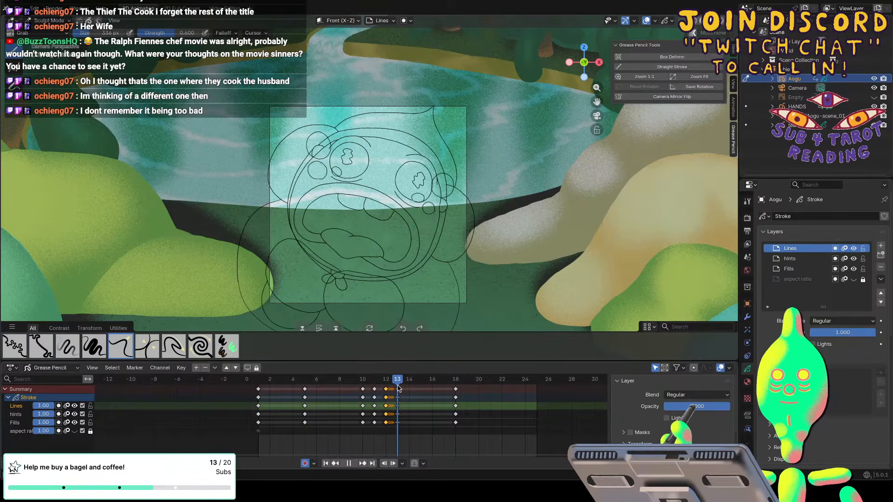
left_click(398, 389)
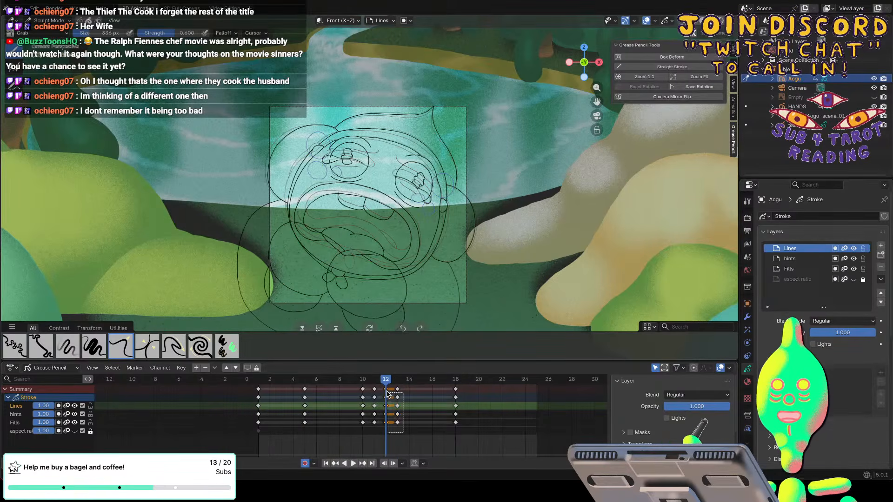
key("space")
key("space")
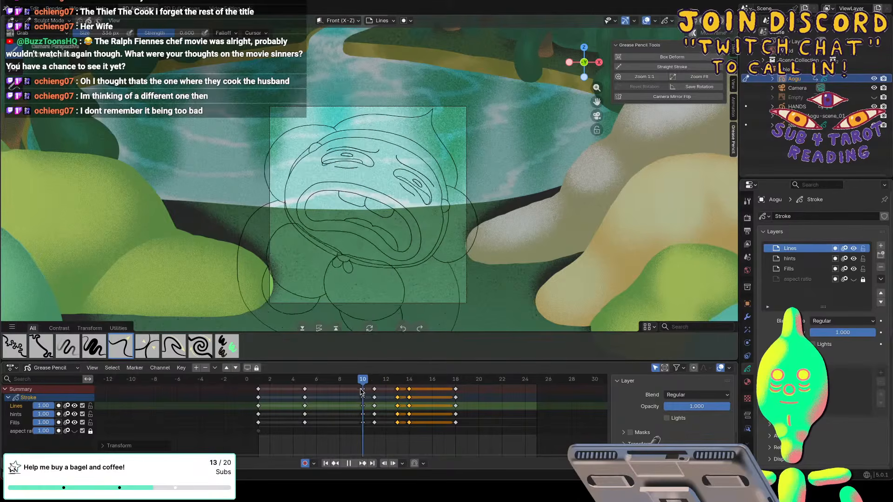
key("space")
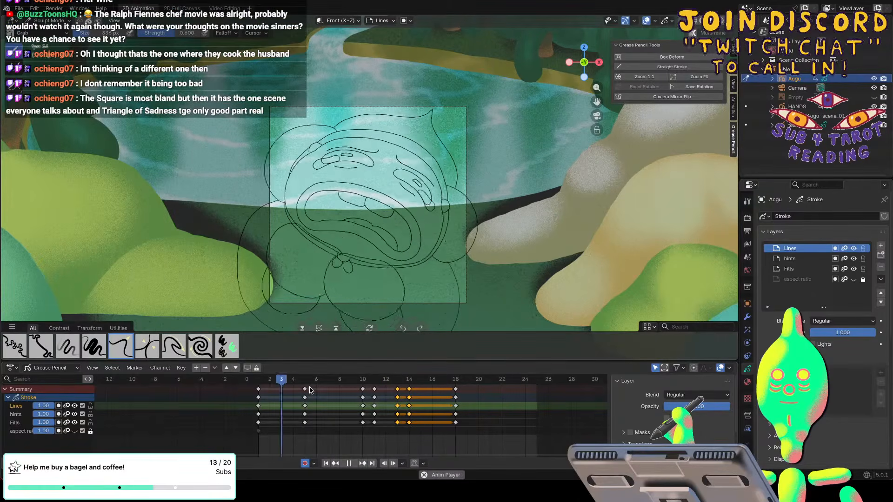
left_click_drag(506, 382, 399, 385)
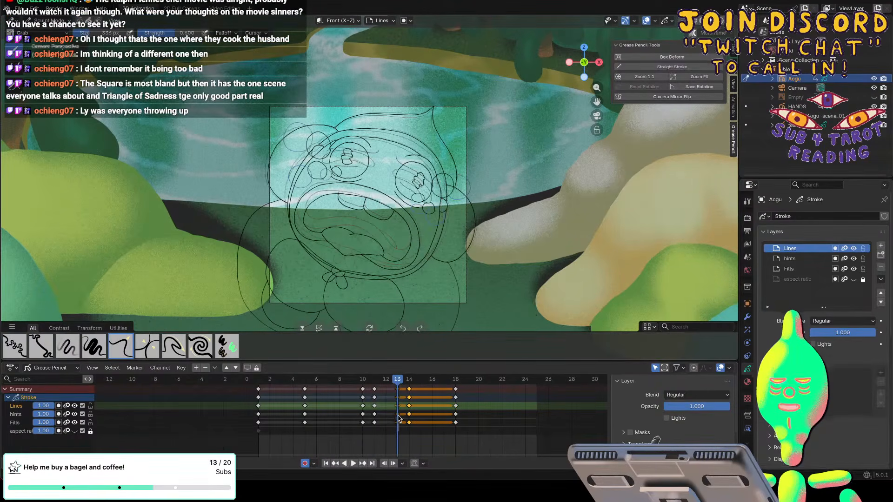
Duplicate the Aogu keyframes on frame 13 to frame 16 and play the animation.
left_click(396, 396)
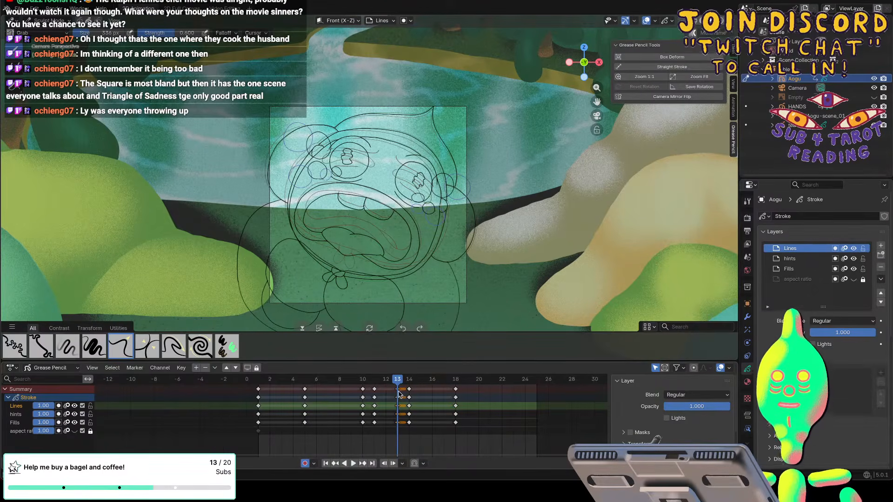
key("shift+d")
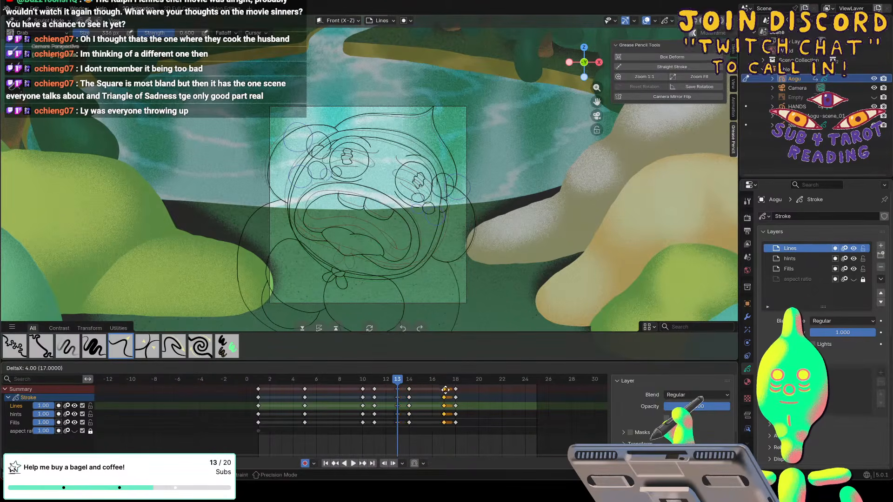
left_click(434, 390)
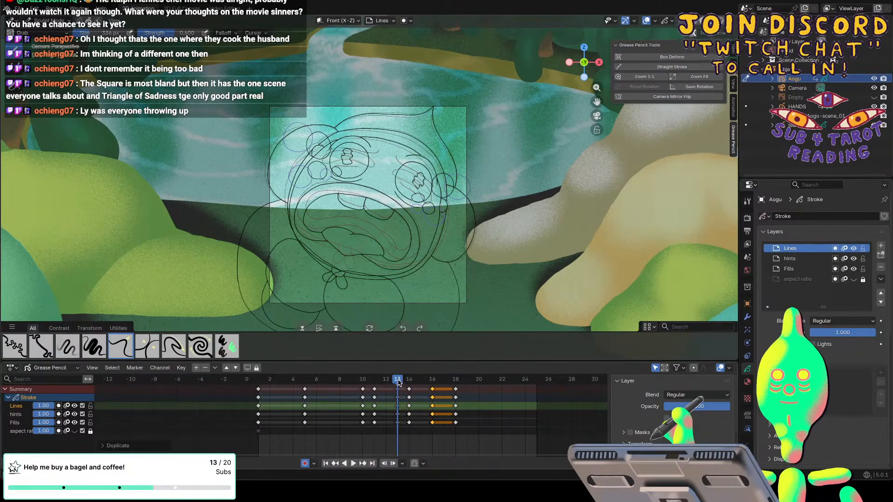
key("space")
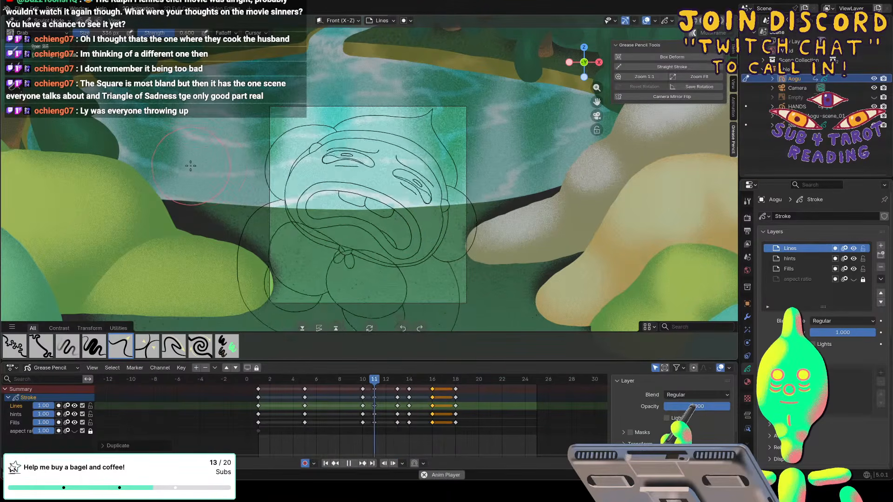
Review the playback, stop on frame 16 and reshape the eyes with the Grab brush reduced to 176 px.
key("space")
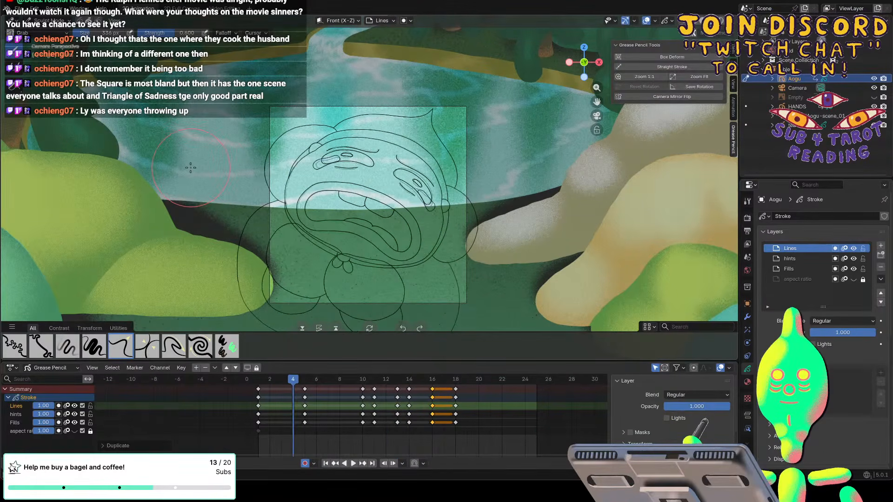
key("space")
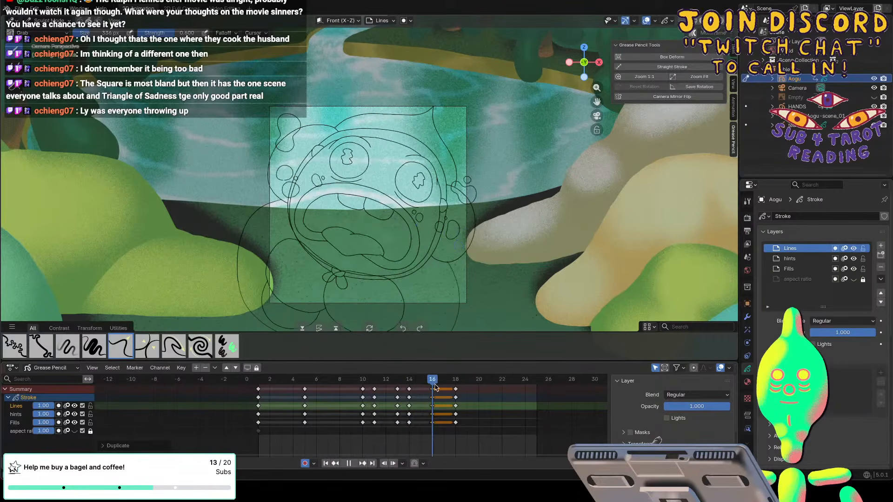
key("space")
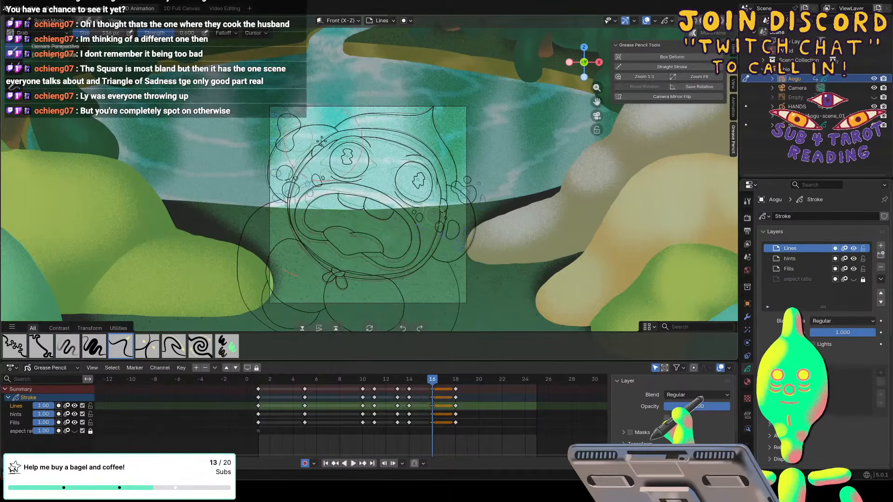
scroll(308, 141, "up", 2)
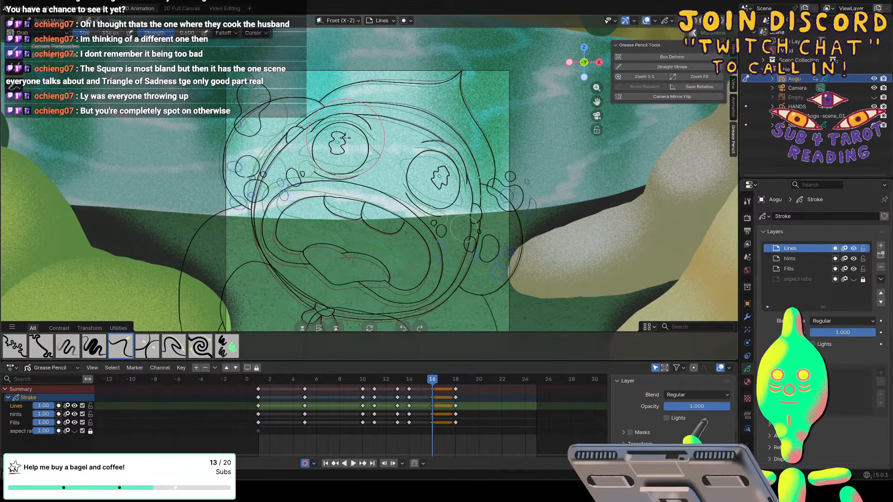
key("bracketleft")
key("bracketleft")
key("bracketleft")
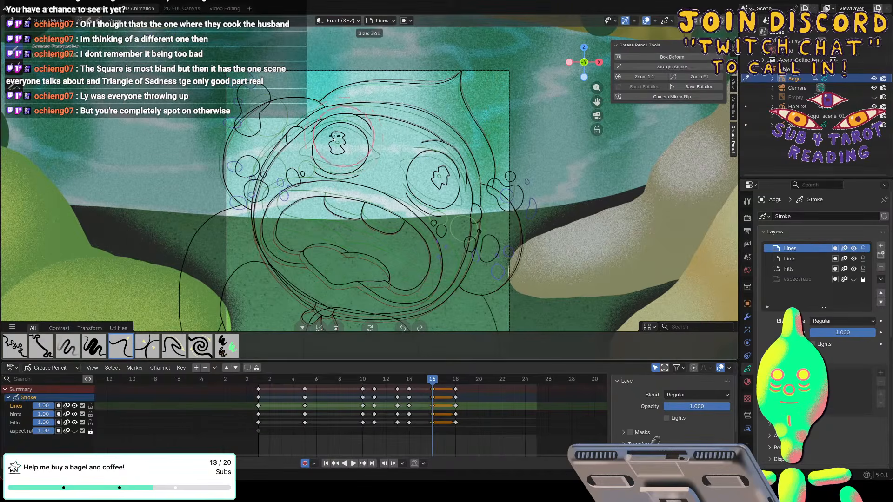
key("bracketleft")
key("bracketleft")
key("bracketleft")
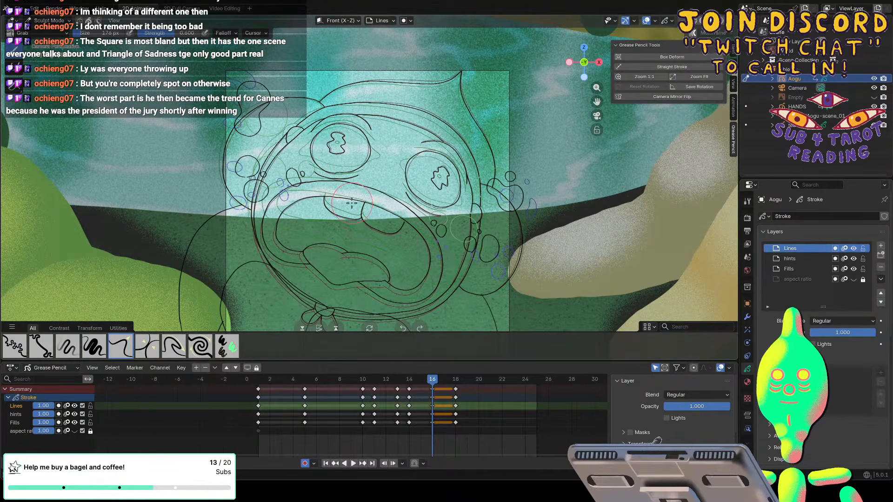
Switch to Draw Mode, erase both pupils on frame 16 with the hard eraser and redraw them with the charcoal brush.
left_click(48, 21)
left_click(19, 70)
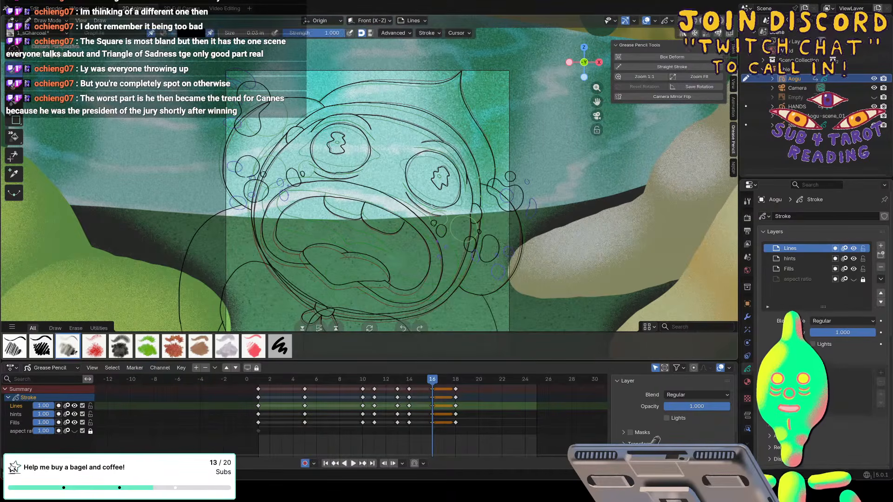
key("e")
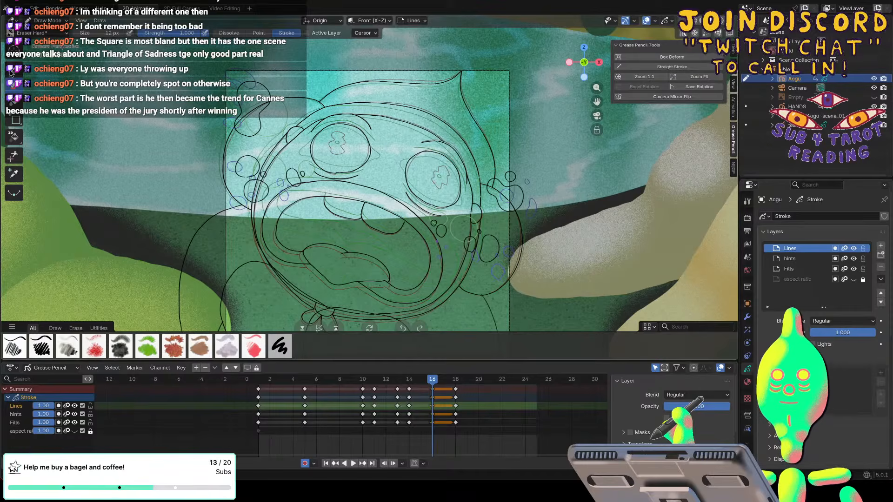
left_click(21, 73)
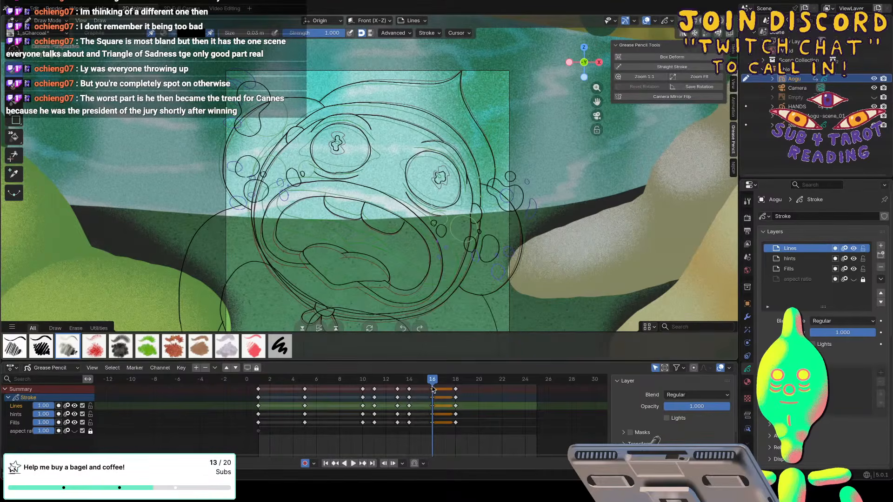
Play and scrub the animation to check the frame 16 pose against the surrounding frames, returning to frame 16.
key("space")
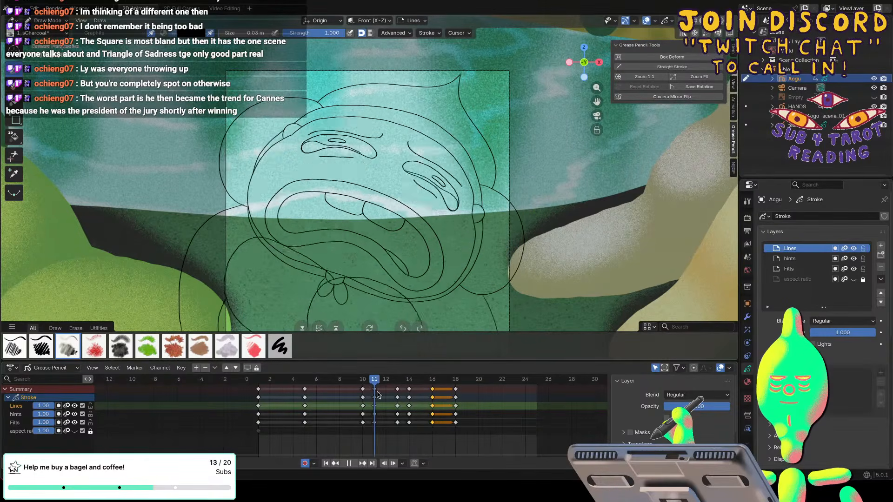
key("space")
left_click_drag(479, 382, 444, 380)
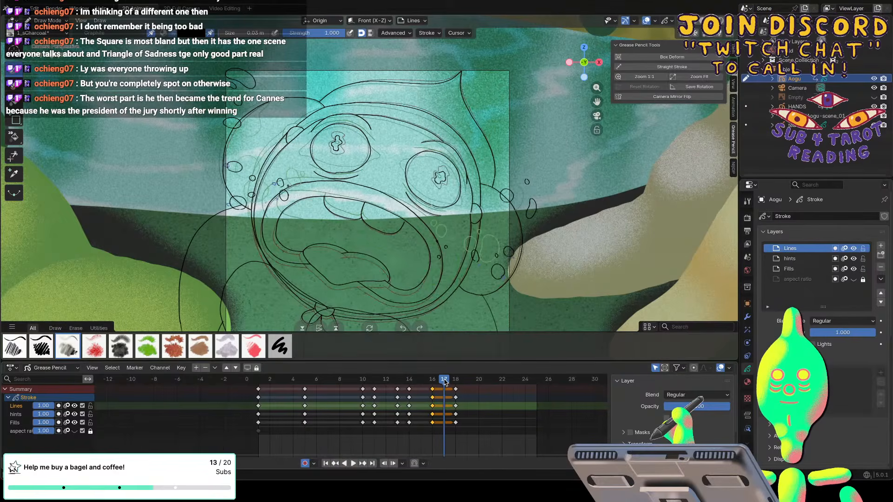
key("space")
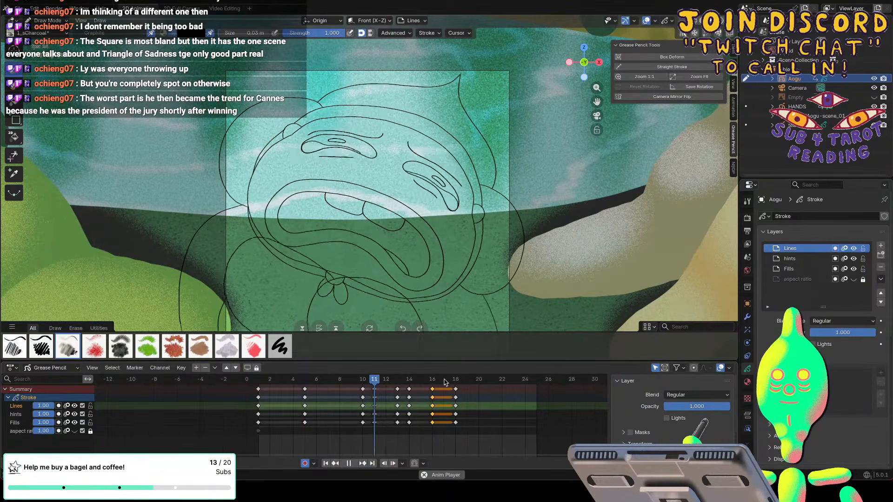
key("space")
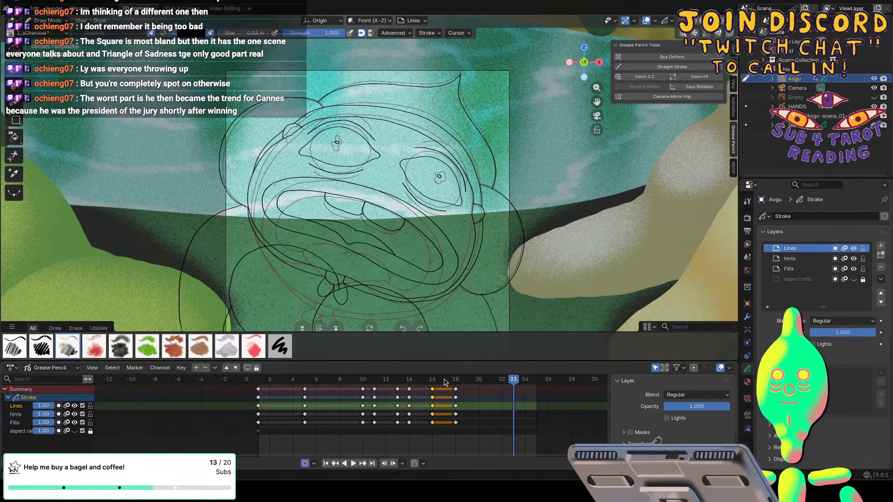
key("space")
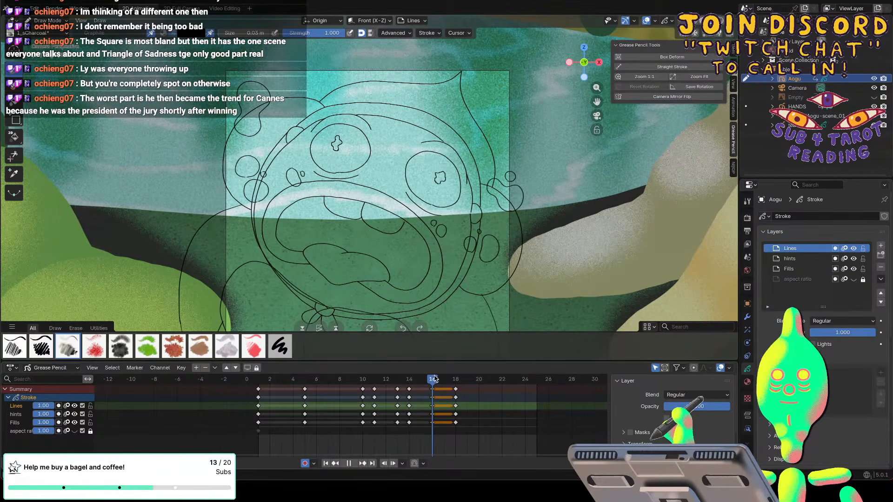
key("space")
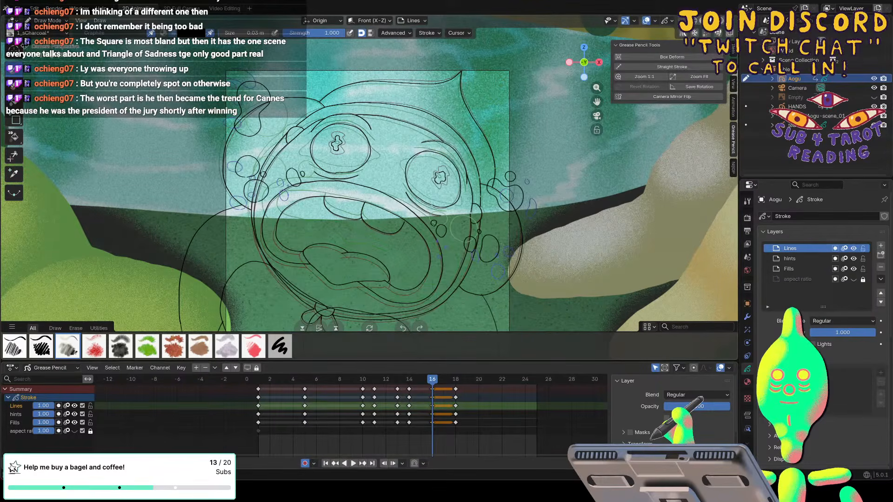
Return to Sculpt Mode and refine the frame 16 face lines with the Grab brush reduced to 104 px.
left_click(51, 20)
left_click(46, 52)
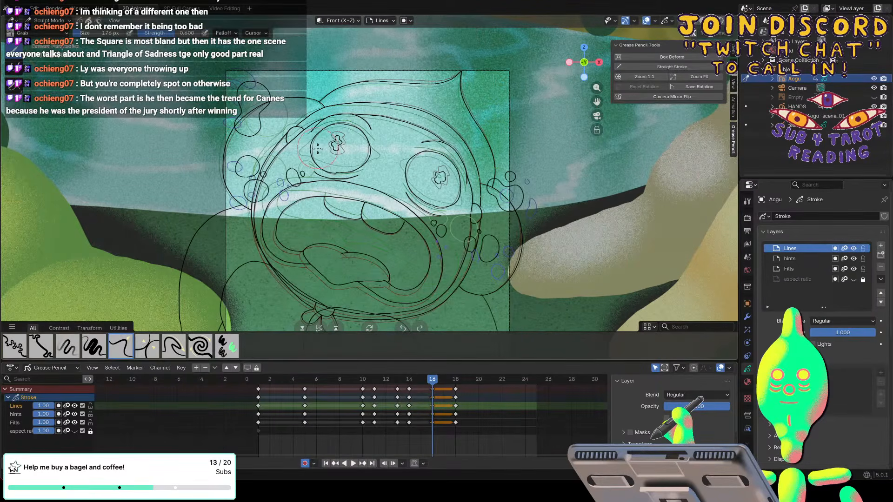
key("bracketleft")
key("bracketleft")
key("bracketleft")
key("bracketleft")
key("bracketleft")
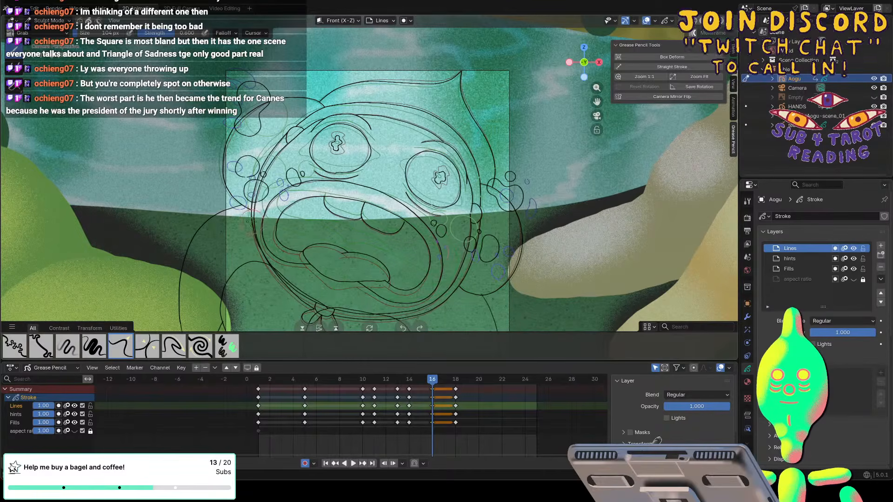
Check the motion in playback, duplicate the Aogu keyframes to frame 17 and go to that frame.
key("space")
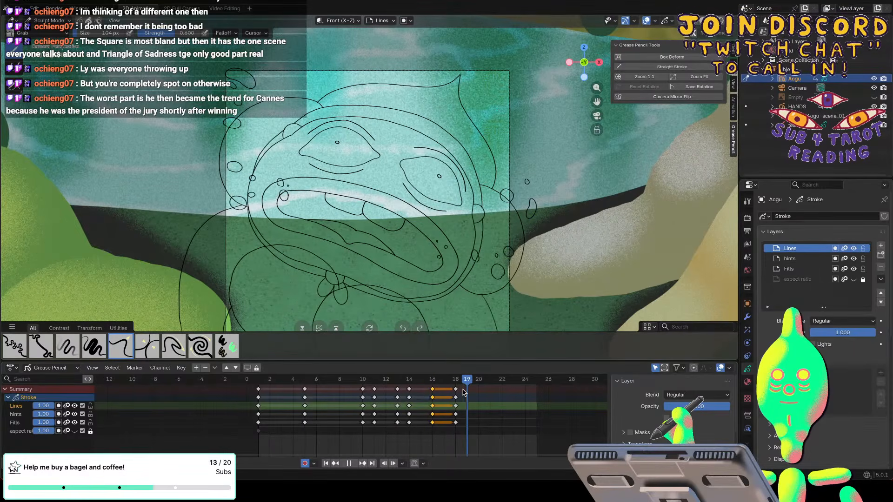
mouse_move(463, 393)
left_mouse_down()
mouse_move(444, 390)
mouse_move(456, 394)
left_mouse_up()
left_click(444, 392)
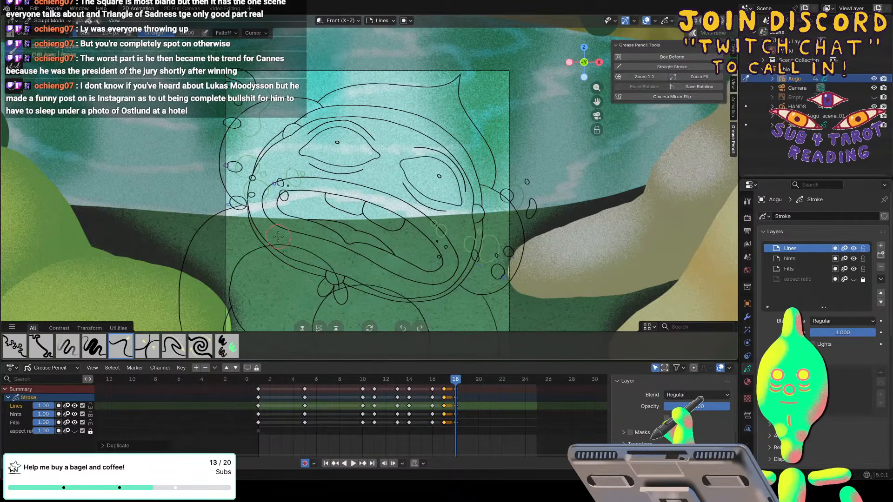
left_click(444, 379)
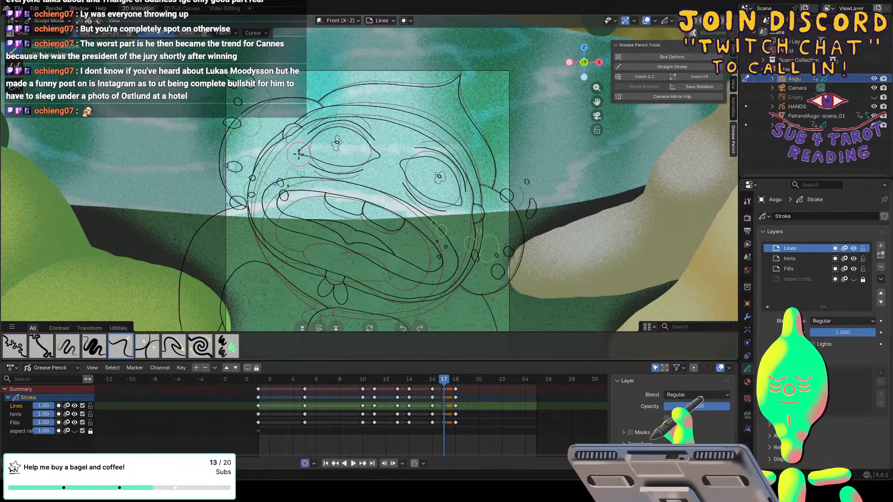
Reshape the frame 17 face lines with a larger Grab brush, and erase and redraw the pupils in Draw Mode.
key("f")
left_click(305, 153)
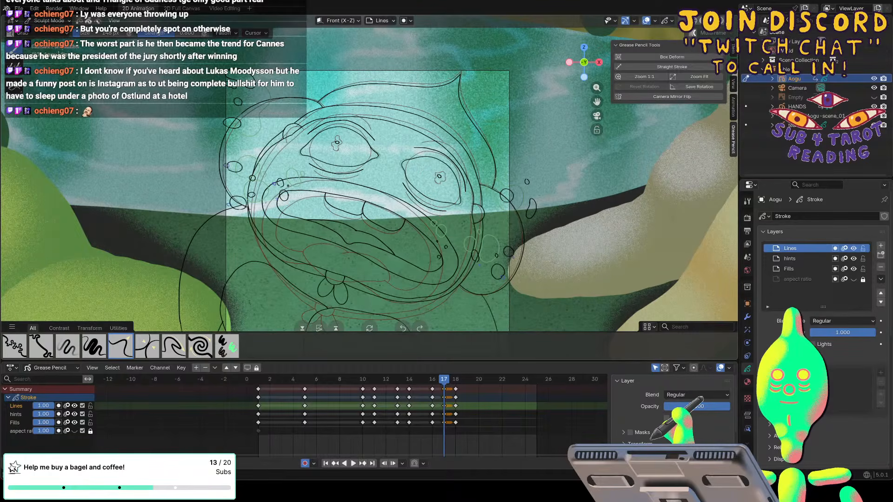
left_click(51, 20)
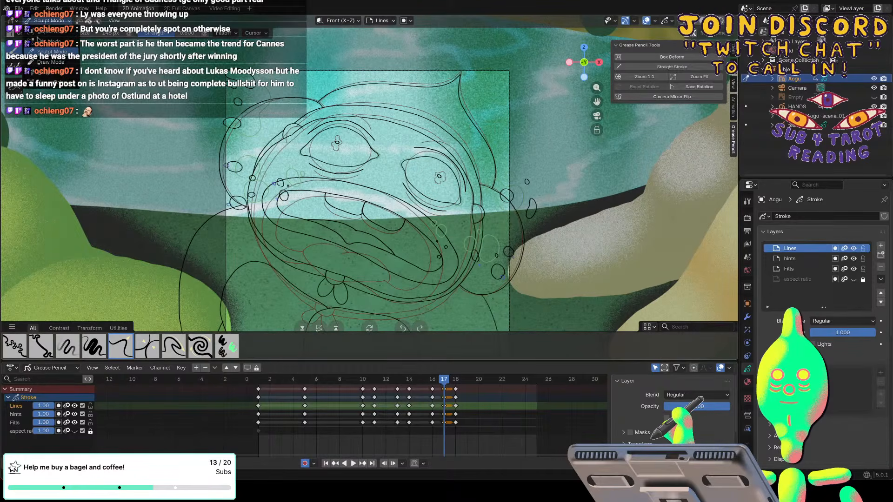
left_click(49, 62)
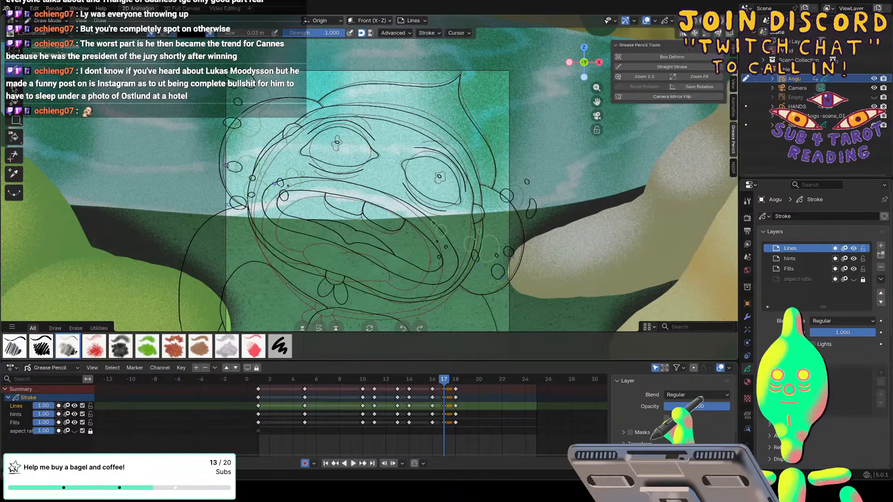
key("e")
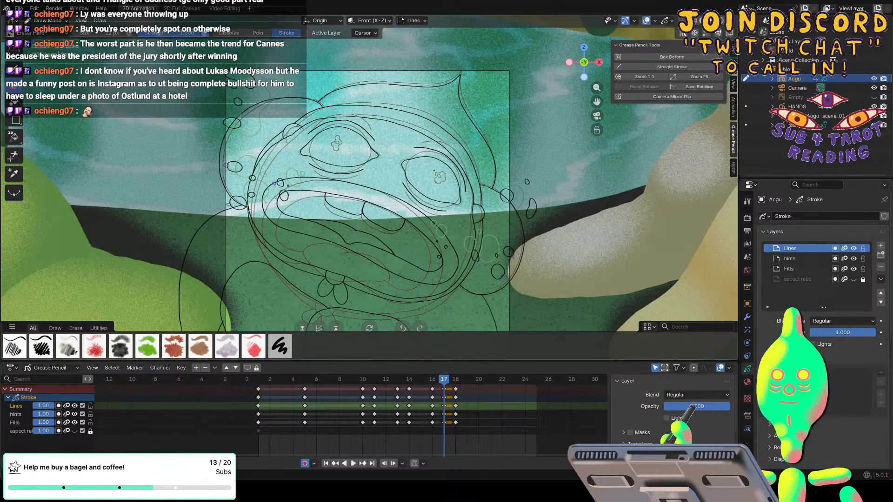
key("d")
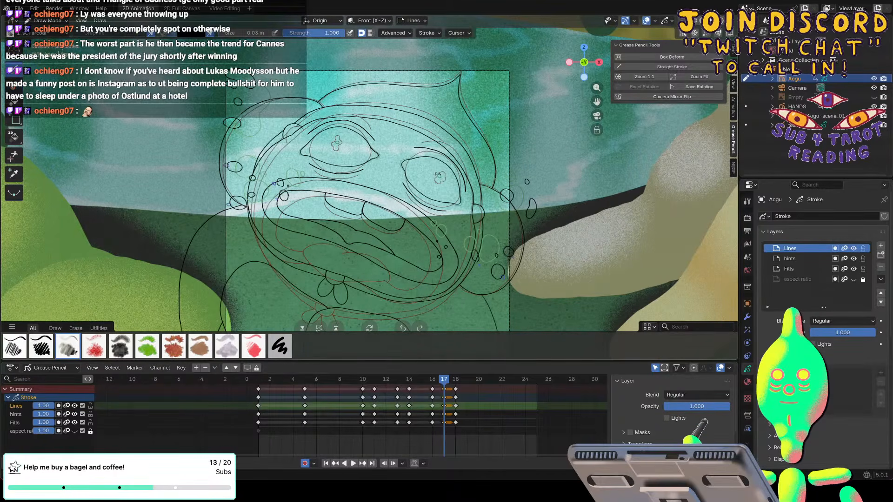
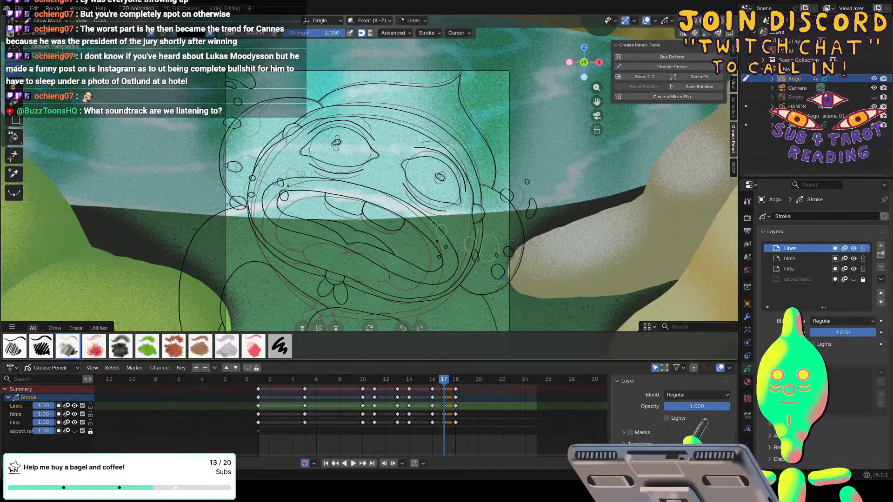
Switch to Sculpt Mode, resize the Grab brush and reshape the mouth and jaw lines of the frame 17 face.
left_click(47, 21)
left_click(56, 50)
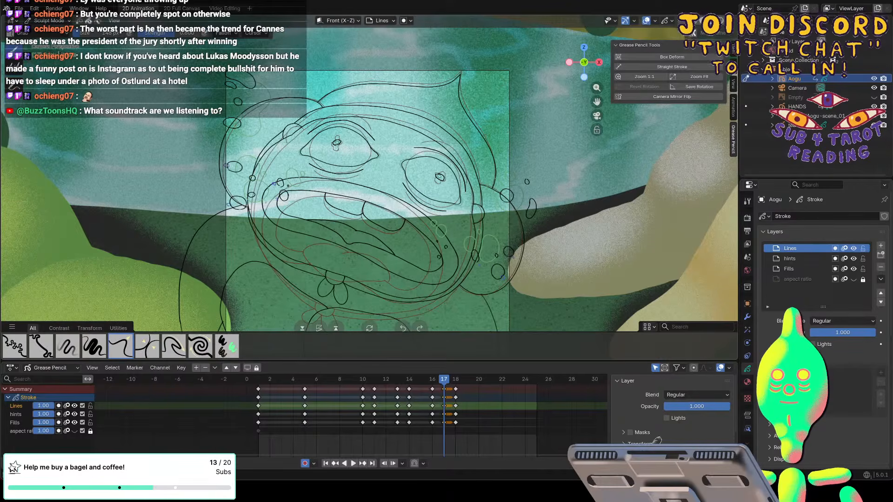
key("f")
left_click(373, 279)
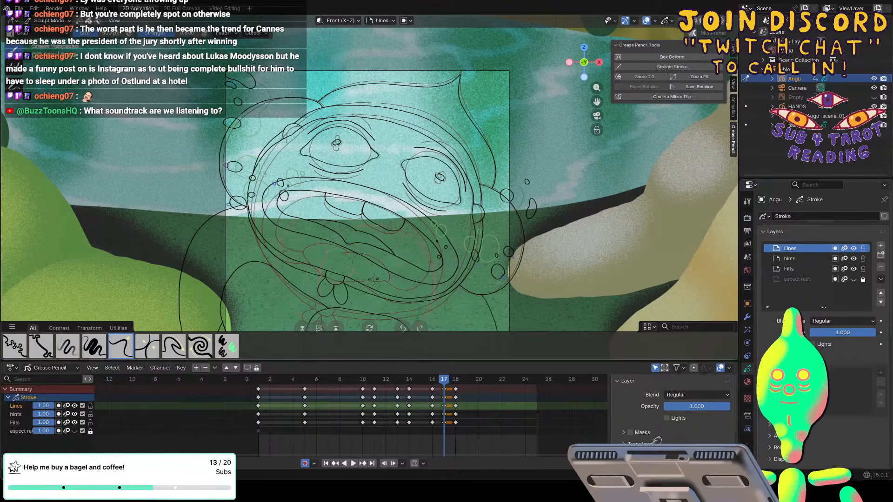
left_click_drag(346, 270, 380, 275)
left_click_drag(329, 249, 292, 235)
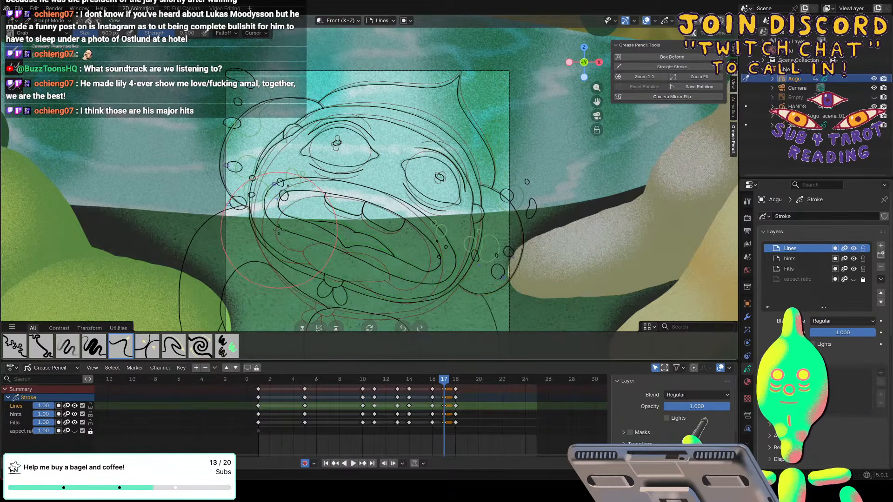
Return to Draw Mode and adjust the brush radius over the eyes of the frame 17 face.
left_click(50, 21)
left_click(63, 60)
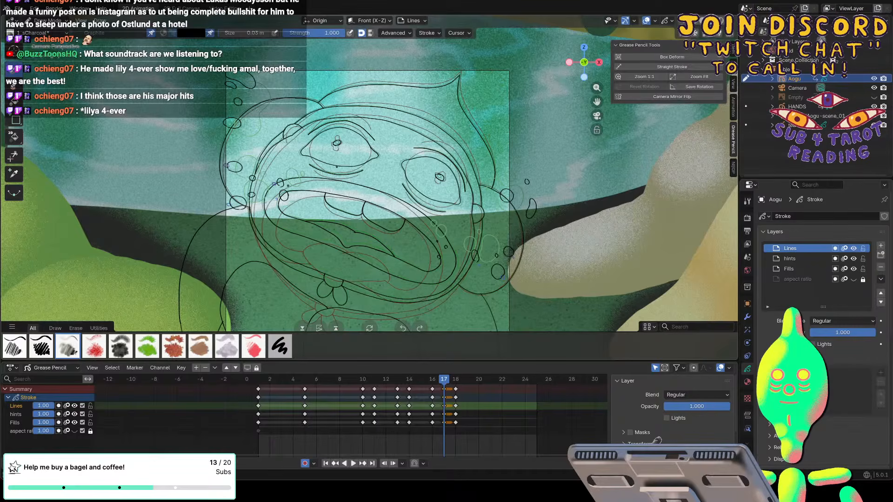
key("f")
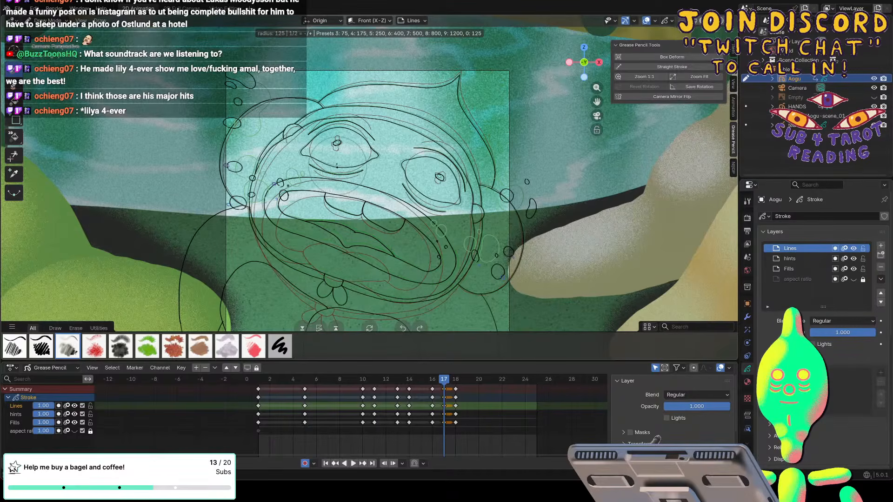
left_click(424, 190)
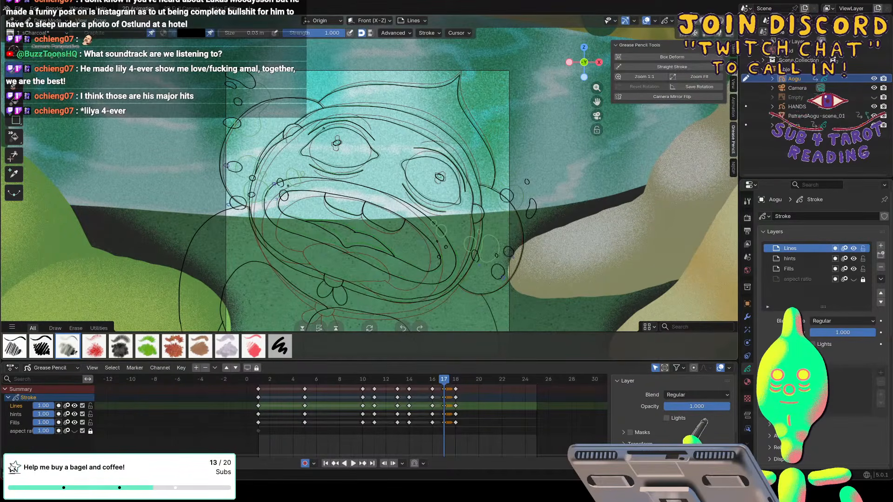
key("f")
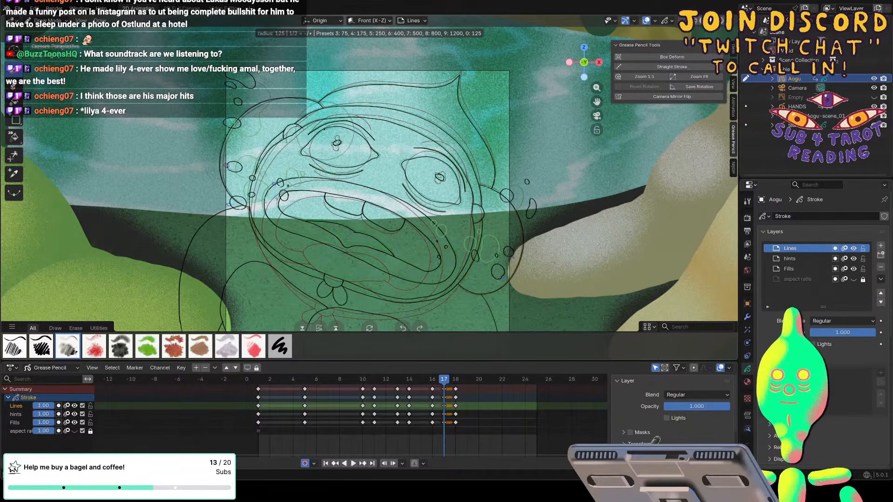
left_click(356, 131)
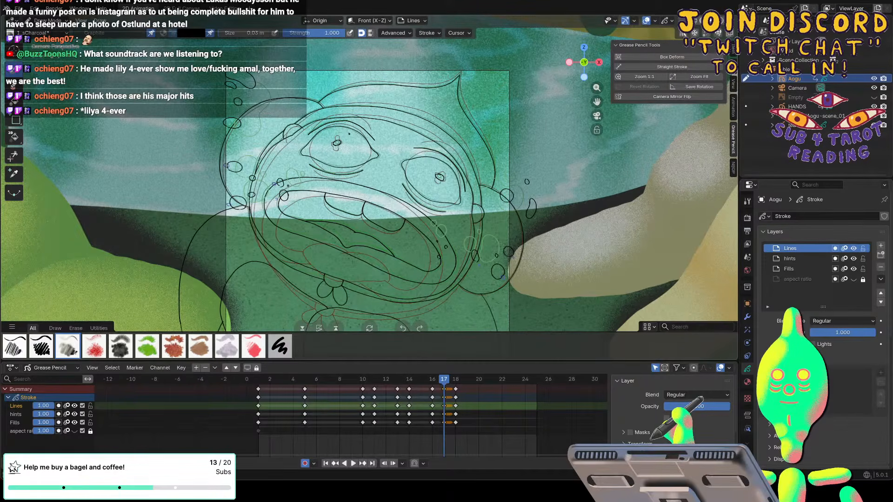
Play the animation to check the frame 17 in-between pose and save the file.
key("space")
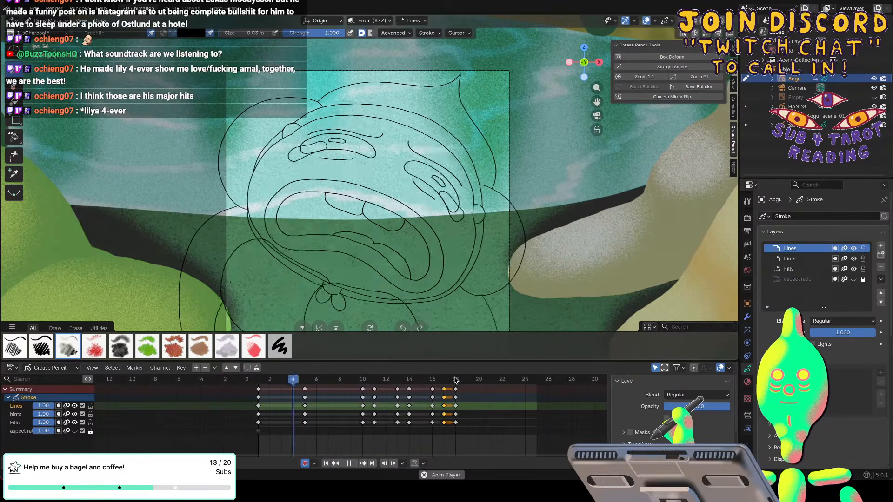
key("space")
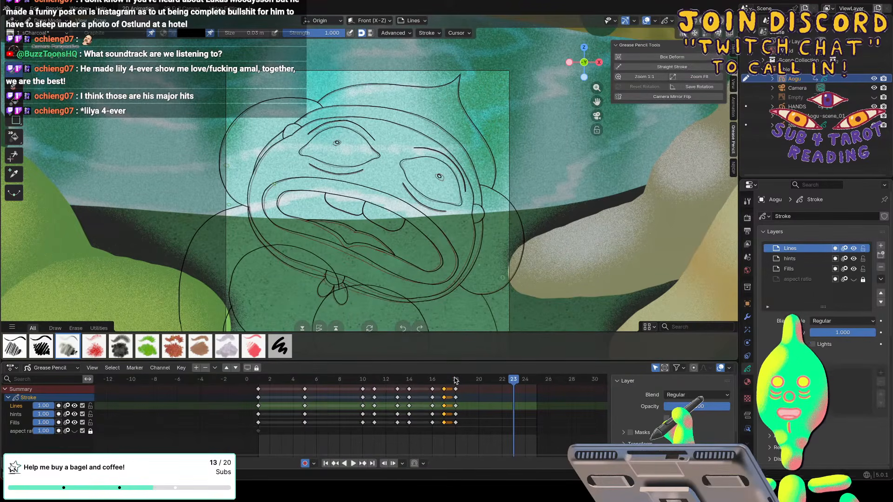
key("ctrl+s")
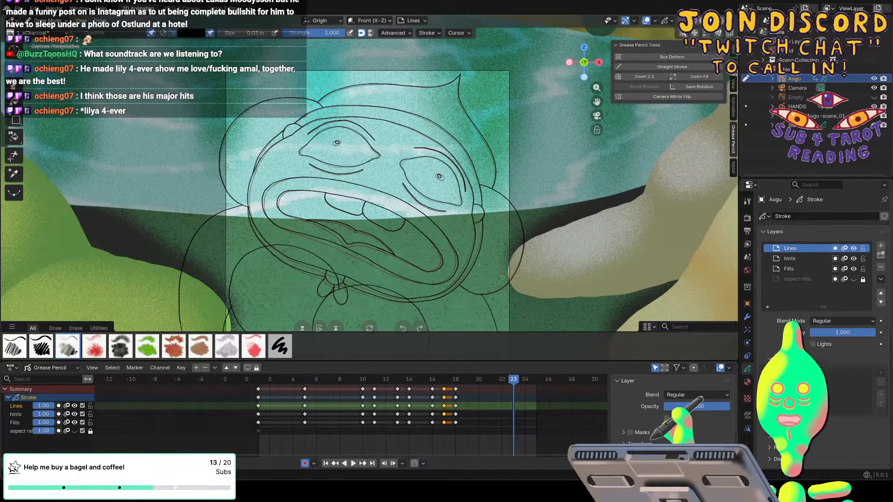
Switch to the browser to view the YouTube soundtrack video and return to Blender.
left_click_drag(892, 90, 565, 84)
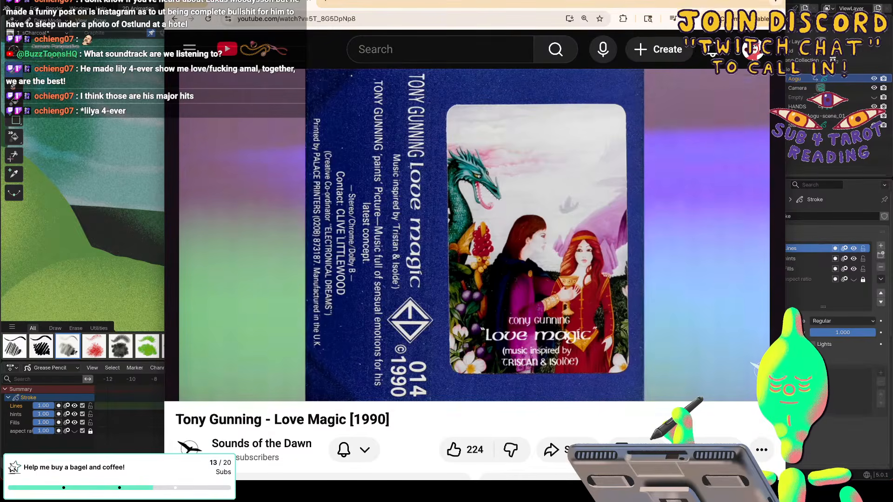
key("super+Tab")
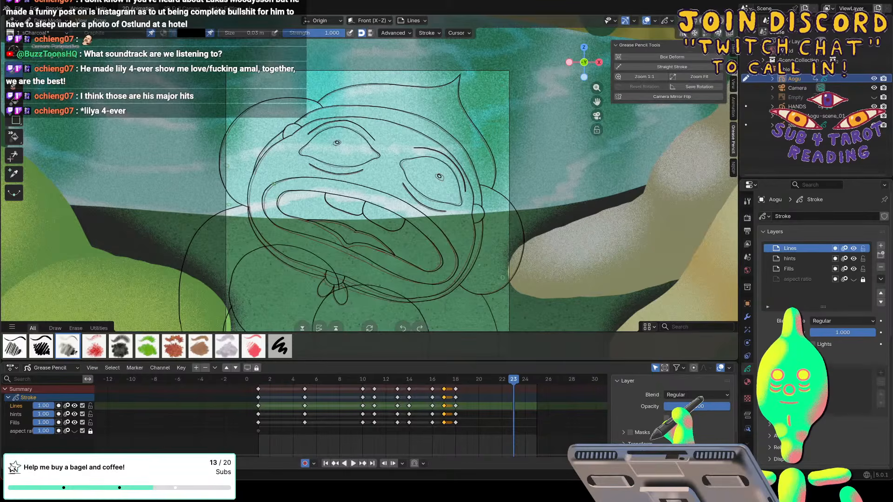
Go to frame 1 and hide the HANDS object and the tears drawing in the viewport.
left_click_drag(515, 384, 259, 367)
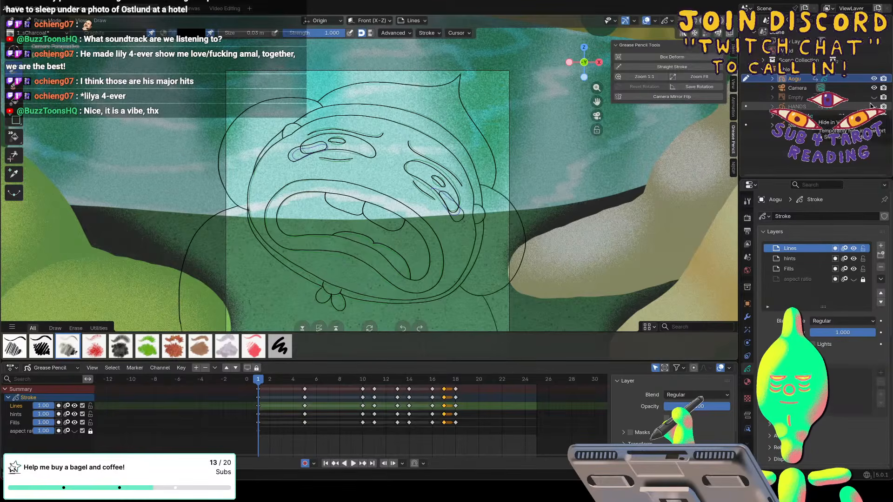
left_click(873, 125)
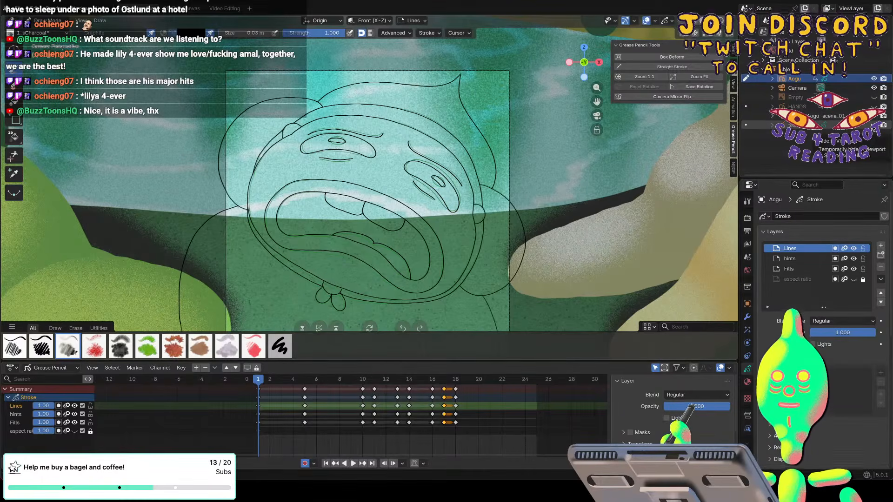
scroll(370, 187, "down", 2)
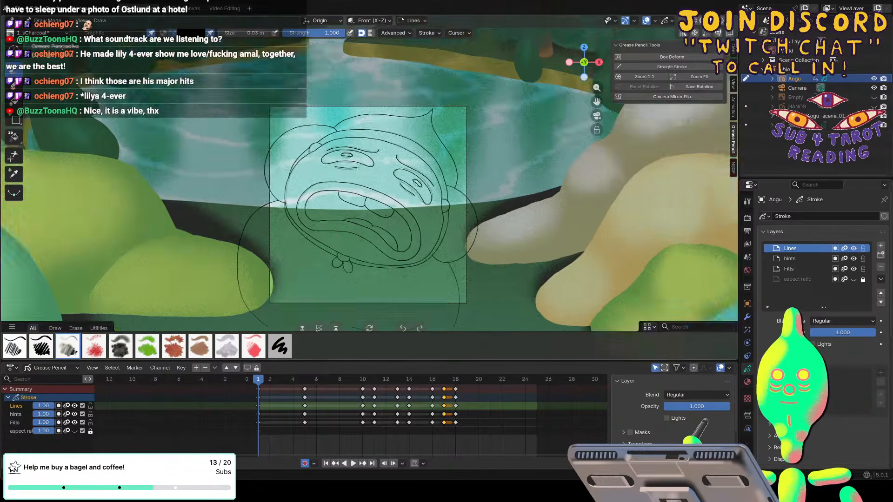
scroll(370, 187, "down", 1)
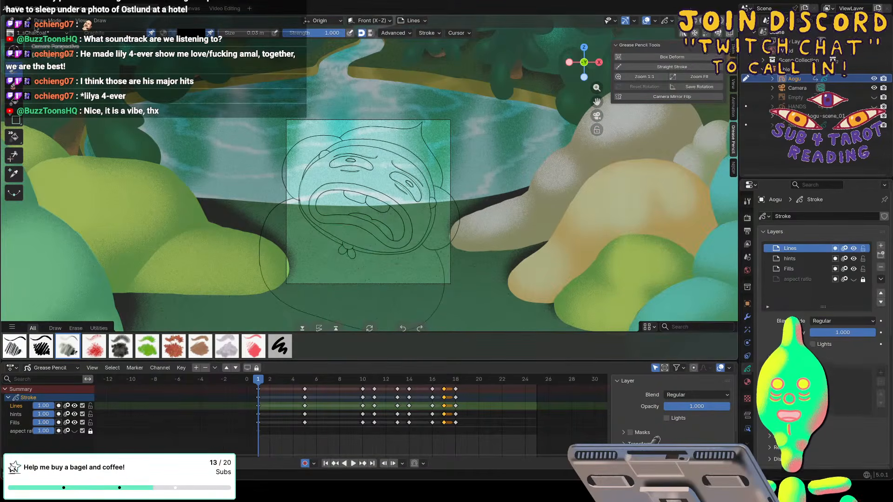
Append the materials Aogu clothes, aogu eyes teeth, aogu inside mouth, aogu lips, Aogu skin, aogu tongue and black fill from sc14.blend.
left_click(18, 8)
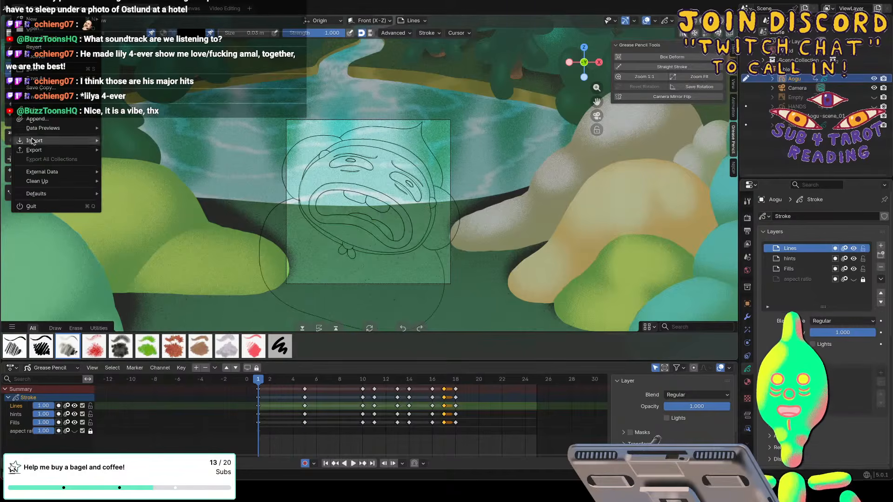
left_click(35, 120)
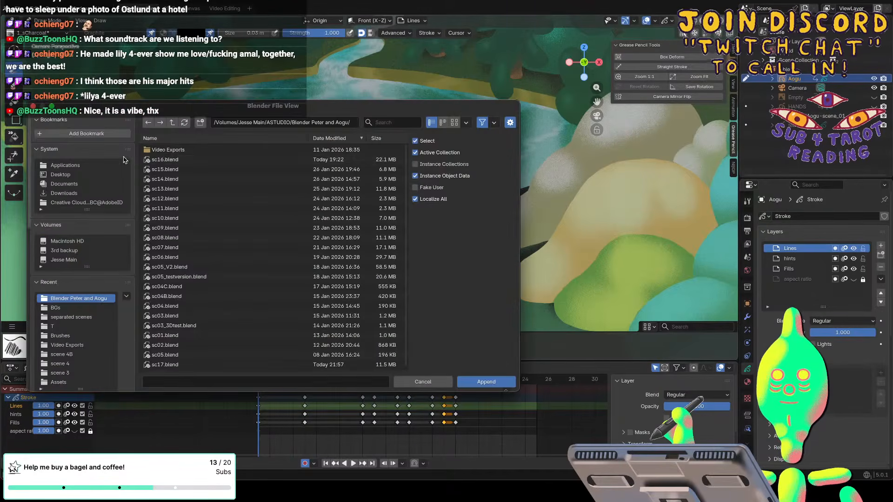
left_click(157, 160)
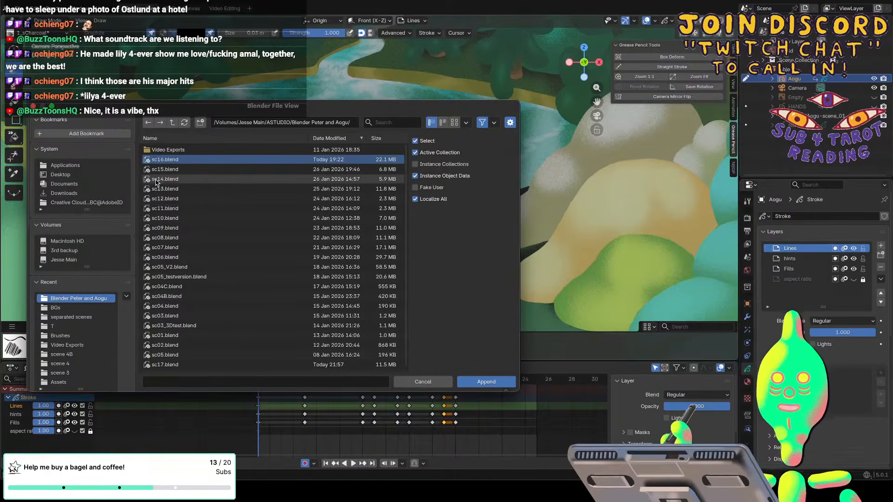
left_click(156, 180)
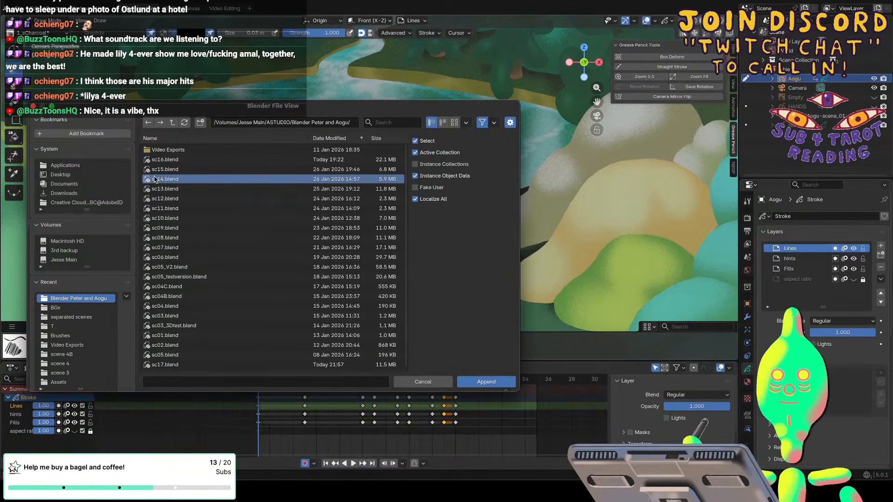
double_click(156, 180)
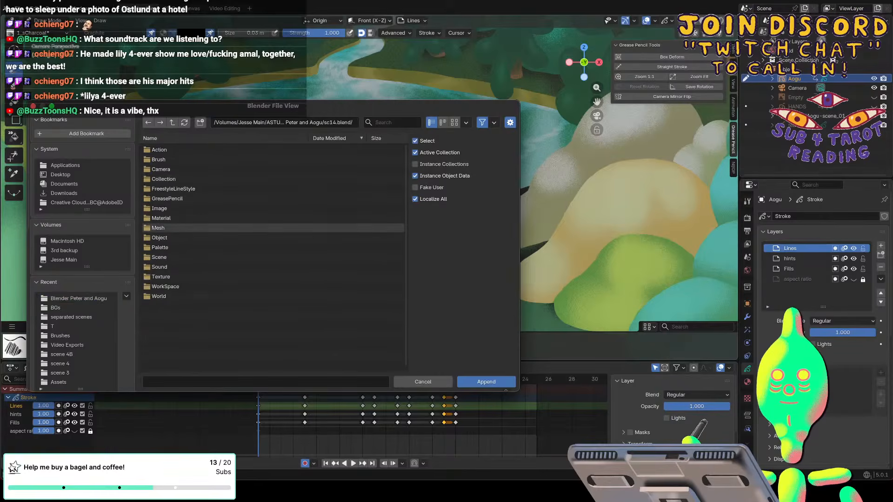
double_click(158, 218)
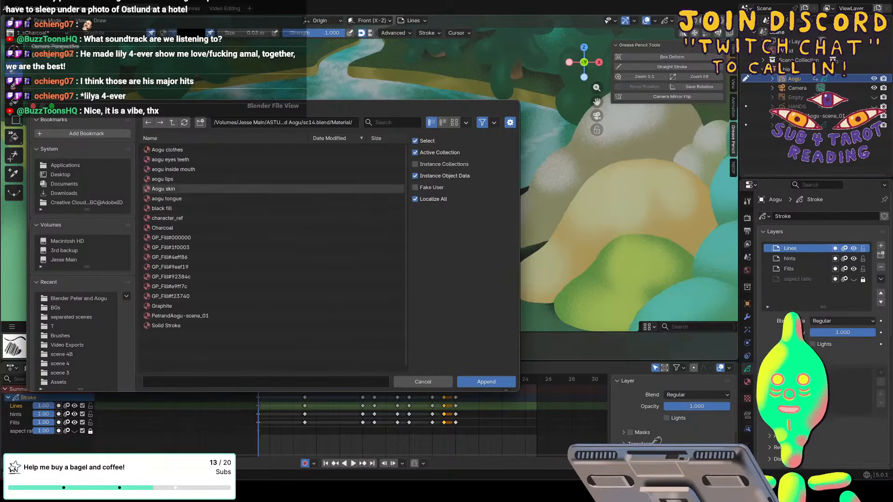
left_click(163, 150)
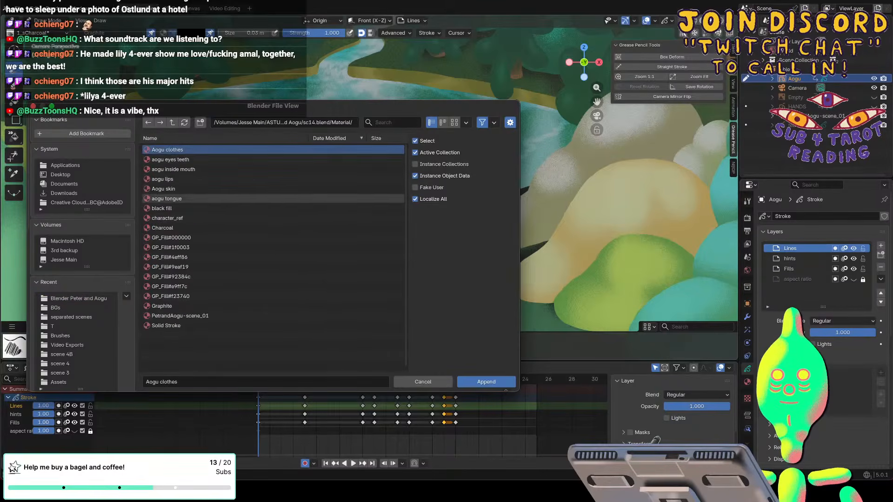
left_click(163, 208, "shift")
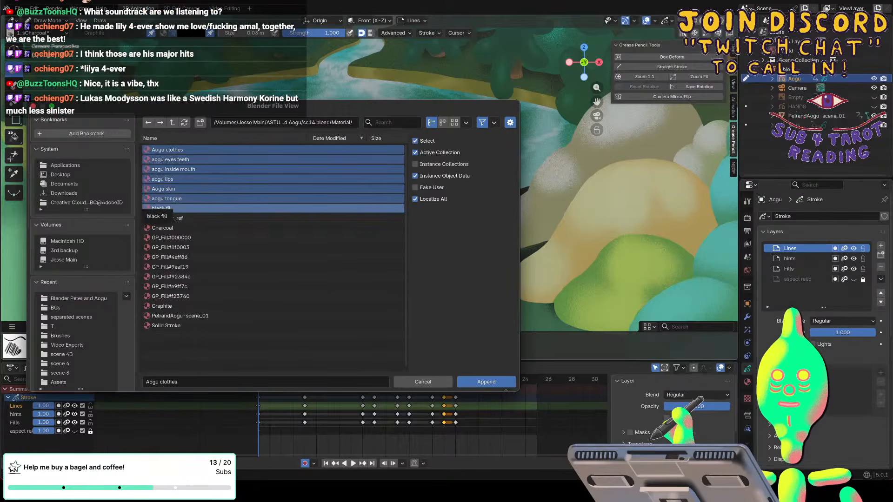
left_click(483, 381)
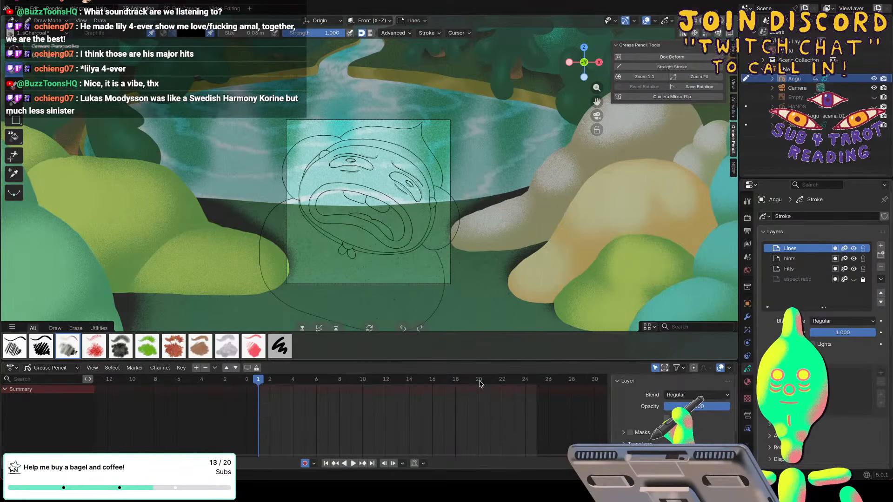
Add two material slots to the Aogu object and assign Aogu clothes and aogu eyes teeth to them.
left_click(747, 382)
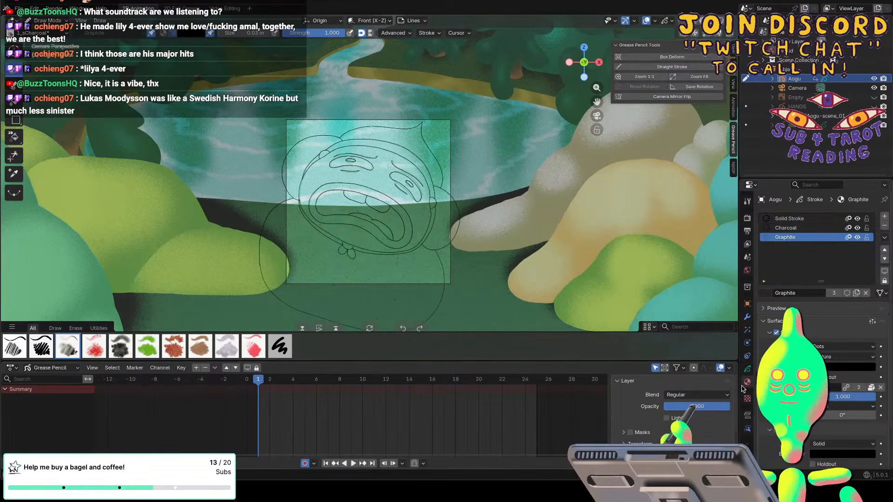
left_click(885, 216)
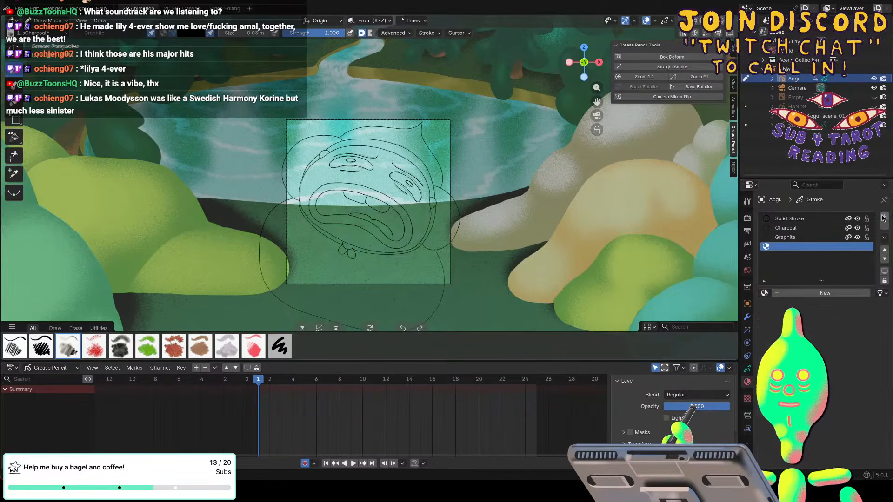
left_click(764, 293)
left_click(643, 307)
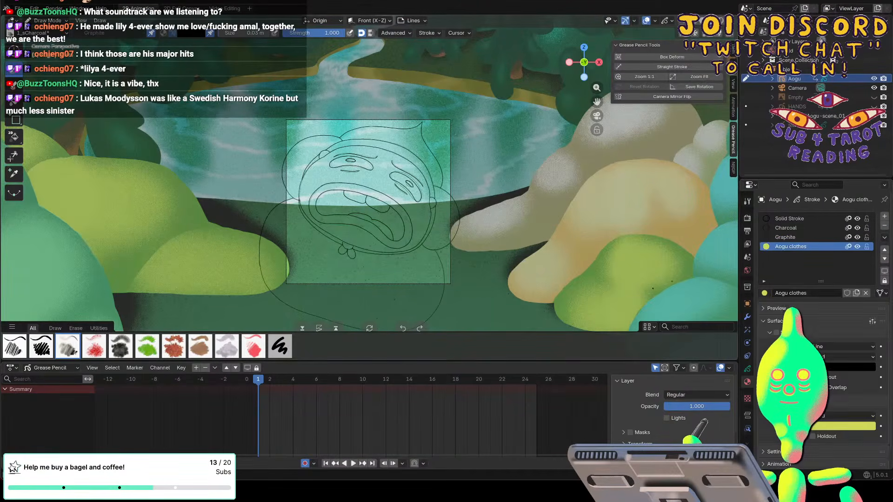
left_click(884, 217)
left_click(764, 293)
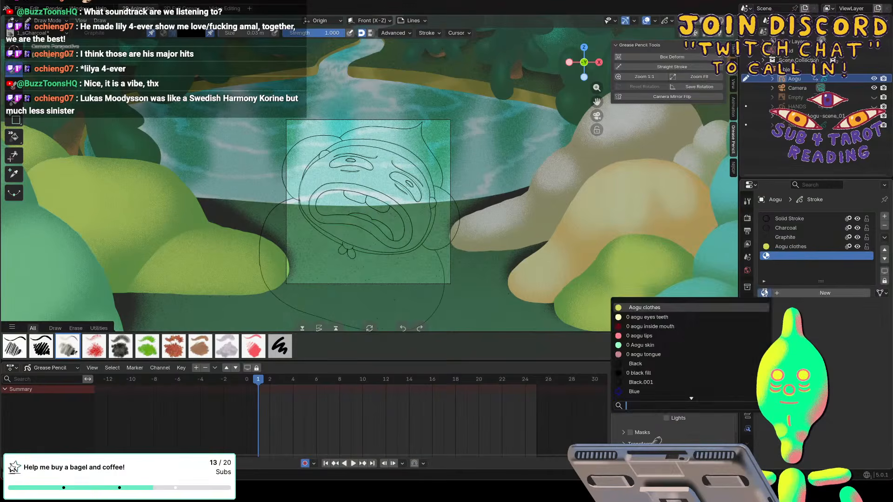
left_click(646, 317)
Add two more material slots to the Aogu object and assign aogu inside mouth and aogu lips to them.
left_click(884, 216)
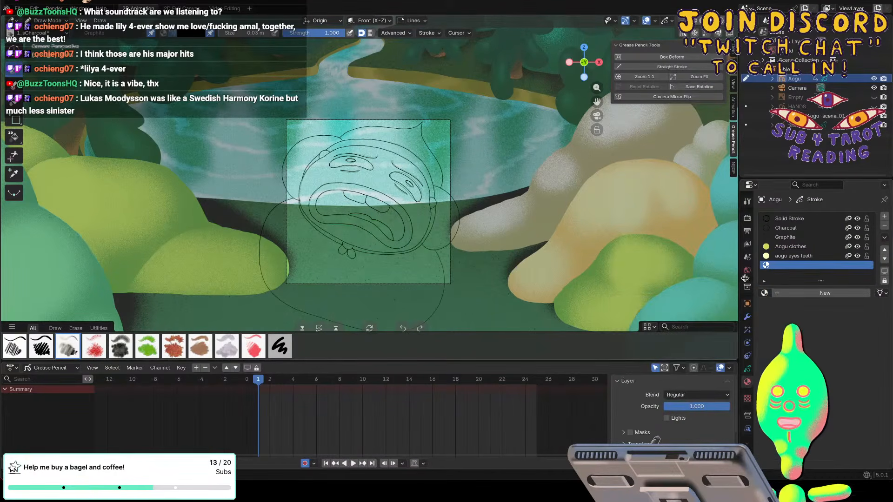
left_click(764, 293)
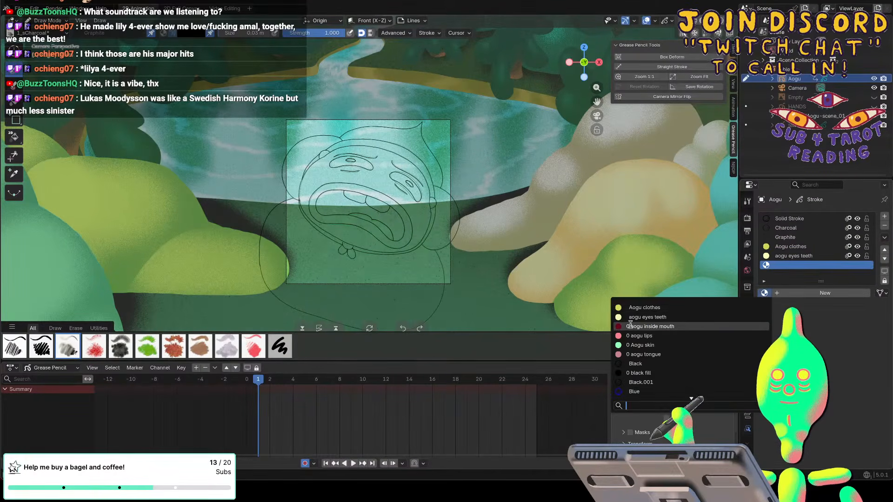
left_click(649, 326)
left_click(884, 216)
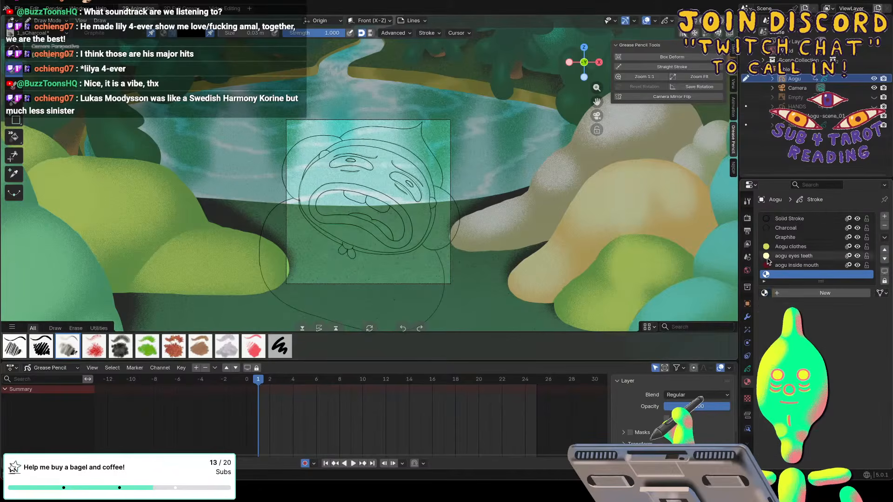
left_click(764, 293)
left_click(634, 334)
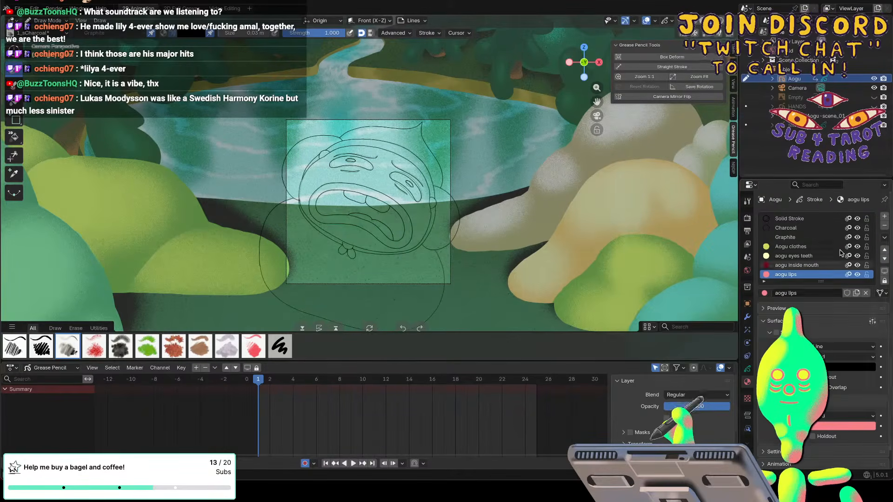
Add three more material slots to the Aogu object and assign Aogu skin, aogu tongue and black fill to them.
left_click(884, 216)
left_click(764, 293)
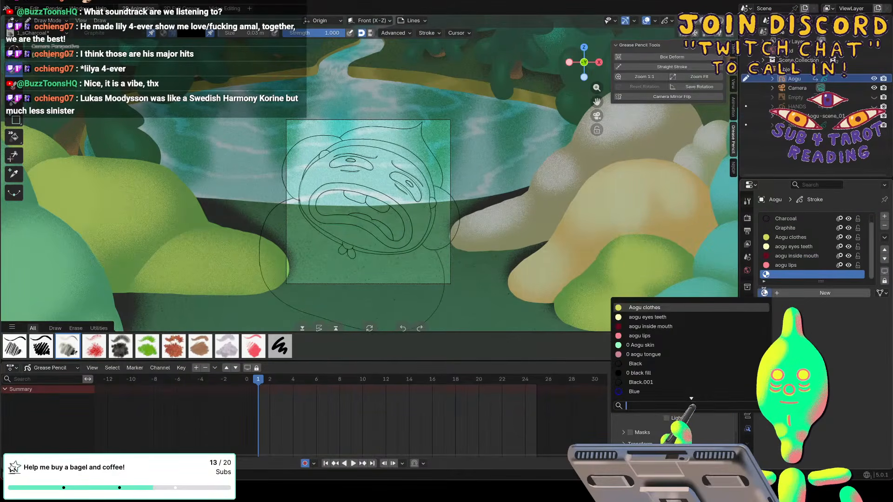
left_click(632, 345)
left_click(884, 217)
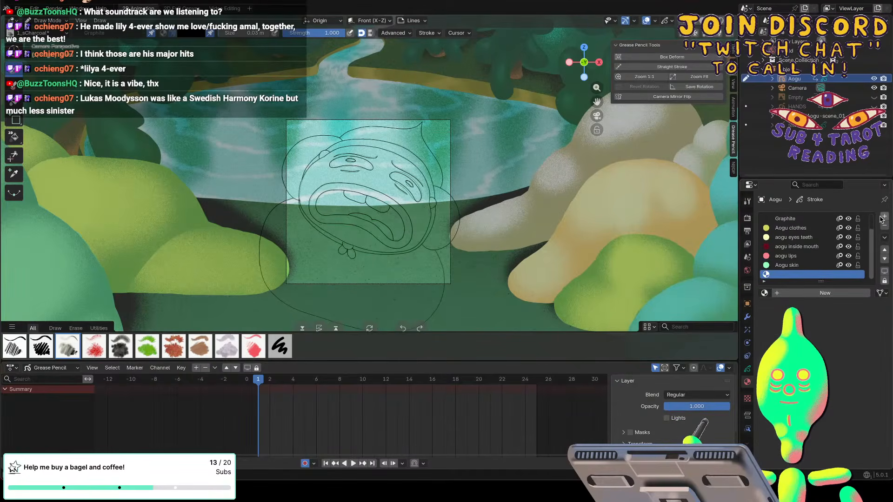
left_click(764, 293)
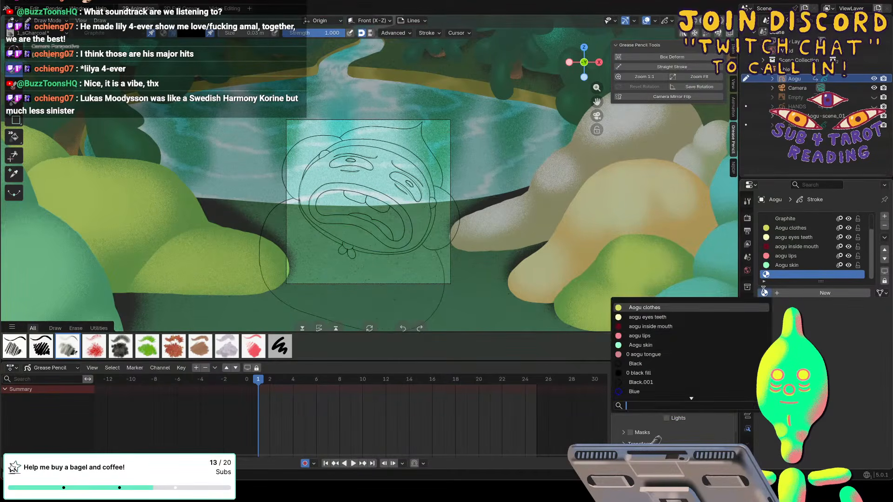
left_click(631, 351)
left_click(885, 217)
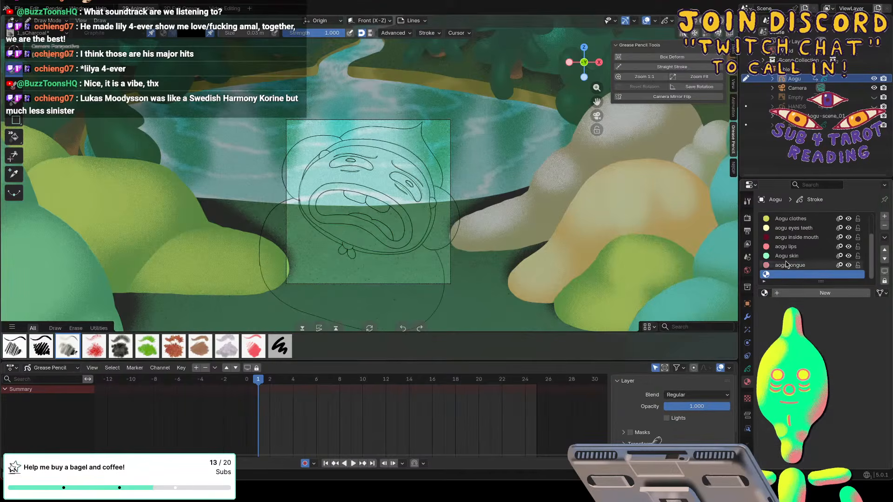
left_click(764, 293)
left_click(633, 373)
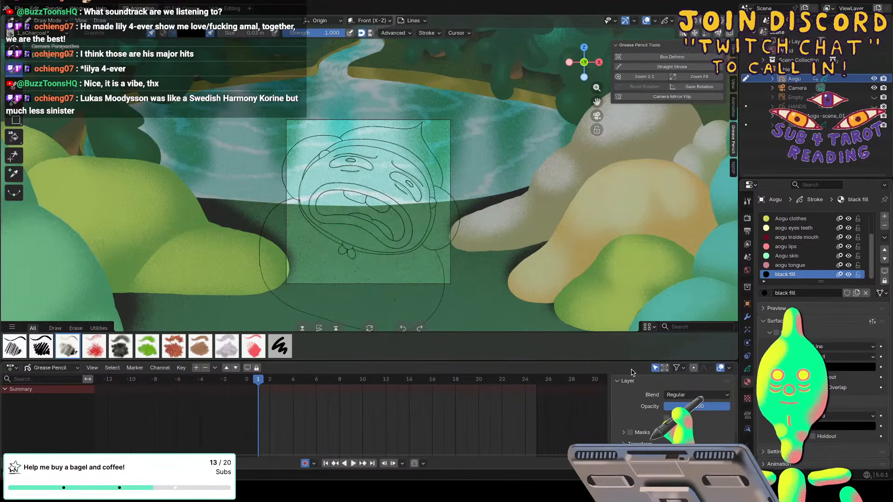
On the Aogu hints layer, use multi-frame editing across all keyframes to paint Aogu clothes dabs on the hood and ears with Jesse Brush.
left_click(792, 80)
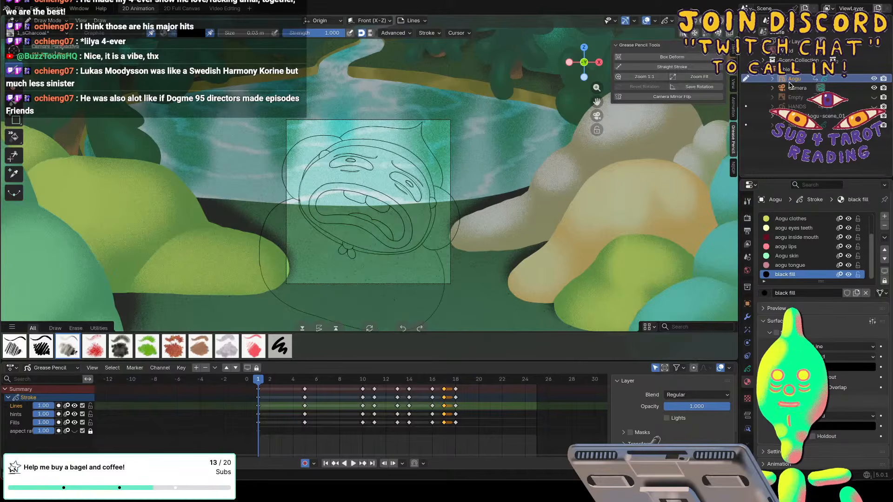
left_click(786, 219)
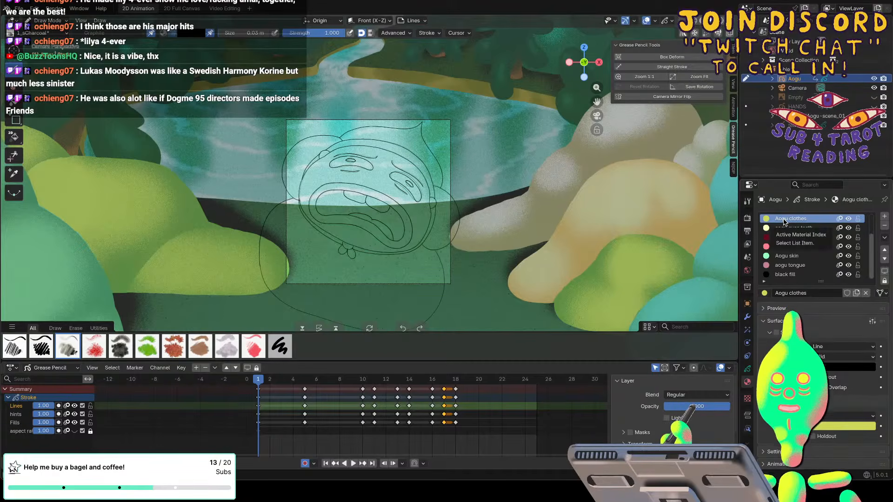
left_click(16, 414)
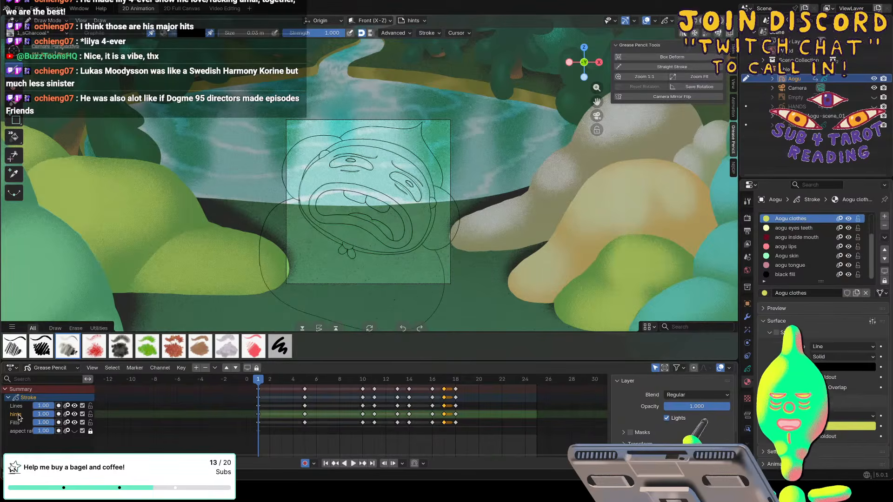
left_click(277, 346)
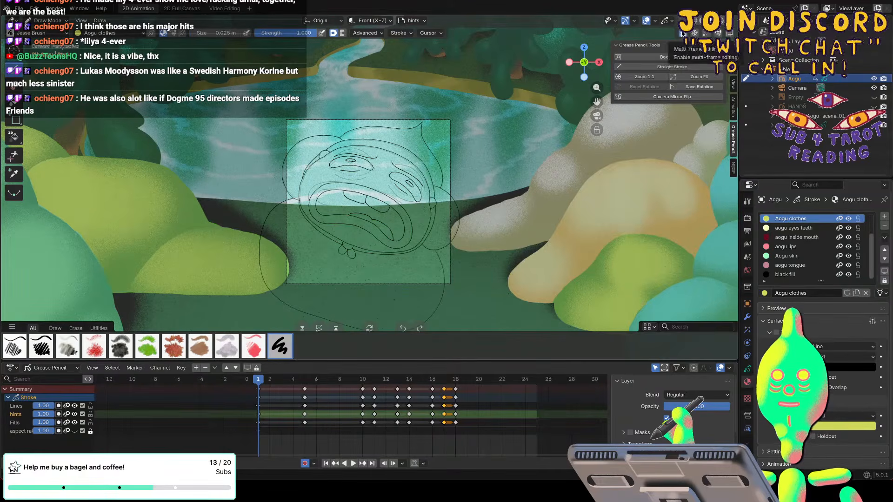
left_click_drag(460, 413, 252, 382)
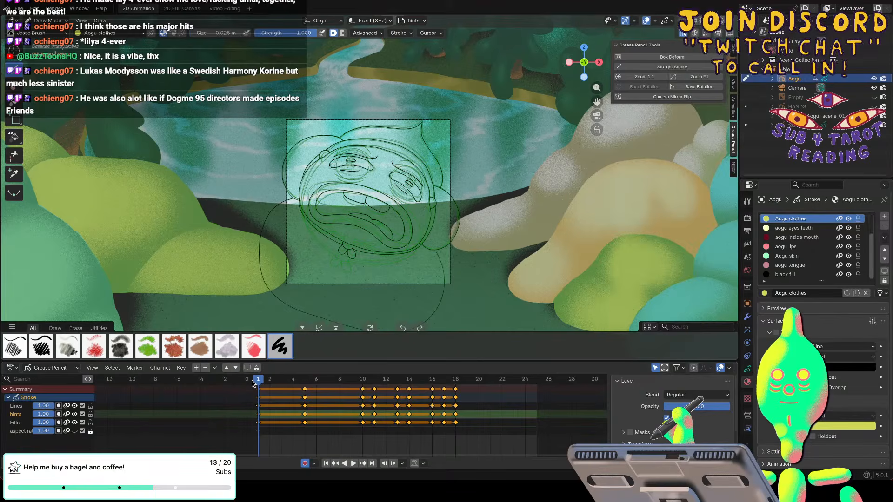
left_click_drag(401, 132, 413, 142)
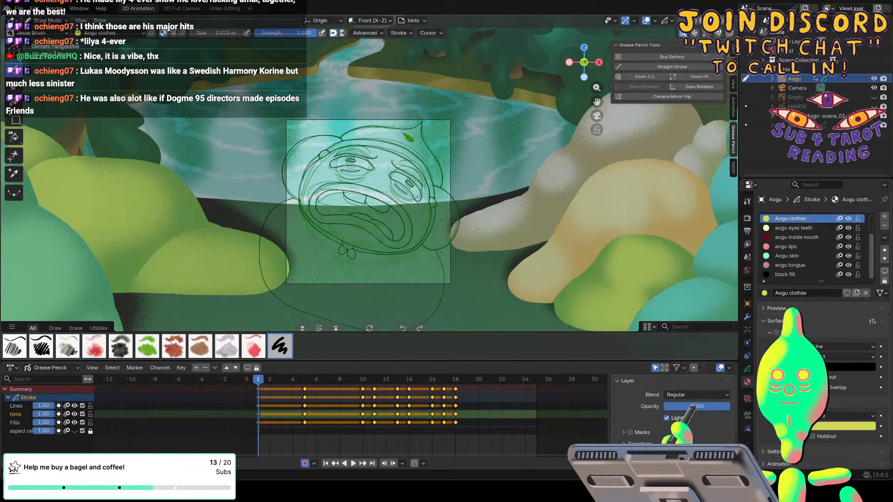
left_click_drag(442, 214, 444, 226)
left_click_drag(303, 154, 299, 161)
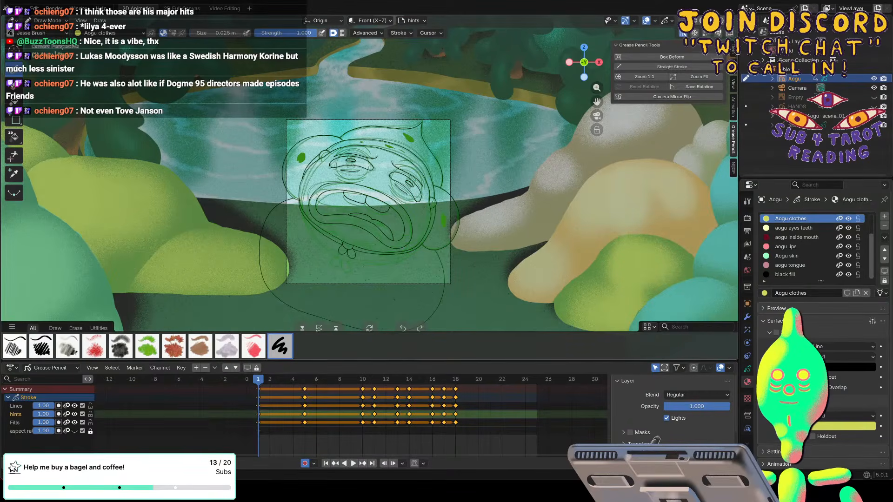
Paint Aogu skin dabs on the face, chin, arm and body across all selected keyframes of the hints layer.
left_click(778, 255)
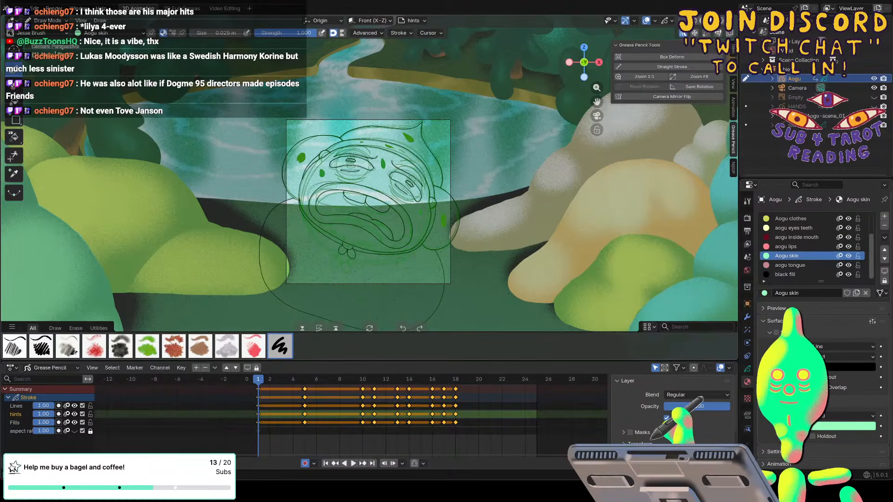
left_click_drag(327, 282, 353, 301)
left_click_drag(280, 246, 286, 257)
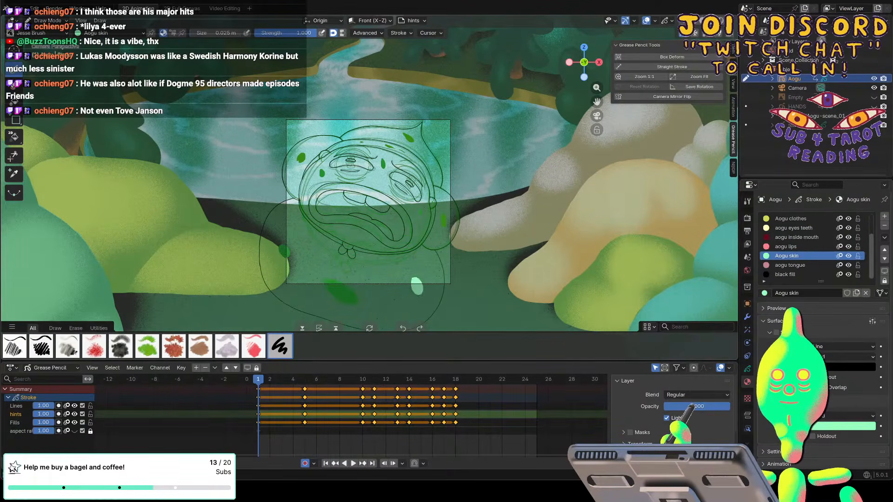
left_click_drag(417, 286, 417, 289)
left_click_drag(351, 233, 359, 234)
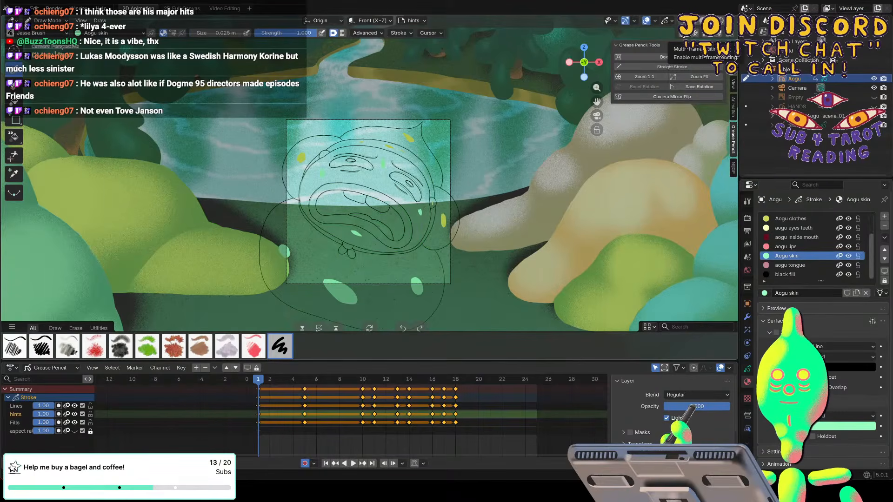
On frame 1, paint Aogu clothes dabs on the hood's rim and on the knot and loops under the chin.
left_click(785, 219)
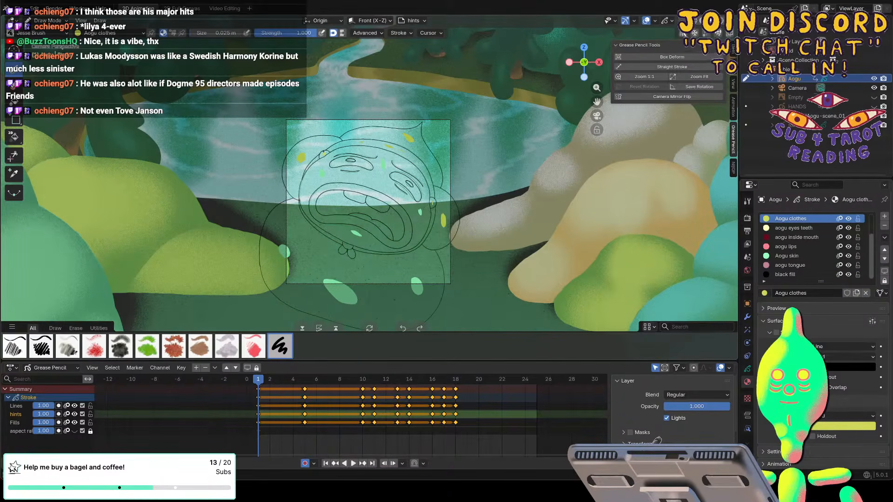
scroll(323, 152, "up", 1)
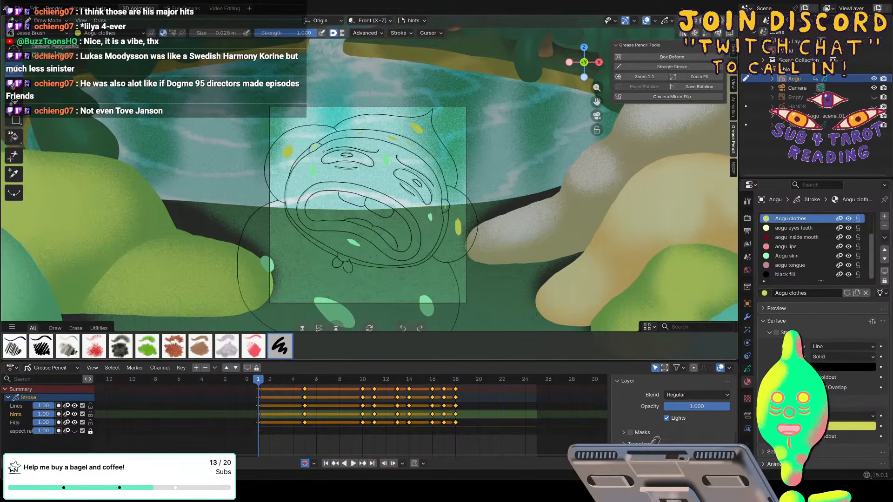
scroll(367, 205, "up", 1)
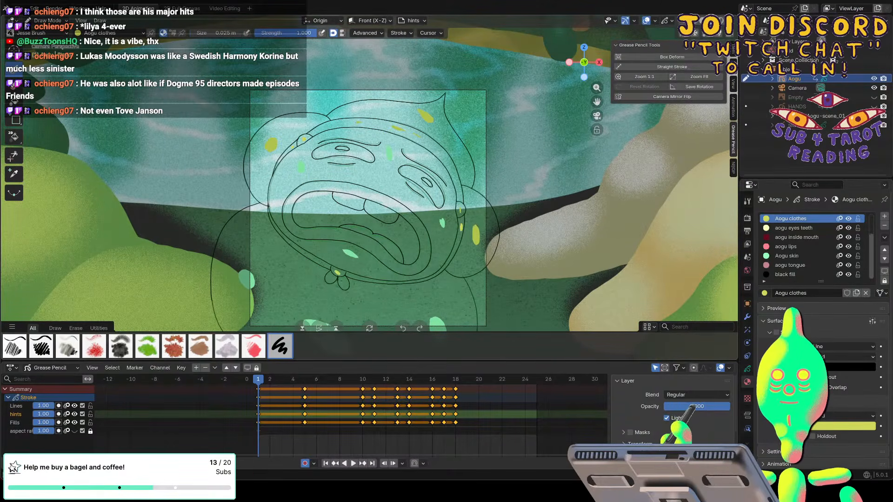
left_click_drag(335, 271, 339, 275)
left_click_drag(342, 279, 330, 280)
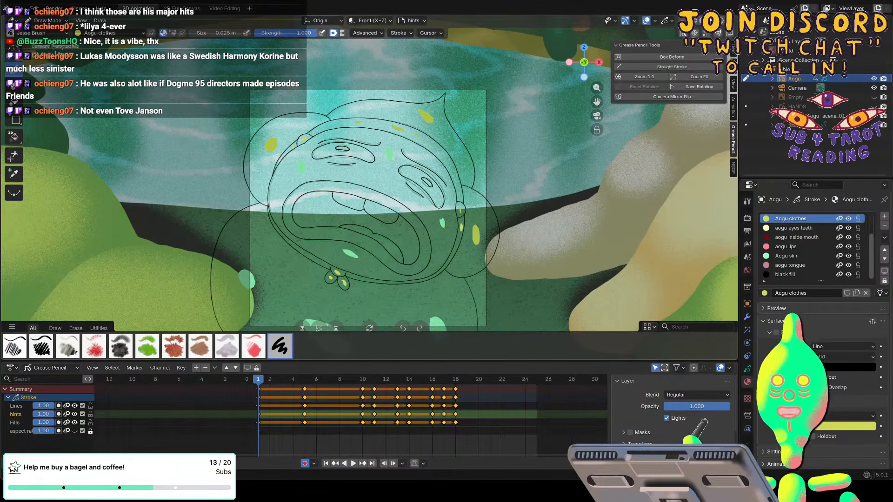
left_click_drag(303, 252, 310, 256)
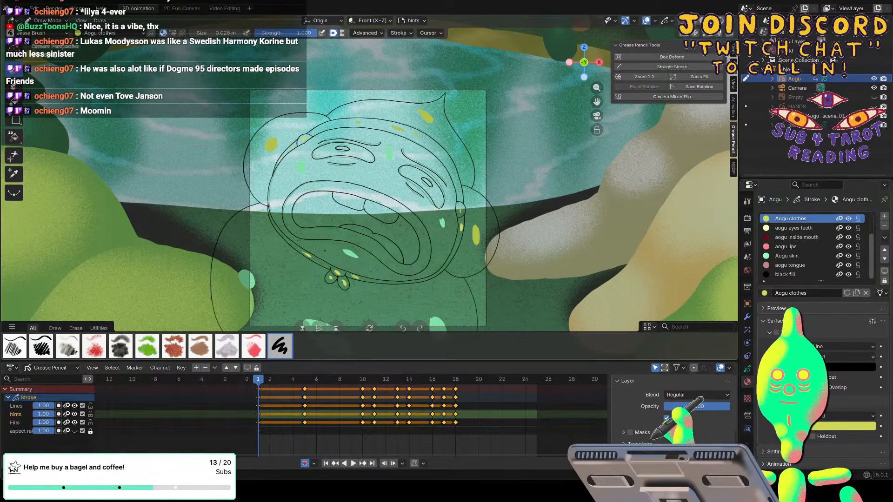
Turn off onion skinning for the Lines layer and paint Aogu clothes dabs on the hood rim and chin knot on frame 5.
left_click(67, 407)
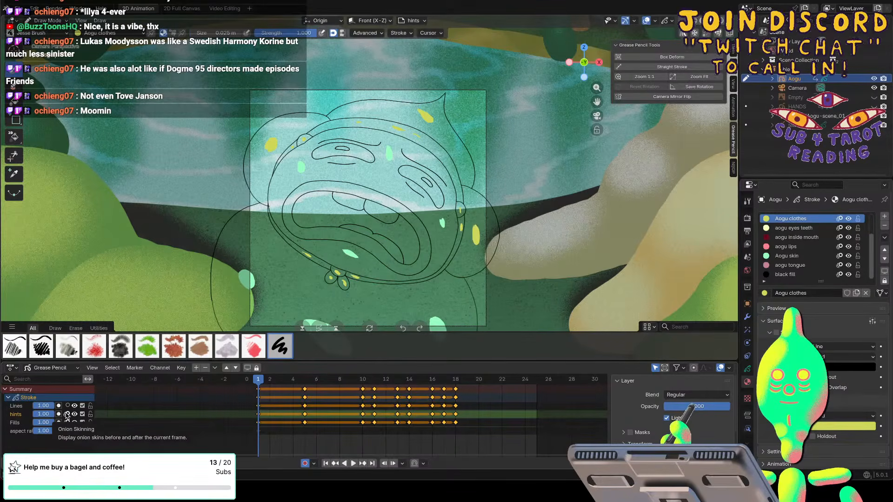
key("Up")
left_click(66, 406)
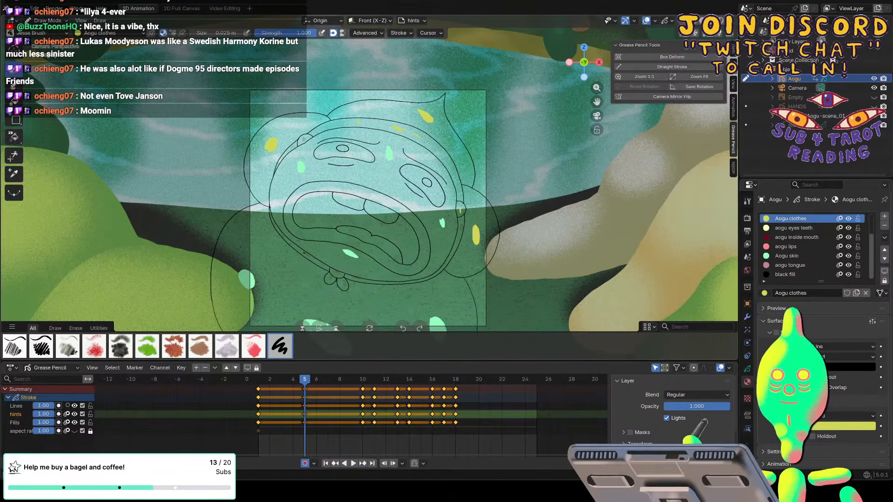
left_click_drag(304, 252, 309, 256)
left_click_drag(336, 271, 338, 275)
left_click_drag(342, 281, 345, 285)
left_click_drag(328, 278, 329, 280)
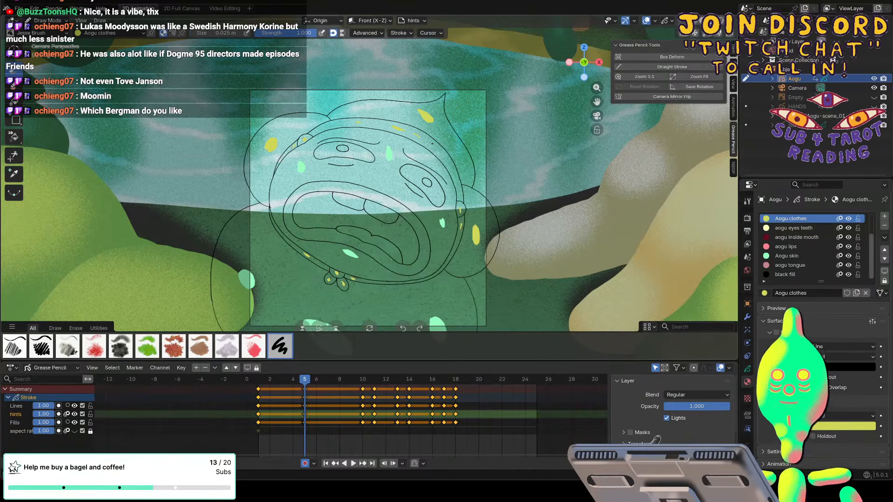
Paint Aogu clothes dabs on the chin knot, its loops and the hood rim on frames 10, 11 and 13.
key("Up")
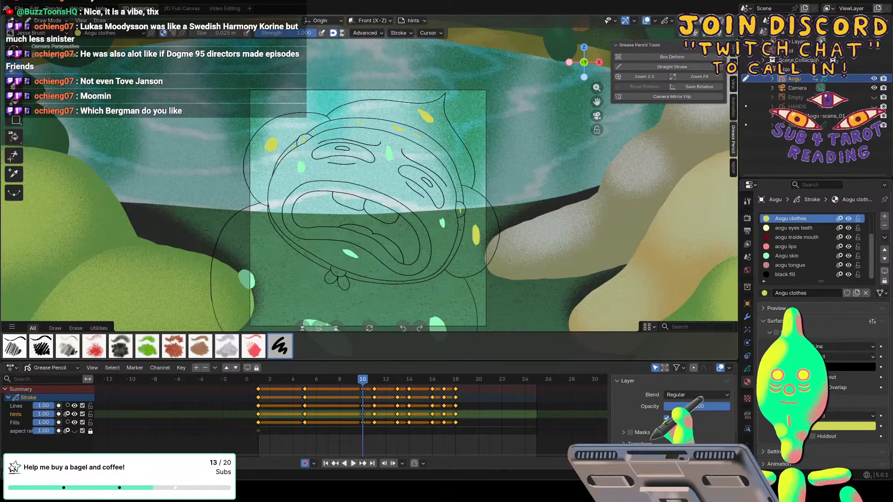
mouse_move(335, 269)
left_mouse_down()
mouse_move(345, 285)
mouse_move(312, 258)
mouse_move(352, 276)
left_mouse_up()
key("Up")
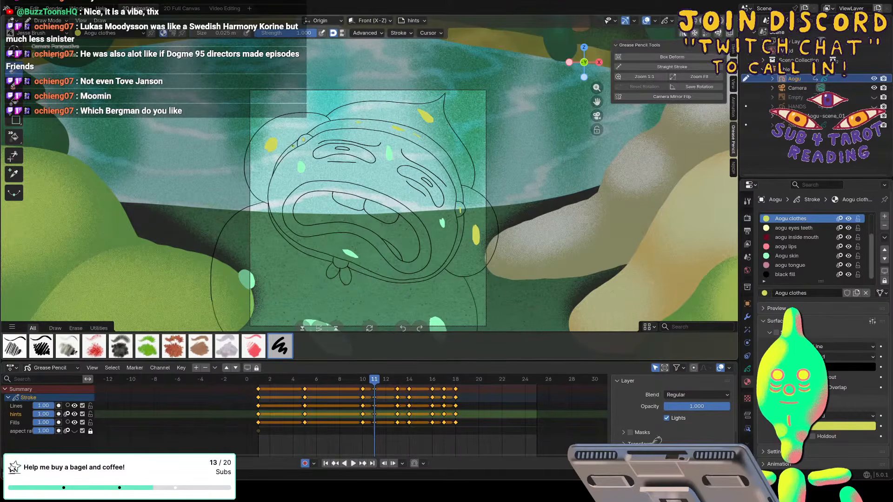
left_click_drag(460, 225, 461, 229)
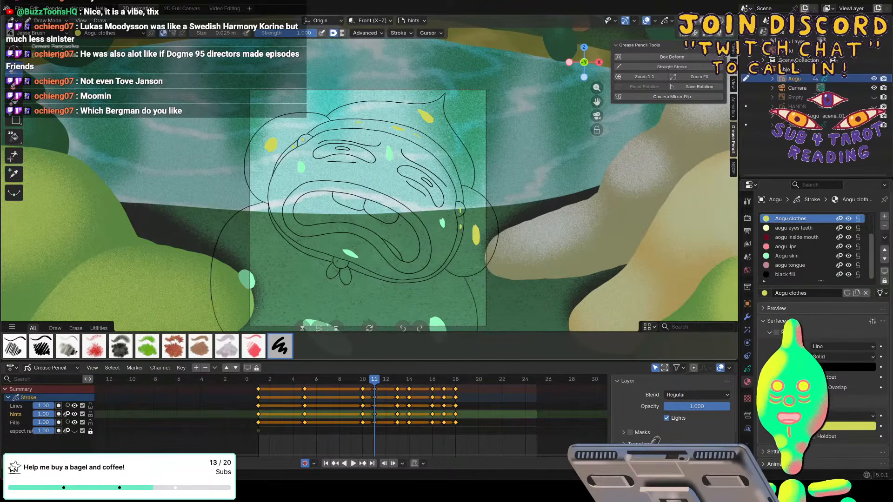
mouse_move(339, 263)
left_mouse_down()
mouse_move(332, 274)
mouse_move(346, 277)
left_mouse_up()
left_click_drag(313, 253, 317, 254)
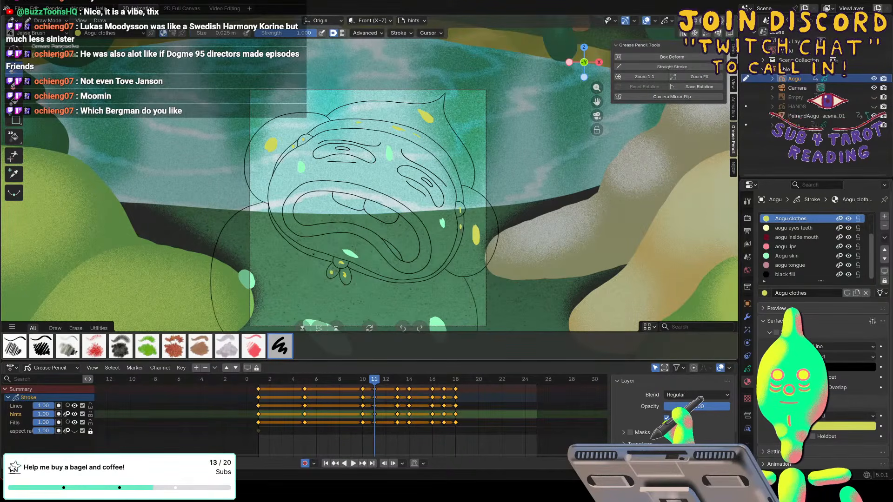
key("Up")
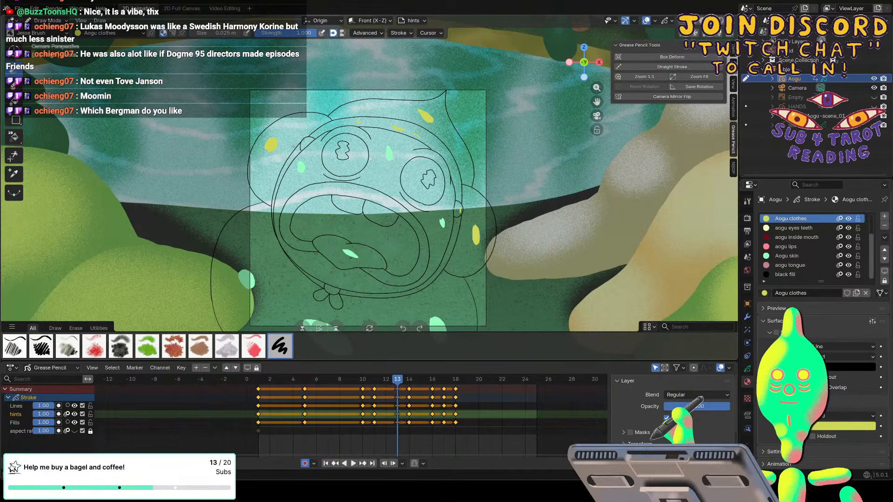
left_click_drag(331, 287, 329, 289)
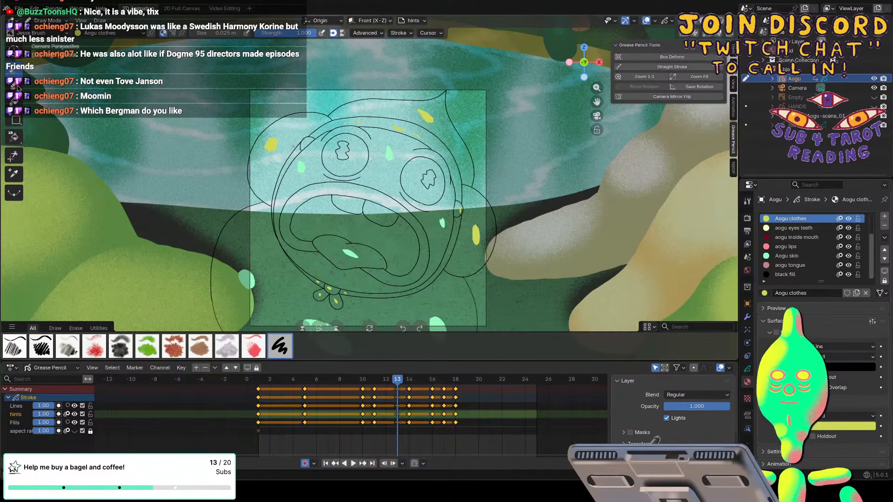
On frame 13, erase the misplaced skin dab on the tongue and paint an Aogu skin dab on the chin instead.
key("e")
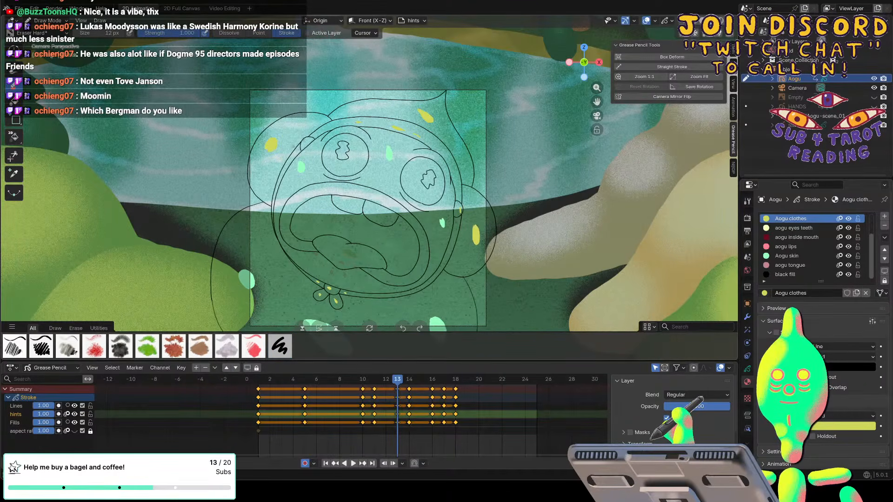
left_click(771, 256)
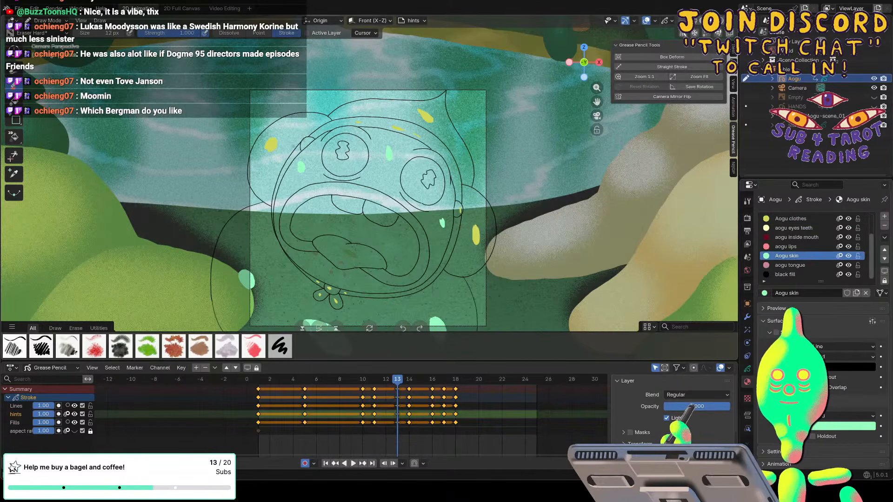
left_click(18, 71)
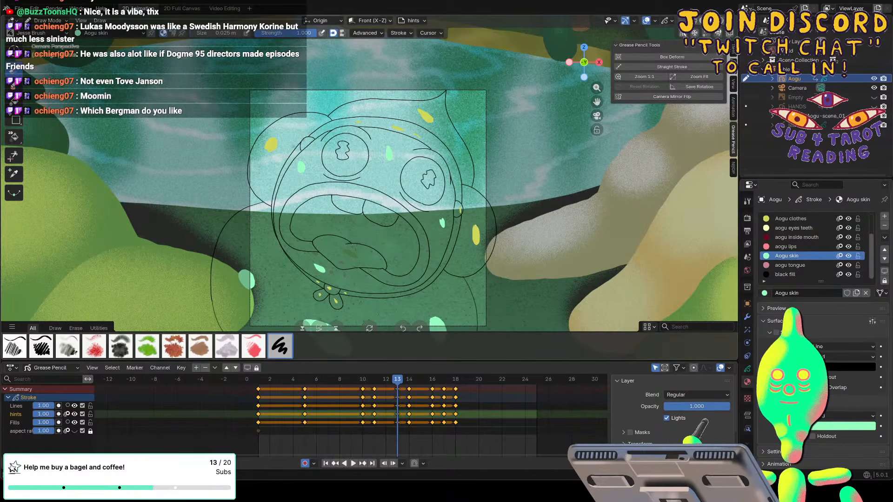
Paint Aogu clothes dabs on the hood rim and the chin knot and its loops on frames 14 and 16.
key("Right")
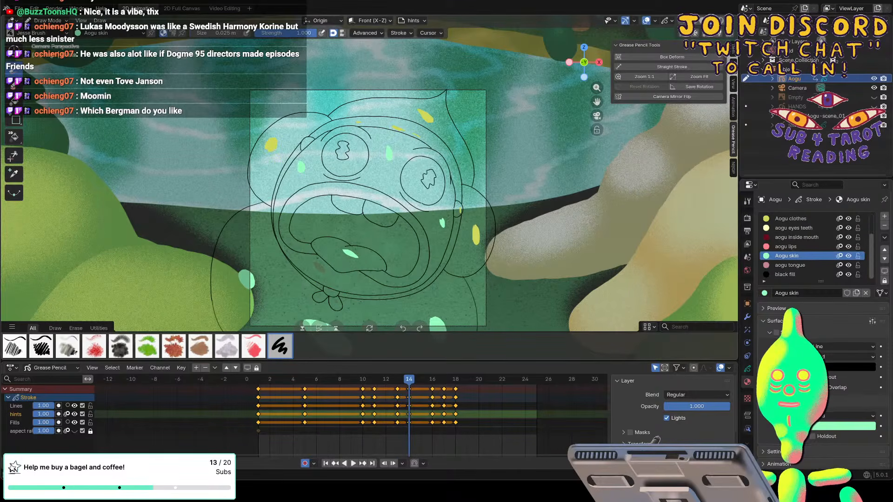
left_click(776, 219)
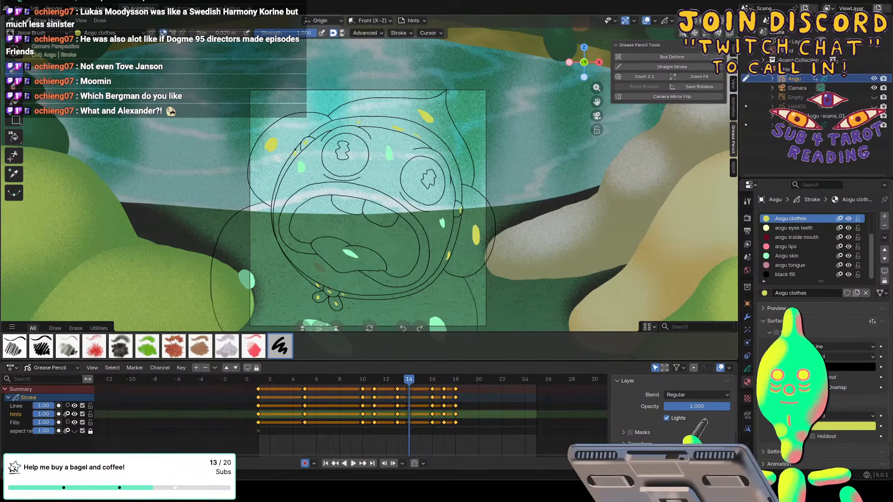
key("Left")
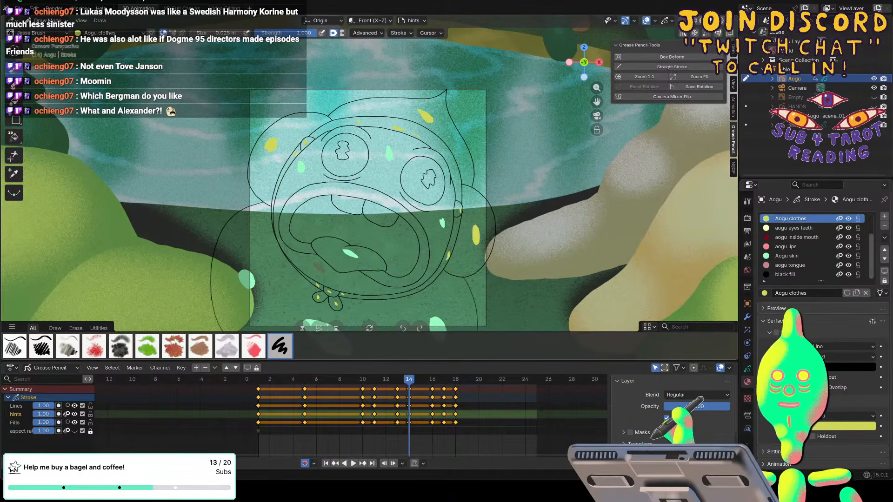
key("Right")
key("Right")
key("Right")
left_click_drag(330, 288, 337, 304)
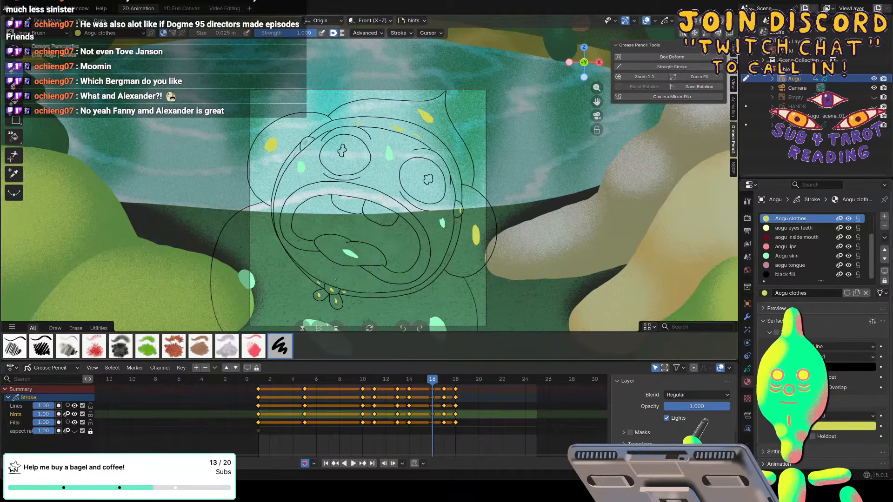
left_click_drag(448, 258, 451, 251)
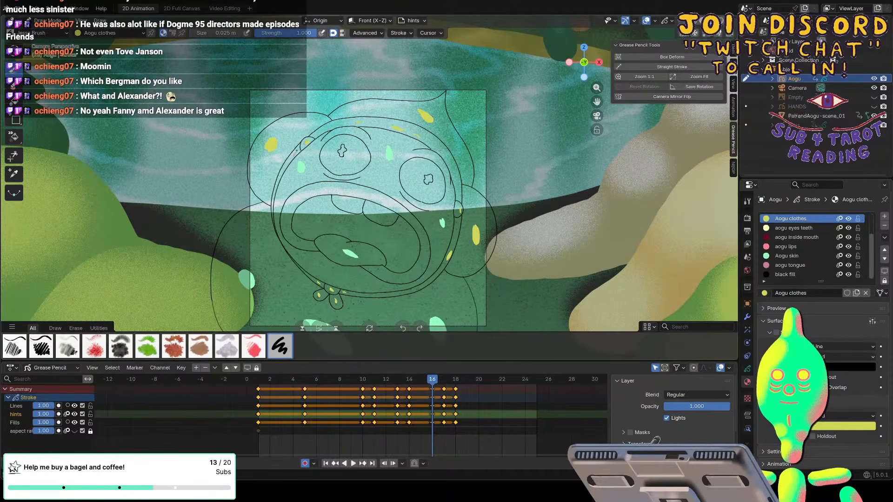
Paint Aogu clothes dabs on the hood rim and the chin knot and its loops on frames 17 and 18.
key("Right")
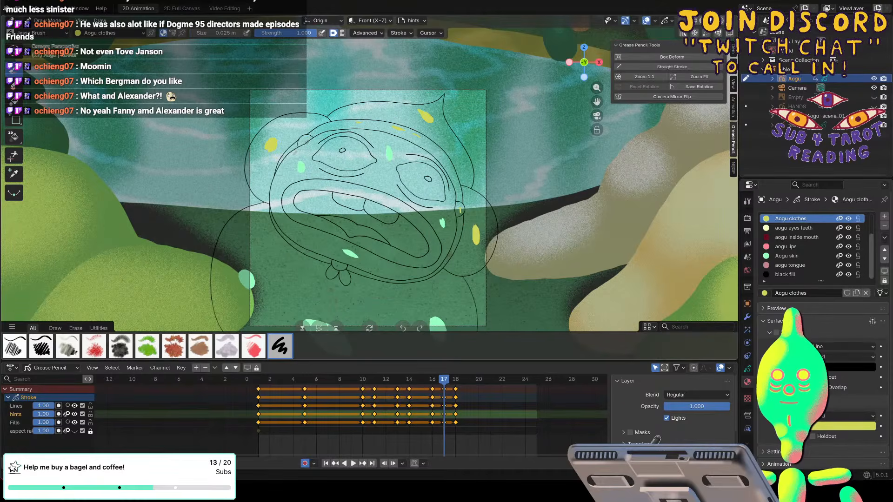
left_click_drag(335, 263, 341, 266)
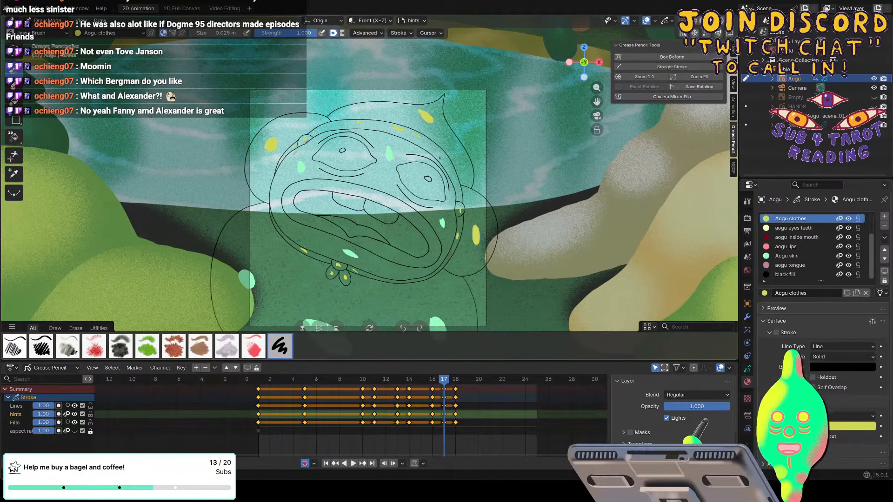
key("Right")
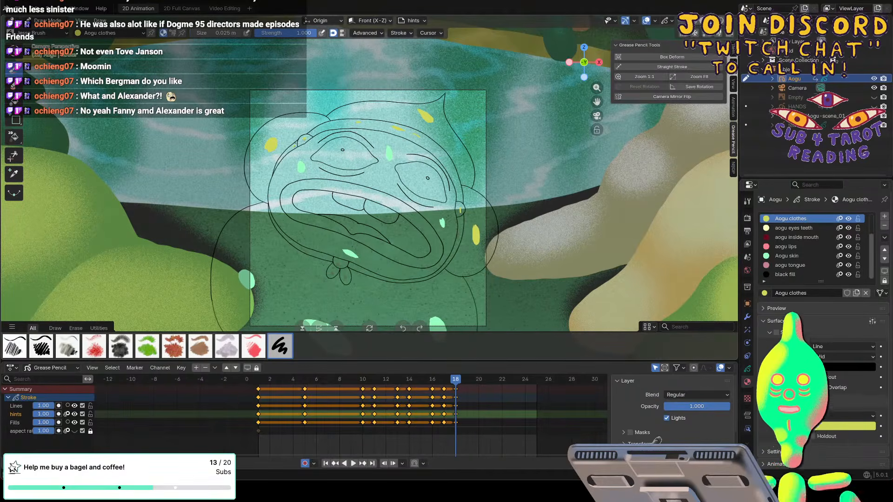
left_click_drag(344, 273, 347, 278)
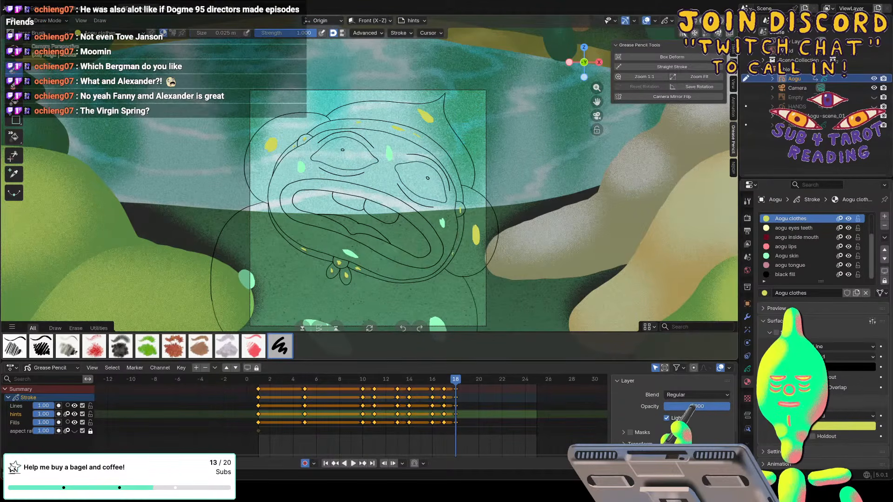
Paint aogu eyes teeth dabs in both eyes and on the upper teeth on frames 18, 17 and 16.
left_click(790, 228)
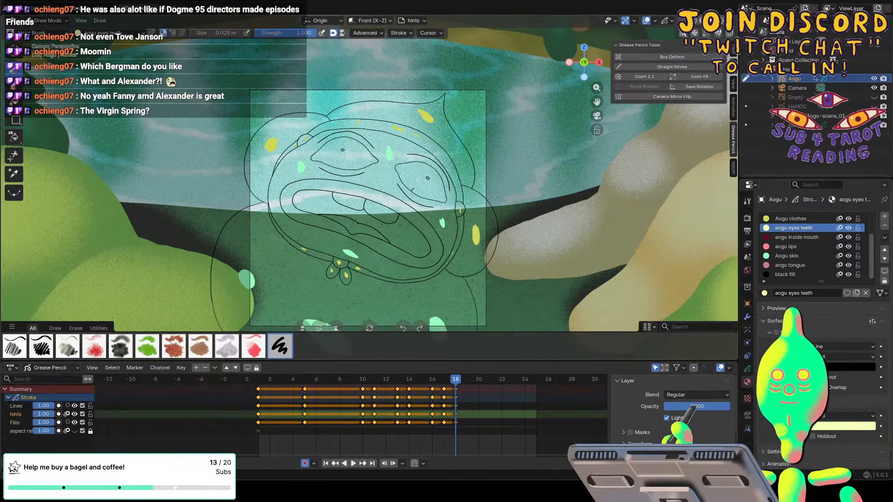
left_click_drag(410, 171, 411, 169)
left_click_drag(332, 154, 354, 157)
key("Left")
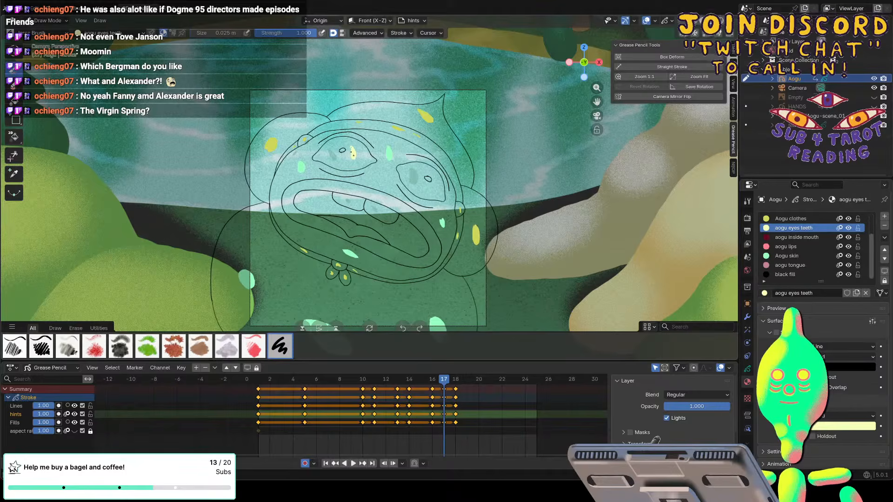
left_click_drag(407, 172, 414, 186)
key("Left")
left_click_drag(352, 149, 354, 162)
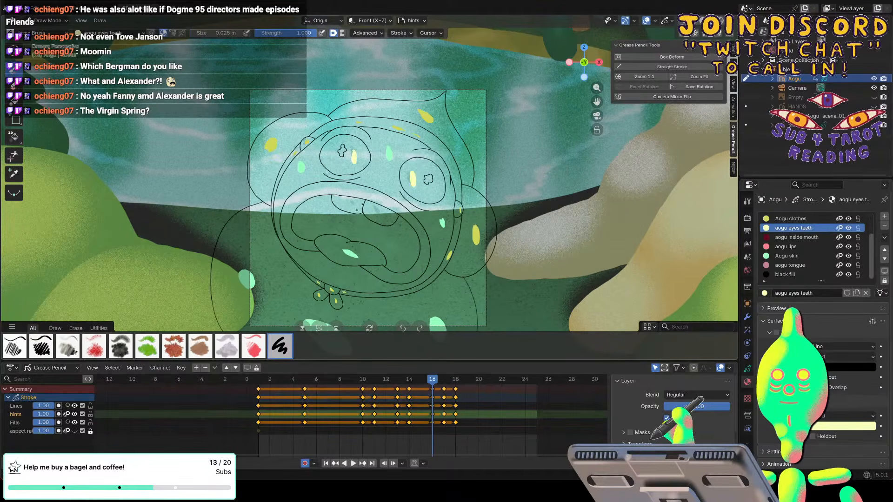
Paint aogu eyes teeth dabs in both eyes and on the upper teeth on frames 14 and 13.
key("Left")
key("Left")
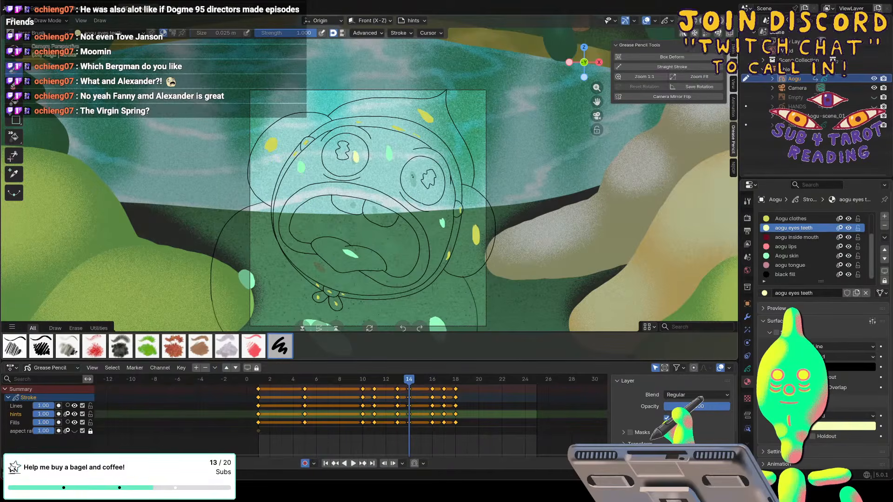
left_click_drag(349, 204, 353, 210)
key("Left")
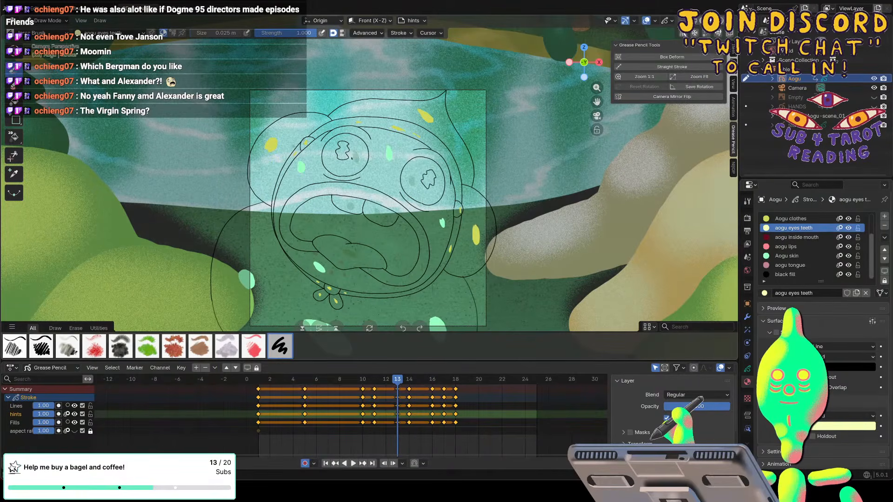
left_click_drag(357, 154, 357, 166)
left_click_drag(412, 177, 413, 190)
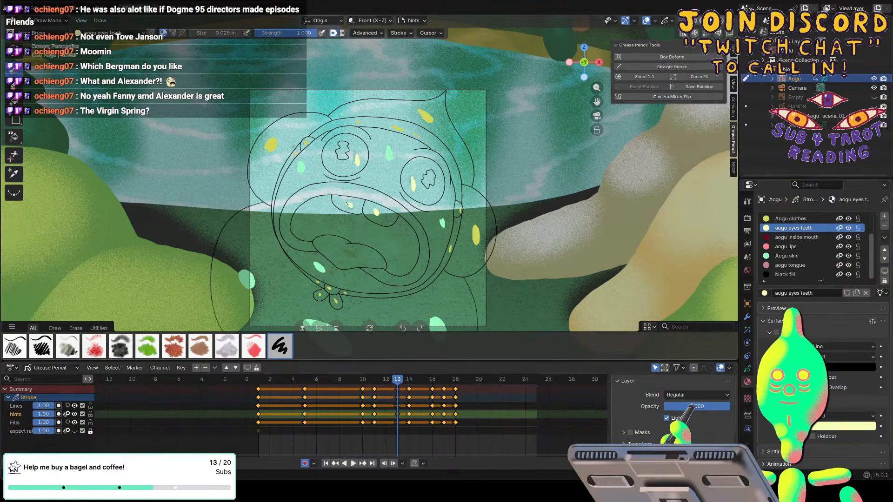
Paint aogu eyes teeth dabs in the narrowed eyes and on the upper teeth on frames 11 and 10.
key("Left")
key("Left")
left_click_drag(356, 152, 415, 175)
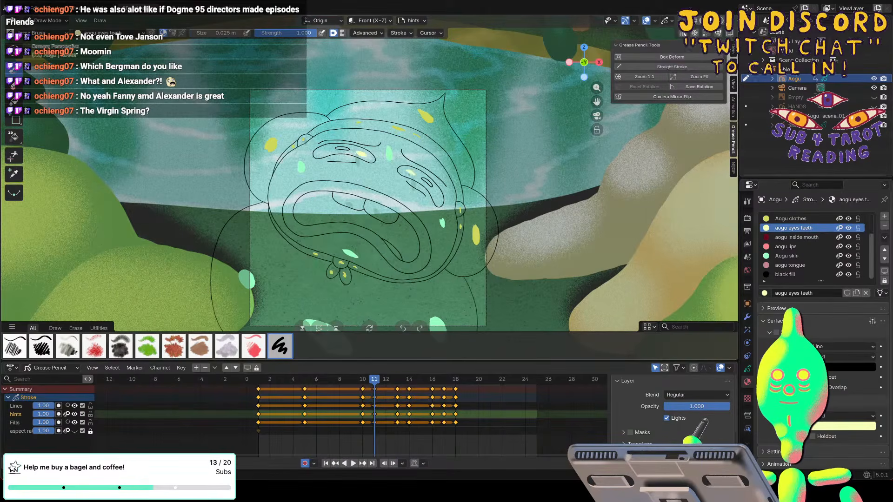
left_click_drag(375, 206, 383, 215)
key("Left")
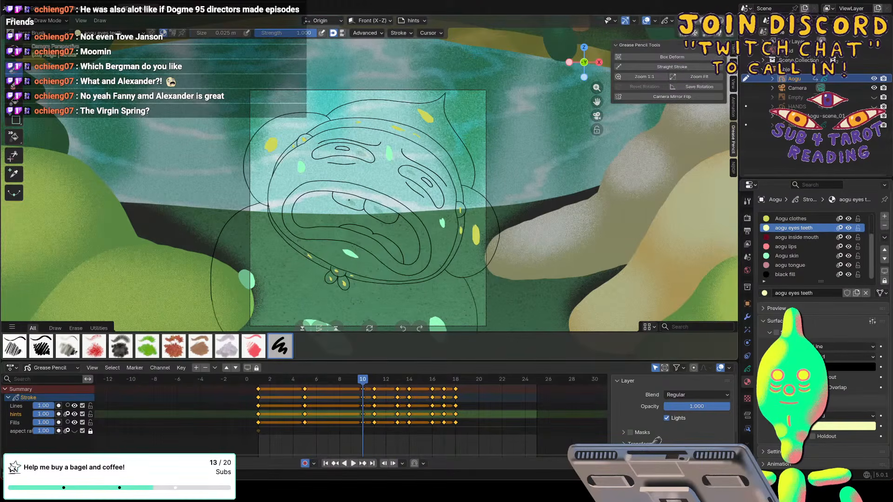
left_click_drag(409, 170, 414, 176)
mouse_move(376, 207)
left_mouse_down()
mouse_move(380, 213)
mouse_move(348, 199)
left_mouse_up()
Paint aogu eyes teeth dabs in both eyes and on the upper teeth on frames 5 and 1.
key("Down")
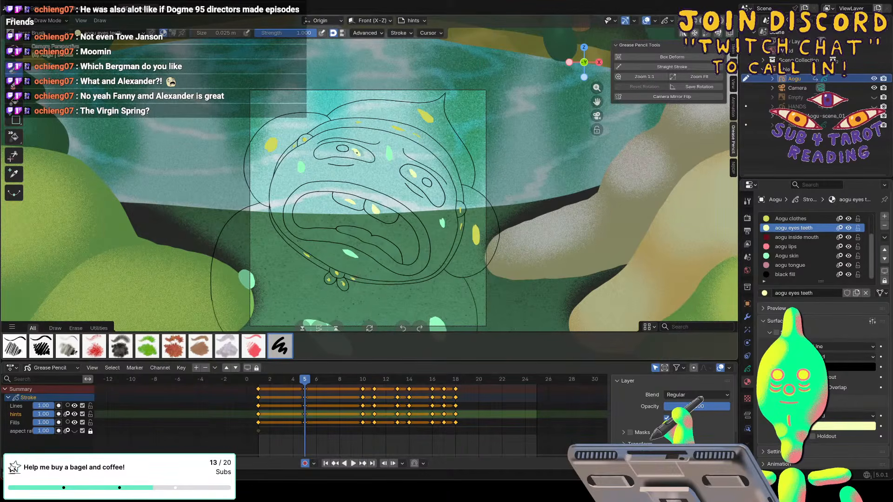
key("Down")
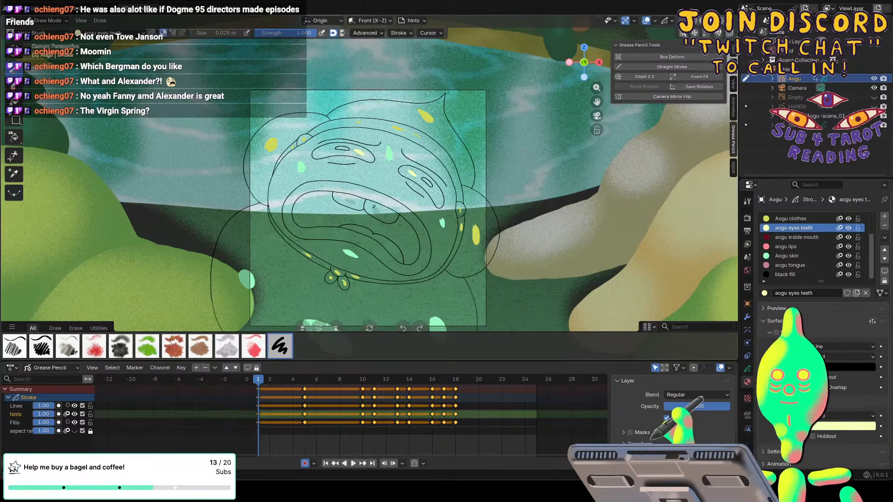
mouse_move(375, 207)
left_mouse_down()
mouse_move(381, 212)
mouse_move(346, 199)
left_mouse_up()
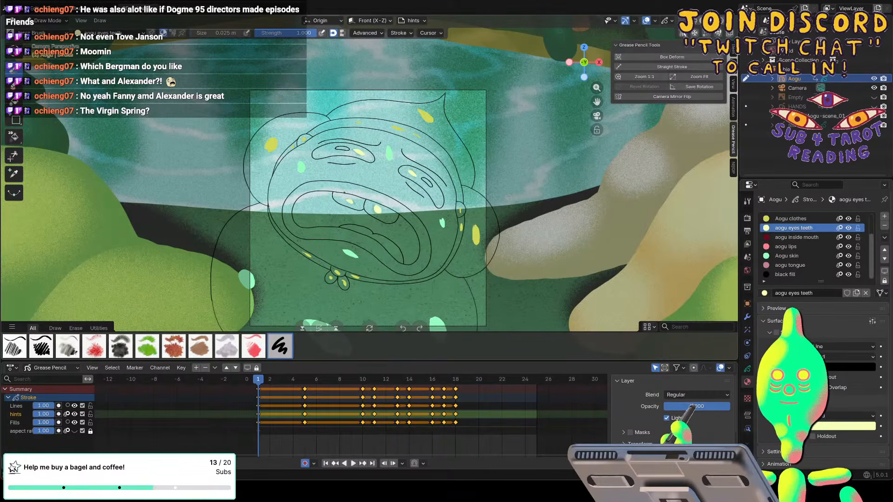
Paint aogu inside mouth dabs on both sides of the mouth cavity on frames 1, 5 and 10.
left_click(792, 237)
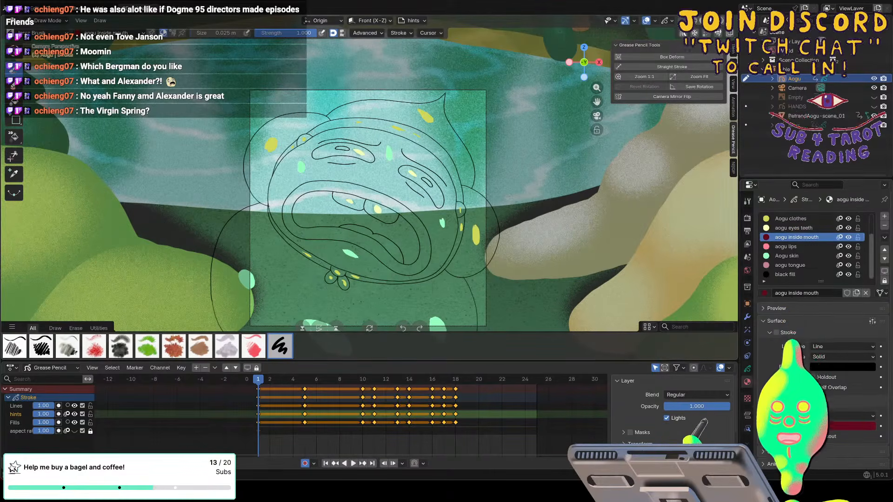
left_click_drag(317, 206, 321, 212)
left_click_drag(402, 233, 405, 238)
key("Up")
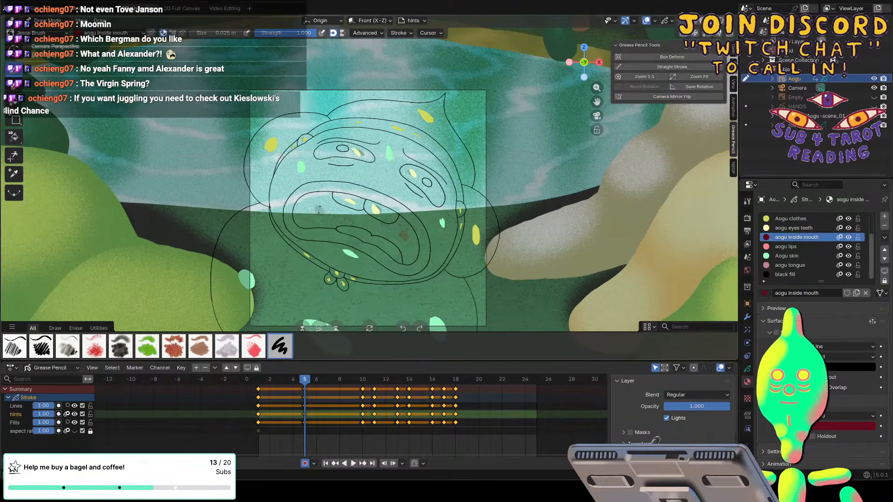
left_click_drag(318, 207, 321, 212)
left_click_drag(400, 232, 406, 238)
key("Up")
left_click_drag(320, 206, 324, 214)
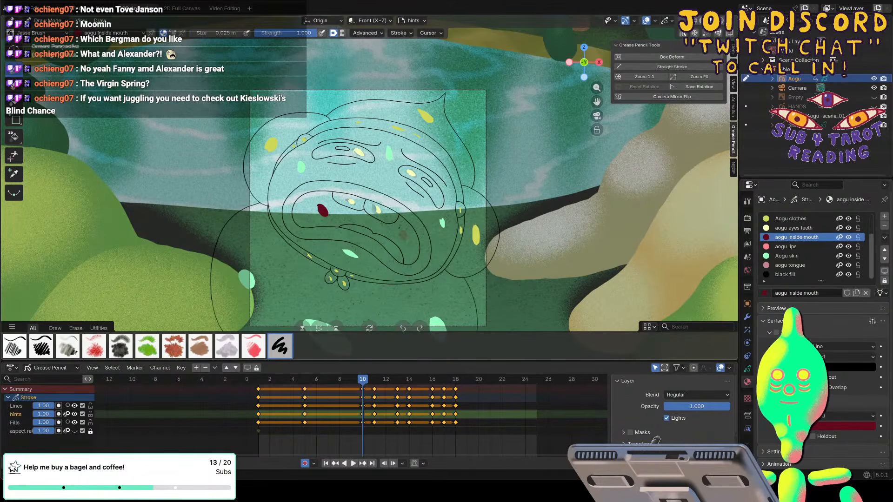
Paint aogu inside mouth dabs on both sides of the mouth cavity on frames 11, 13 and 14.
key("Up")
left_click_drag(401, 232, 399, 250)
key("Up")
Paint aogu inside mouth dabs on both sides of the mouth cavity on frames 16, 17 and 18.
key("Up")
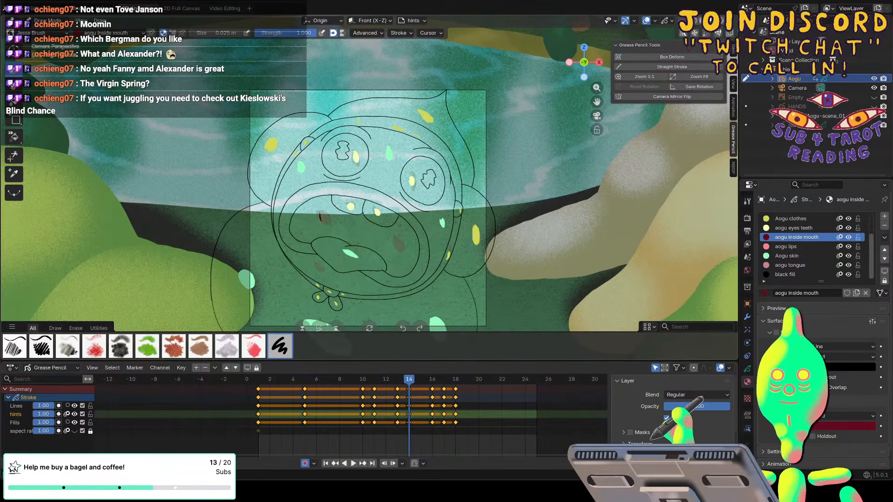
left_click_drag(320, 217, 327, 220)
left_click_drag(381, 235, 388, 244)
key("Up")
left_click_drag(321, 214, 325, 216)
left_click_drag(380, 233, 385, 242)
key("Up")
left_click_drag(320, 200, 327, 207)
left_click_drag(400, 227, 409, 238)
key("Up")
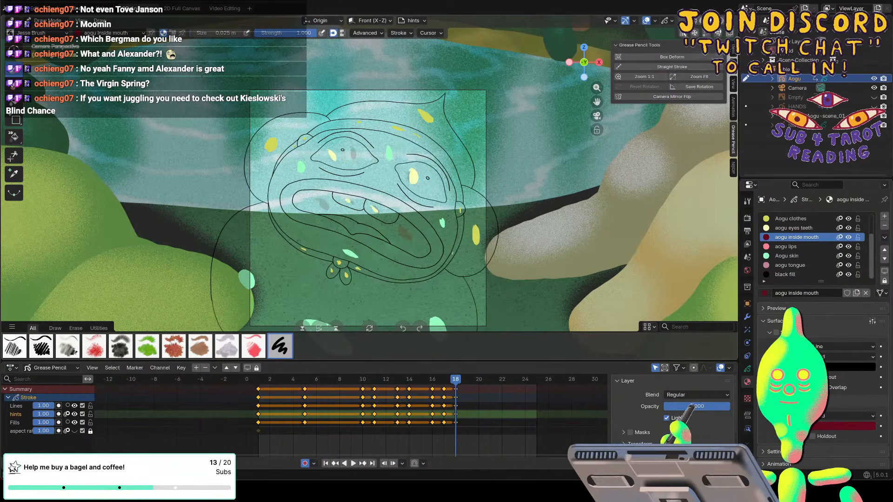
left_click_drag(312, 199, 324, 205)
key("Up")
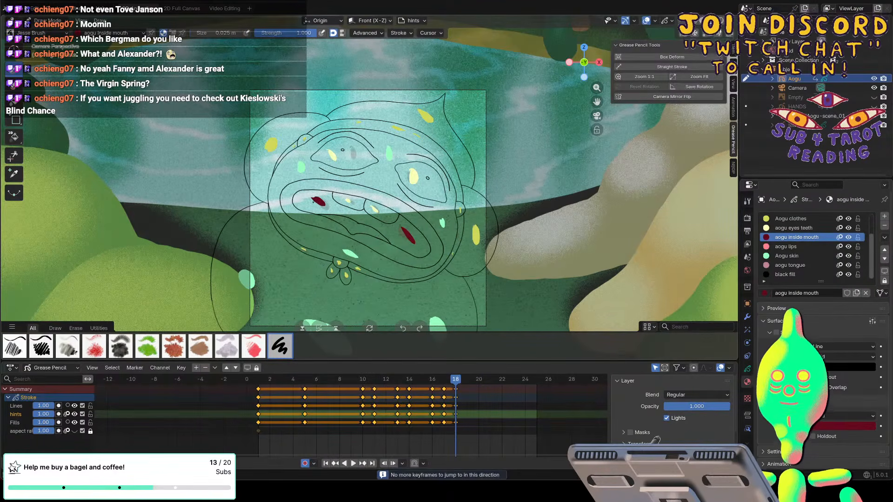
On frame 18, paint one aogu lips dab on the upper lip and two on the lower lip.
left_click(787, 247)
left_click_drag(364, 192, 384, 198)
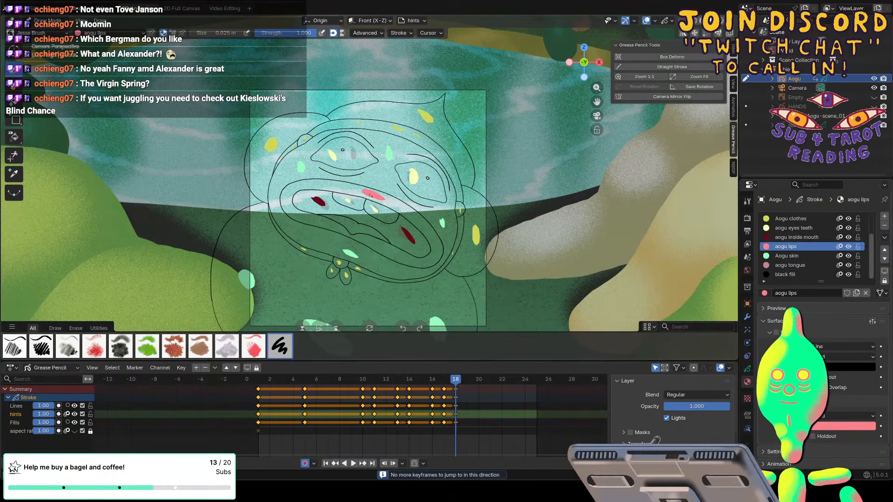
left_click_drag(317, 220, 330, 227)
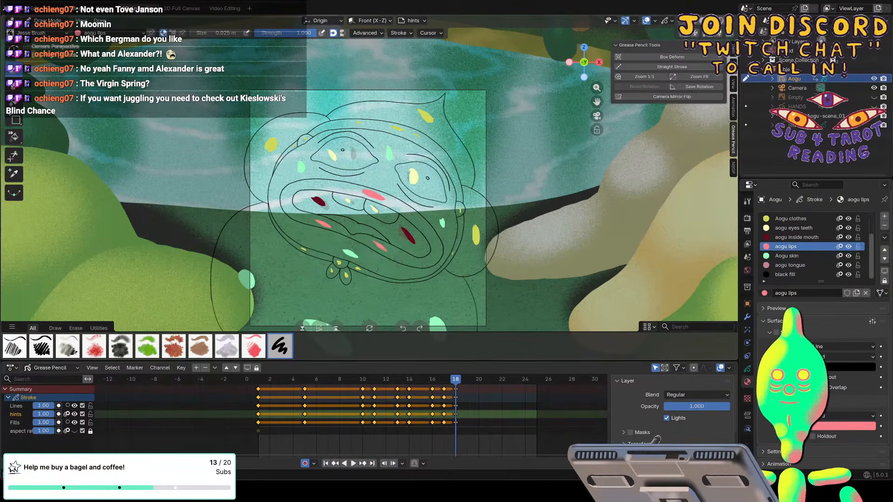
Paint aogu lips dabs on the upper and lower lips on frames 17 and 16.
key("Left")
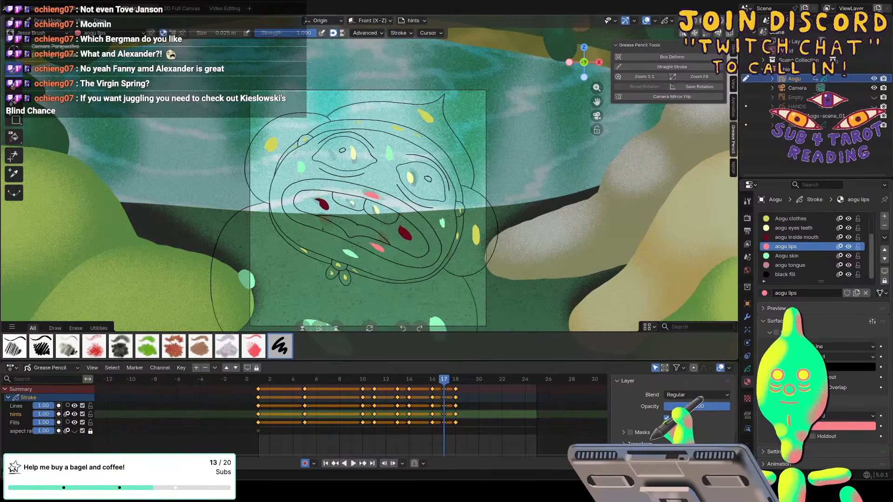
key("Left")
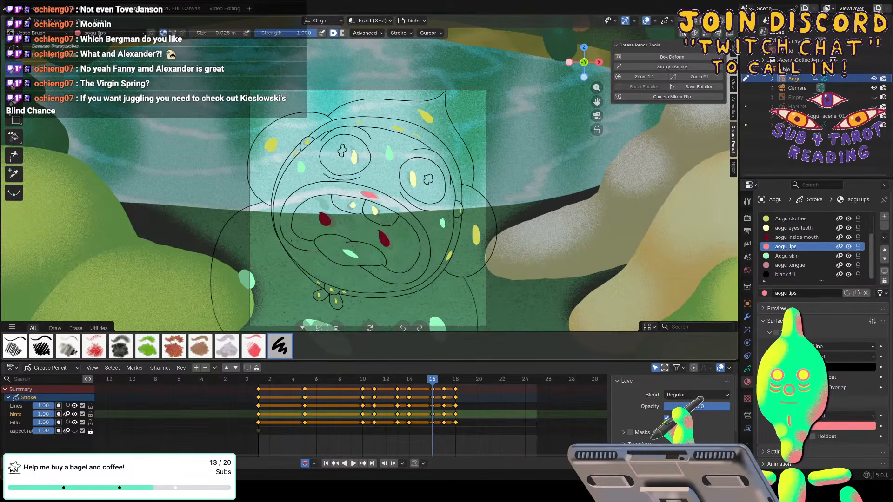
left_click_drag(378, 269, 387, 277)
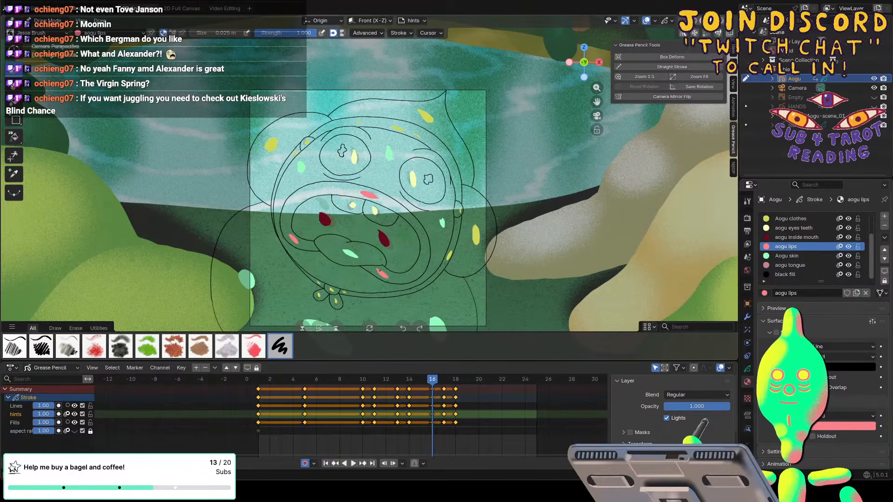
Paint aogu lips dabs on the upper and lower lips on frames 14 and 13.
key("Down")
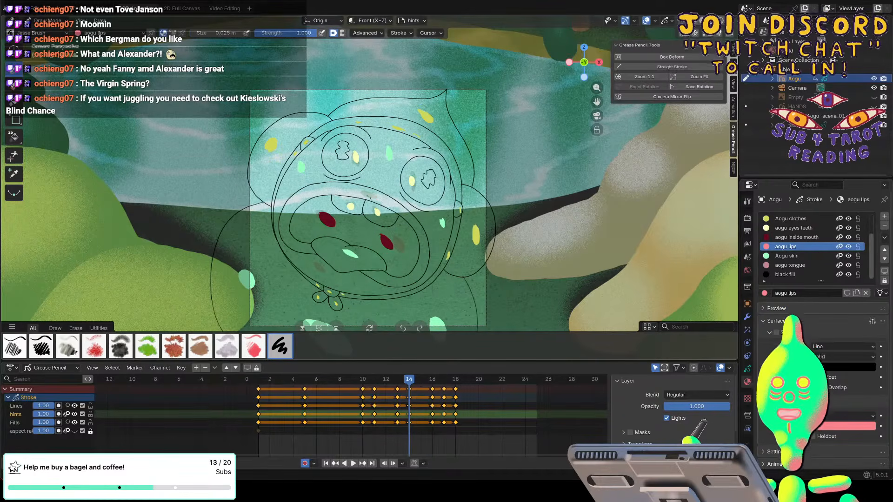
left_click_drag(379, 195, 366, 195)
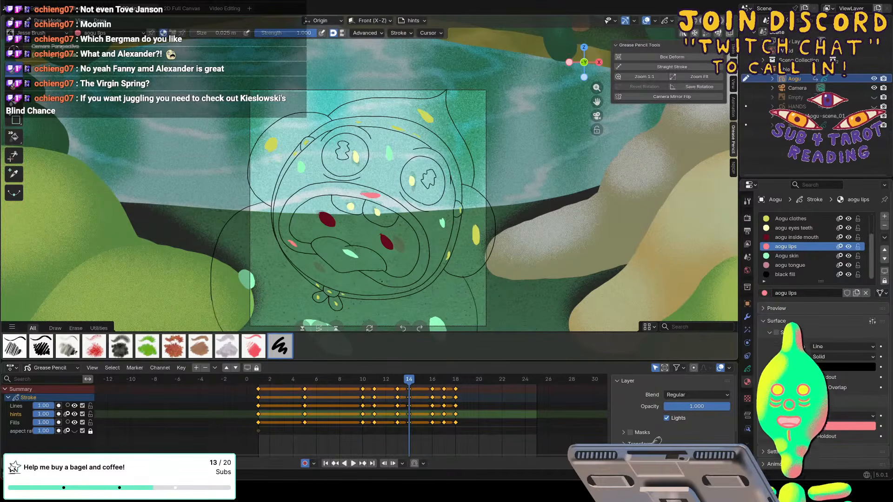
key("Down")
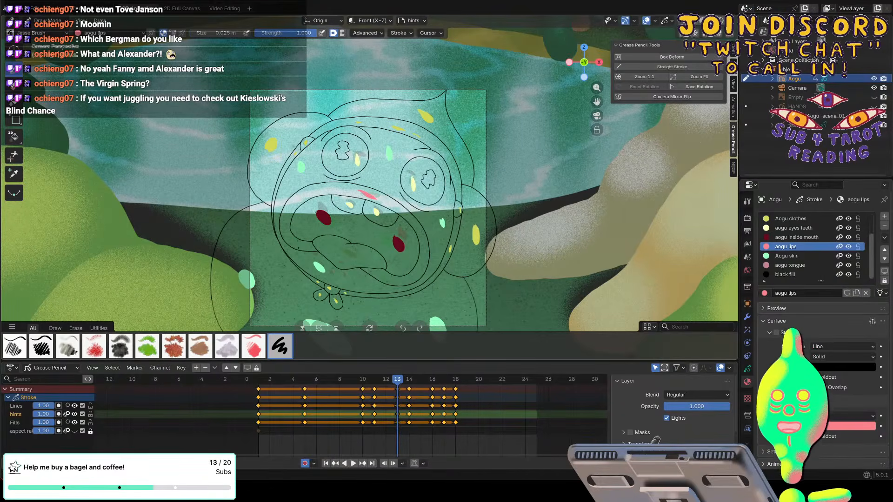
Paint aogu lips dabs on the upper lip and along the lower lip on frames 11 and 10.
key("Down")
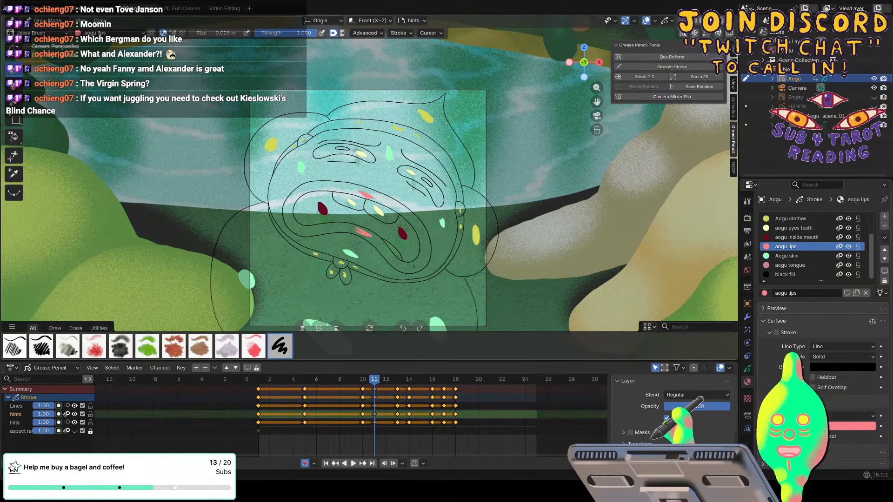
key("Down")
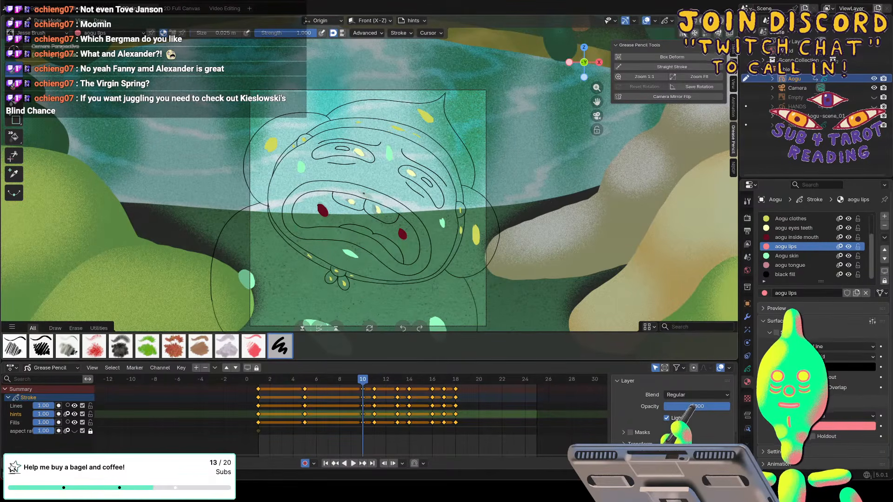
left_click_drag(289, 222, 292, 228)
left_click_drag(348, 238, 359, 242)
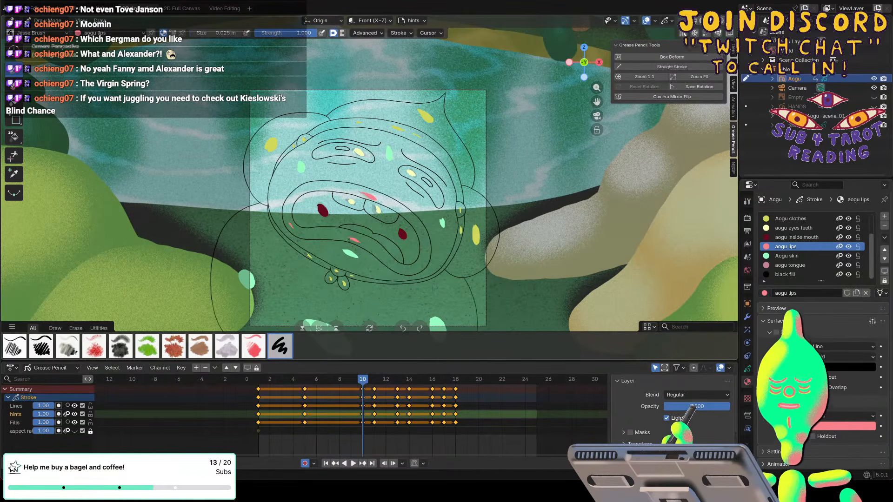
left_click_drag(416, 264, 418, 270)
Paint aogu lips dabs on the upper and lower lips on frames 5 and 1.
key("Down")
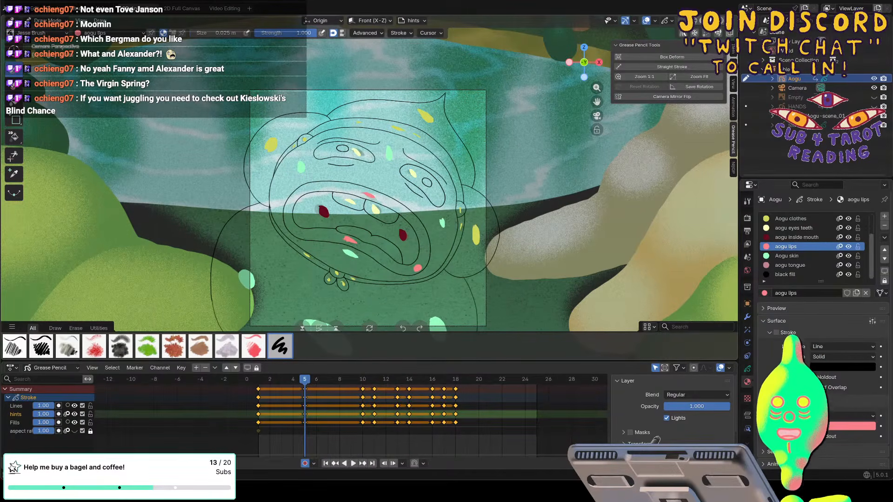
key("Down")
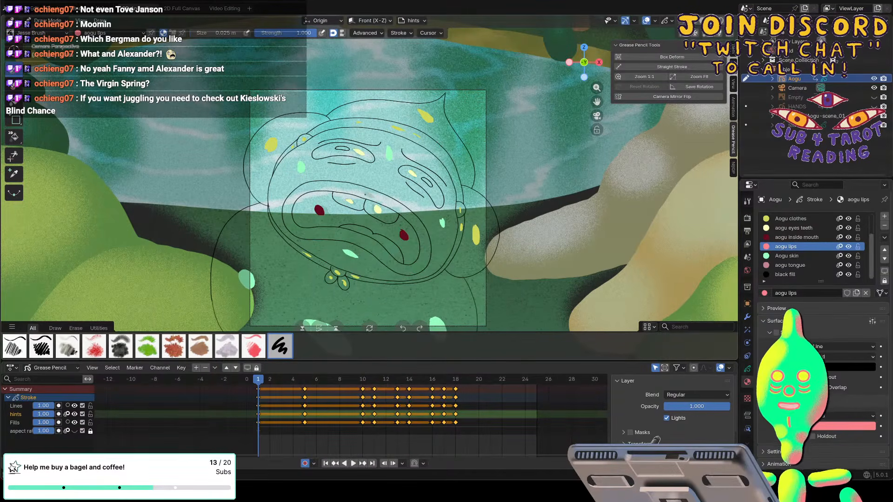
left_click_drag(290, 226, 295, 231)
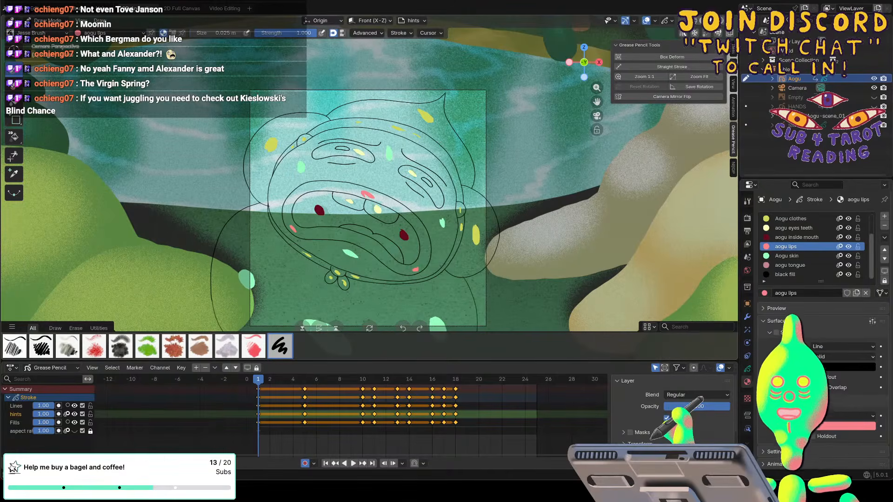
Paint dabs in the aogu tongue material on the tongue on frames 1, 5, 10, 11 and 13.
left_click(782, 264)
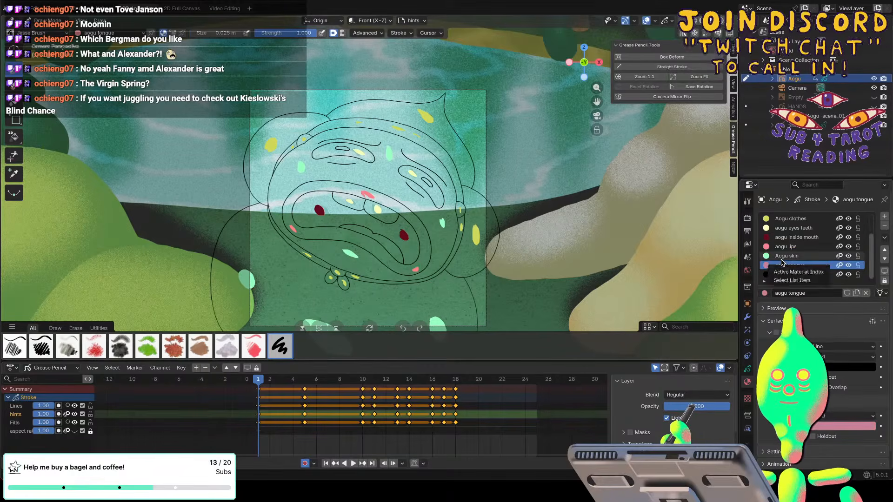
key("Up")
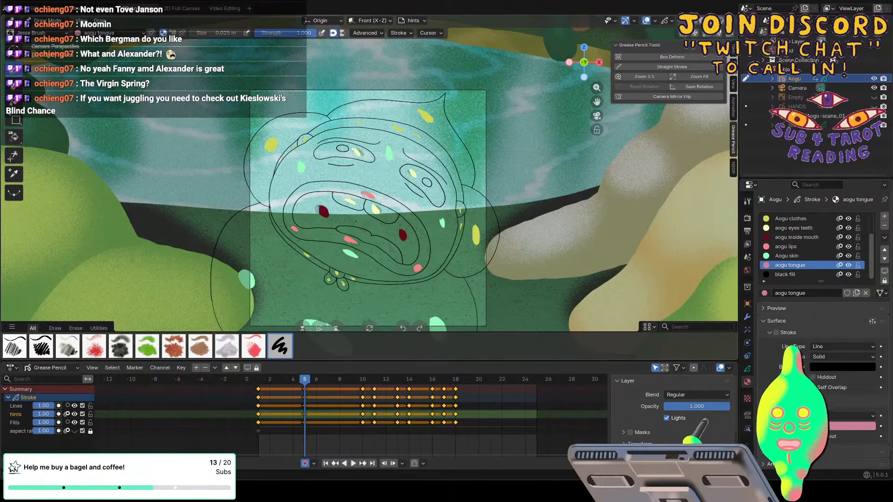
key("Up")
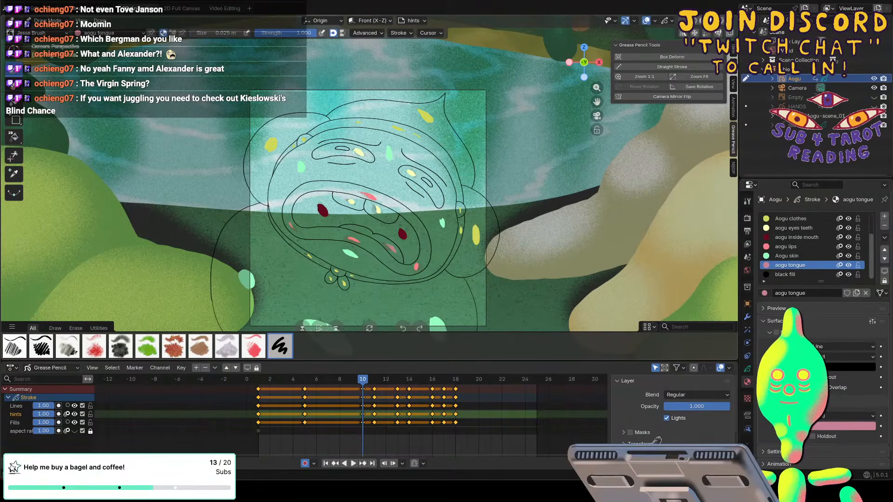
key("Up")
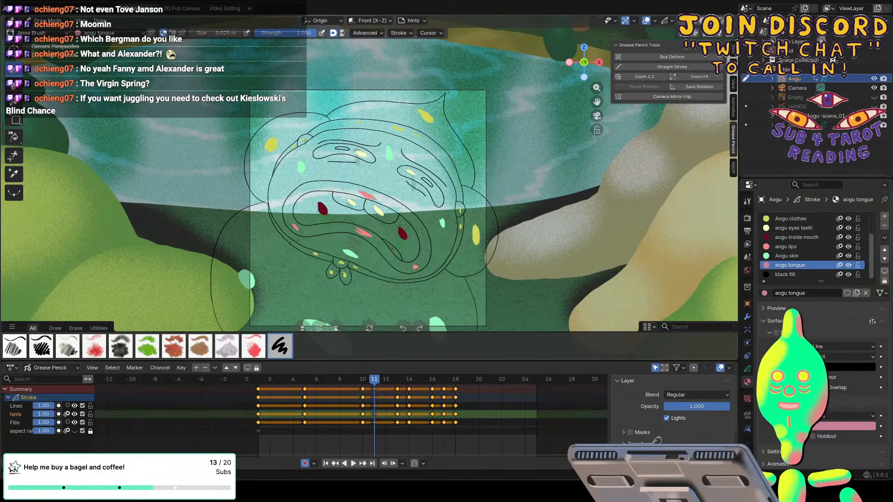
key("Up")
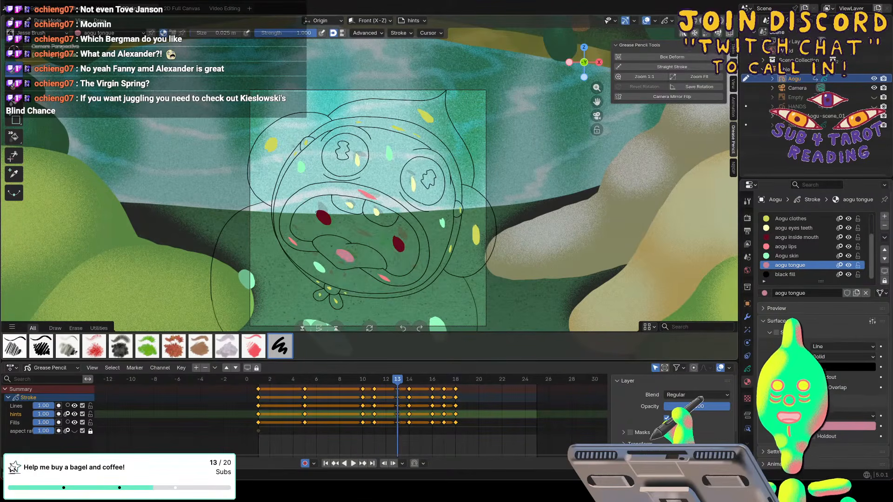
Replace the skin-coloured dab on the tongue with an aogu tongue dab on frames 14 and 16.
key("Up")
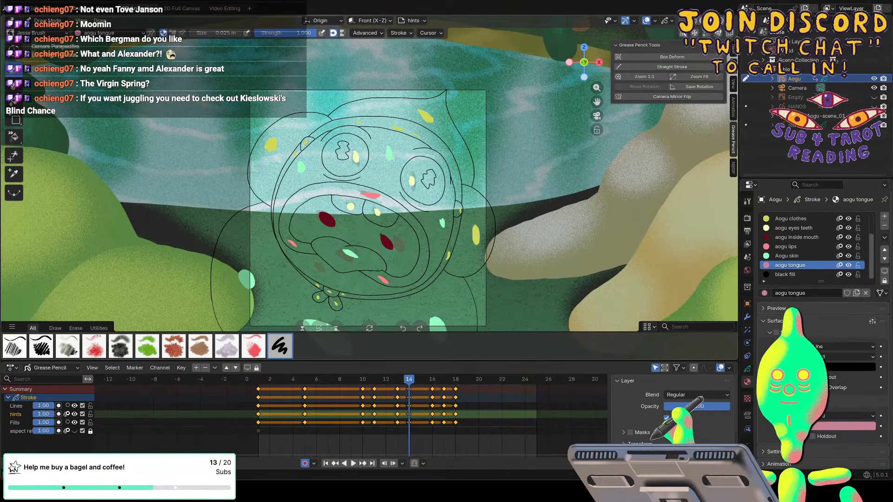
key("e")
key("d")
key("Up")
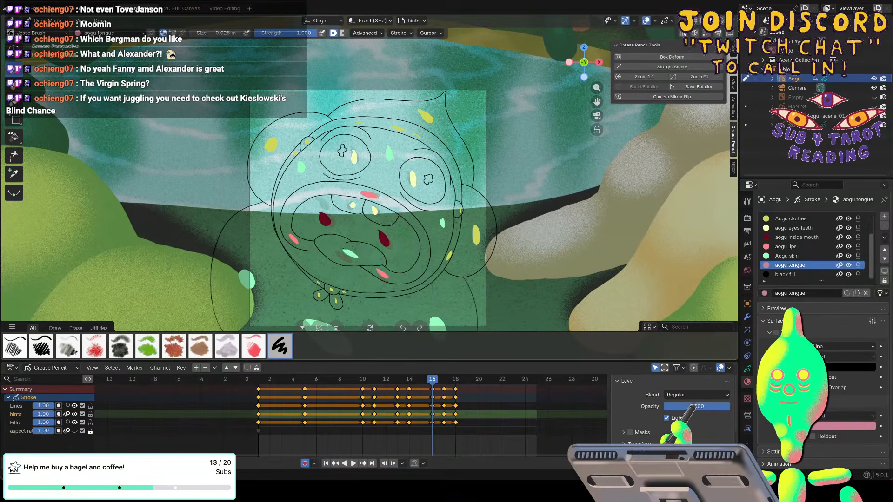
key("e")
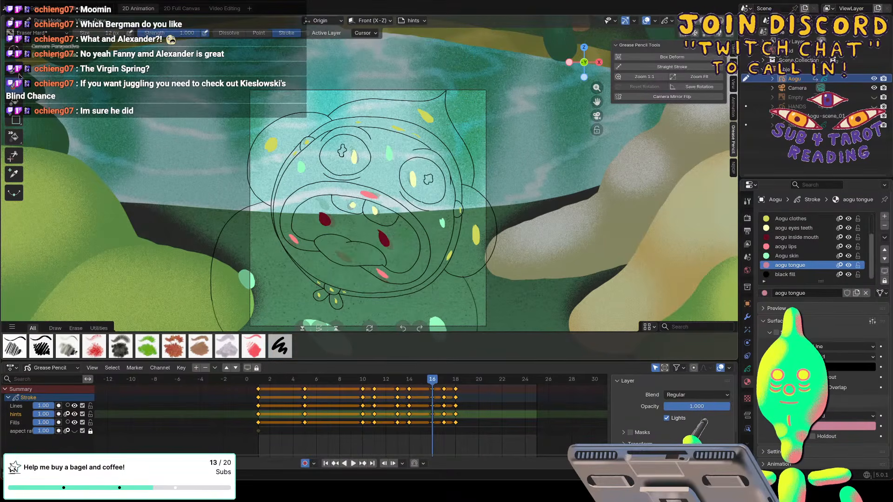
key("d")
Paint an aogu tongue dab on the tongue on frames 17 and 18.
key("Up")
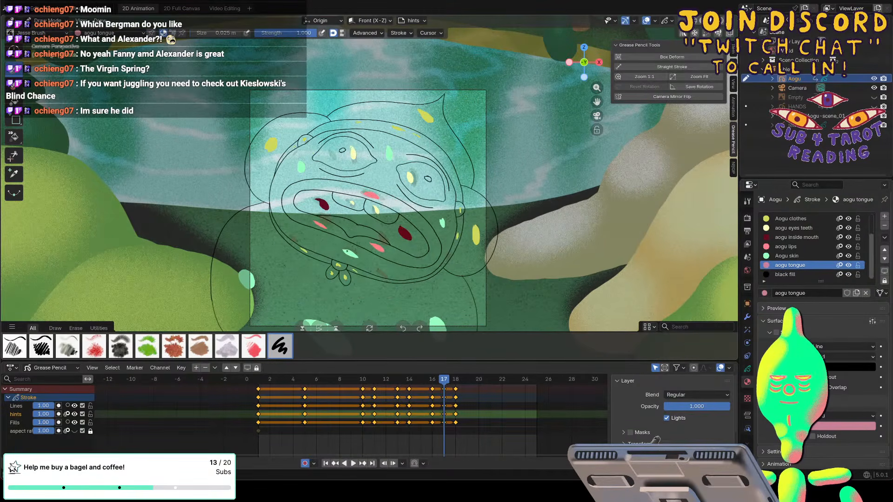
key("Up")
key("Up")
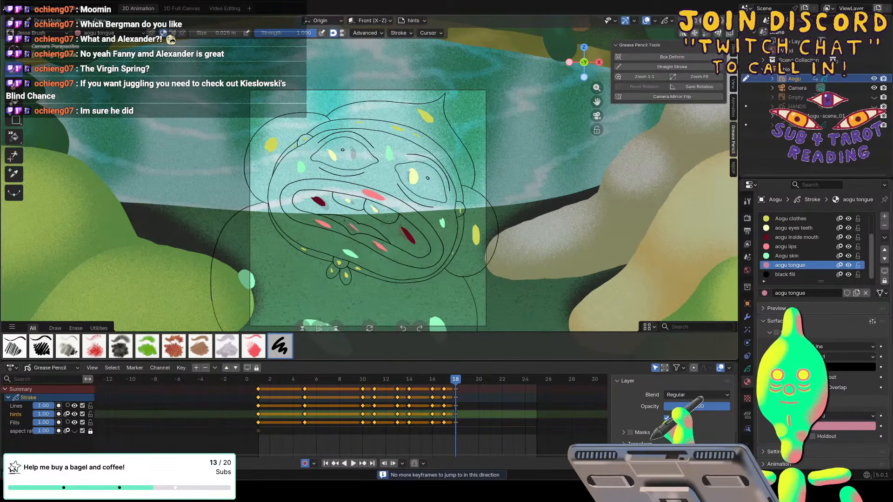
Paint small dabs in the black fill material inside both pupils on frames 18, 17 and 16.
left_click(785, 273)
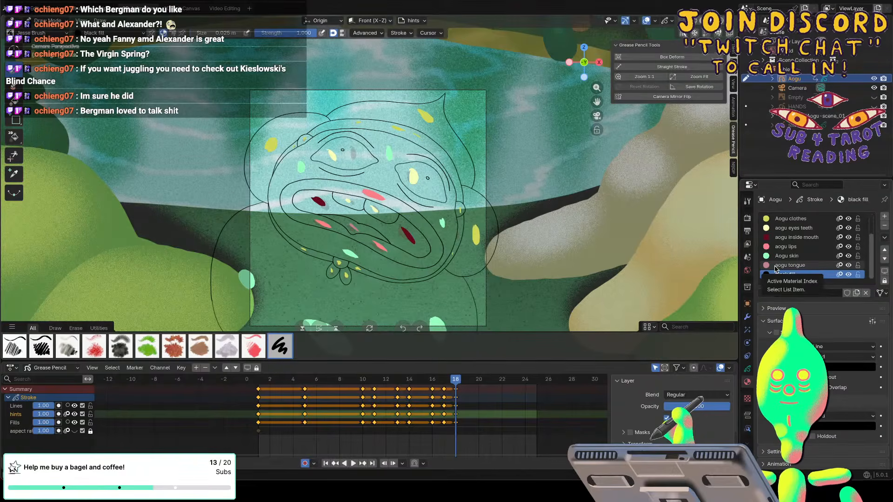
key("KP_Add")
scroll(469, 168, "up", 3)
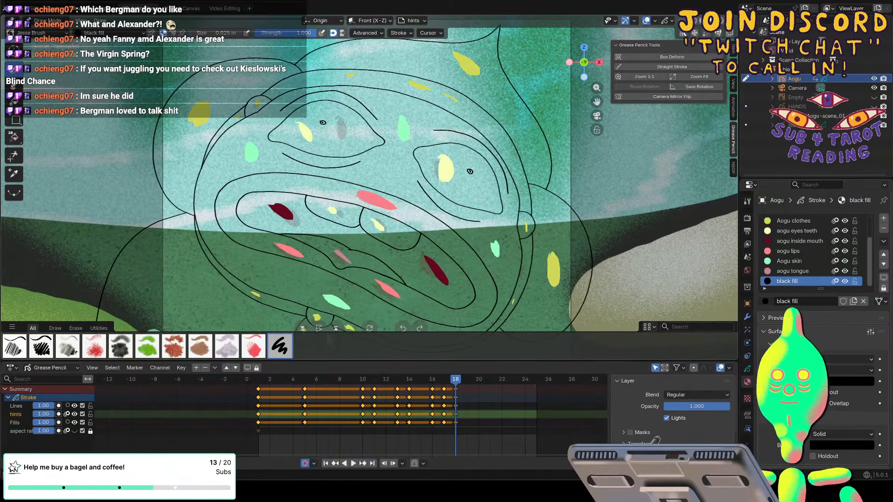
key("Left")
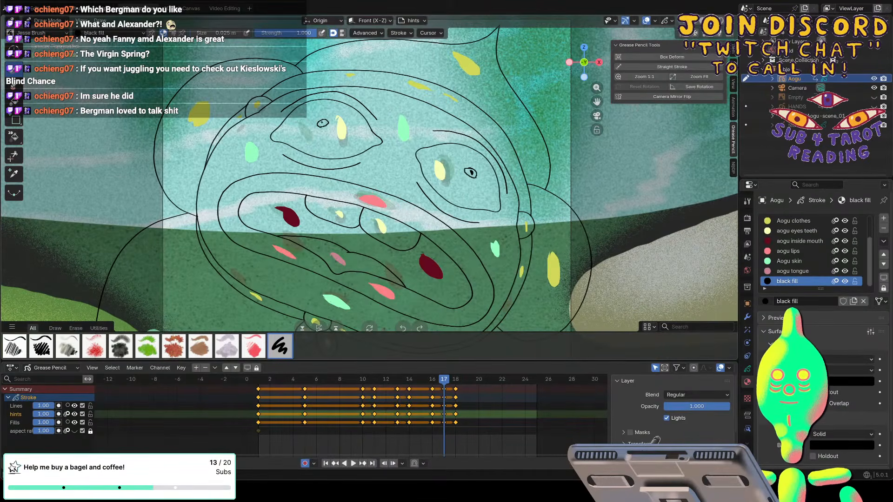
key("Left")
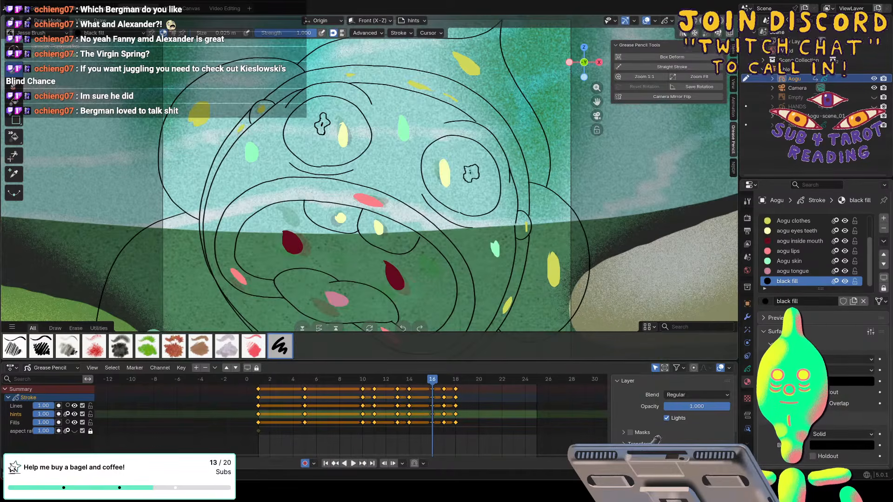
Paint black fill dabs inside both pupils on frames 14, 13 and 11.
key("Left")
key("Left")
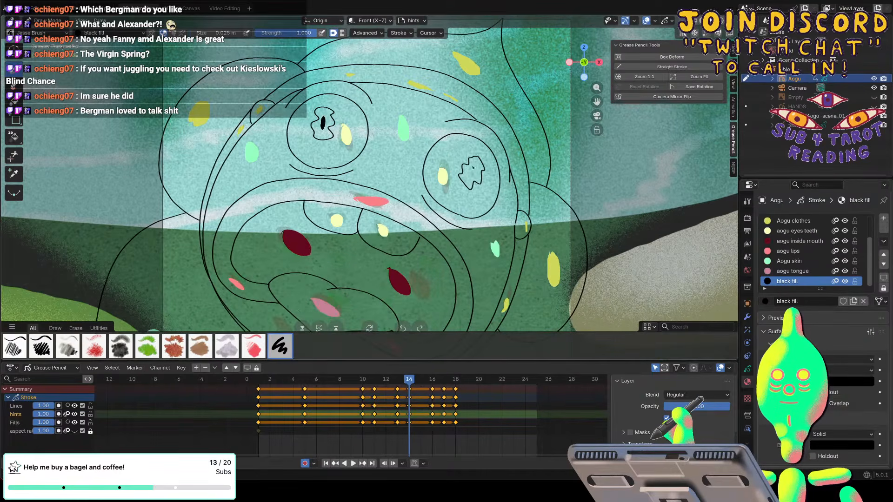
key("Left")
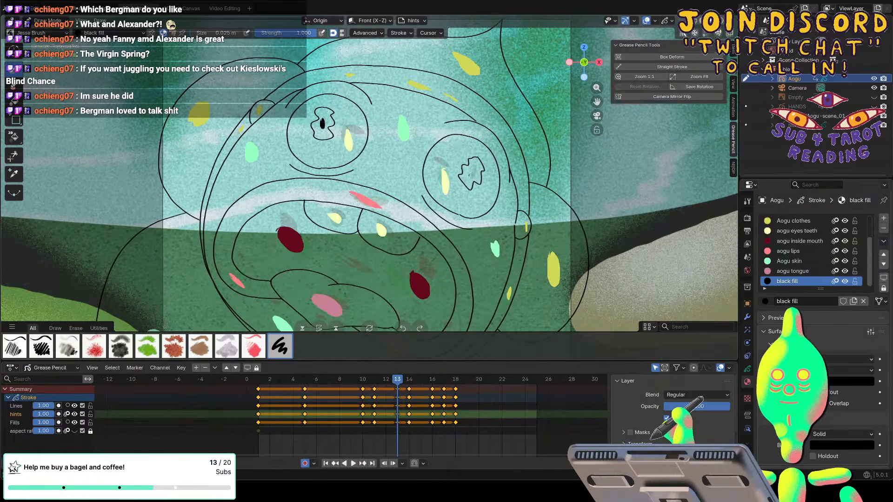
key("Left")
key("Left")
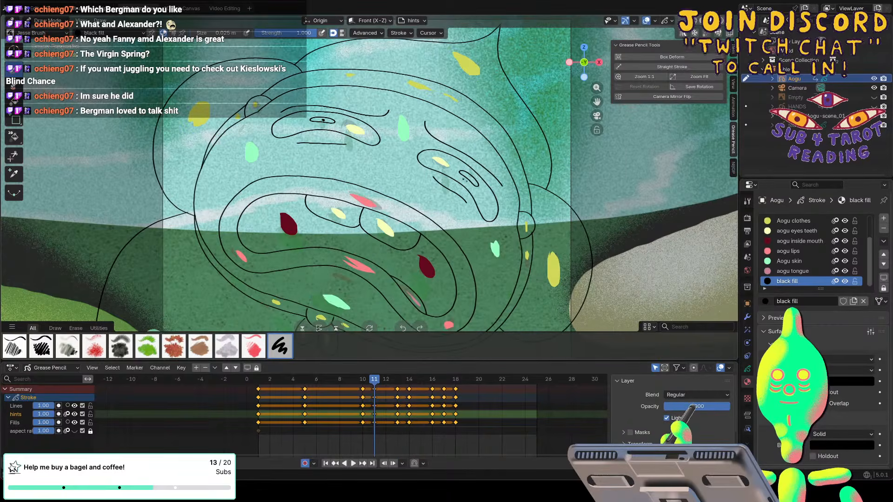
Paint black fill dabs inside both pupils on frames 10, 5 and 1.
key("Left")
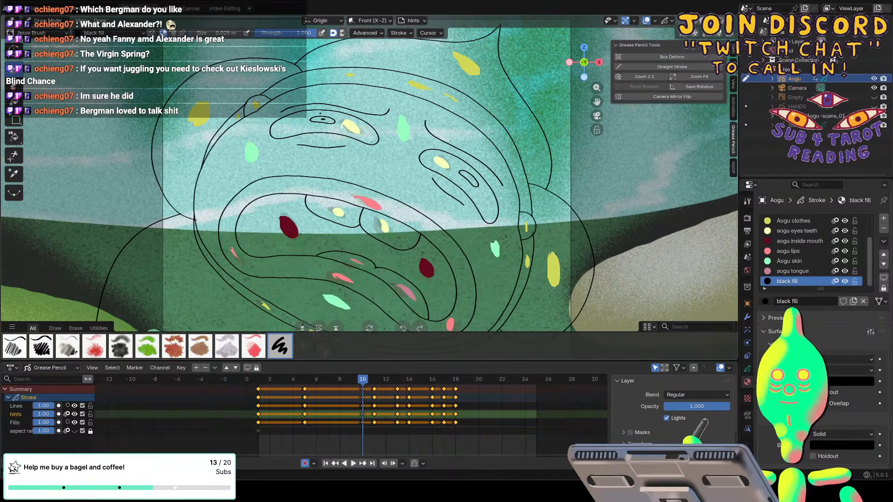
key("Down")
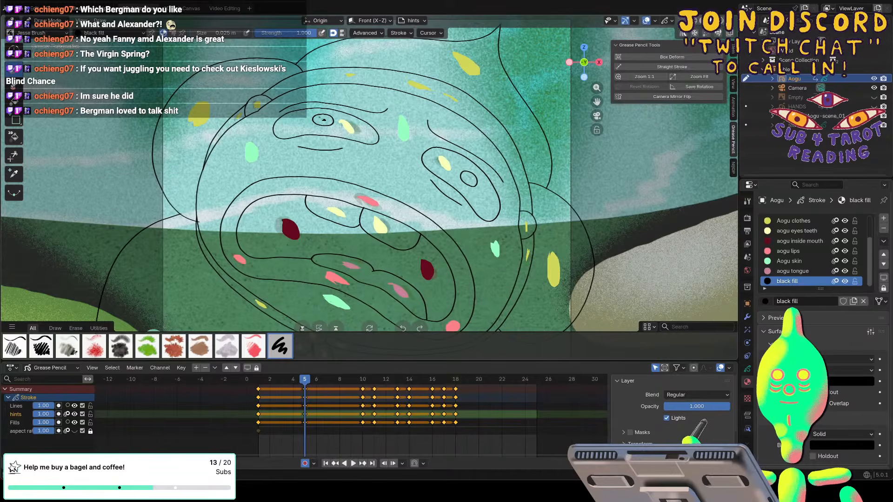
key("Down")
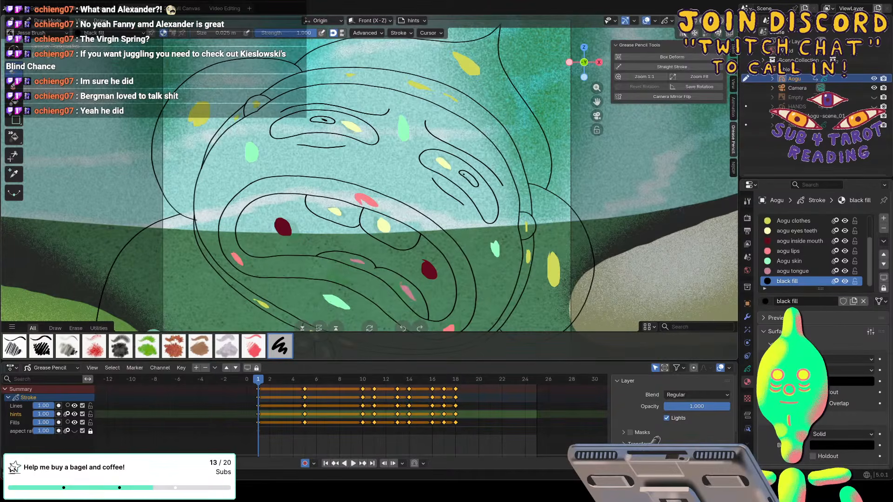
key("Down")
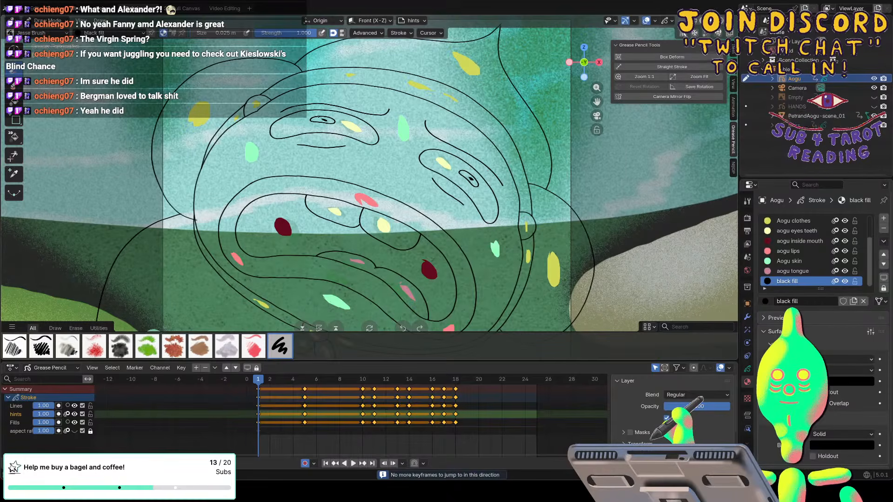
Select all the Lines, hints and Fills keyframes from frame 1 to 18 and enable multi-frame editing.
left_click_drag(464, 441, 254, 383)
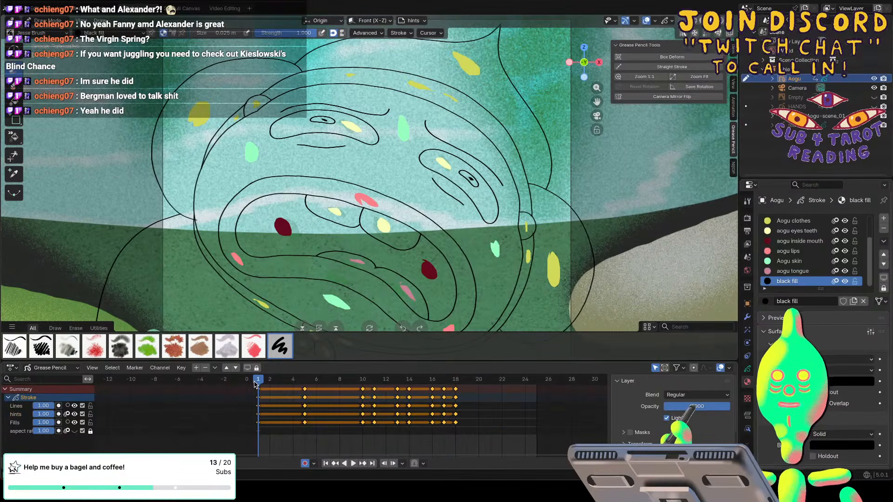
left_click(682, 33)
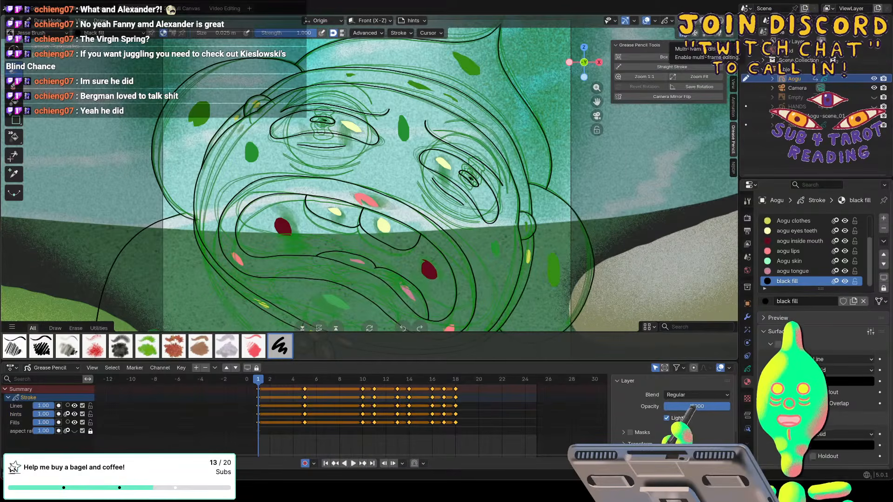
Smart Fill the selected keyframes using Lines as line art, hints as hint layer and Fills as fill layer, and turn off multi-frame editing.
left_click(733, 170)
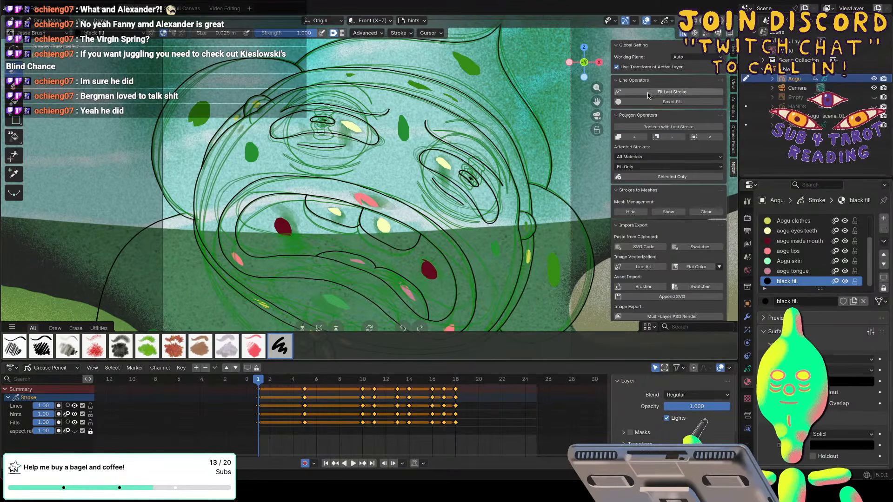
left_click(649, 102)
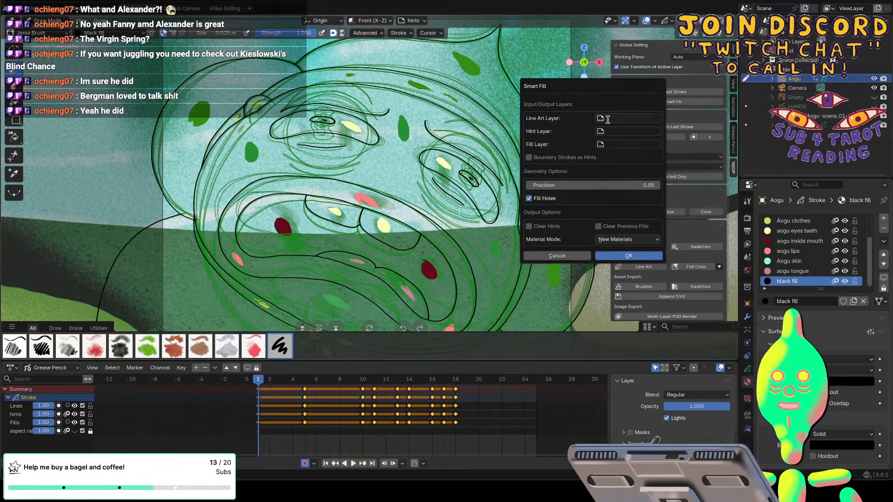
left_click(607, 119)
left_click(604, 161)
left_click(605, 131)
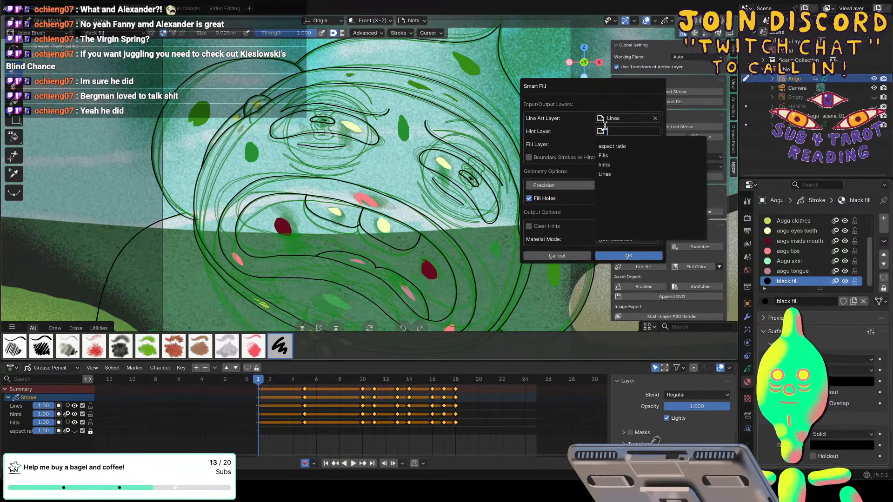
left_click(604, 165)
left_click(604, 144)
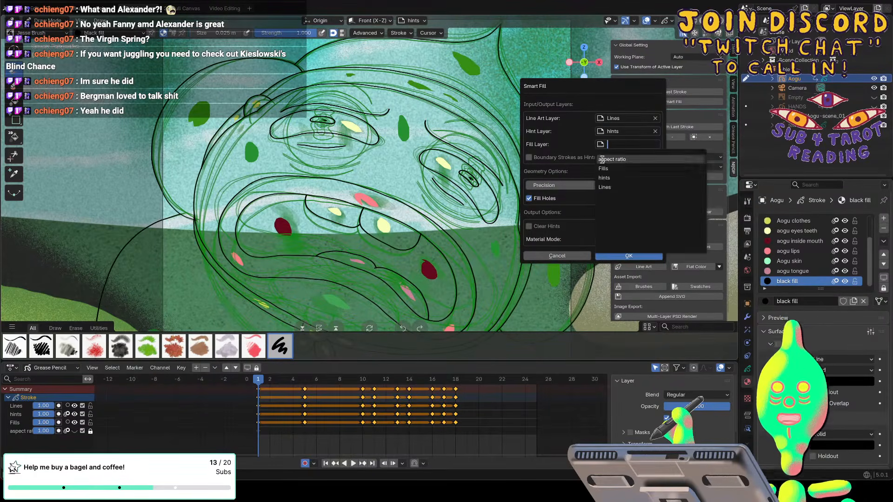
left_click(603, 168)
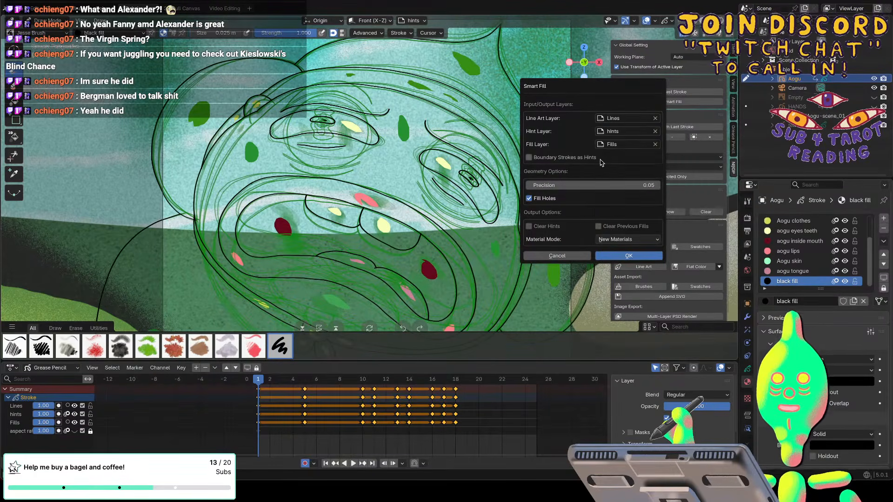
left_click(611, 256)
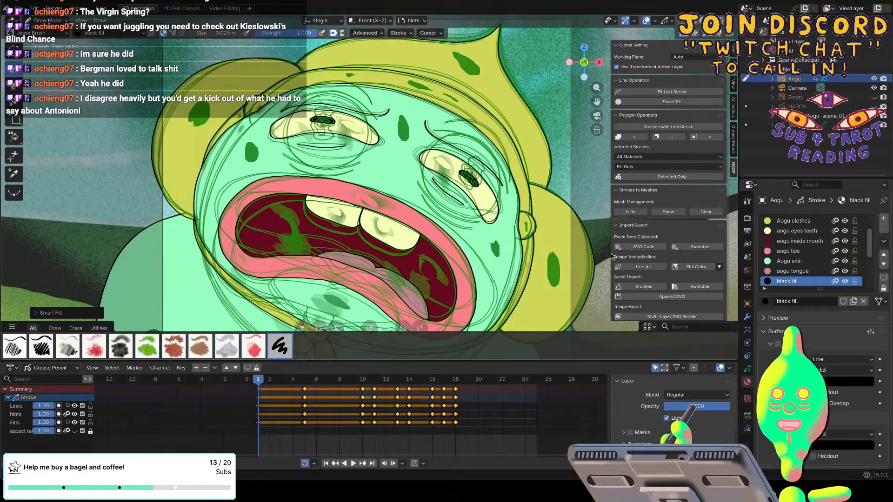
left_click(681, 33)
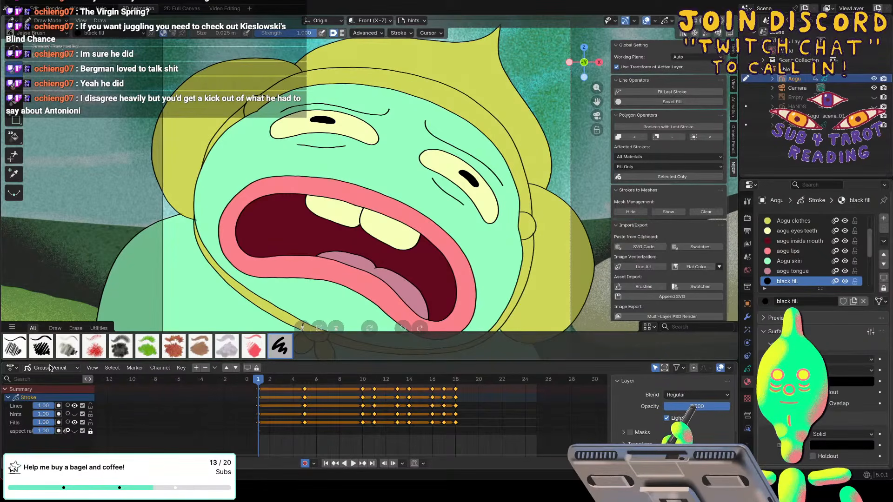
Go back and forth through the keyframes from 1 to 18 to check the filled colours within the whole scene.
scroll(372, 209, "down", 6)
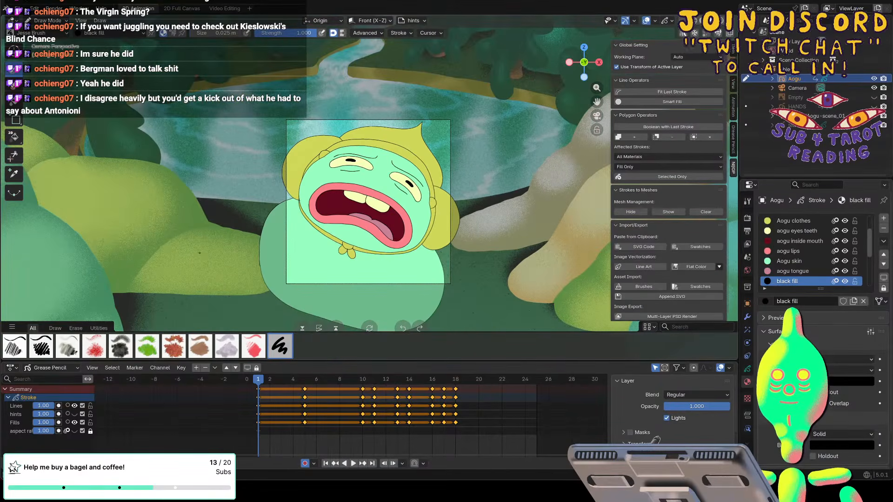
key("Up")
key("Up")
key("Up")
key("Up")
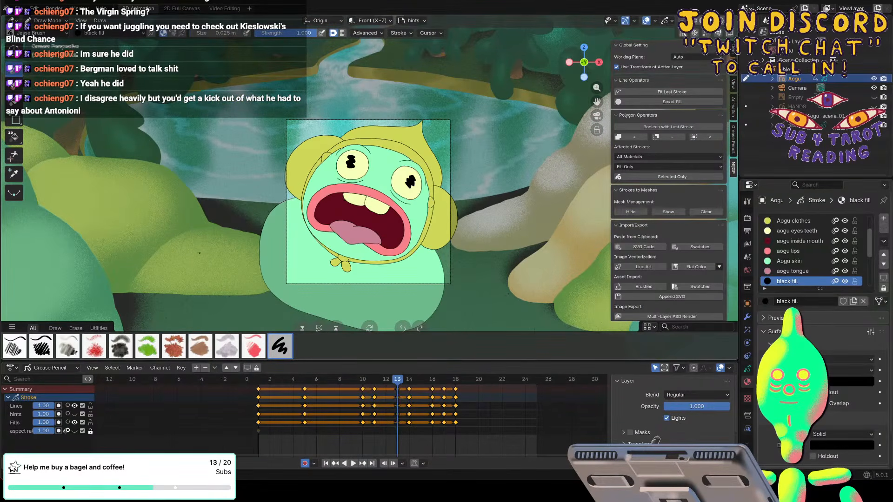
key("Up")
key("Up")
key("Up")
key("Up")
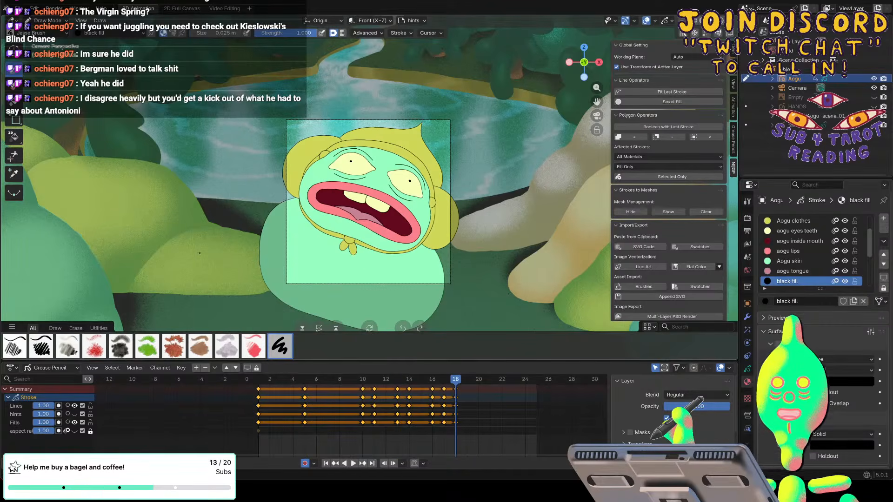
key("Down")
key("Down")
key("Down")
key("Down")
key("Down")
key("Down")
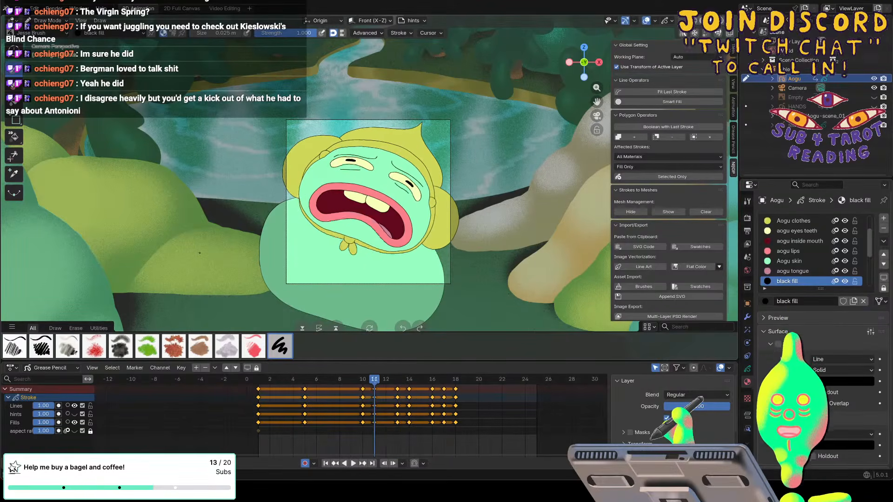
key("Up")
key("Up")
key("Up")
key("Up")
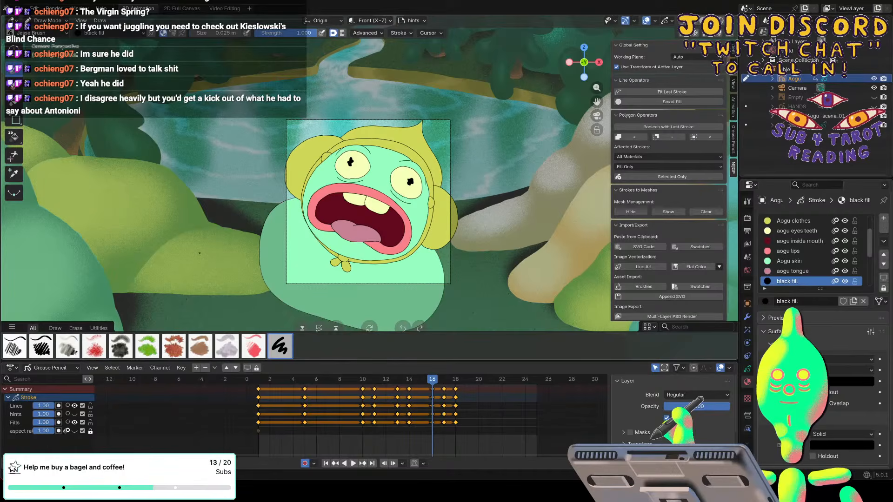
key("Up")
key("Up")
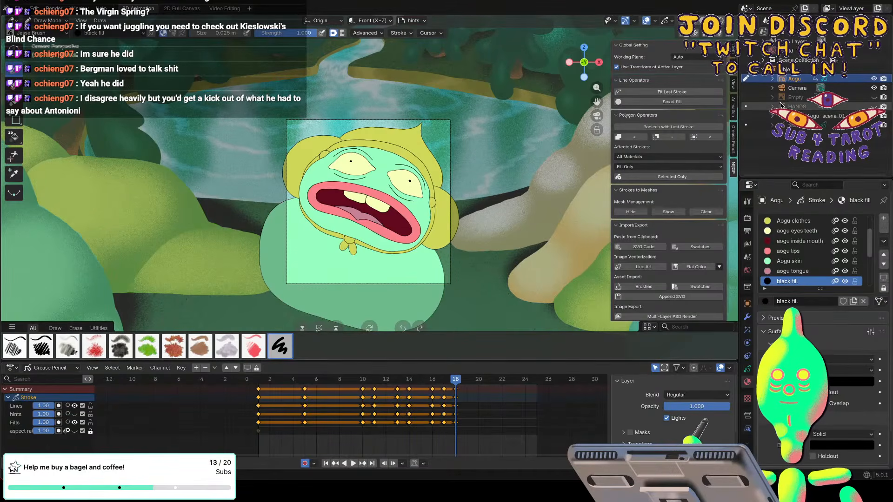
Show the HANDS object, hide Aogu, and switch drawing to HANDS at frame 1.
left_click(874, 106)
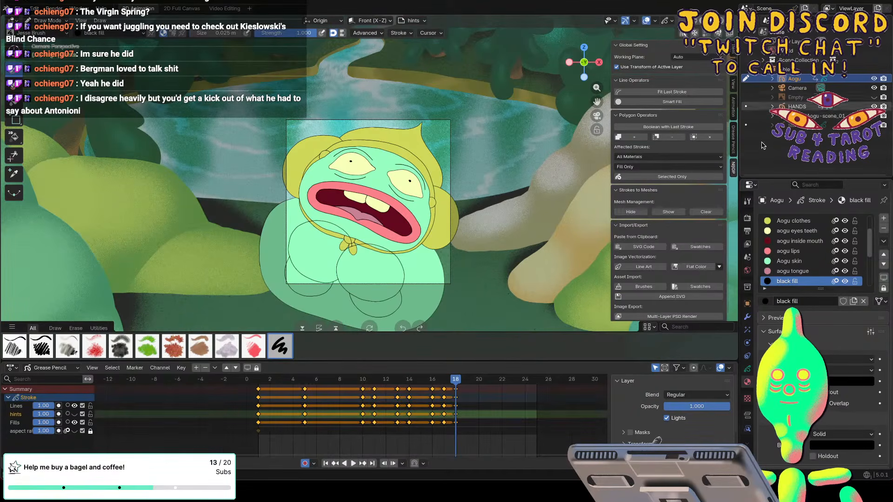
left_click(874, 79)
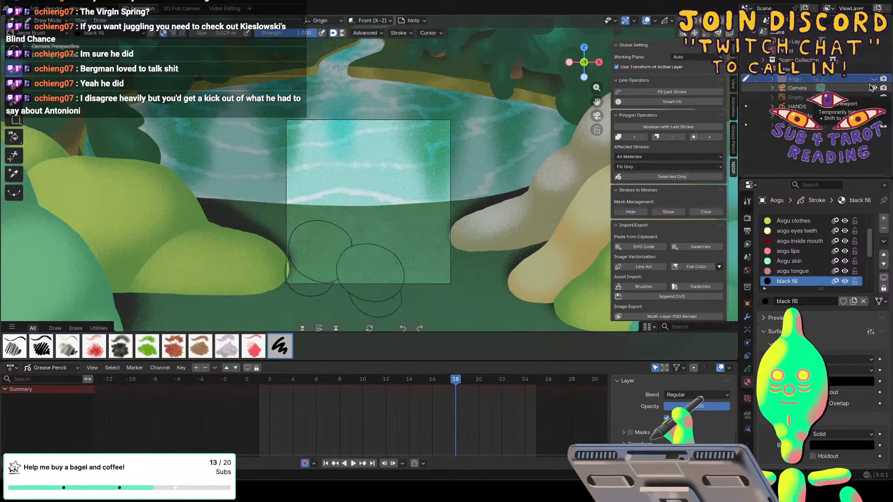
left_click(792, 106)
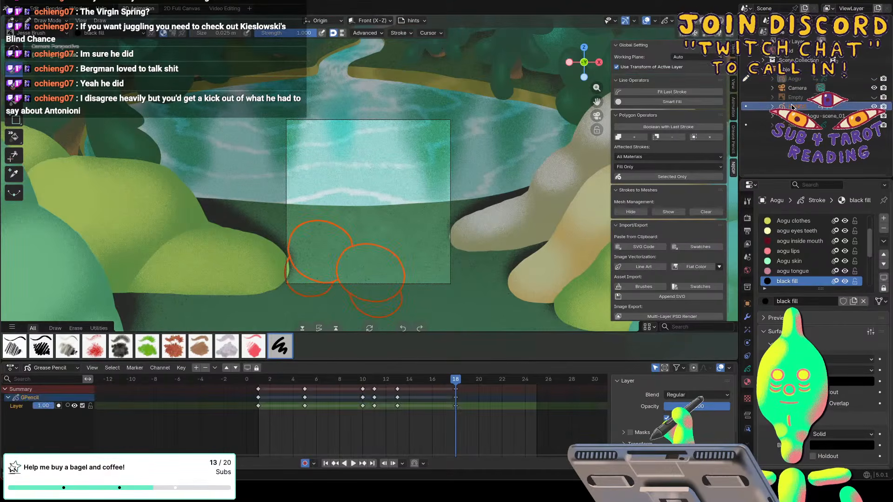
left_click(794, 89)
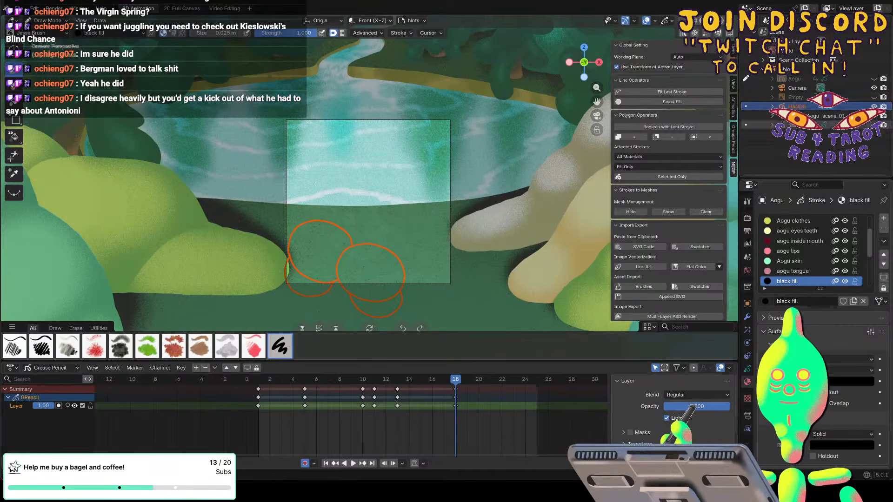
left_click(746, 106)
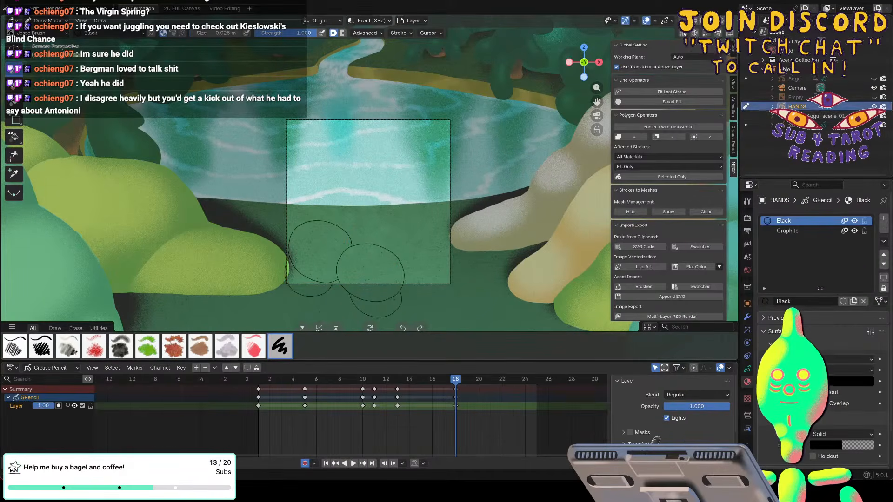
left_click(257, 398)
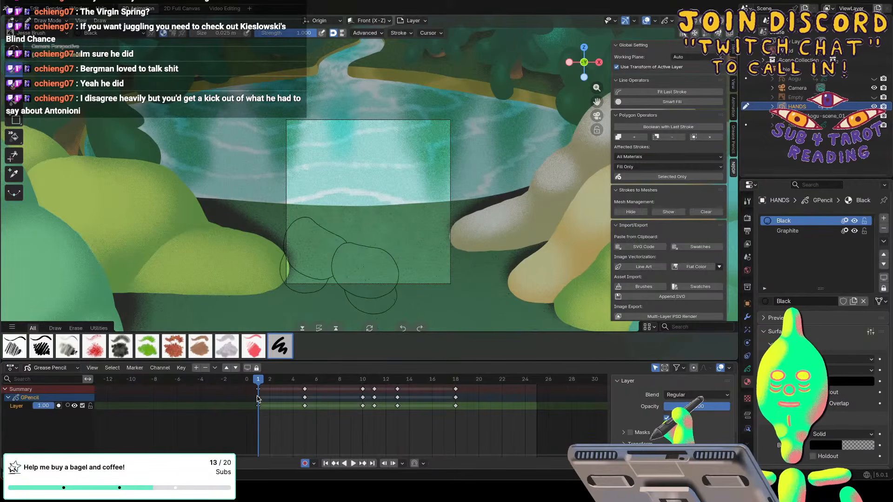
left_click(762, 301)
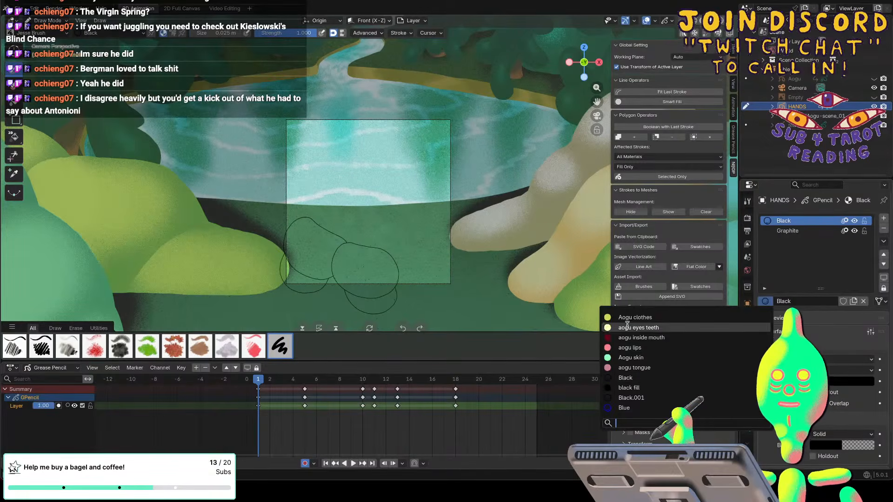
left_click(632, 358)
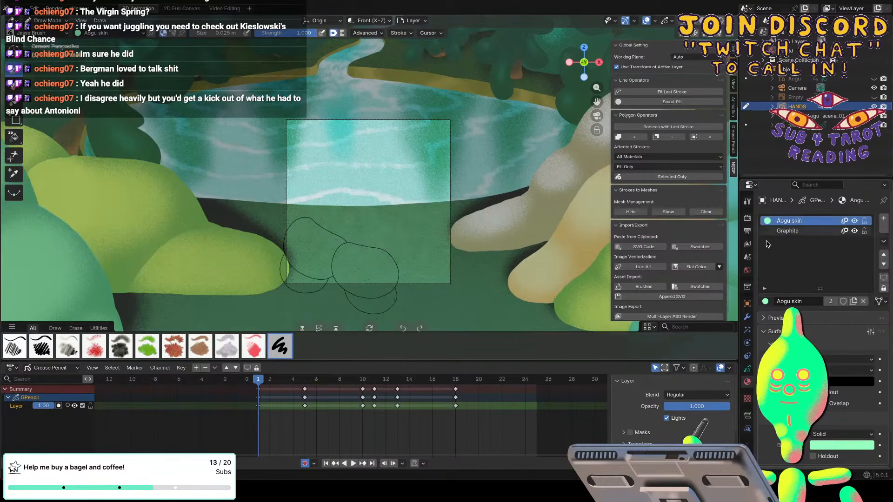
key("ctrl+z")
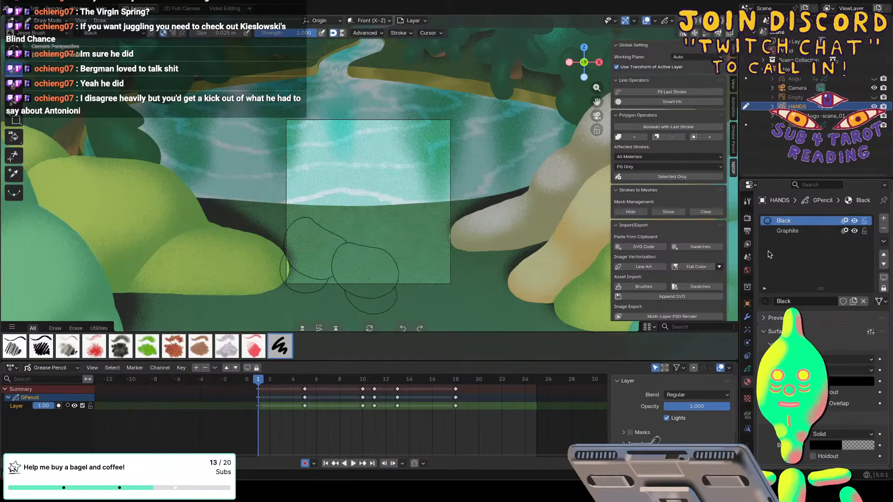
Add the existing Aogu skin and Aogu clothes materials to HANDS in new slots and make Aogu skin active.
left_click(883, 218)
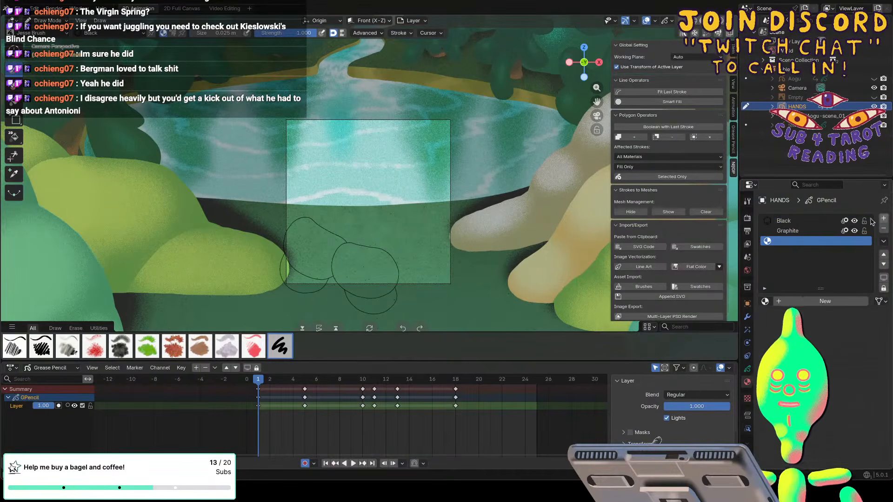
left_click(765, 301)
left_click(660, 357)
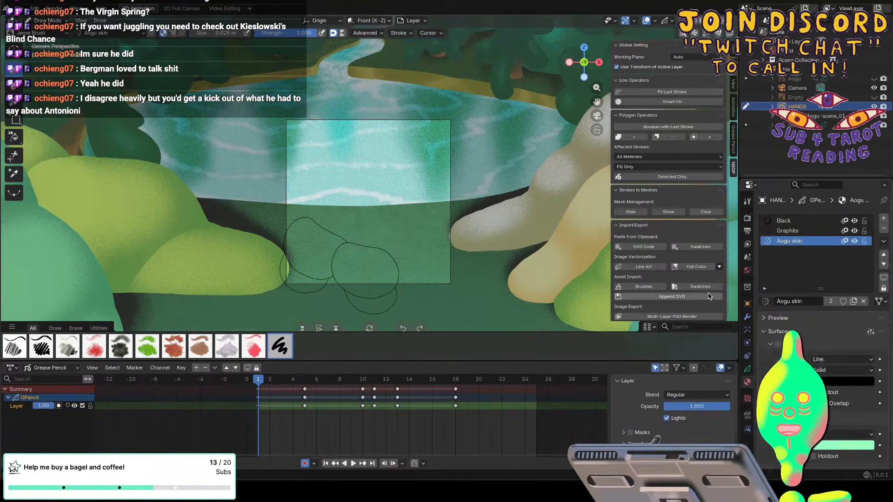
left_click(884, 218)
left_click(764, 302)
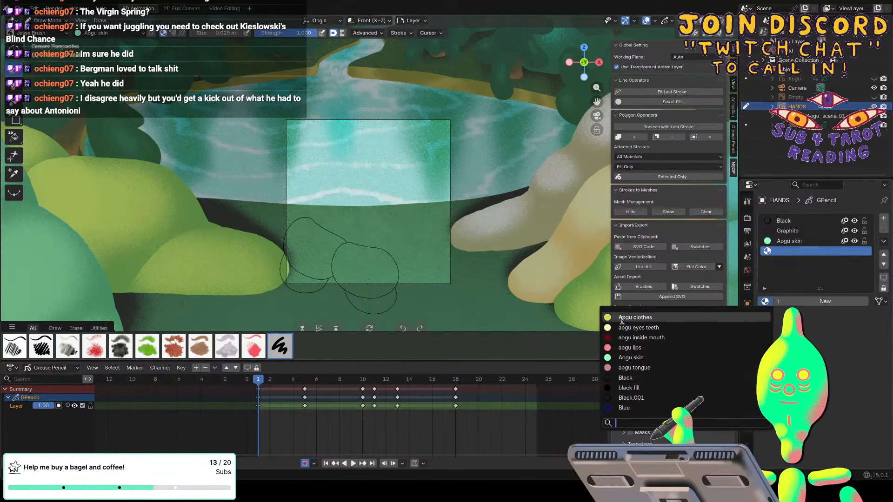
left_click(636, 317)
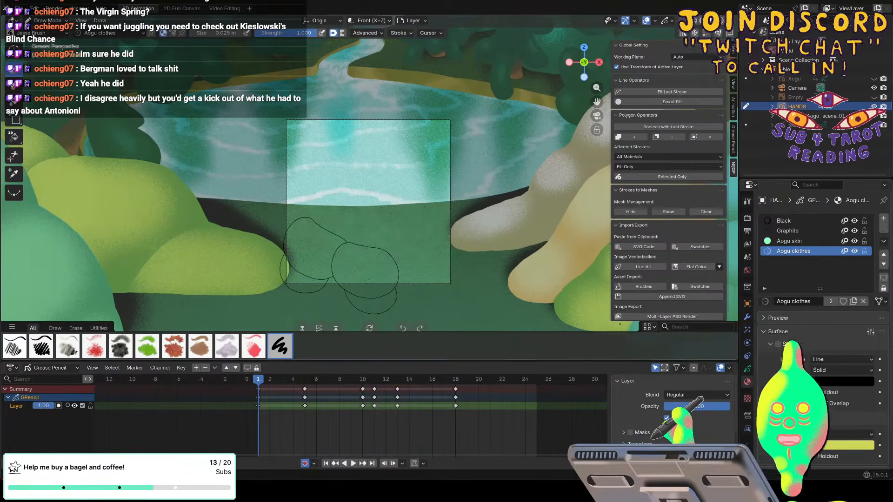
left_click(780, 242)
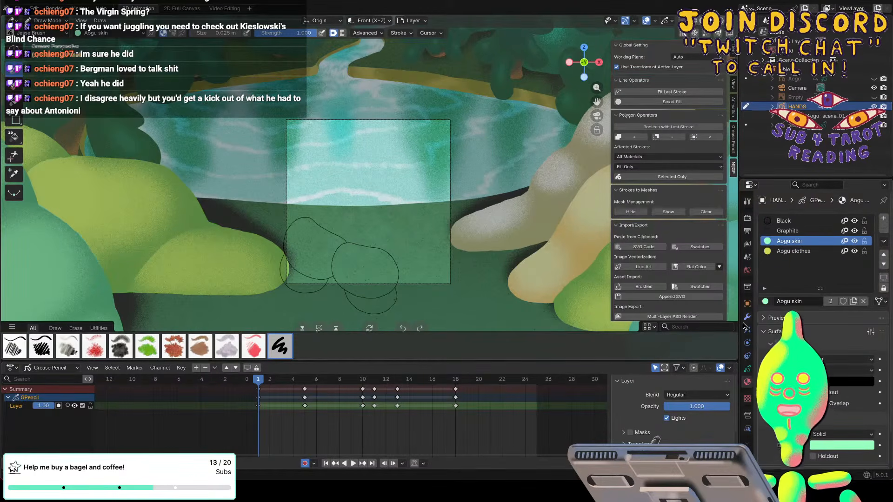
Add a layer named fill to HANDS and place it beneath the line layer.
left_click(747, 368)
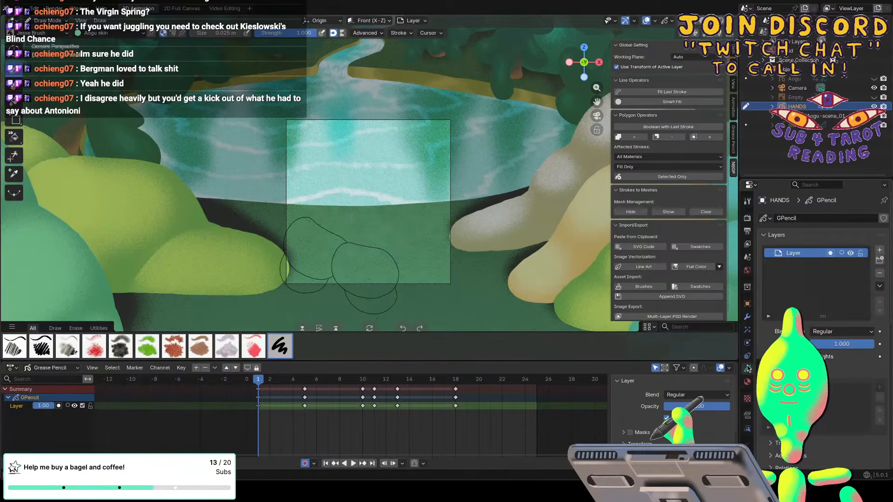
left_click(880, 249)
double_click(790, 253)
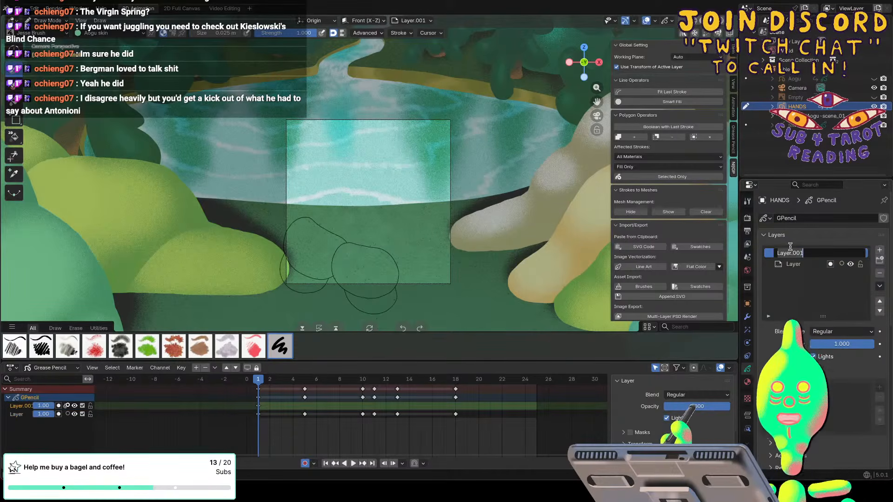
type("fill")
key("Return")
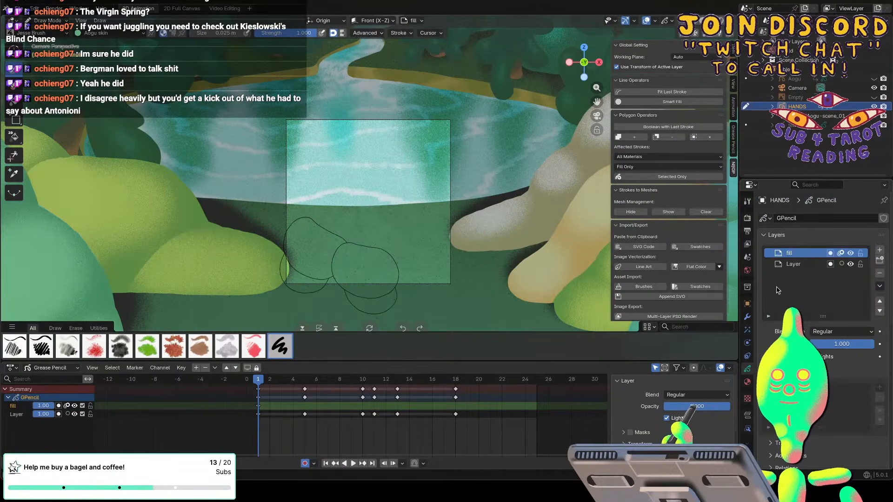
left_click_drag(789, 254, 790, 265)
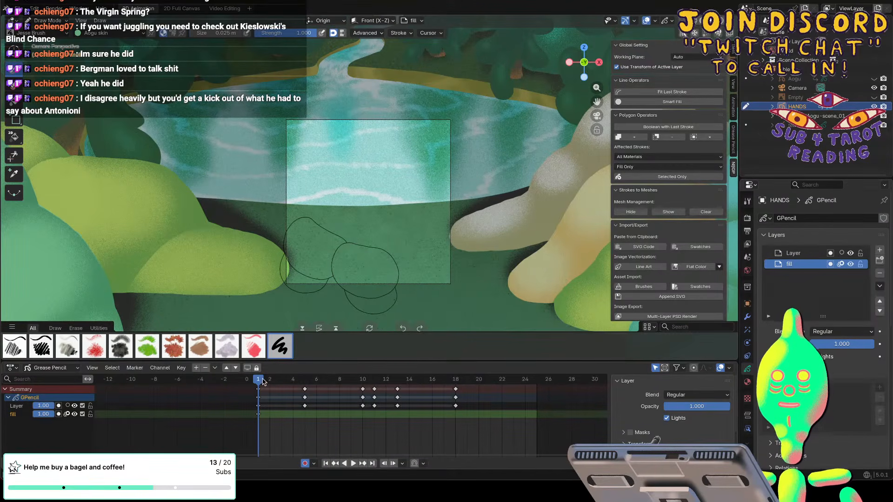
Switch to the Fill tool with the Aogu skin material and set Dilate/Contract to 4 px.
left_click(14, 103)
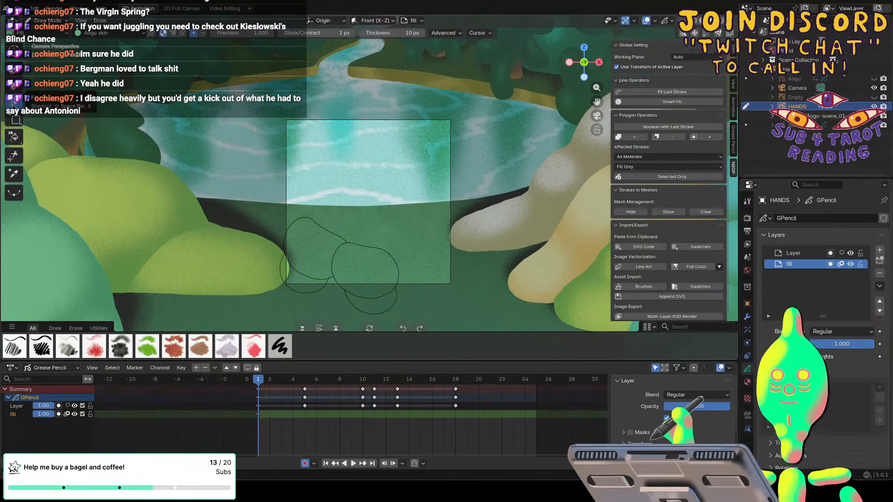
left_click(747, 382)
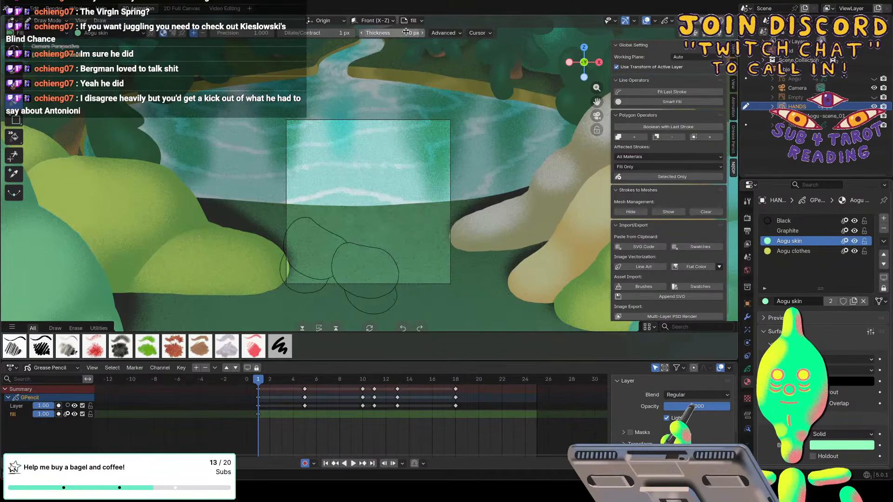
left_click(352, 35)
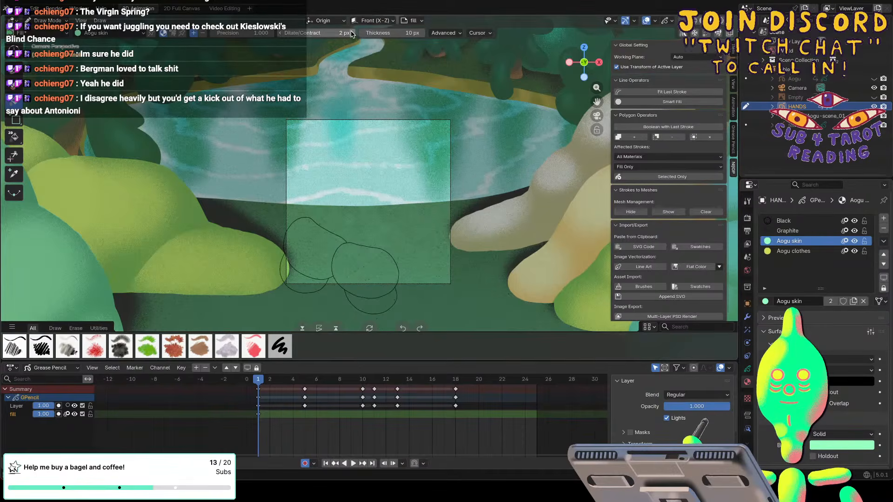
left_click(352, 35)
left_click(352, 35)
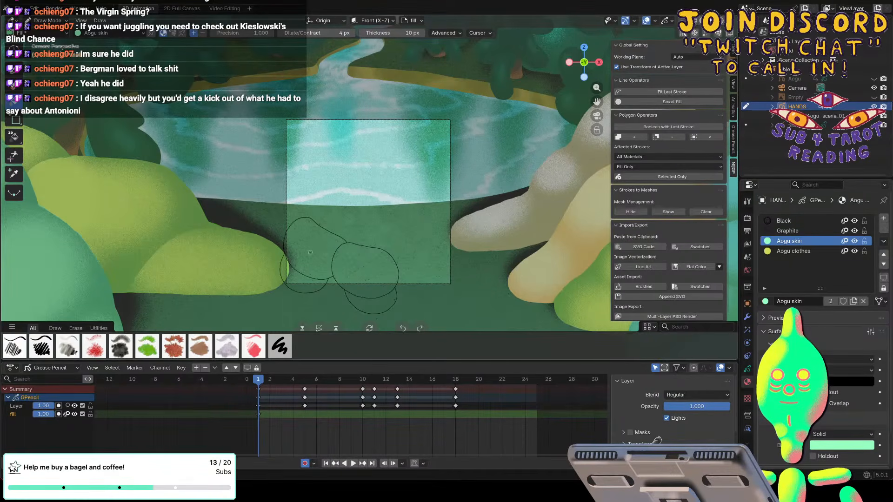
Fill both hand shapes at frame 1 with the Aogu skin material.
left_click(303, 276)
left_click(334, 273)
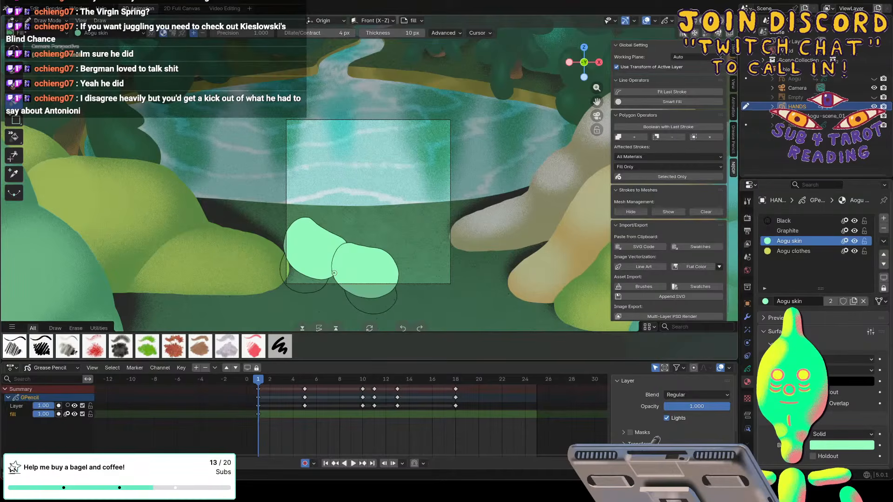
scroll(334, 273, "up", 3)
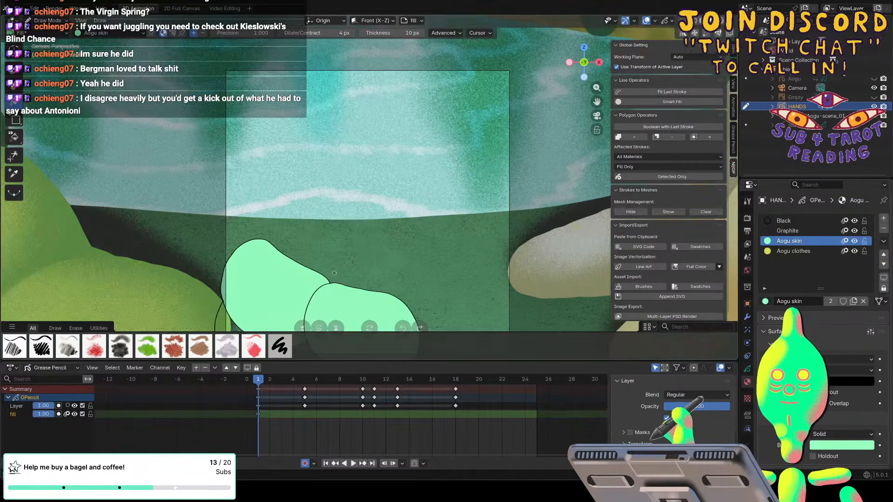
scroll(333, 273, "down", 5, "shift")
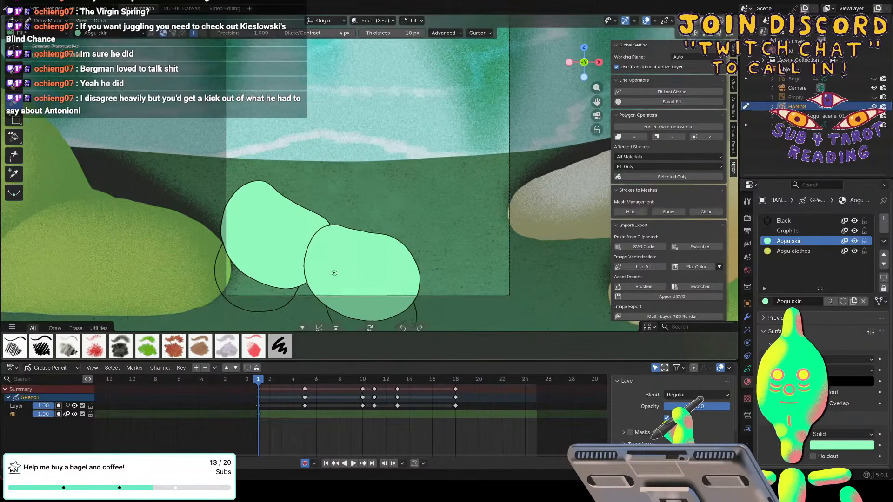
scroll(333, 273, "down", 2, "shift")
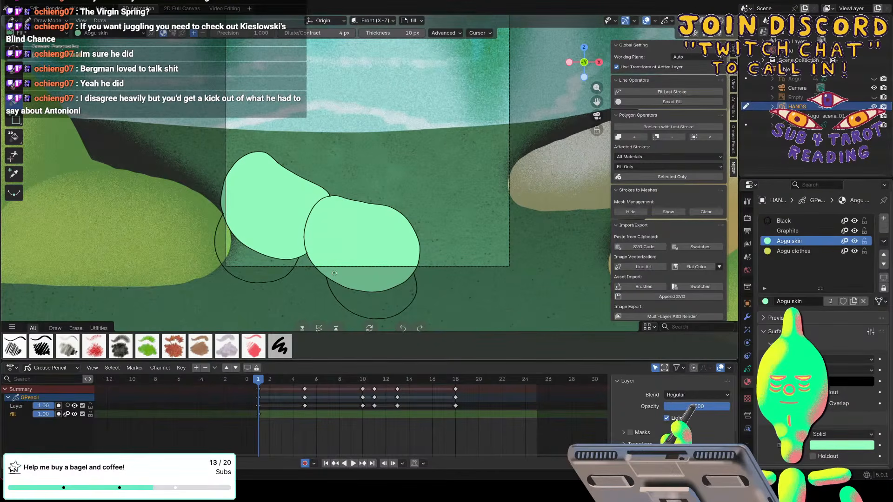
Fill both hand shapes at frames 5 and 10 with the Aogu skin material.
key("Down")
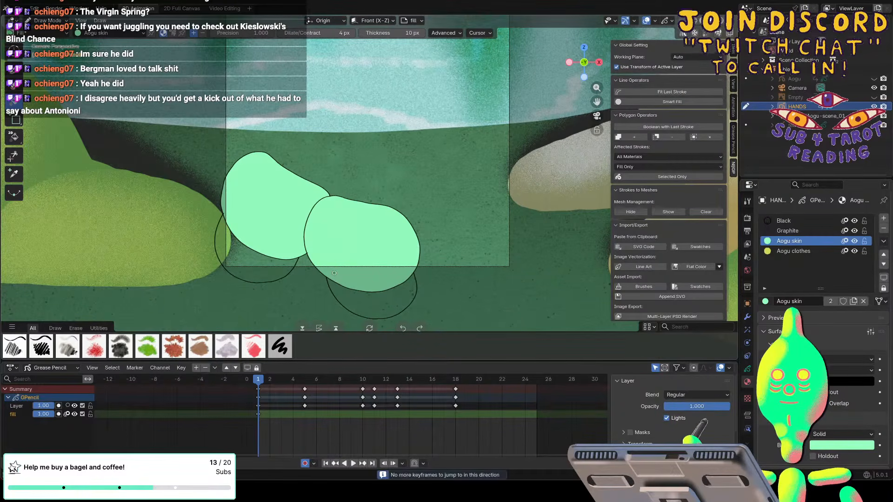
left_click(303, 379)
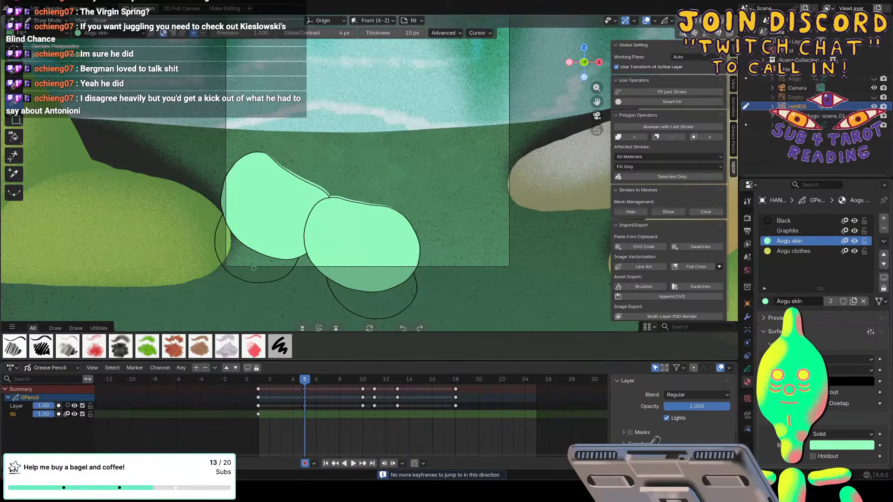
left_click(263, 238)
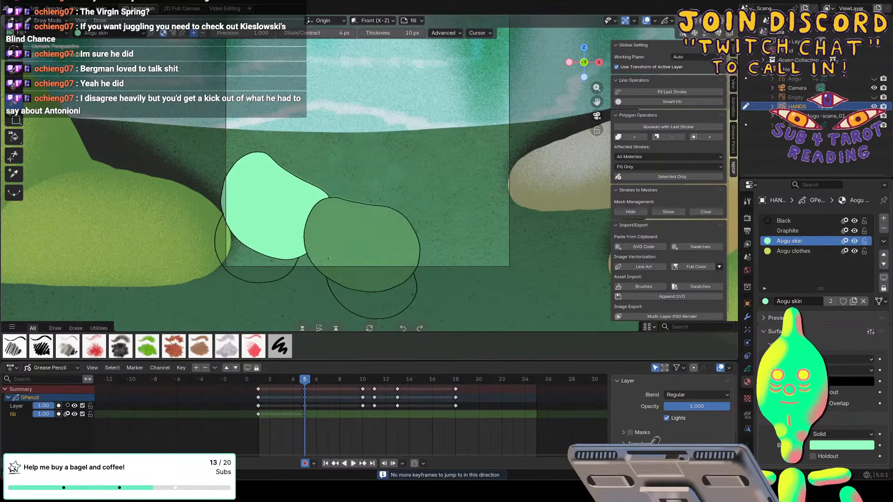
left_click(329, 251)
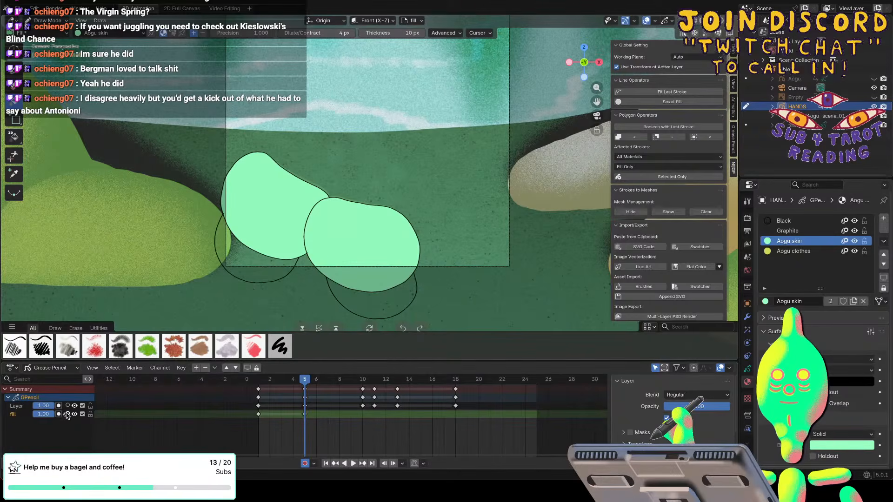
left_click(363, 380)
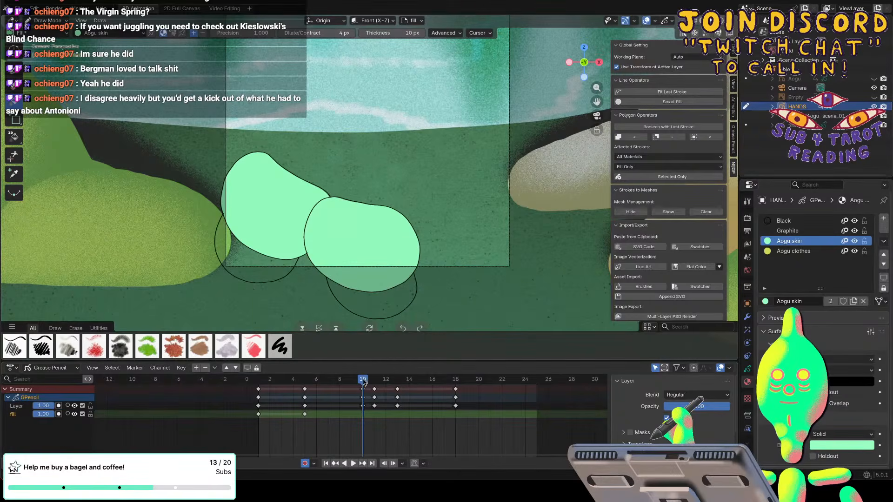
left_click(263, 217)
left_click(327, 245)
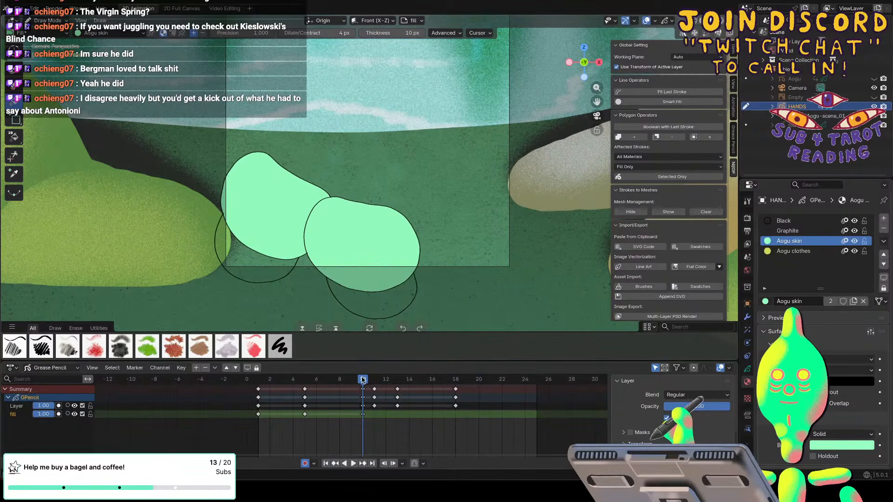
Fill both hand shapes at frames 11 and 13 with the Aogu skin material.
left_click_drag(362, 380, 397, 379)
left_click(287, 223)
left_click(331, 265)
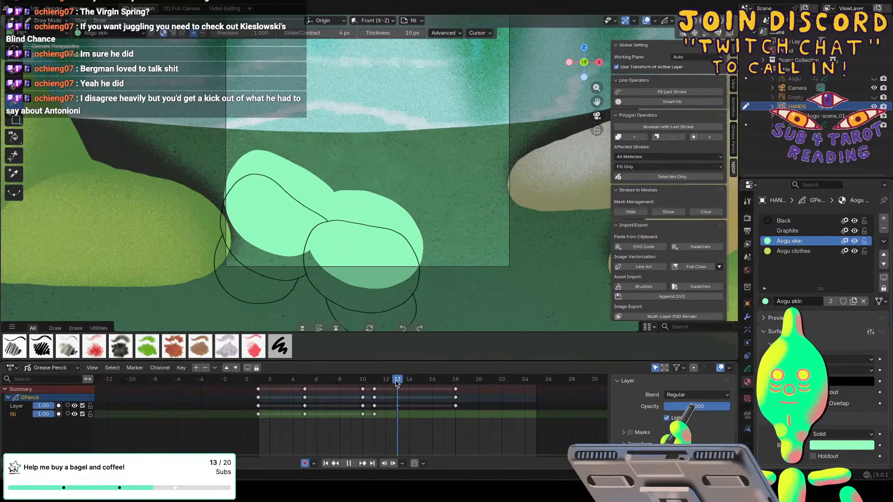
left_click(271, 262)
left_click(312, 273)
Fill both hand shapes at frame 18 with the Aogu skin material.
left_click_drag(394, 376, 456, 378)
left_click(298, 188)
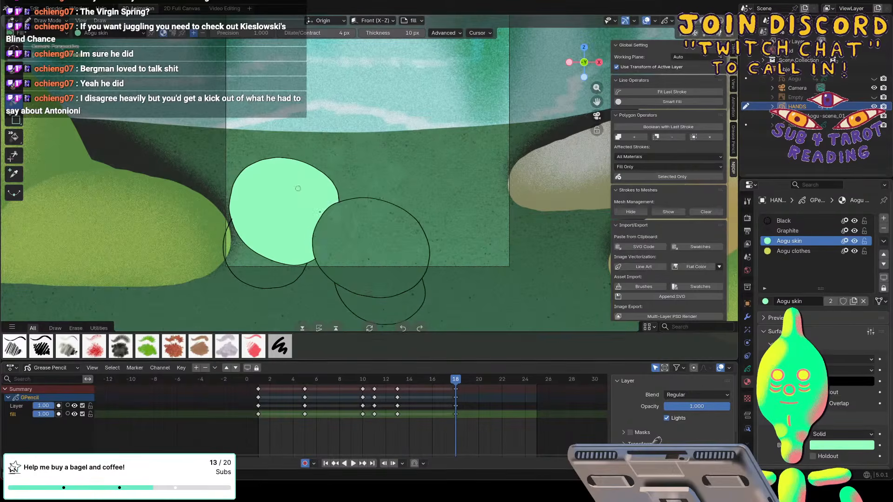
left_click(354, 228)
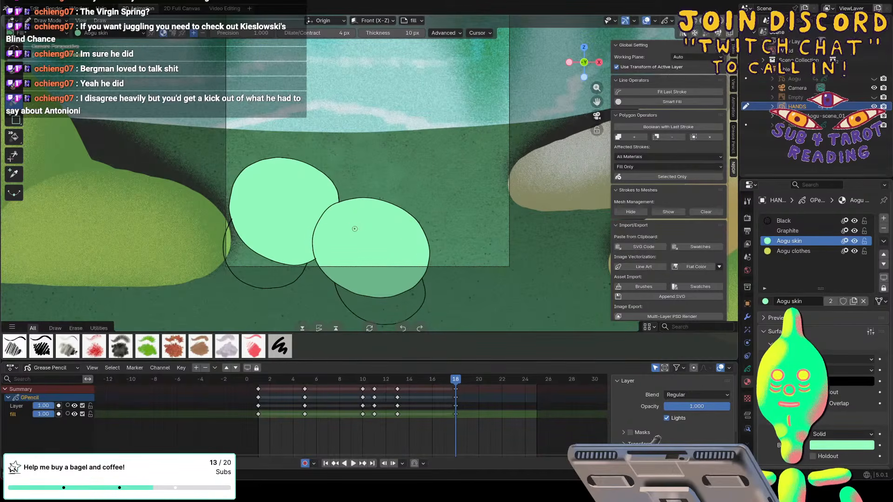
Make the Aogu clothes material active and fill both cuffs below the hands at frame 18.
left_click(793, 251)
left_click(375, 308)
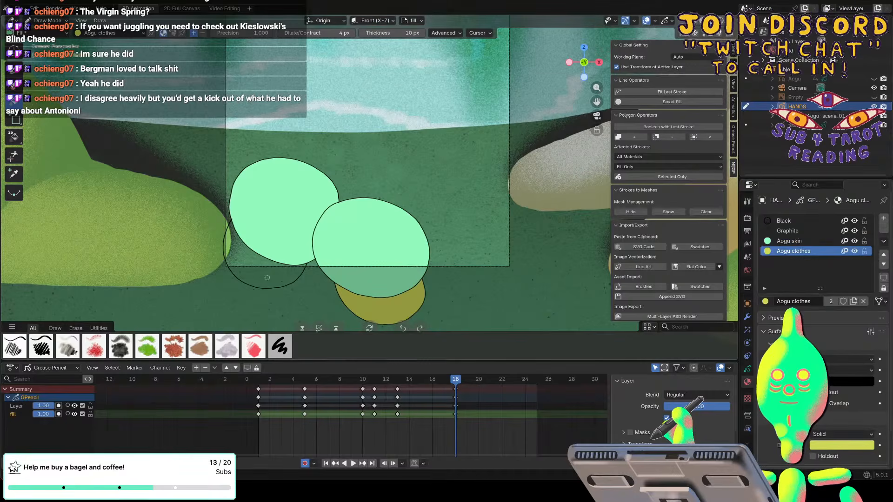
left_click(259, 275)
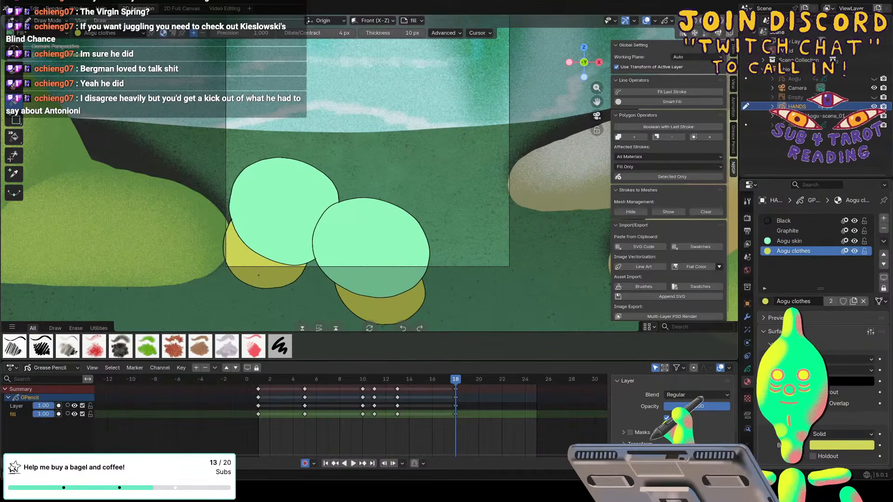
Fill both cuffs at frames 13 and 11 with the Aogu clothes material.
left_click(393, 381)
left_click(372, 316)
left_click(234, 281)
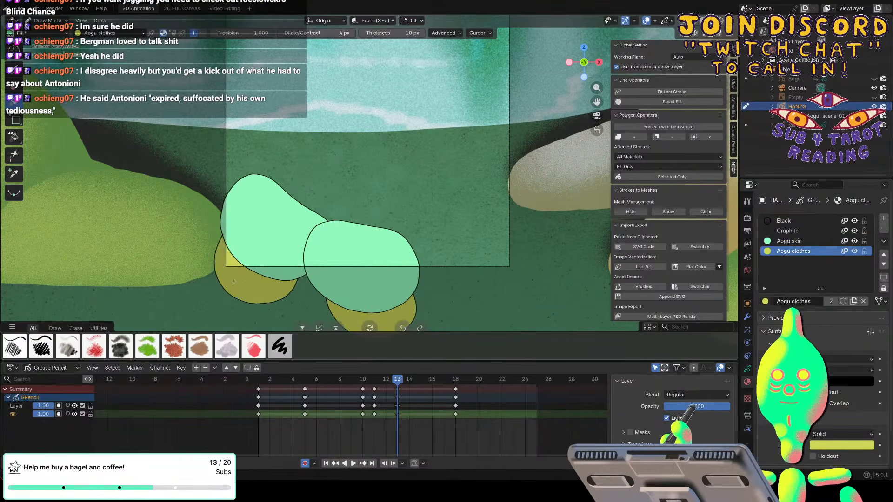
key("Down")
left_click(255, 274)
left_click(377, 305)
Fill both cuffs at frames 10 and 5 with the Aogu clothes material.
key("Down")
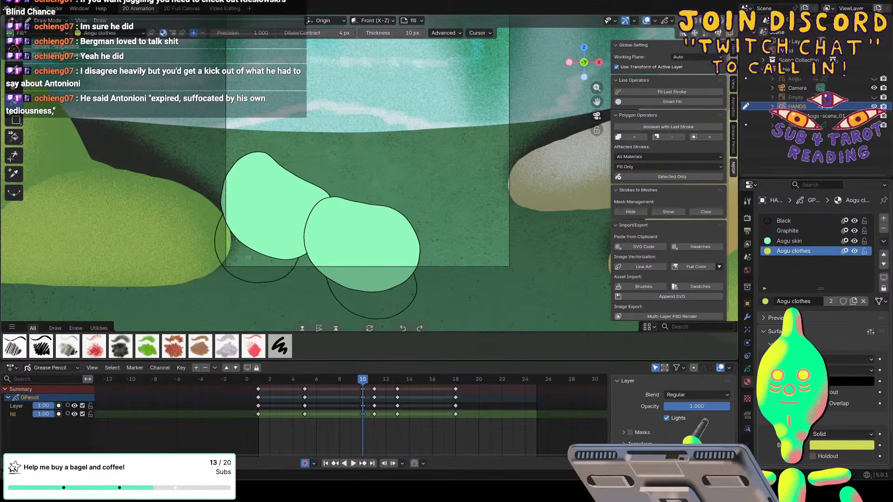
left_click(248, 258)
left_click(372, 302)
key("Down")
left_click(246, 262)
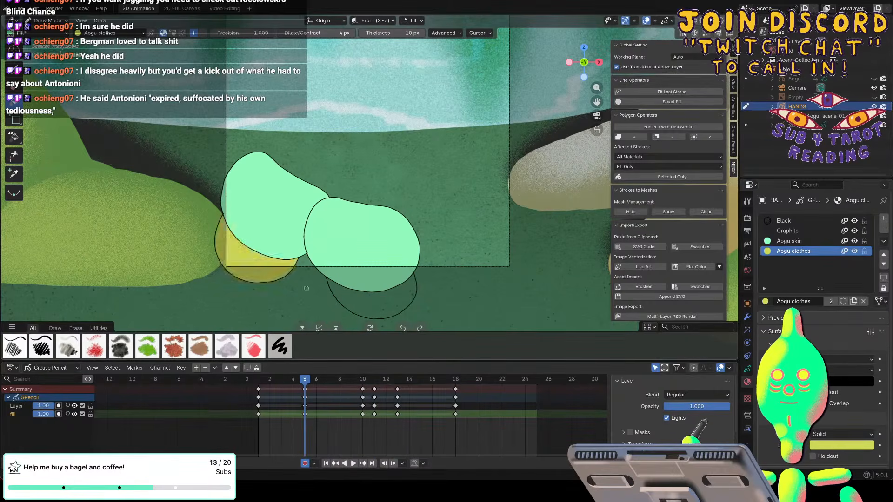
left_click(371, 297)
Fill both cuffs at frame 1 with the Aogu clothes material.
key("Down")
left_click(249, 261)
left_click(357, 300)
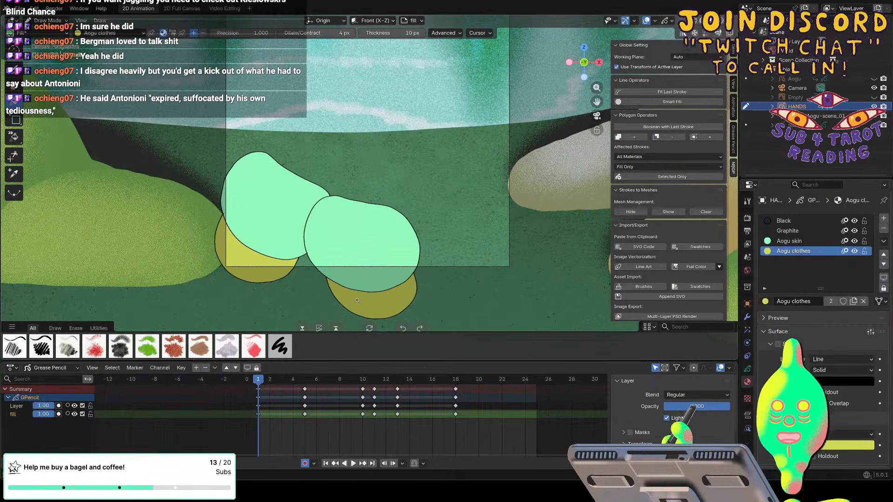
mouse_move(261, 382)
left_mouse_down()
mouse_move(481, 384)
mouse_move(260, 376)
left_mouse_up()
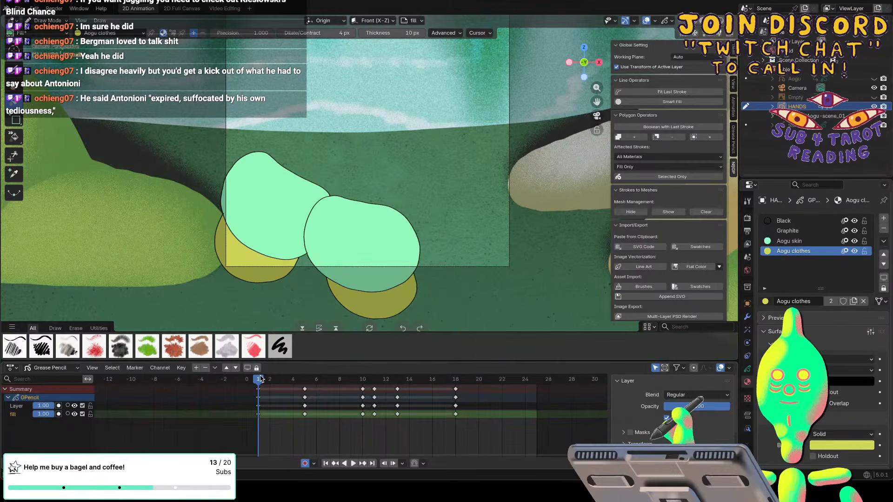
Show the Aogu object again and play back the coloured animation together with the hands.
left_click(873, 79)
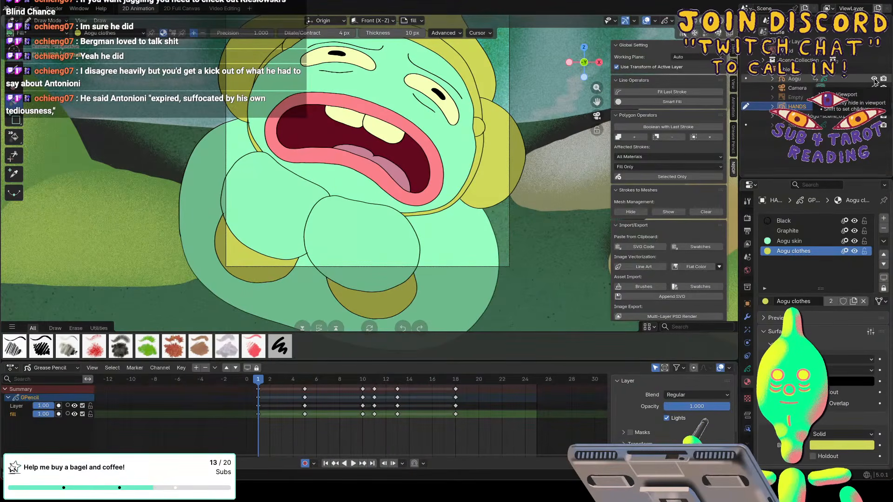
scroll(134, 175, "up", 3, "shift")
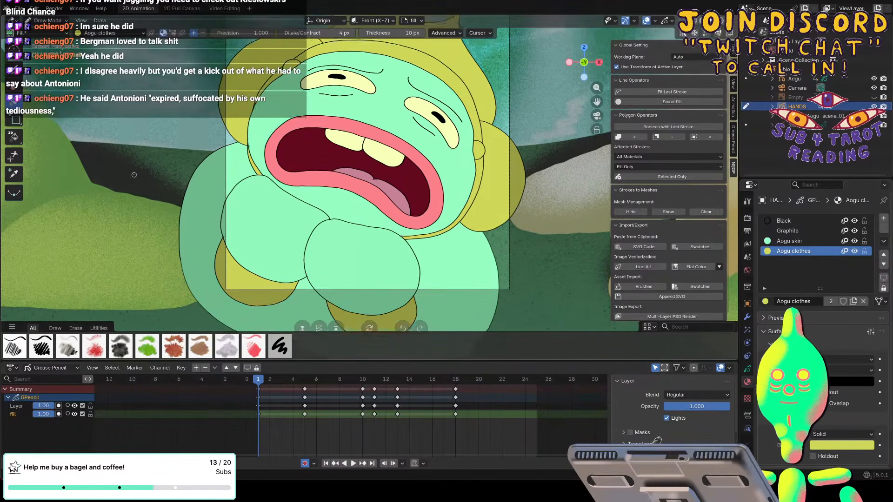
scroll(133, 174, "up", 4, "shift")
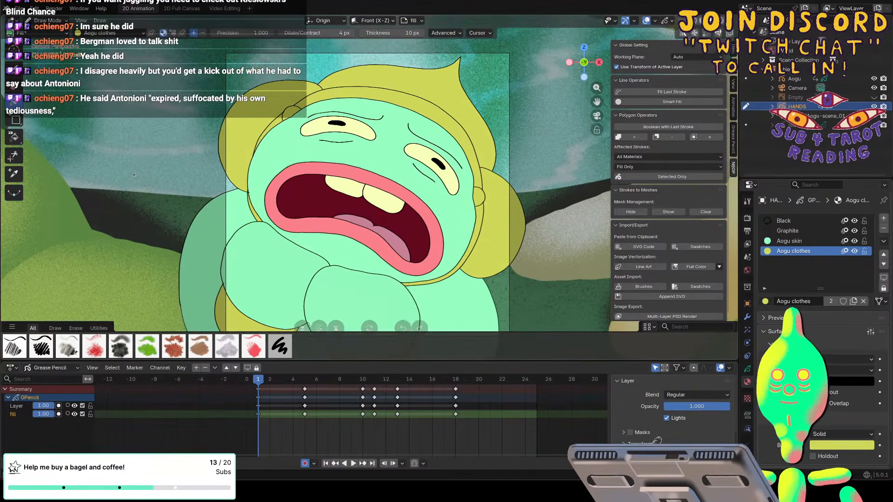
scroll(134, 175, "down", 1, "shift")
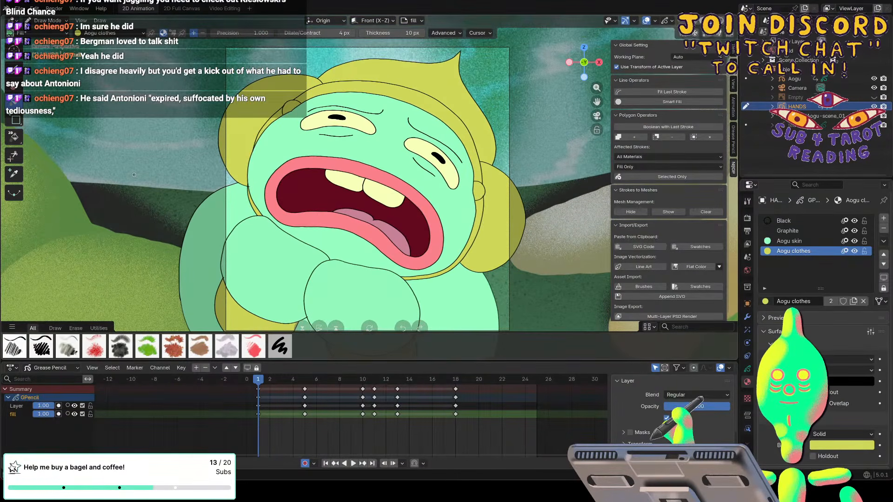
scroll(134, 175, "down", 1)
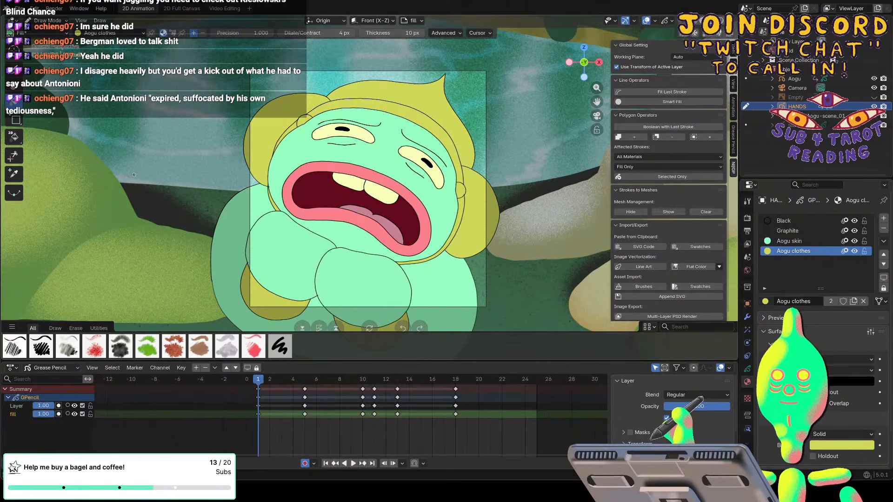
key("space")
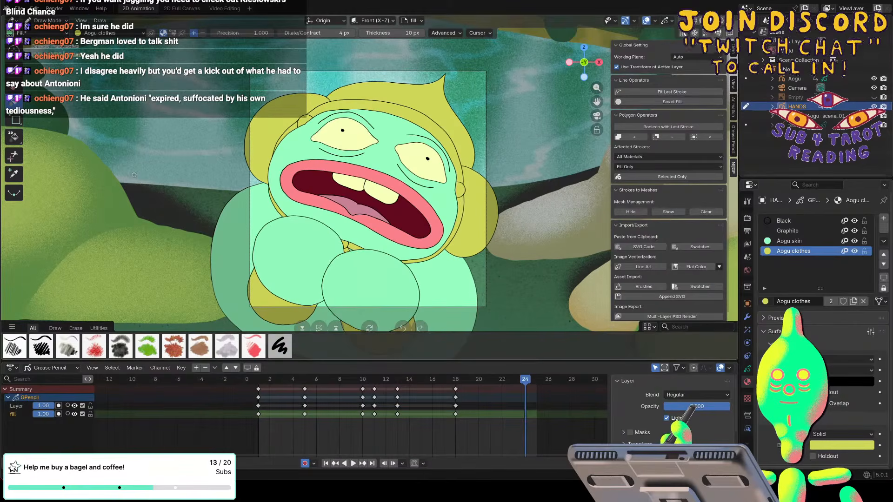
key("Escape")
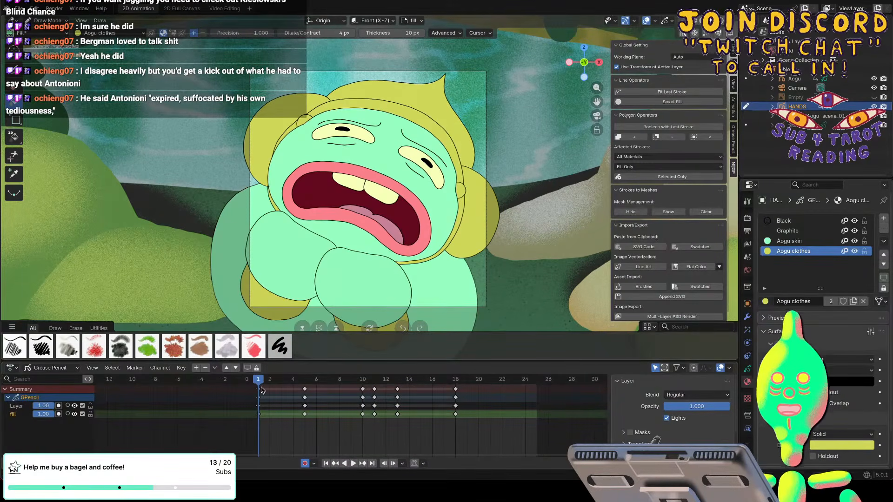
Show the tears object, switch drawing to it at frame 1, and save the file.
key("ctrl+s")
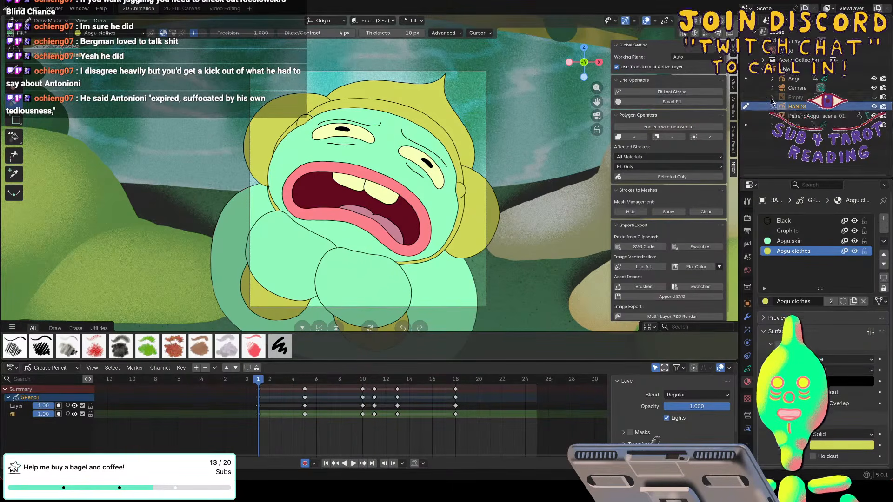
left_click(792, 125)
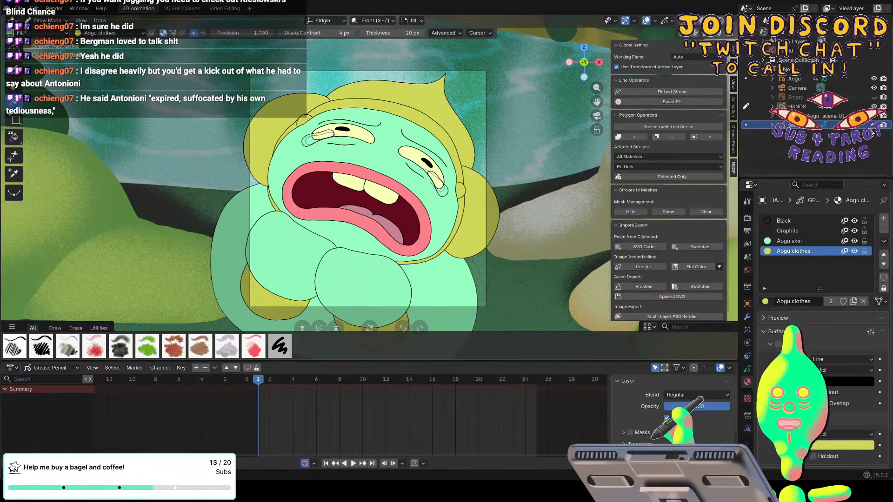
left_click(793, 126)
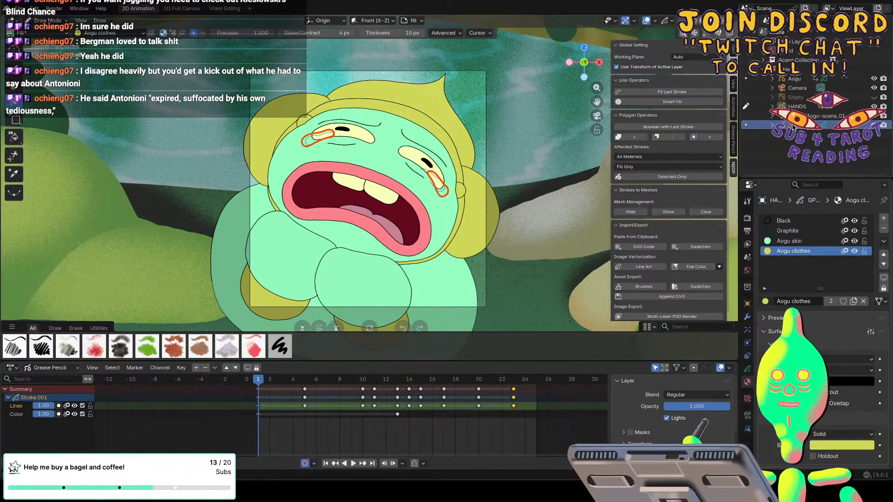
left_click(745, 125)
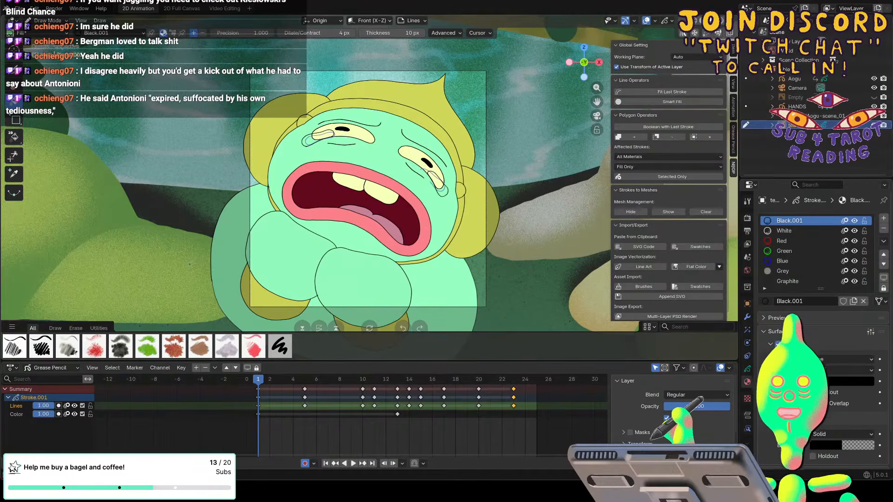
key("ctrl+s")
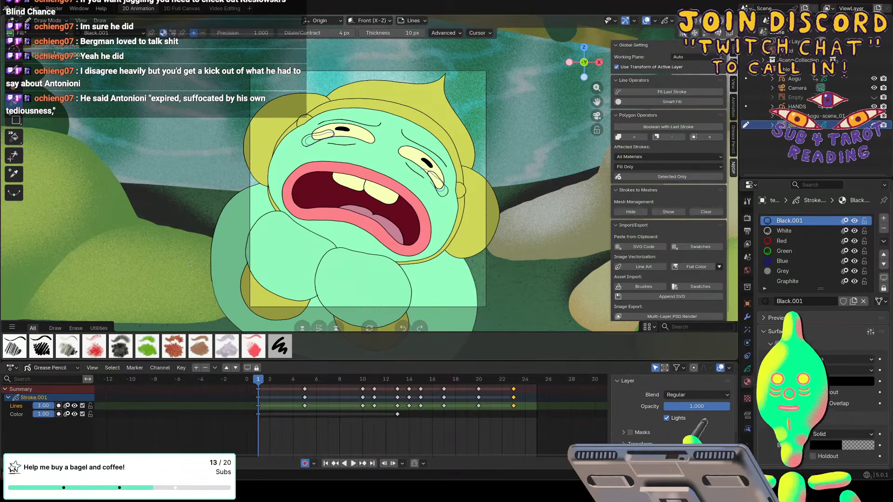
Open the recent scene file with Aogu and the sword-wielding giant and play its animation.
left_click(19, 8)
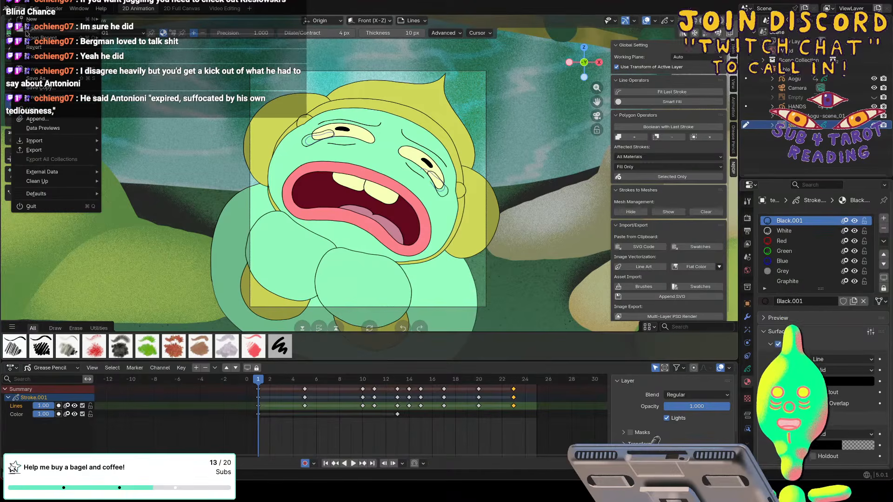
mouse_move(33, 39)
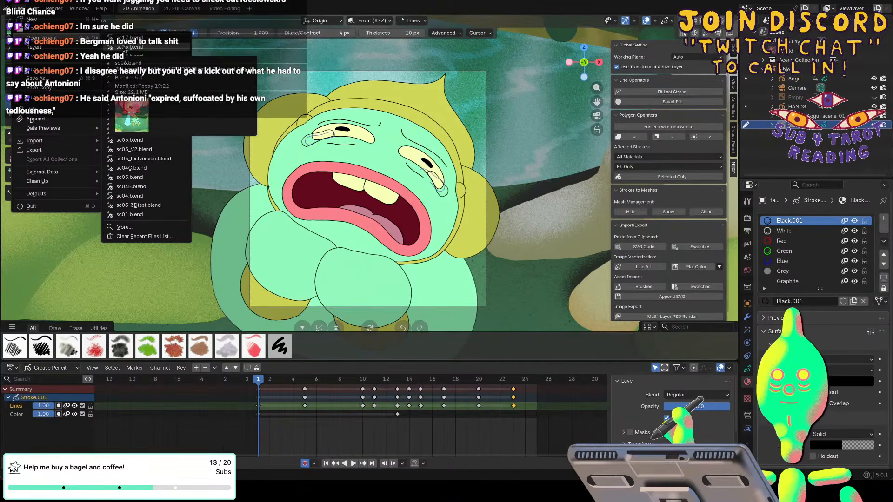
left_click(122, 47)
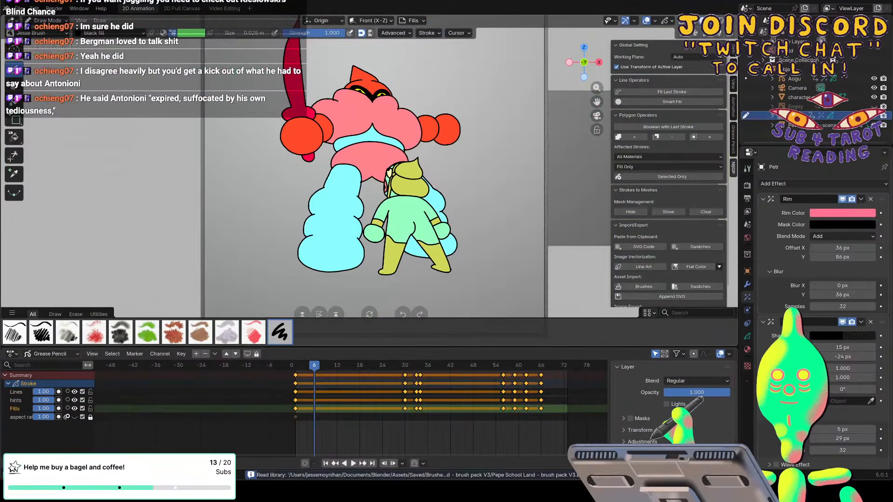
key("space")
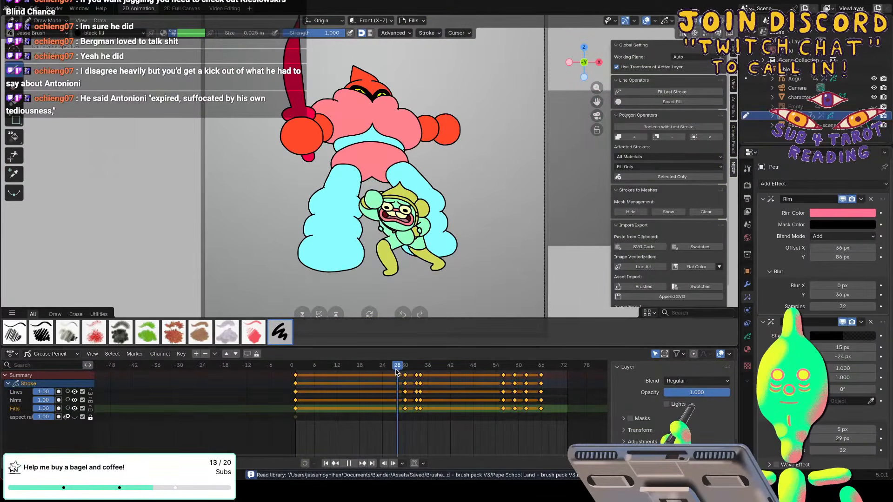
Select the Aogu object, review its animation up to frame 10, and inspect the tears up close with the painted background shown.
left_click_drag(396, 372, 425, 371)
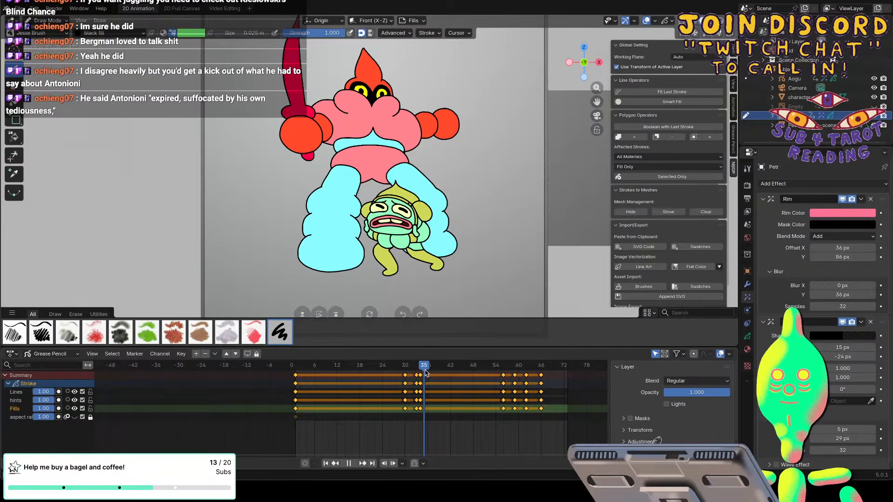
left_click(792, 79)
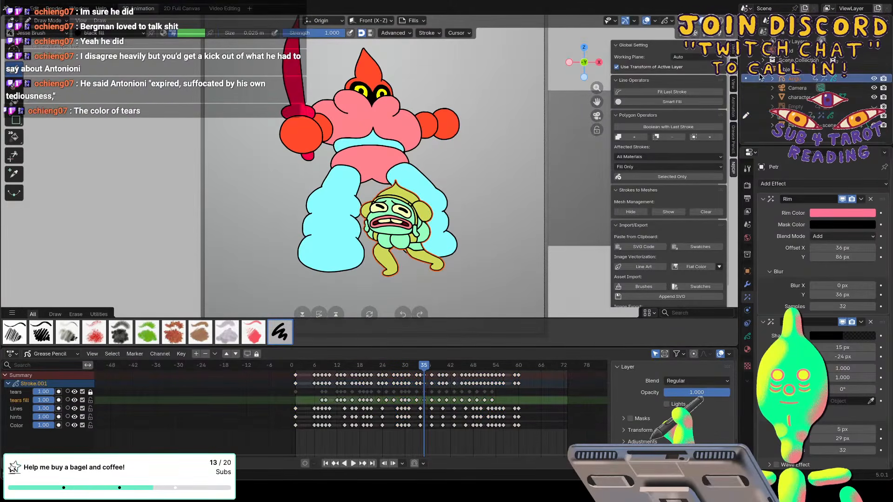
key("space")
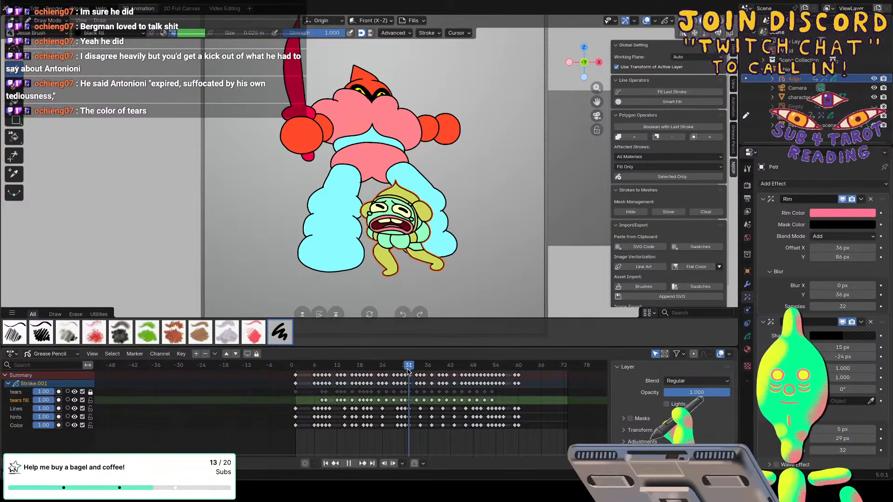
left_click_drag(383, 372, 329, 373)
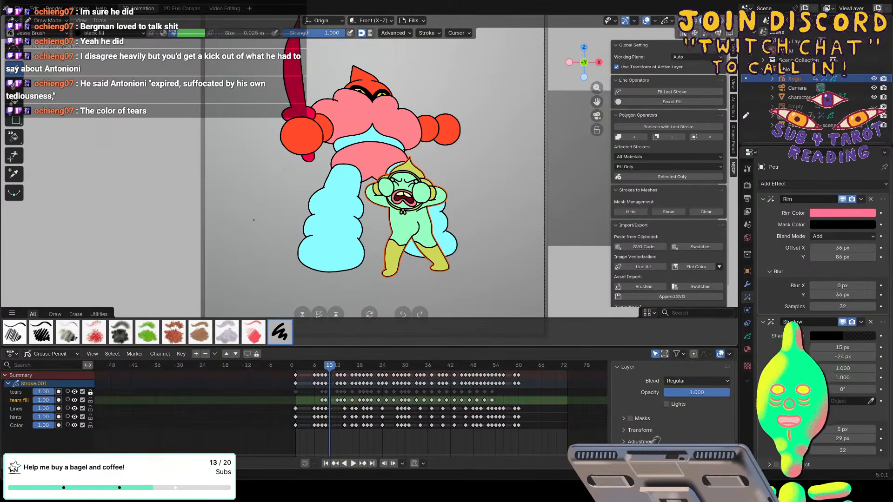
left_click(713, 21)
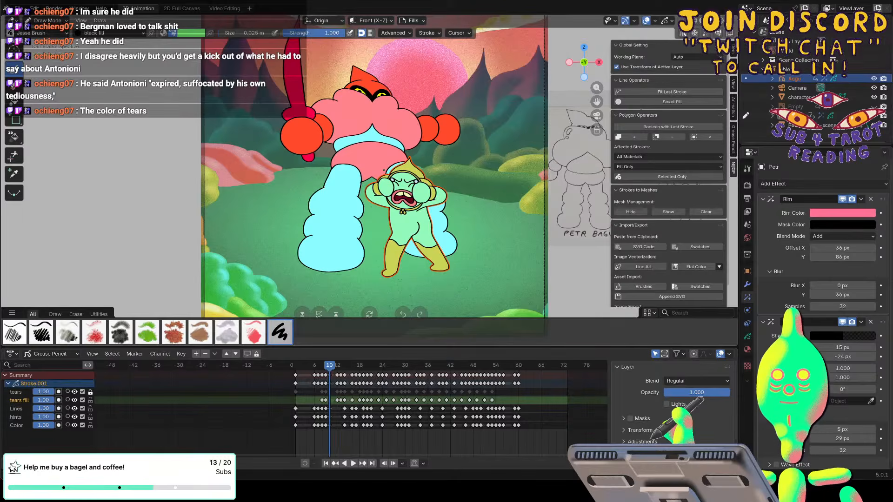
scroll(398, 184, "up", 8)
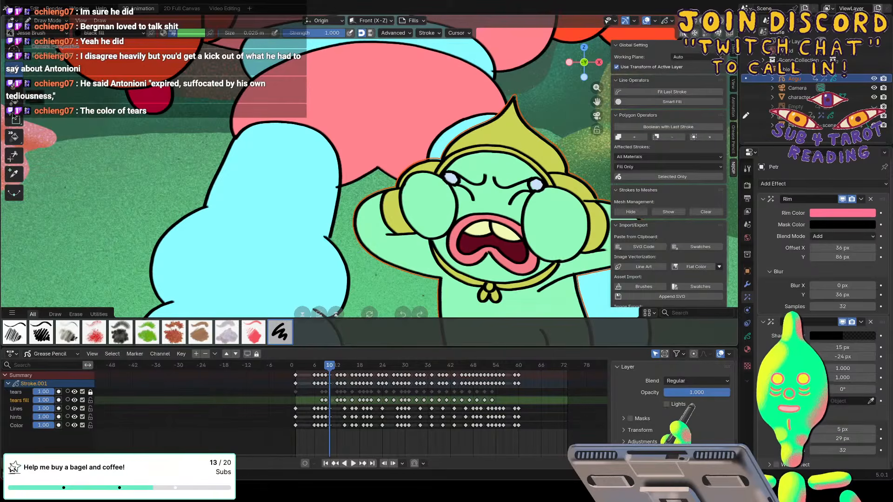
Try to sample the colour of Aogu's tears at frame 10 with the Eyedropper and check it in the Jesse Brush colour palette.
left_click(14, 175)
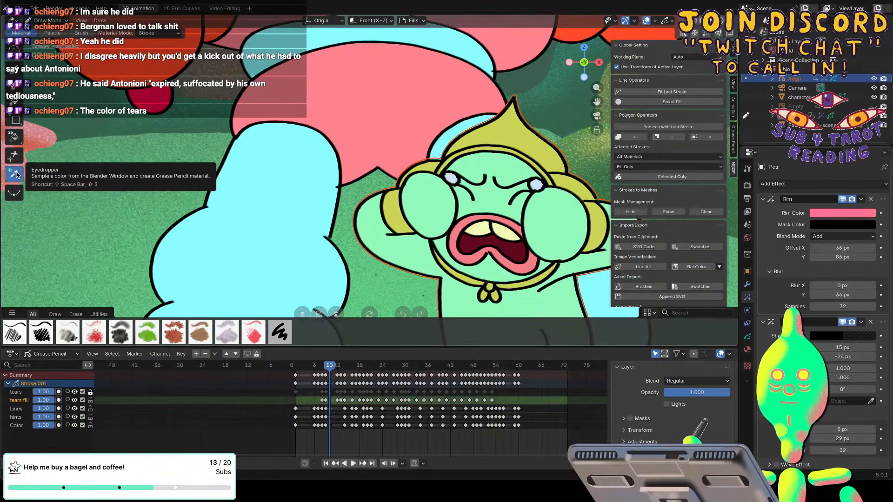
left_click(280, 332)
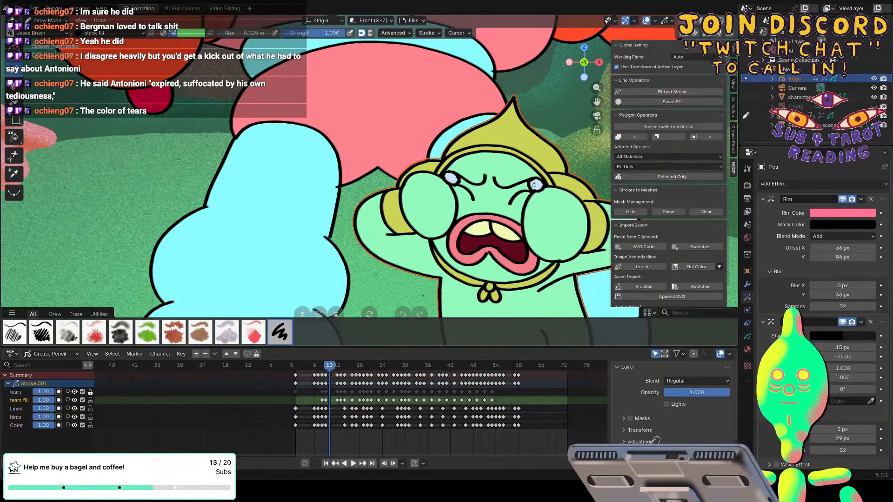
left_click(15, 176)
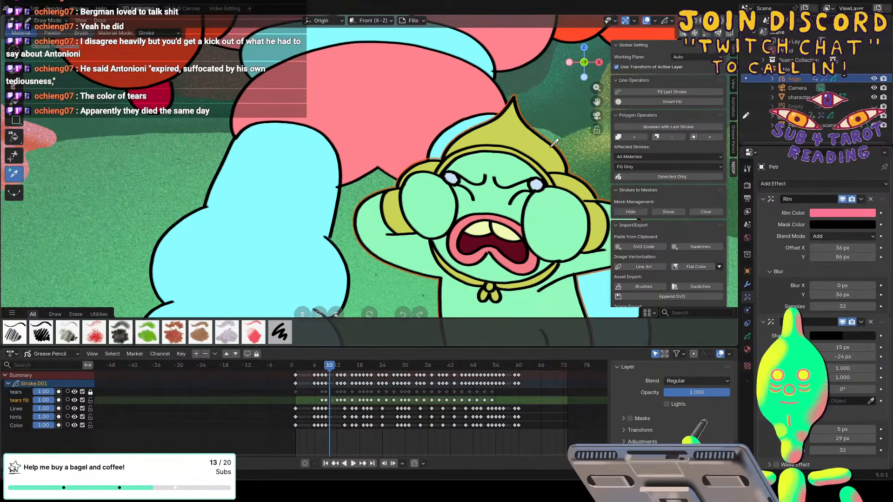
left_click(274, 334)
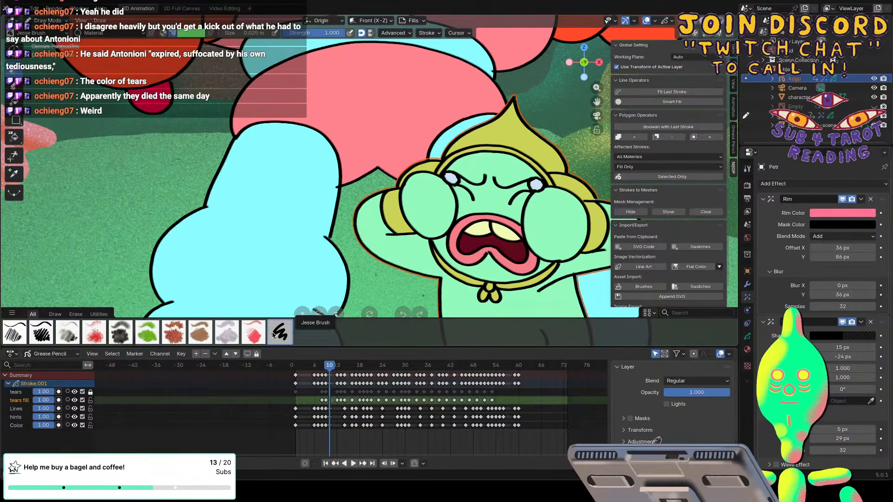
left_click(189, 33)
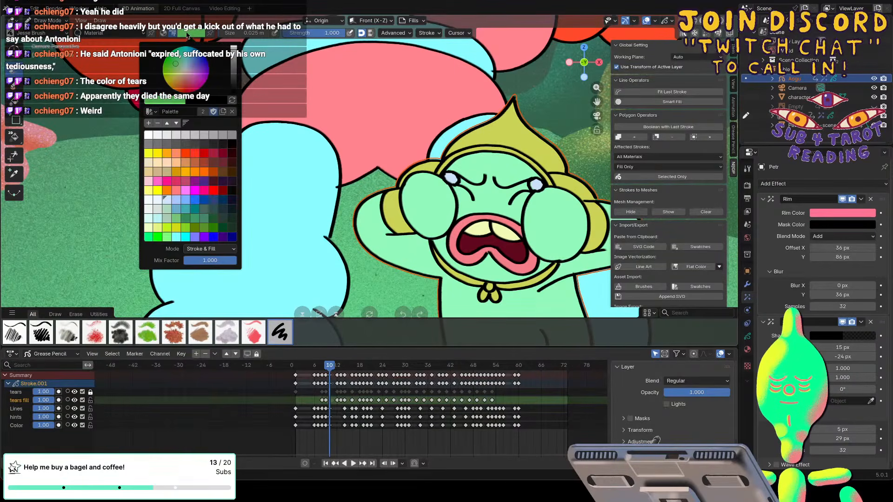
left_click(14, 175)
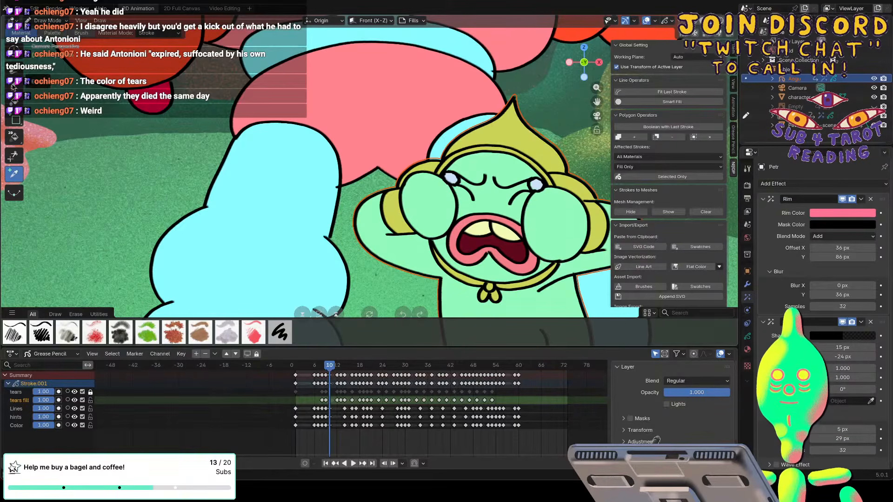
left_click(278, 332)
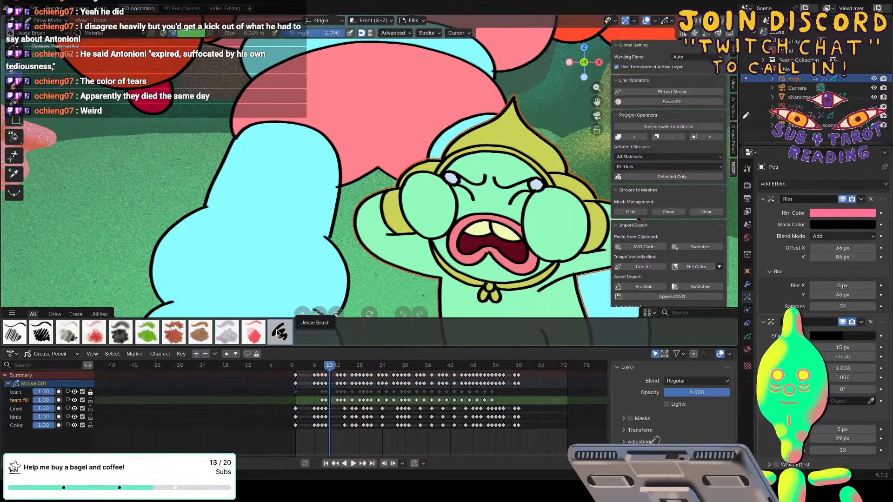
left_click(186, 34)
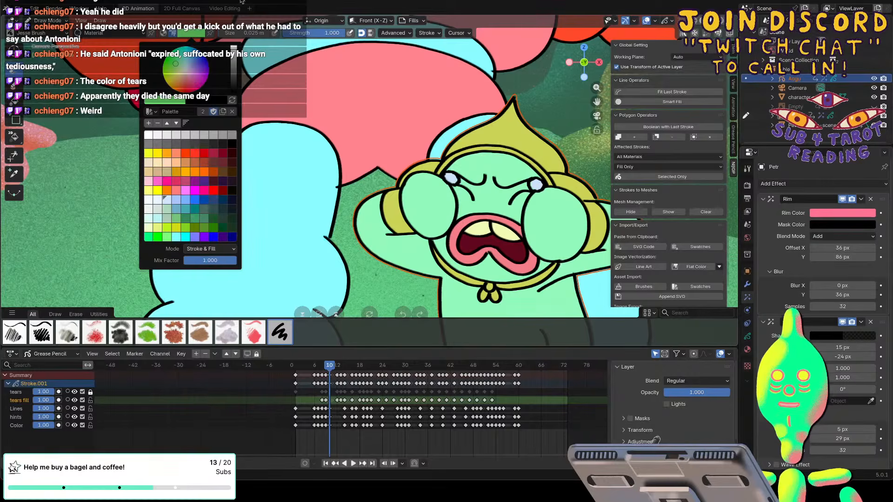
Try to open the recent file sc17.blend from the giant scene.
left_click(21, 13)
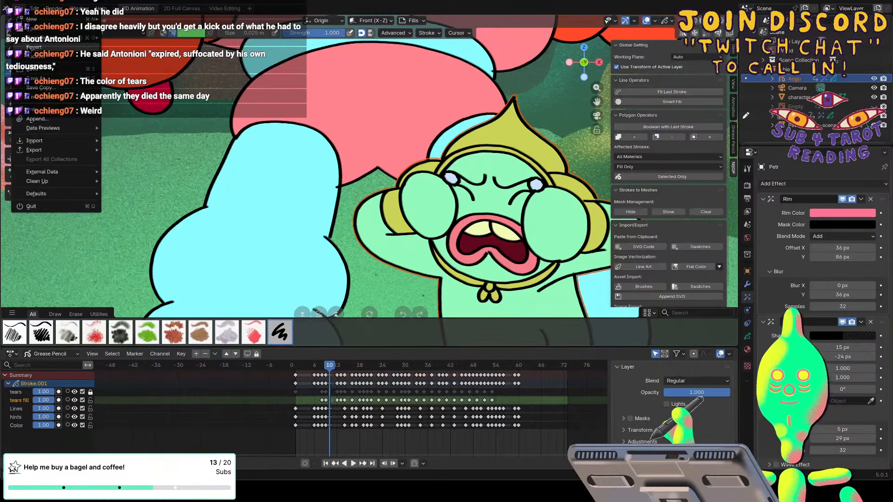
mouse_move(79, 38)
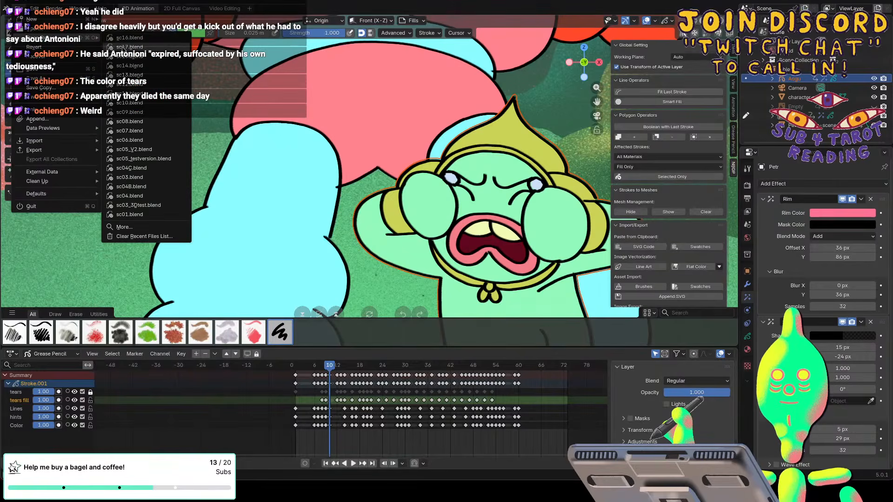
left_click(124, 47)
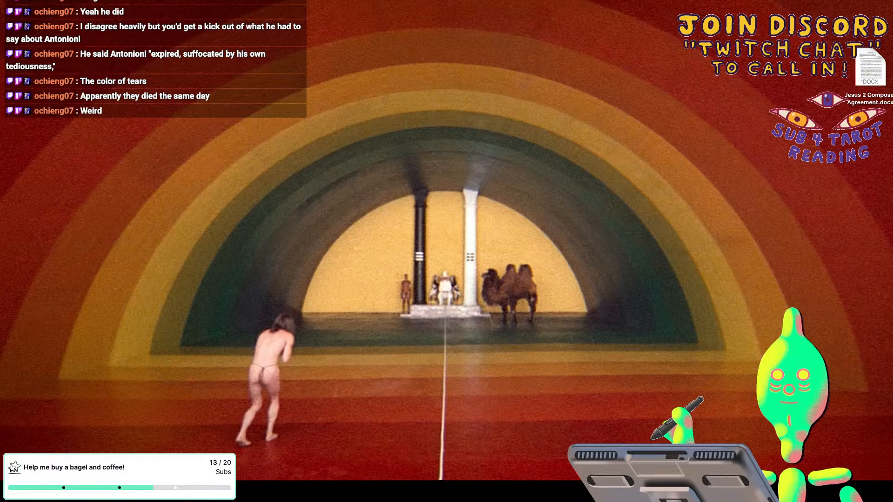
Relaunch Blender, dismiss the splash screen, and open the recent file sc17.blend.
mouse_move(120, 476)
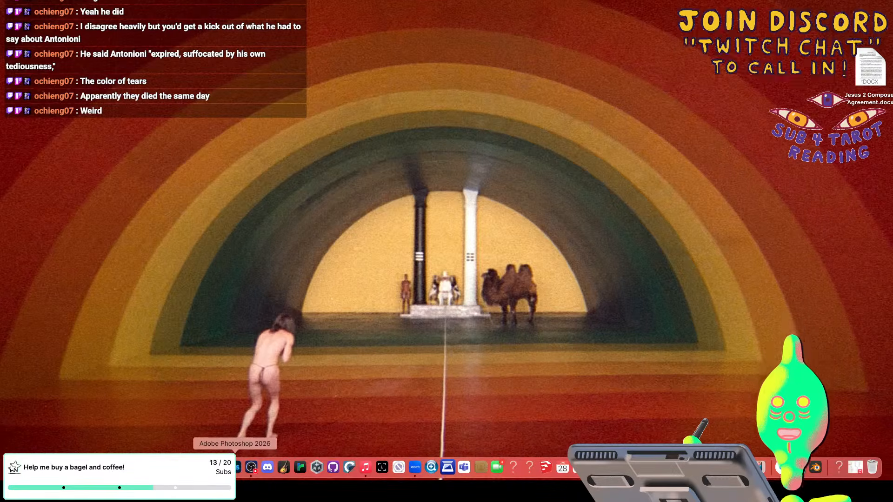
right_click(416, 466)
left_click(417, 440)
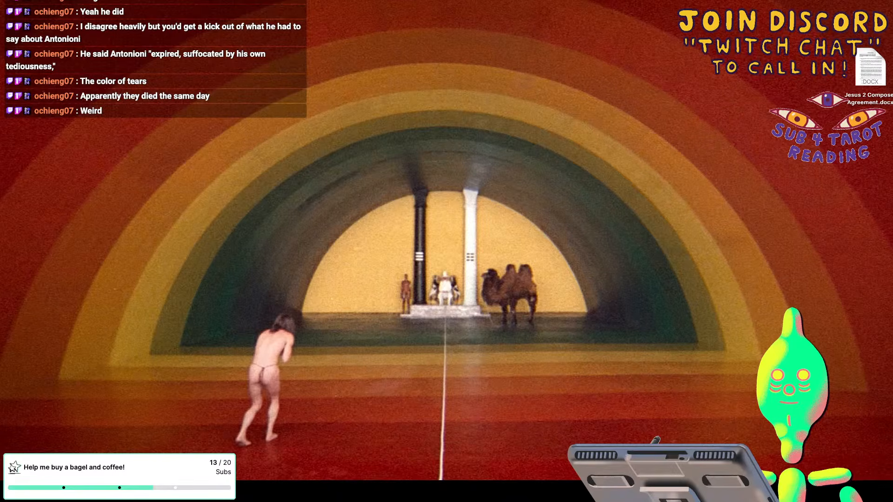
mouse_move(120, 476)
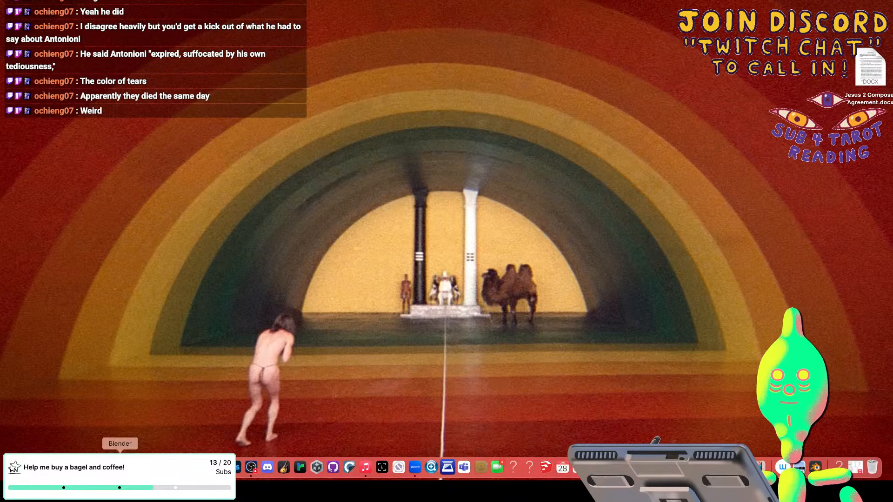
left_click(120, 467)
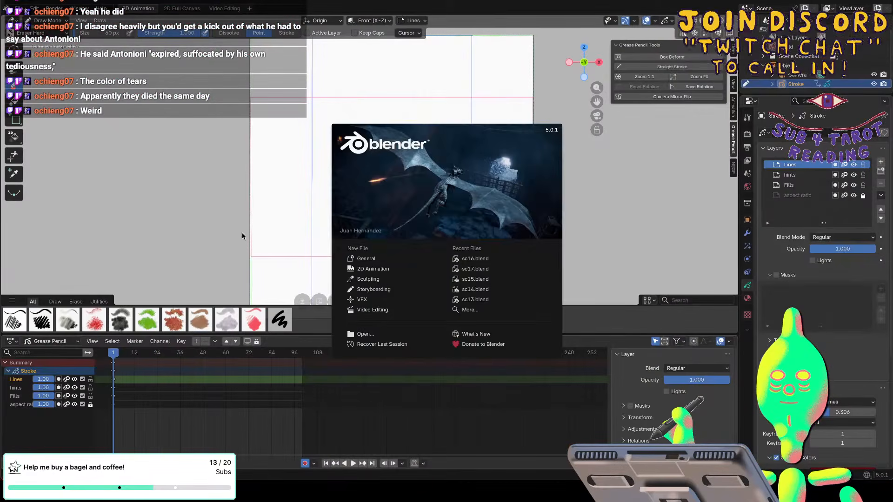
key("Escape")
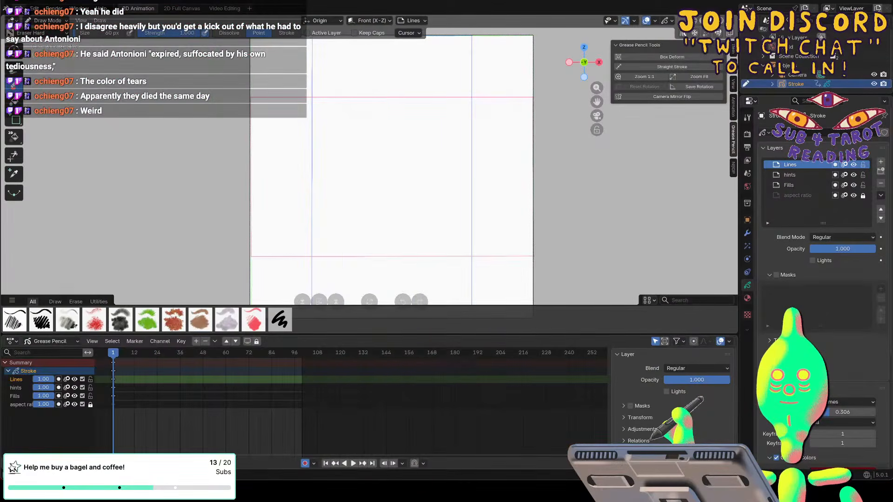
left_click(21, 8)
mouse_move(93, 37)
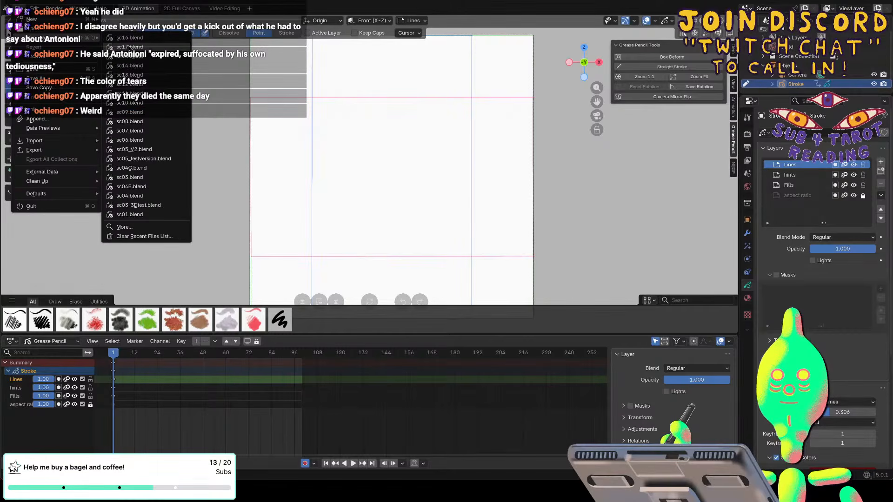
left_click(129, 47)
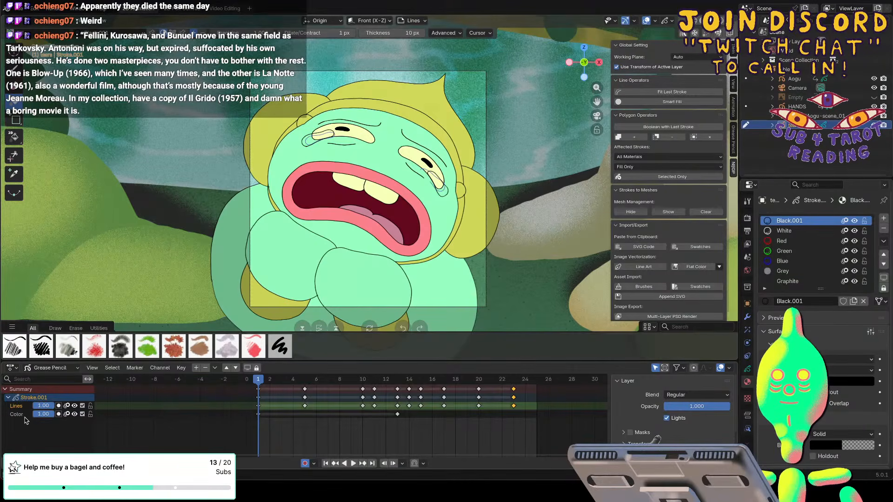
Make the tears object's Color layer active and insert keyframes on only that channel at frames 5, 10 and 11.
left_click(24, 416)
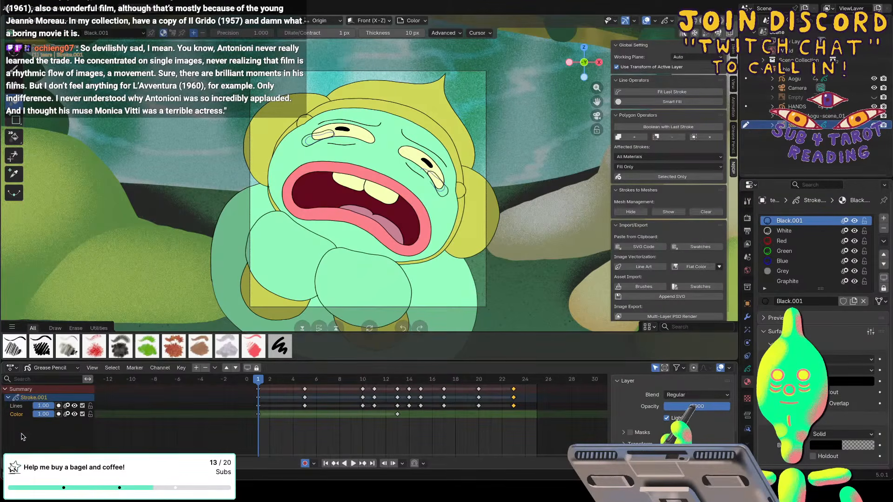
left_click(305, 380)
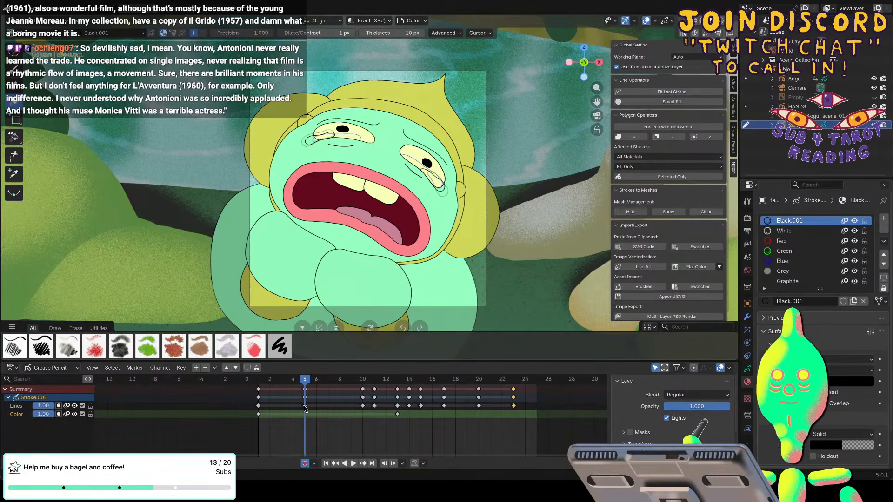
key("i")
left_click(316, 410)
key("space")
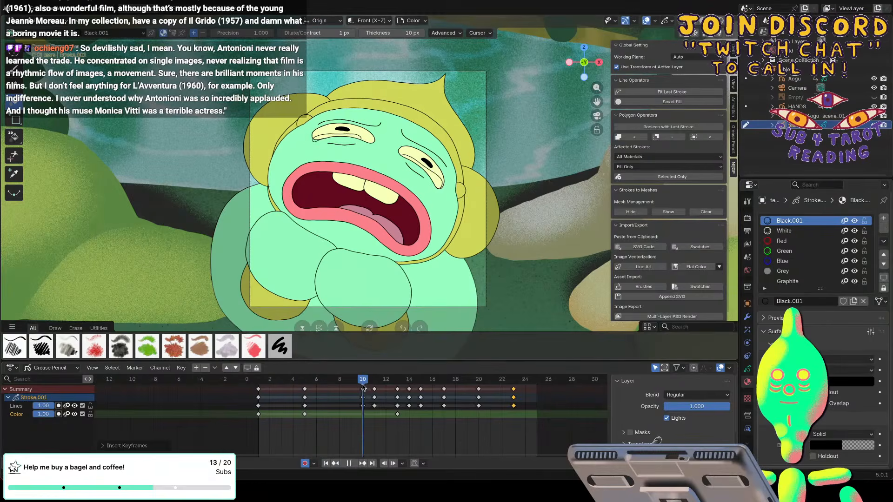
key("space")
key("i")
left_click(337, 418)
key("Right")
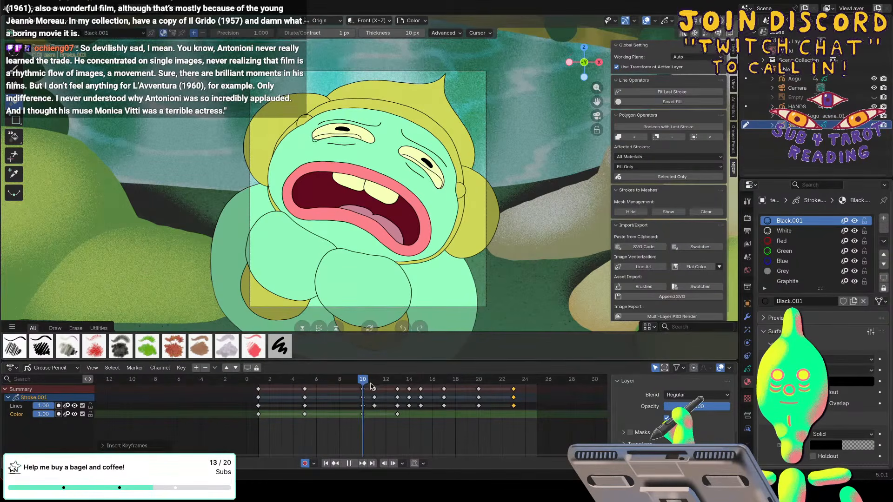
key("i")
left_click(357, 418)
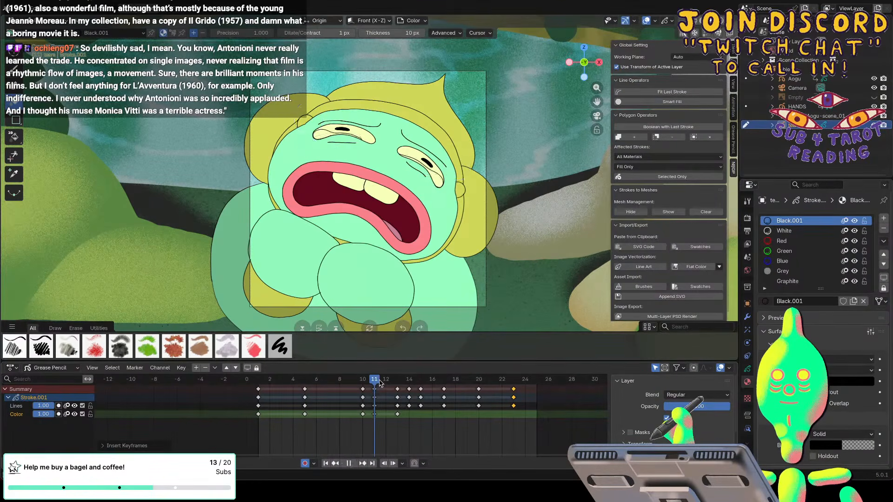
Insert keyframes on only the tears' Color layer at frames 14, 15 and 17.
key("Right")
key("Right")
key("Right")
key("i")
left_click(393, 415)
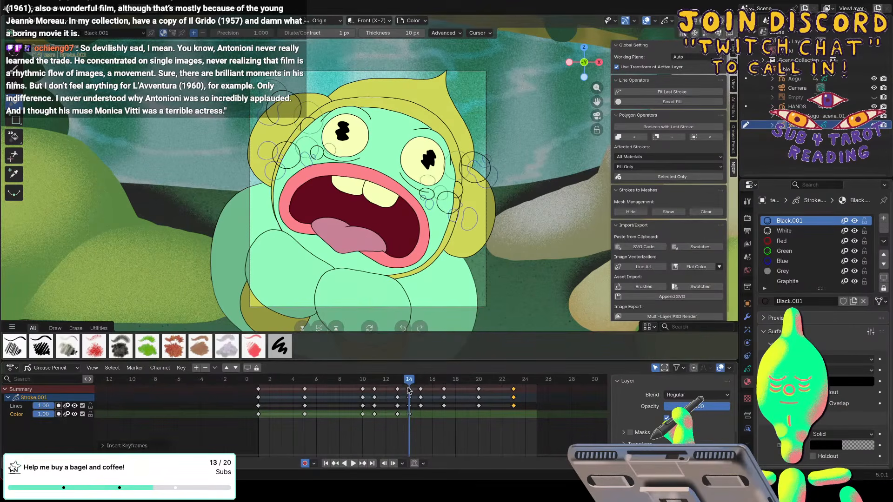
key("Right")
key("i")
left_click(421, 415)
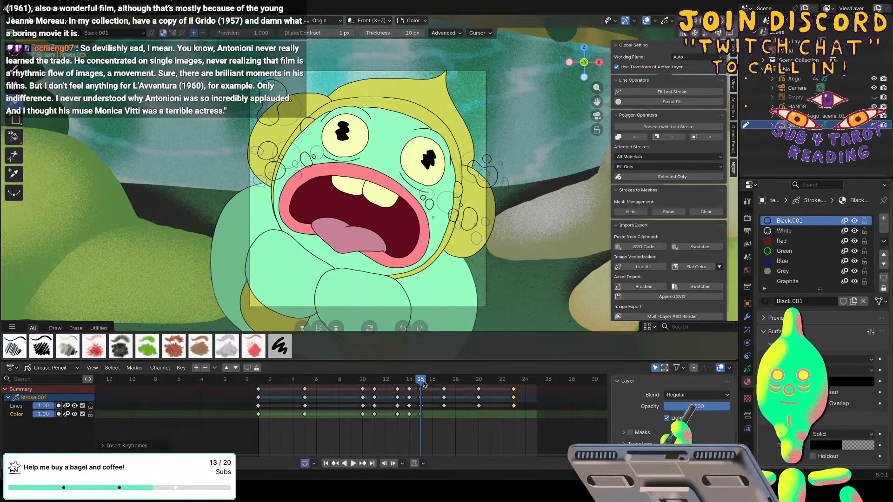
key("Right")
key("Right")
key("i")
left_click(443, 415)
Insert keyframes on only the tears' Color layer at frames 20 and 23.
key("Right")
key("Right")
key("Right")
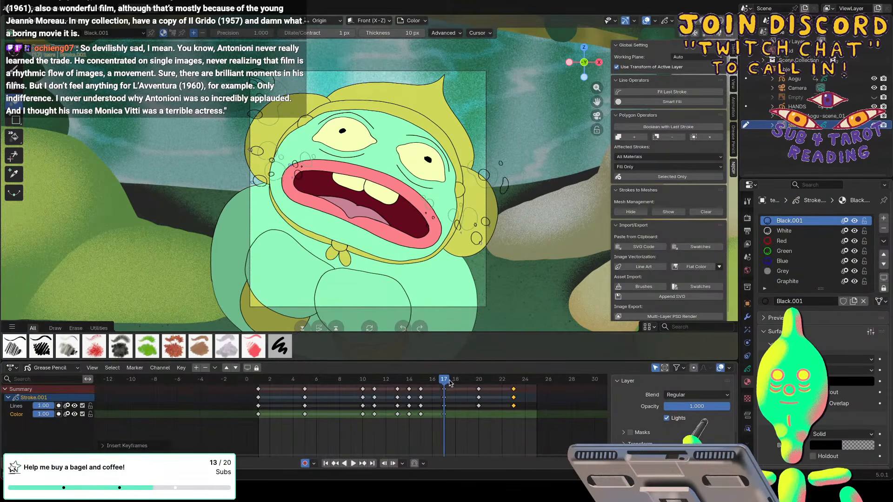
key("i")
left_click(476, 414)
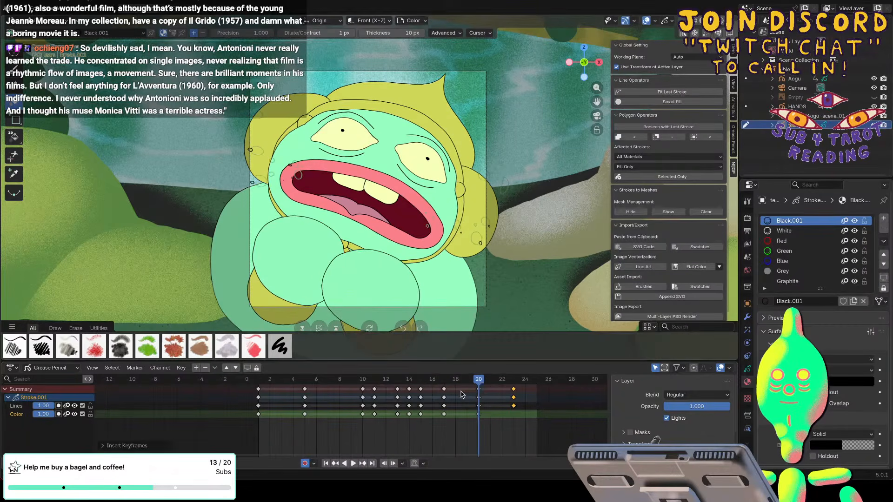
key("Right")
key("Right")
key("Right")
key("i")
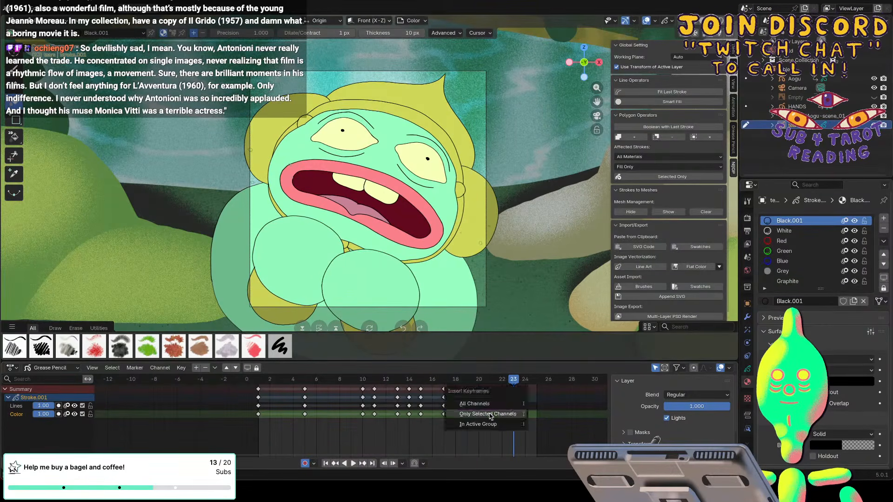
left_click(490, 415)
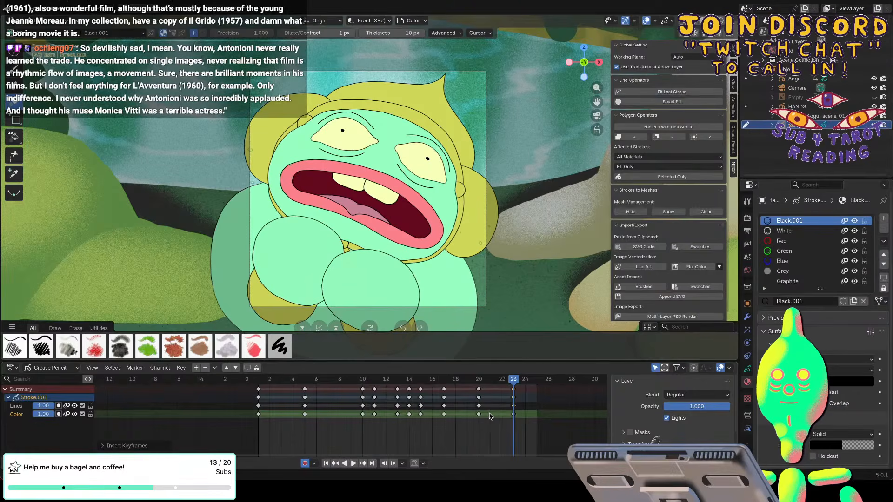
At frame 1, set the Draw brush to use the color attribute with a pale blue from the palette for the tears.
left_click(258, 380)
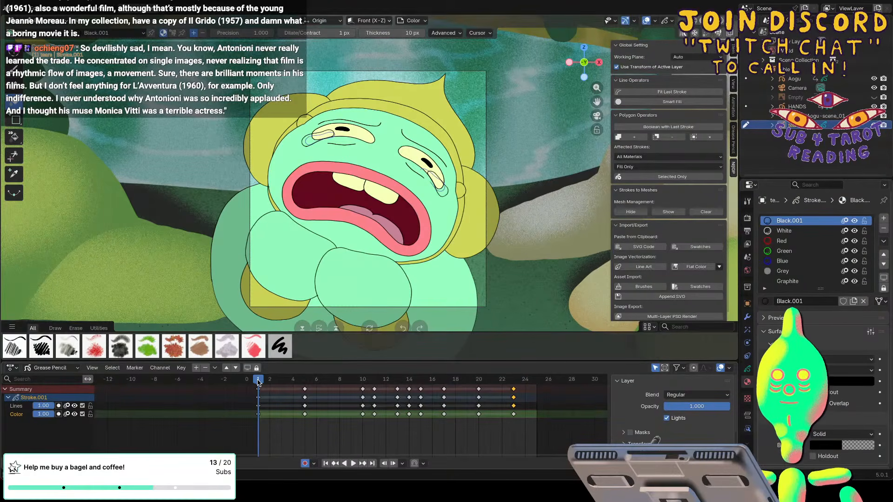
left_click(12, 71)
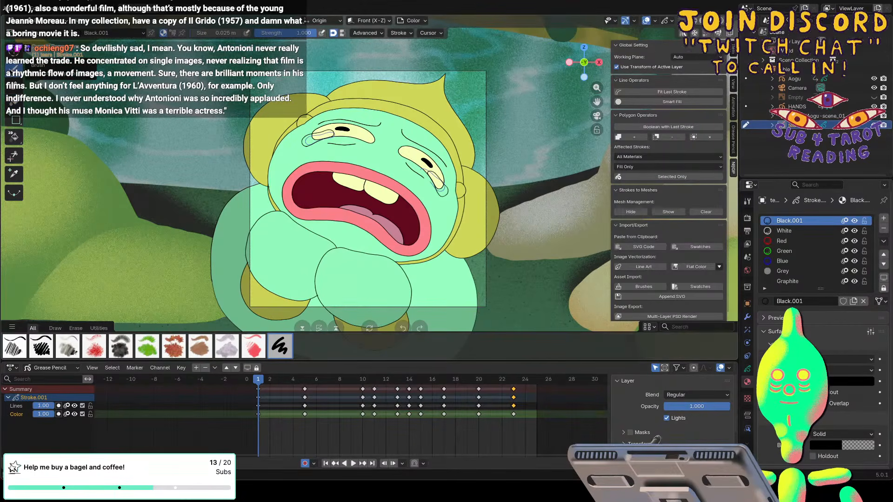
left_click(173, 33)
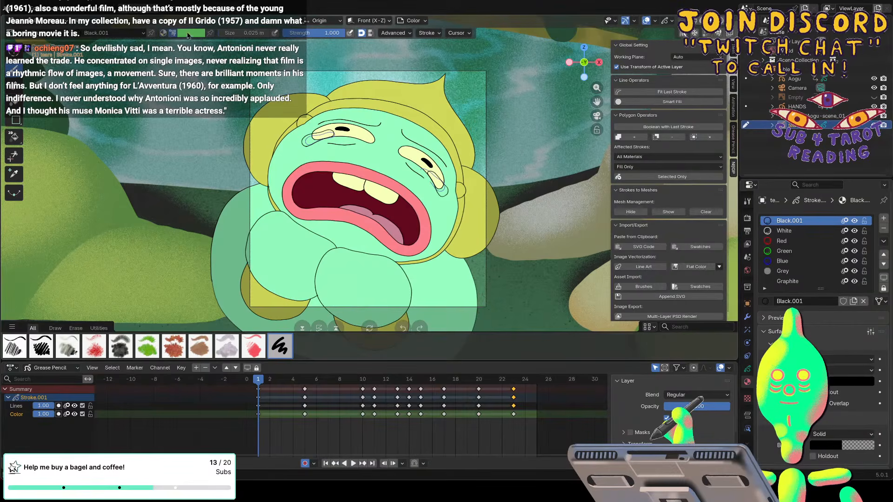
left_click(184, 33)
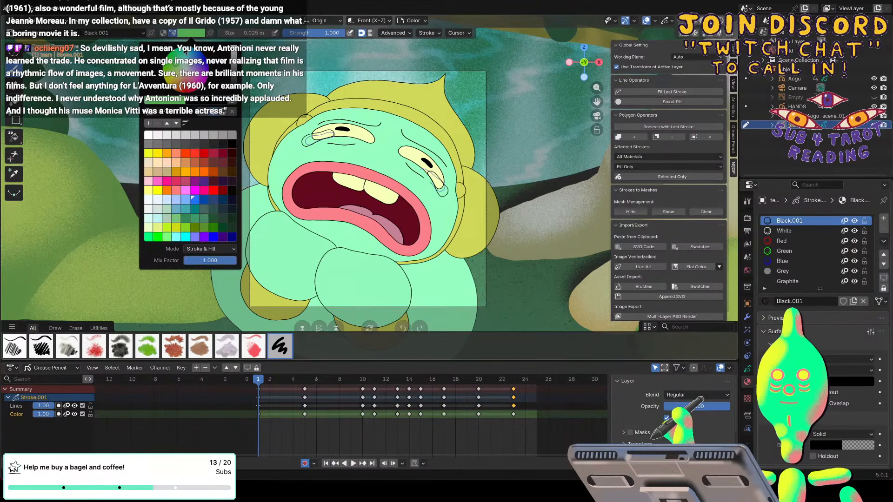
left_click(166, 200)
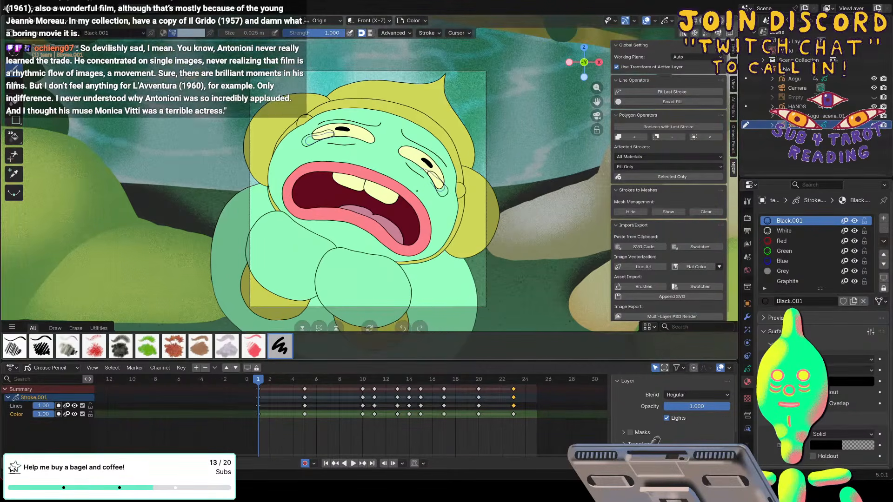
Switch to the Fill tool for the tears at frame 1 and open its color palette.
scroll(417, 191, "up", 5)
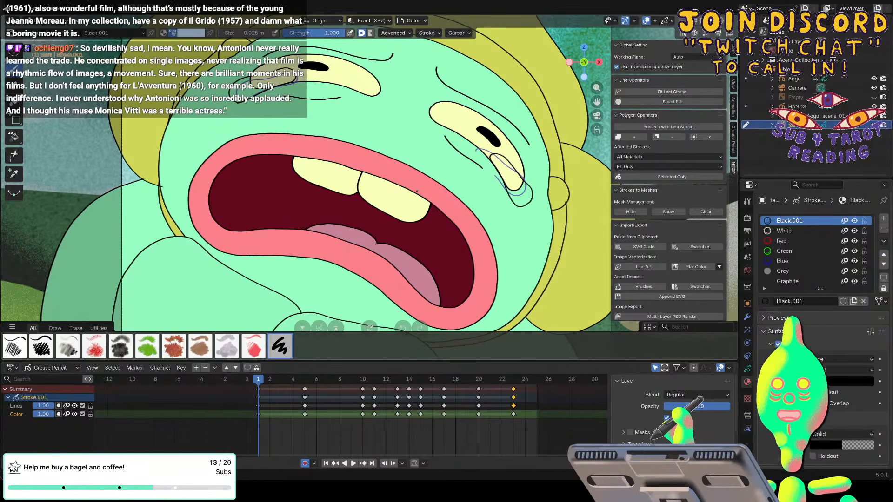
left_click(14, 105)
left_click(191, 33)
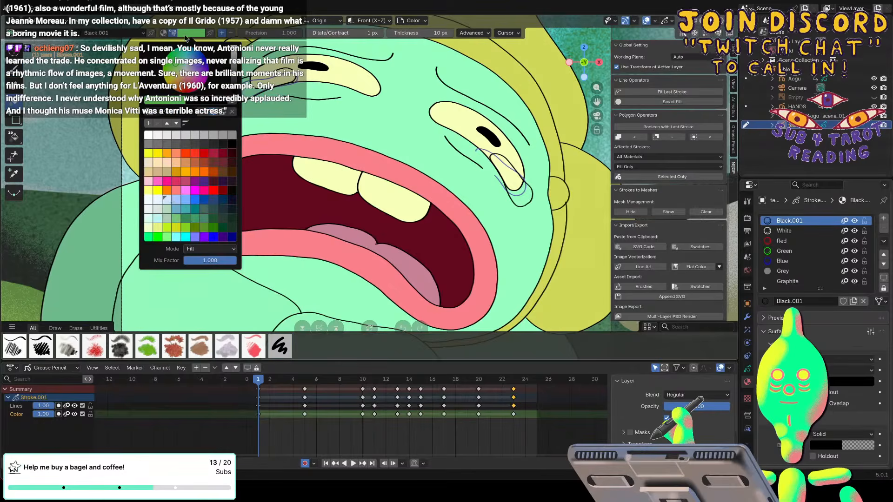
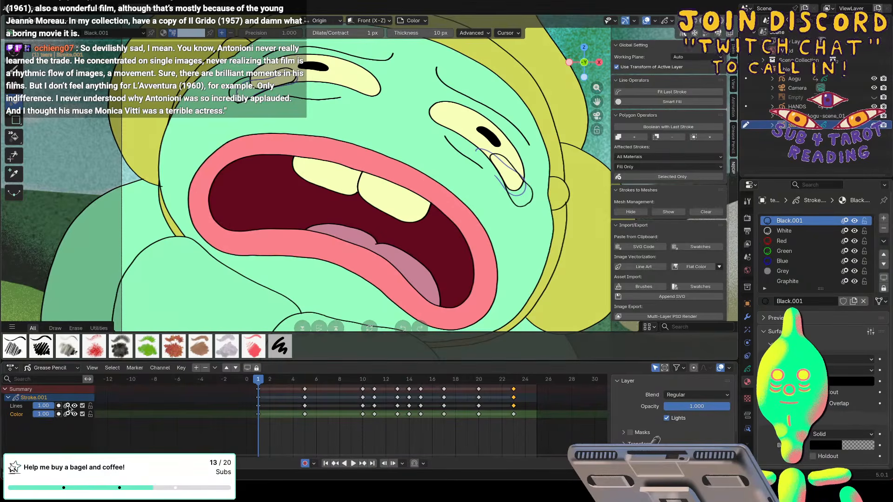
Turn off onion skinning for the Lines layer and return to the Draw brush after trying the Fill tool.
left_click(67, 406)
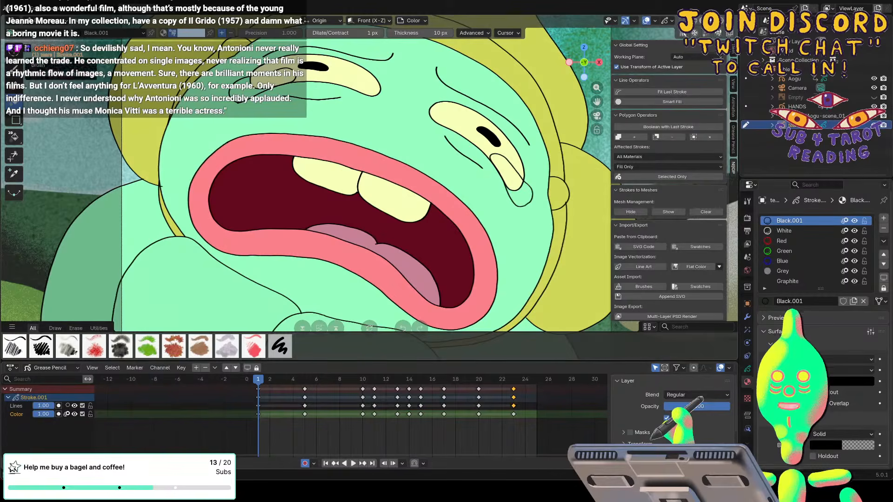
left_click(15, 71)
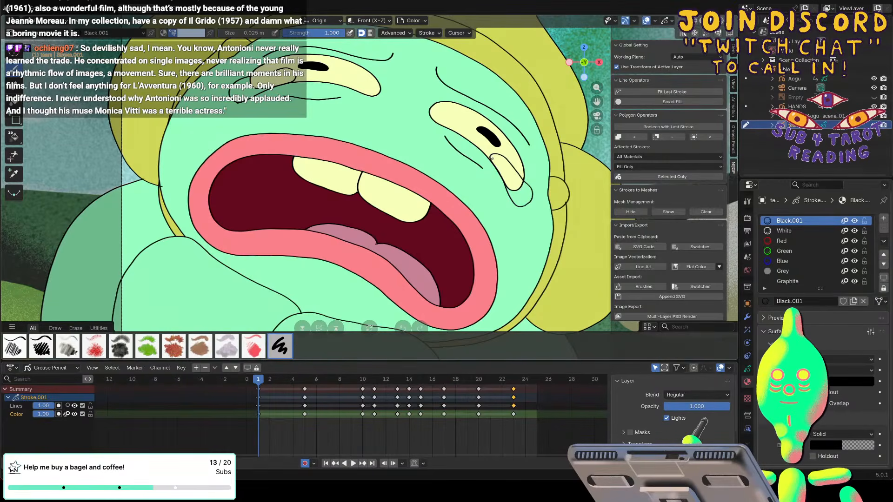
key("g")
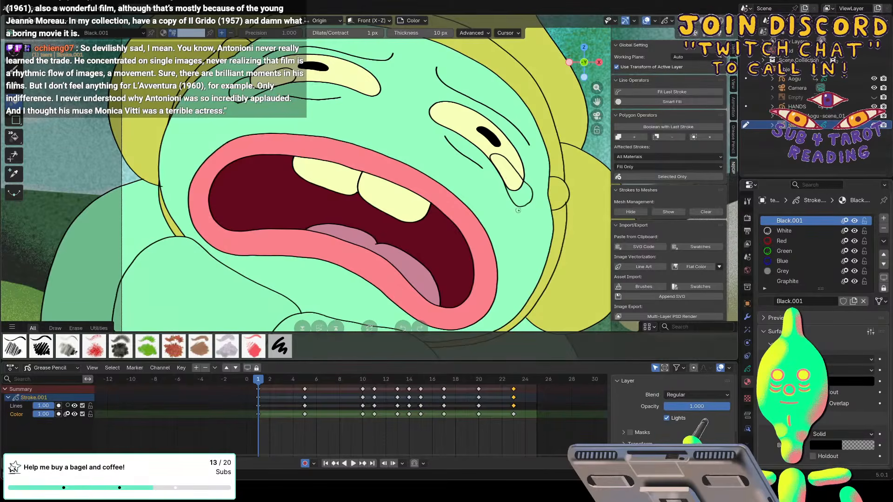
left_click(14, 69)
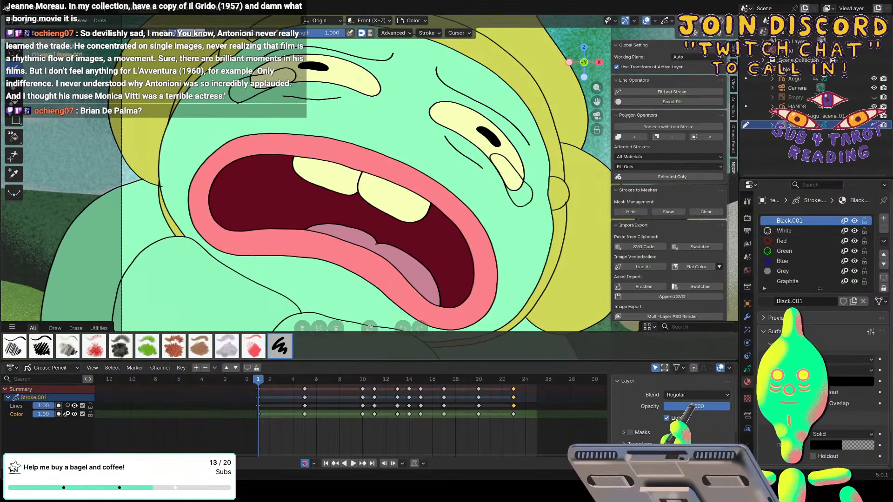
Select the White material and set its fill base color to a light blue with zero alpha using a hex code.
left_click(772, 231)
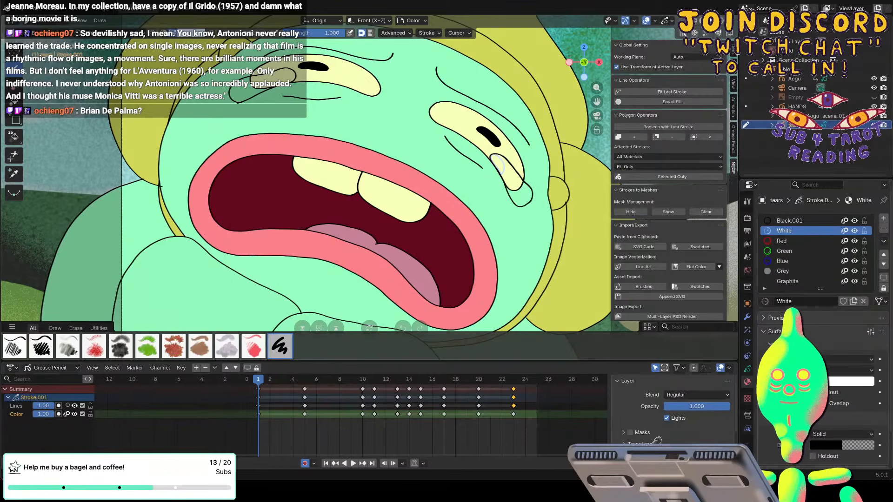
left_click(814, 446)
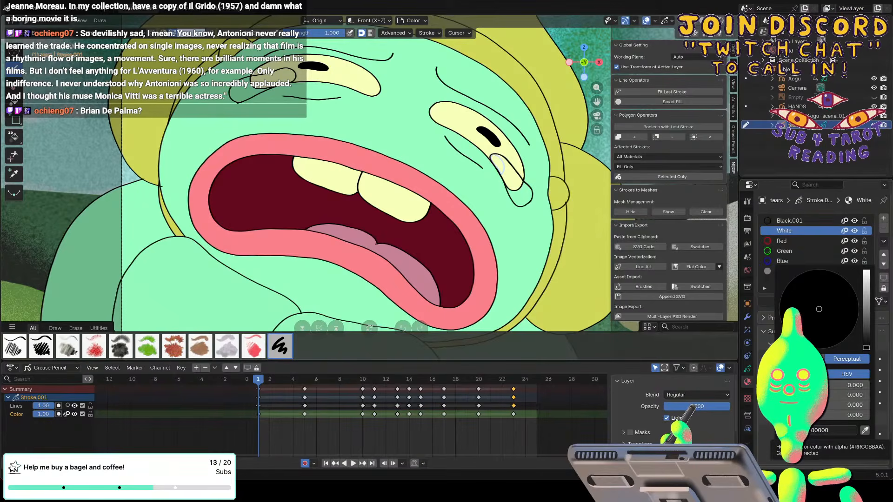
left_click_drag(866, 348, 857, 246)
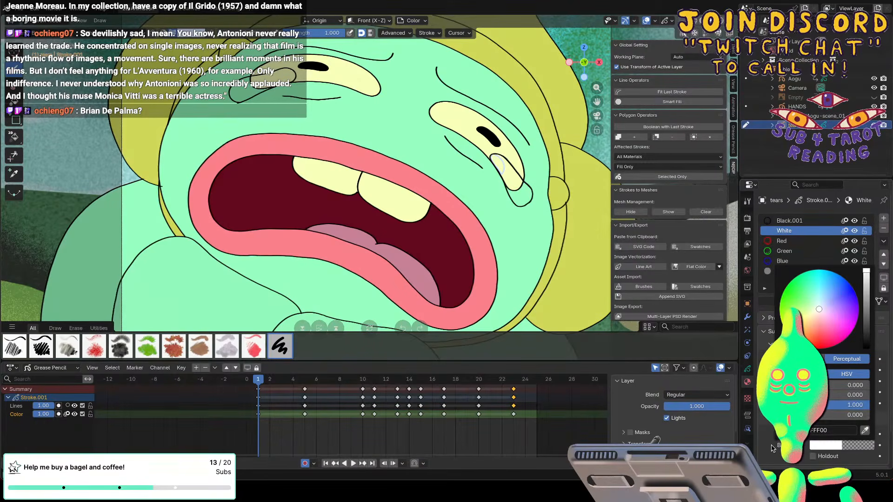
left_click(191, 33)
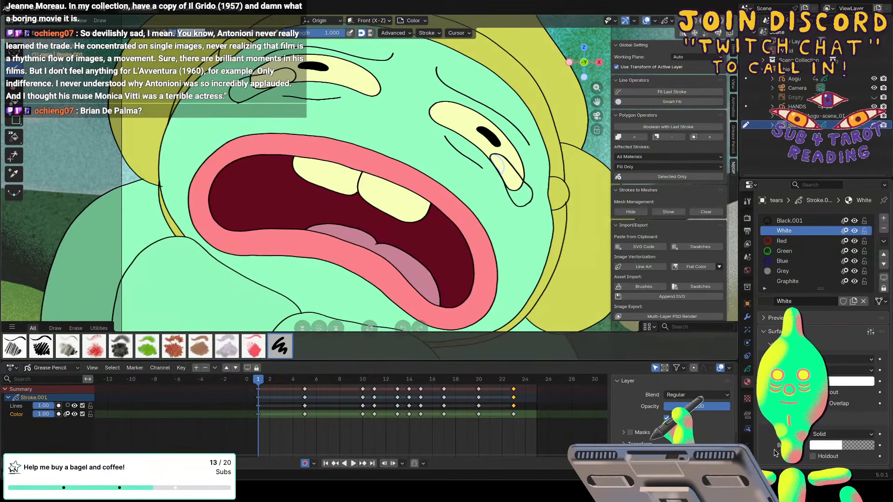
left_click(835, 445)
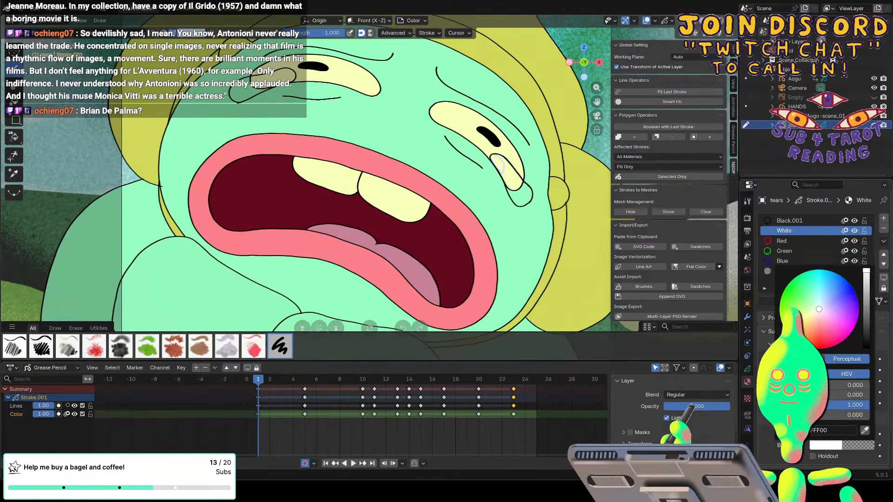
left_click(838, 430)
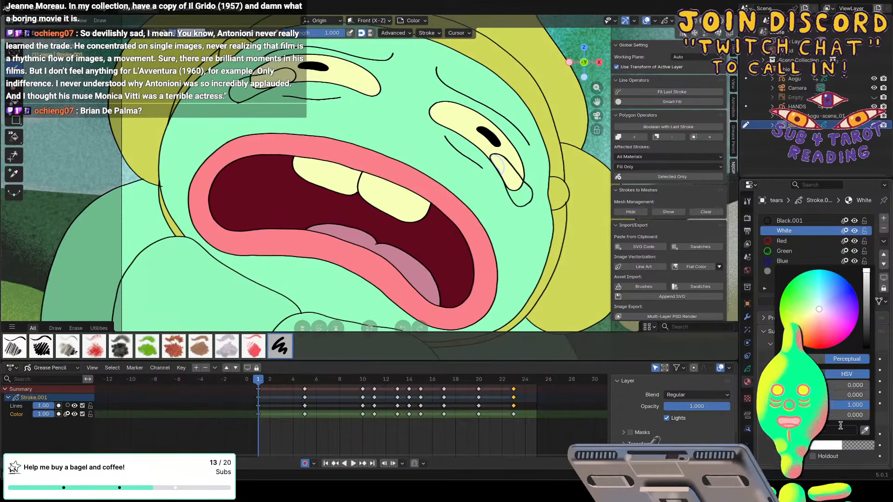
key("BackSpace")
key("BackSpace")
key("BackSpace")
key("BackSpace")
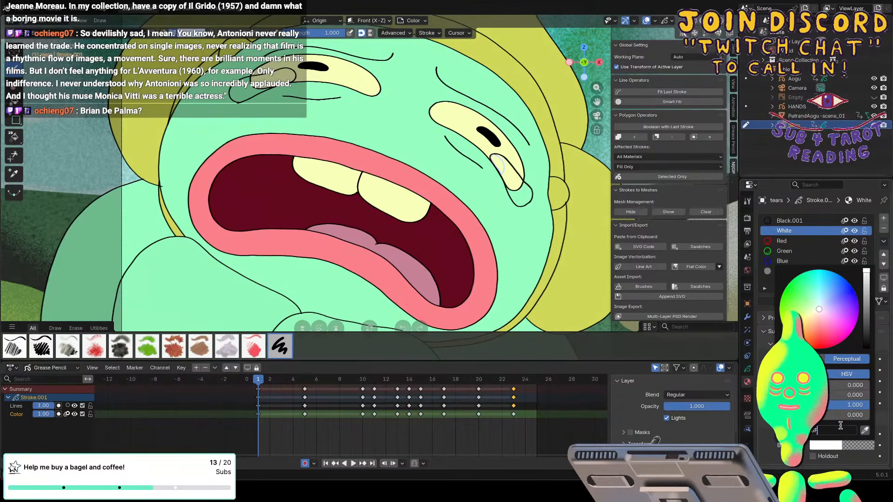
type("6FE")
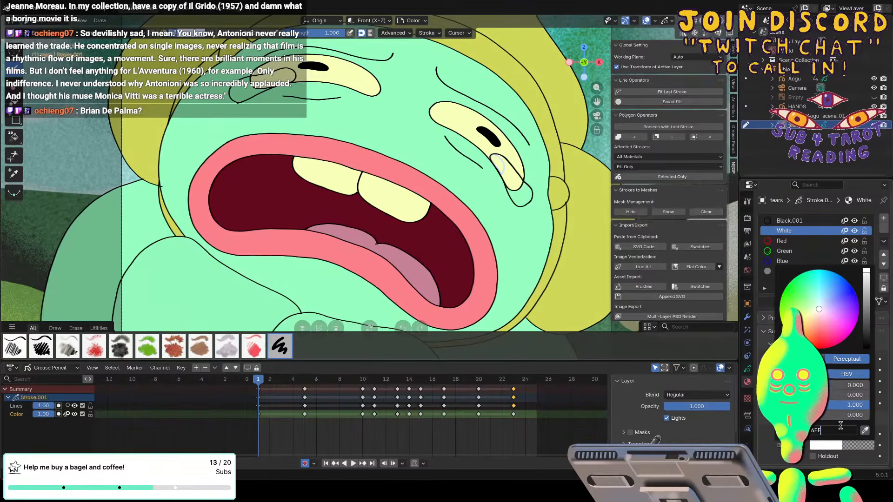
type("00")
key("Return")
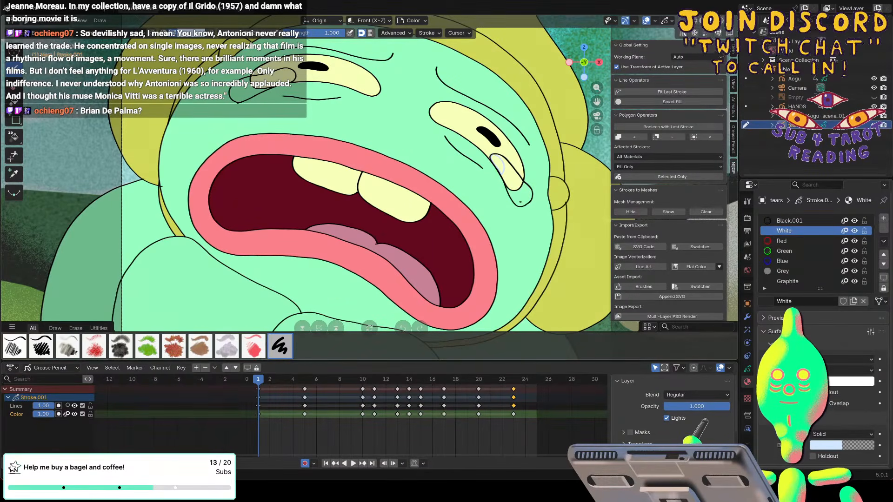
Try to color the tear beside the character's black pupil above the mouth's outer corner with the White material, drawing a stroke inside its outline.
left_click(14, 100)
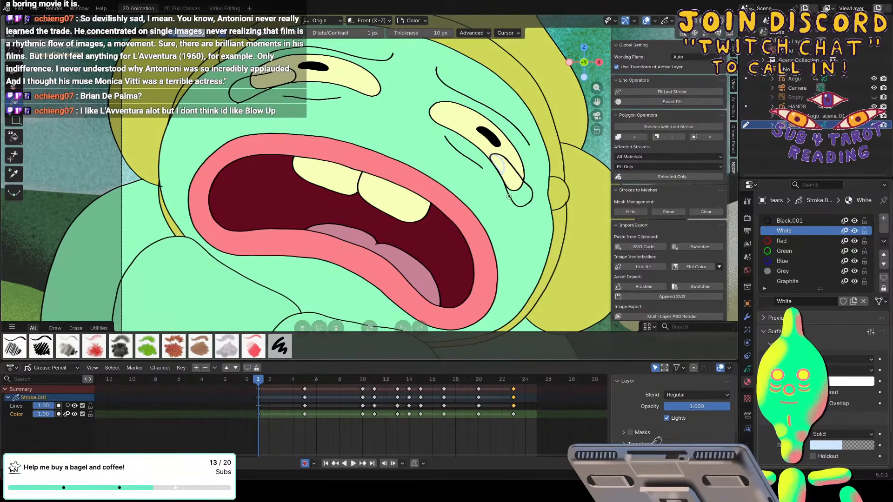
left_click(11, 70)
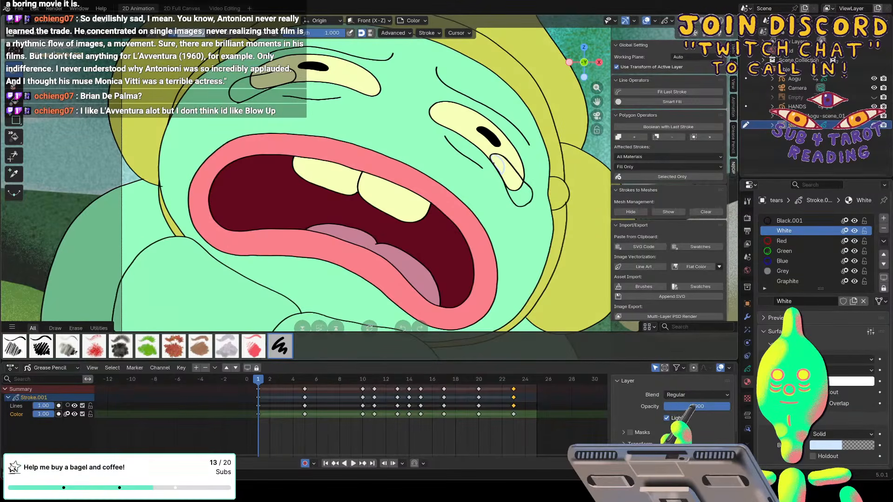
left_click(164, 36)
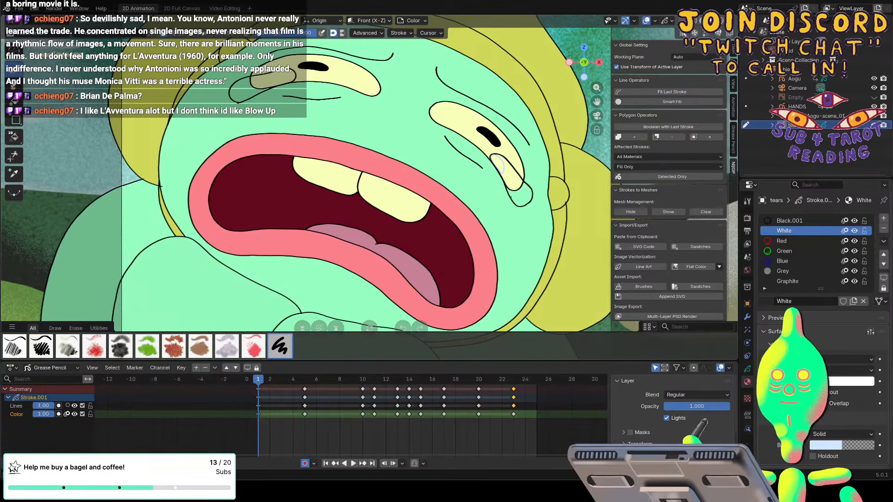
left_click(14, 137)
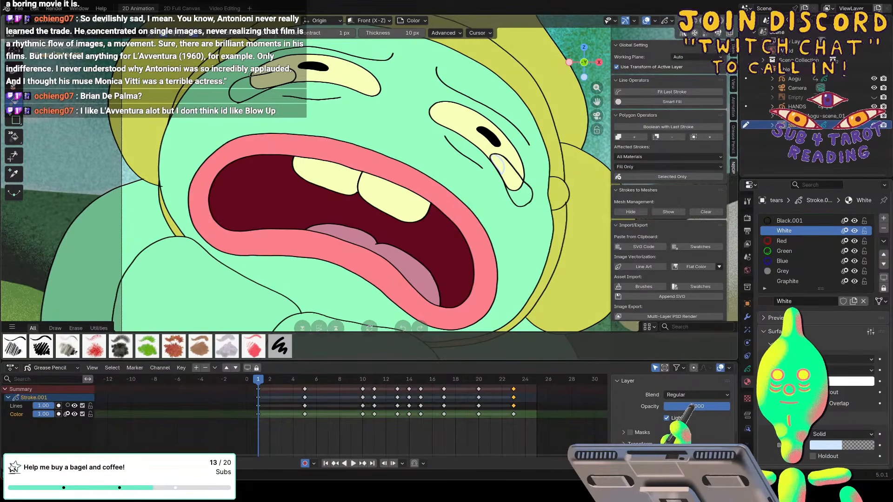
left_click(17, 73)
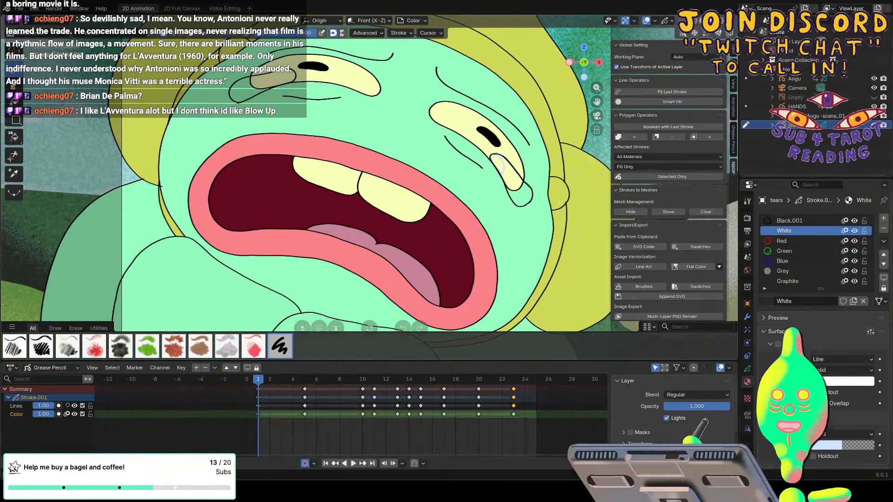
left_click(817, 435)
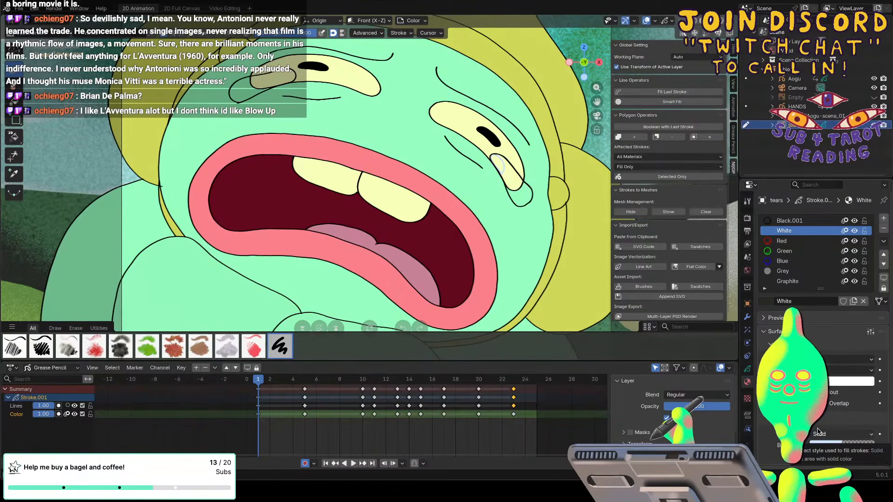
left_click_drag(494, 159, 517, 200)
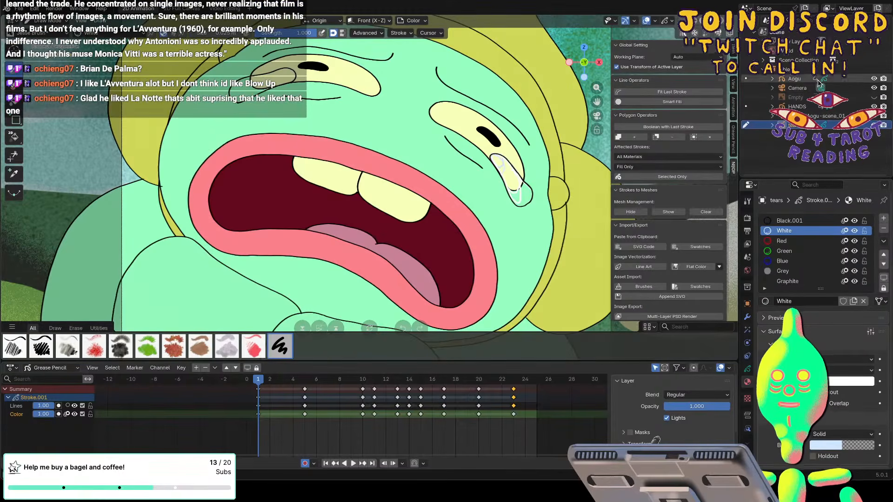
Hide the Aogu object and erase the white strokes inside the tear outline with the stroke eraser.
left_click(874, 79)
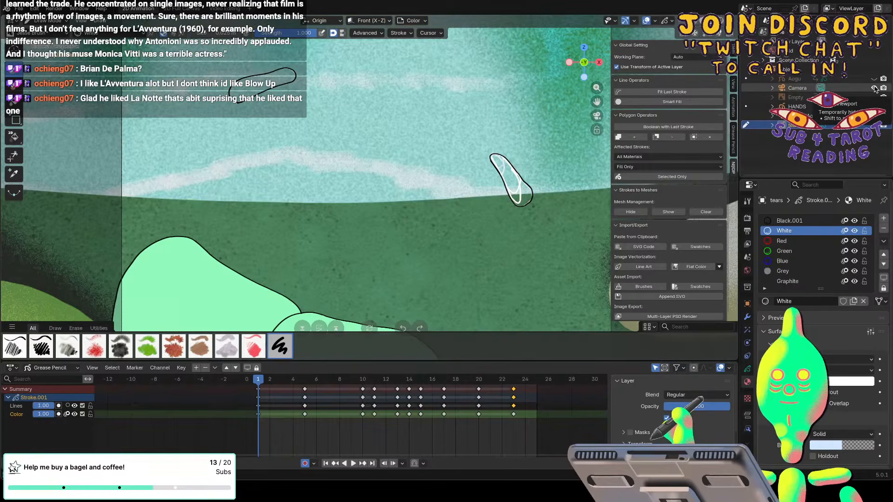
key("e")
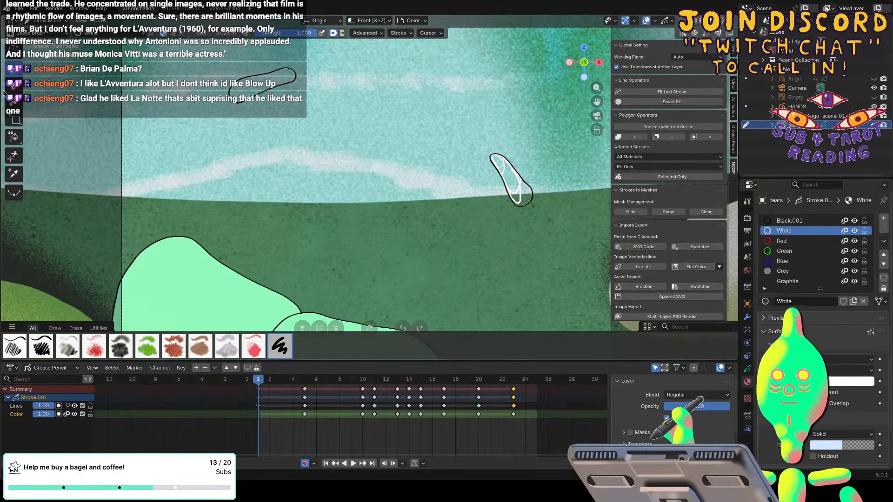
left_click(286, 33)
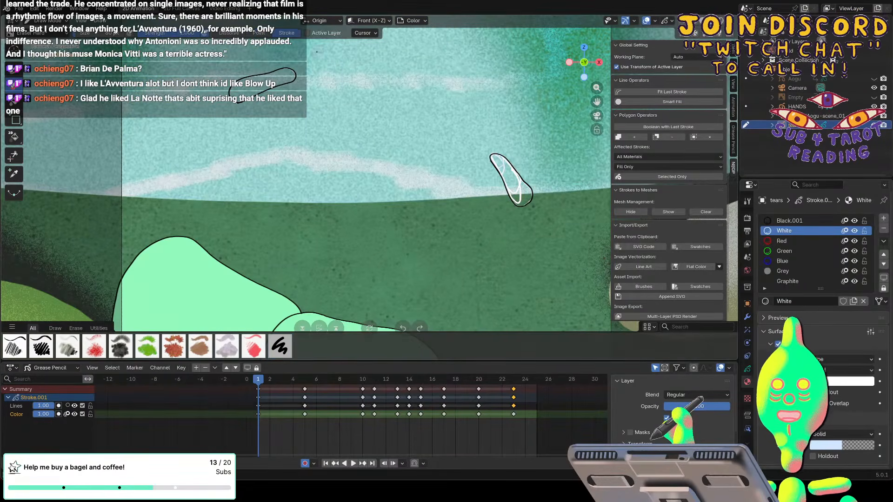
left_click(513, 185)
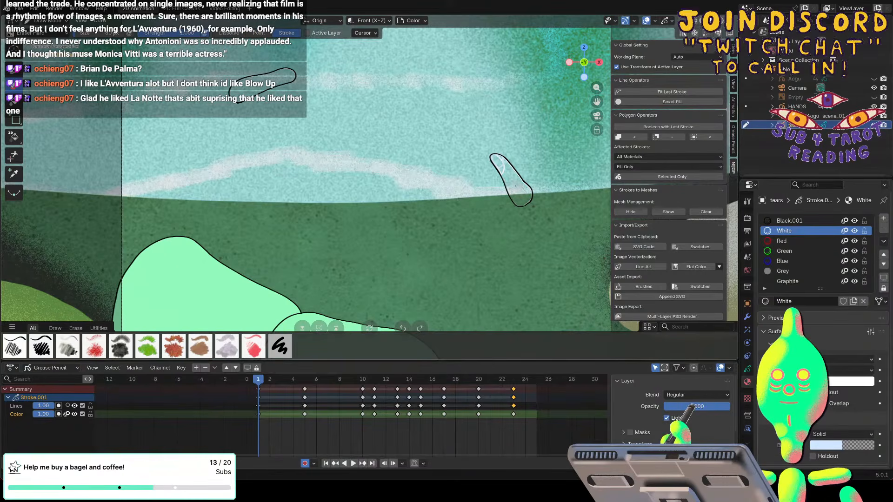
key("f")
left_click(516, 186)
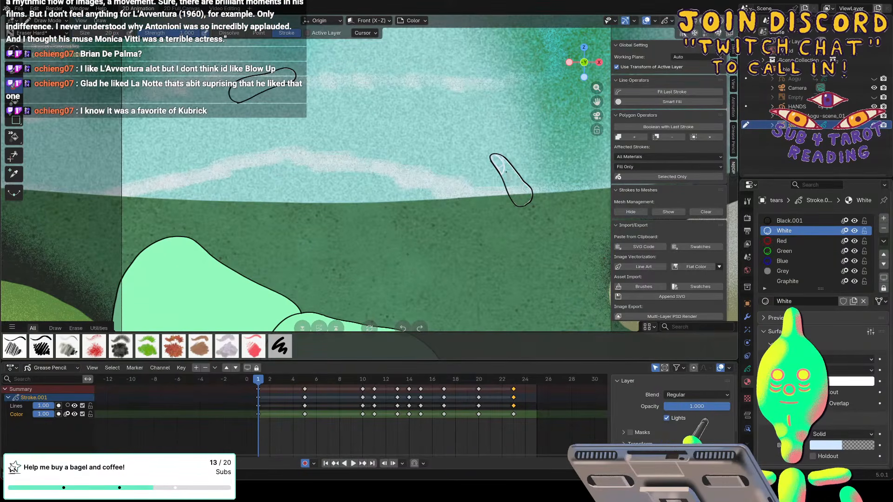
left_click_drag(506, 172, 500, 162)
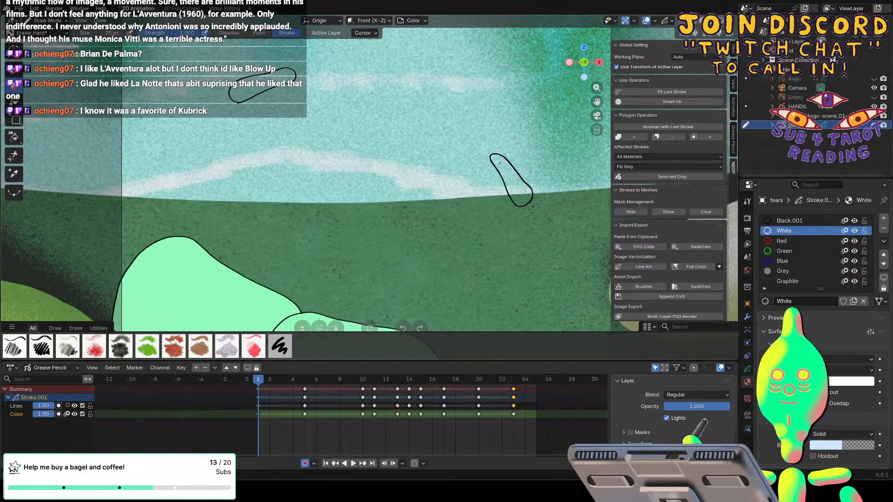
Lock the Lines layer and make the White material a fully opaque fill with its stroke disabled.
left_click(91, 406)
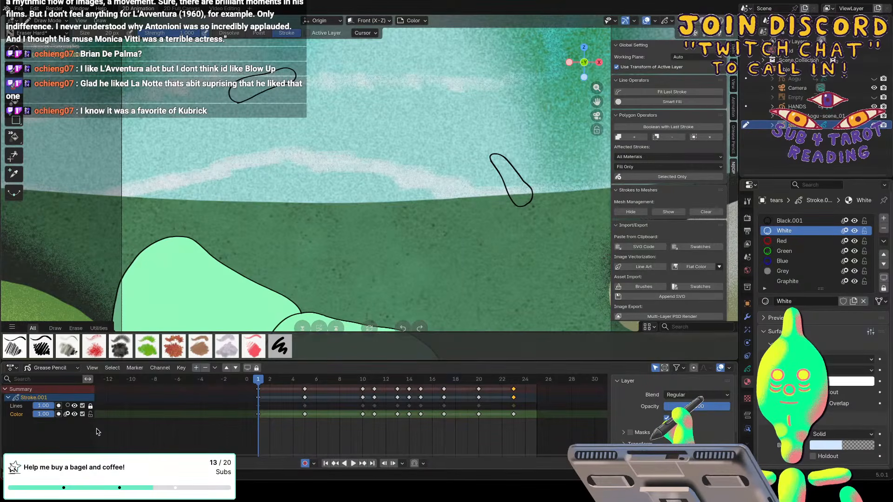
left_click(14, 100)
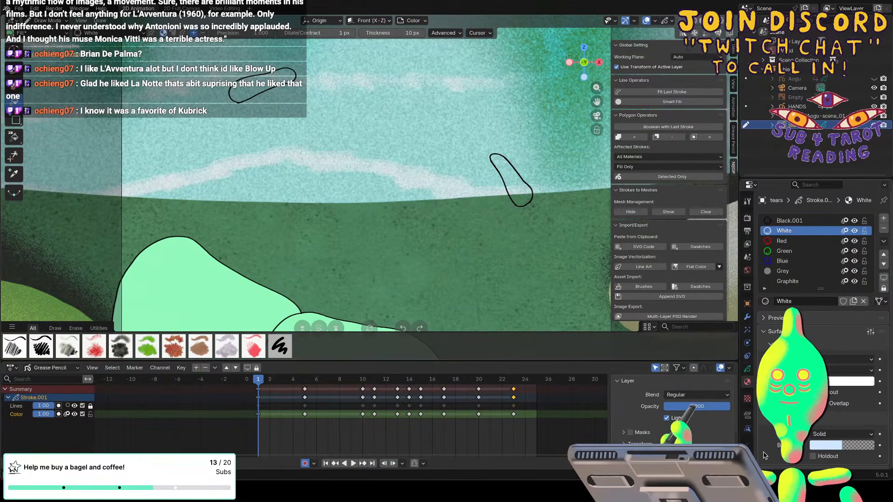
scroll(890, 447, "down", 3)
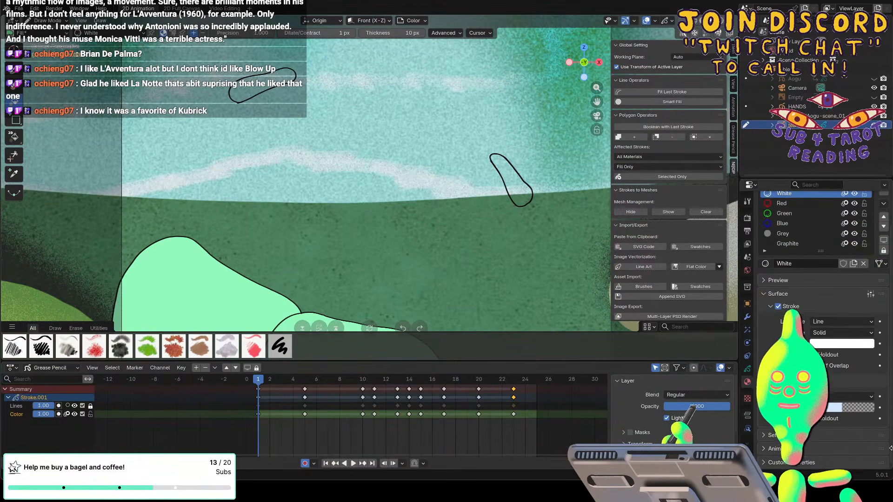
left_click(778, 307)
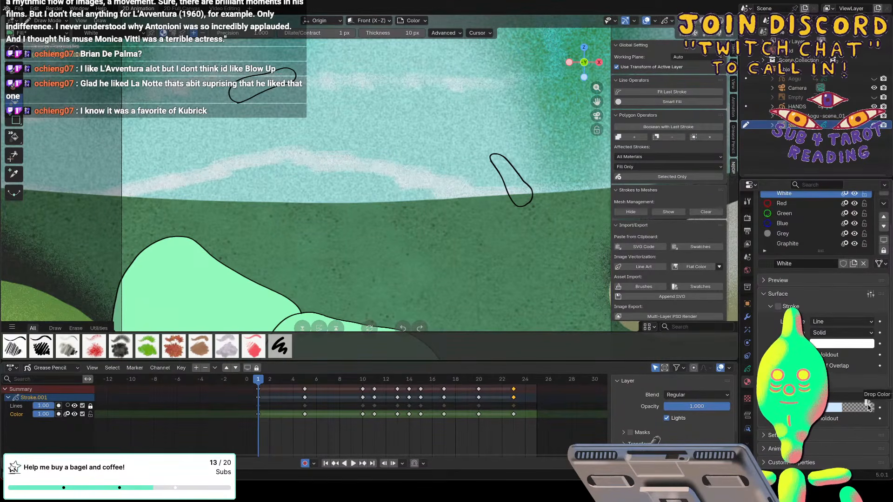
left_click(836, 409)
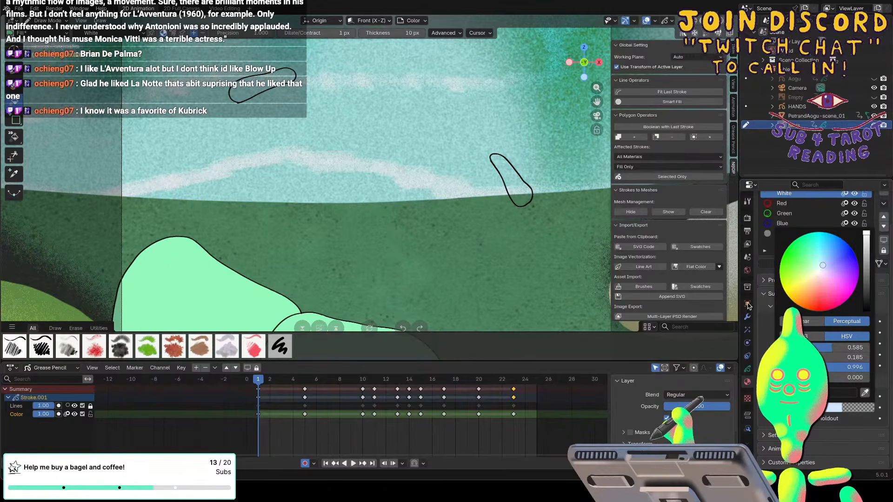
left_click_drag(785, 378, 873, 378)
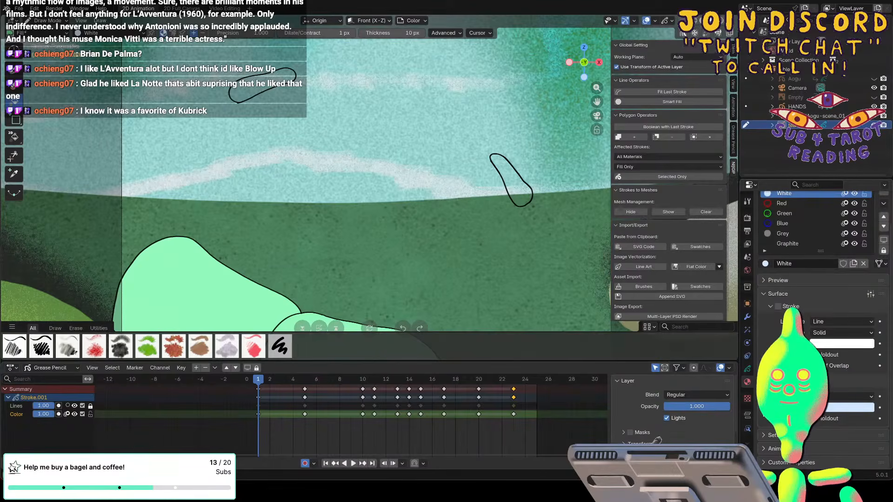
Fill both tear outlines on frame 1 with the White material and advance to the keyframe at frame 5.
left_click(517, 190)
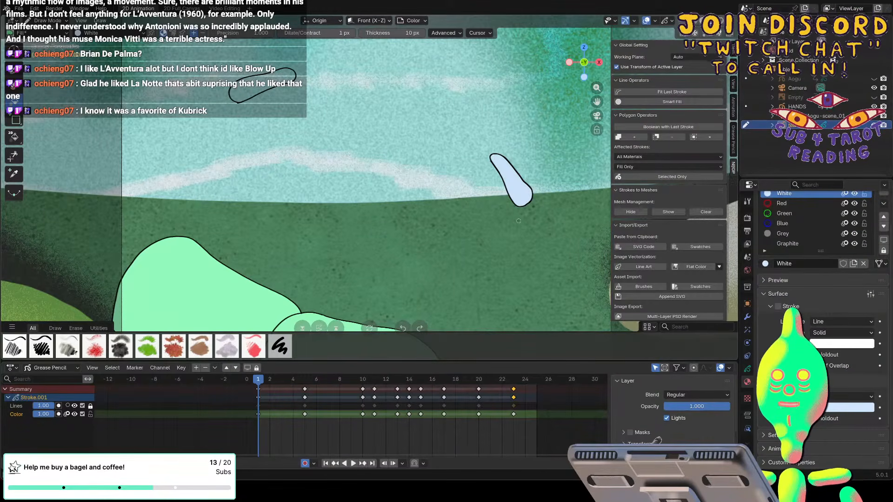
left_click(235, 90)
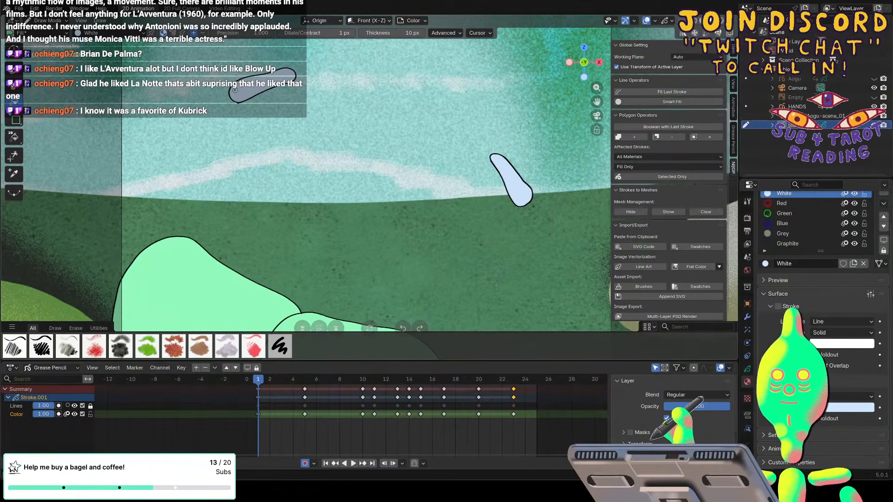
key("Up")
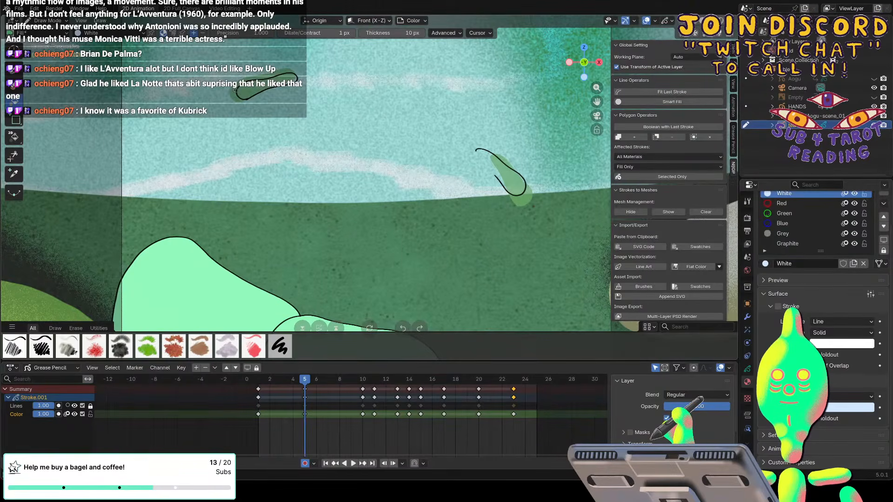
Turn off onion skinning for the Color layer, switch to the Draw tool and unhide the Aogu object.
left_click(68, 414)
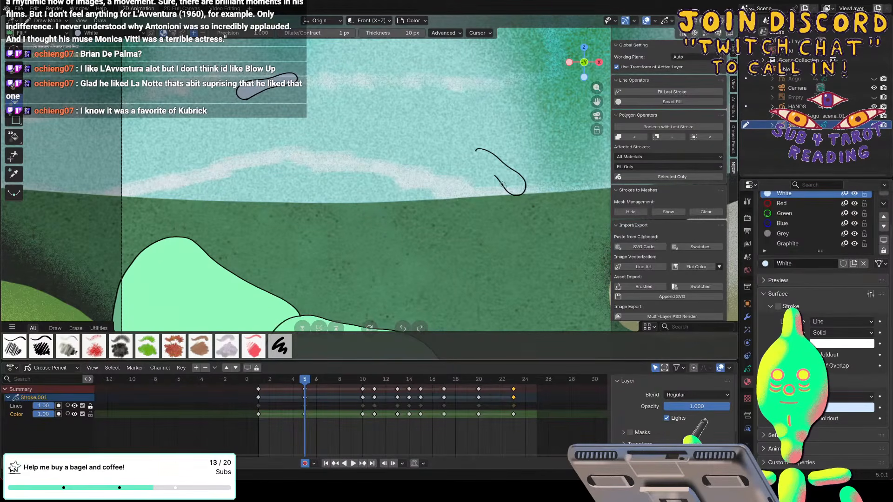
left_click(18, 74)
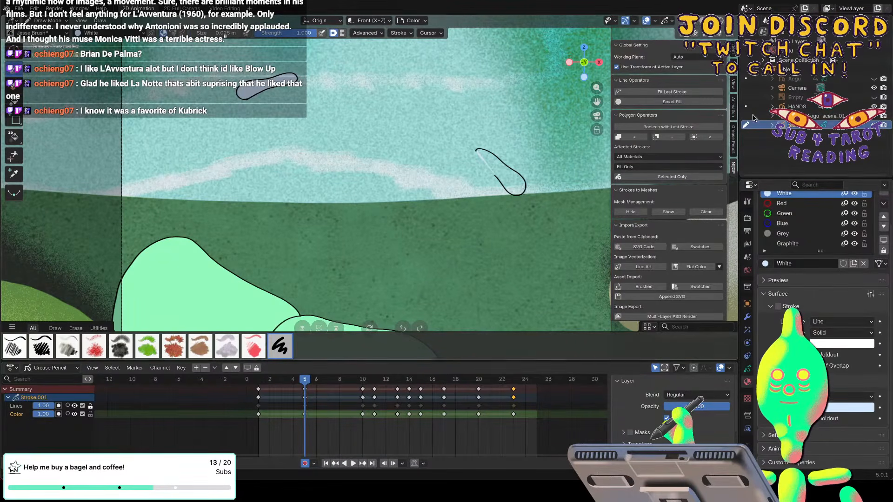
left_click(874, 79)
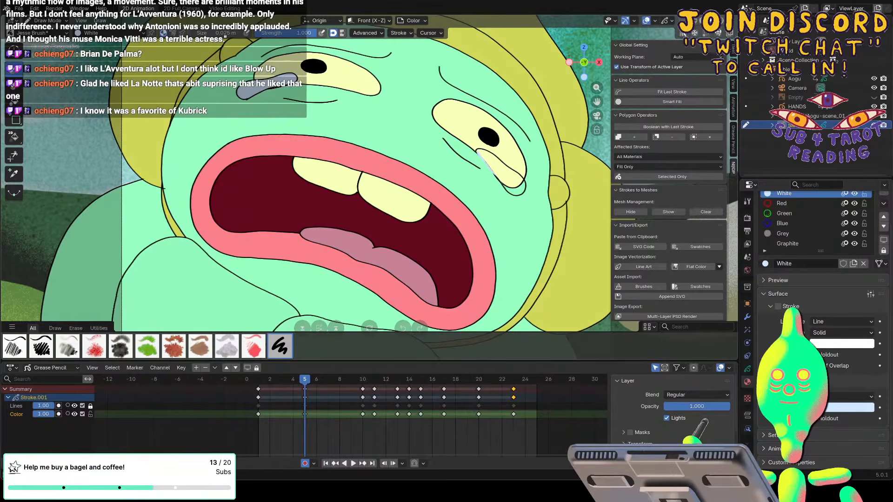
Draw a White fill inside the open tear outline under the far eye on frame 5, and advance to the keyframe at frame 10.
left_click_drag(524, 186, 482, 150)
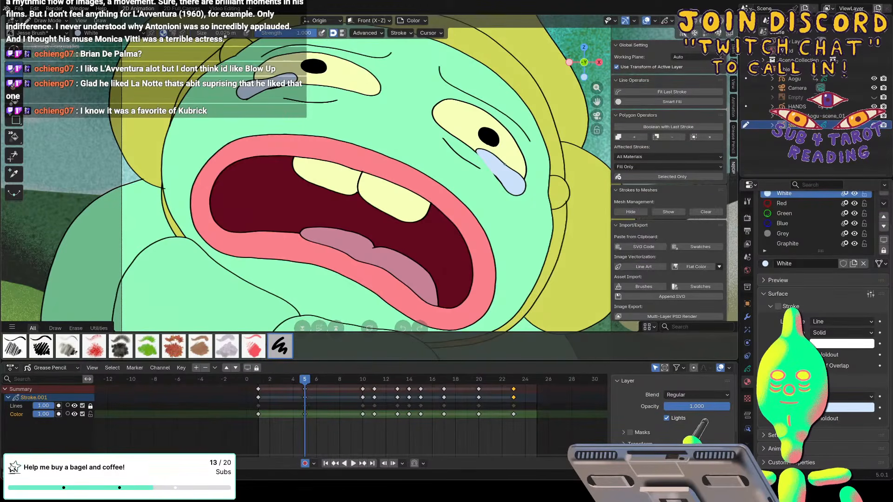
key("Up")
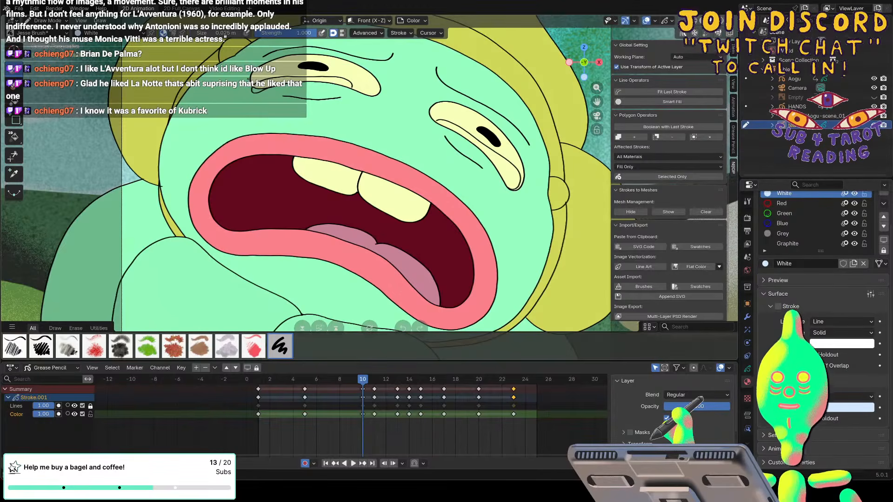
Unlock the Lines layer and choose the Black.001 material with the 1_sCharcoal brush for drawing outlines.
left_click(90, 407)
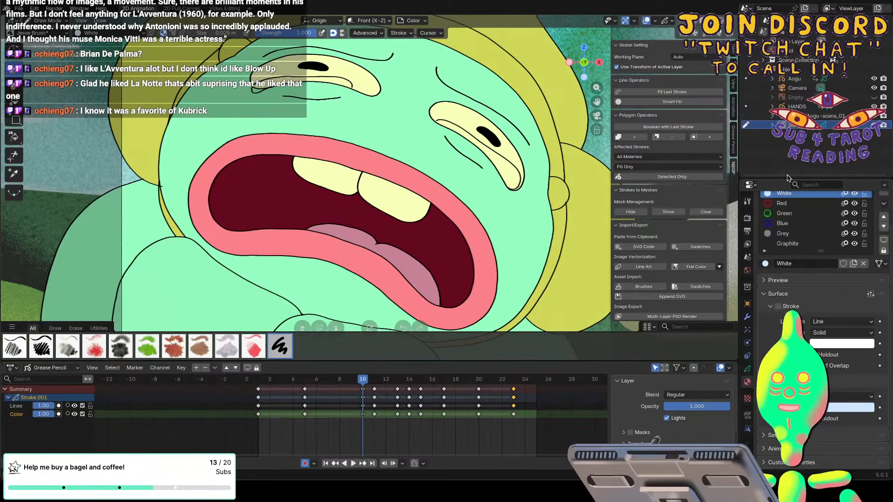
scroll(776, 228, "up", 2)
left_click(786, 221)
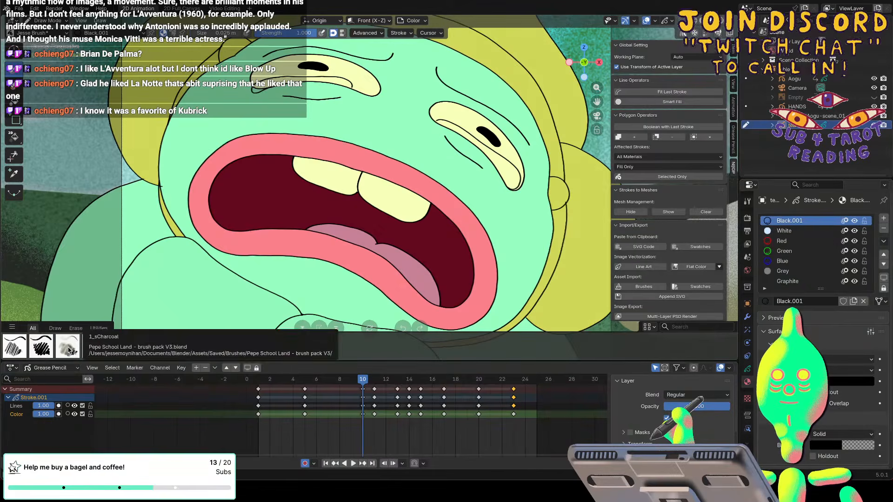
left_click(68, 349)
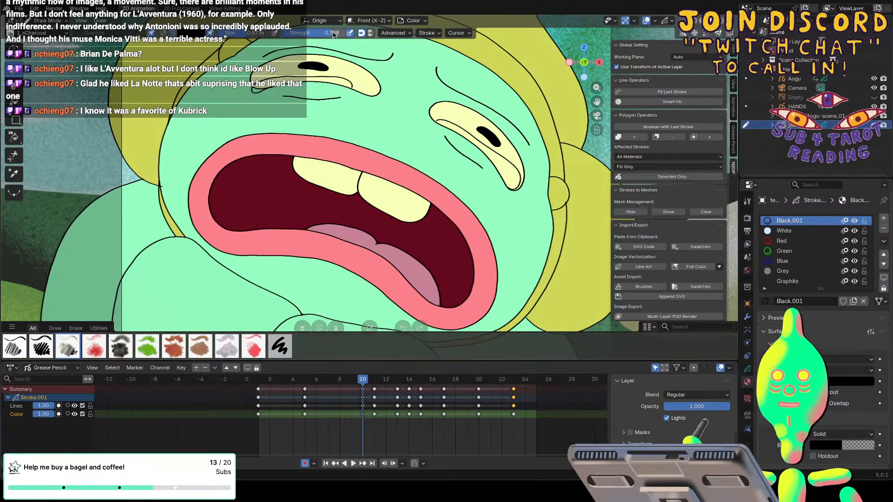
Set the charcoal brush's strength to 1.000 and its size to 0.03 m.
left_click_drag(333, 35, 348, 40)
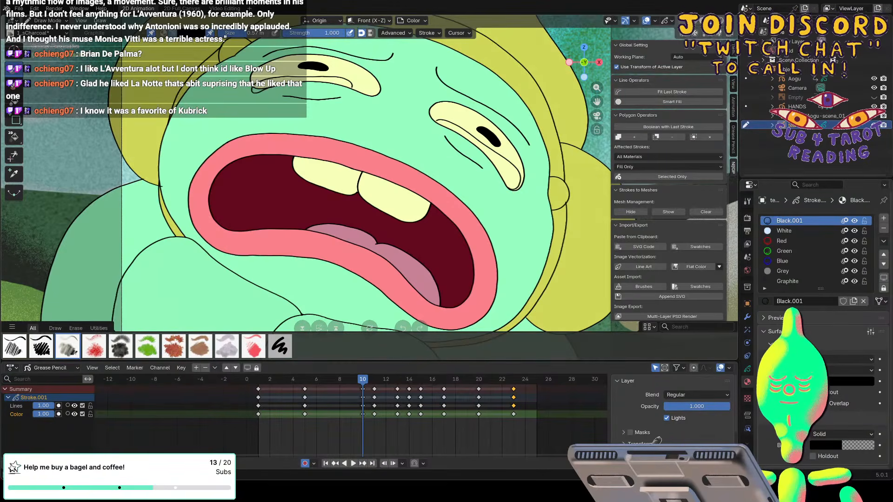
left_click(246, 34)
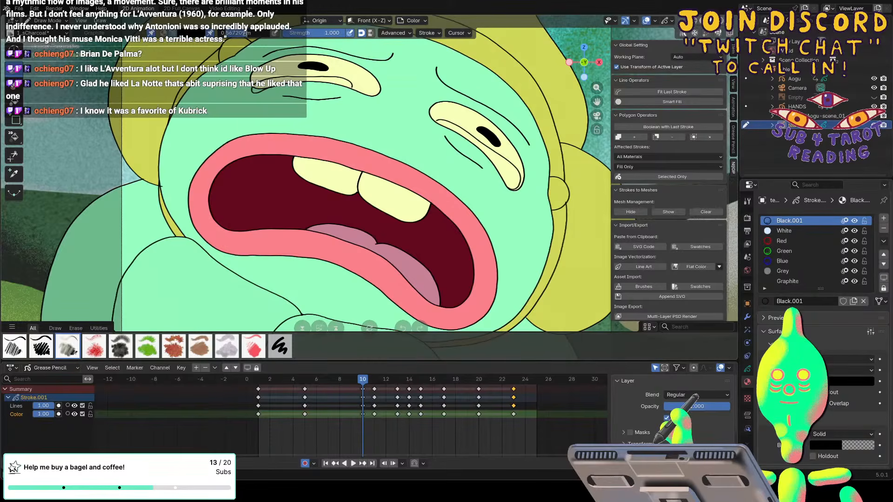
type("0.03m")
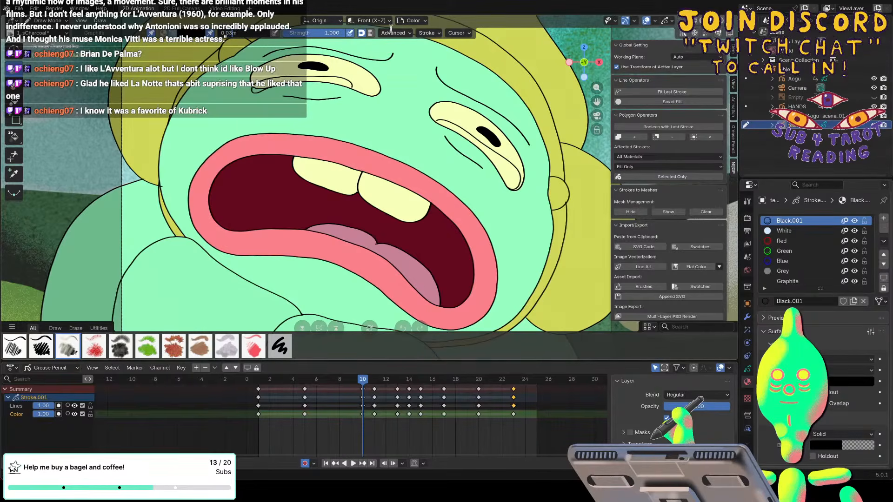
key("Return")
Enable Stabilize Stroke for the charcoal brush and lower its stabilizing radius.
left_click(424, 33)
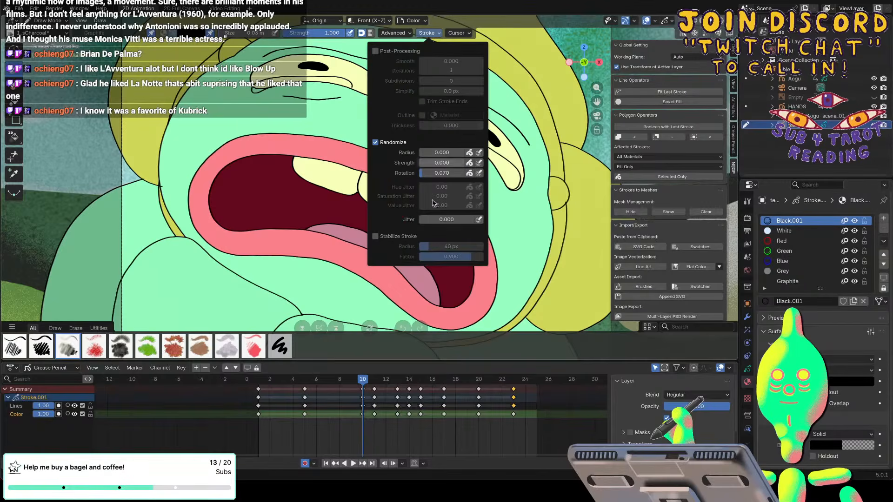
left_click(383, 237)
left_click_drag(429, 247, 400, 245)
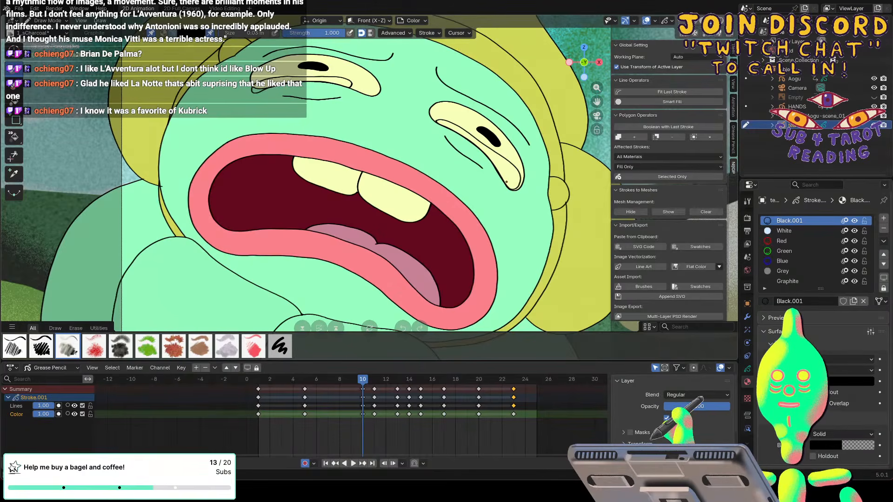
Lower the opacity of the Aogu object's Lines layer to 0.45, and reselect the tears object at frame 10.
left_click(368, 378)
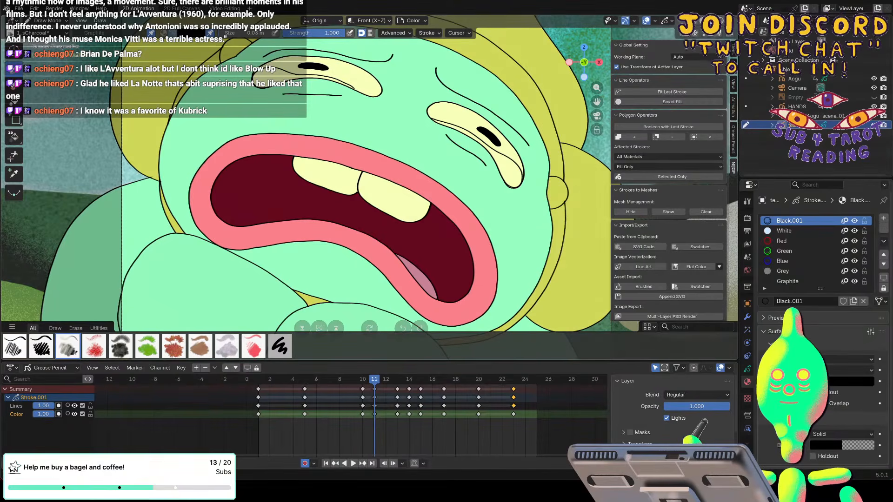
left_click(791, 80)
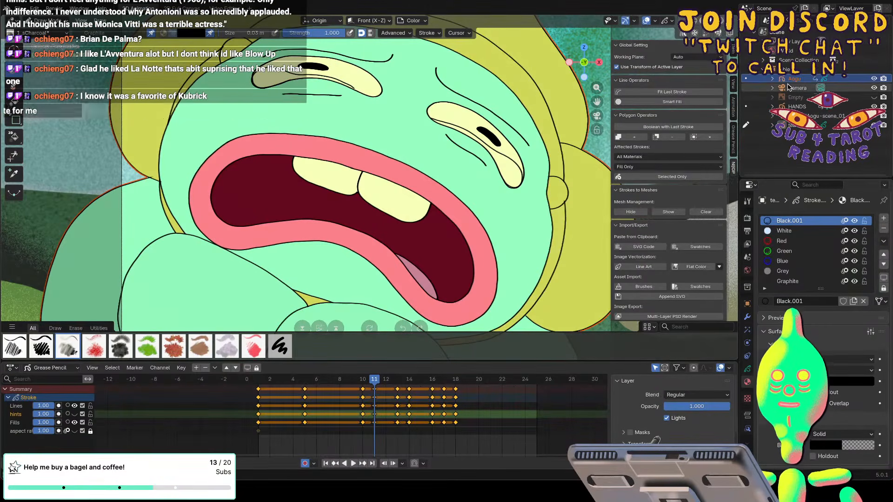
left_click_drag(52, 407, 34, 410)
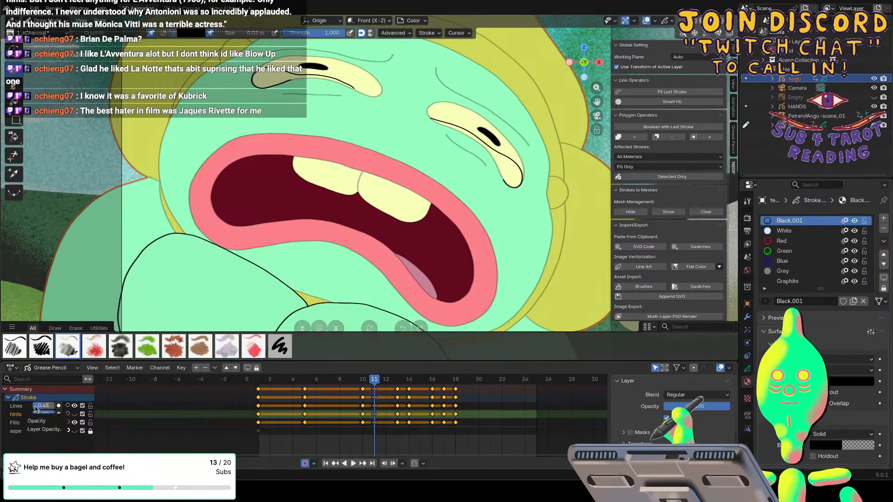
left_click(793, 126)
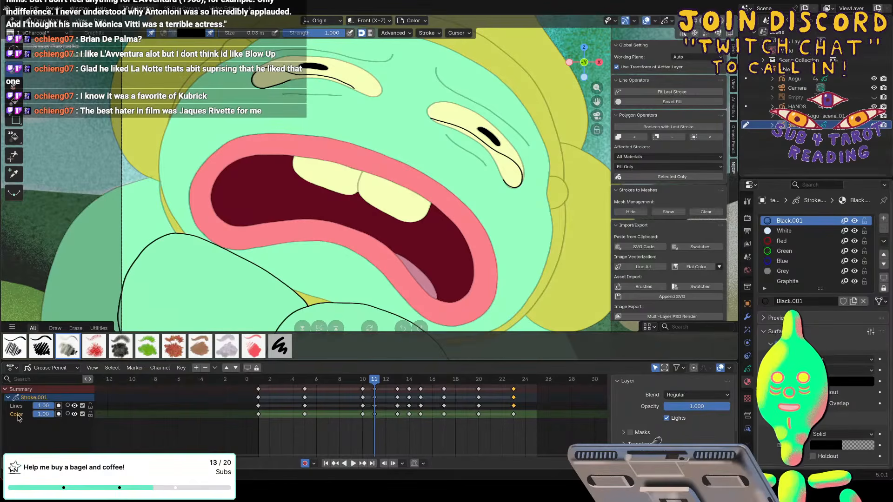
left_click(364, 379)
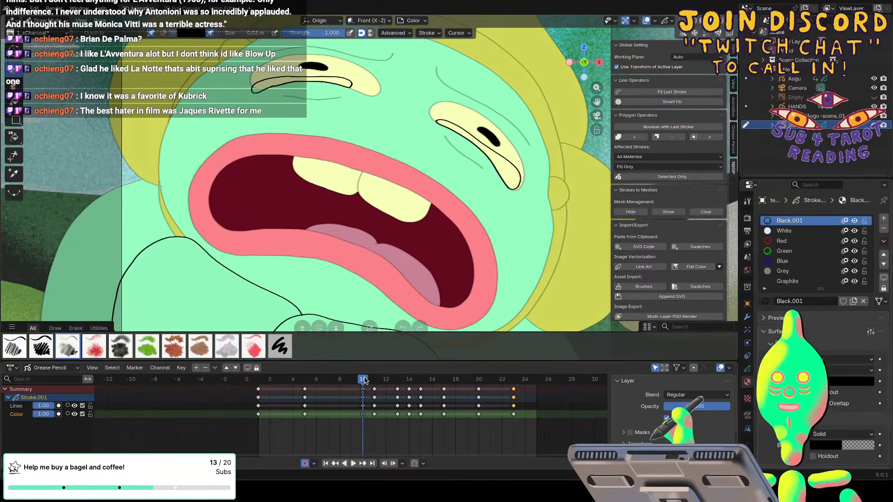
Try erasing the tear under the character's near eye on frame 5, with the Lines layer unlocked and locked, undoing each erasure.
key("e")
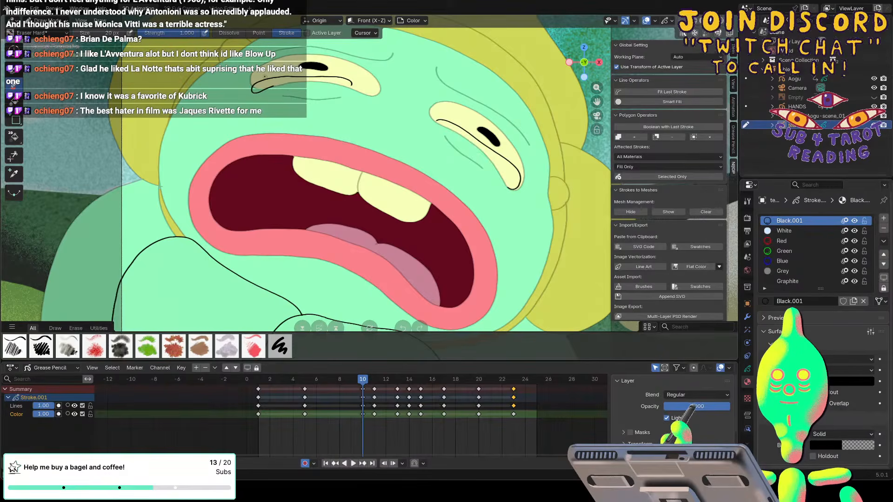
key("Down")
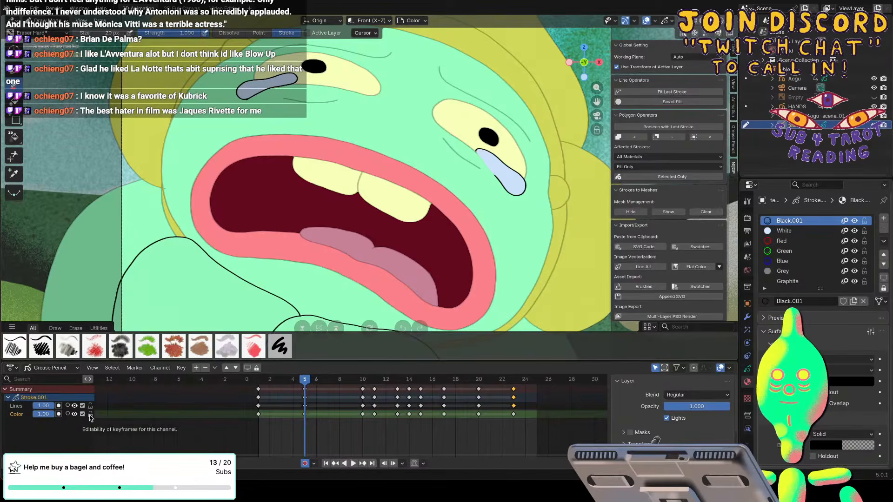
left_click(237, 100)
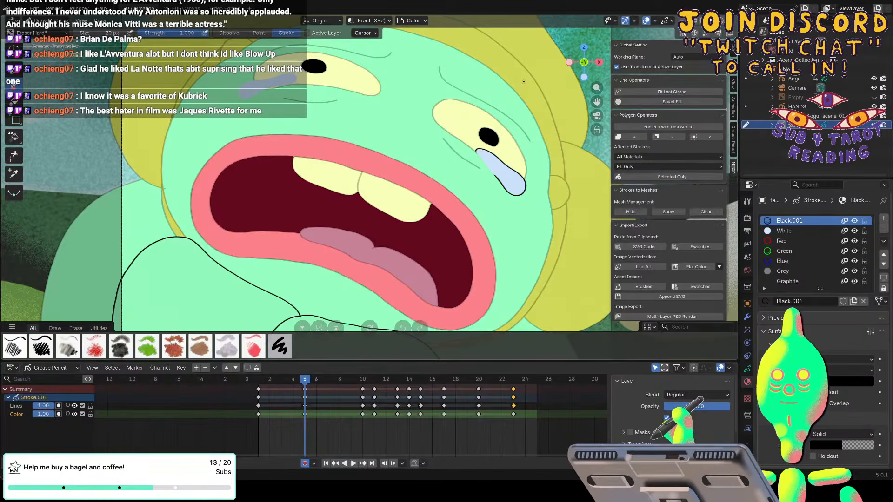
key("ctrl+z")
left_click(90, 406)
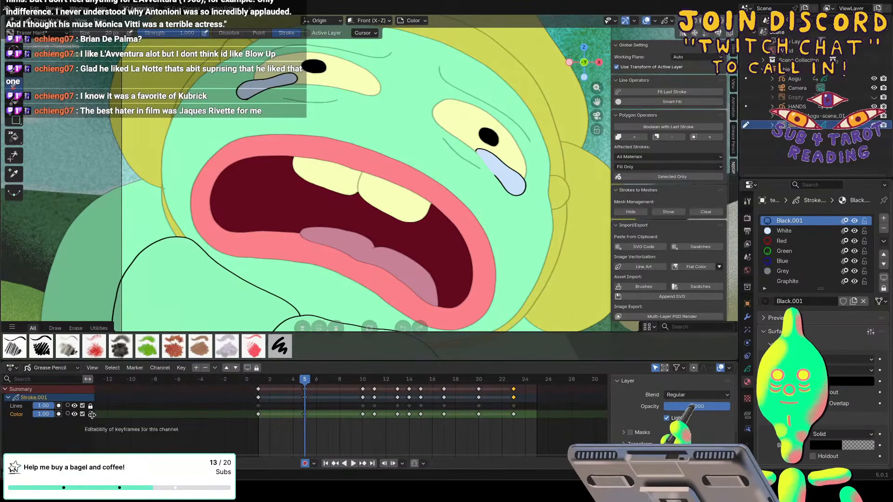
left_click(247, 100)
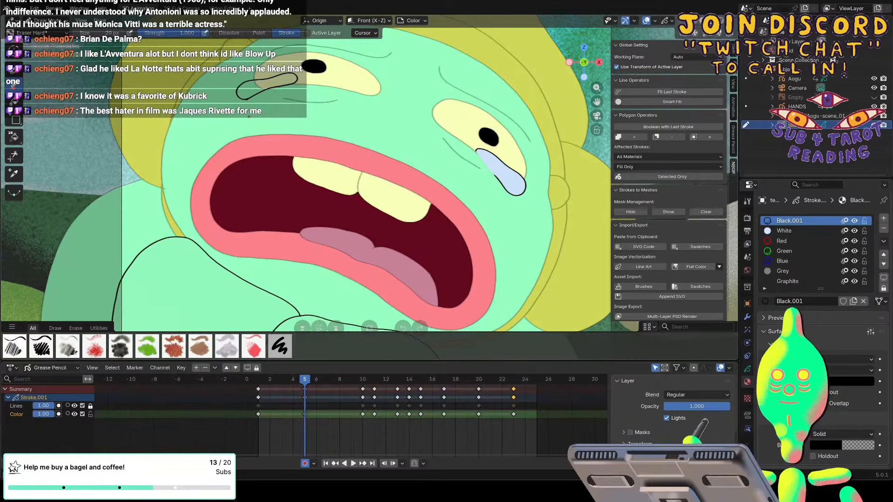
key("ctrl+z")
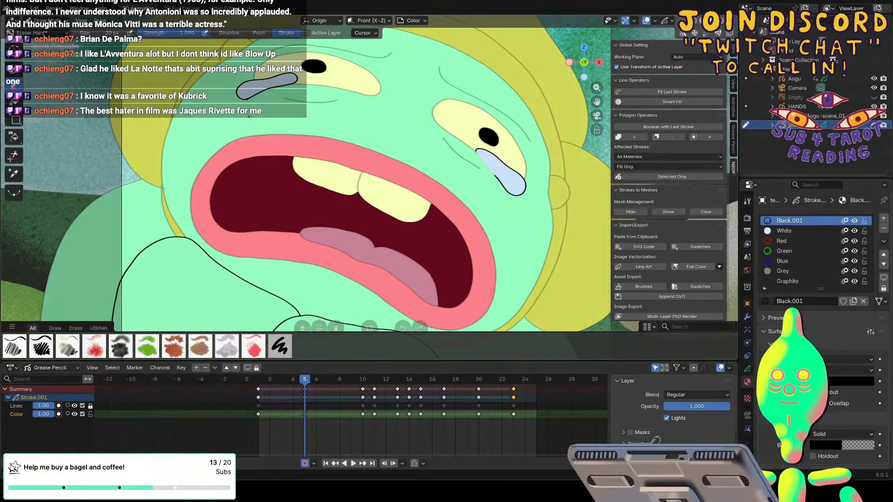
Go to frame 1, make the unlocked Lines layer active and switch back to the Draw tool.
left_click_drag(303, 381, 257, 384)
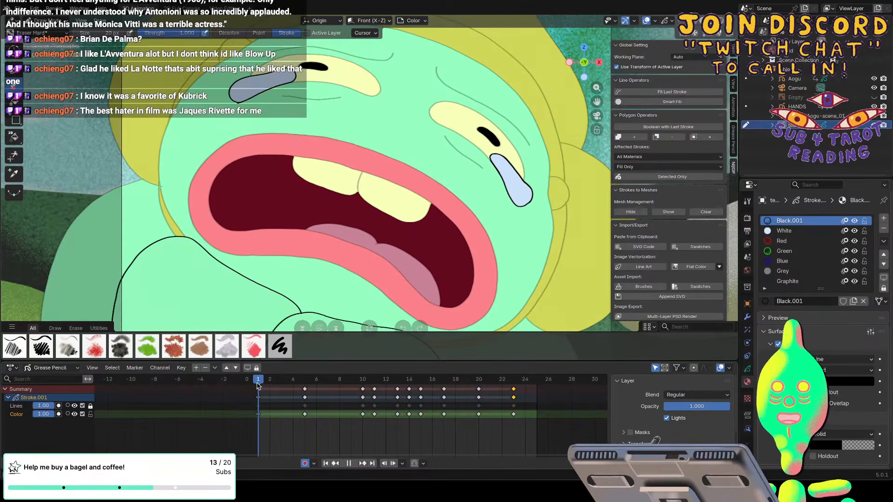
left_click(78, 405)
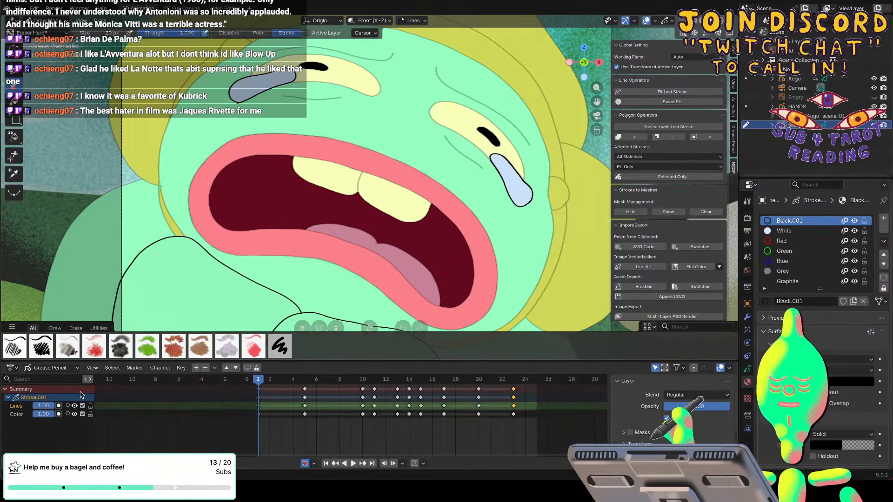
left_click(15, 70)
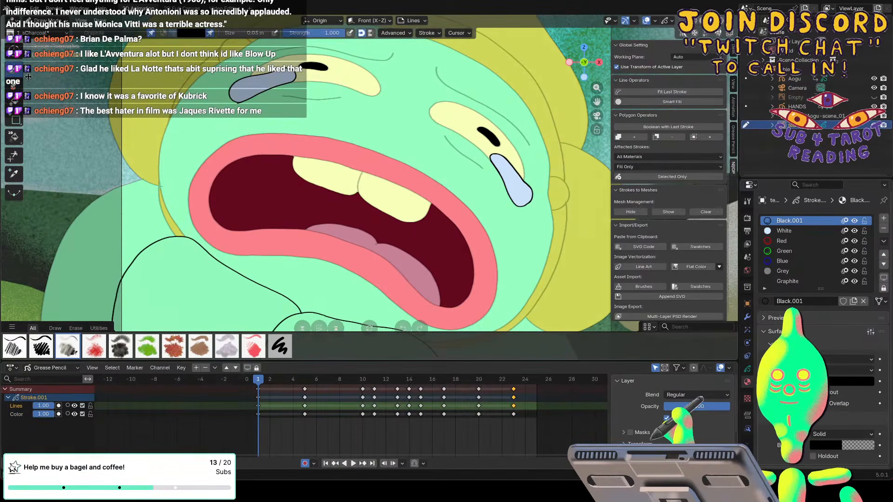
Close the open tear outlines on the keyframes at frames 5, 10 and 11, and advance to frame 13.
key("Up")
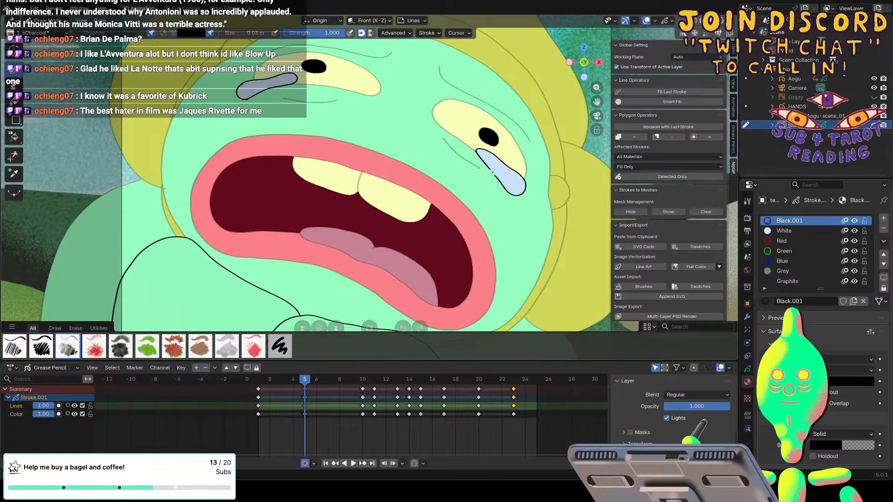
key("Up")
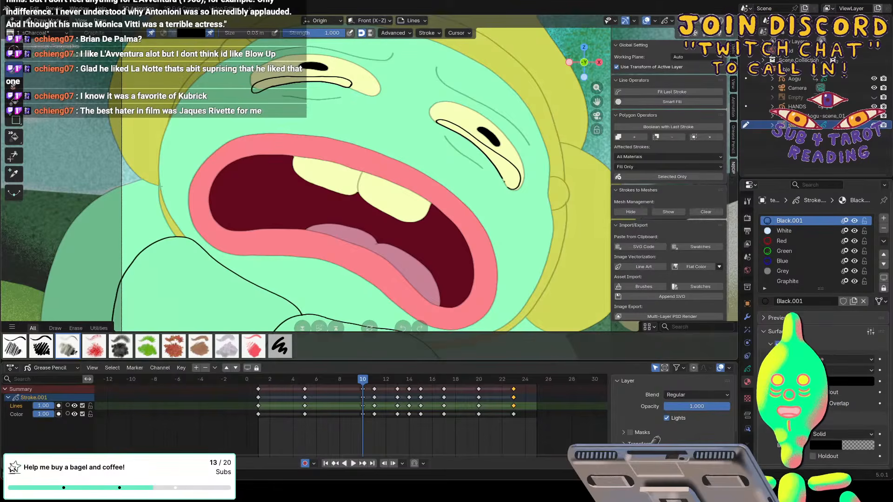
key("Right")
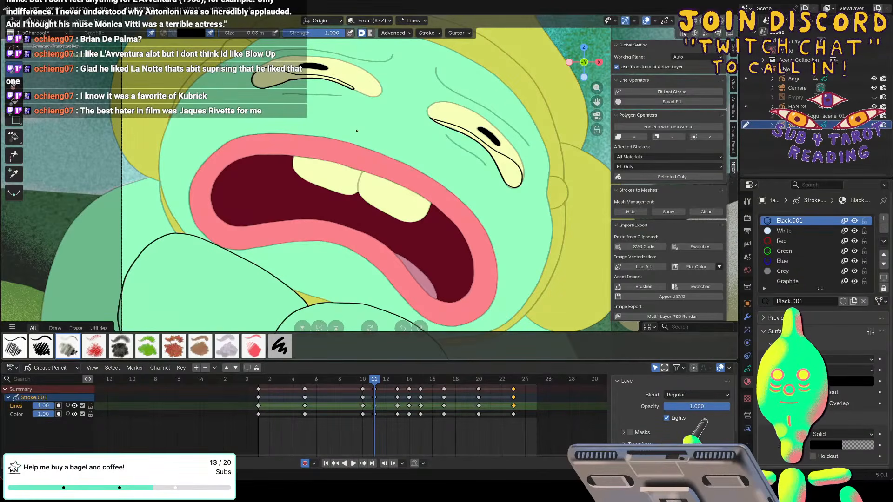
key("Up")
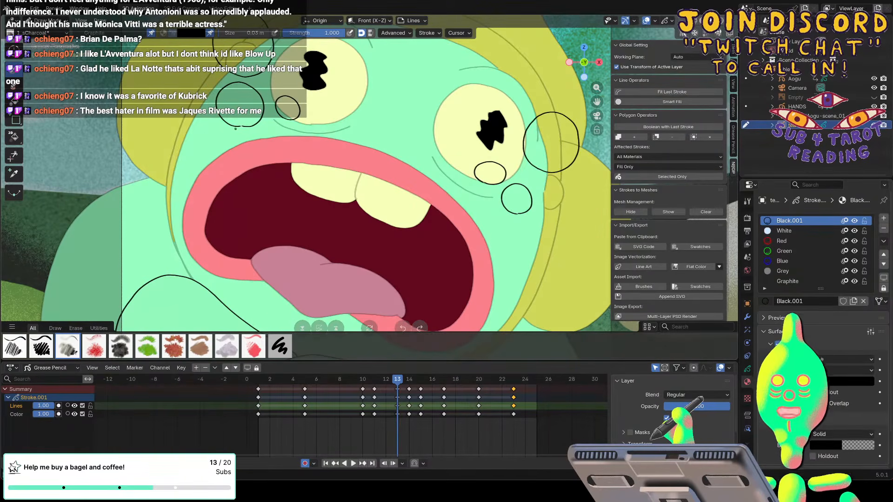
Adjust the brush size and close the open tear outlines on the Lines layer at frames 13 and 14.
key("f")
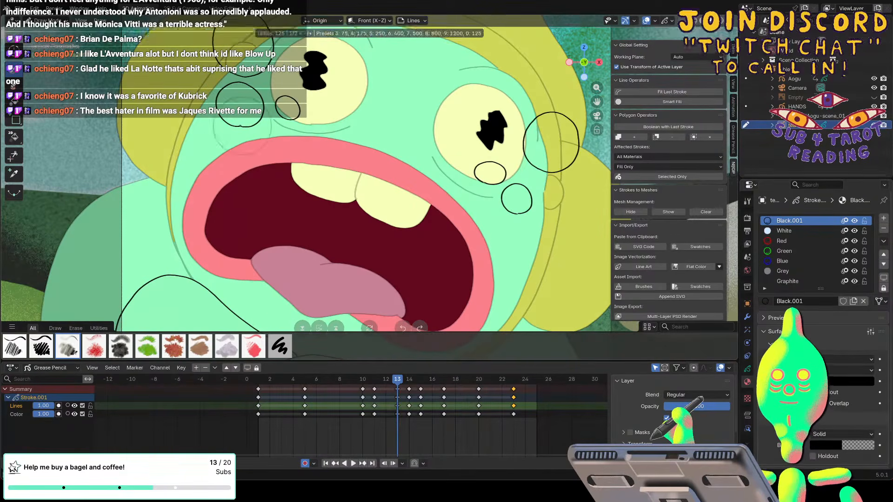
left_click(242, 126)
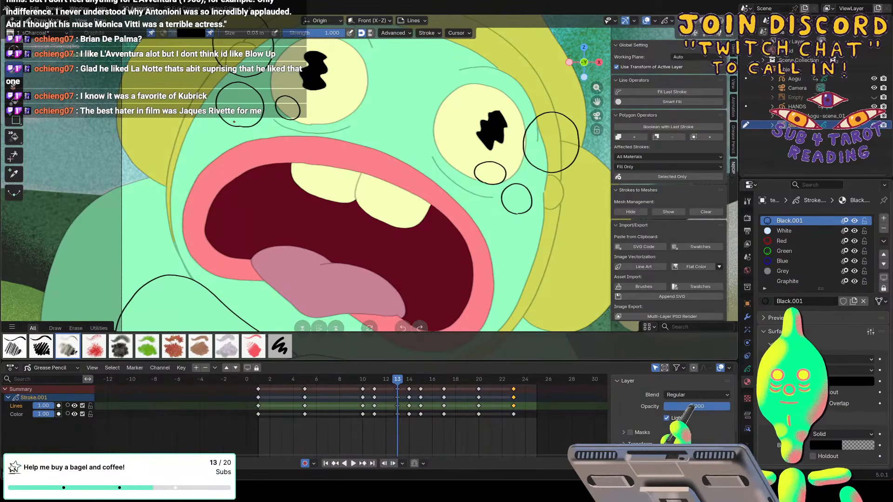
key("f")
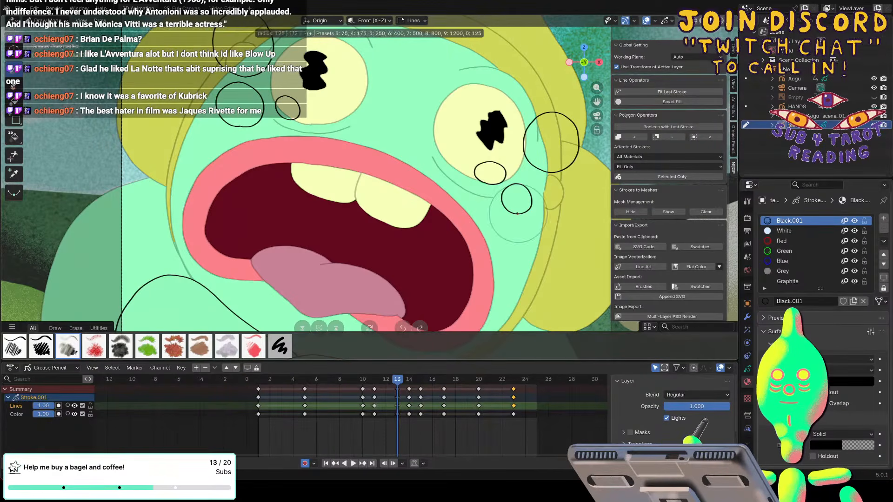
left_click(516, 212)
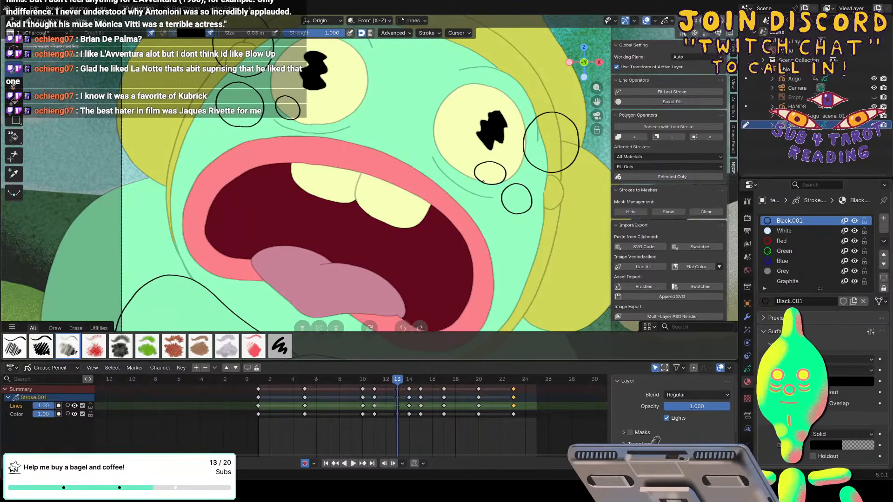
key("Right")
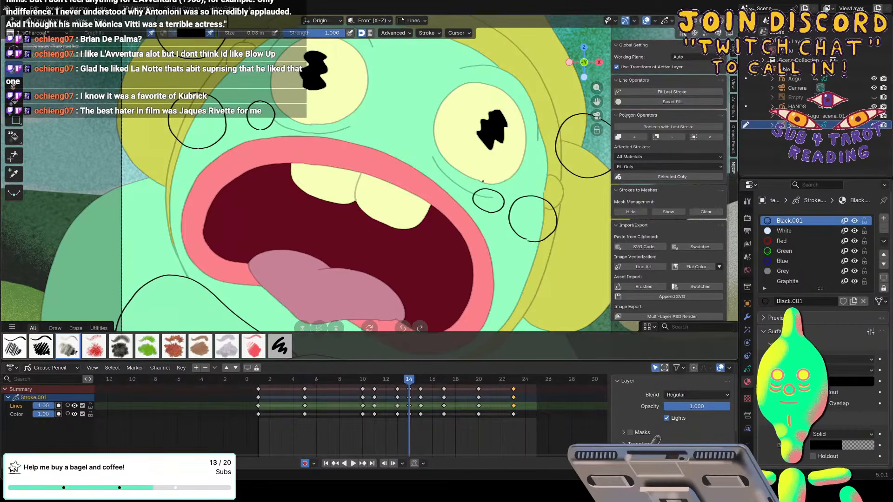
key("f")
left_click(525, 238)
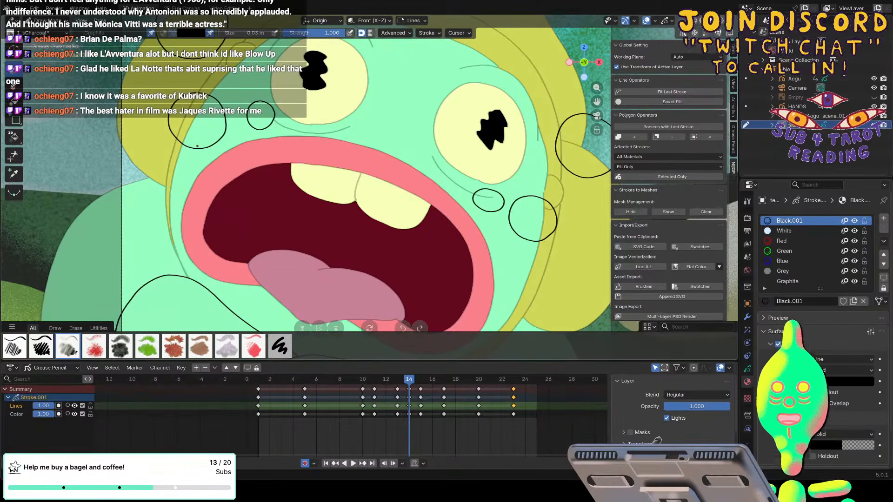
Return to frame 1 and set up the Fill tool with the White material.
key("Down")
key("Down")
key("Down")
key("Down")
key("Down")
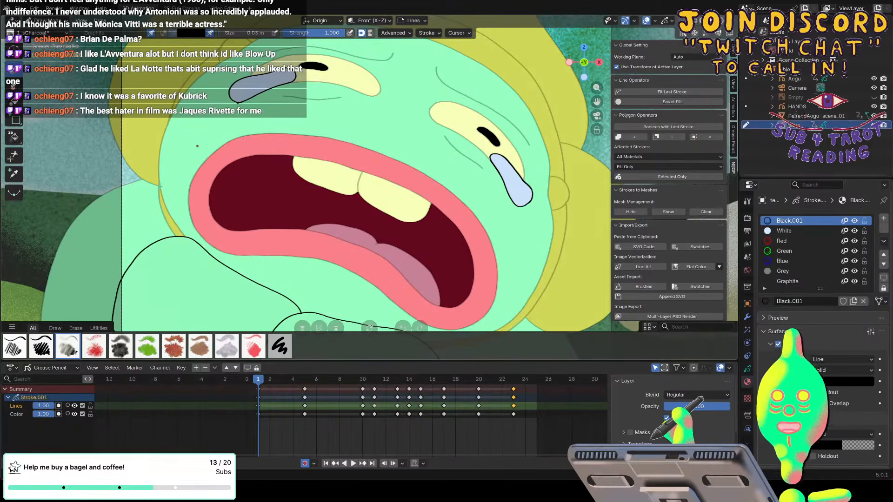
left_click(14, 101)
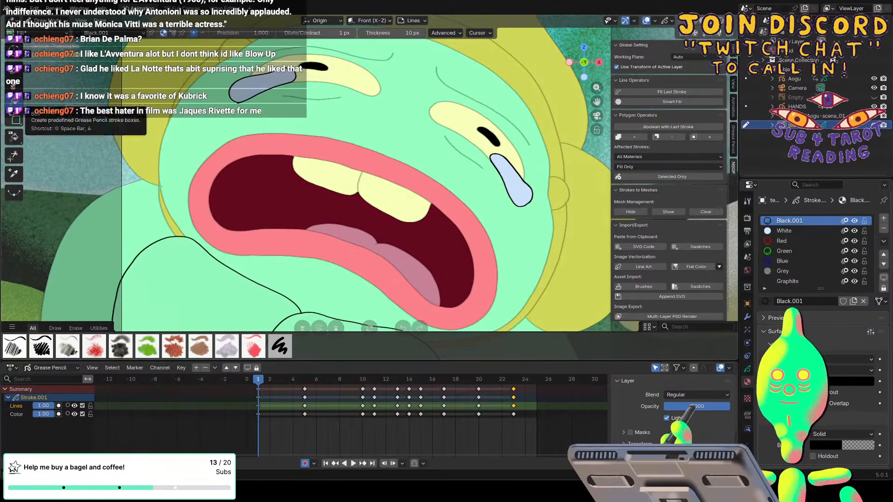
left_click(783, 231)
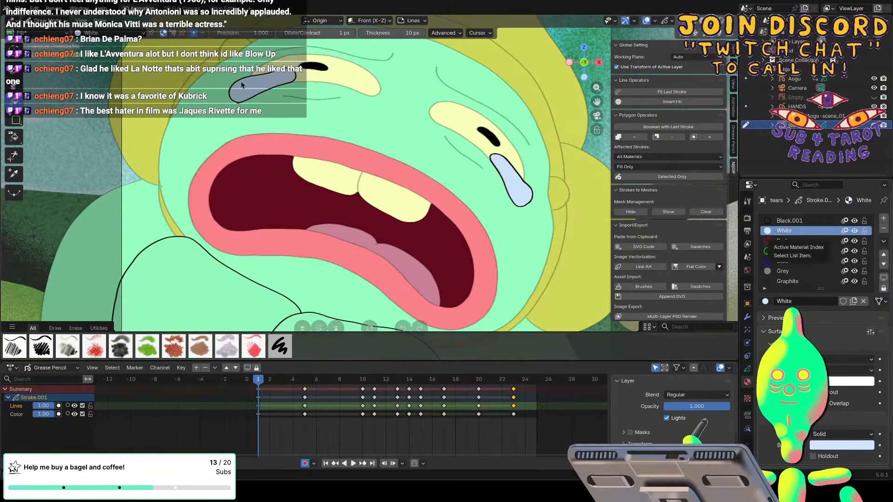
Try filling the tears on frames 10 and 11 with the Lines layer active, and undo the fills.
key("Up")
key("Up")
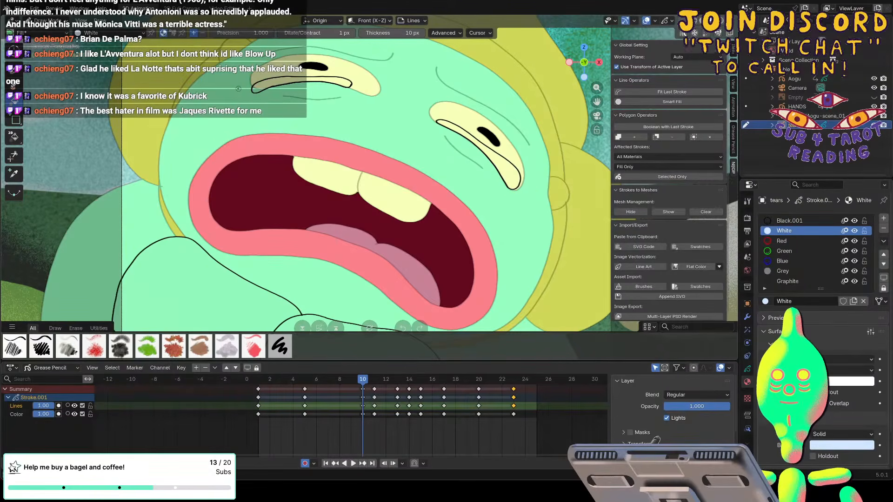
left_click(261, 84)
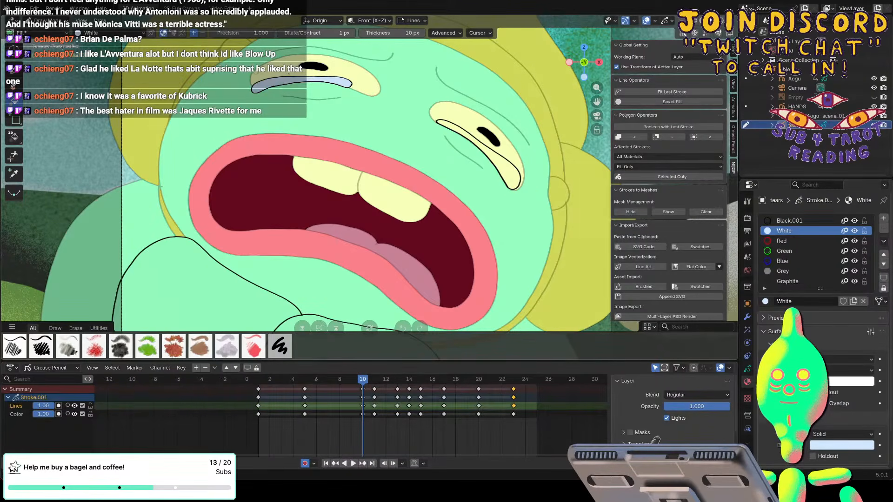
key("Up")
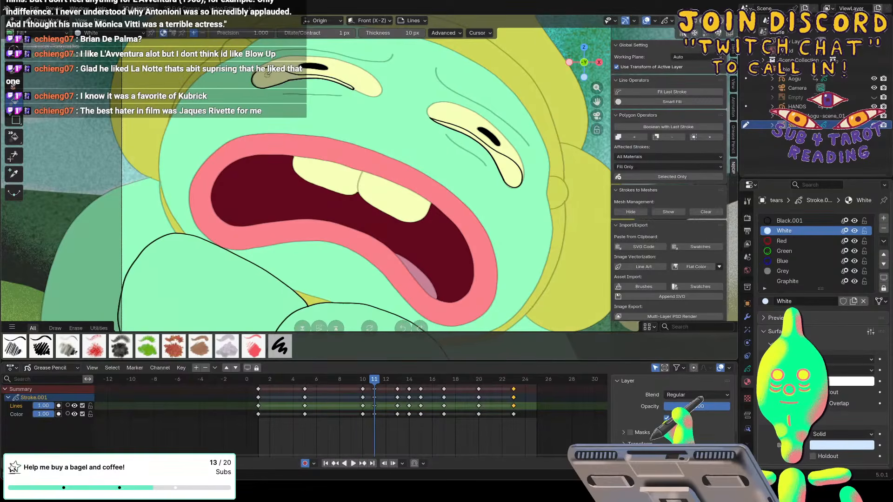
left_click(503, 169)
key("Up")
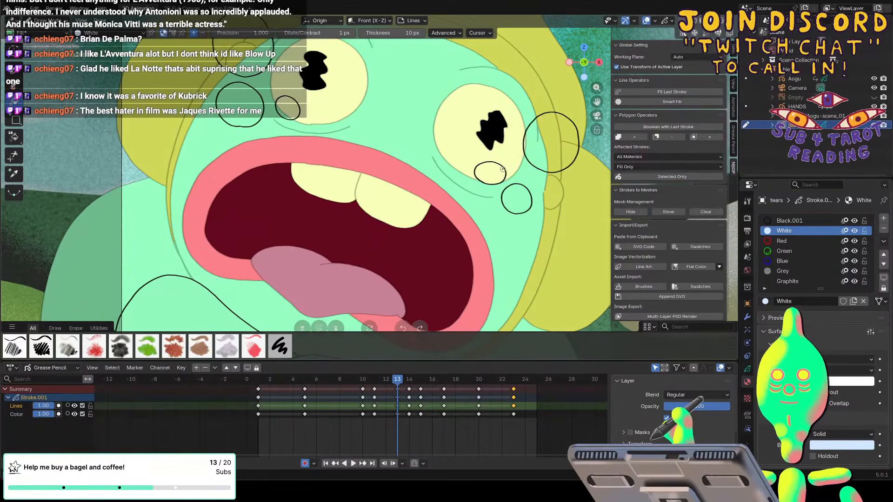
key("Down")
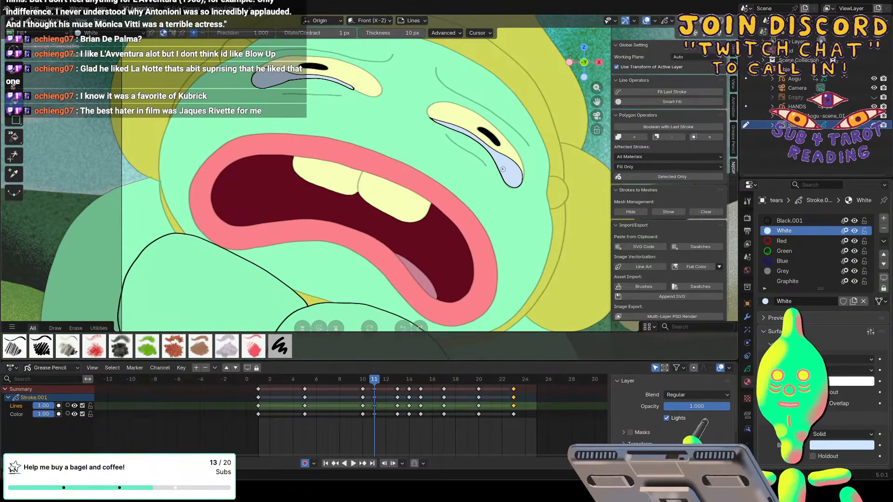
key("Down")
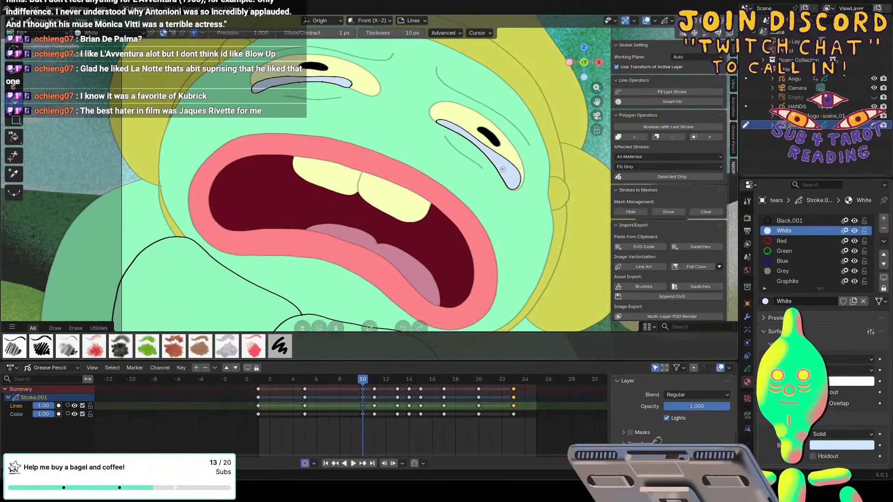
key("ctrl+z")
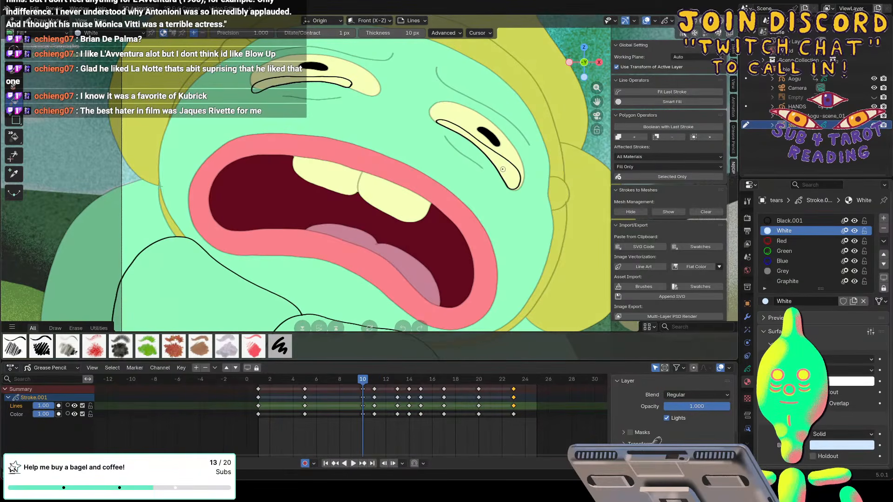
Toggle the Lines layer's visibility on frame 5 to check the fills, and make the Color layer active.
key("Down")
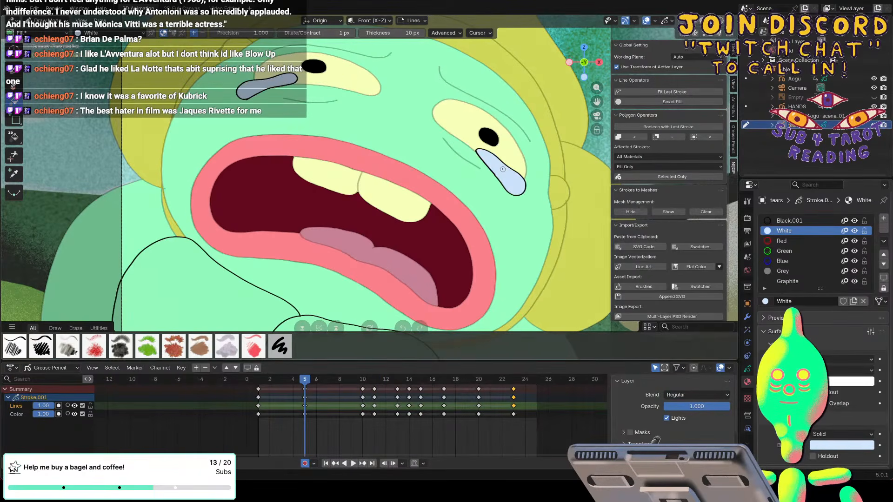
left_click(75, 406)
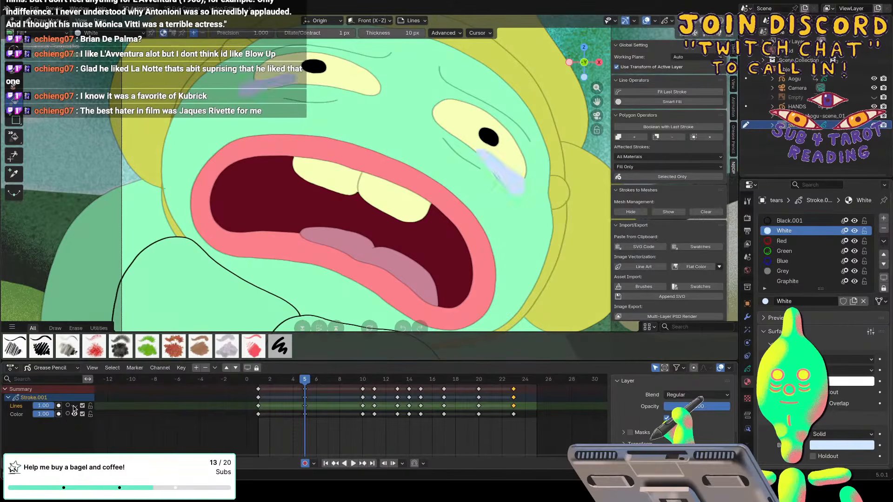
left_click(18, 414)
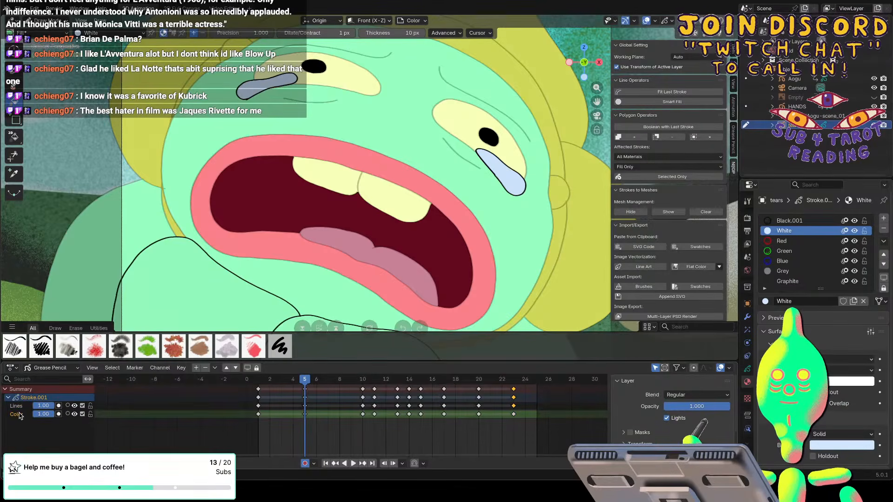
Fill the tears on frames 10, 11 and 13 with the light blue White material on the Color layer.
key("Up")
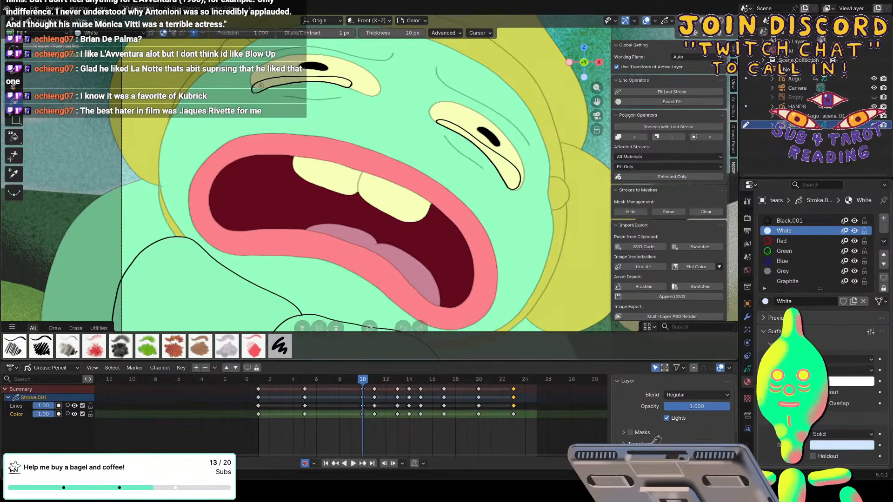
key("Up")
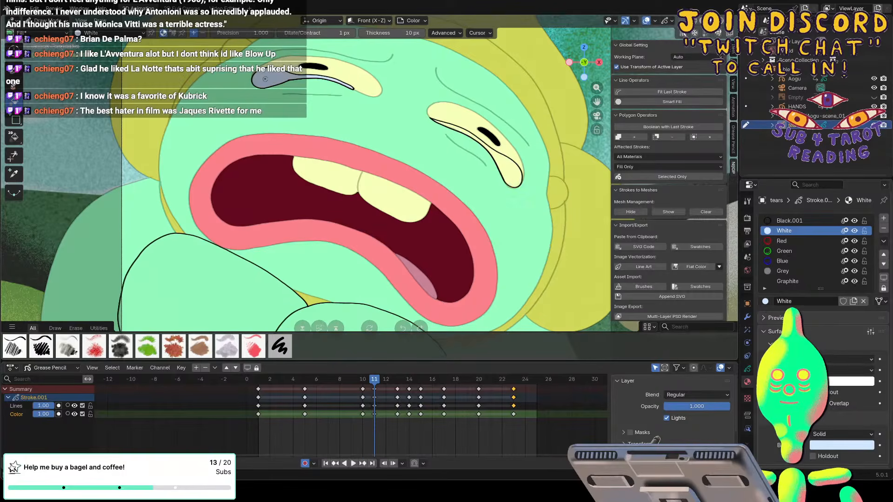
key("Up")
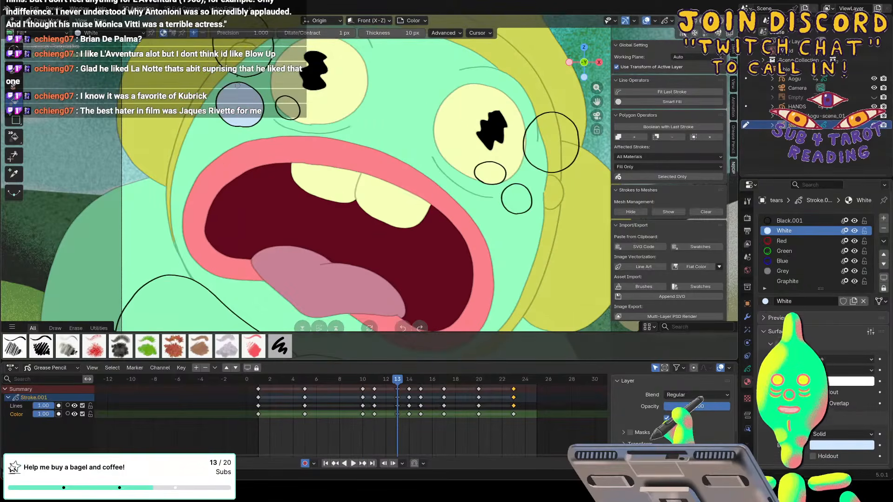
left_click(516, 199)
left_click(489, 173)
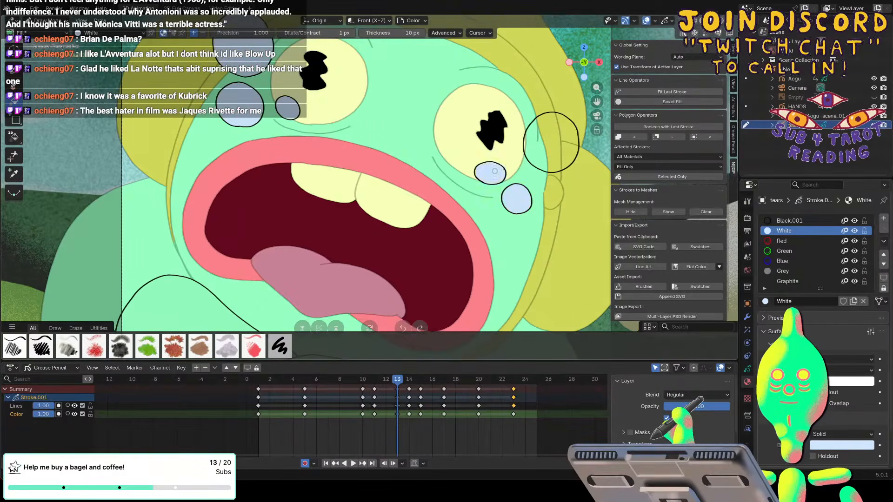
left_click(534, 149)
Fill the round tears around both eyes on frame 14 with light blue.
key("Up")
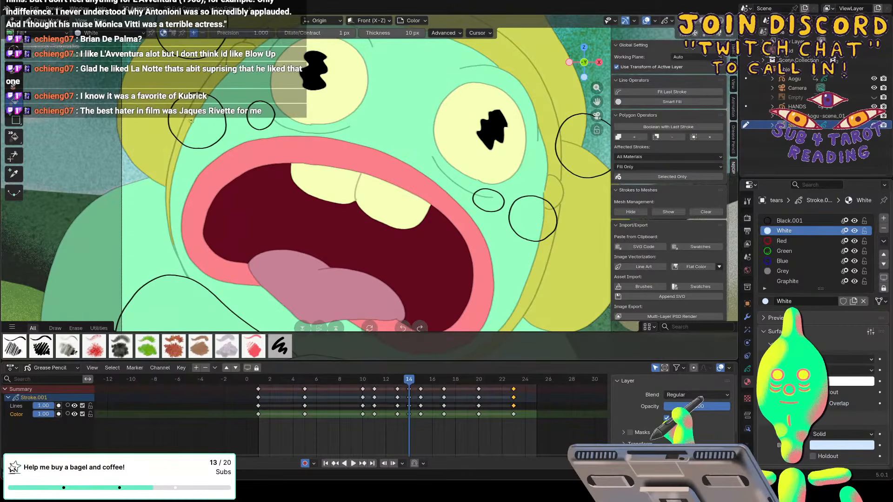
scroll(189, 115, "down", 2)
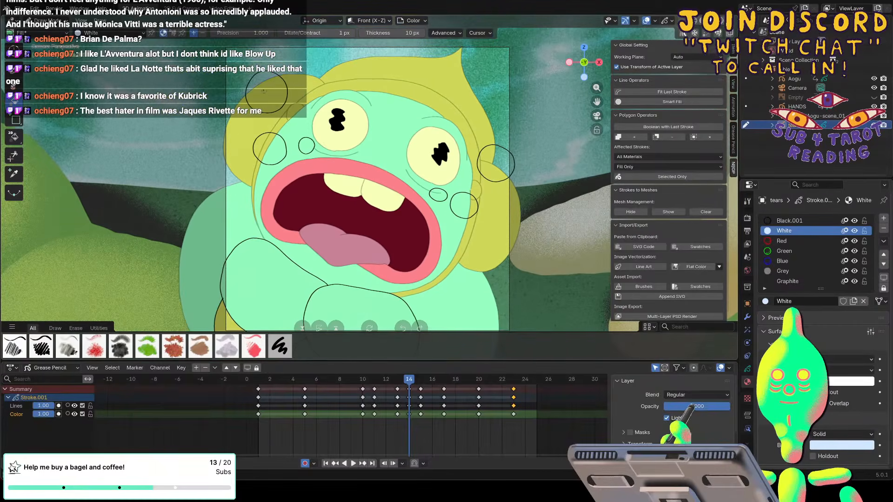
left_click(266, 95)
left_click(270, 148)
left_click(307, 145)
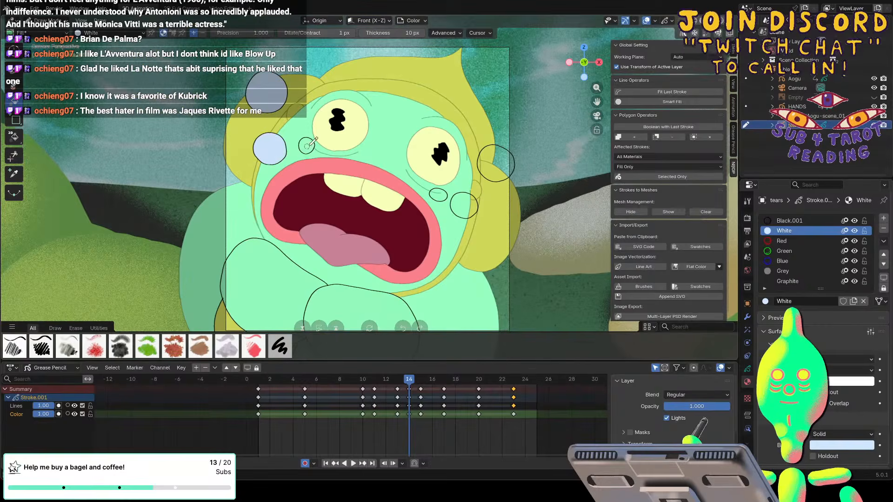
left_click(438, 195)
Fill the split tear droplets on both sides of the face on frame 15 with light blue.
key("Up")
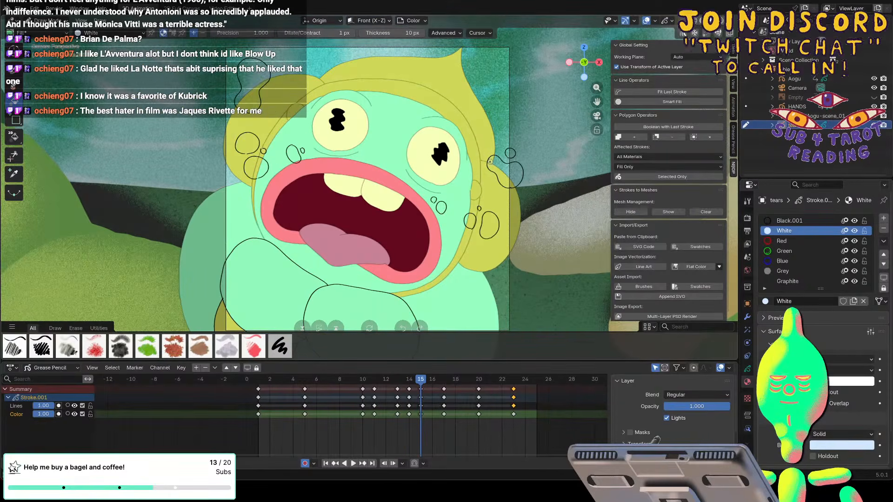
left_click(247, 144)
left_click(256, 167)
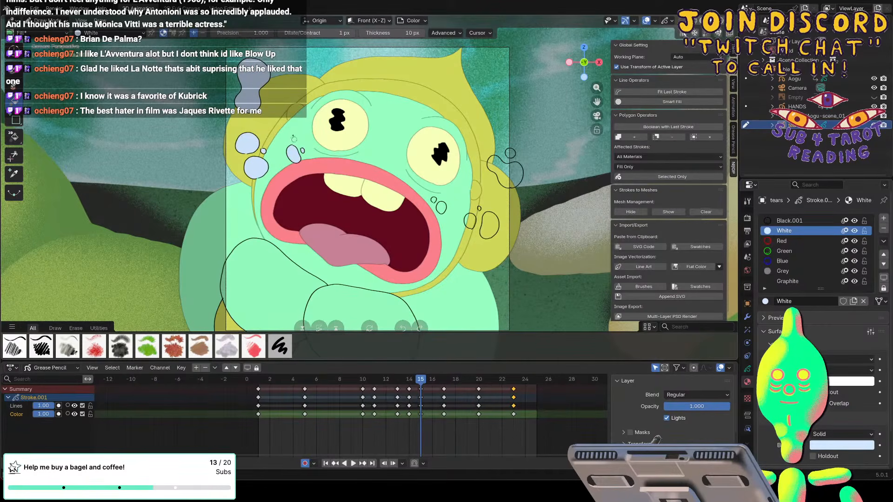
left_click(440, 208)
left_click(470, 222)
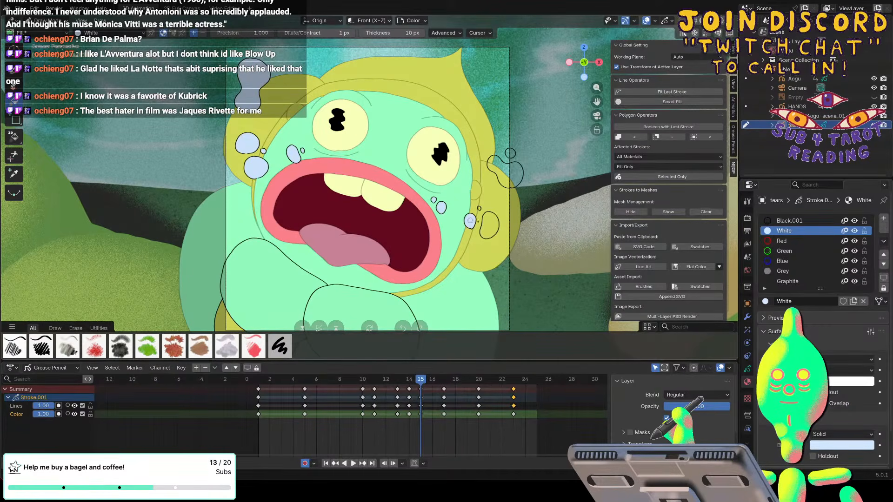
left_click(489, 225)
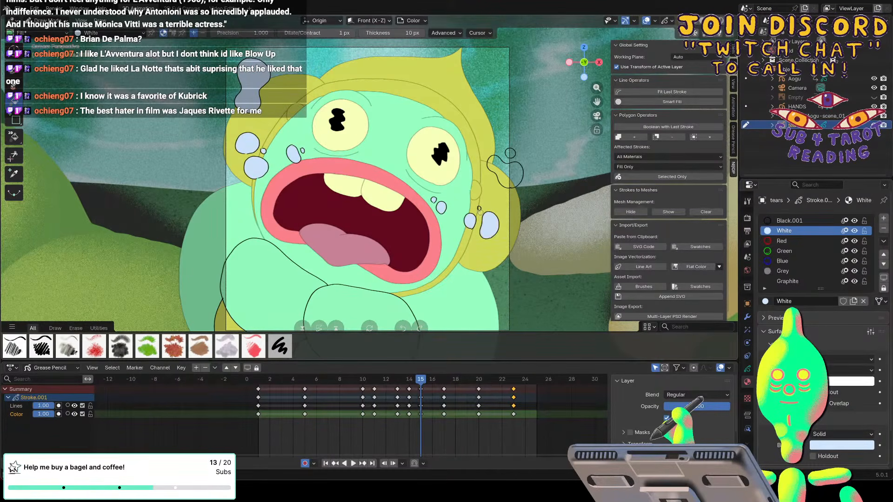
left_click(505, 173)
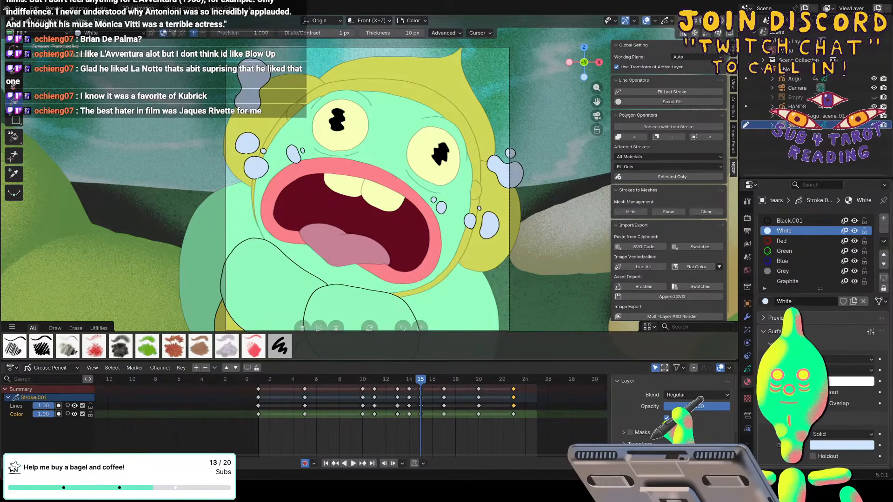
Fill the closed tears on both sides of the face on frame 17 with light blue on the Color layer.
key("space")
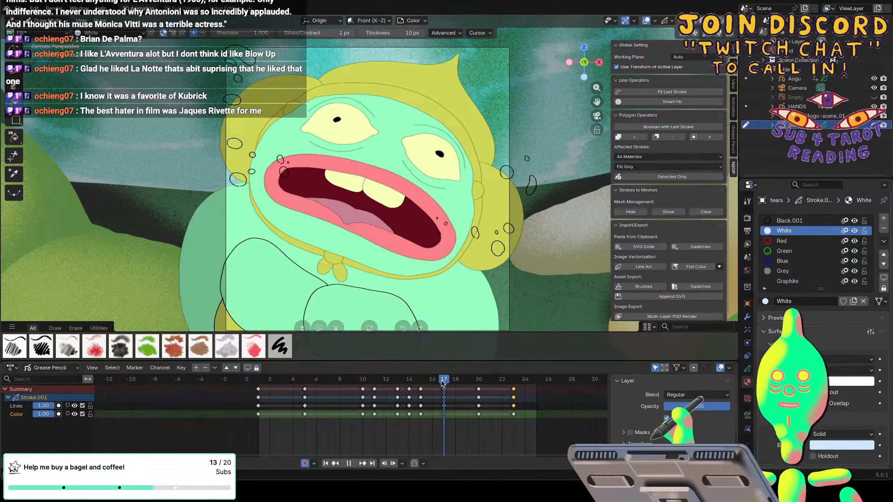
key("space")
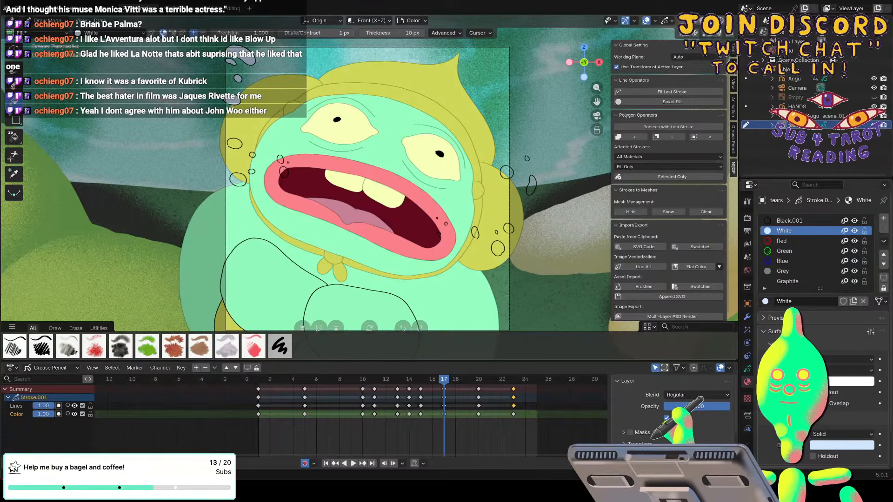
left_click(236, 146)
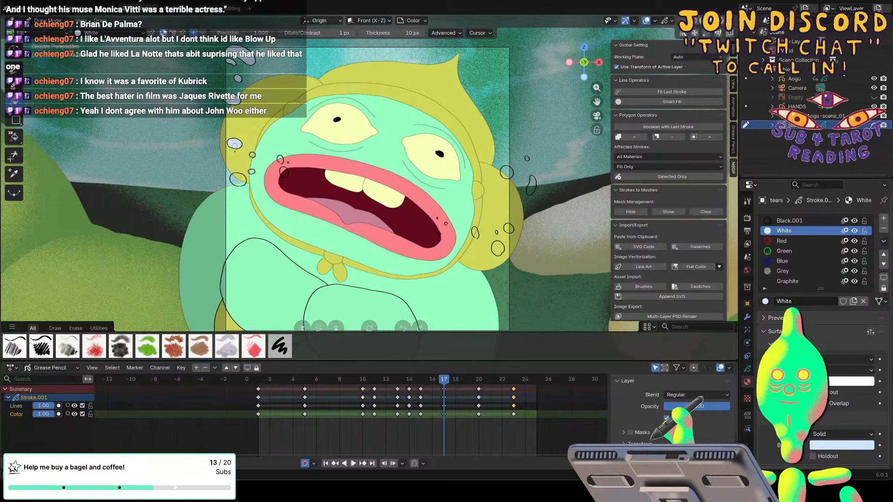
left_click(238, 179)
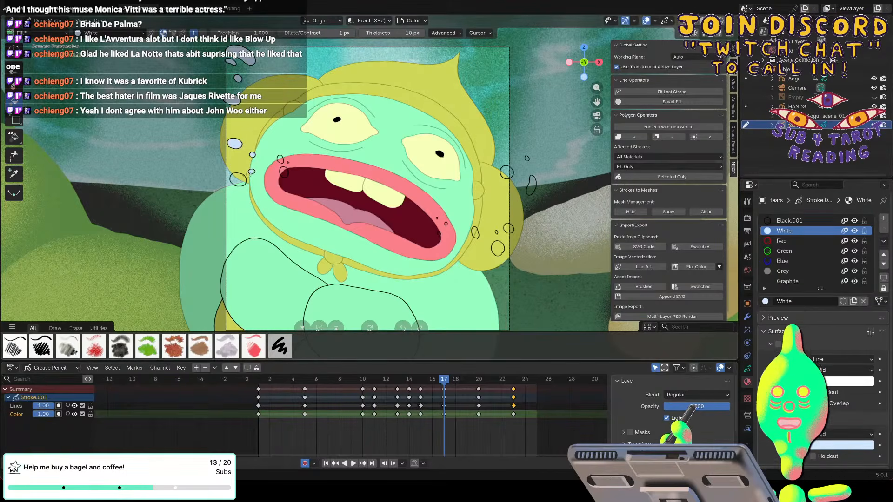
left_click(284, 171)
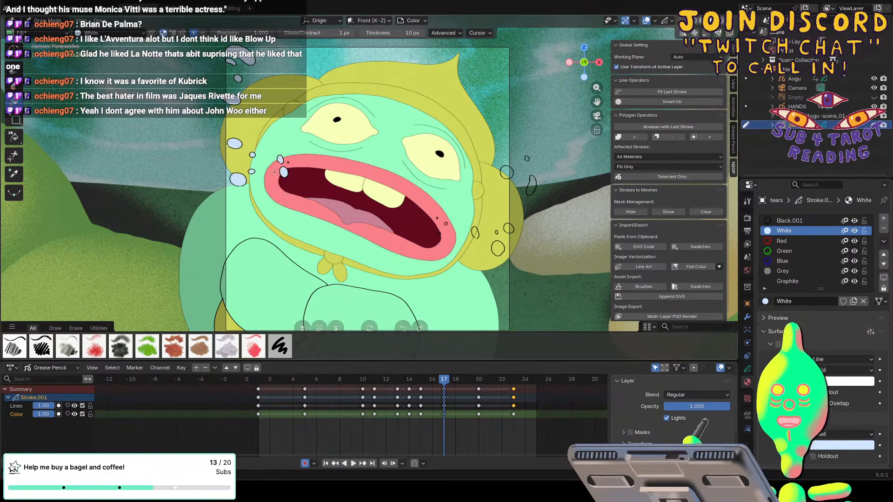
left_click(495, 251)
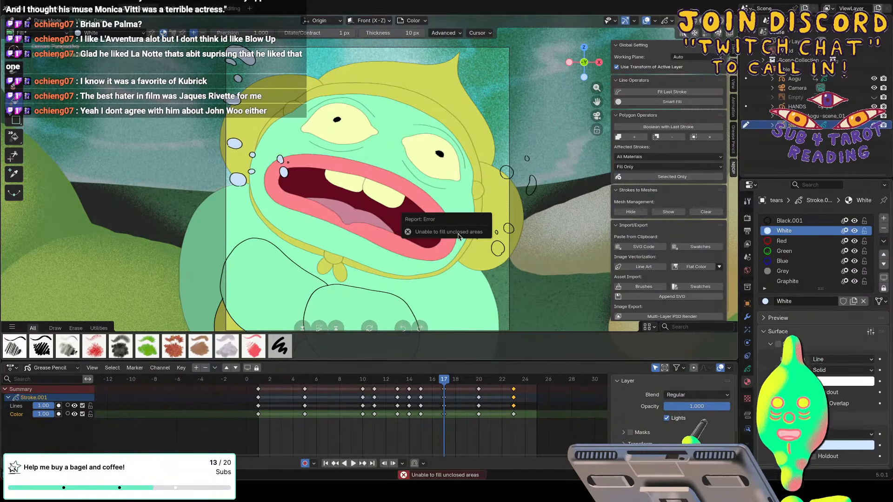
left_click(497, 249)
left_click(508, 229)
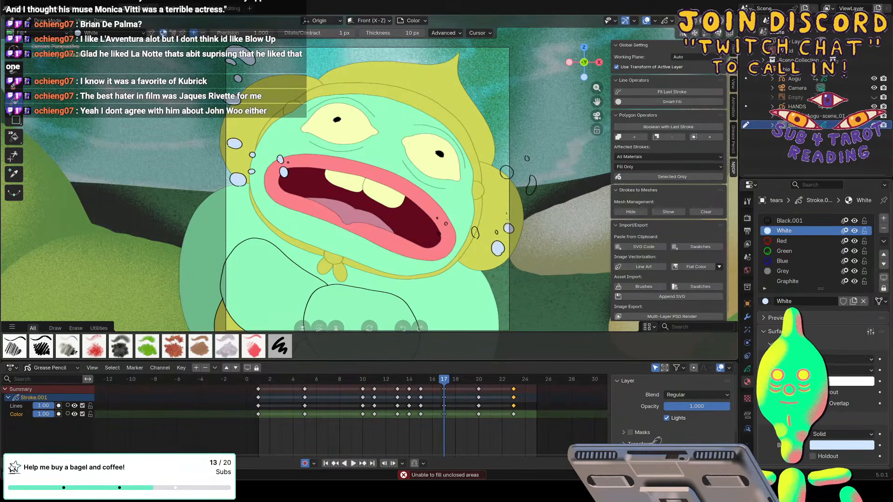
left_click(506, 172)
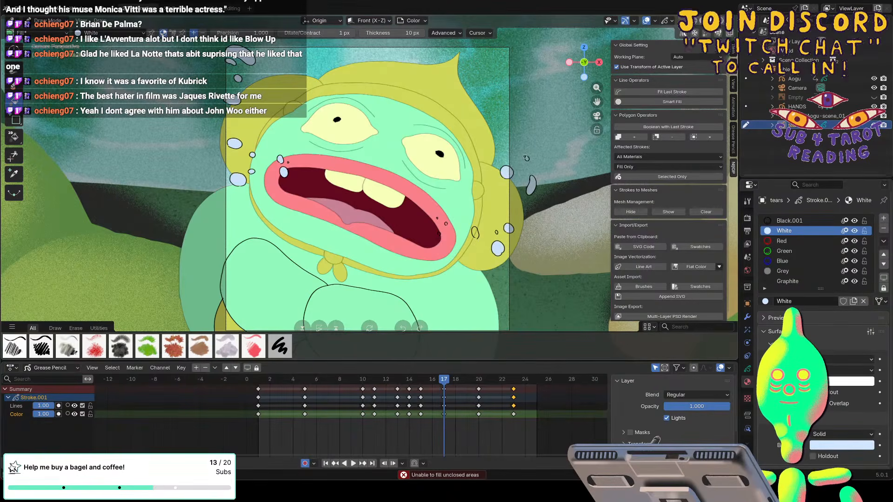
Try to redraw the open oval tear on the hood with the charcoal brush on the Color layer, then undo the stroke.
scroll(525, 158, "up", 3)
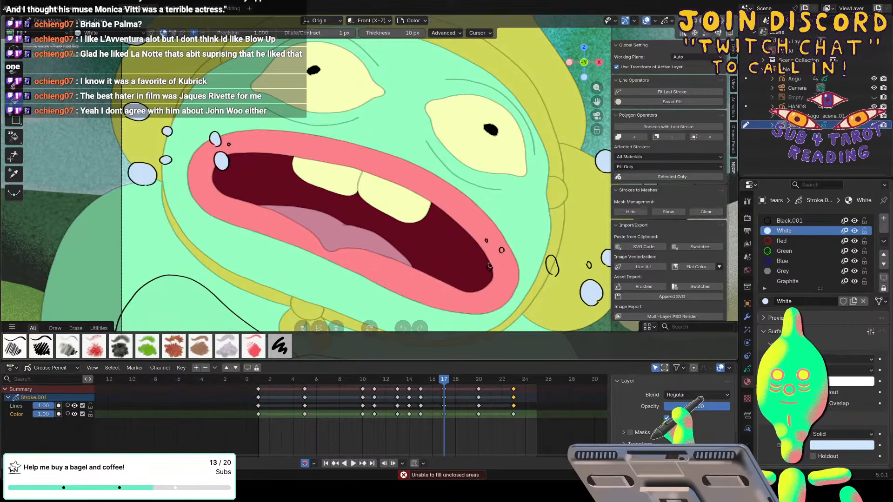
key("d")
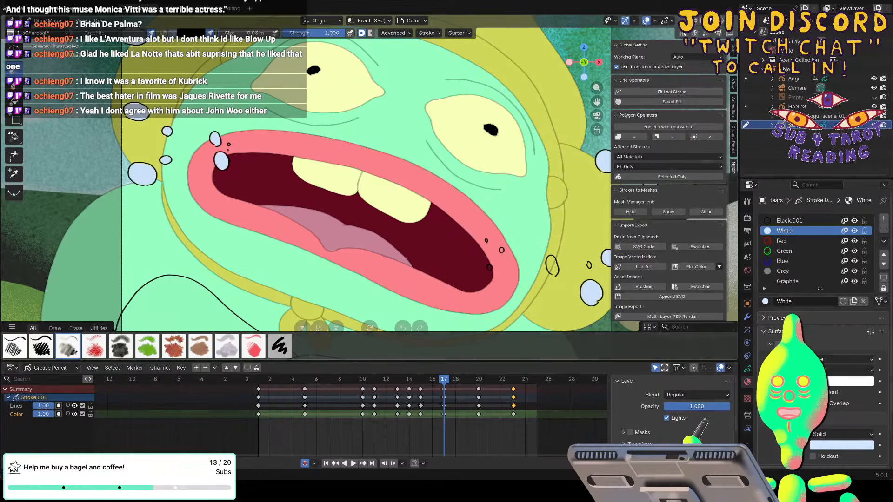
left_click(14, 102)
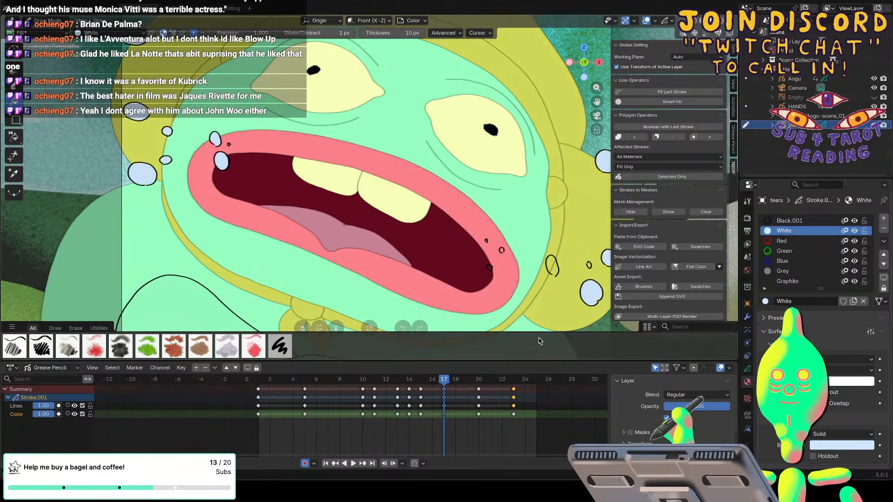
left_click(67, 346)
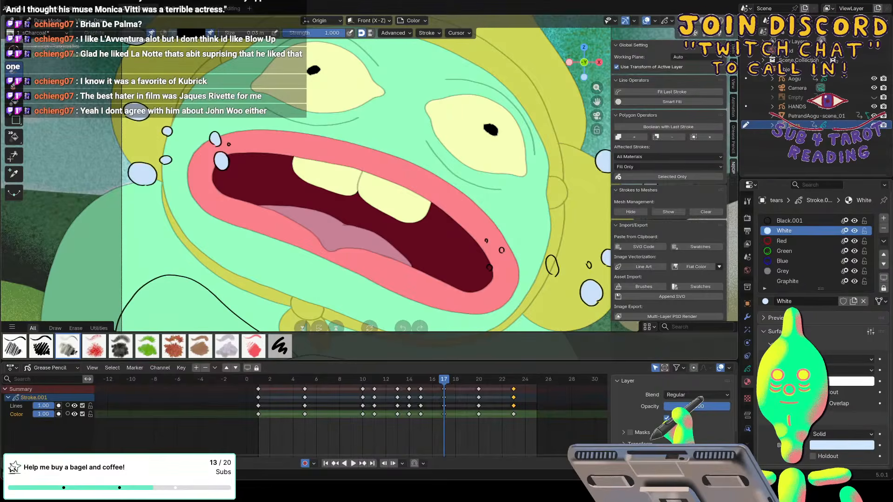
left_click_drag(550, 256, 556, 275)
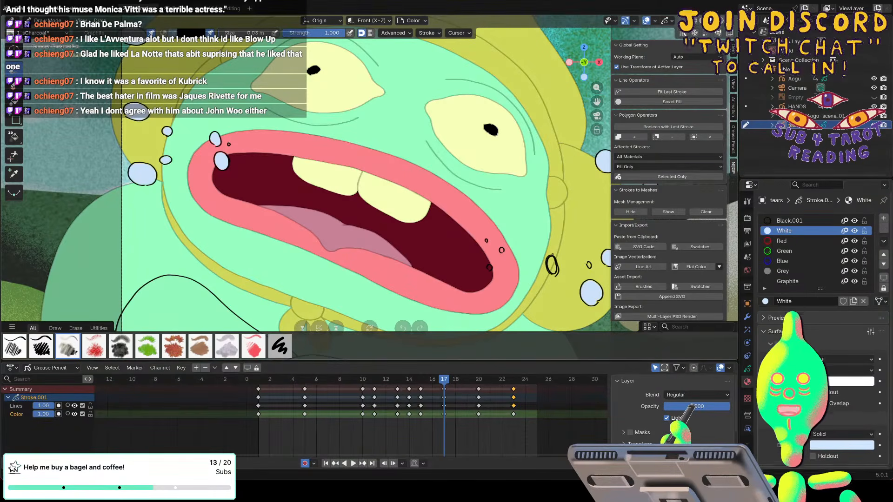
key("ctrl+z")
key("ctrl+z")
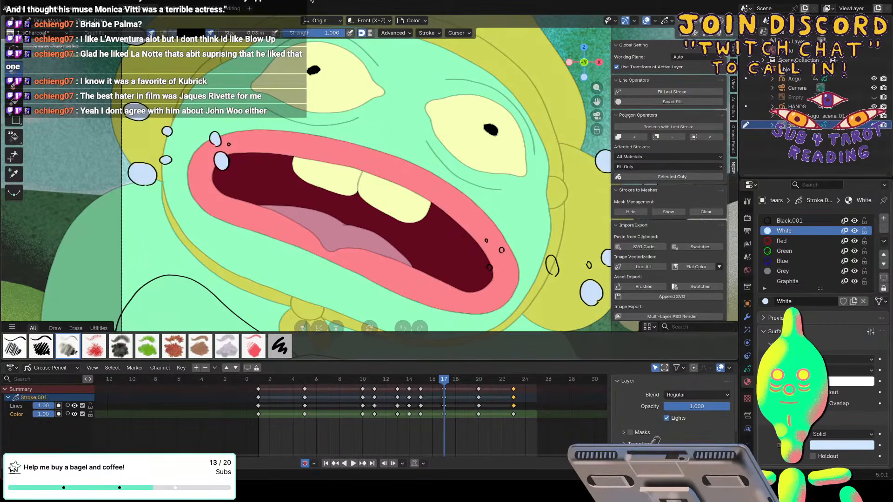
Close the oval hood tear and the small tear at the mouth's corner on the Lines layer, and fill the oval one light blue.
left_click(18, 407)
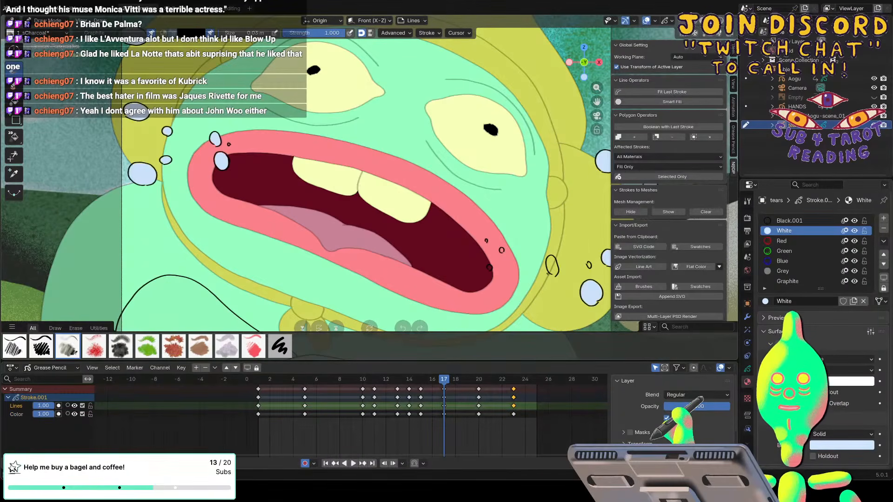
key("f")
left_click(551, 269)
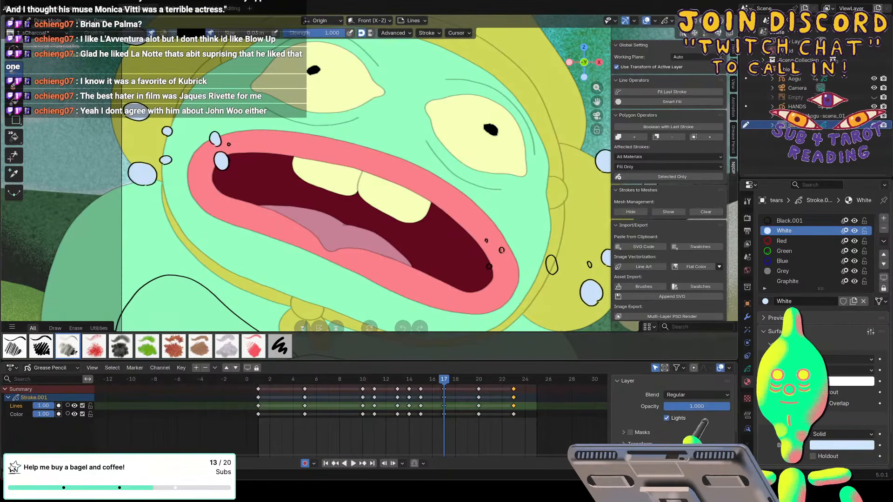
key("f")
left_click_drag(503, 251, 502, 252)
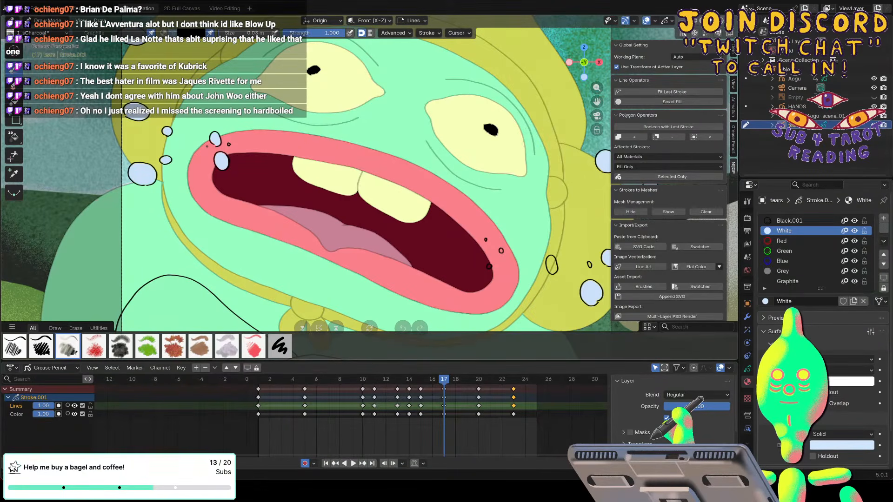
key("g")
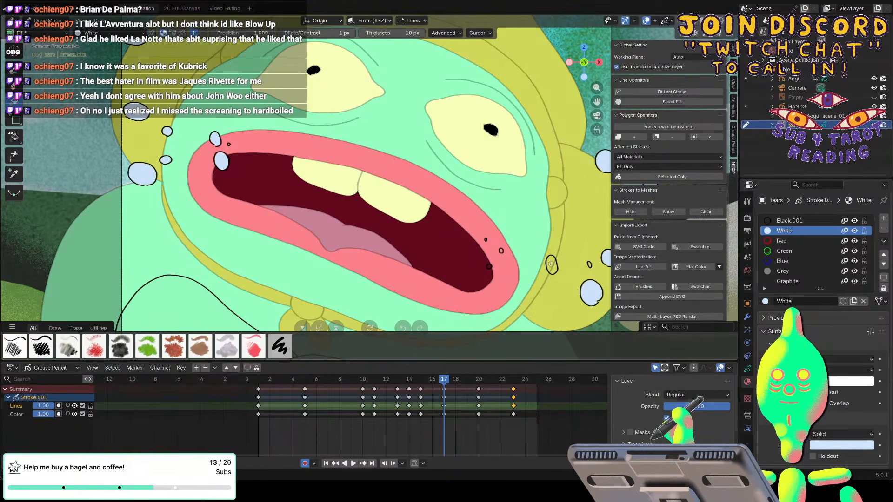
left_click(550, 264)
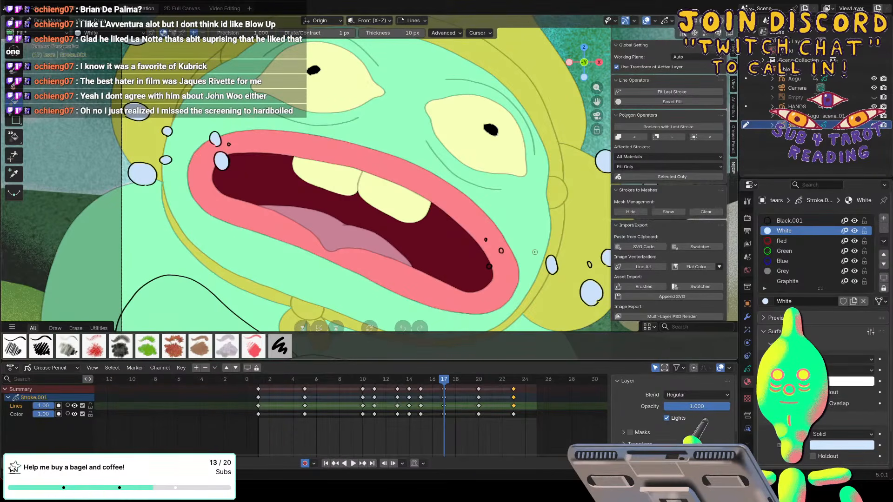
Copy the hex value of the White material's fill colour and apply it as the charcoal brush's colour.
scroll(535, 252, "up", 5)
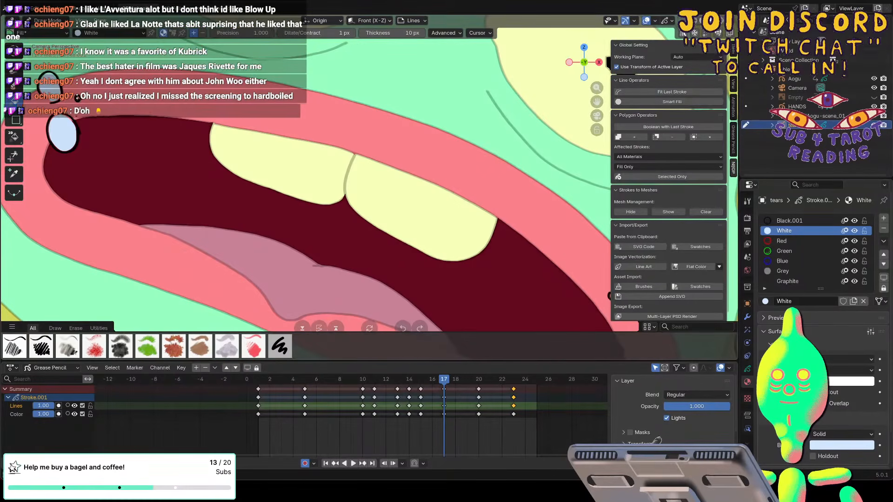
left_click(13, 71)
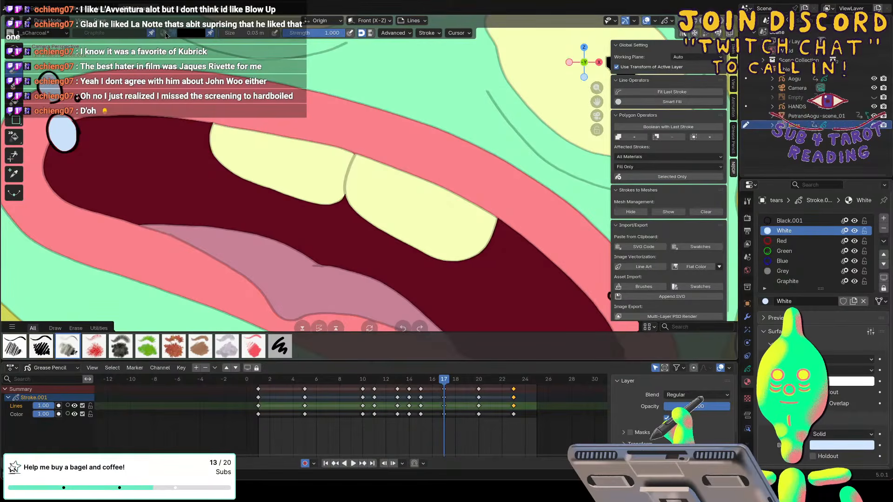
left_click(185, 34)
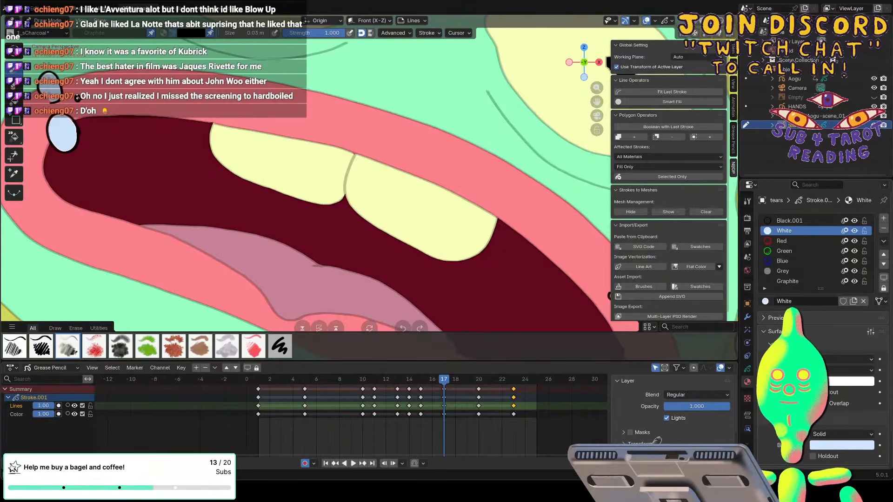
left_click(815, 446)
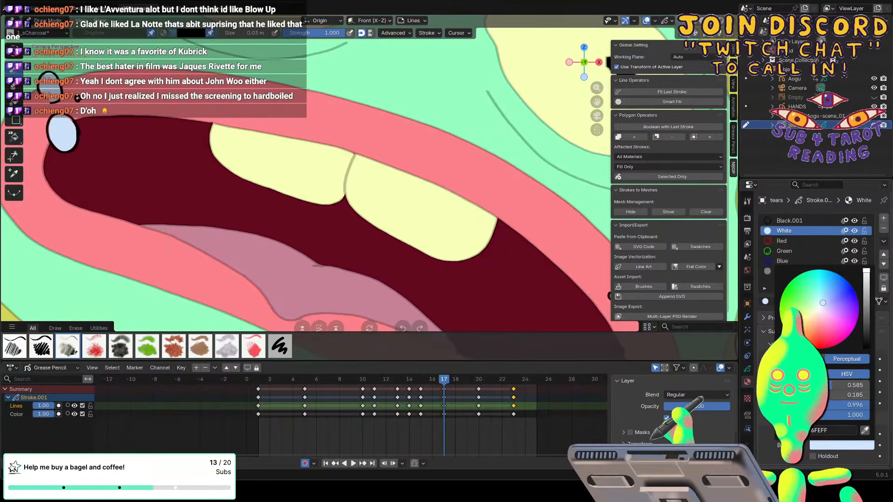
left_click(829, 429)
left_click_drag(828, 428, 814, 430)
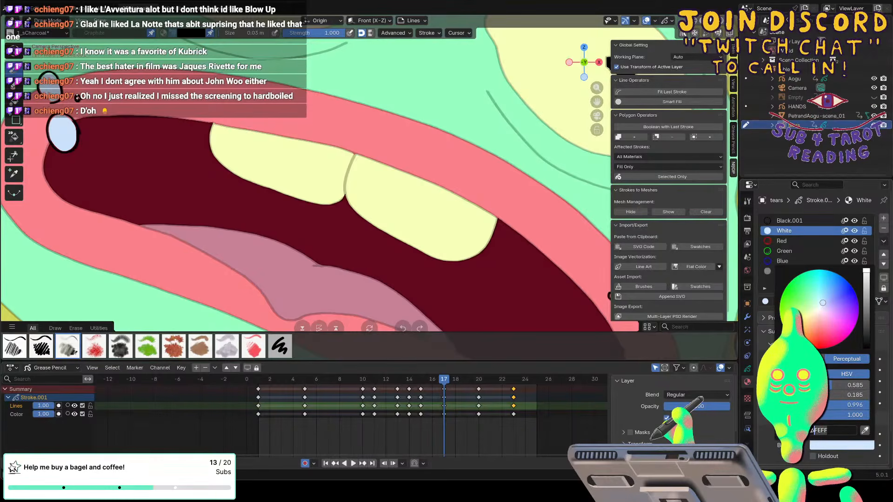
left_click_drag(814, 430, 796, 430)
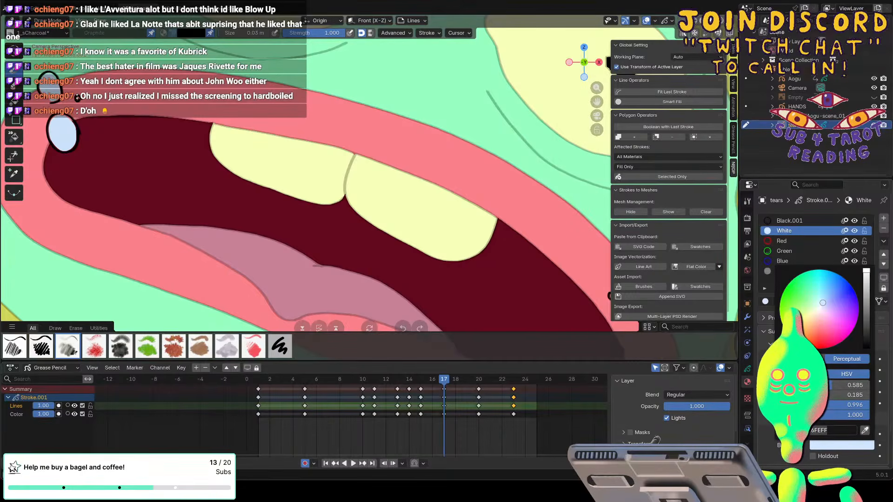
key("Return")
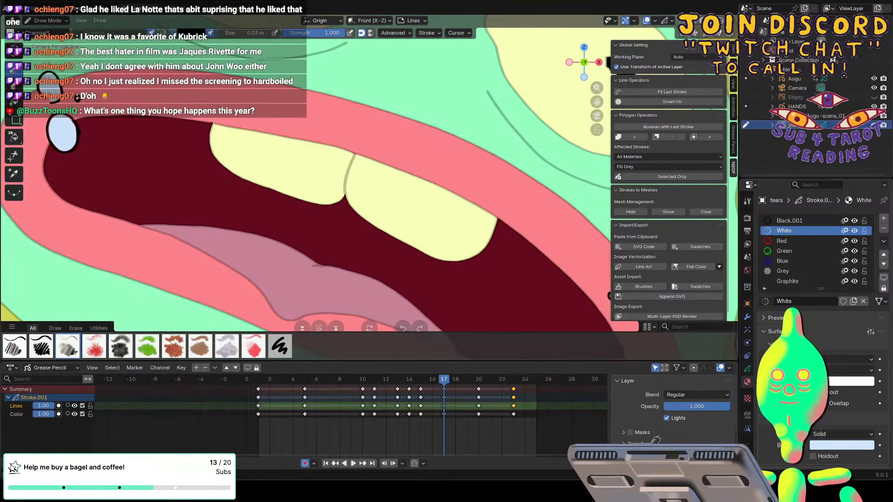
left_click(190, 33)
left_click(191, 33)
left_click_drag(233, 92, 229, 38)
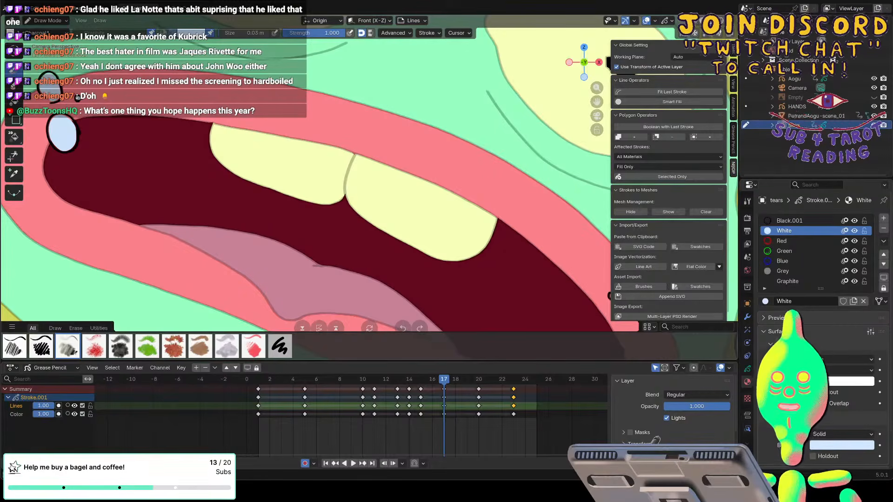
Paint the small remaining tears near the mouth's corner on frame 17 light blue on the Color layer.
left_click(23, 414)
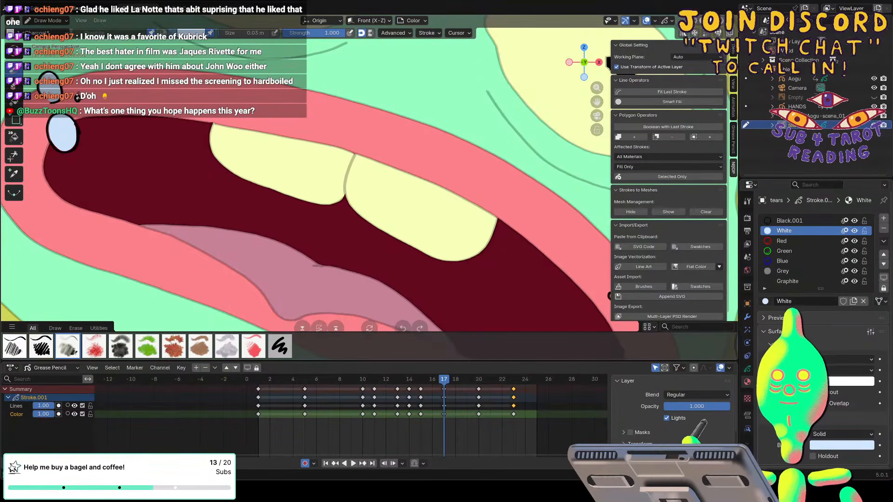
middle_click_drag(609, 295, 588, 295, "shift")
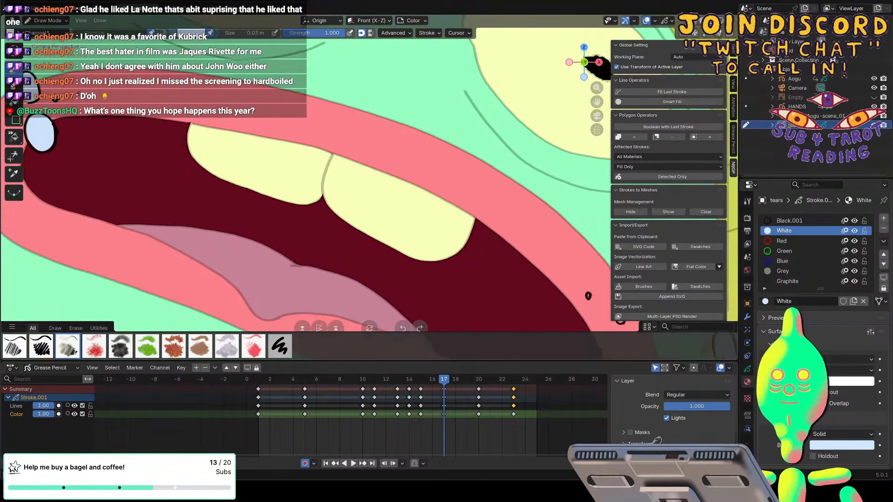
scroll(588, 296, "down", 3)
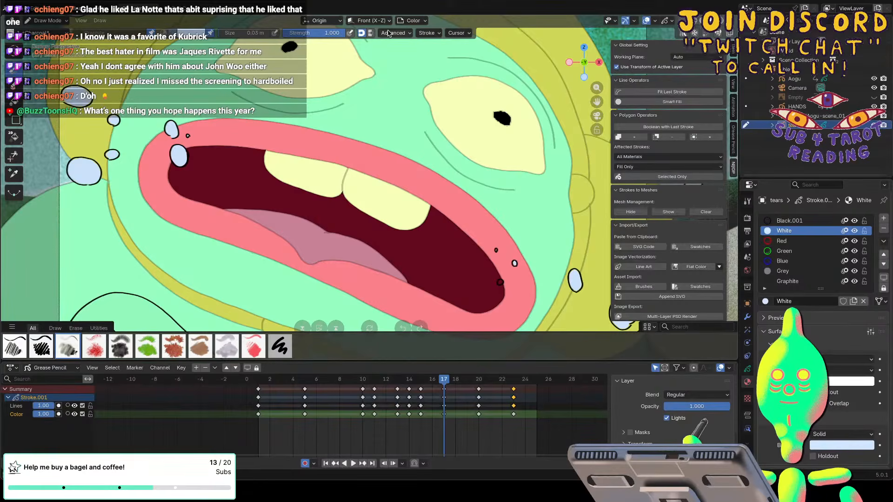
left_click(427, 32)
left_click(393, 33)
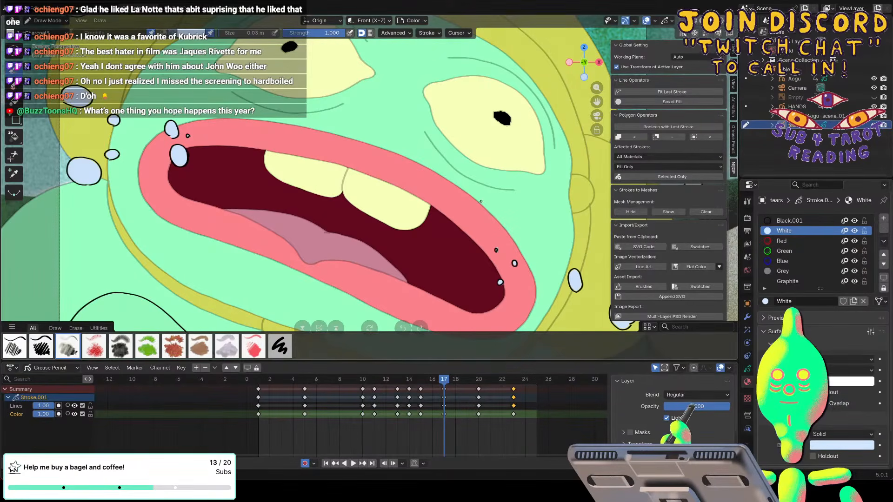
scroll(481, 201, "up", 2, "ctrl")
scroll(481, 201, "up", 5, "ctrl")
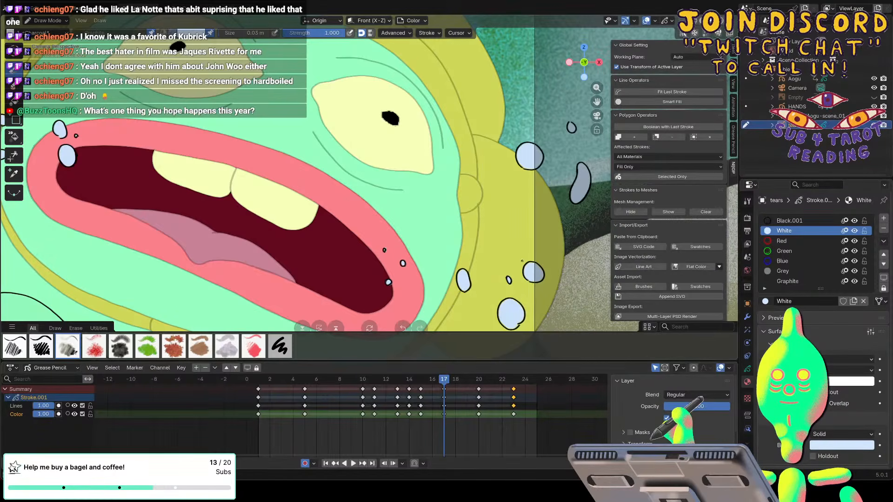
Inspect the tear drawings on frame 20 around the mouth and hood, and review the tears in playback.
left_click_drag(444, 378, 474, 377)
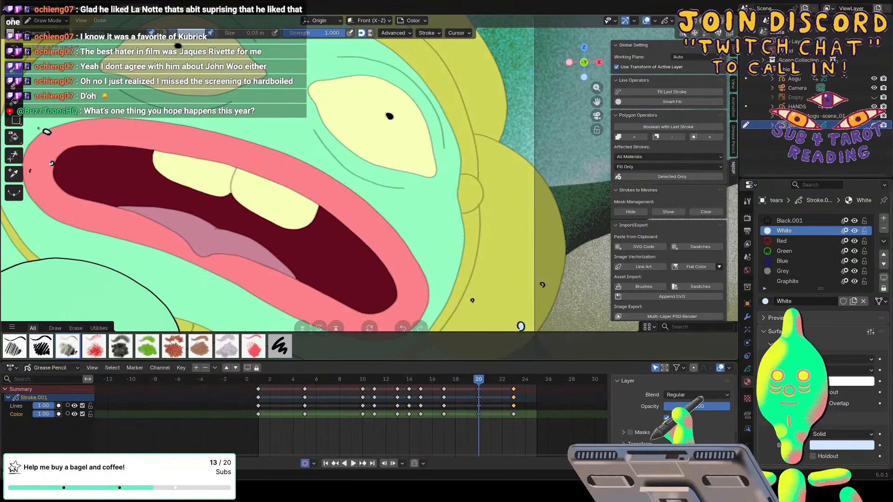
scroll(39, 128, "down", 2, "ctrl")
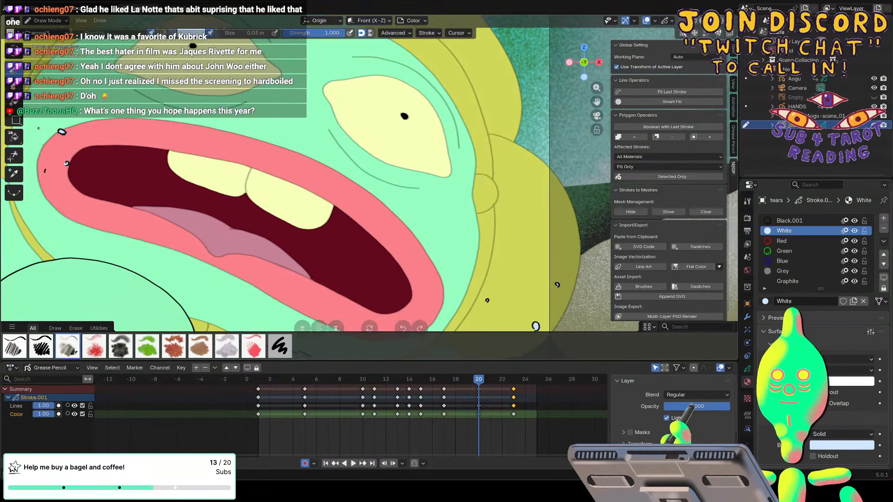
scroll(38, 128, "down", 20, "ctrl")
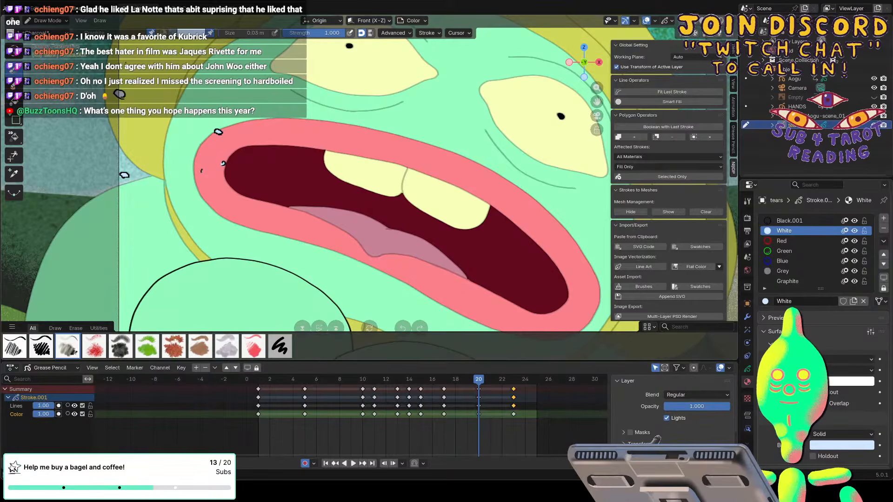
scroll(370, 181, "down", 5)
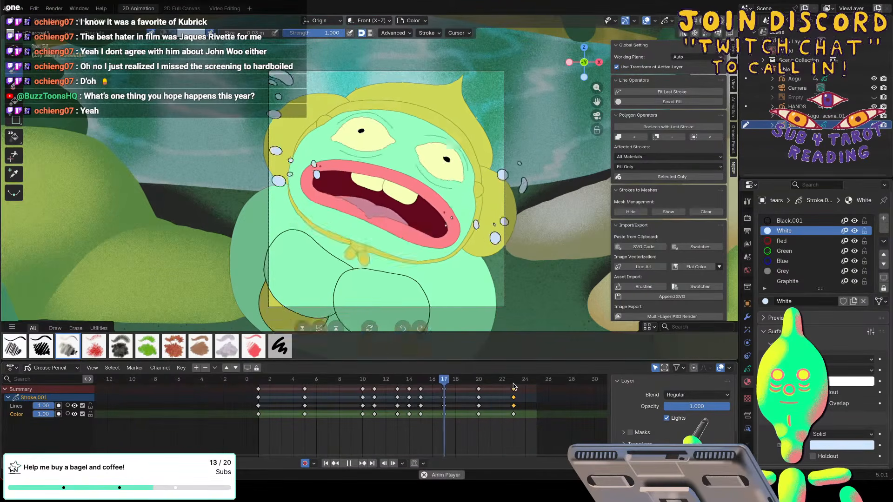
key("Escape")
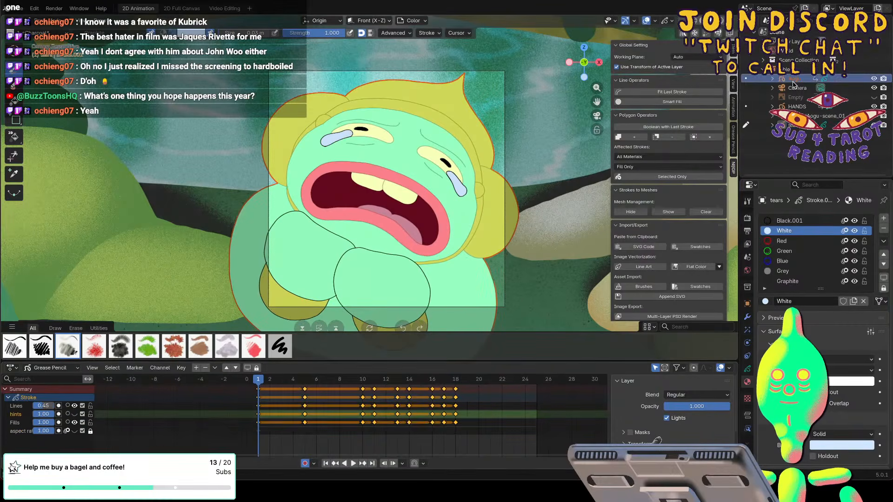
Raise the Aogu object's Lines layer opacity to 1.00 and switch Draw Mode to that object.
left_click(793, 80)
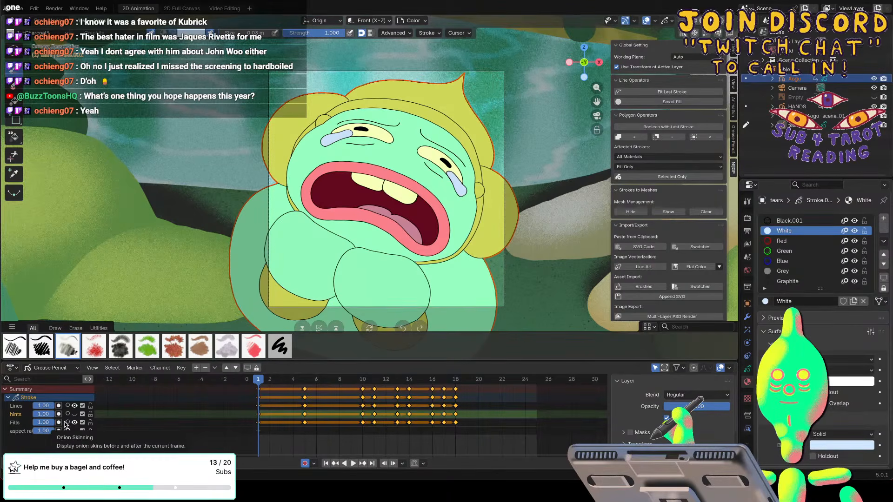
left_click(746, 78)
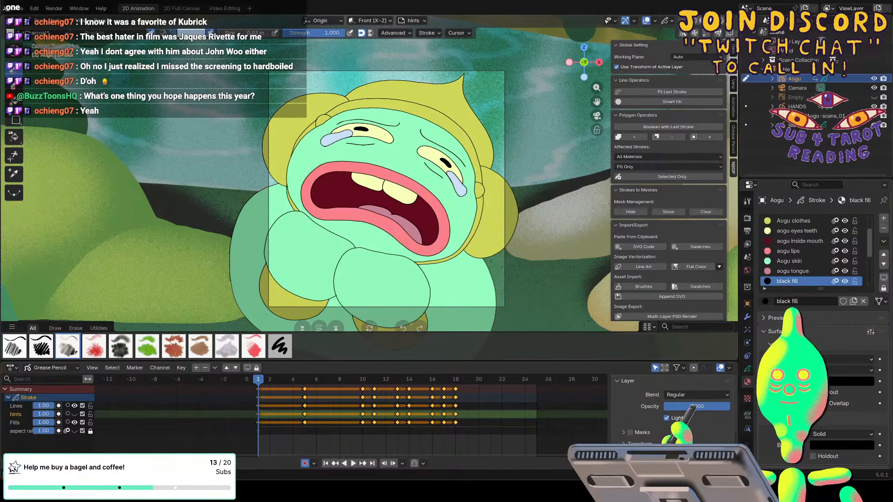
left_click(179, 264)
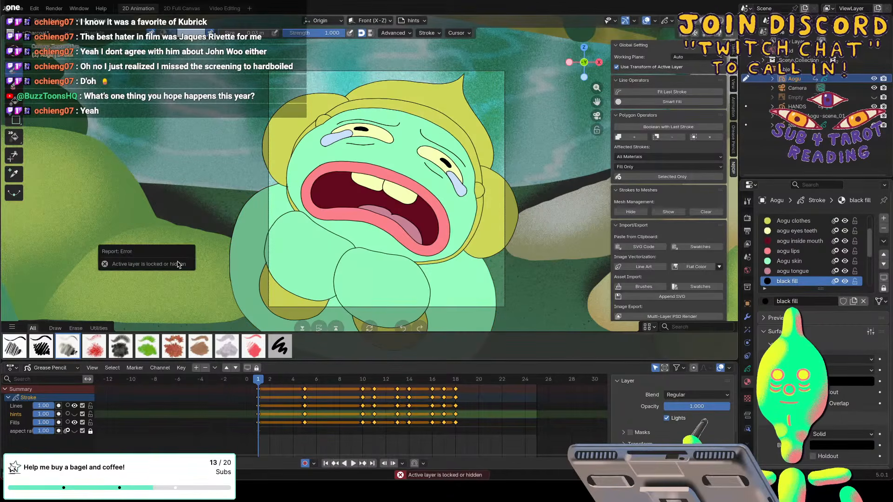
Play back the animation, save the file, and return the playhead to frame 1.
key("space")
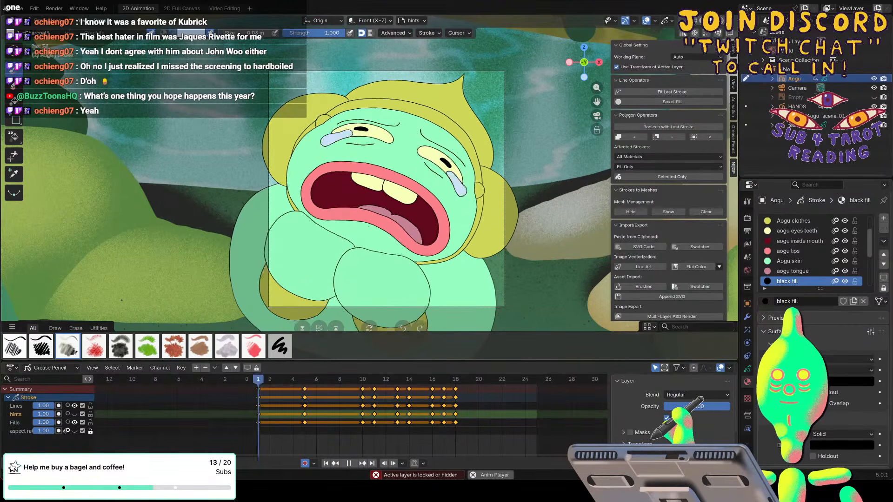
key("space")
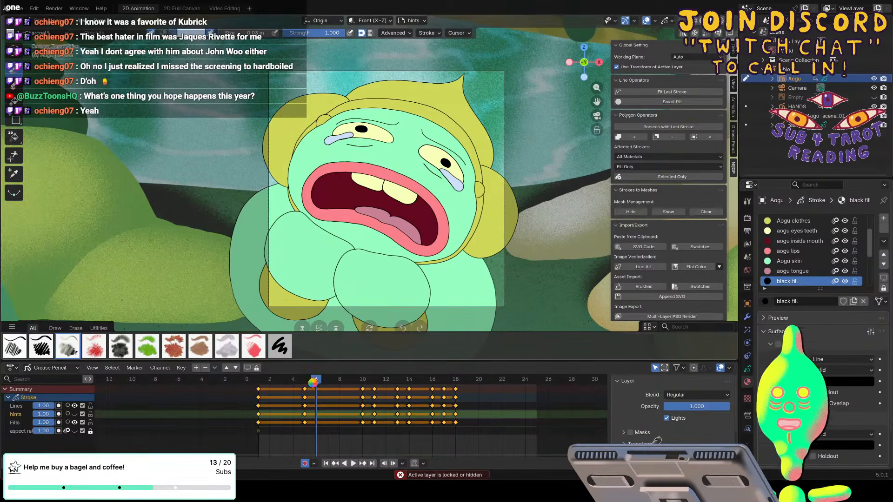
key("ctrl+s")
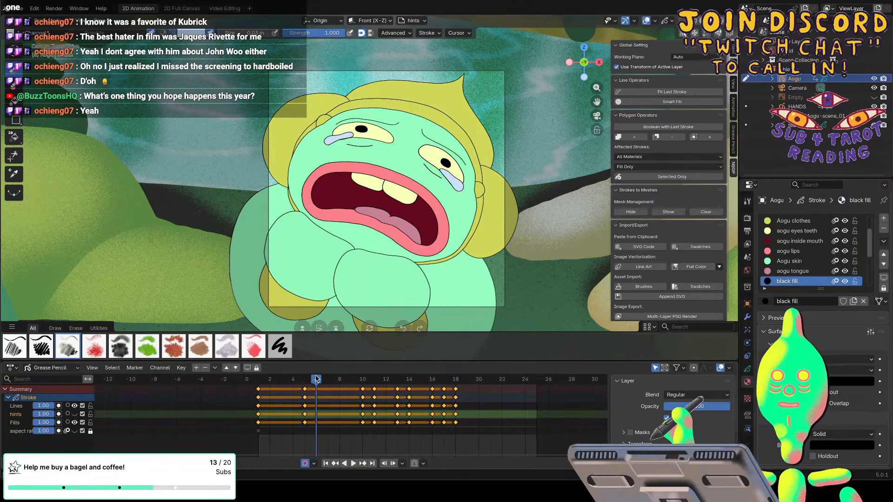
left_click_drag(316, 378, 261, 378)
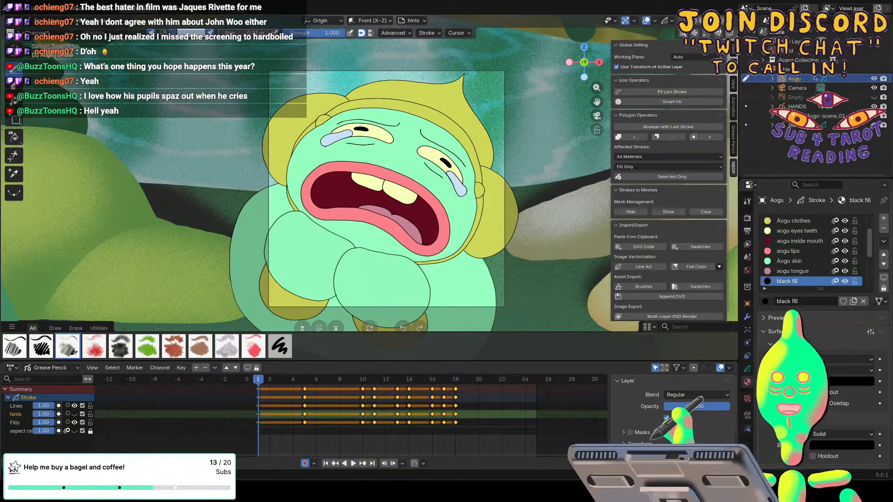
Add a Rim effect to the Aogu object with rim color #FF7395 and the Divide blend mode.
left_click(747, 330)
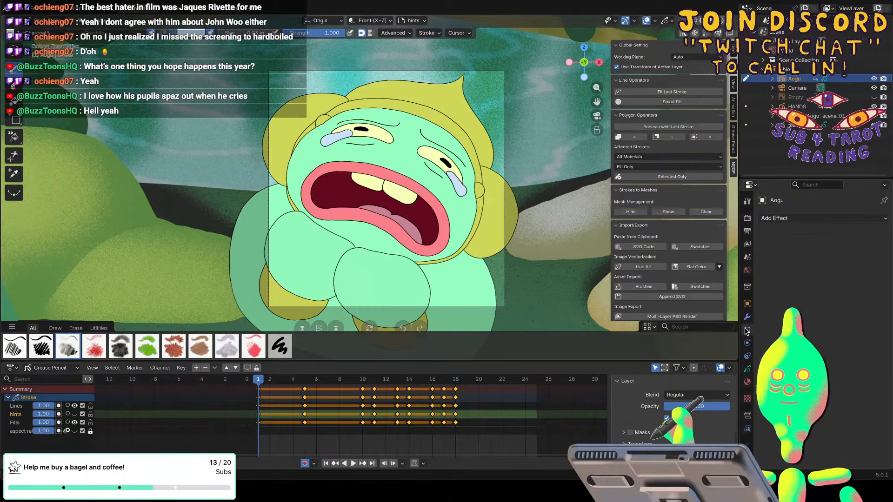
left_click(767, 217)
left_click(786, 291)
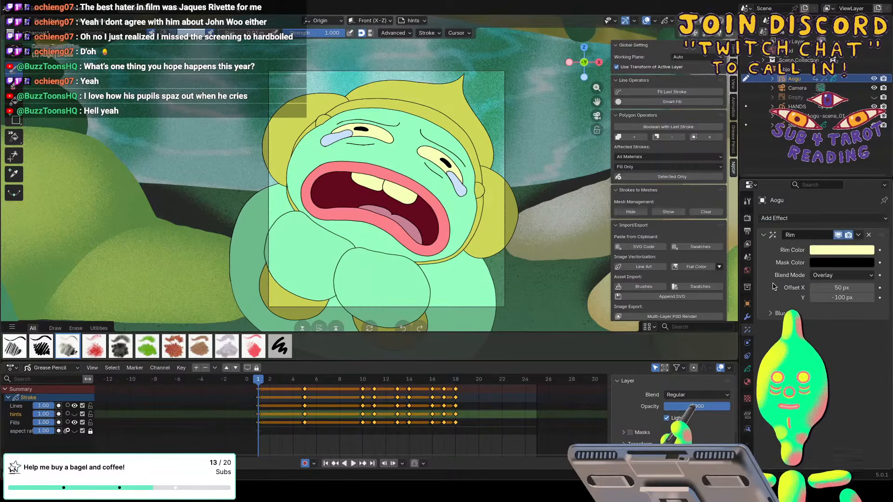
left_click(814, 251)
left_click(805, 234)
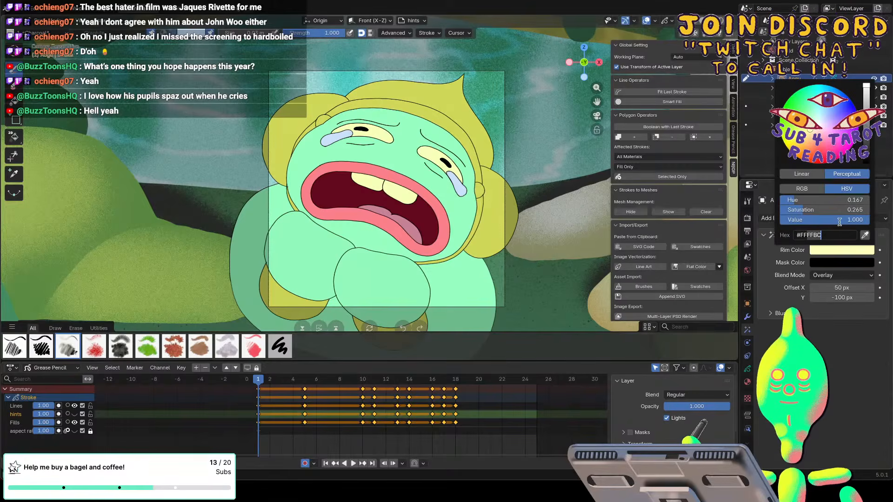
type("#FF7395")
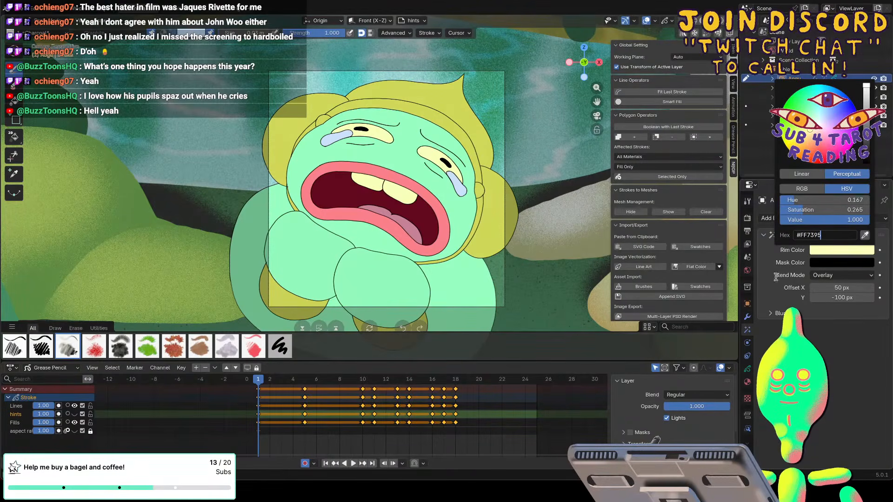
key("Return")
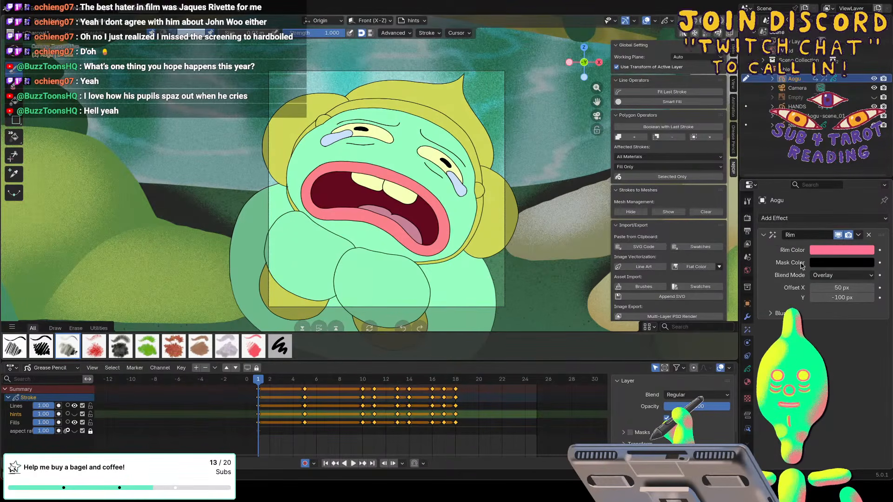
left_click(830, 277)
left_click(821, 342)
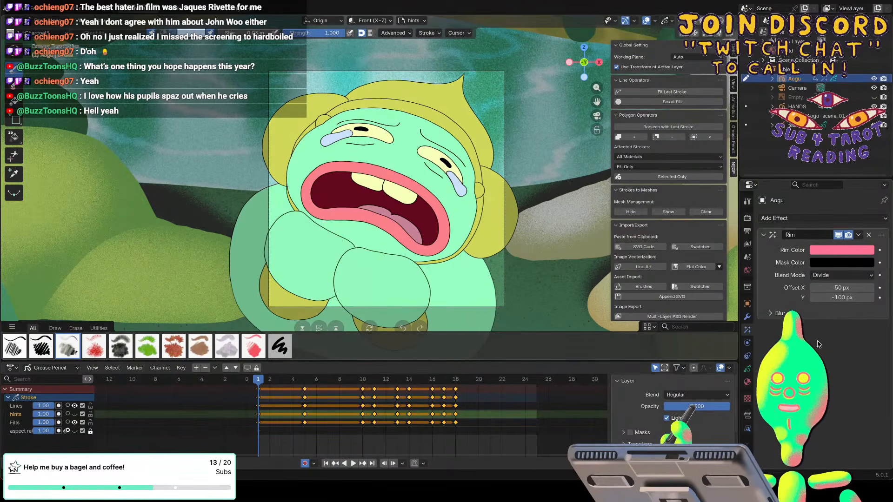
Set Aogu's Rim effect offset to 176 px in X and 256 px in Y, and its Y blur to 386 px.
left_click_drag(832, 286, 837, 287)
mouse_move(837, 297)
left_mouse_down()
mouse_move(812, 298)
mouse_move(821, 297)
left_mouse_up()
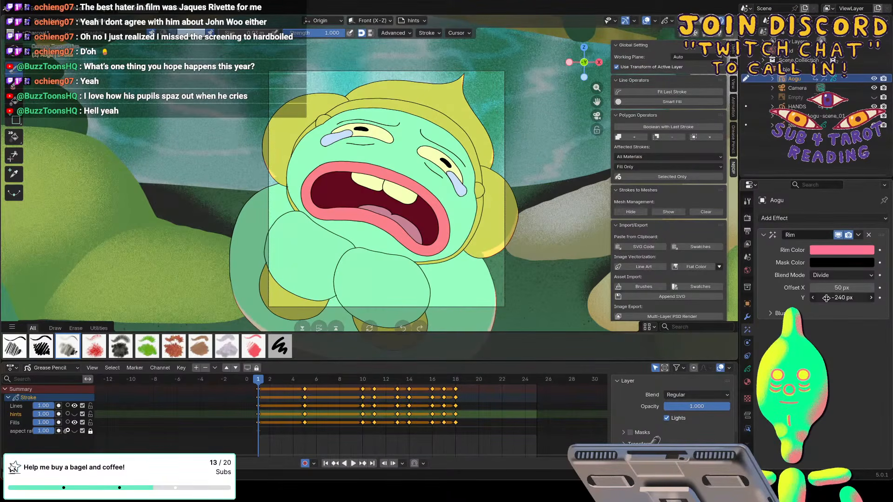
left_click_drag(826, 298, 891, 297)
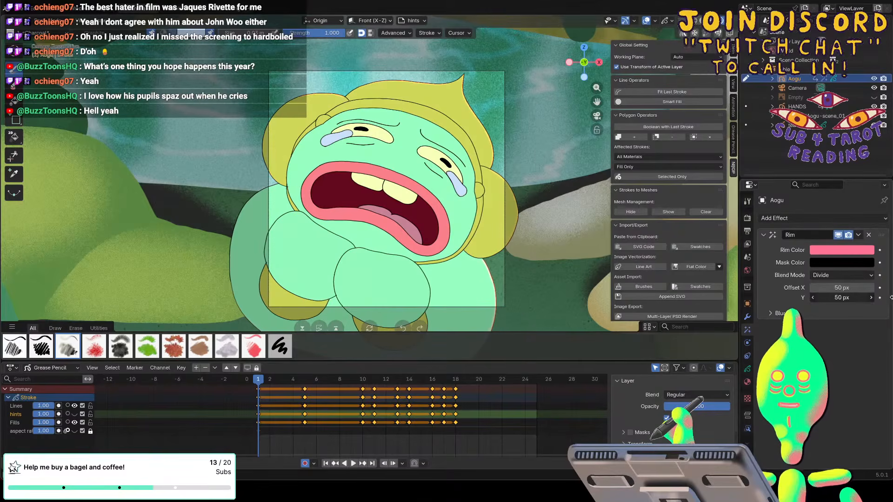
left_click_drag(839, 287, 883, 294)
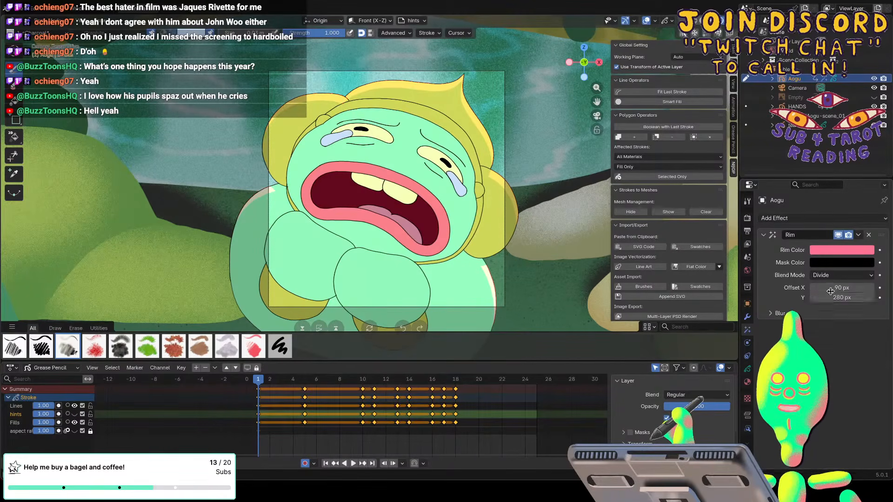
left_click_drag(823, 297, 852, 287)
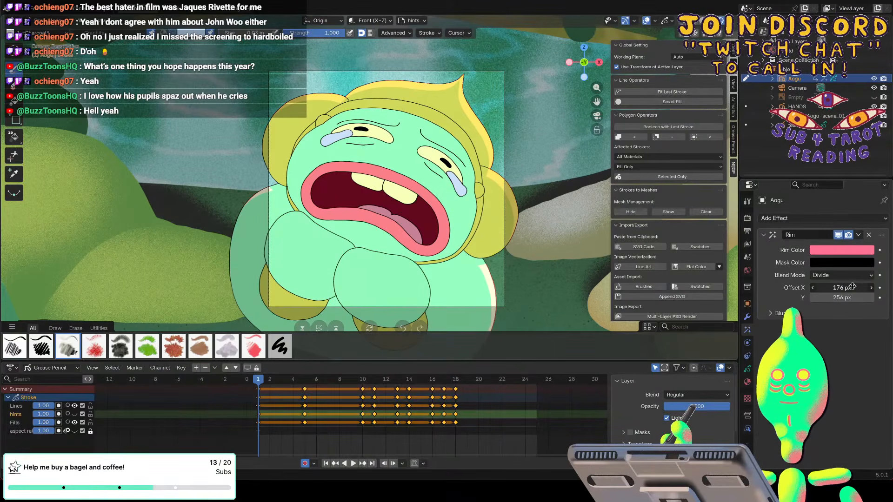
left_click(866, 313)
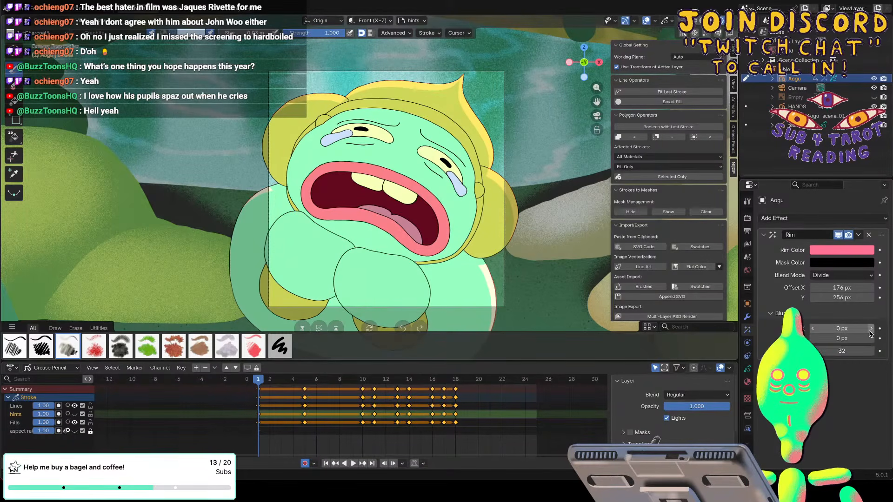
mouse_move(852, 338)
left_mouse_down()
mouse_move(891, 339)
mouse_move(847, 338)
mouse_move(862, 338)
left_mouse_up()
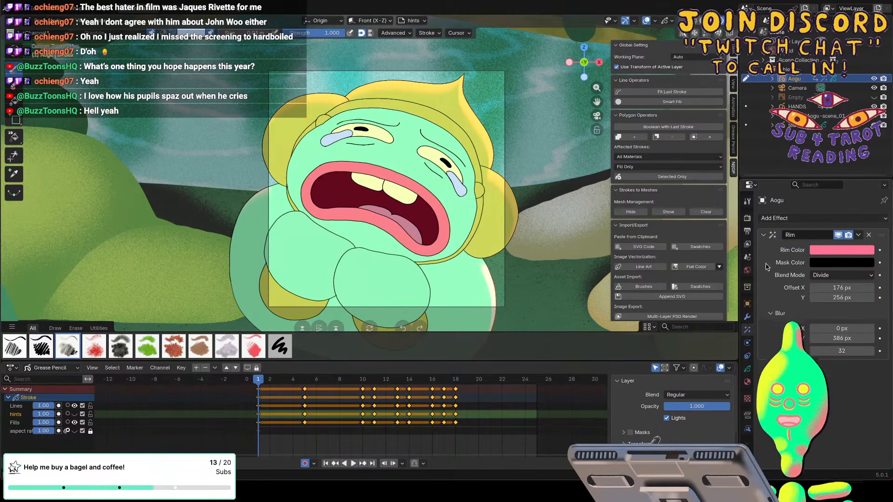
Add a Shadow effect to Aogu with an offset of 45 px in X and -56 px in Y, and a 61 px Y blur.
left_click(766, 219)
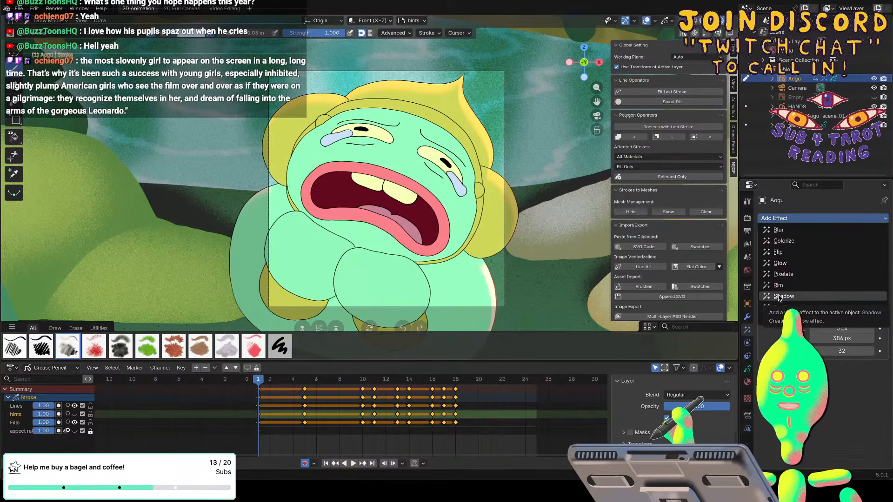
left_click(774, 298)
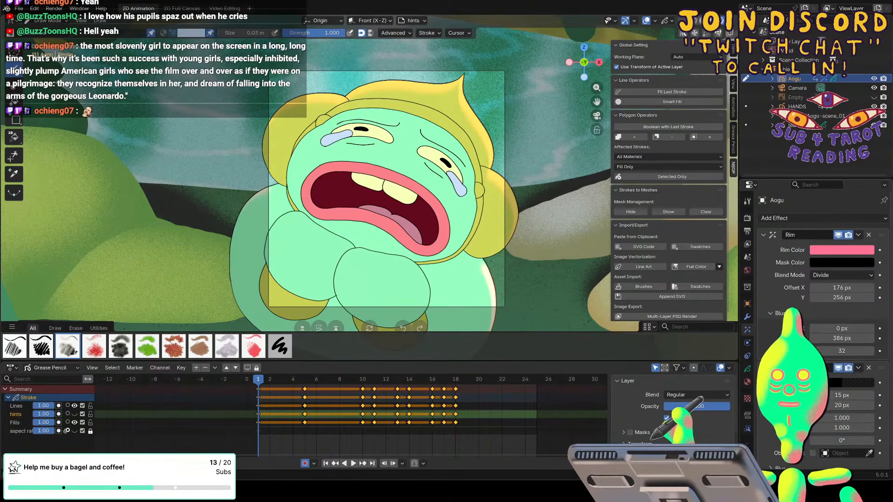
left_click_drag(837, 405, 835, 395)
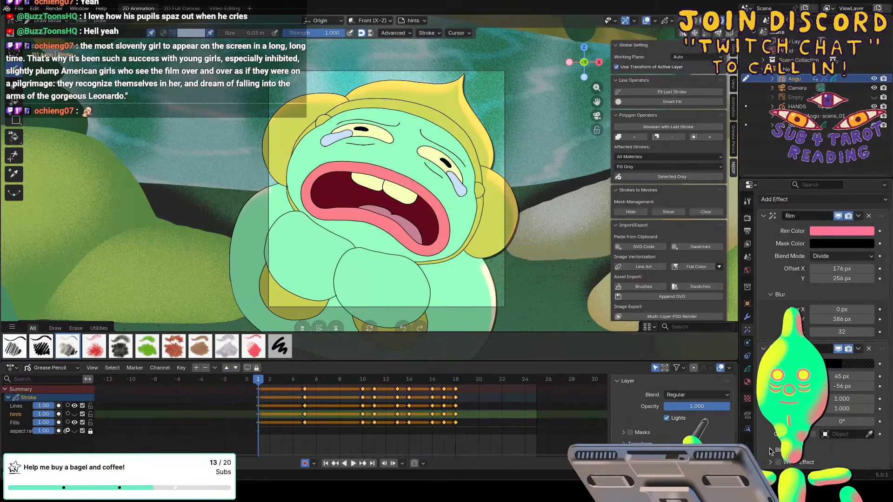
scroll(890, 453, "down", 2)
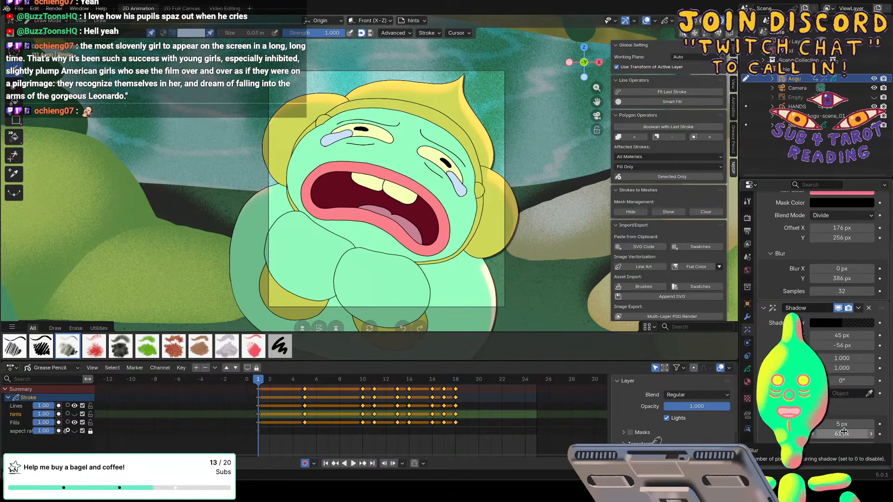
Switch Draw Mode to the HANDS object and add a Rim effect to it.
left_click(796, 107)
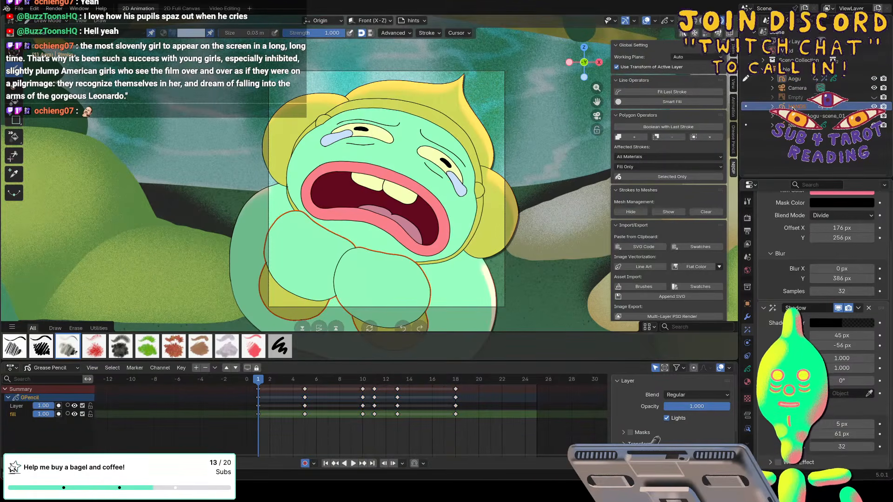
left_click(747, 106)
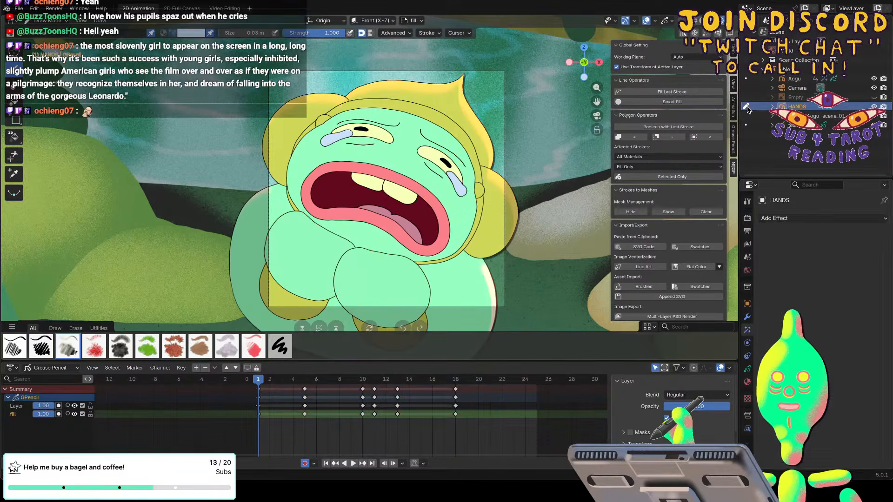
left_click(771, 219)
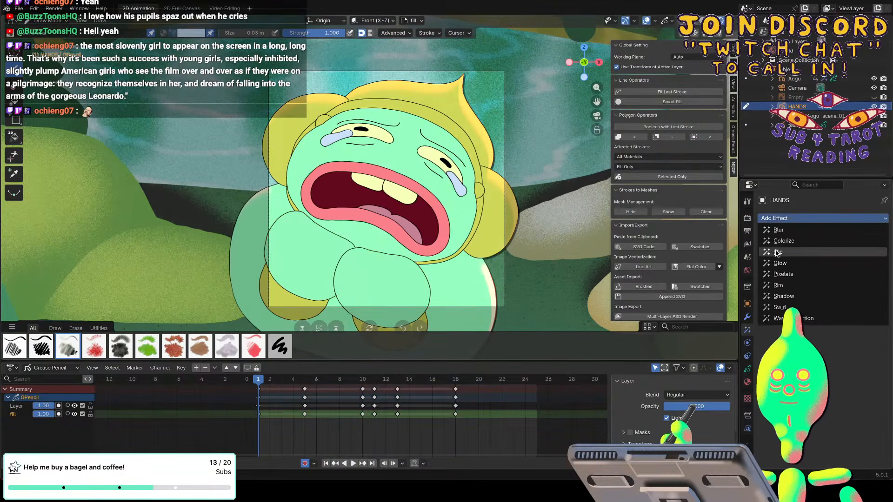
left_click(778, 285)
Set the rim color of the HANDS object's Rim effect to #FF3795.
left_click(822, 251)
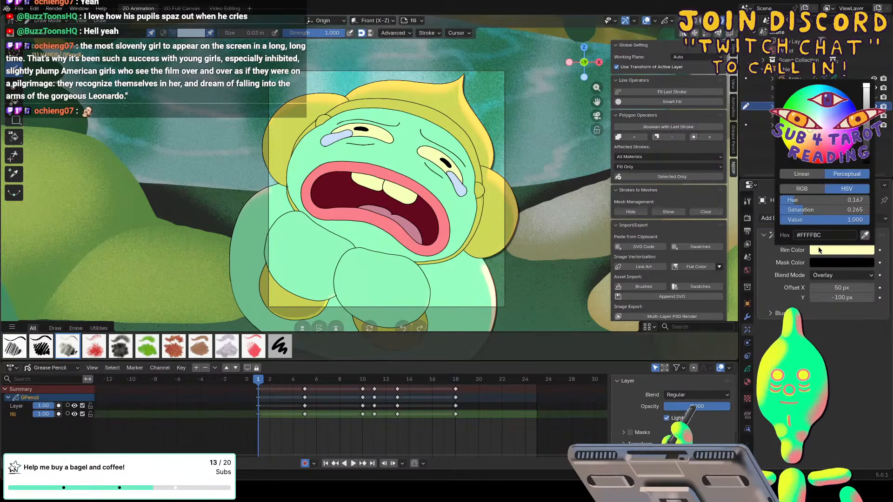
left_click(809, 235)
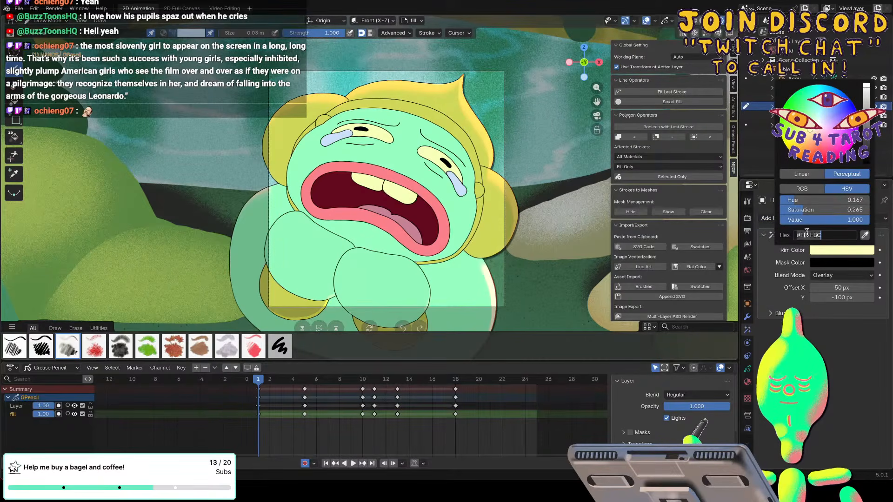
left_click_drag(806, 232, 830, 231)
type("3795")
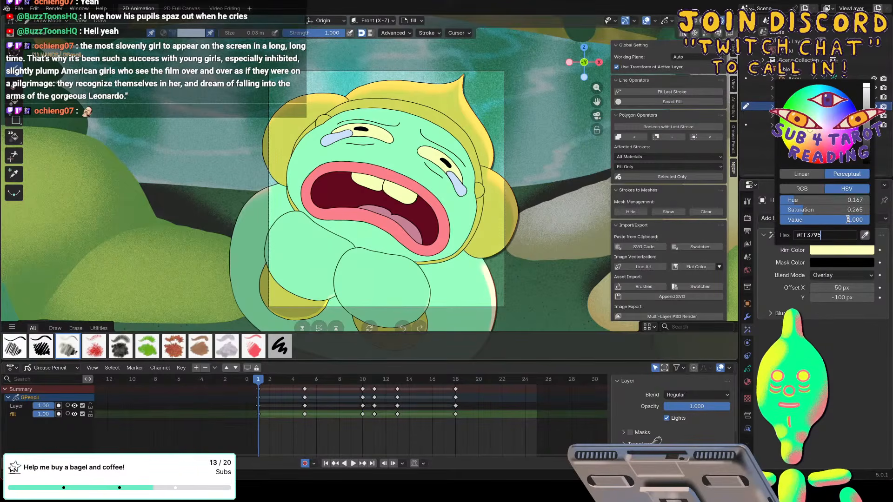
key("Tab")
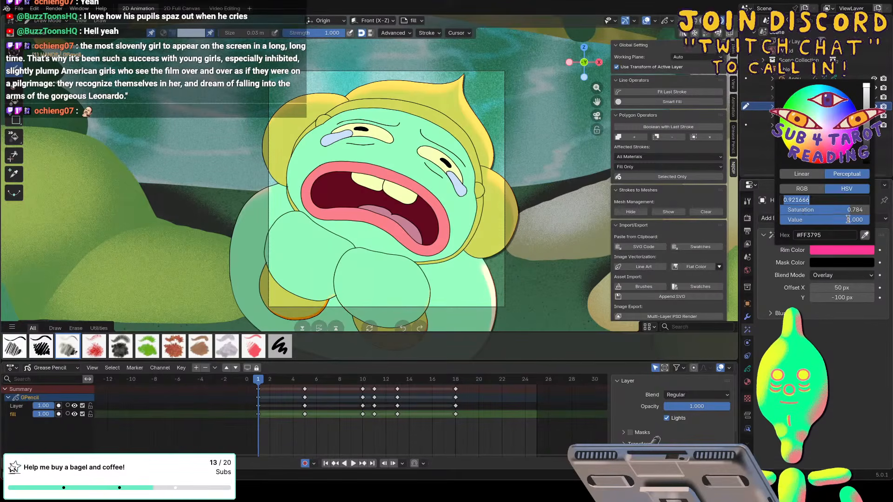
Set the HANDS Rim effect's blend mode to Divide and its Y offset to 96 px.
key("Return")
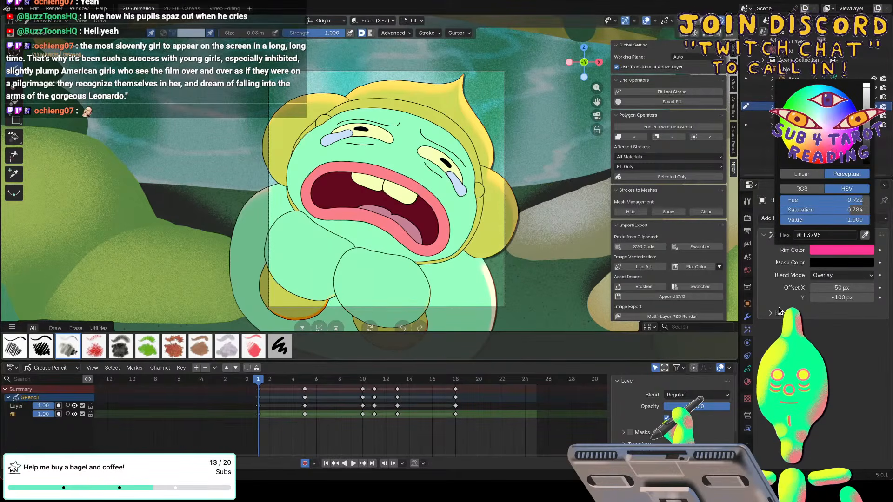
left_click(815, 275)
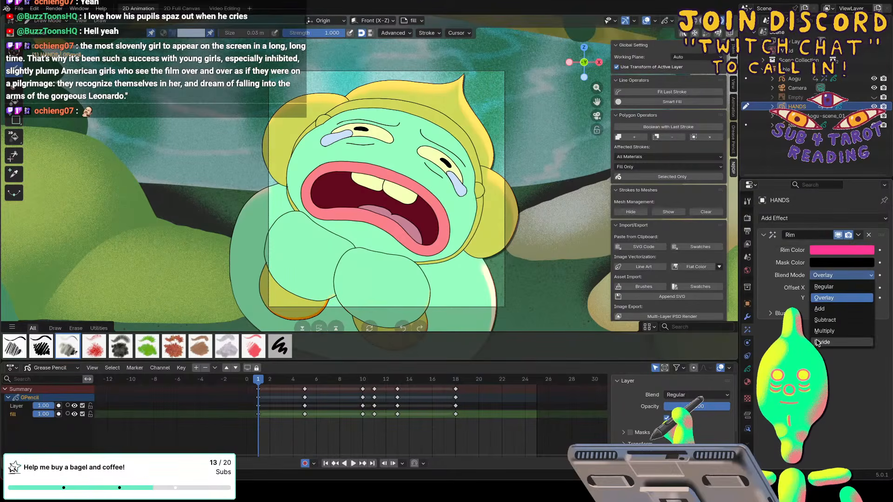
left_click(818, 343)
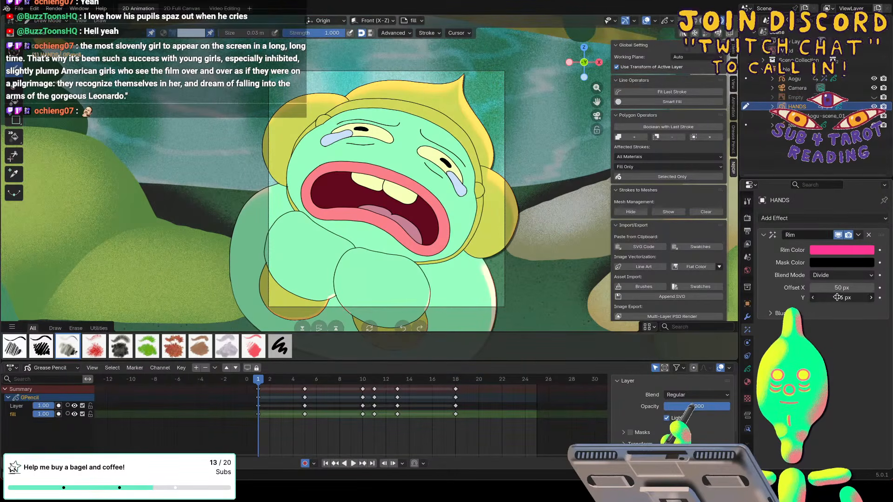
mouse_move(837, 297)
left_mouse_down()
mouse_move(866, 292)
mouse_move(833, 287)
left_mouse_up()
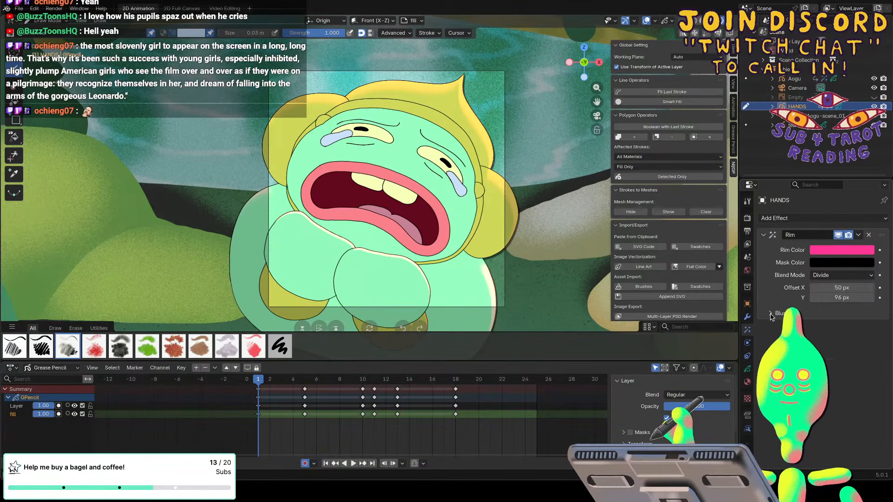
Set the HANDS Rim effect's blur to 222 px in Y with 32 samples.
left_click(844, 313)
left_click_drag(849, 350, 876, 351)
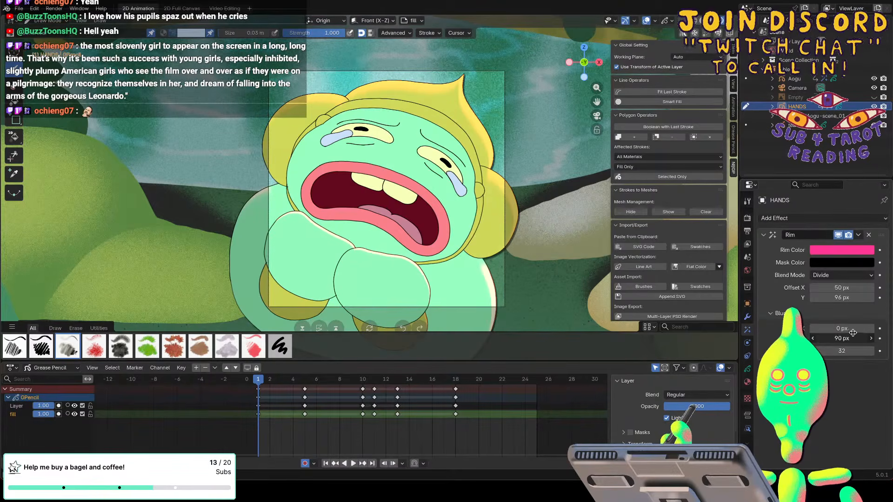
left_click_drag(863, 330, 872, 329)
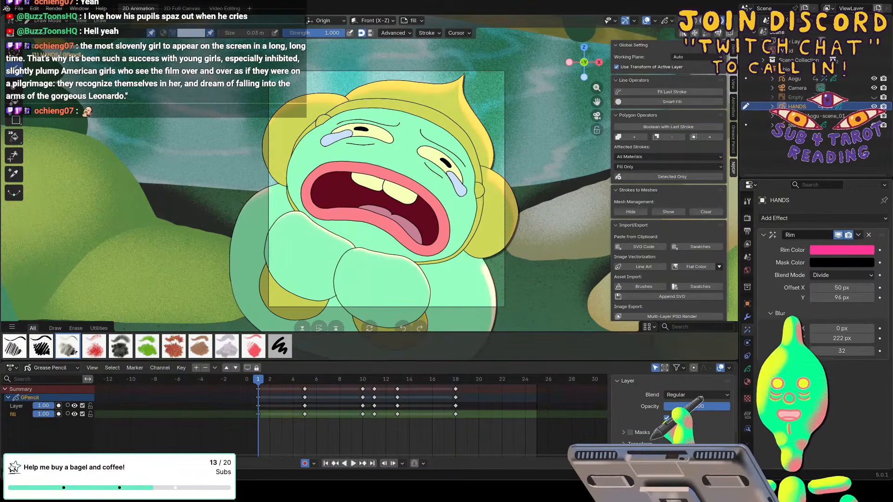
Switch Draw Mode to the tears object and add a Rim effect to it.
left_click(790, 125)
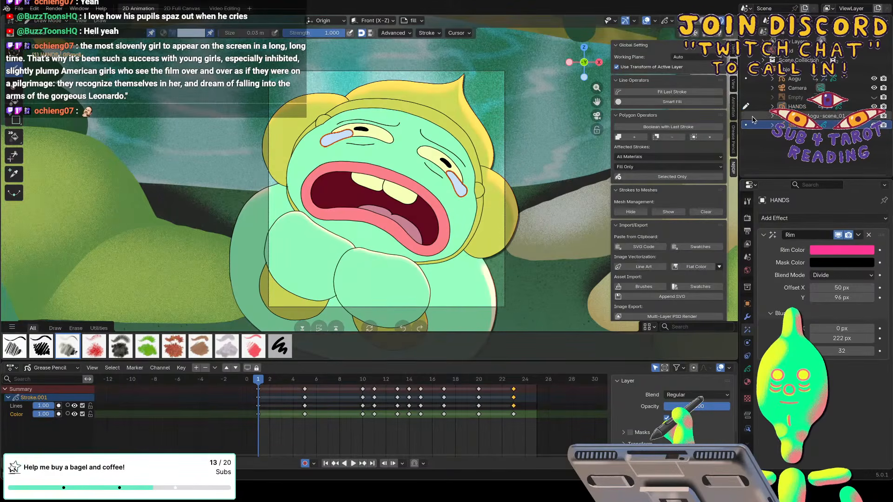
left_click(768, 218)
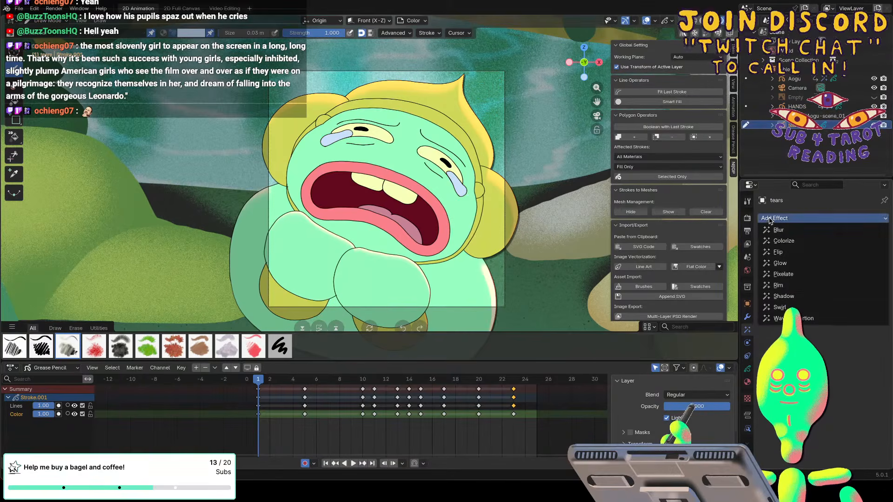
left_click(776, 284)
Set the rim color of the tears object's Rim effect to #FF3795.
left_click(818, 250)
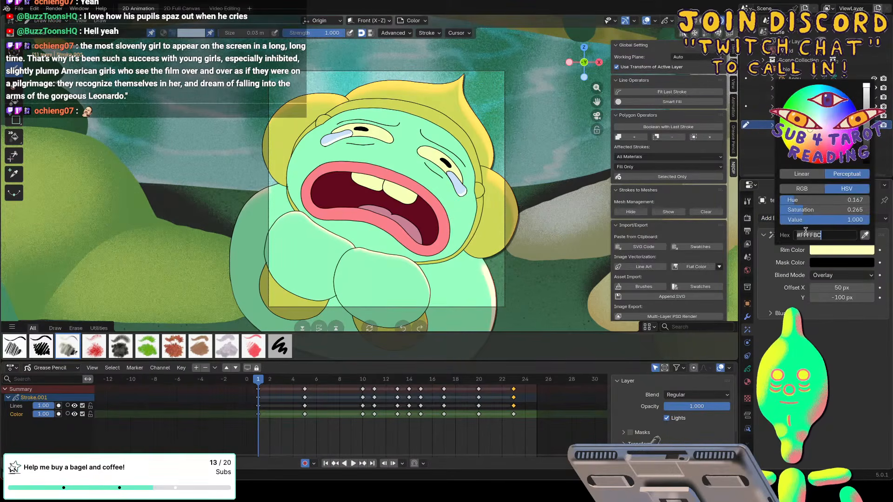
key("BackSpace")
key("BackSpace")
key("BackSpace")
key("BackSpace")
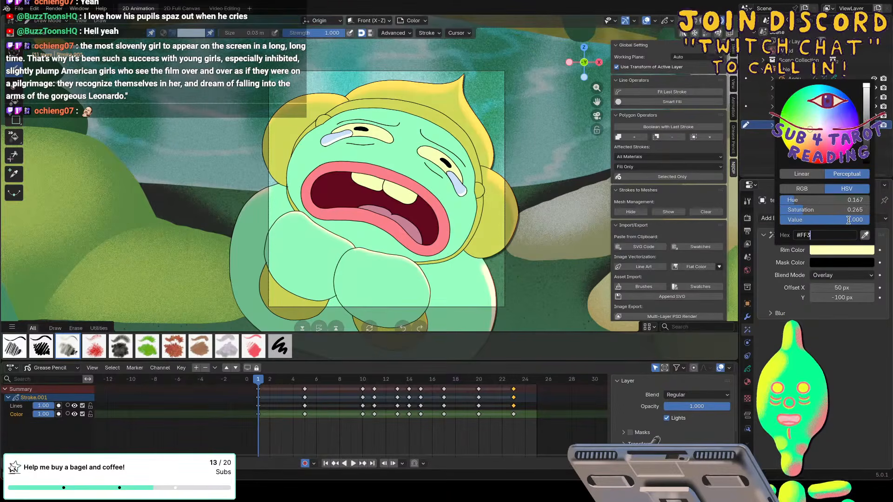
type("379")
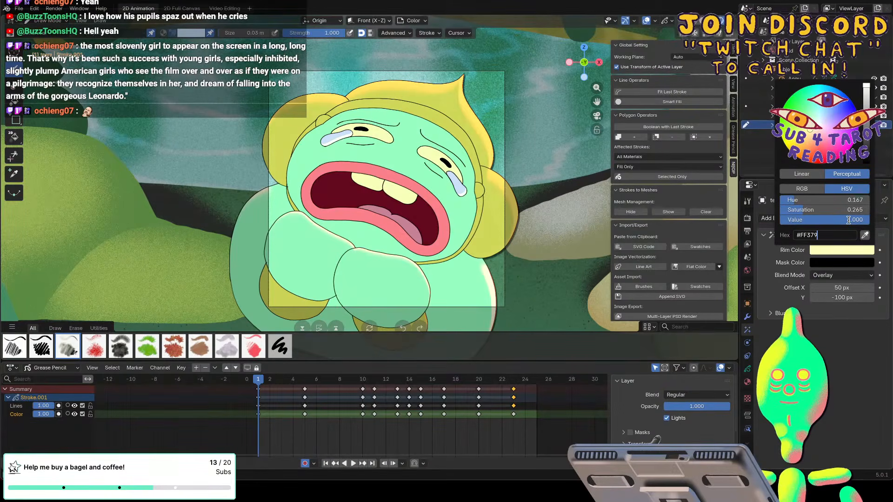
type("5")
key("Tab")
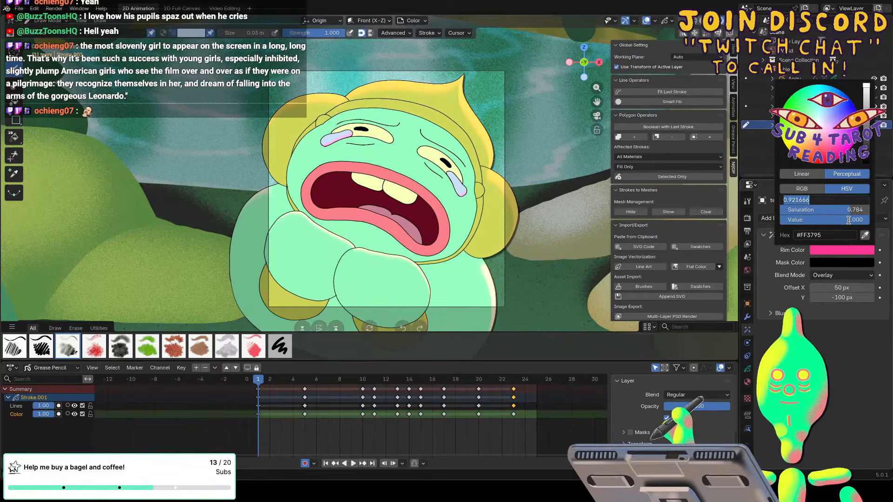
key("Return")
Set the tears Rim effect's blend mode to Divide and its offset to 66 px in X and 84 px in Y.
left_click(819, 275)
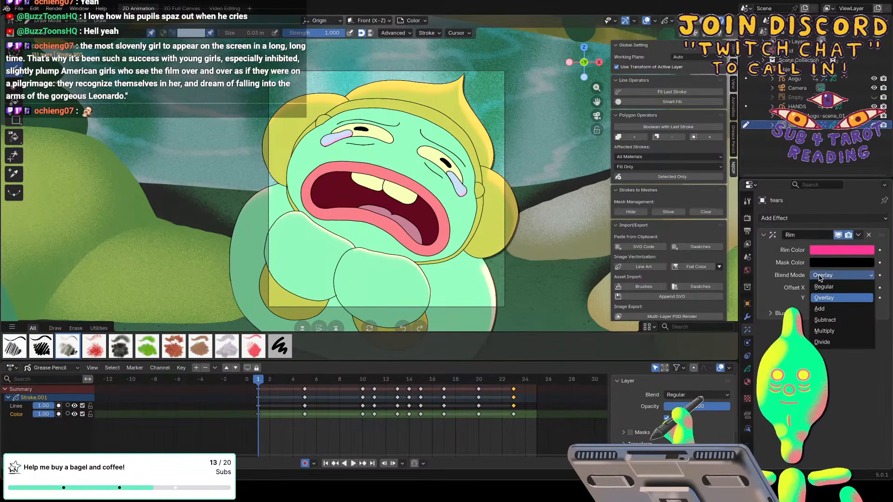
left_click(822, 342)
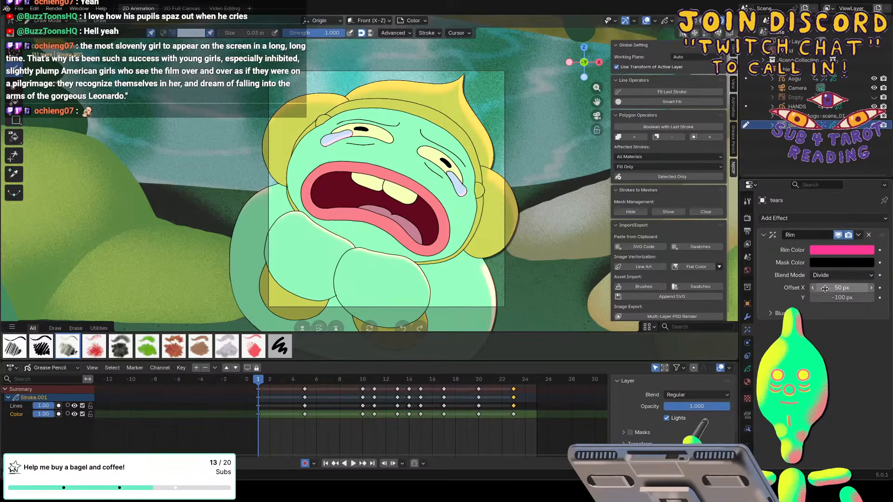
left_click_drag(820, 297, 868, 290)
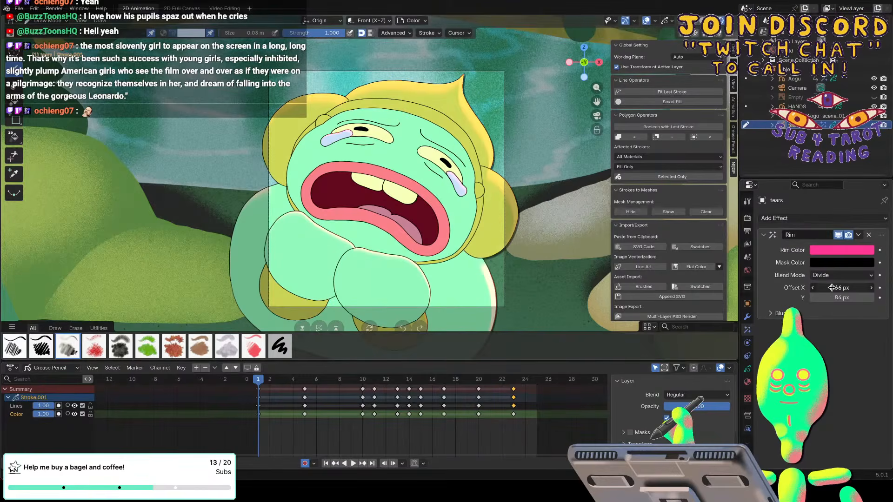
Set the tears Rim effect's blur to 96 px in Y with 32 samples, and save the file.
left_click(771, 314)
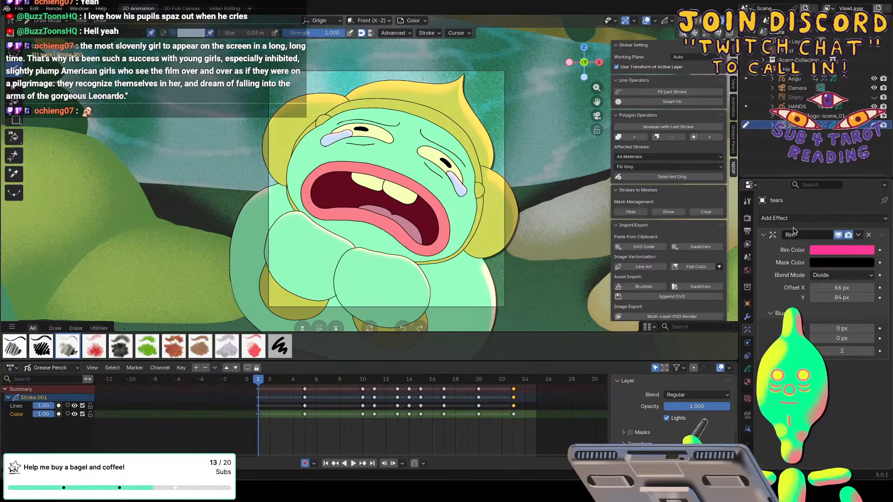
left_click_drag(832, 351, 852, 331)
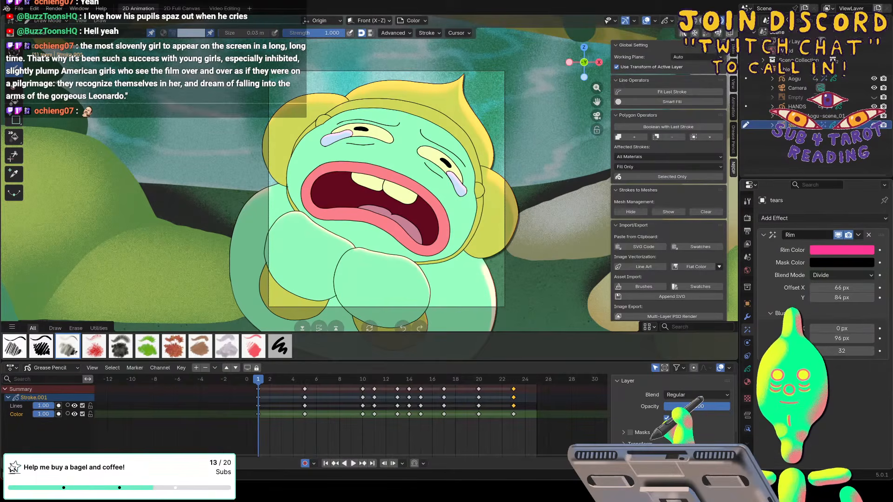
key("ctrl+s")
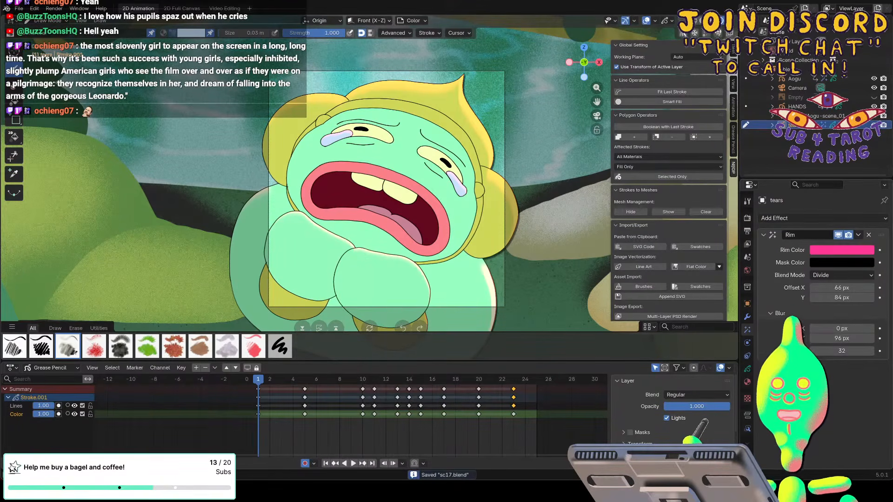
Play back the animation to check the rim effects on the hands and tears.
key("space")
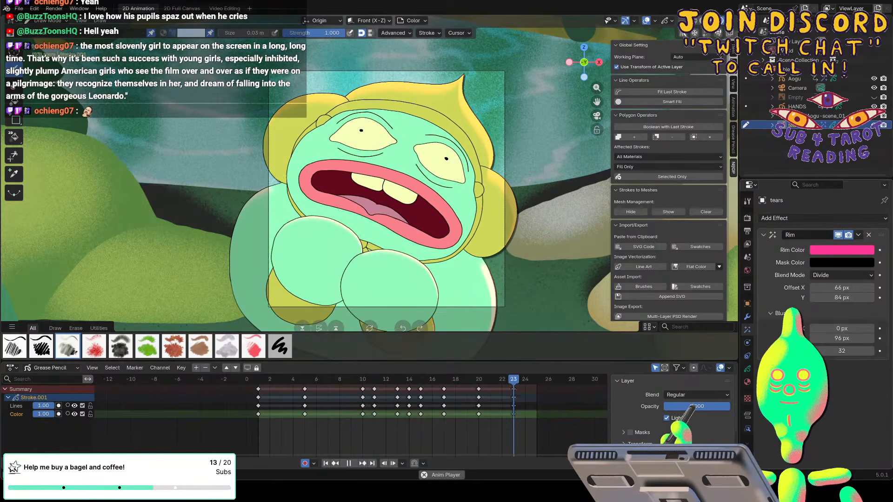
key("Escape")
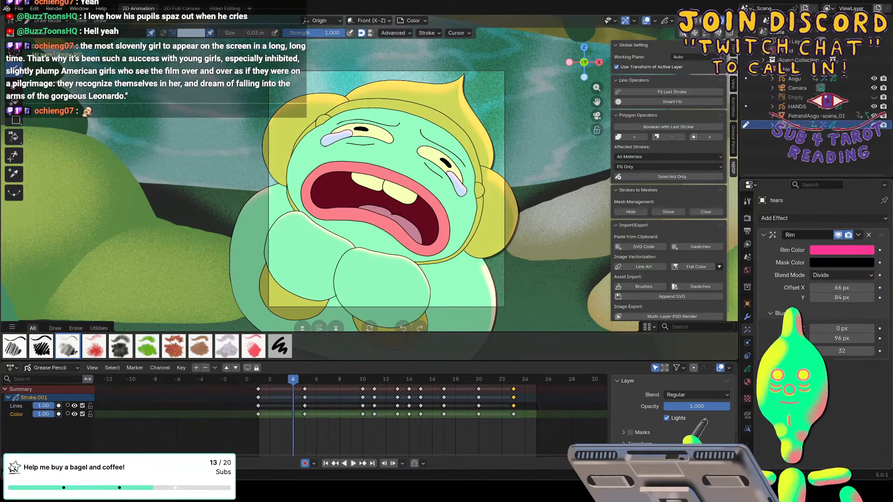
left_click(54, 8)
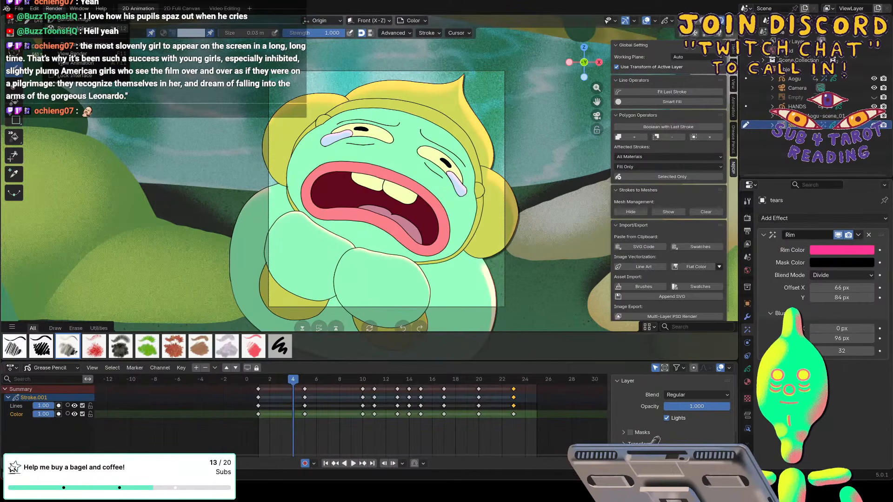
In the Video Editing workspace, delete the PetrandAogu_sc17.mov reference strip and keep the audio strip.
left_click(225, 9)
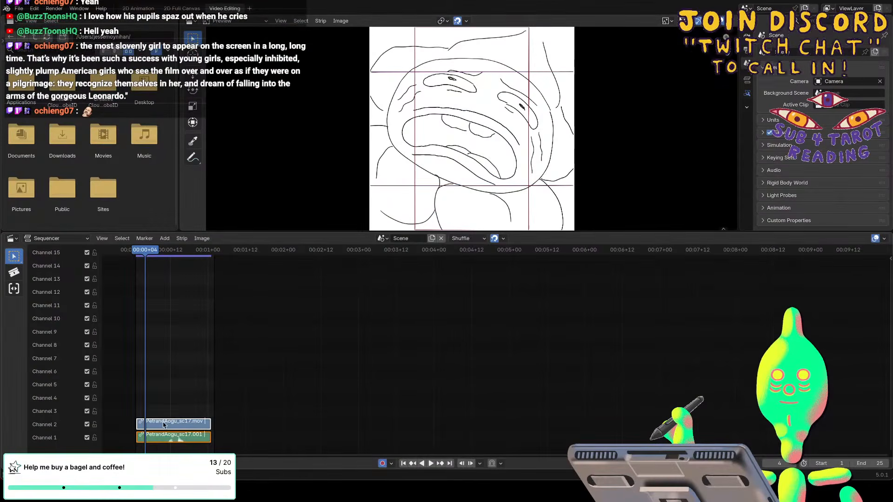
right_click(163, 423)
left_click(158, 470)
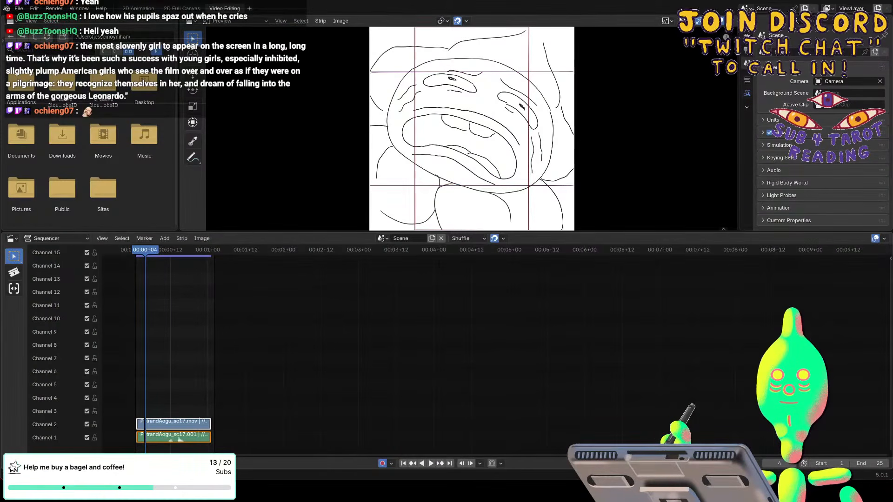
left_click(161, 427)
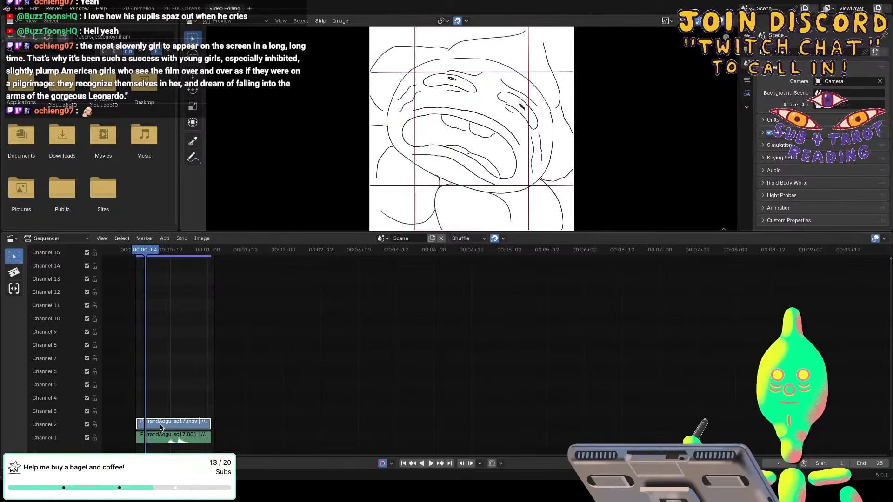
key("Delete")
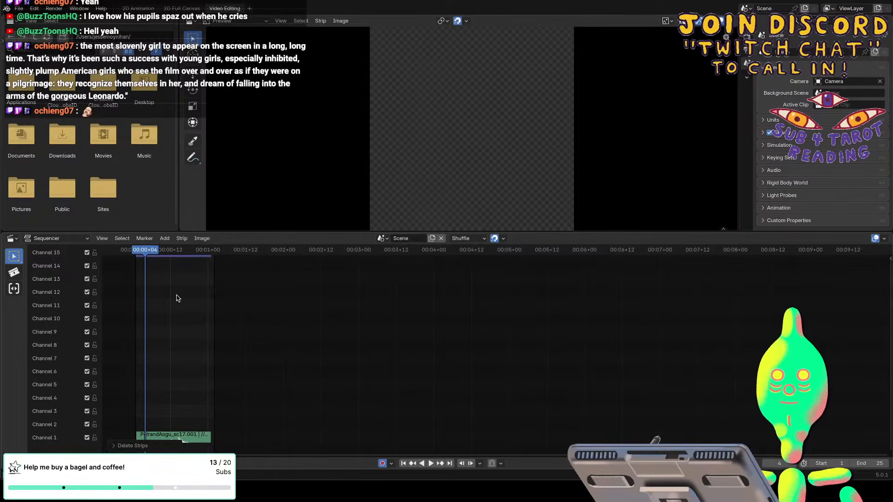
Set the scene's end frame to 24 and play the shortened animation in the 2D Animation workspace.
left_click_drag(150, 252, 211, 252)
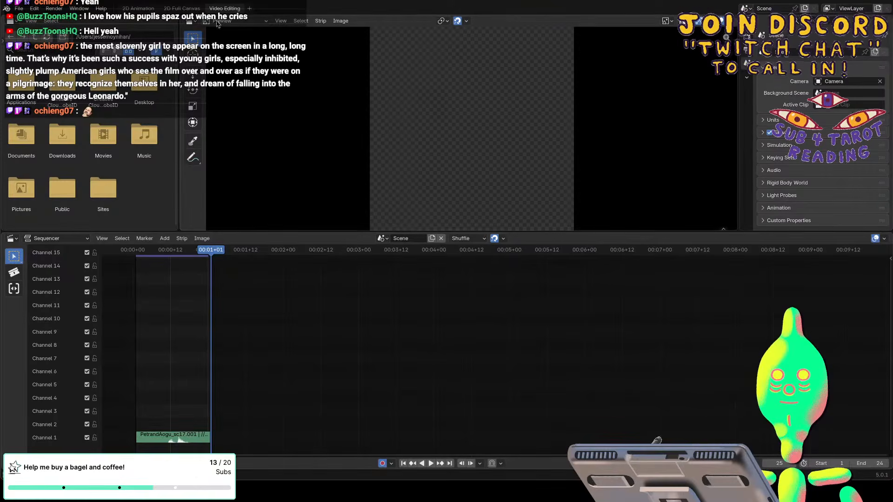
left_click(139, 9)
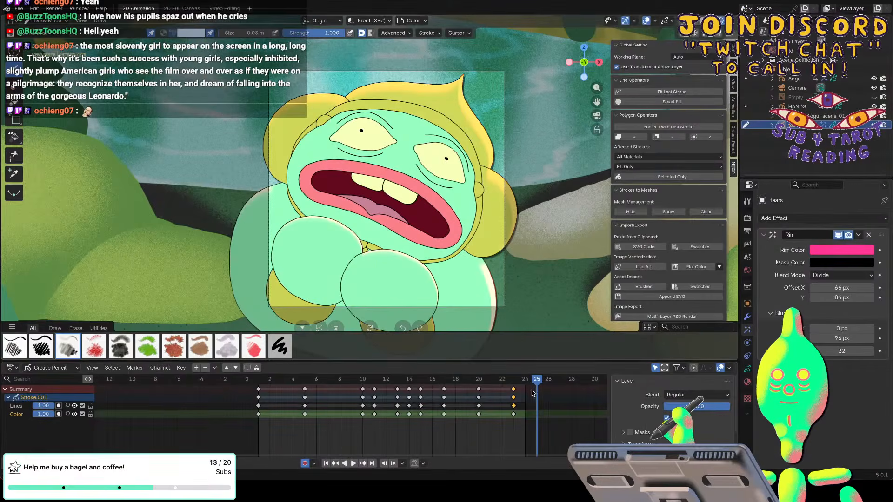
left_click_drag(537, 381, 528, 381)
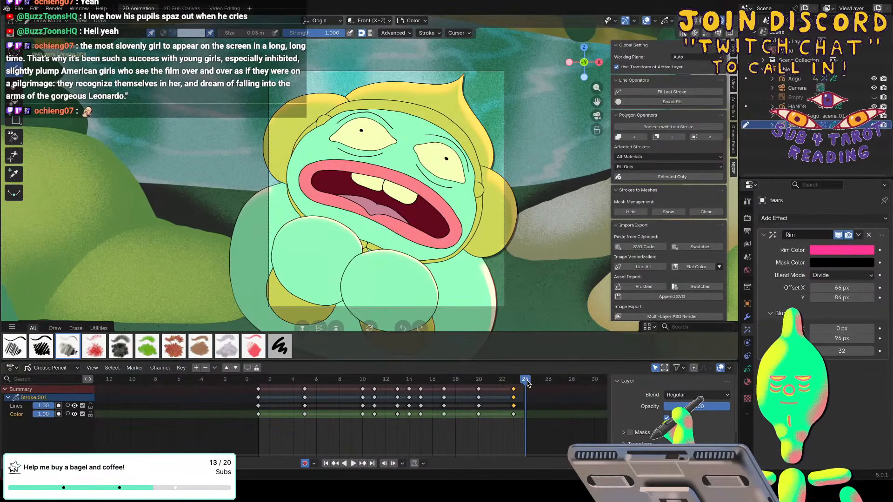
key("space")
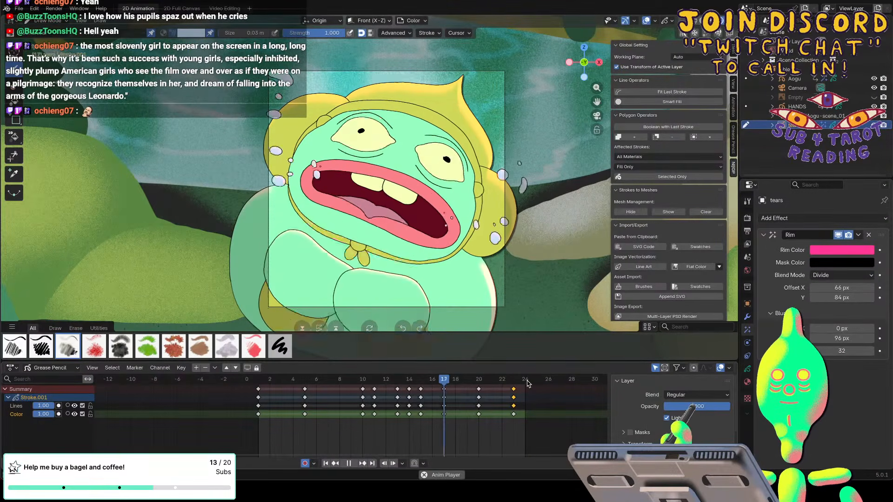
key("space")
Save the file and render the full animation.
left_click(19, 8)
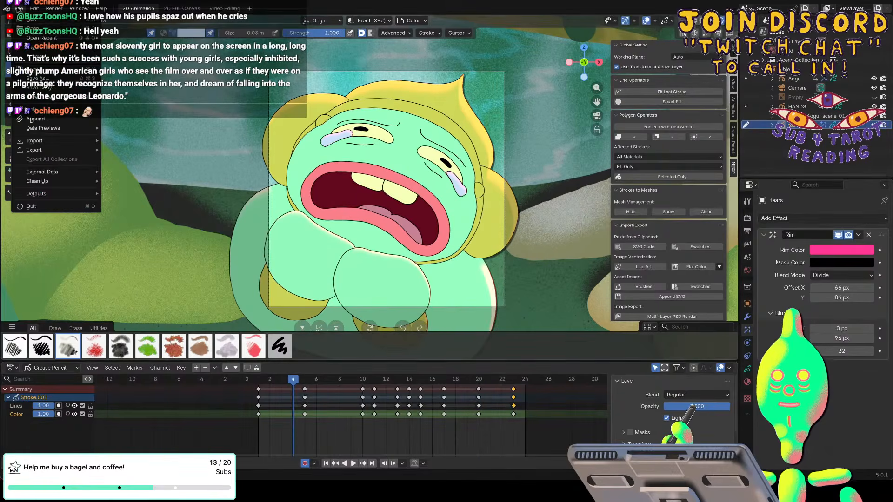
left_click(36, 70)
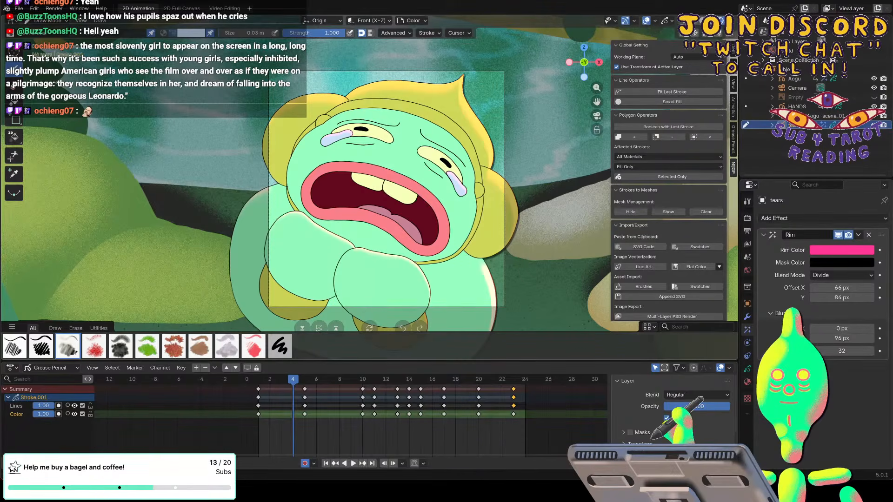
left_click(54, 8)
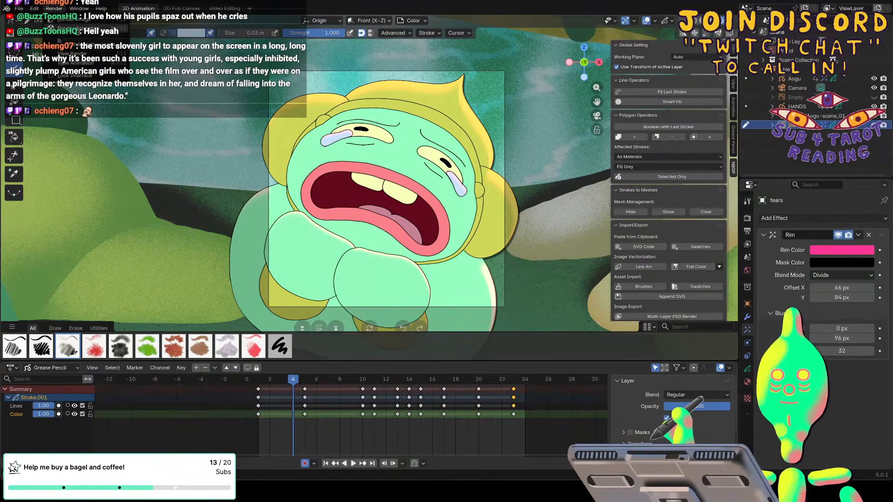
left_click(69, 19)
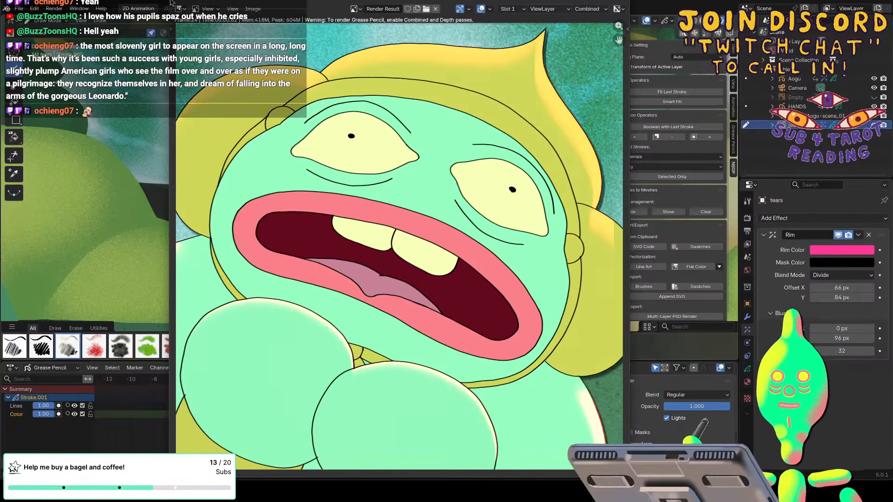
Close the render window and open the rendered movie in the video player.
key("Escape")
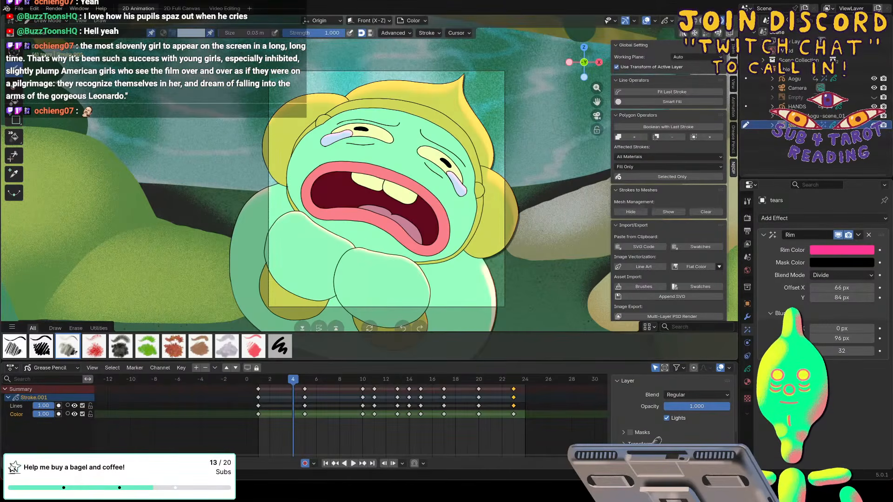
left_click_drag(892, 3, 320, 2)
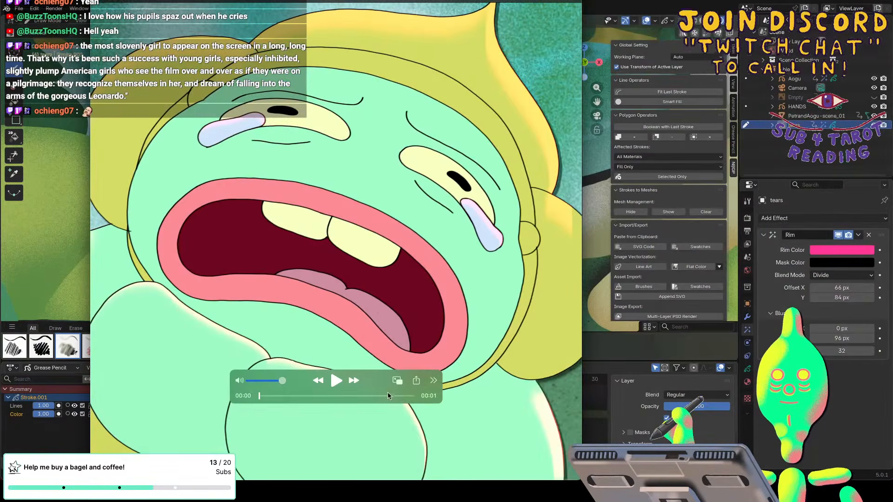
Play the rendered scene 17 movie through to its end and close its player window.
left_click(336, 380)
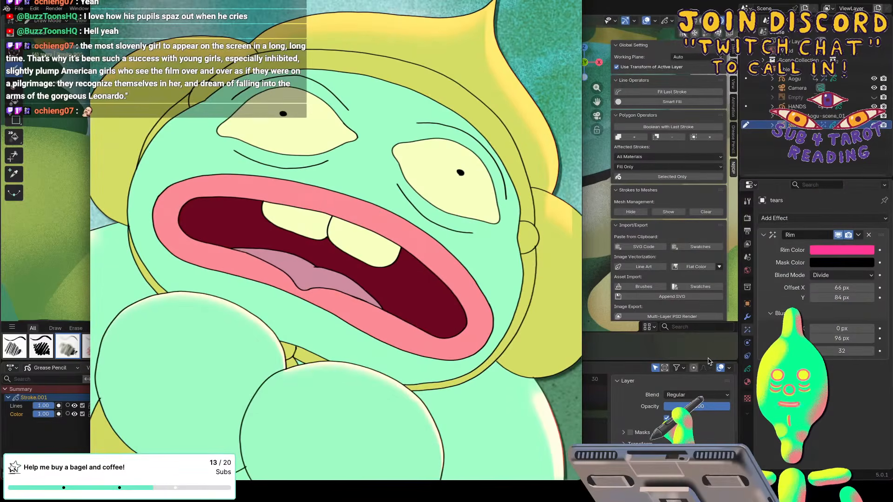
mouse_move(292, 370)
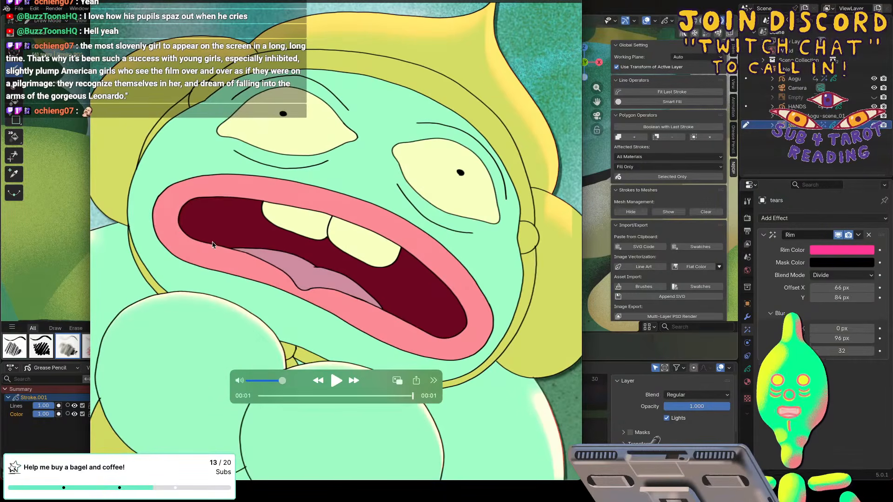
key("super+w")
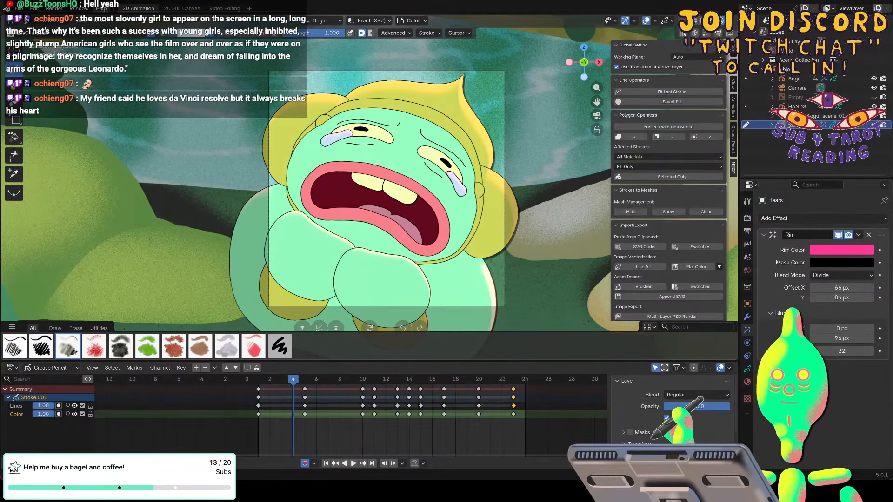
Hide Blender, play the two-second line-art clip of the close-up eyes in the video player, and rewind it to the start.
key("super+h")
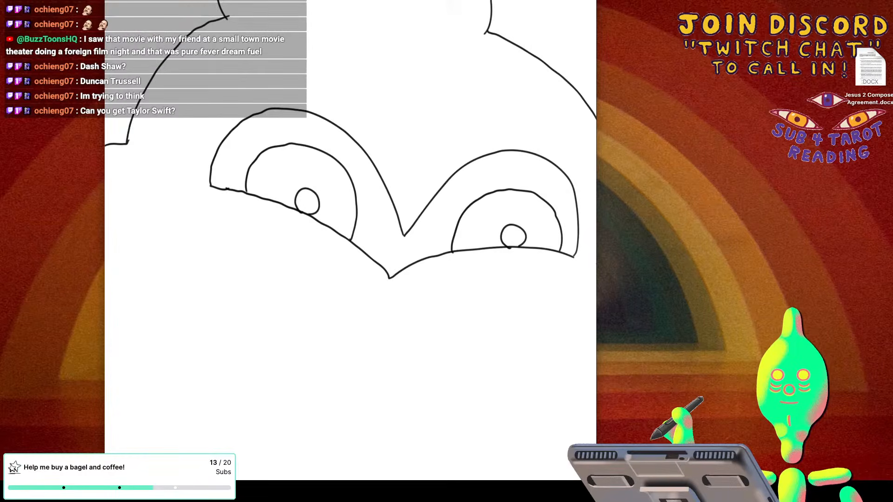
mouse_move(543, 122)
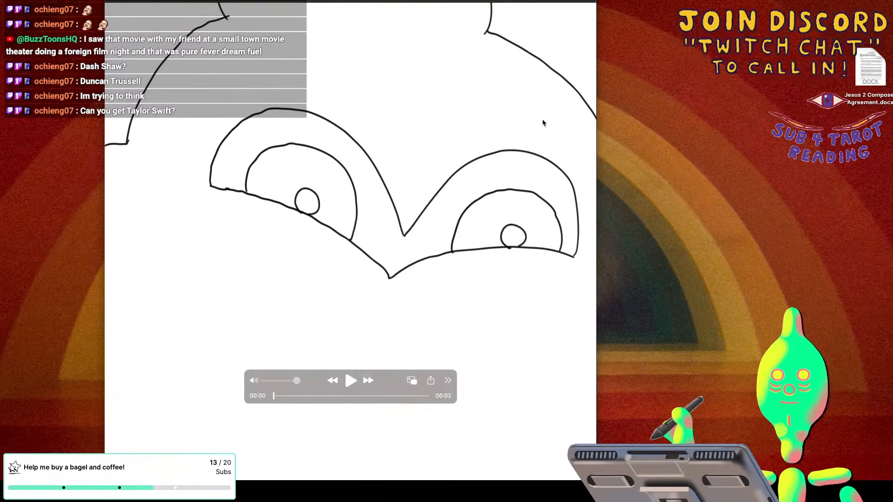
left_click(350, 382)
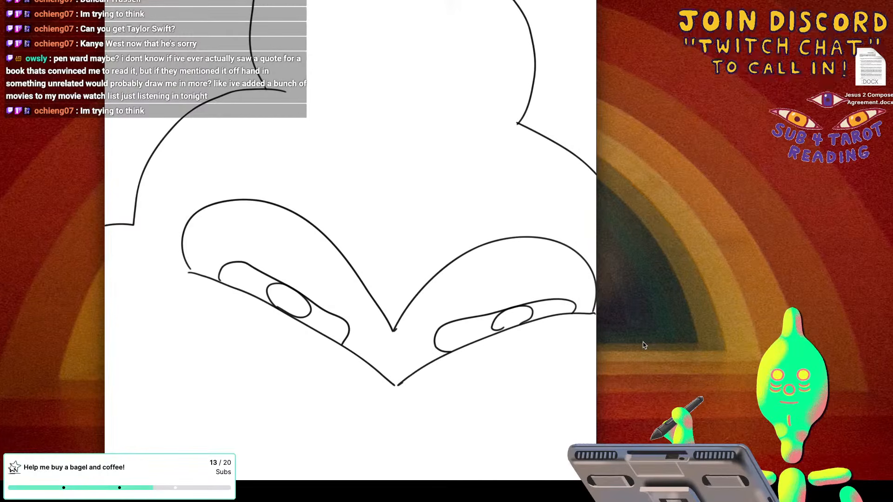
mouse_move(275, 379)
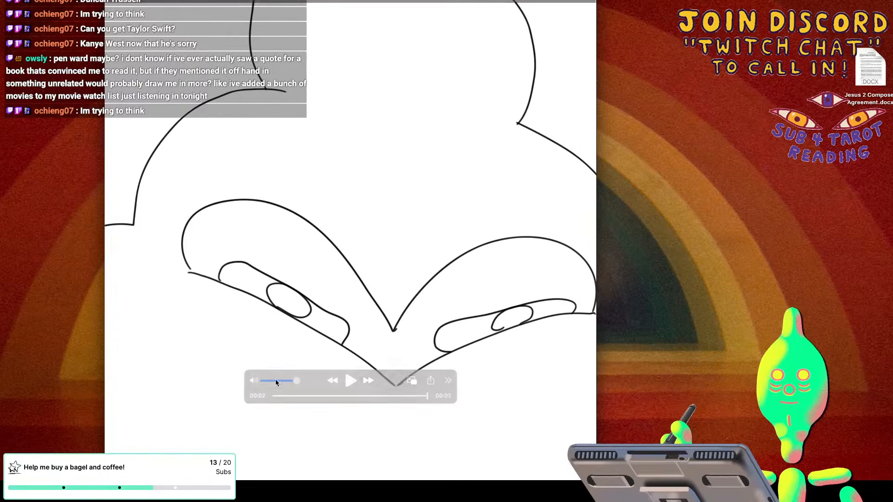
mouse_move(426, 396)
left_mouse_down()
mouse_move(269, 398)
mouse_move(416, 405)
mouse_move(376, 414)
mouse_move(344, 403)
mouse_move(421, 398)
mouse_move(264, 402)
mouse_move(422, 392)
mouse_move(271, 399)
left_mouse_up()
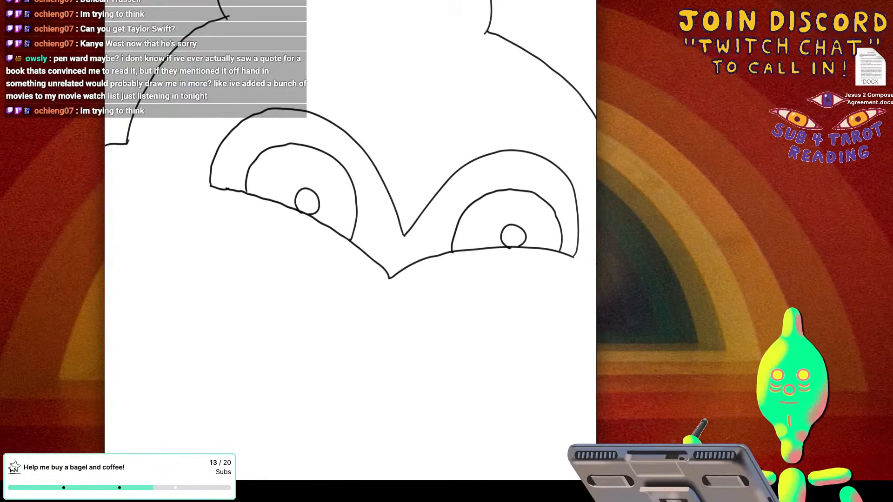
mouse_move(271, 394)
mouse_move(271, 394)
left_mouse_down()
mouse_move(405, 395)
mouse_move(250, 405)
mouse_move(258, 407)
left_mouse_up()
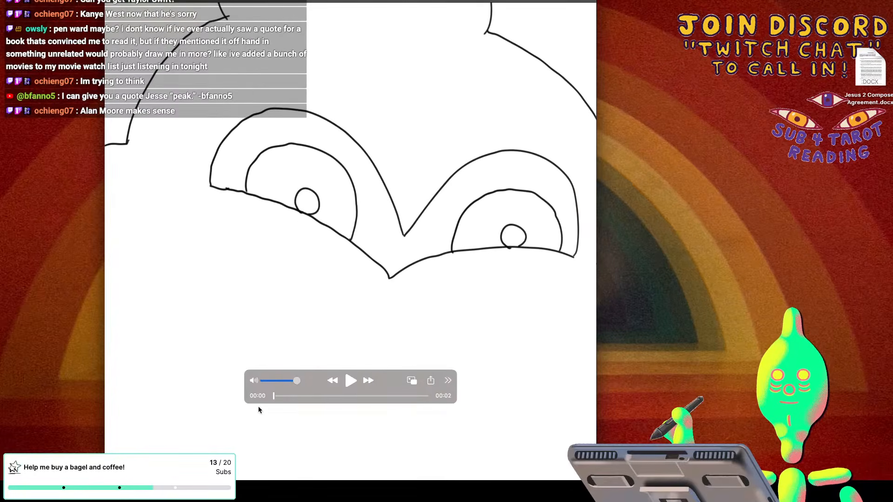
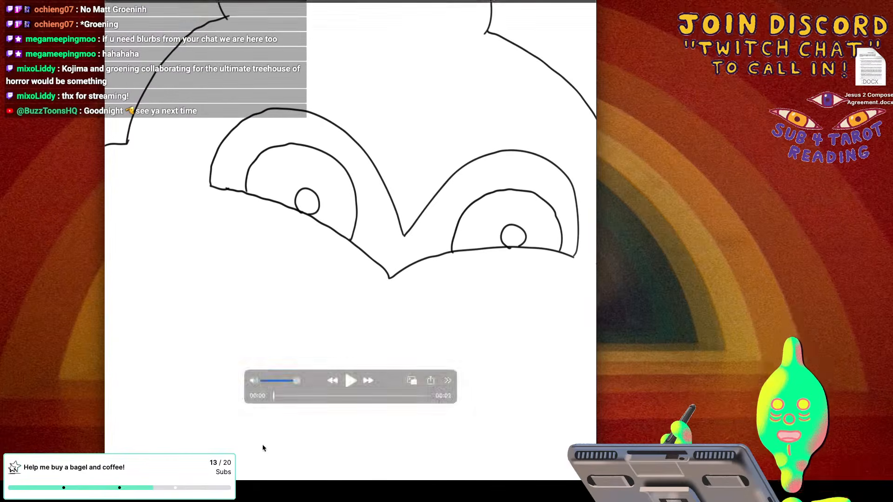
mouse_move(711, 471)
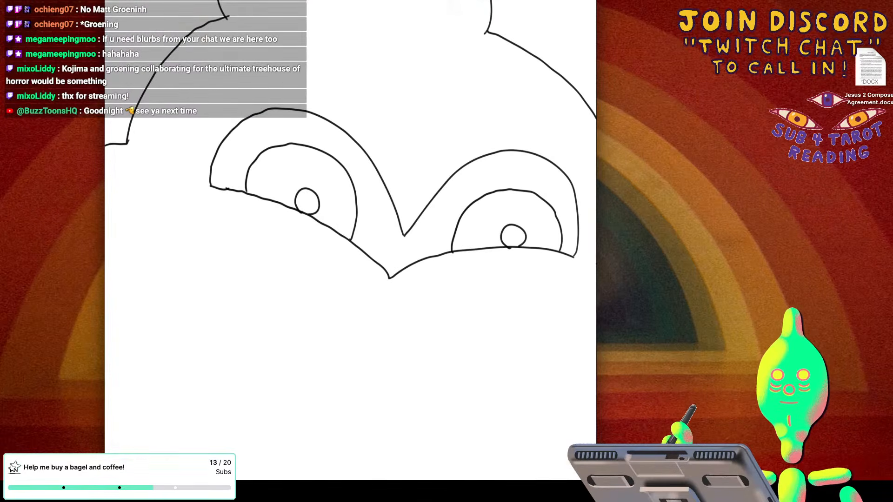